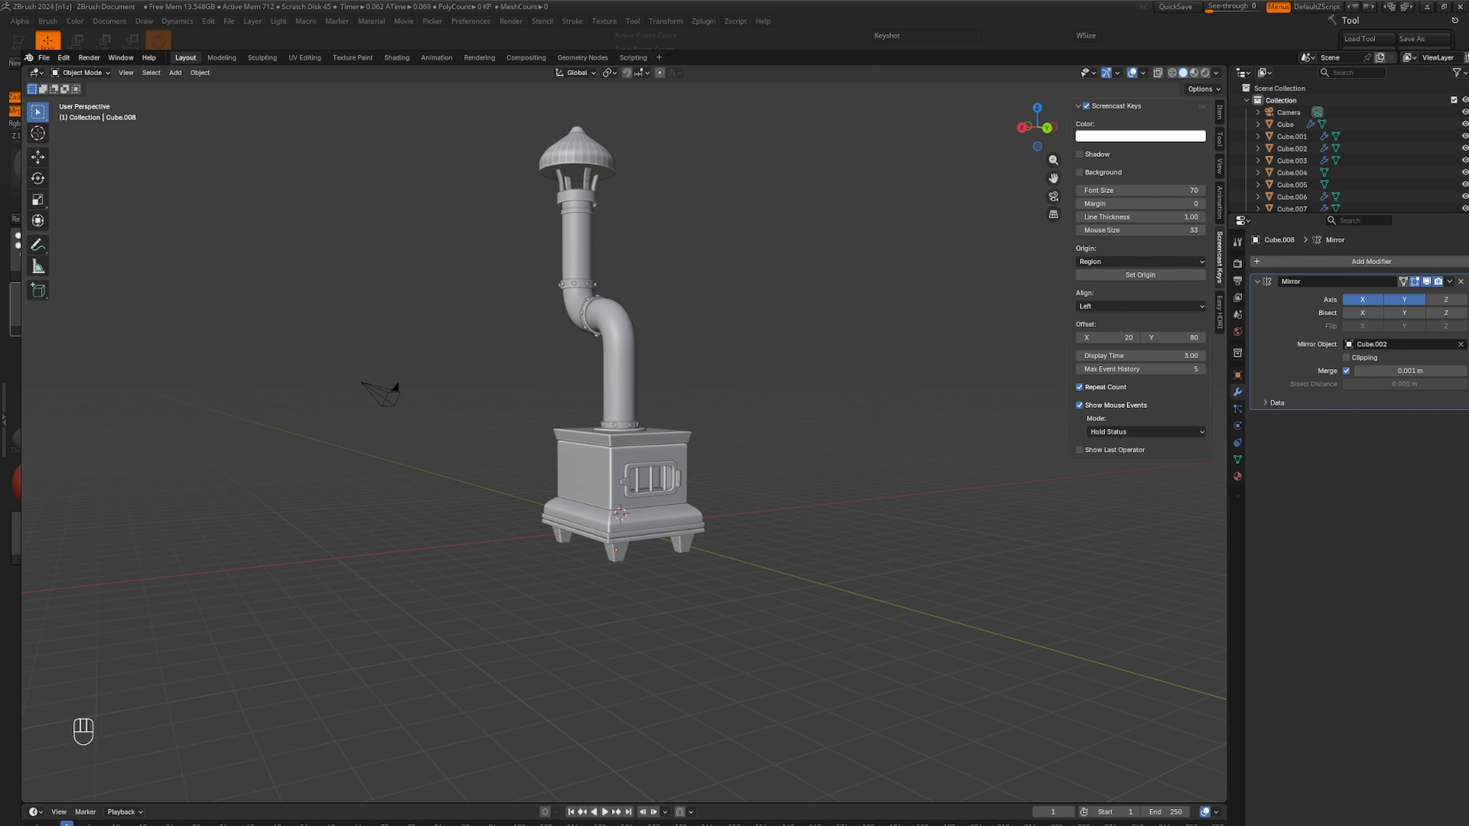
# Select the stove's front leg and examine its lower edges in Edit Mode.
pyautogui.moveTo(769, 448); pyautogui.dragTo(714, 452, button='middle')
pyautogui.scroll(3, 751, 474)
pyautogui.keyDown('shift'); pyautogui.moveTo(775, 509); pyautogui.dragTo(824, 370, button='middle'); pyautogui.keyUp('shift')
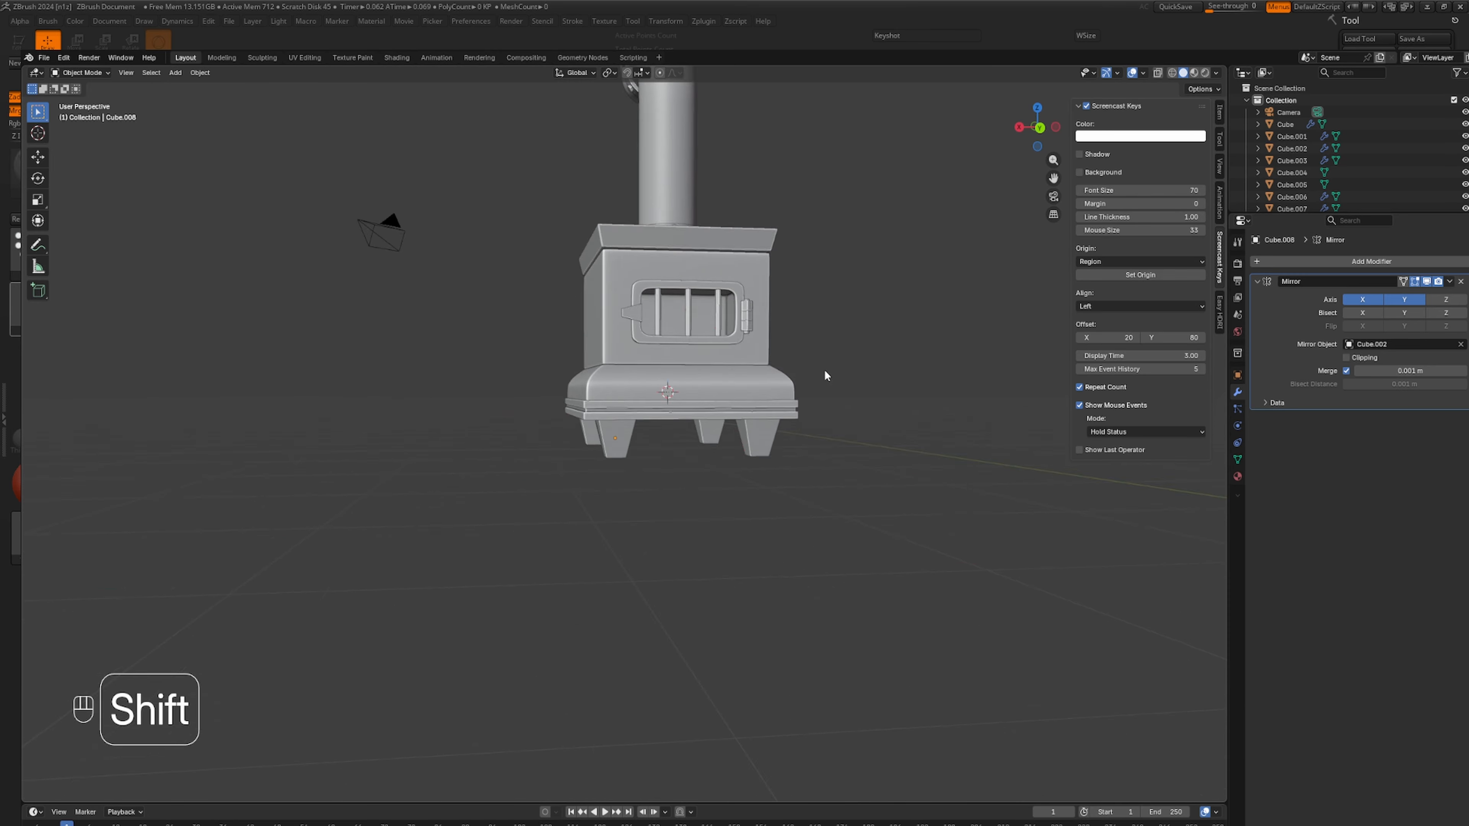
pyautogui.scroll(4, 810, 394)
pyautogui.moveTo(775, 428); pyautogui.dragTo(697, 497, button='middle')
pyautogui.click(698, 497)
pyautogui.press('Tab')
pyautogui.keyDown('shift'); pyautogui.moveTo(740, 550); pyautogui.dragTo(692, 499, button='middle'); pyautogui.keyUp('shift')
pyautogui.scroll(6, 693, 499)
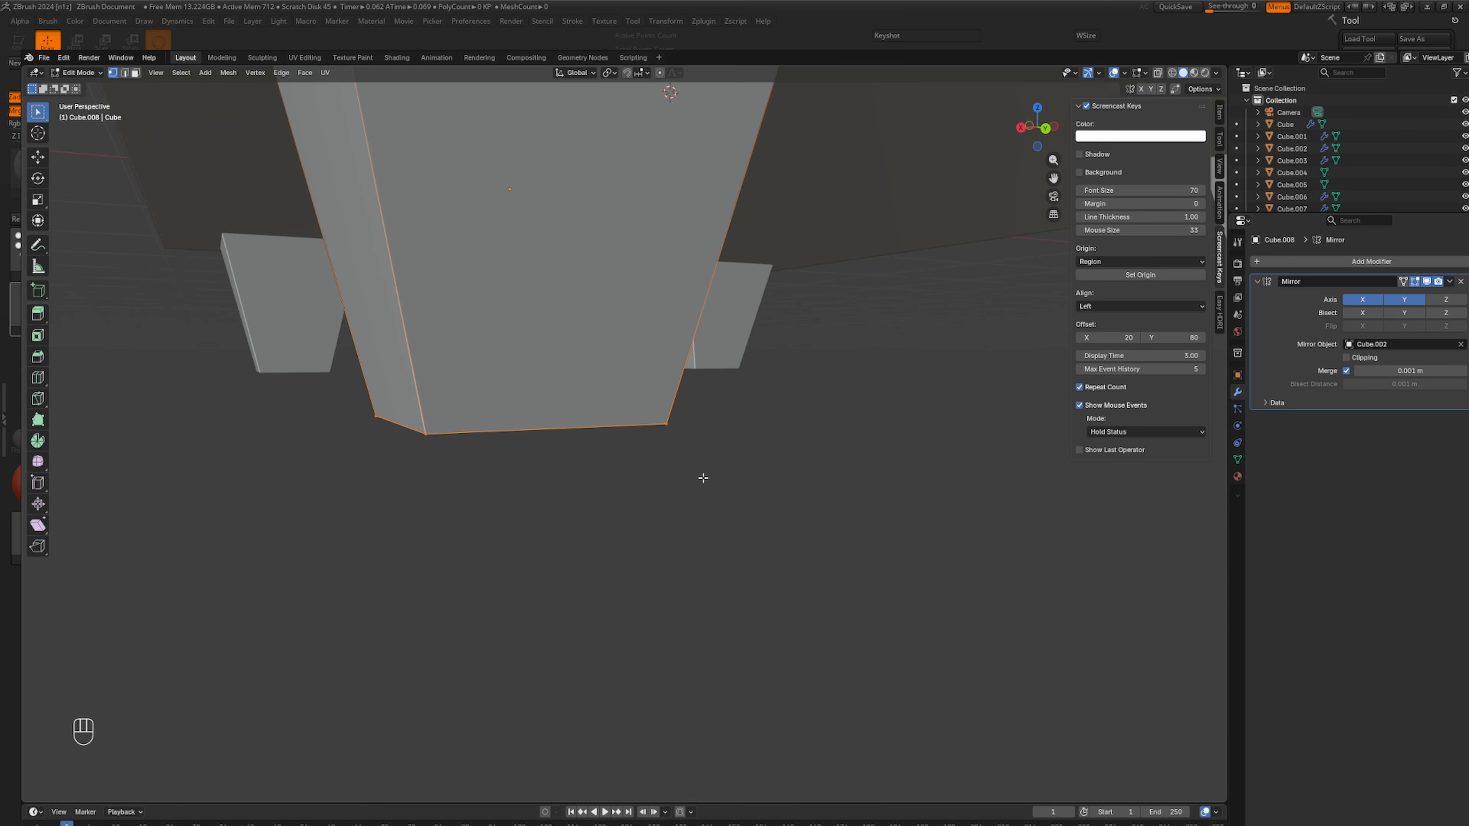
pyautogui.scroll(4, 705, 477)
pyautogui.press('2')
pyautogui.scroll(-9, 729, 487)
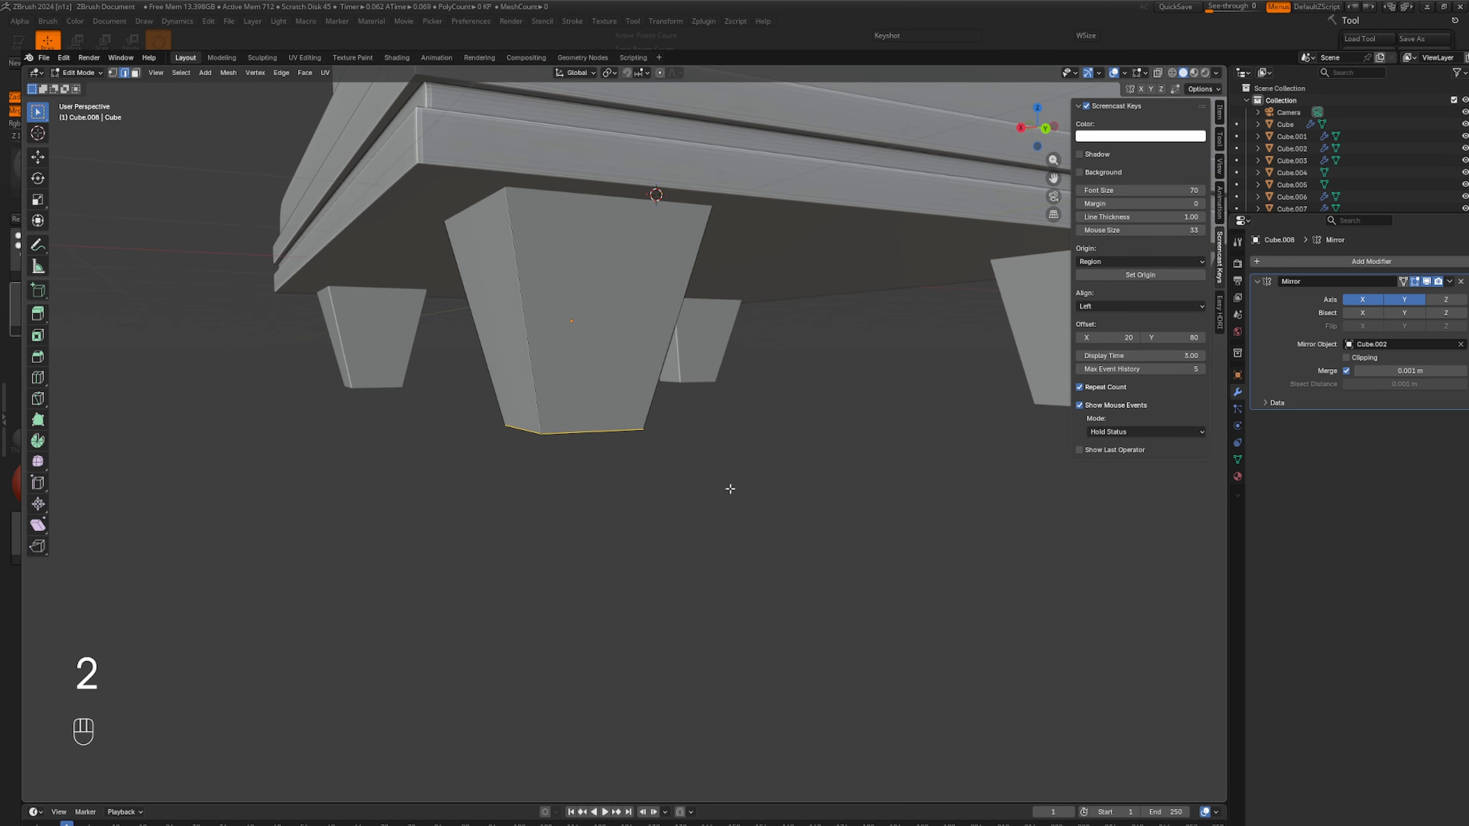
pyautogui.press('a')
pyautogui.press('Tab')
# Add a Bevel modifier to the stove legs and place it before the Mirror modifier.
pyautogui.click(1414, 260)
pyautogui.click(1413, 261)
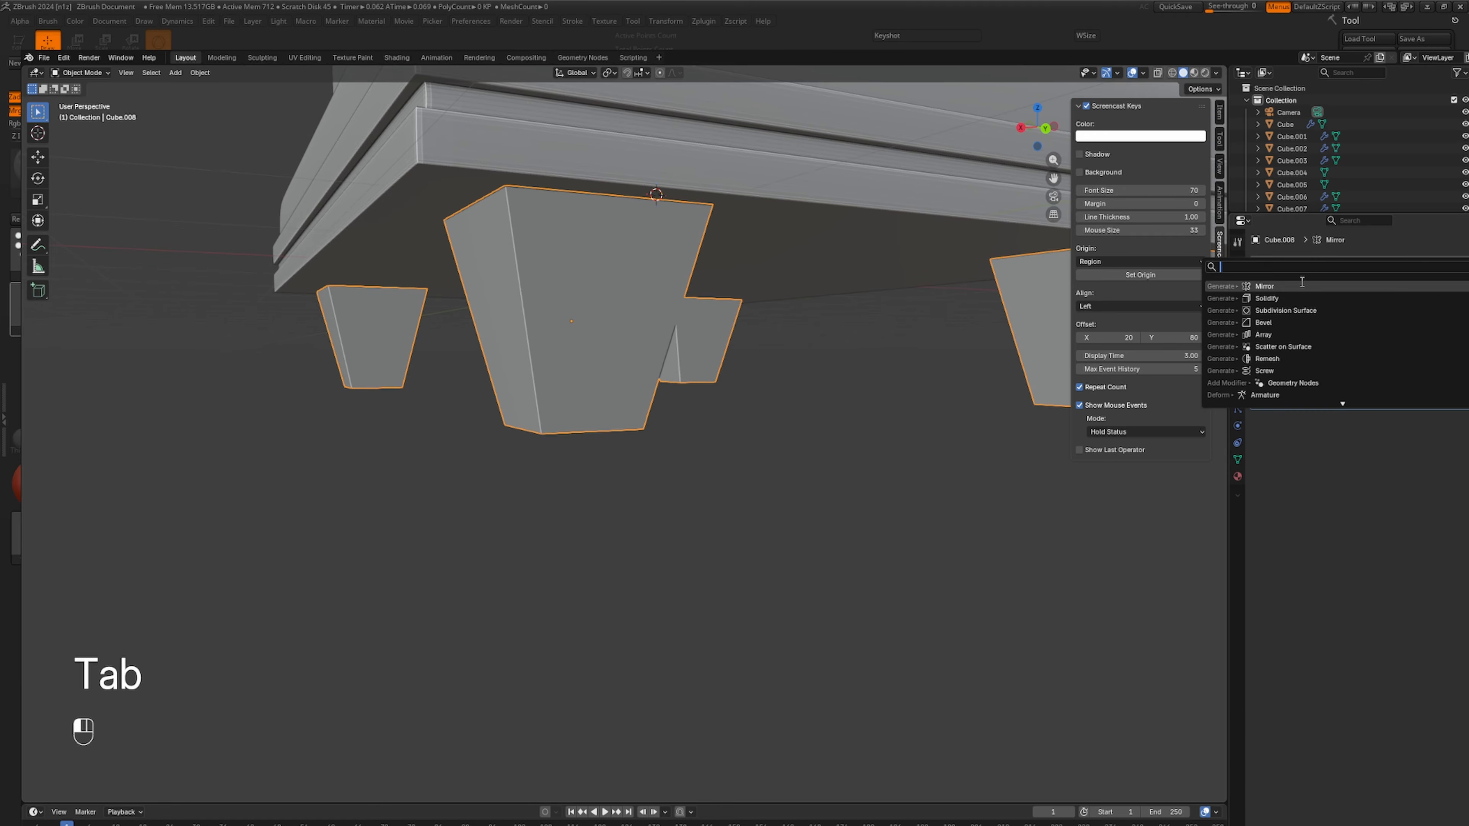
pyautogui.click(1301, 296)
pyautogui.scroll(2, 875, 426)
pyautogui.moveTo(876, 426); pyautogui.dragTo(908, 438, button='middle')
pyautogui.moveTo(1468, 419); pyautogui.dragTo(1467, 252)
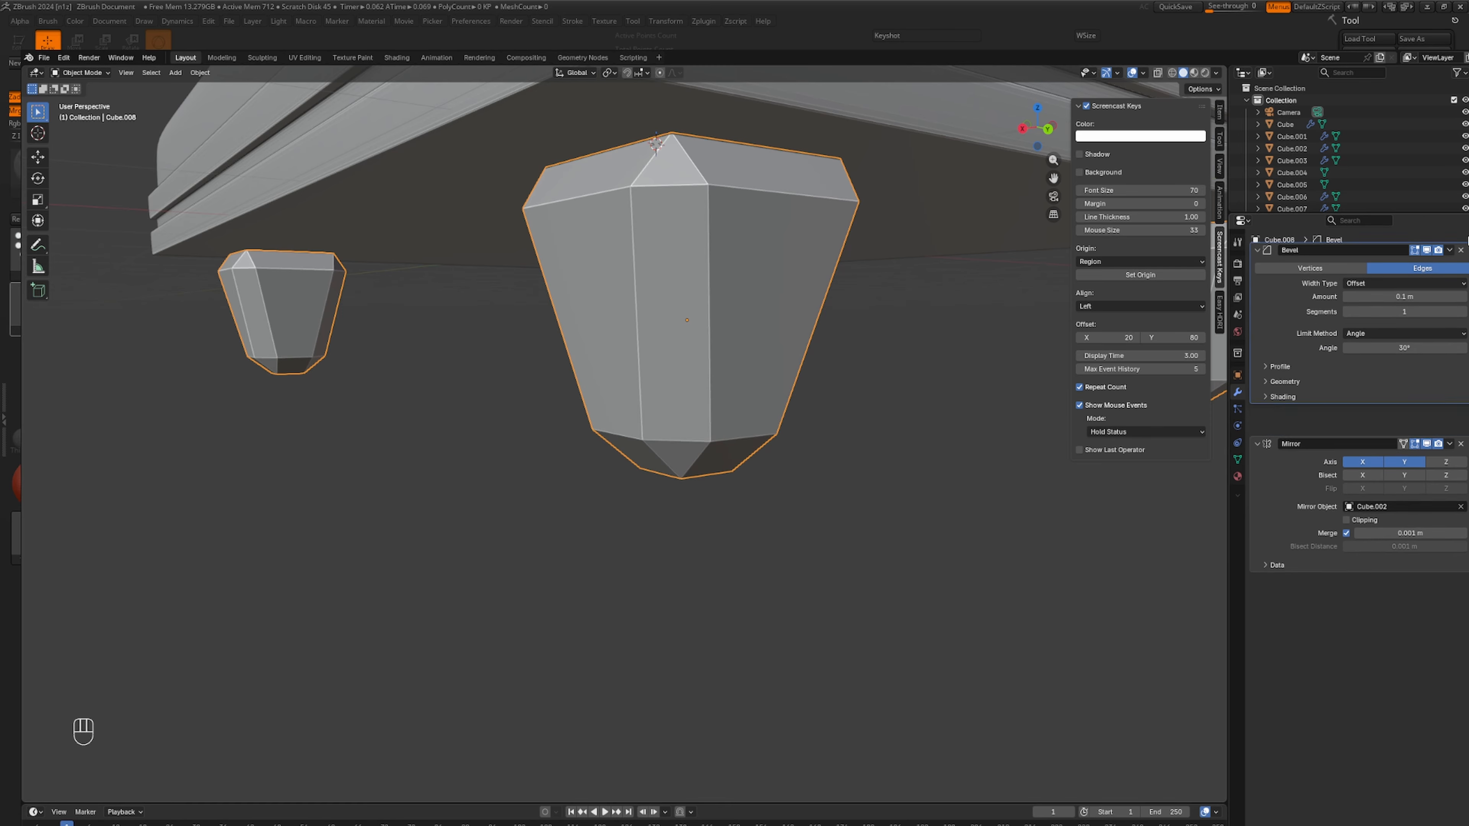
# Set the leg bevel to 2 segments with an amount of 0.01 m.
pyautogui.click(1397, 315)
pyautogui.click(1396, 315)
pyautogui.moveTo(1397, 327)
pyautogui.mouseDown()
pyautogui.moveTo(1350, 327)
pyautogui.moveTo(1411, 343)
pyautogui.mouseUp()
# Cut evenly spaced horizontal loops around the front leg and two vertical loops through each of its visible sides.
pyautogui.scroll(-5, 926, 502)
pyautogui.moveTo(865, 485); pyautogui.dragTo(858, 518, button='middle')
pyautogui.press('Tab')
pyautogui.hotkey('ctrl', 'r')
pyautogui.scroll(2, 723, 420)
pyautogui.doubleClick(724, 420)
pyautogui.hotkey('ctrl', 'r')
pyautogui.scroll(1, 681, 417)
pyautogui.doubleClick(681, 418)
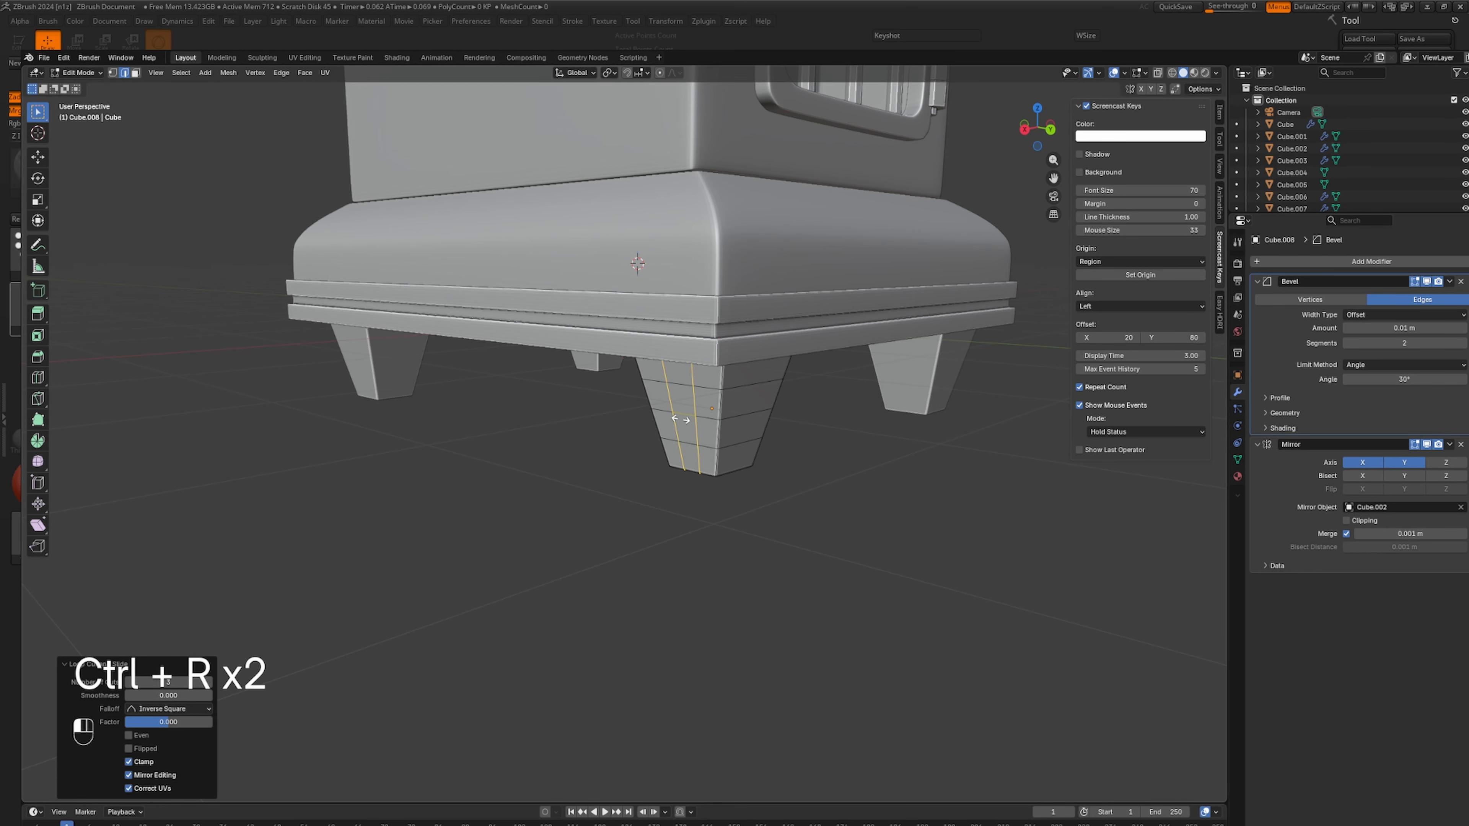
pyautogui.hotkey('ctrl', 'r')
pyautogui.scroll(1, 738, 422)
pyautogui.doubleClick(738, 422)
pyautogui.press('Tab')
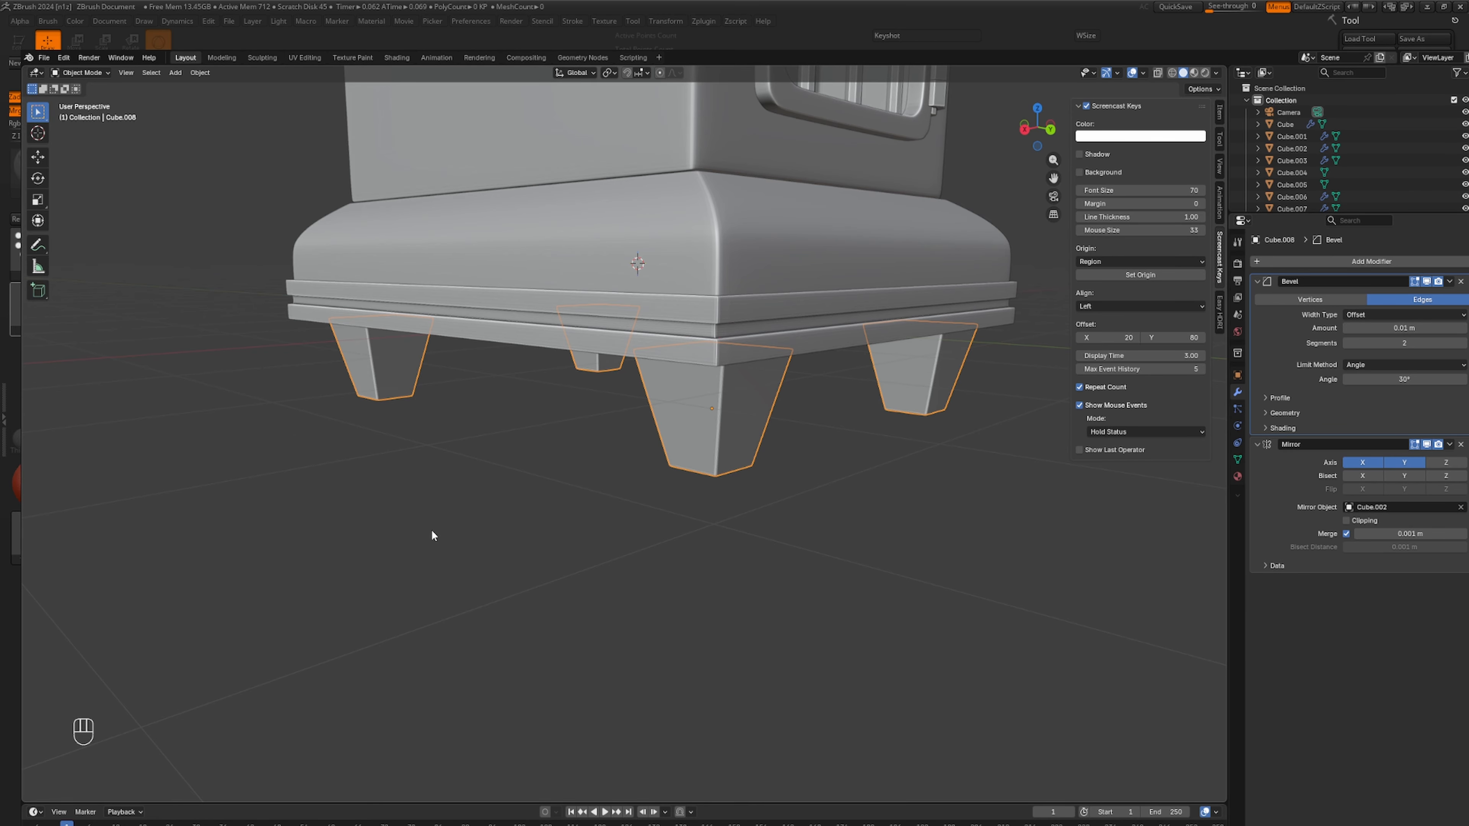
# Snap the 3D cursor to the chimney pipe.
pyautogui.moveTo(431, 529); pyautogui.dragTo(710, 525, button='middle')
pyautogui.scroll(-8, 712, 521)
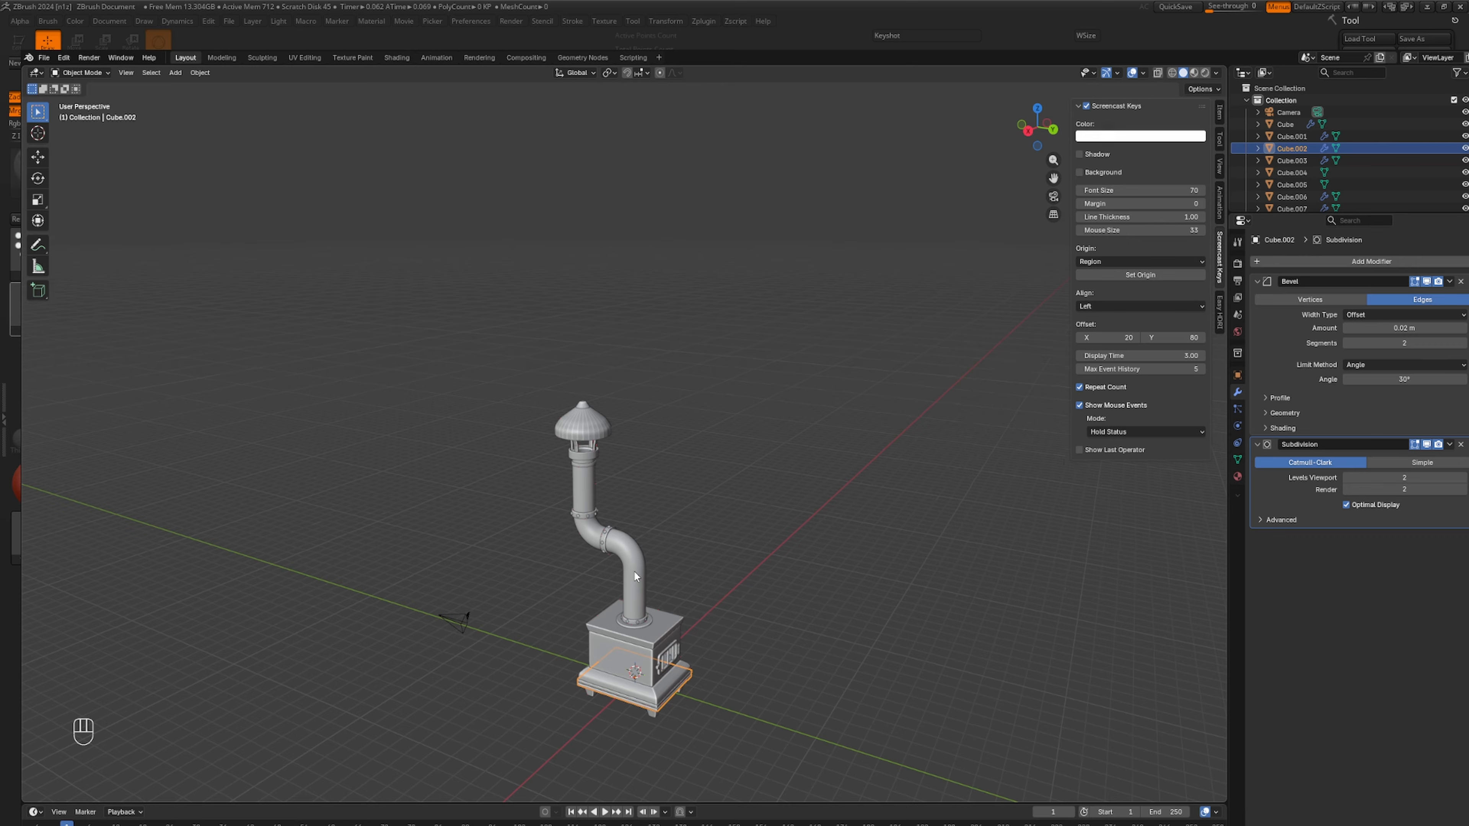
pyautogui.scroll(6, 633, 571)
pyautogui.click(513, 412)
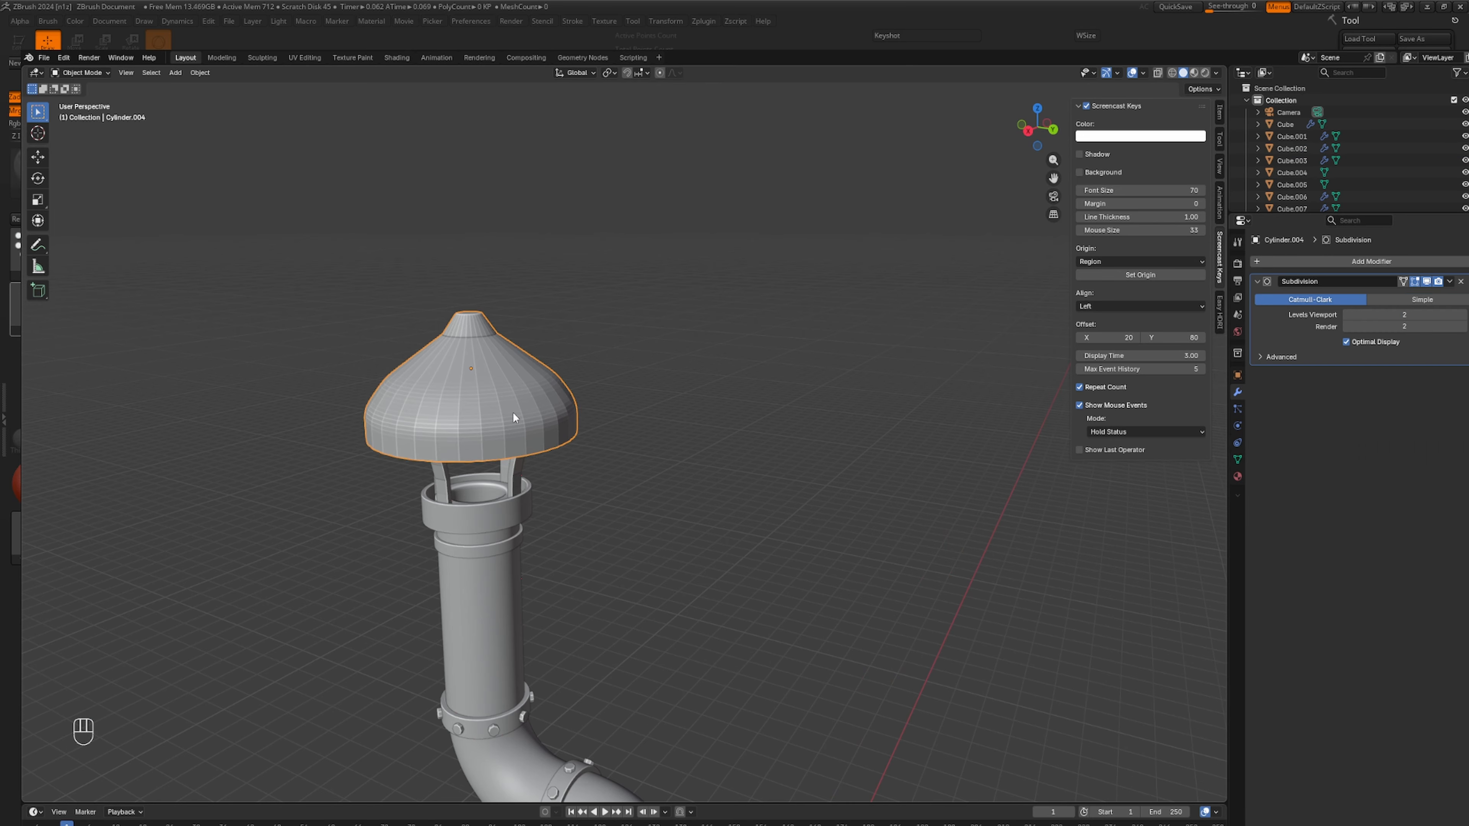
pyautogui.keyDown('shift'); pyautogui.moveTo(515, 414); pyautogui.dragTo(575, 398, button='middle'); pyautogui.keyUp('shift')
pyautogui.scroll(-2, 575, 399)
pyautogui.moveTo(654, 434); pyautogui.dragTo(604, 418, button='middle')
pyautogui.keyDown('shift'); pyautogui.moveTo(604, 418); pyautogui.dragTo(574, 483, button='middle'); pyautogui.keyUp('shift')
pyautogui.click(575, 489)
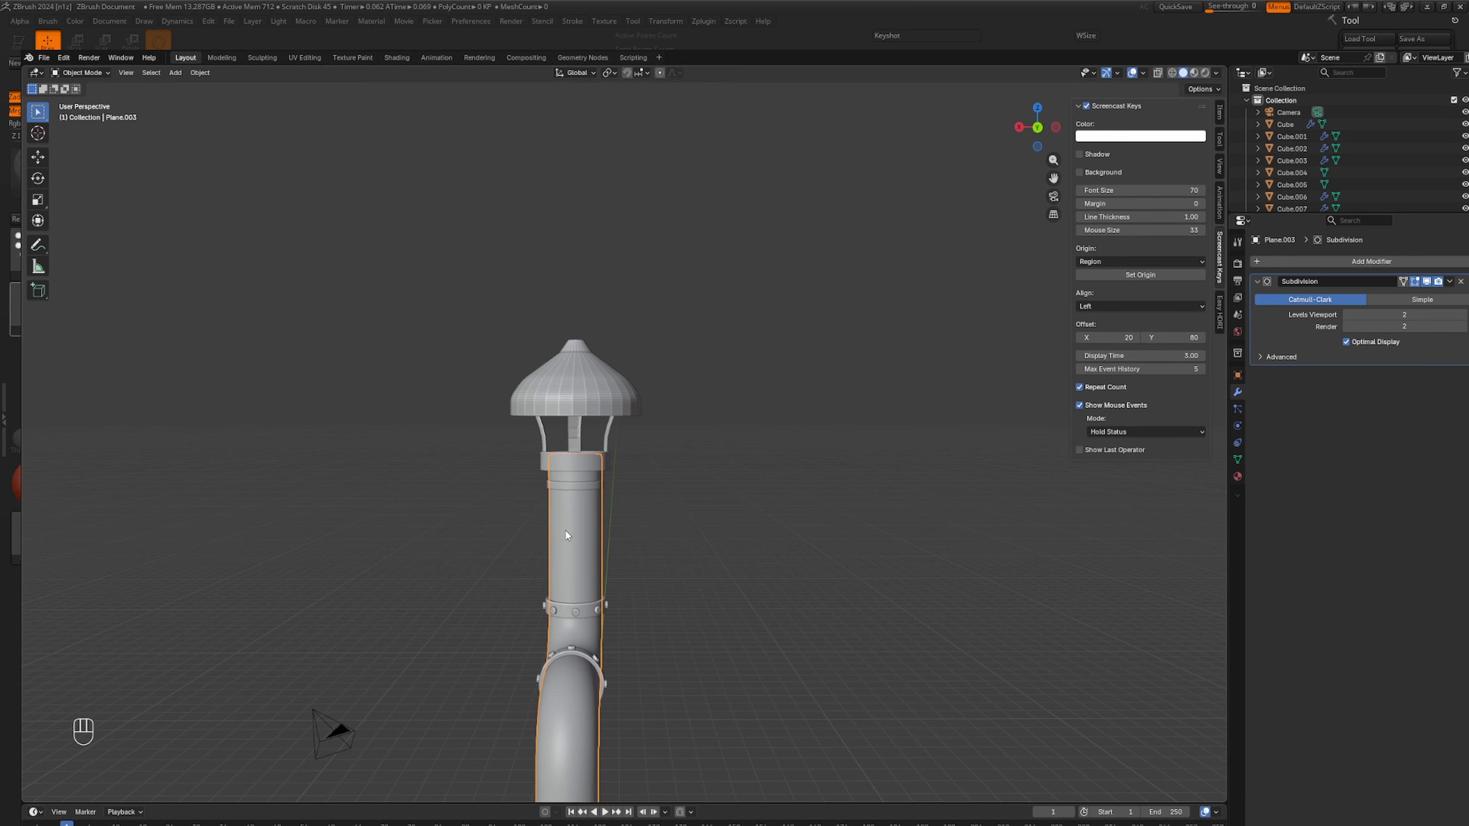
pyautogui.hotkey('shift', 's')
pyautogui.click(591, 609)
# Snap the 3D cursor to the collar at the upper end of the chimney pipe.
pyautogui.scroll(-3, 589, 607)
pyautogui.moveTo(624, 572); pyautogui.dragTo(503, 553, button='middle')
pyautogui.click(652, 452)
pyautogui.hotkey('shift', 'a')
pyautogui.hotkey('shift', 's')
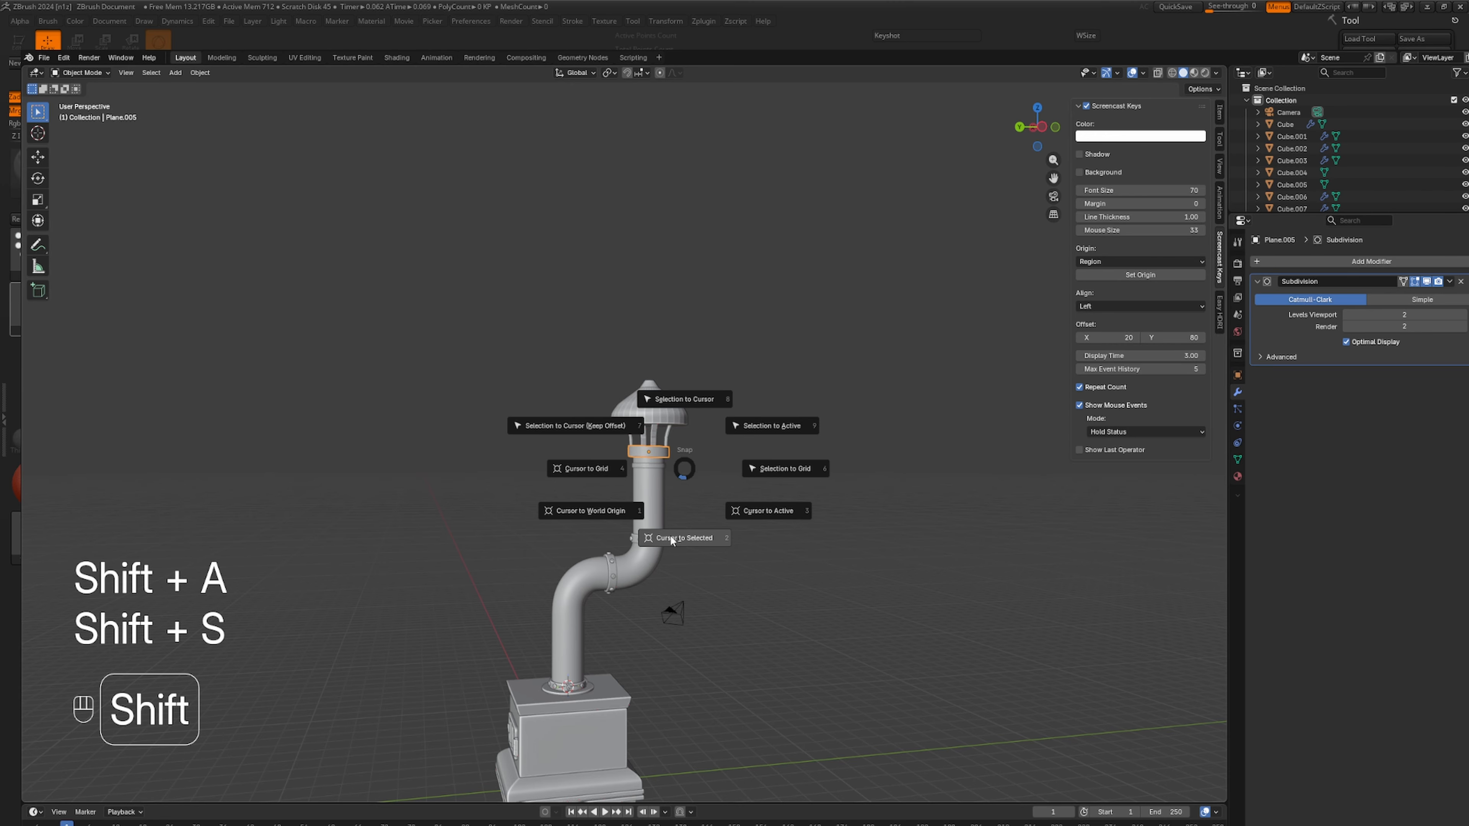
pyautogui.click(674, 535)
# Add a cone at the 3D cursor and raise it about 2.52 m along Z to the chimney cap.
pyautogui.scroll(4, 684, 520)
pyautogui.hotkey('shift', 'a')
pyautogui.moveTo(684, 519)
pyautogui.click(746, 591)
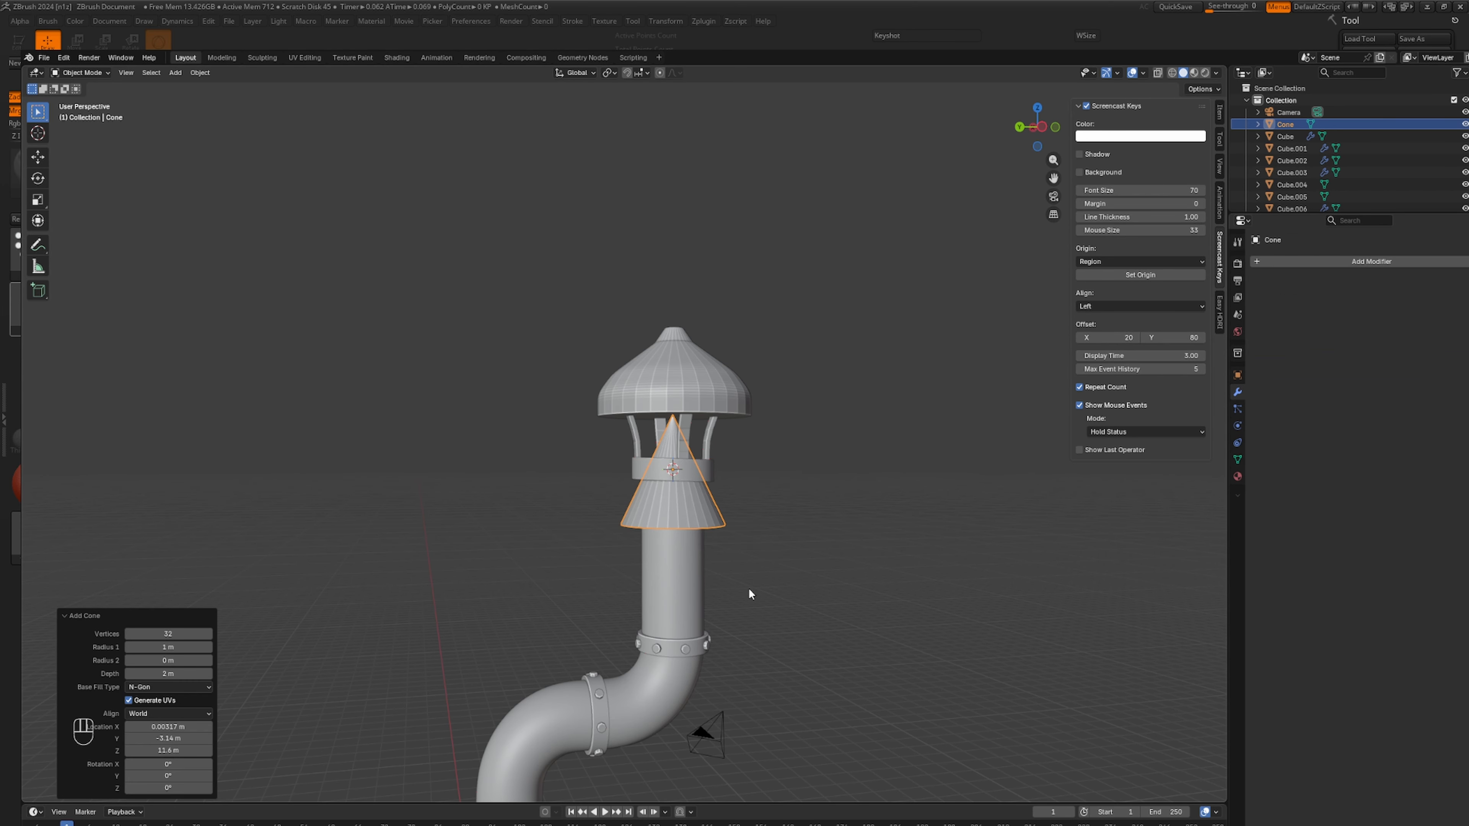
pyautogui.press('g')
pyautogui.press('z')
pyautogui.click(719, 426)
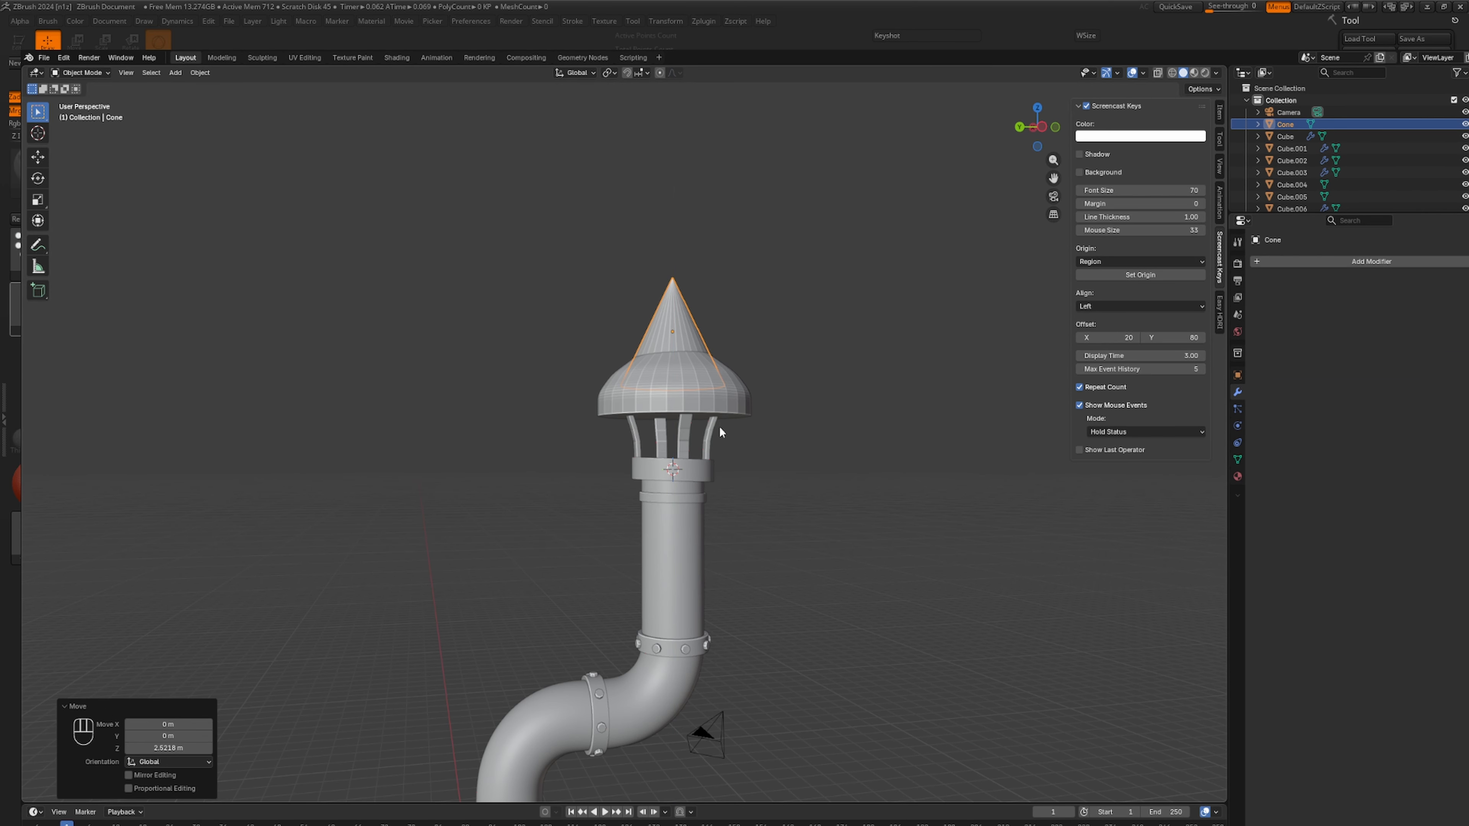
# Hide the old domed chimney cap and scale the cone up to the old cap's width.
pyautogui.click(724, 400)
pyautogui.press('h')
pyautogui.click(704, 372)
pyautogui.press('s')
pyautogui.click(830, 478)
pyautogui.click(840, 484)
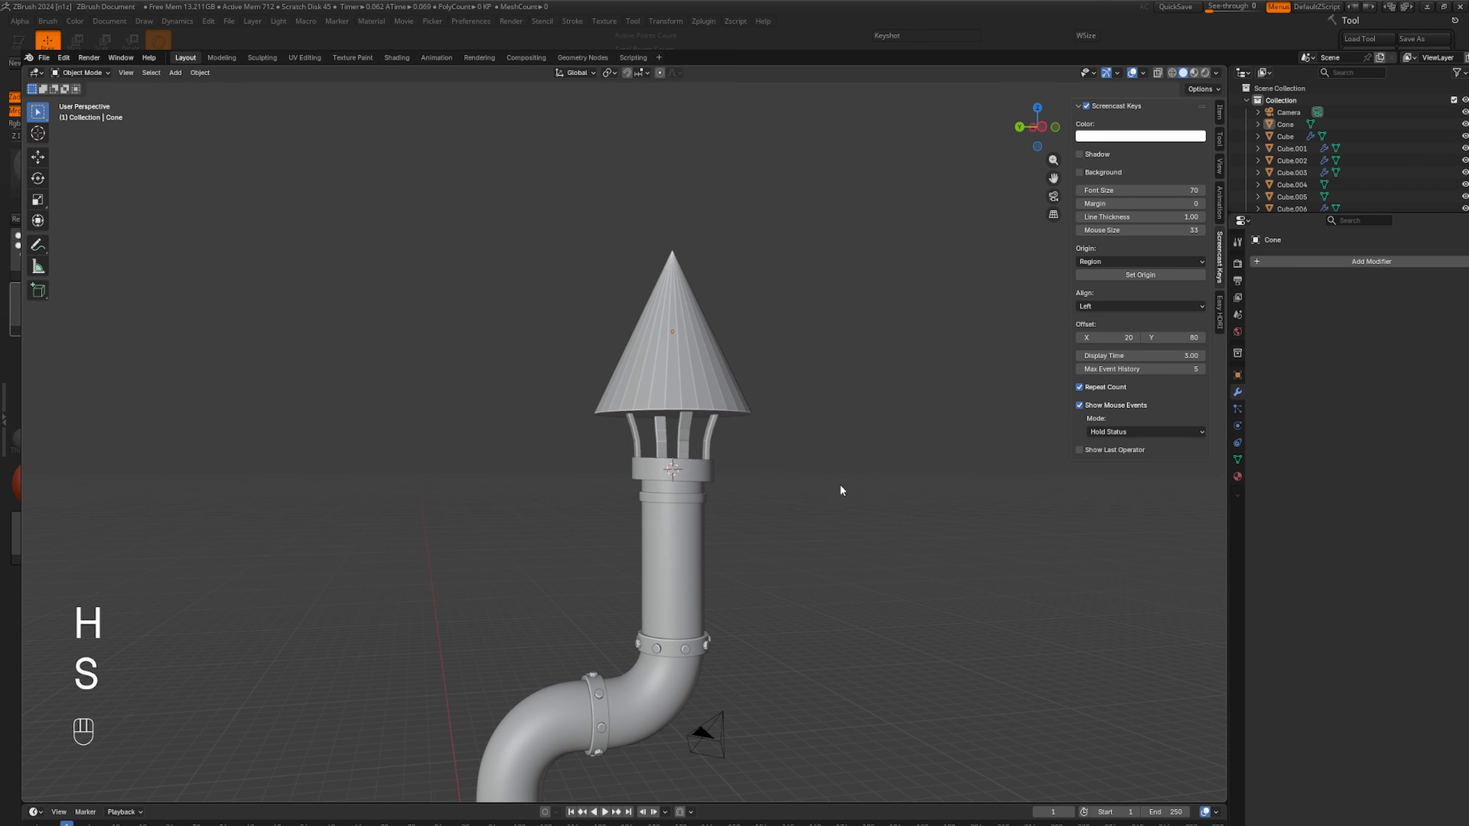
# Try to add loop cuts around the cone in Edit Mode.
pyautogui.scroll(-6, 838, 489)
pyautogui.moveTo(781, 495); pyautogui.dragTo(925, 532, button='middle')
pyautogui.scroll(5, 768, 534)
pyautogui.click(589, 404)
pyautogui.press('Tab')
pyautogui.scroll(2, 587, 402)
pyautogui.moveTo(588, 402); pyautogui.dragTo(560, 358, button='middle')
pyautogui.hotkey('ctrl', 'r')
pyautogui.scroll(-5, 679, 427)
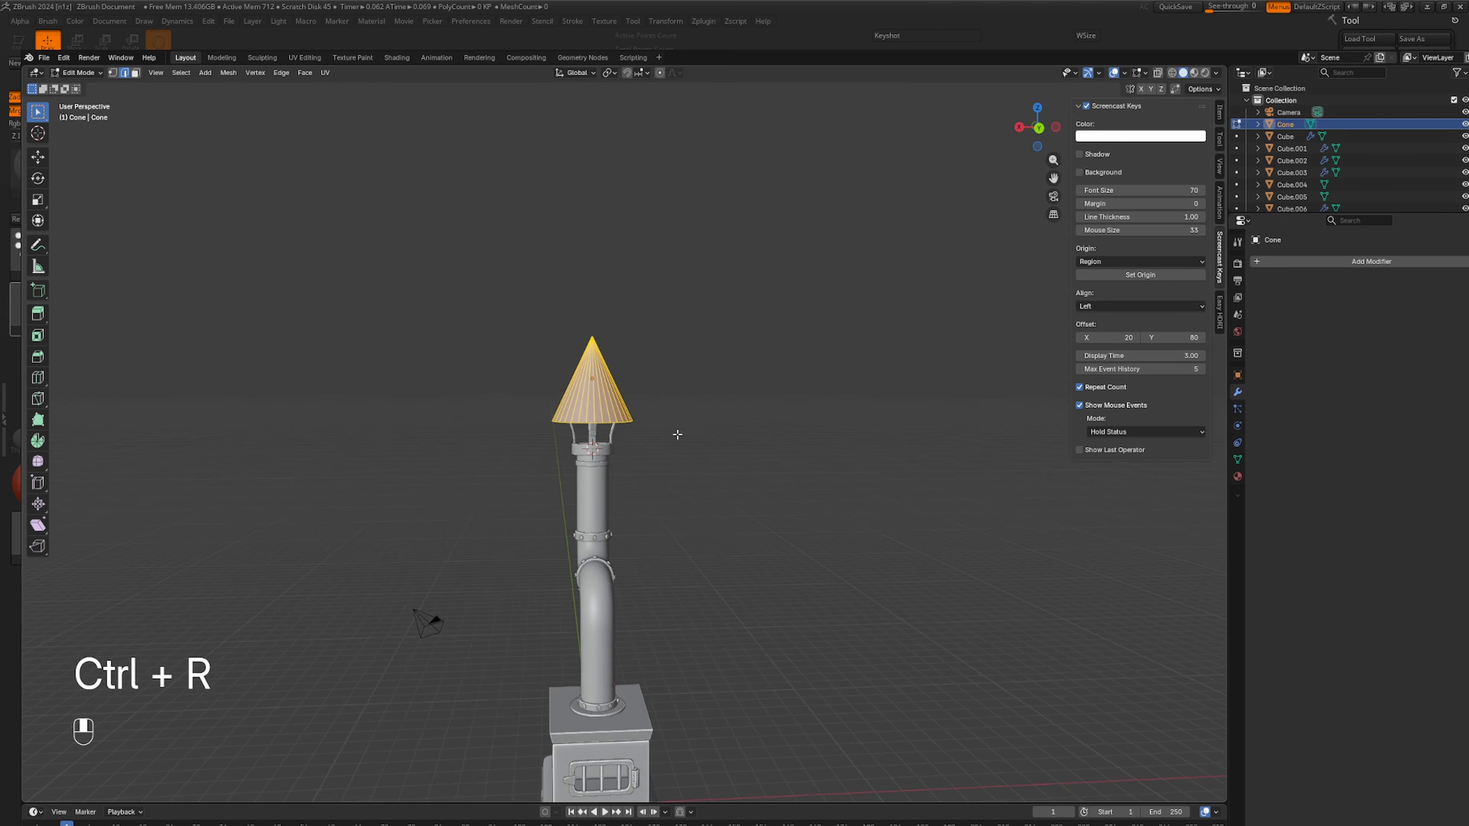
pyautogui.press('Tab')
# Switch to a wireframe front view and add a cylinder with 12 vertices at the 3D cursor on the pipe collar.
pyautogui.moveTo(619, 489); pyautogui.dragTo(721, 546, button='middle')
pyautogui.scroll(3, 747, 412)
pyautogui.scroll(2, 747, 408)
pyautogui.moveTo(747, 408); pyautogui.dragTo(767, 485, button='middle')
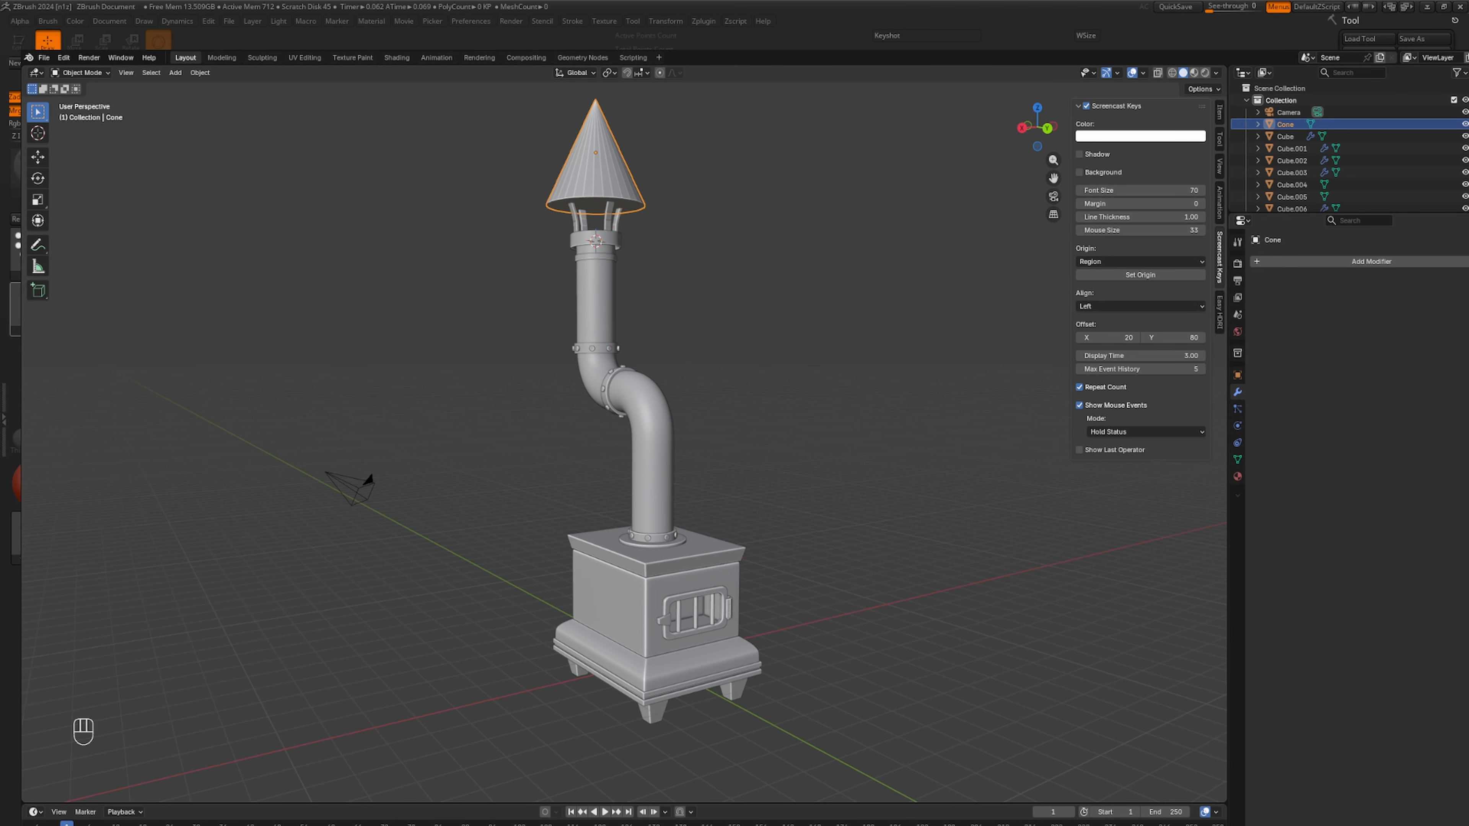
pyautogui.press('KP_1')
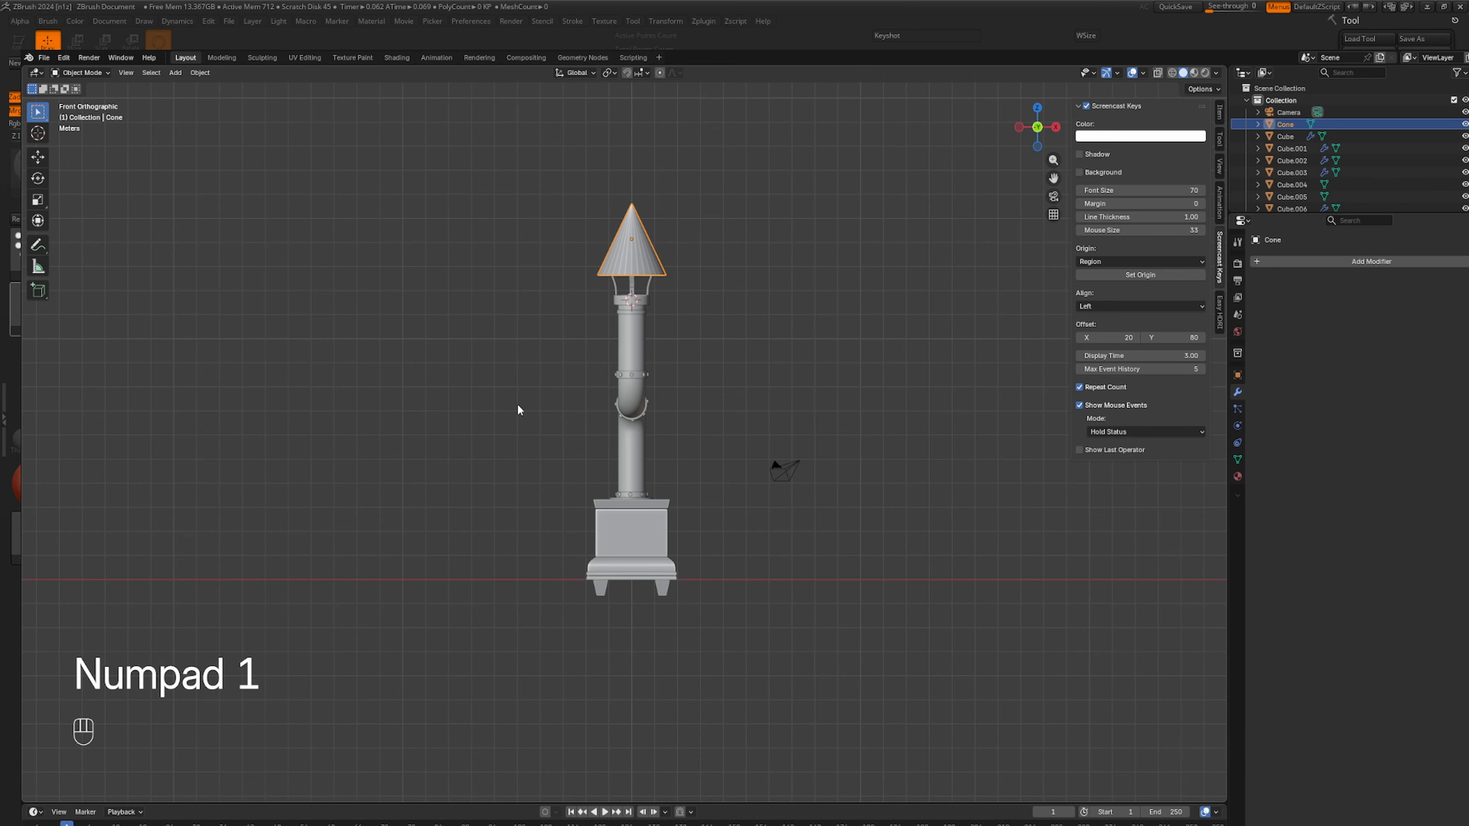
pyautogui.hotkey('shift', 'z')
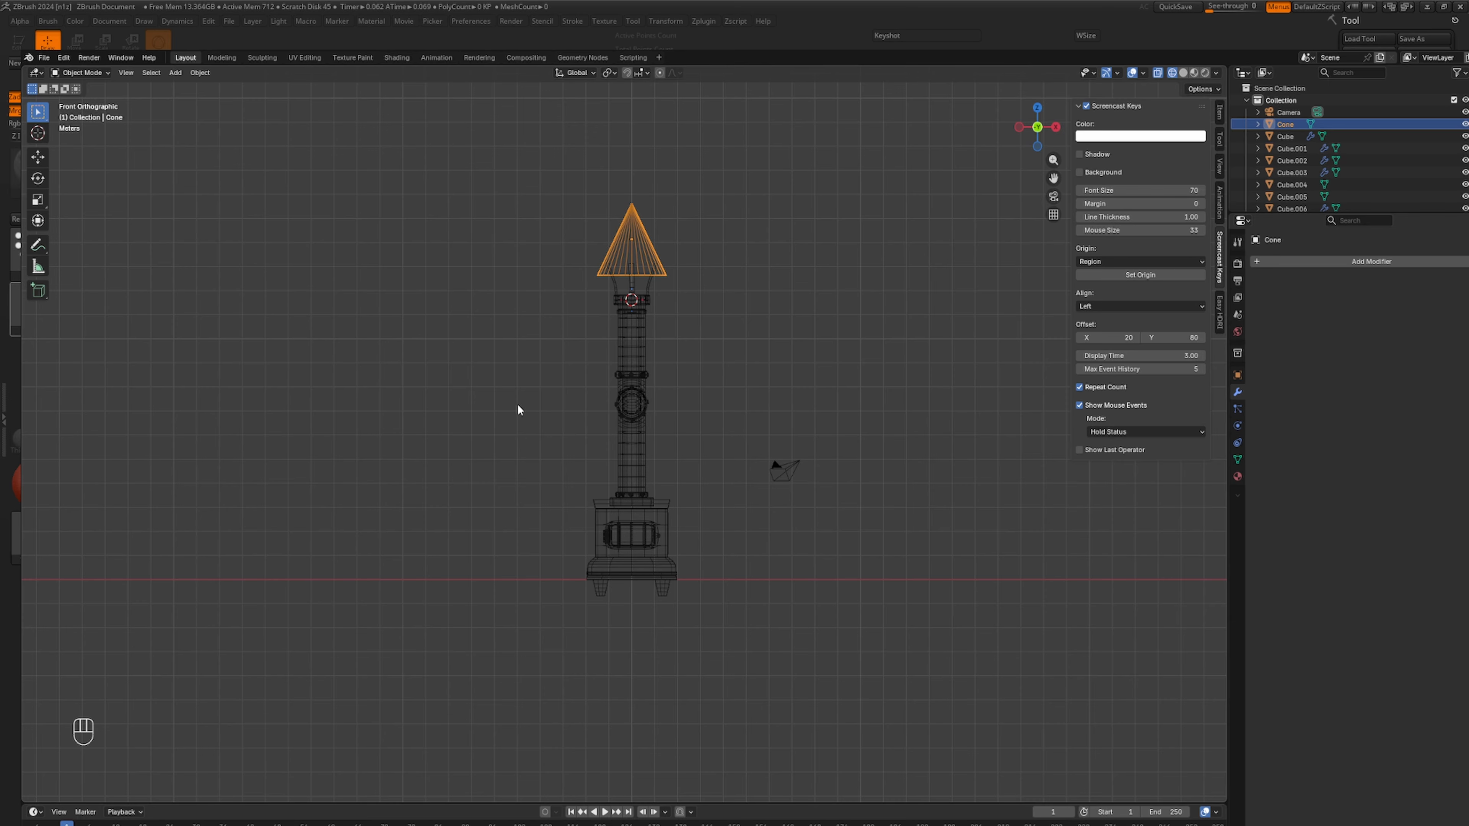
pyautogui.scroll(8, 517, 404)
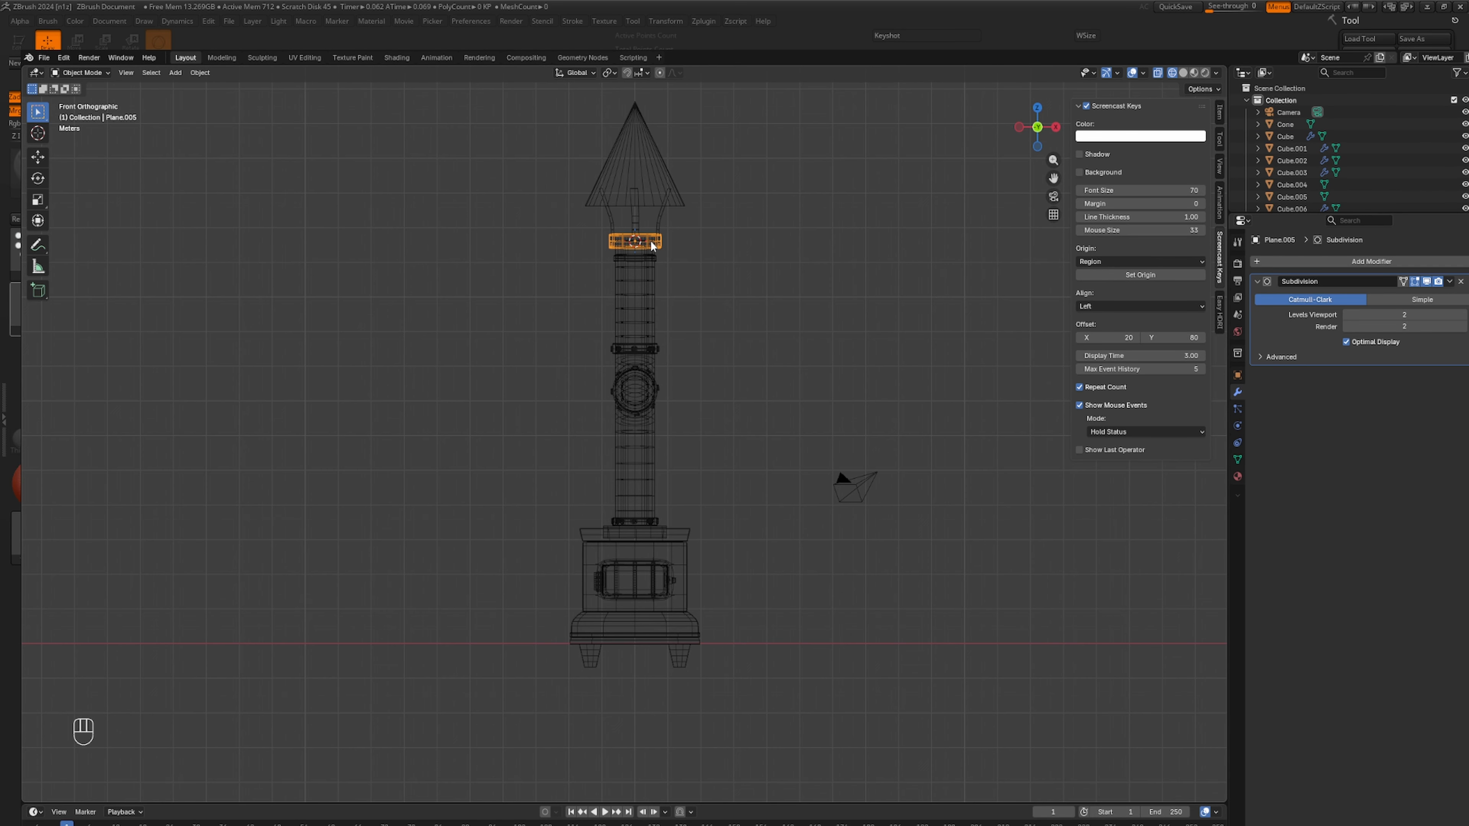
pyautogui.hotkey('shift', 'a')
pyautogui.moveTo(651, 241)
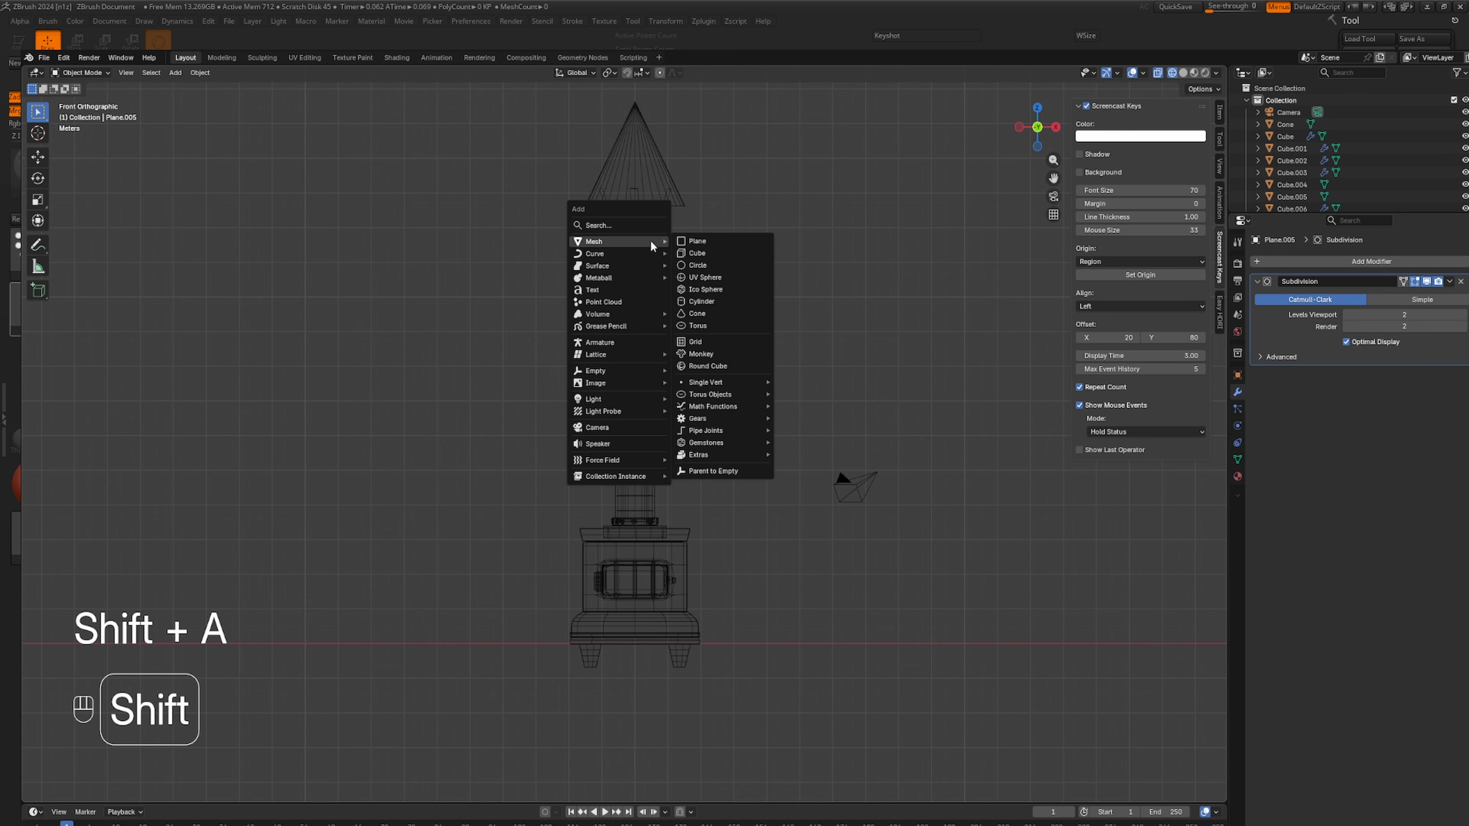
pyautogui.click(731, 302)
pyautogui.click(174, 645)
pyautogui.write('12')
pyautogui.press('Return')
# Raise the cylinder about 2.02 m along Z in the right side view, aligning its lower end with the cone's base.
pyautogui.moveTo(475, 553); pyautogui.dragTo(597, 499, button='middle')
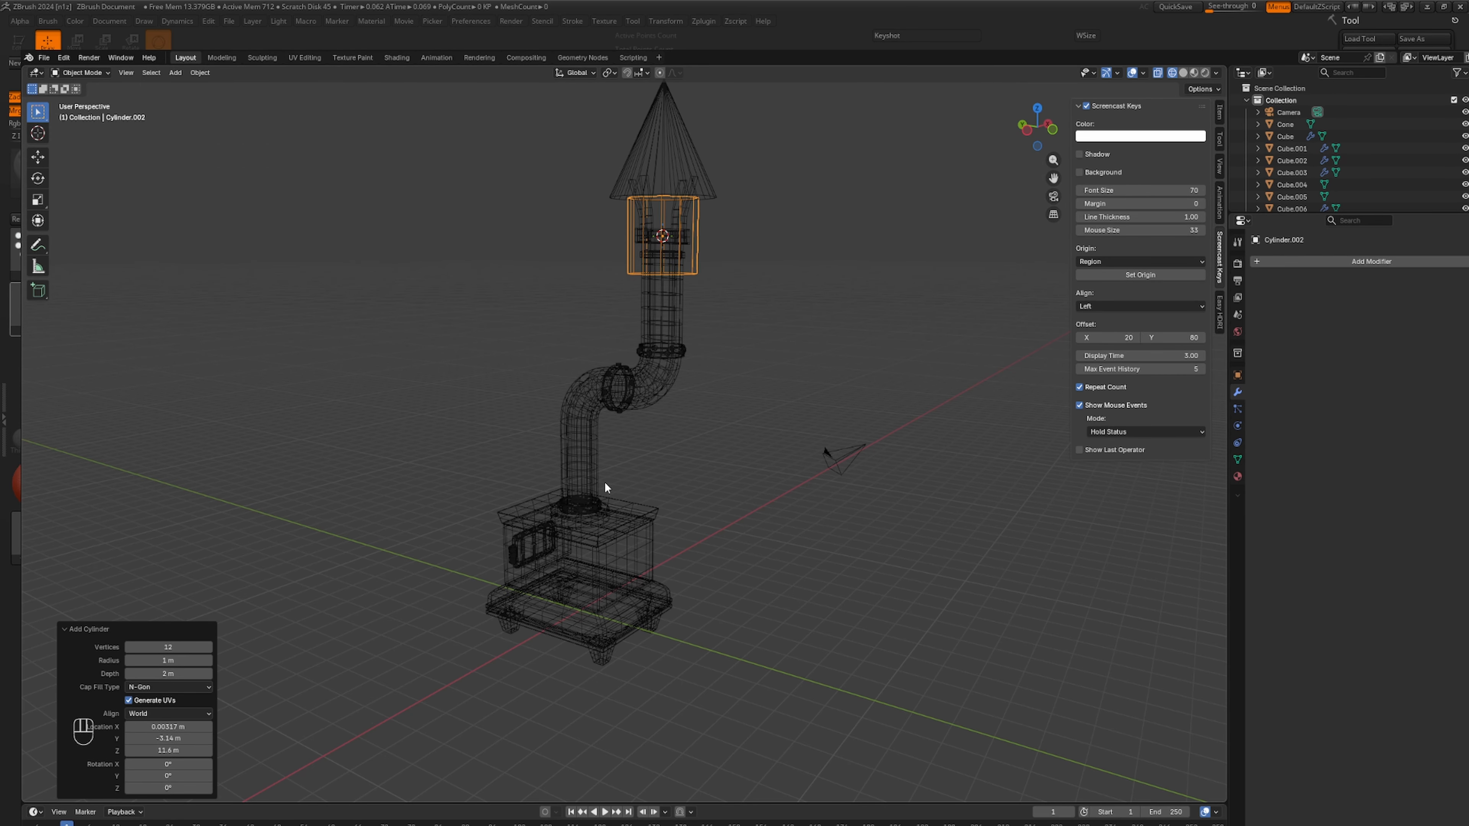
pyautogui.press('KP_3')
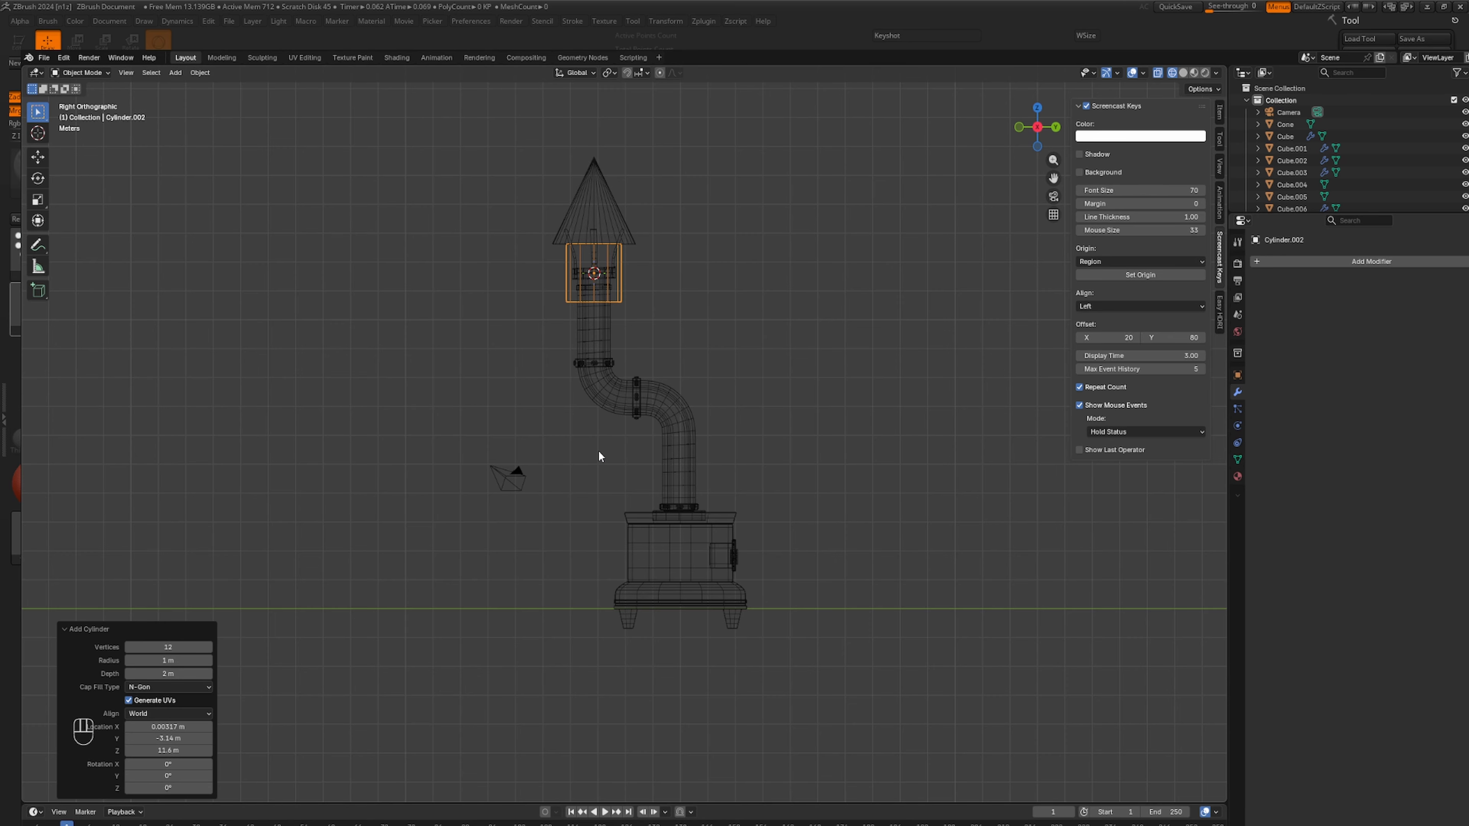
pyautogui.moveTo(598, 450); pyautogui.dragTo(784, 389, button='middle')
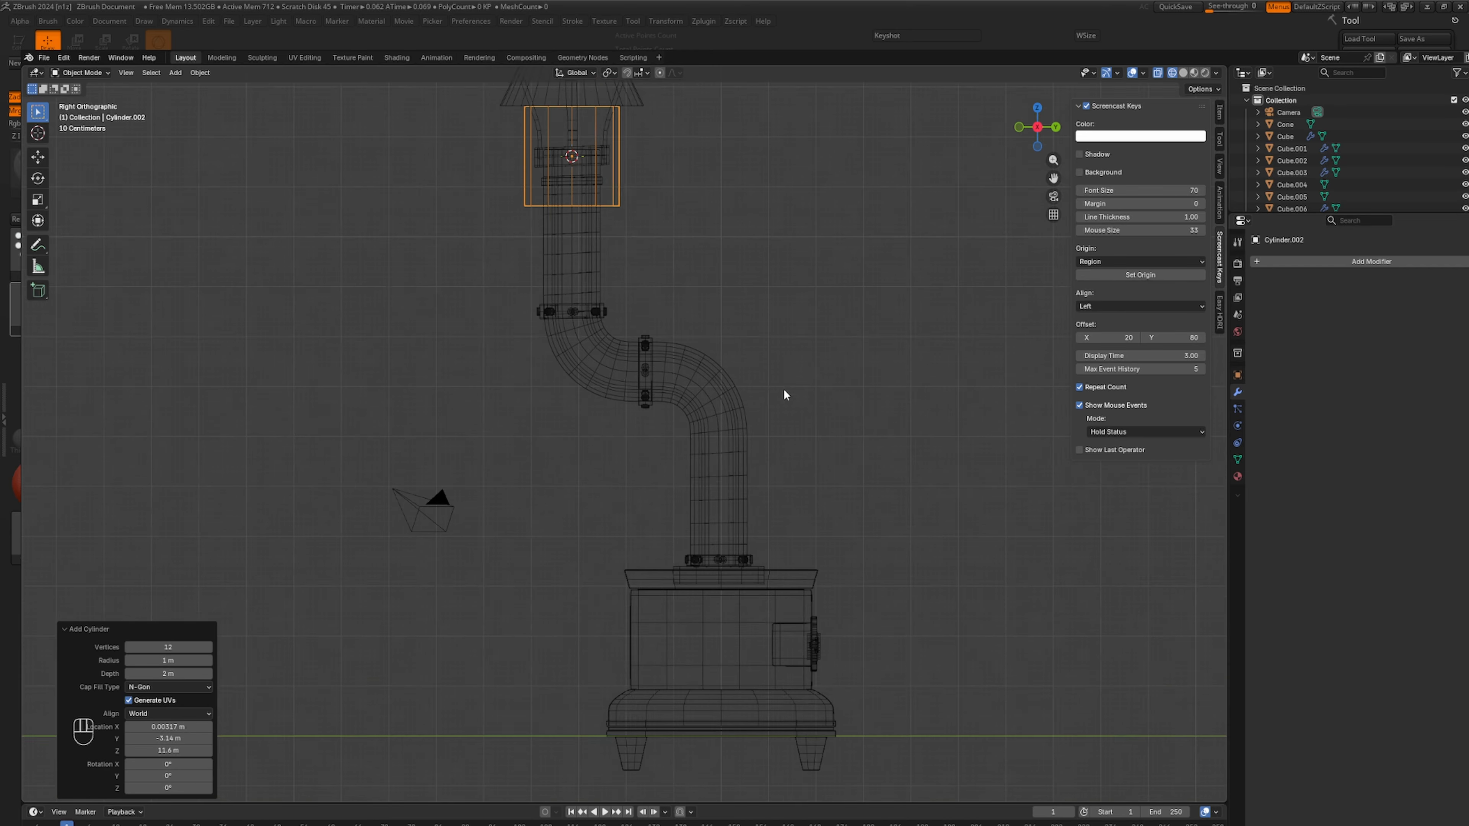
pyautogui.keyDown('shift'); pyautogui.moveTo(585, 282); pyautogui.dragTo(593, 597, button='middle'); pyautogui.keyUp('shift')
pyautogui.scroll(1, 593, 597)
pyautogui.press('g')
pyautogui.press('z')
pyautogui.click(608, 456)
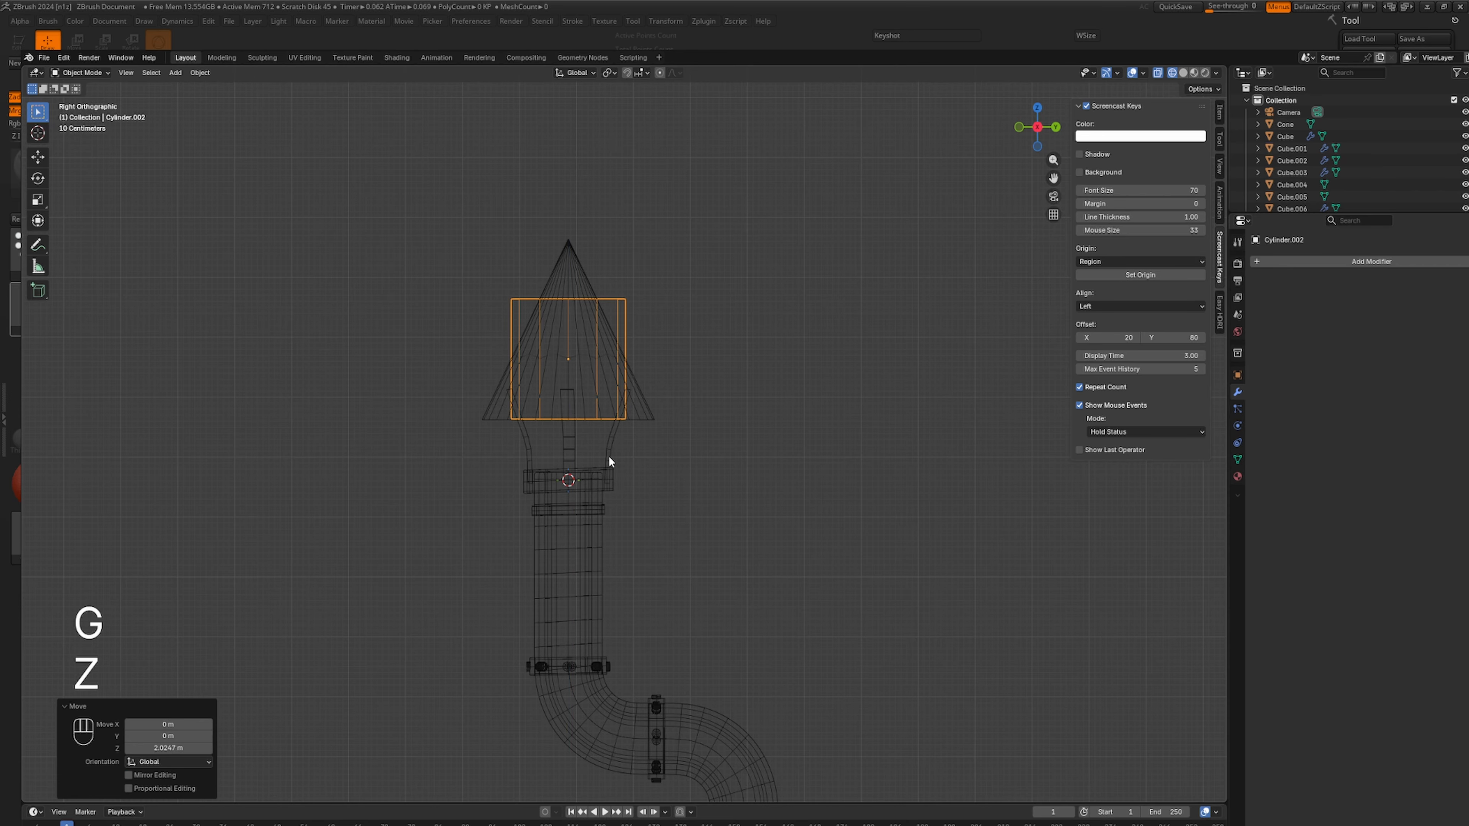
# Scale the cylinder's lower vertex ring by about 1.51 to match the width of the cone's base.
pyautogui.press('Tab')
pyautogui.press('1')
pyautogui.moveTo(466, 393); pyautogui.dragTo(636, 440)
pyautogui.press('s')
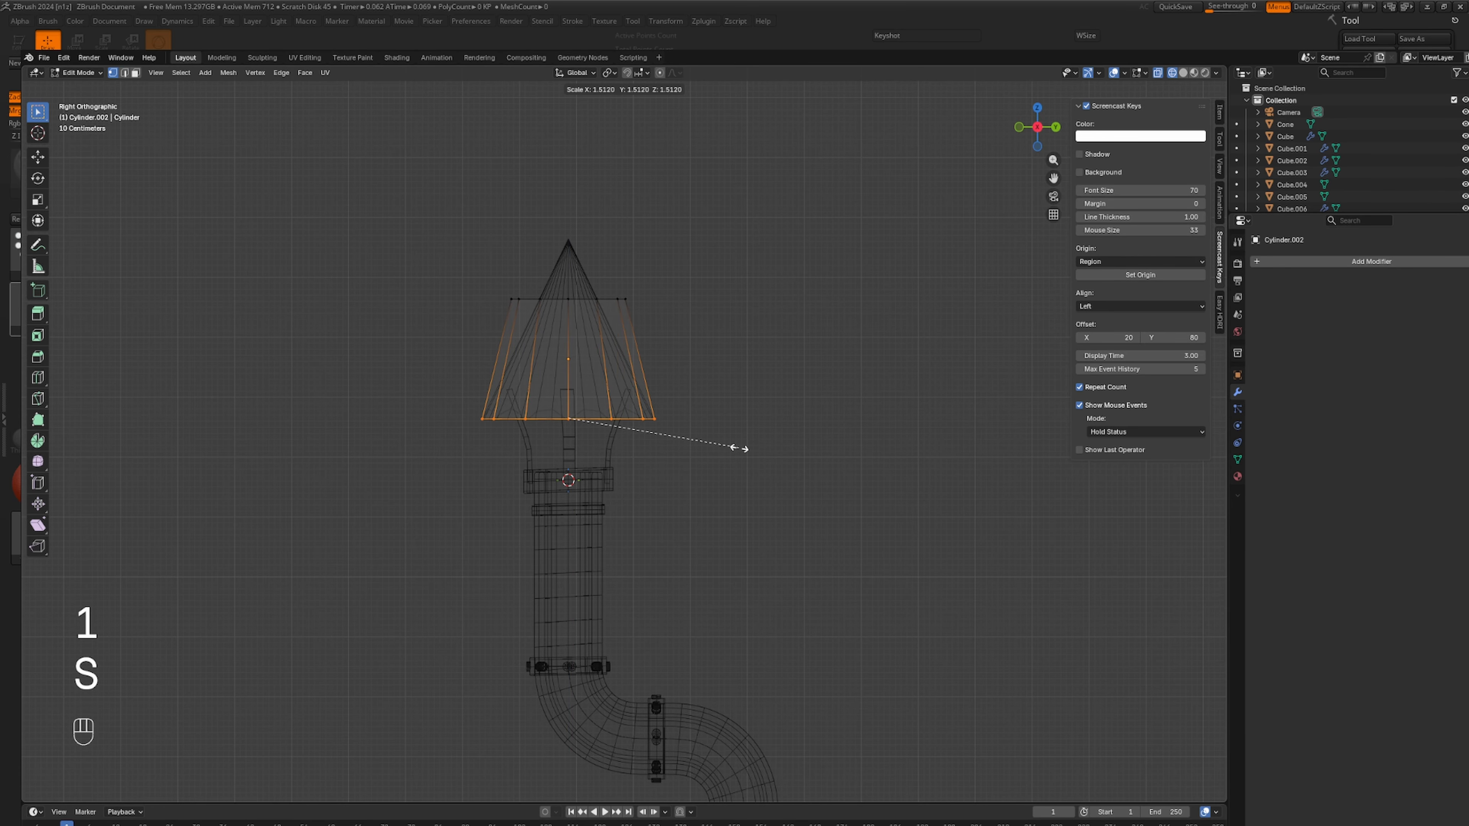
pyautogui.click(738, 449)
# Raise the cylinder's upper vertex ring about 1.2 m along Z and scale it down to a narrow tip.
pyautogui.moveTo(468, 258); pyautogui.dragTo(646, 320)
pyautogui.press('g')
pyautogui.press('z')
pyautogui.click(669, 260)
pyautogui.press('s')
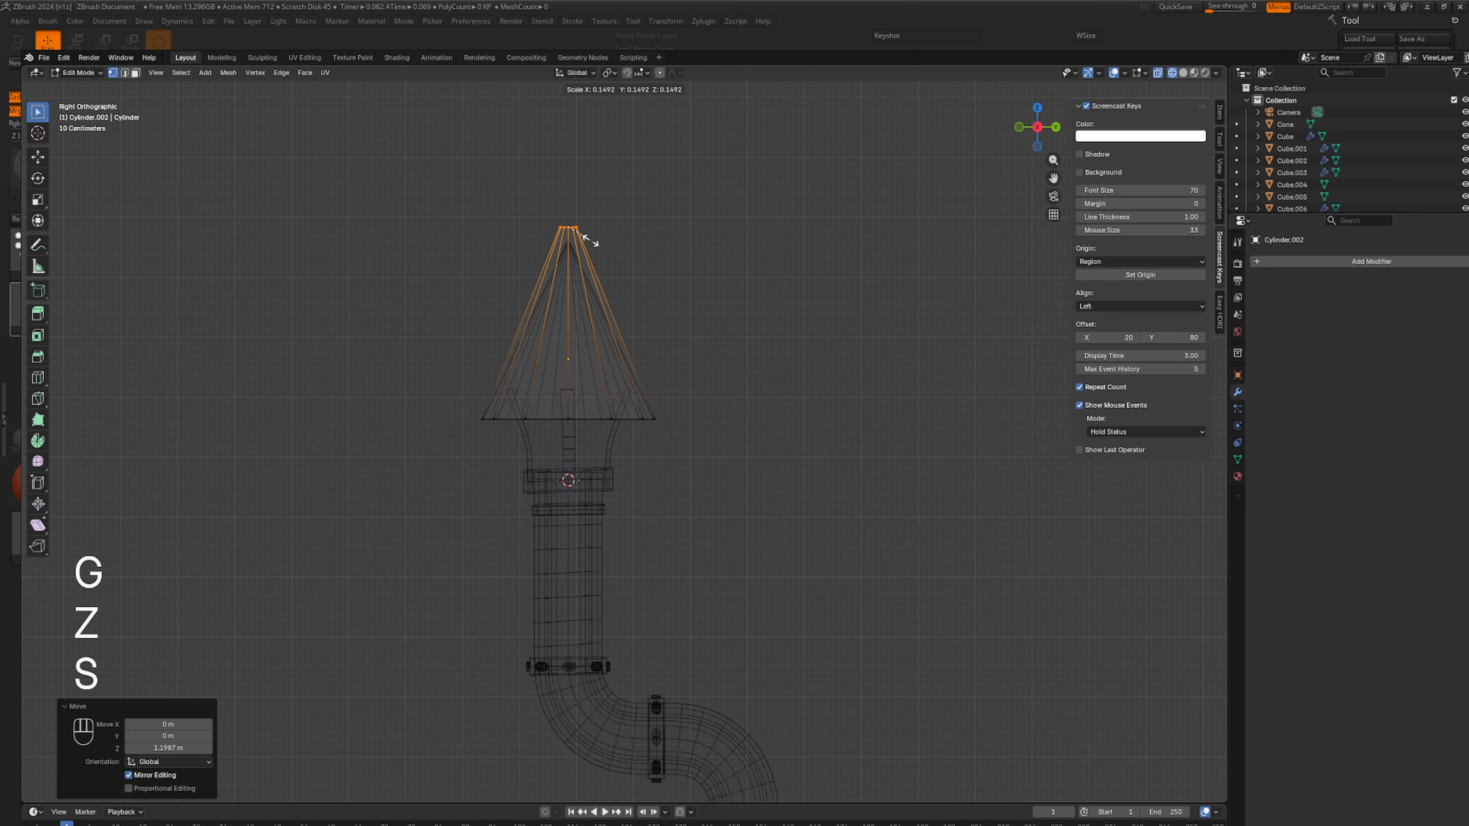
pyautogui.click(581, 238)
# Lower the tapered cylinder's tip about 0.2 m along Z to the cone's apex and return to solid shading.
pyautogui.press('g')
pyautogui.press('z')
pyautogui.click(576, 243)
pyautogui.hotkey('shift', 'z')
pyautogui.moveTo(809, 492); pyautogui.dragTo(826, 524, button='middle')
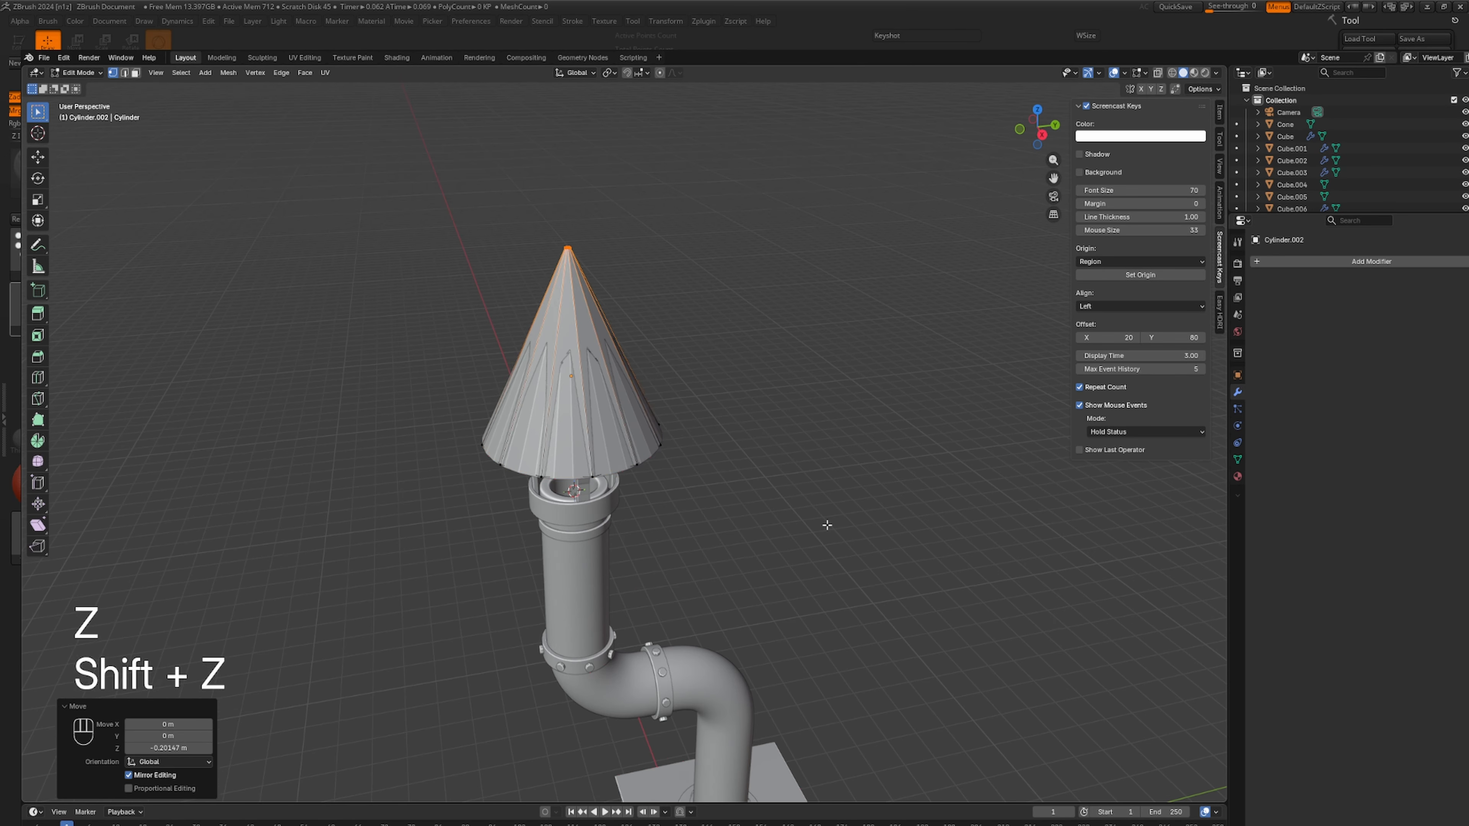
# Delete the original cone, leaving the 12-sided tapered cylinder as the chimney cap.
pyautogui.press('Tab')
pyautogui.click(615, 446)
pyautogui.press('Delete')
pyautogui.press('End')
# Open the faceted chimney cap in Edit Mode with its underside face selected.
pyautogui.click(595, 440)
pyautogui.press('Tab')
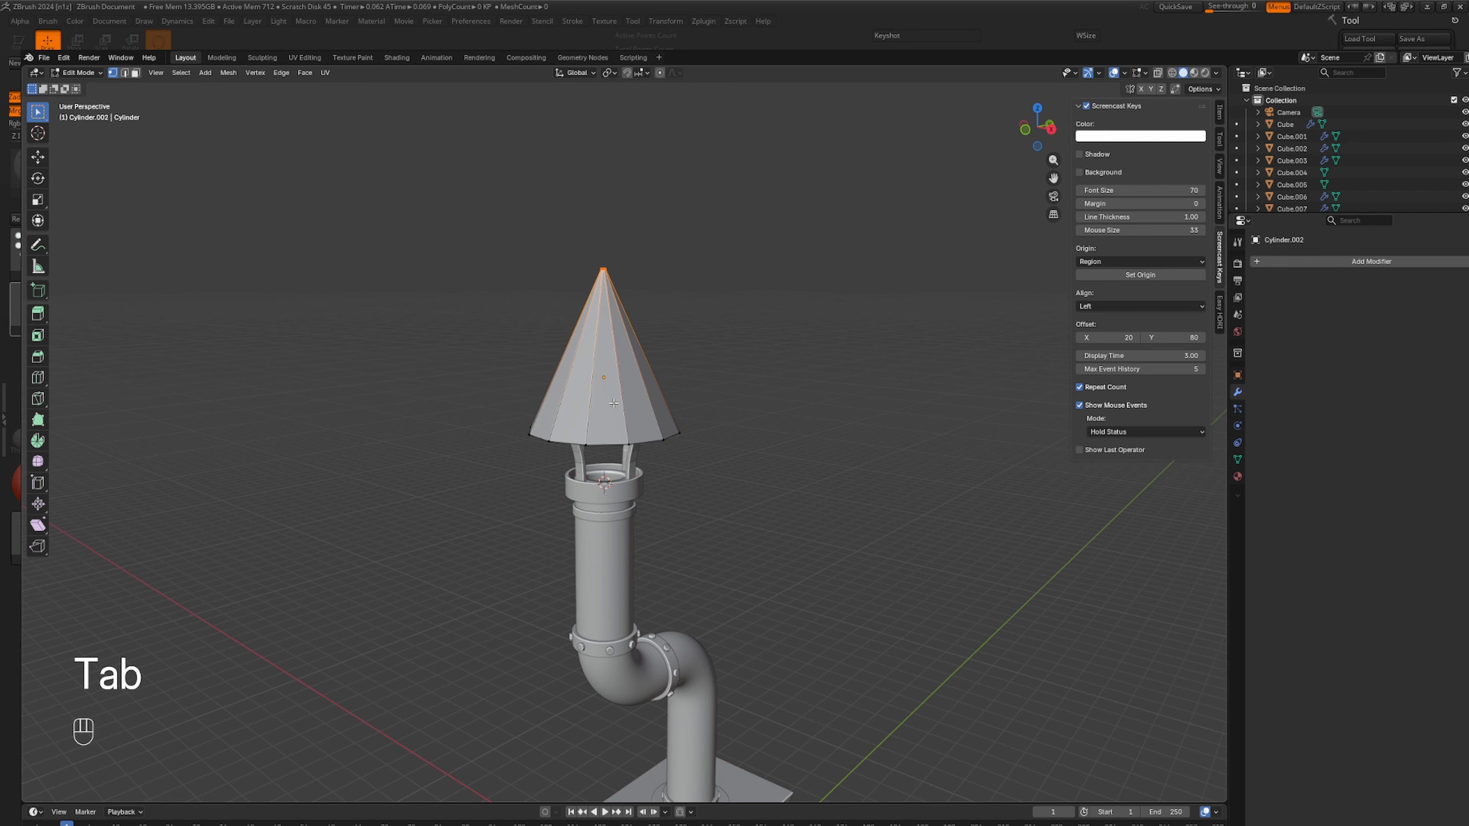
pyautogui.moveTo(659, 454); pyautogui.dragTo(625, 382, button='middle')
pyautogui.press('Tab')
pyautogui.press('Tab')
pyautogui.press('3')
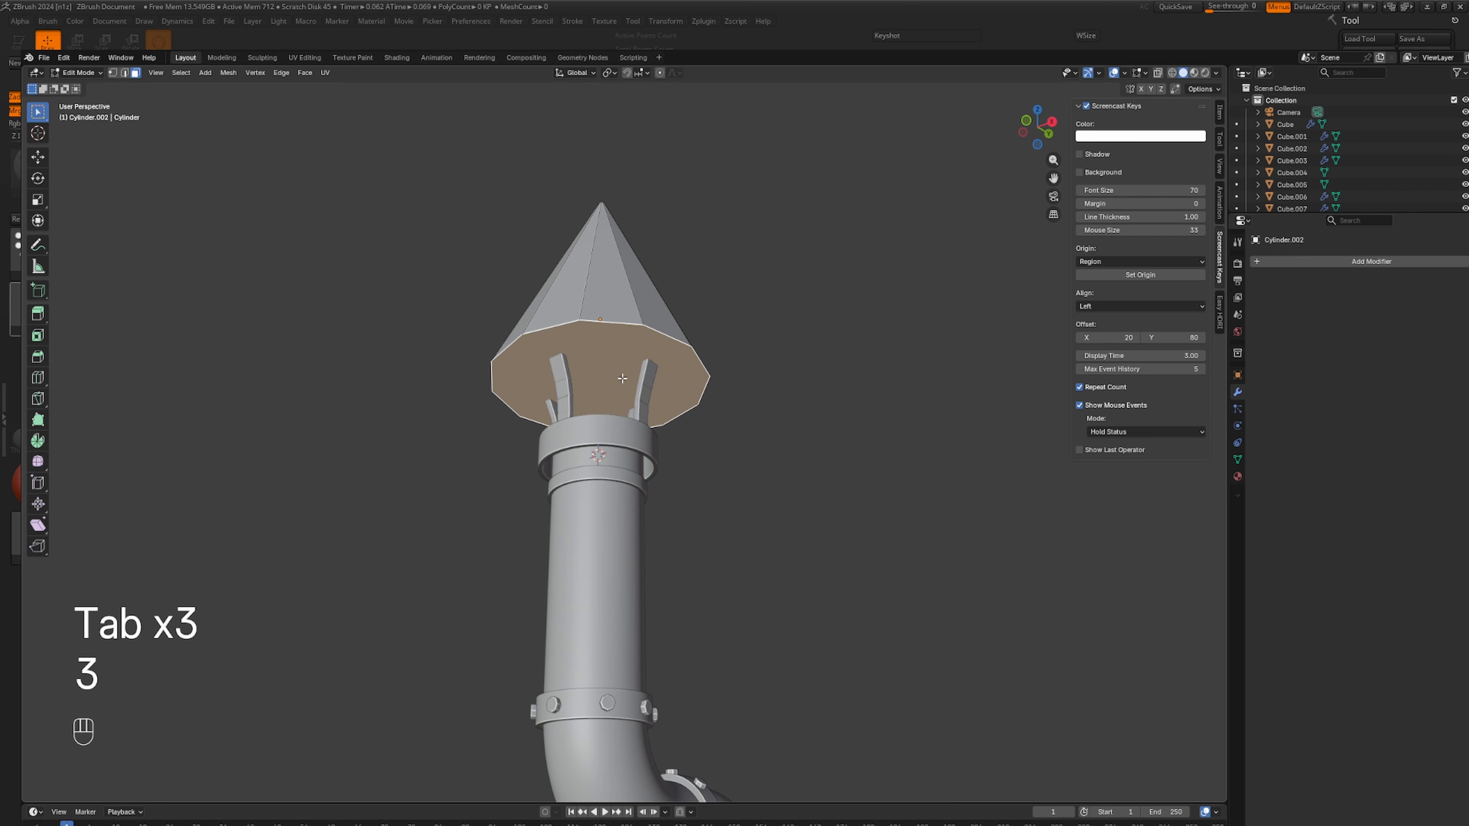
# Try to inset the cap's underside face by about 0.1 m, and undo the insets.
pyautogui.press('i')
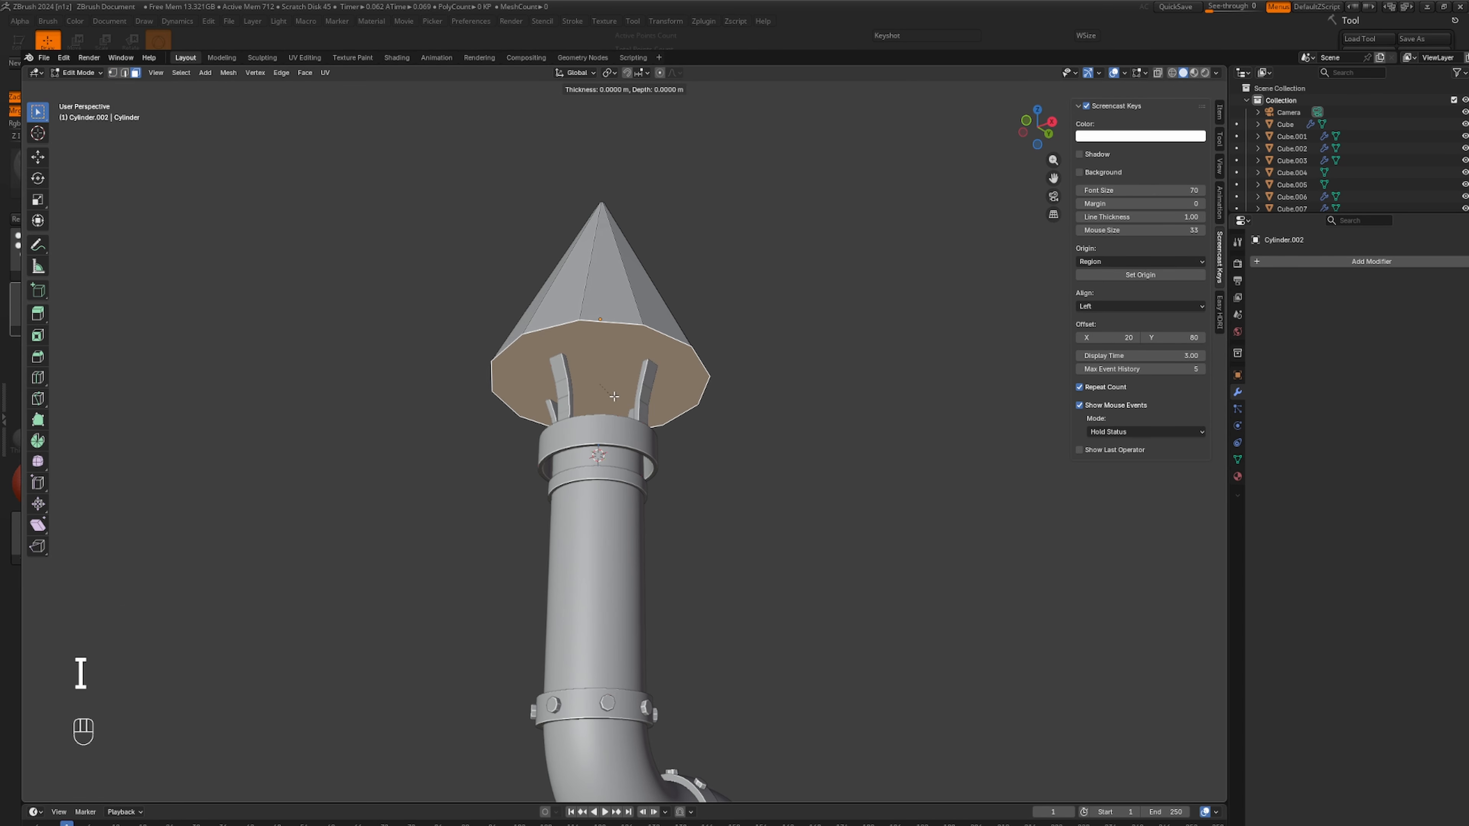
pyautogui.click(596, 377)
pyautogui.press('i')
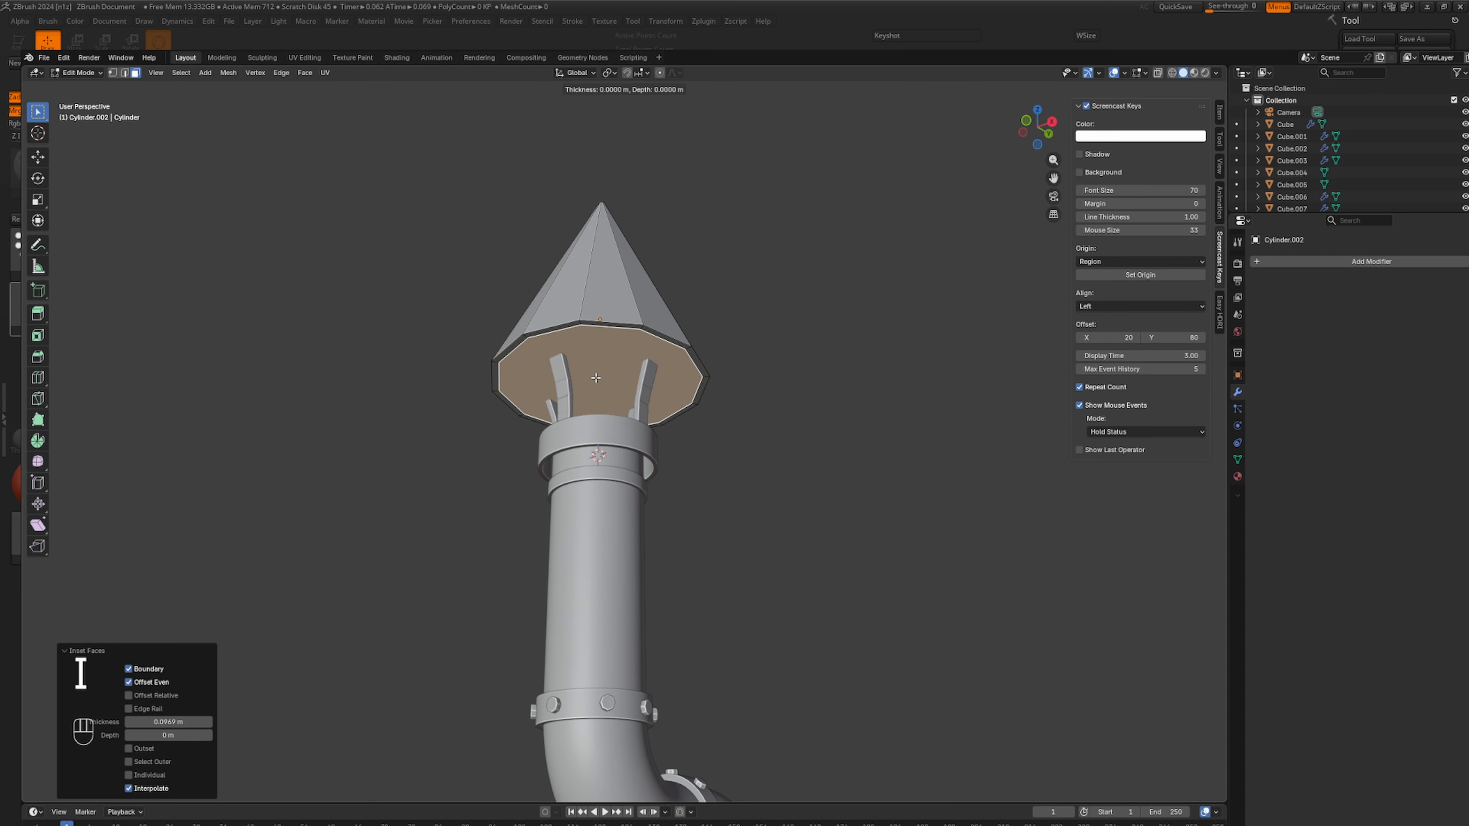
pyautogui.press('s')
pyautogui.click(643, 404)
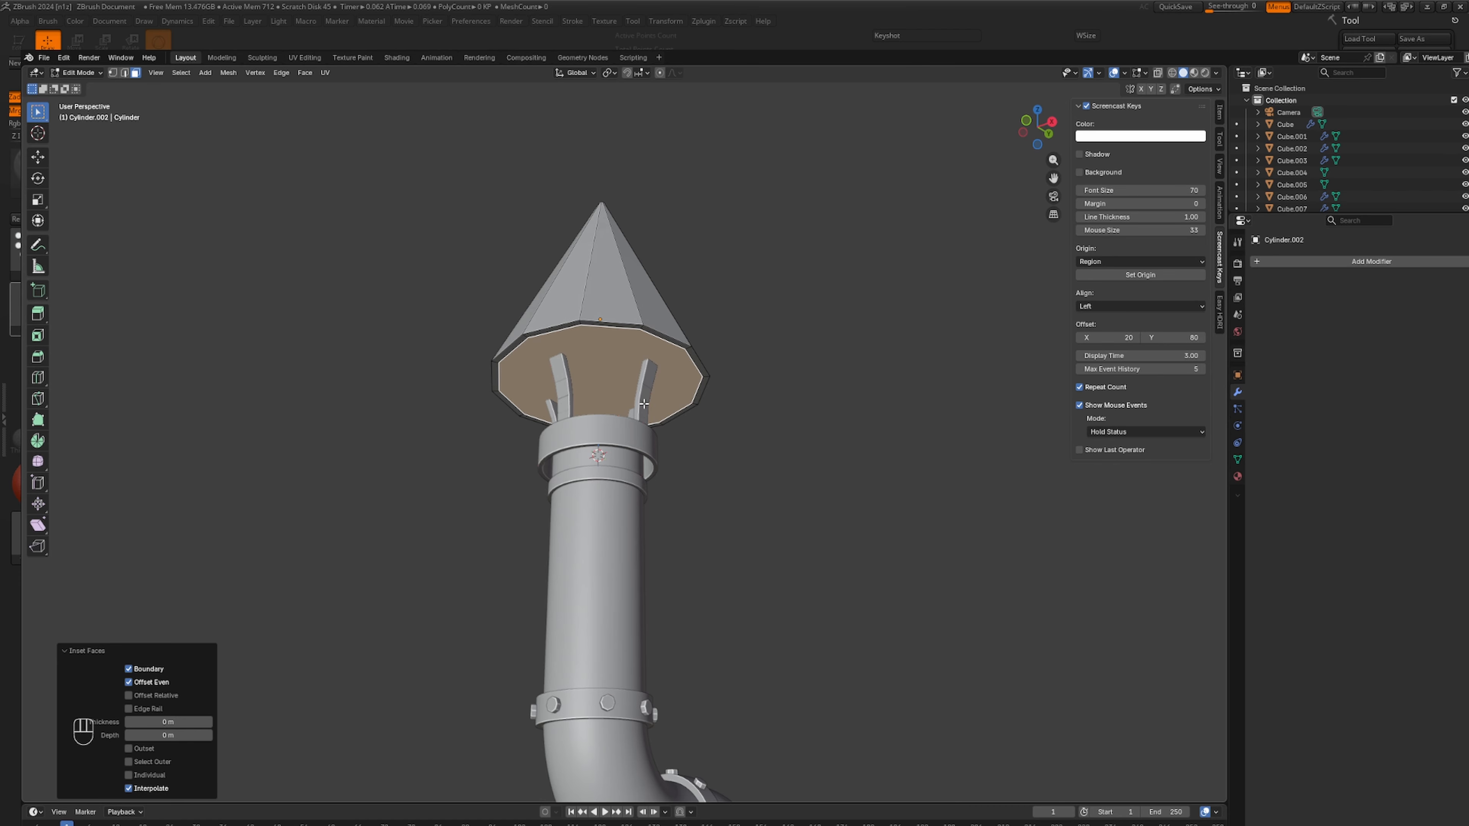
pyautogui.hotkey('ctrl', 'z')
pyautogui.scroll(2, 810, 492)
pyautogui.hotkey('ctrl', 'z')
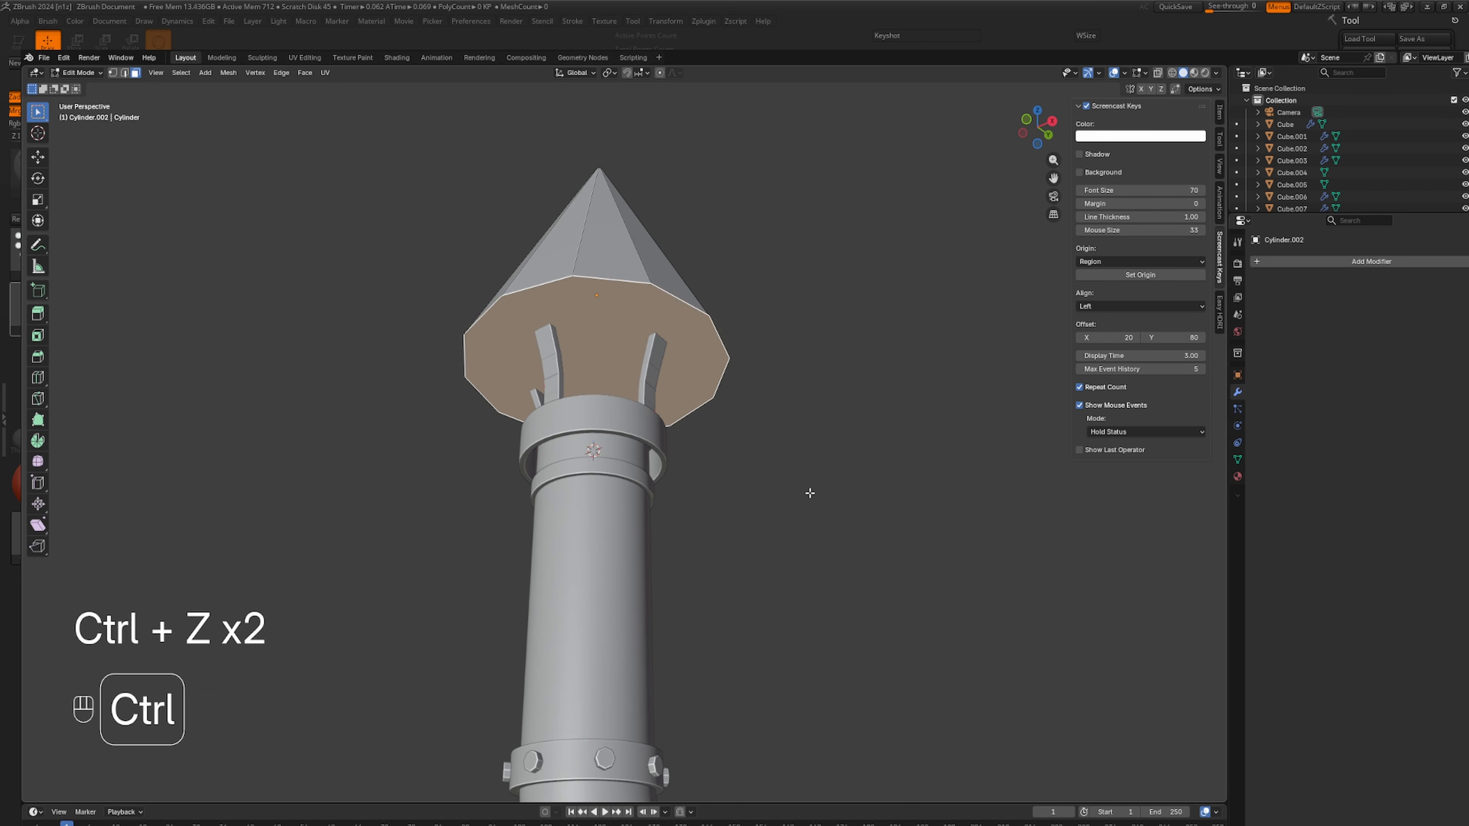
pyautogui.hotkey('ctrl', 'z')
# Inset the cap's underside face twice, about 0.03 m for a narrow rim and about 0.47 m for the inner face.
pyautogui.press('g')
pyautogui.press('i')
pyautogui.press('s')
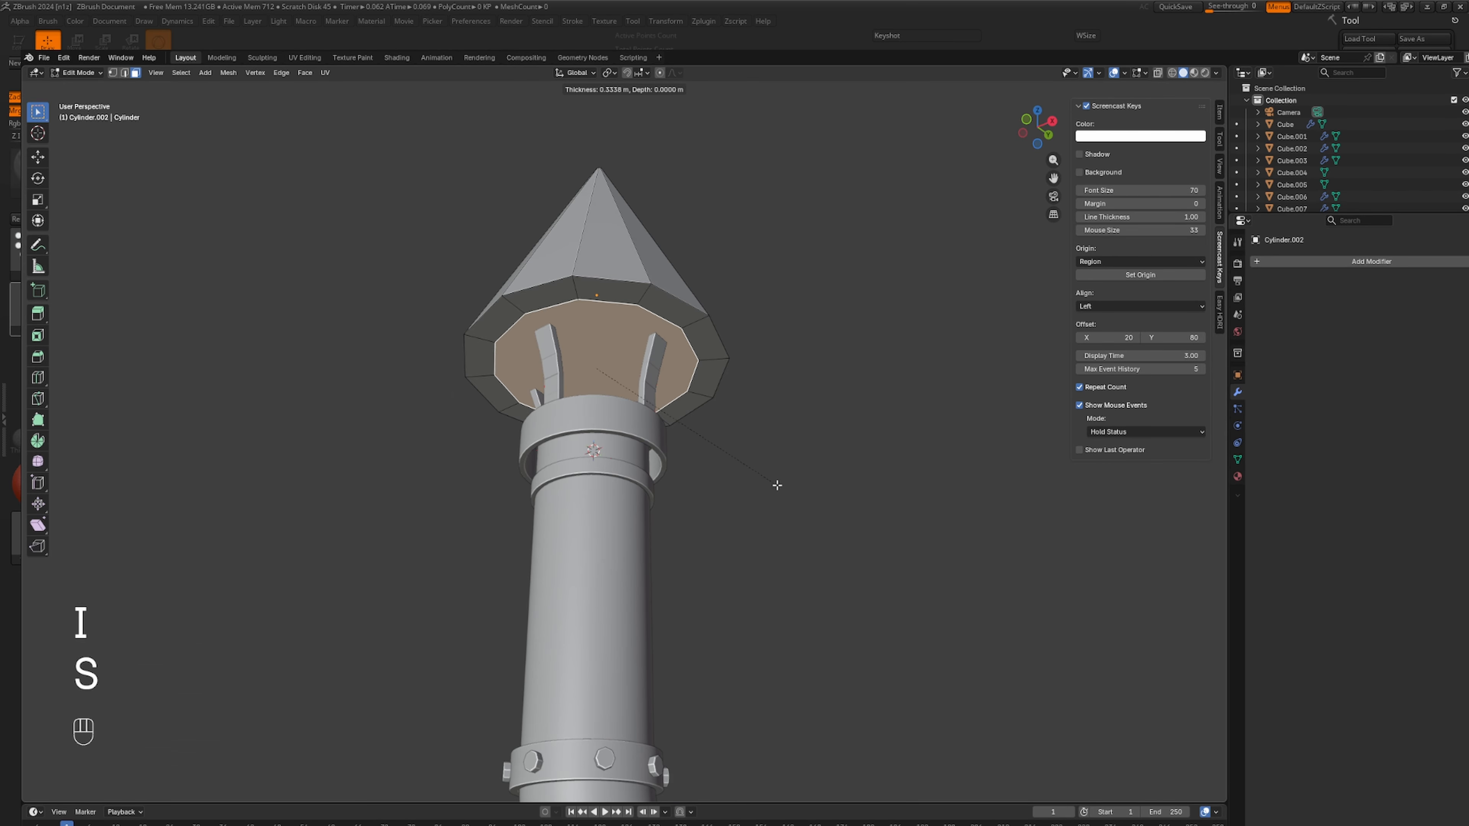
pyautogui.click(809, 497)
pyautogui.press('i')
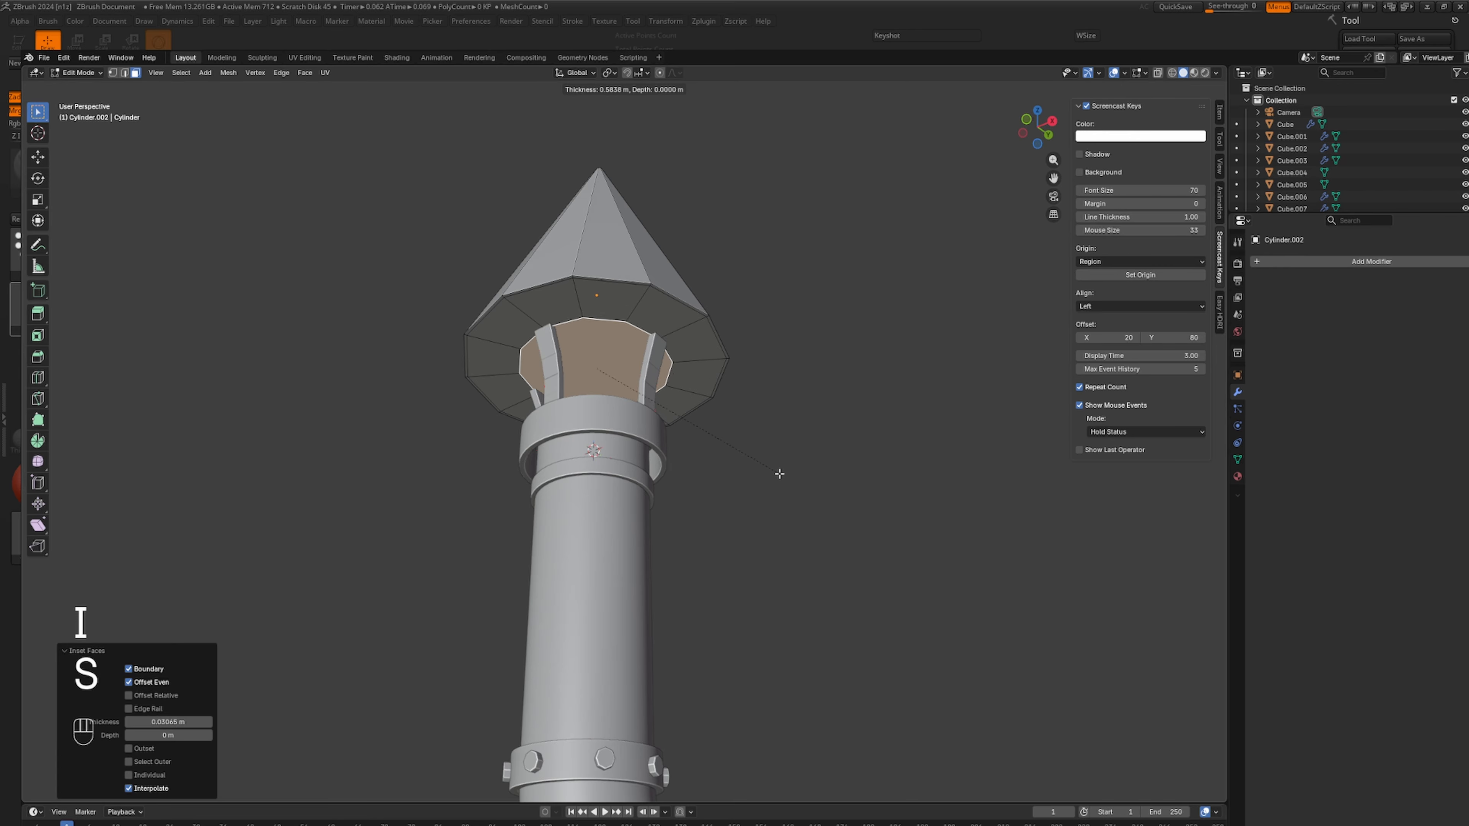
pyautogui.click(788, 479)
pyautogui.moveTo(788, 482); pyautogui.dragTo(797, 558, button='middle')
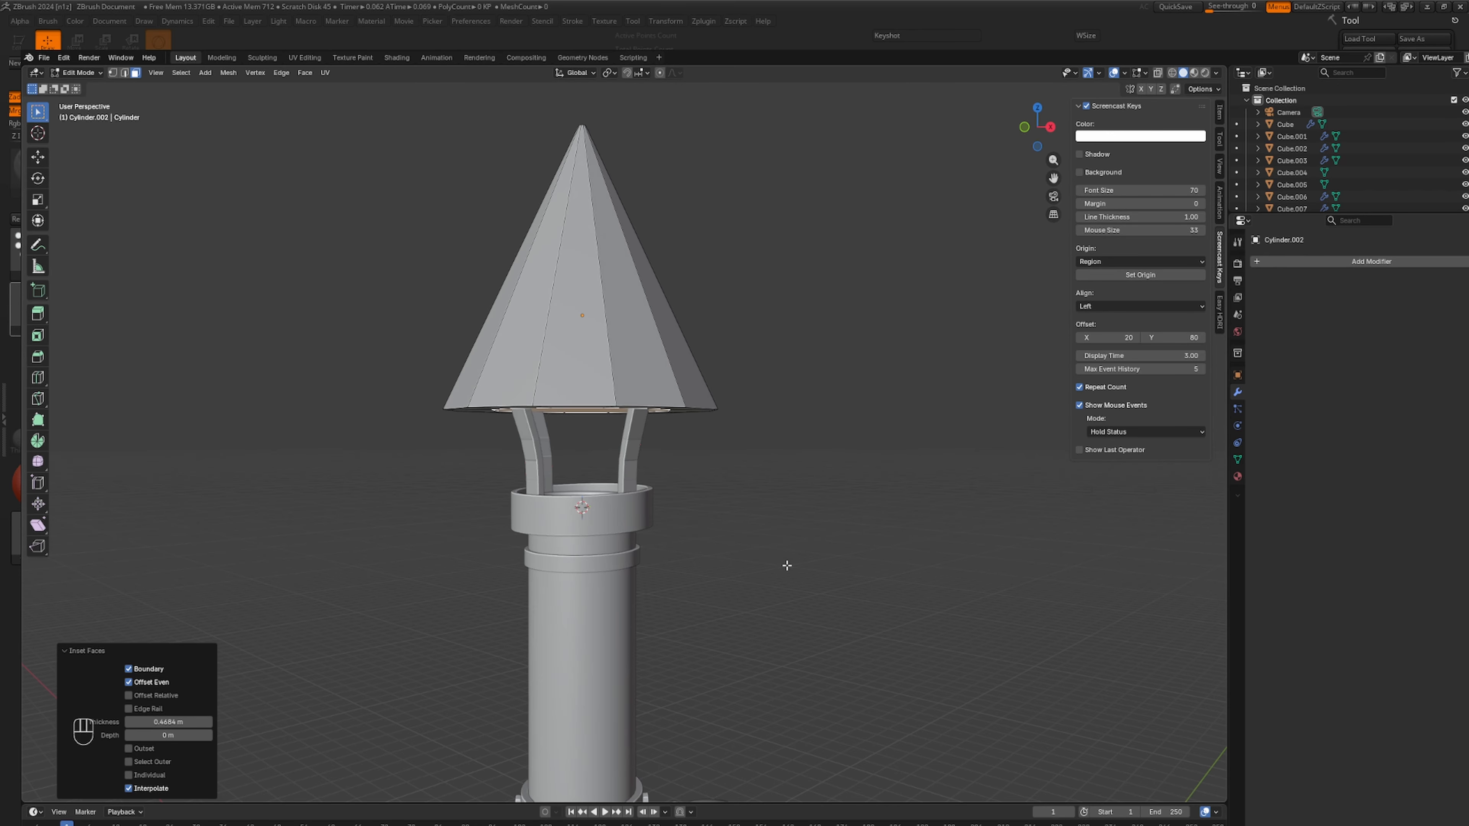
# Extrude the inner underside face upward along Z into the cap to form a recess.
pyautogui.press('e')
pyautogui.press('z')
pyautogui.press('z')
pyautogui.click(787, 502)
pyautogui.moveTo(787, 502); pyautogui.dragTo(791, 592, button='middle')
pyautogui.scroll(-4, 862, 462)
# Connect the opposite vertices of the small 12-sided face at the cap's tip into a centred cross, working in wireframe from above.
pyautogui.hotkey('shift', 'z')
pyautogui.scroll(10, 791, 592)
pyautogui.press('1')
pyautogui.keyDown('shift'); pyautogui.moveTo(853, 631); pyautogui.dragTo(670, 416, button='middle'); pyautogui.keyUp('shift')
pyautogui.scroll(6, 636, 440)
pyautogui.keyDown('shift'); pyautogui.moveTo(492, 476); pyautogui.dragTo(703, 470, button='middle'); pyautogui.keyUp('shift')
pyautogui.scroll(2, 703, 471)
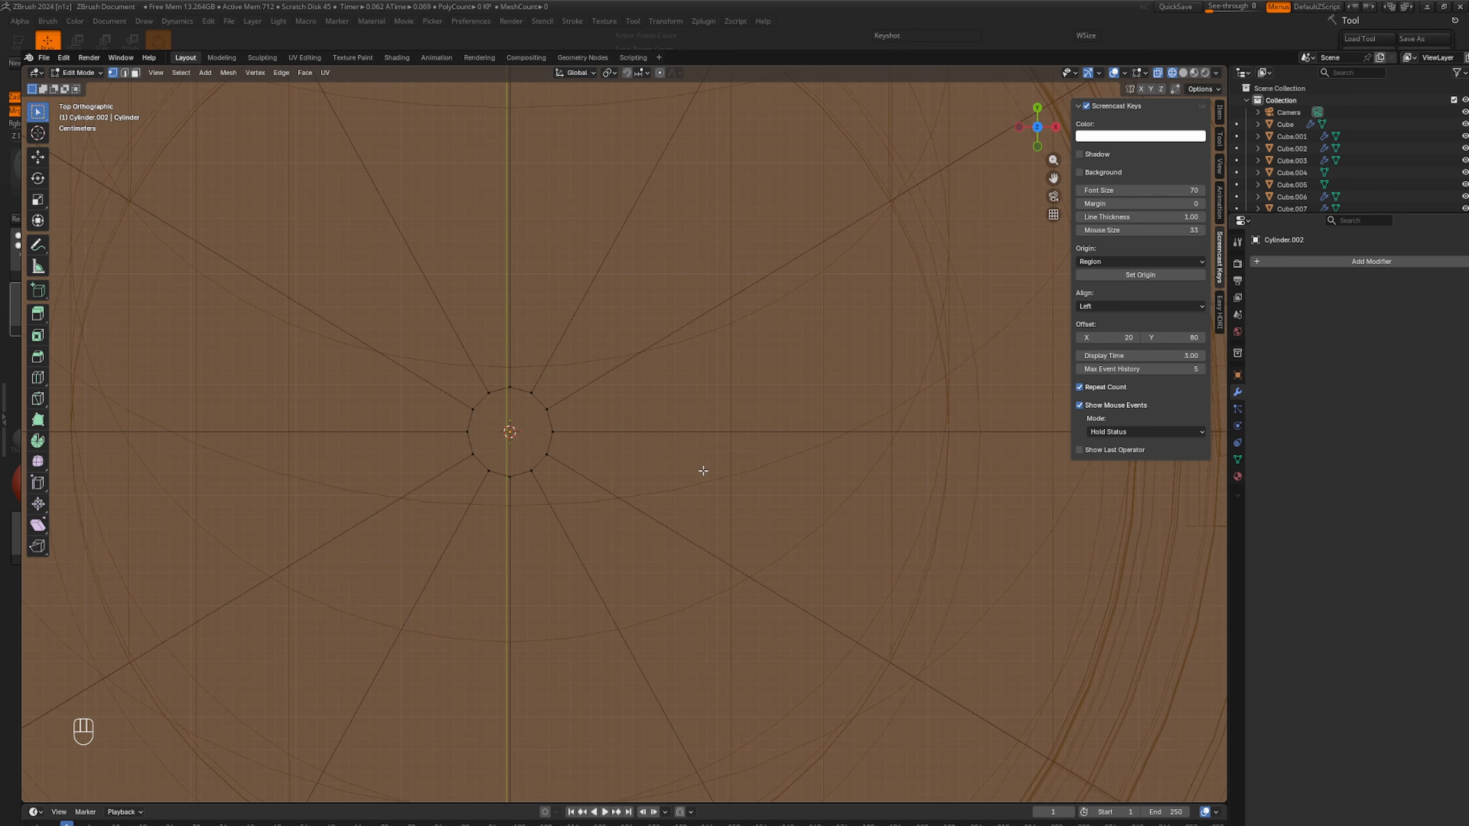
pyautogui.scroll(1, 623, 434)
pyautogui.press('1')
pyautogui.click(486, 378)
pyautogui.keyDown('shift'); pyautogui.click(488, 484); pyautogui.keyUp('shift')
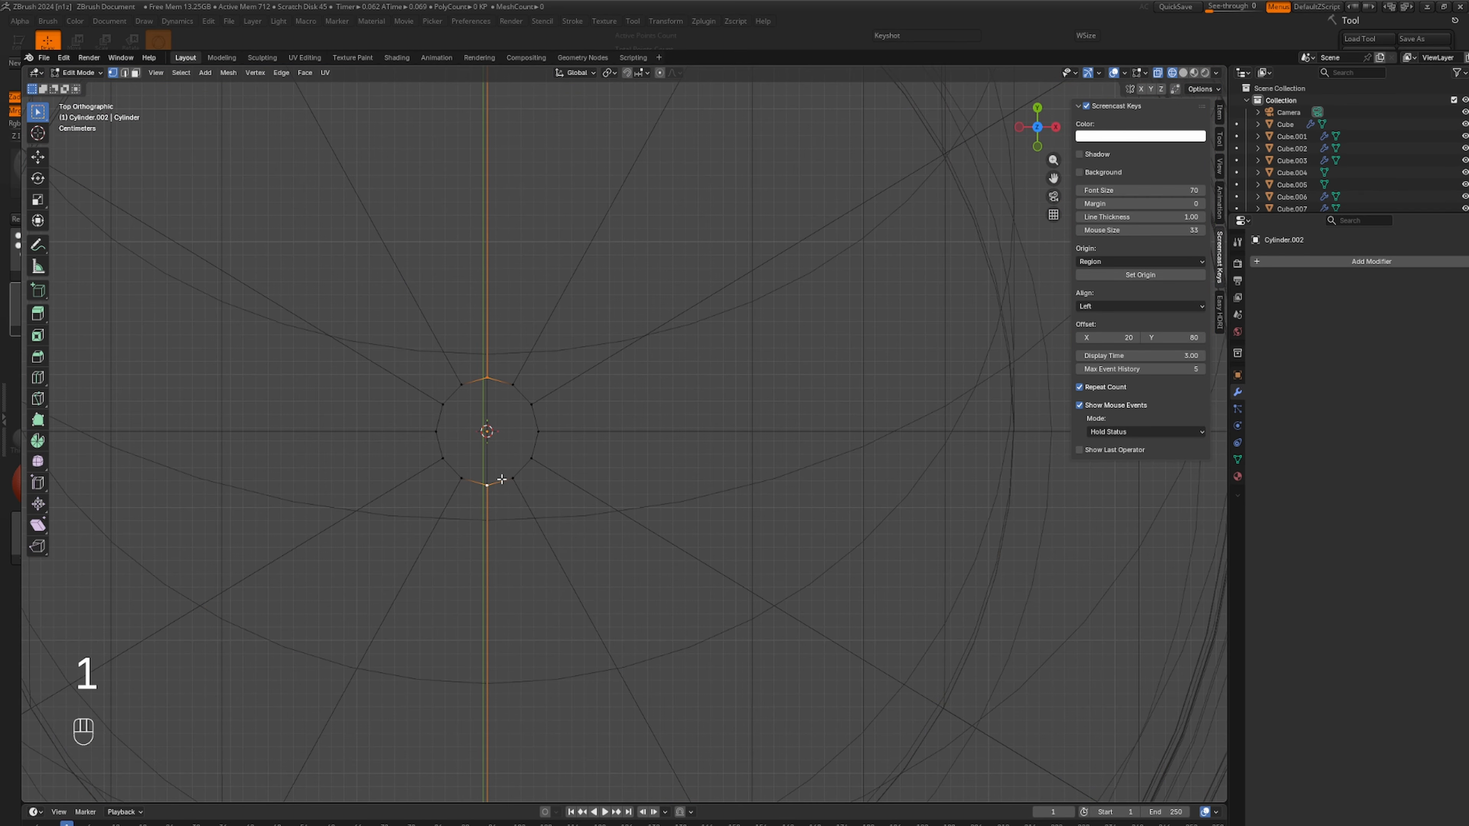
pyautogui.press('j')
pyautogui.click(437, 432)
pyautogui.keyDown('shift'); pyautogui.click(538, 432); pyautogui.keyUp('shift')
pyautogui.press('j')
# Connect the vertex pairs on either side of the tip face's centre line with two edges parallel to the Y axis.
pyautogui.click(461, 384)
pyautogui.keyDown('shift'); pyautogui.click(461, 477); pyautogui.keyUp('shift')
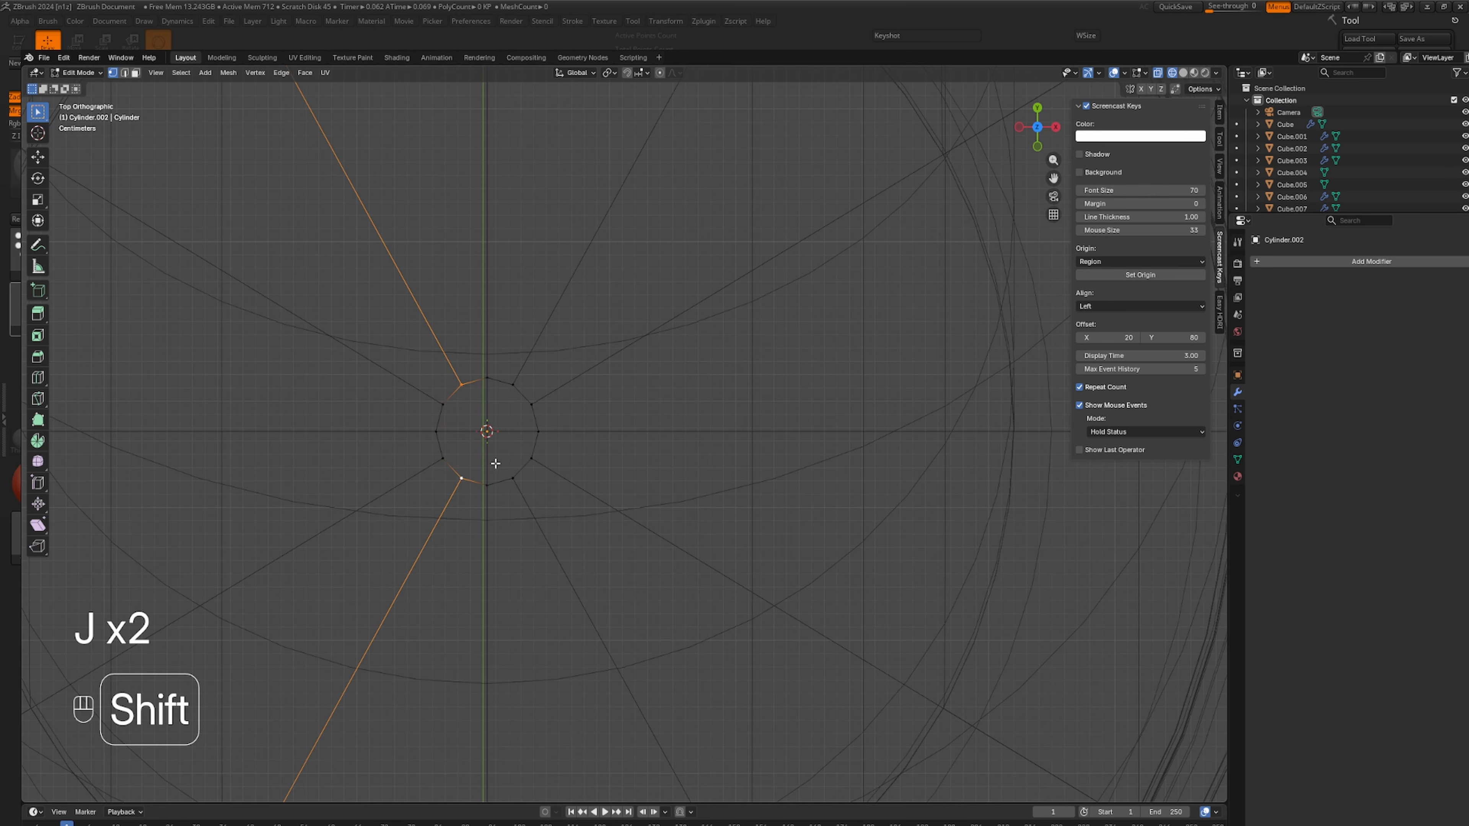
pyautogui.press('j')
pyautogui.click(512, 384)
pyautogui.keyDown('shift'); pyautogui.click(512, 478); pyautogui.keyUp('shift')
pyautogui.press('j')
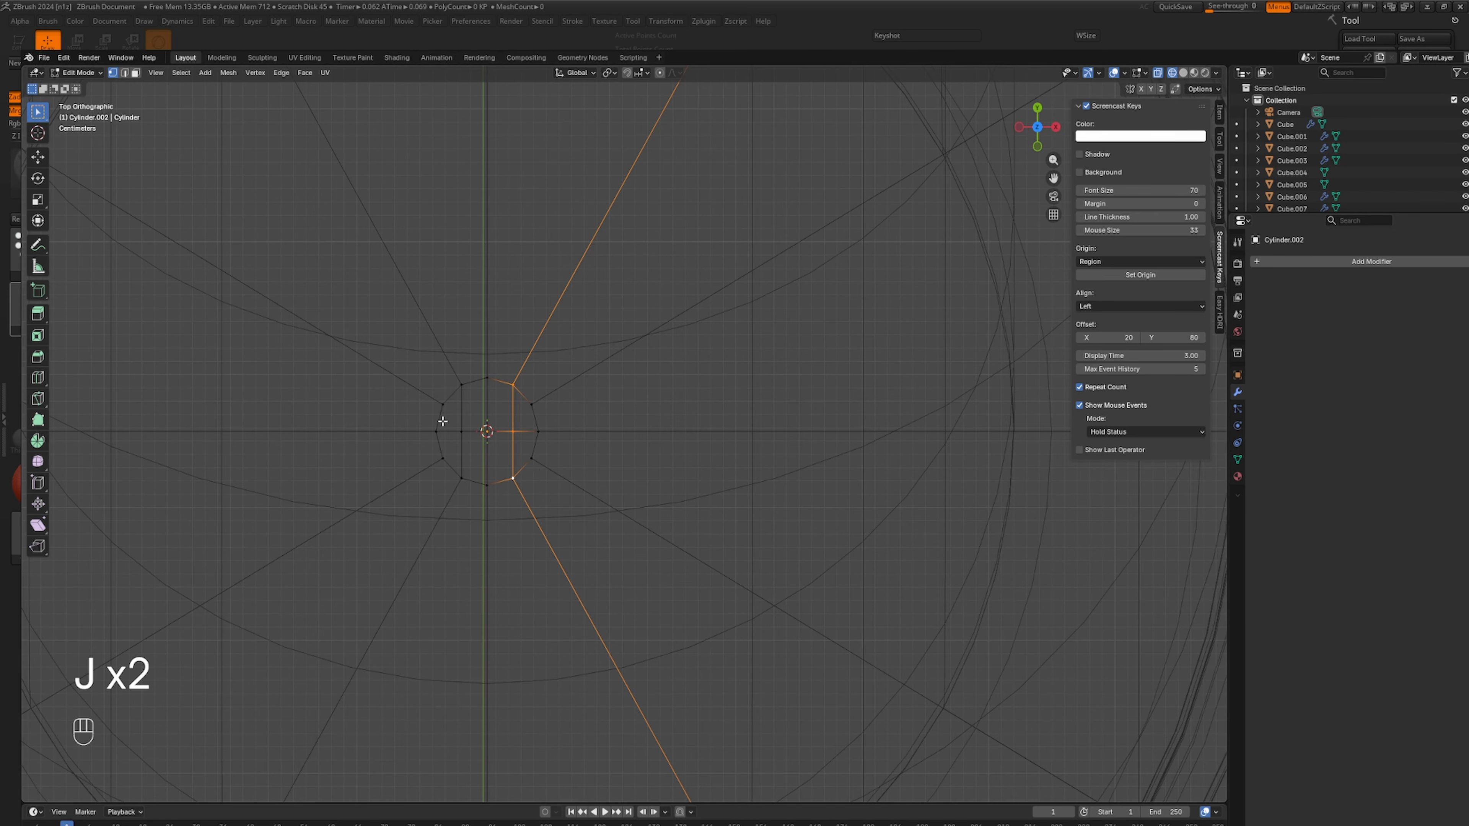
# Isolate the cap and connect opposite vertices of the underside recess's ceiling into a centred cross, viewed from below.
pyautogui.scroll(-12, 545, 485)
pyautogui.moveTo(665, 530); pyautogui.dragTo(663, 380, button='middle')
pyautogui.press('Tab')
pyautogui.press('KP_Divide')
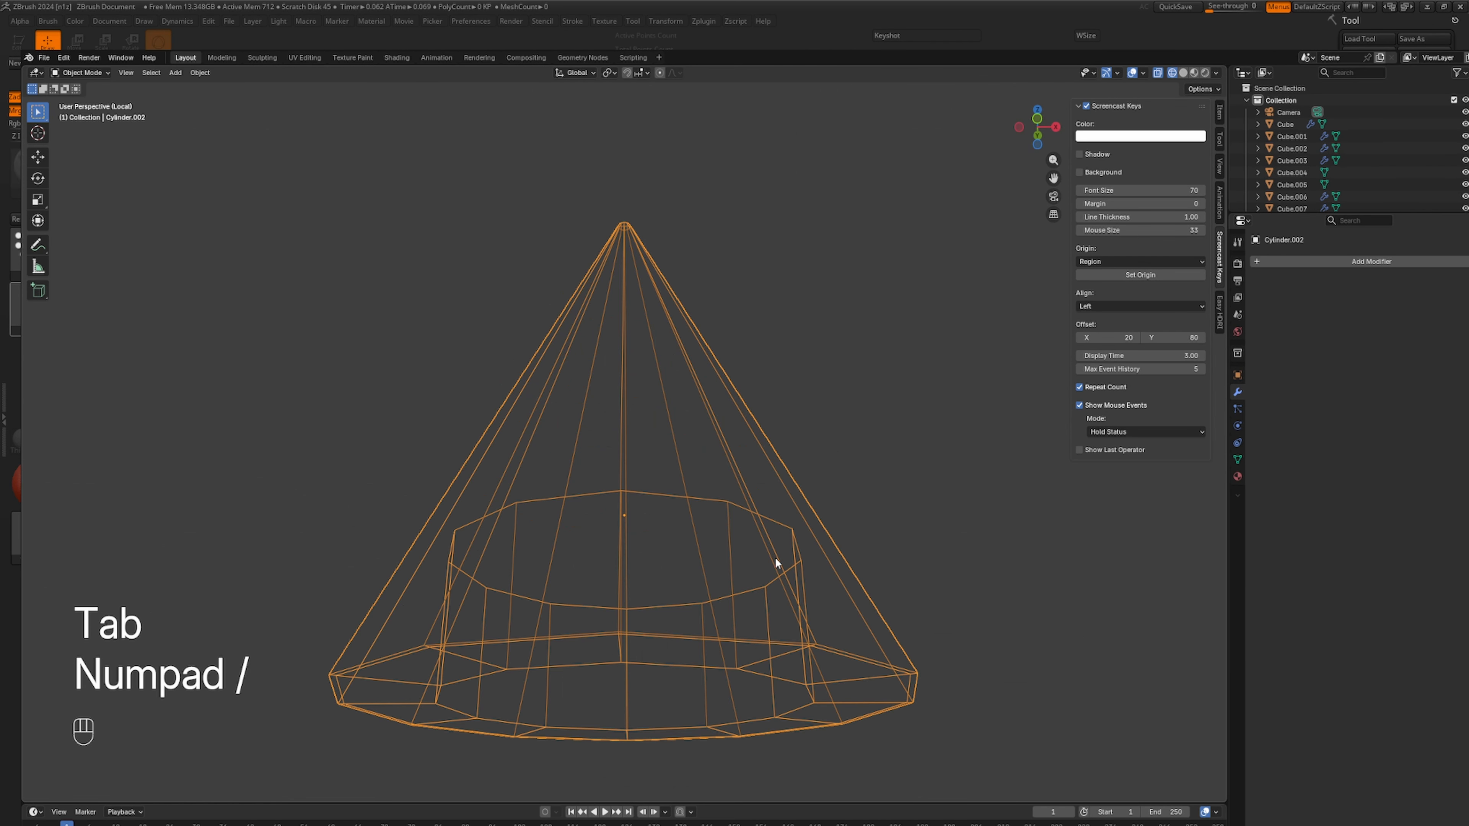
pyautogui.moveTo(775, 558); pyautogui.dragTo(778, 449, button='middle')
pyautogui.hotkey('shift', 'z')
pyautogui.press('Tab')
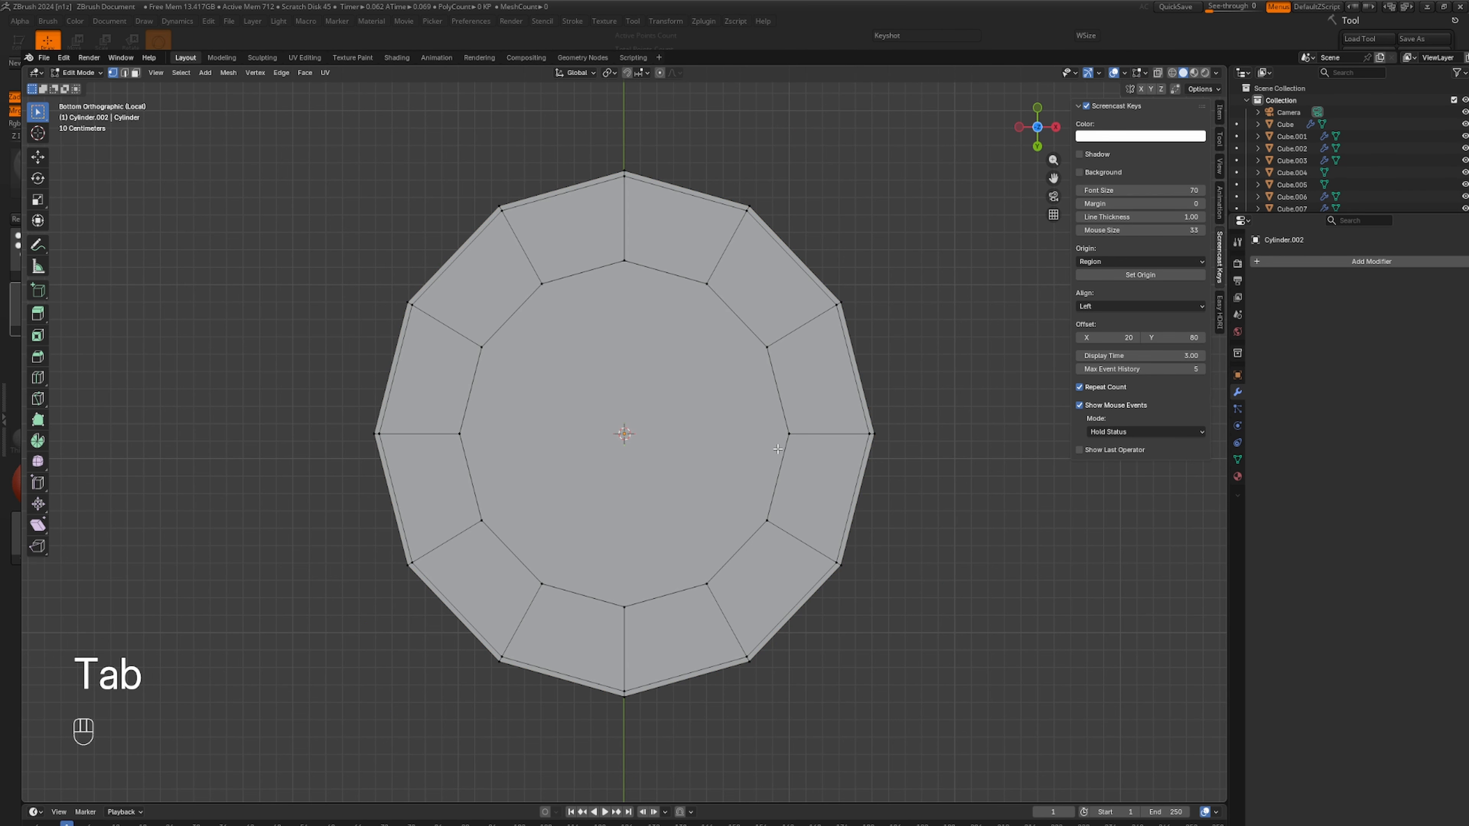
pyautogui.click(623, 261)
pyautogui.keyDown('shift'); pyautogui.click(625, 607); pyautogui.keyUp('shift')
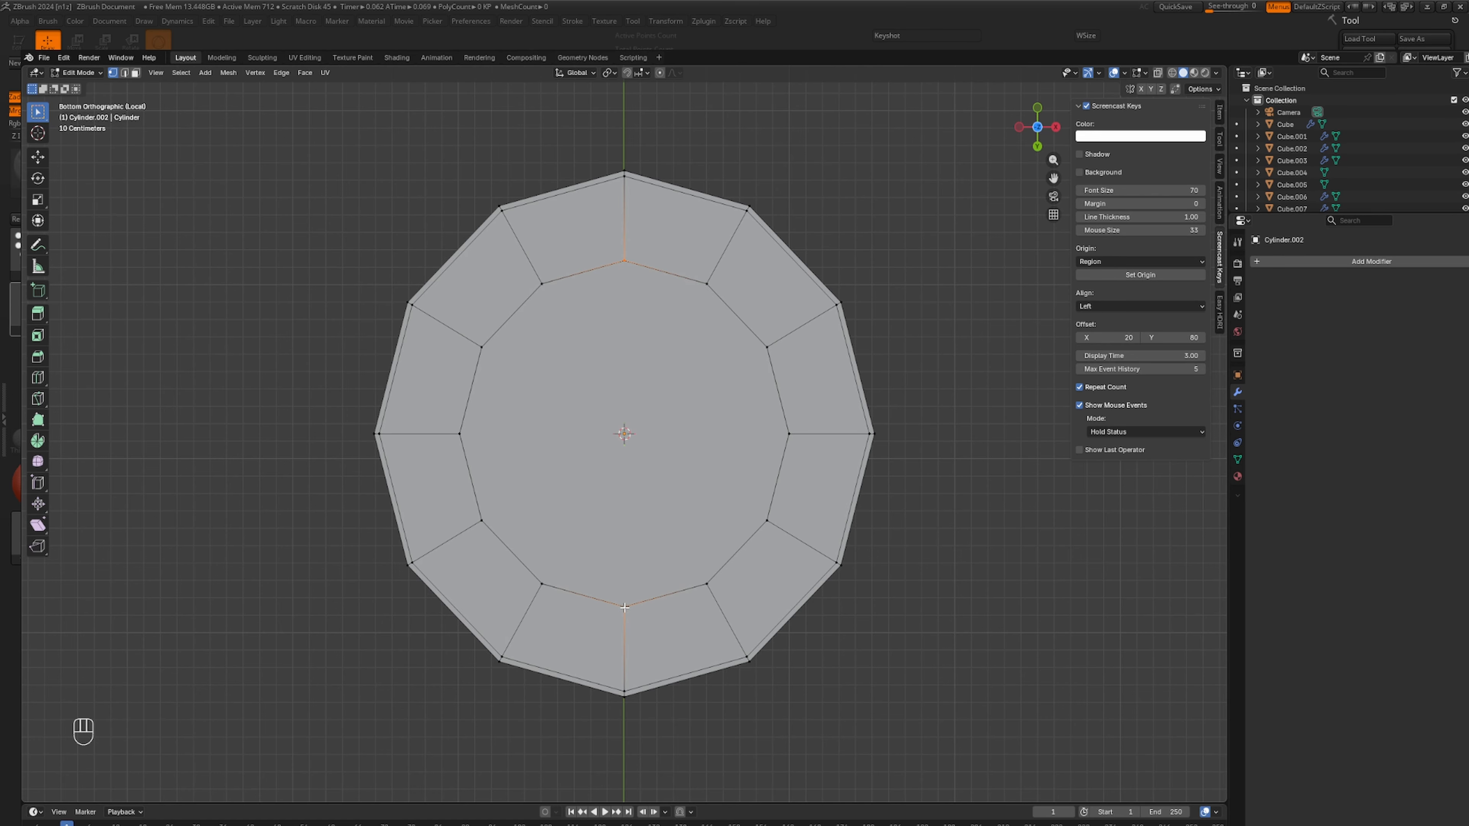
pyautogui.click(461, 434)
pyautogui.keyDown('shift'); pyautogui.click(787, 434); pyautogui.keyUp('shift')
pyautogui.press('j')
# Try to connect another pair of facing vertices across one half of the recess, and undo the attempts.
pyautogui.click(542, 283)
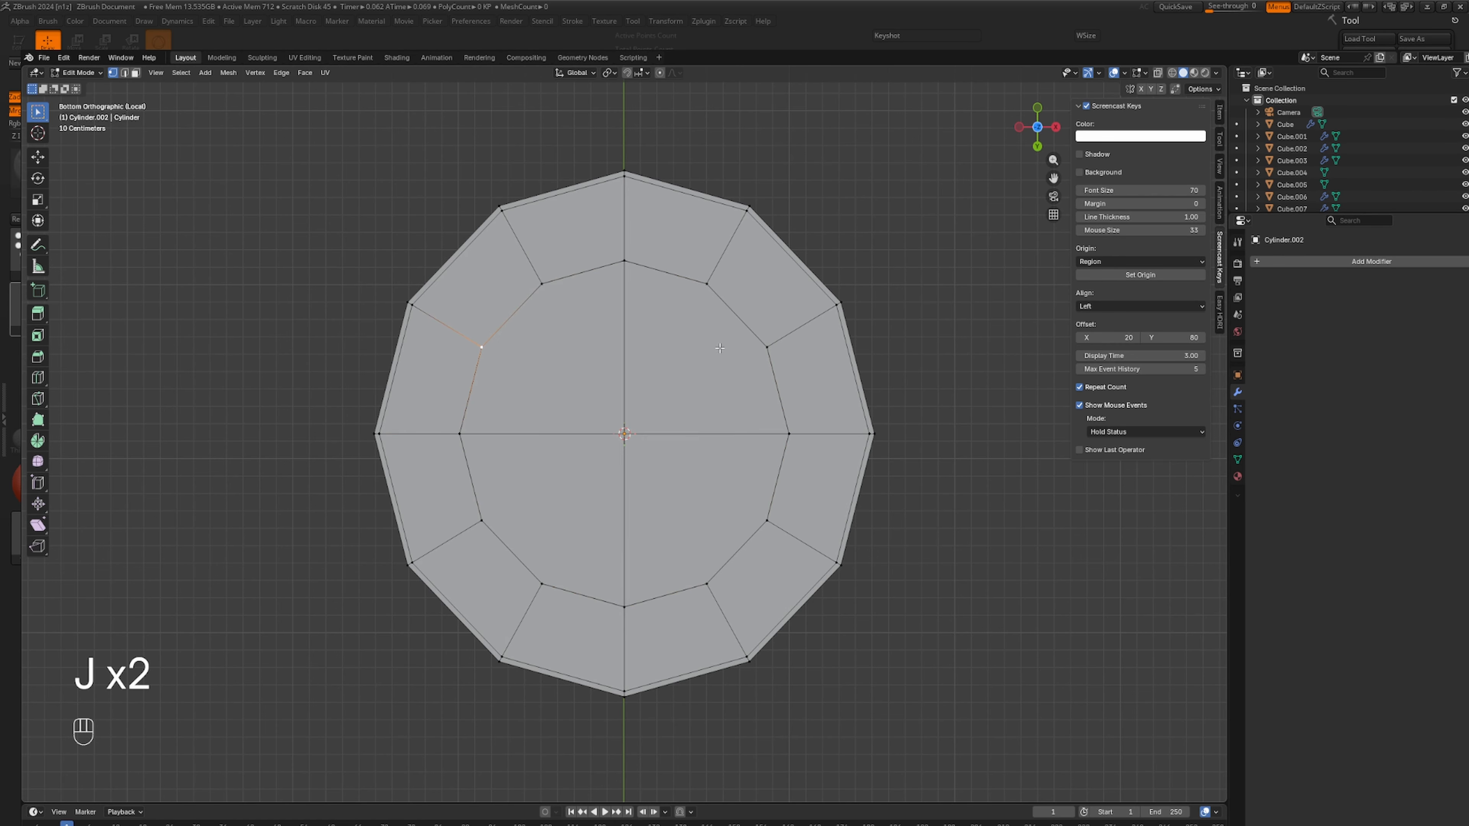
pyautogui.keyDown('shift'); pyautogui.click(542, 582); pyautogui.keyUp('shift')
pyautogui.press('j')
pyautogui.hotkey('ctrl', 'z')
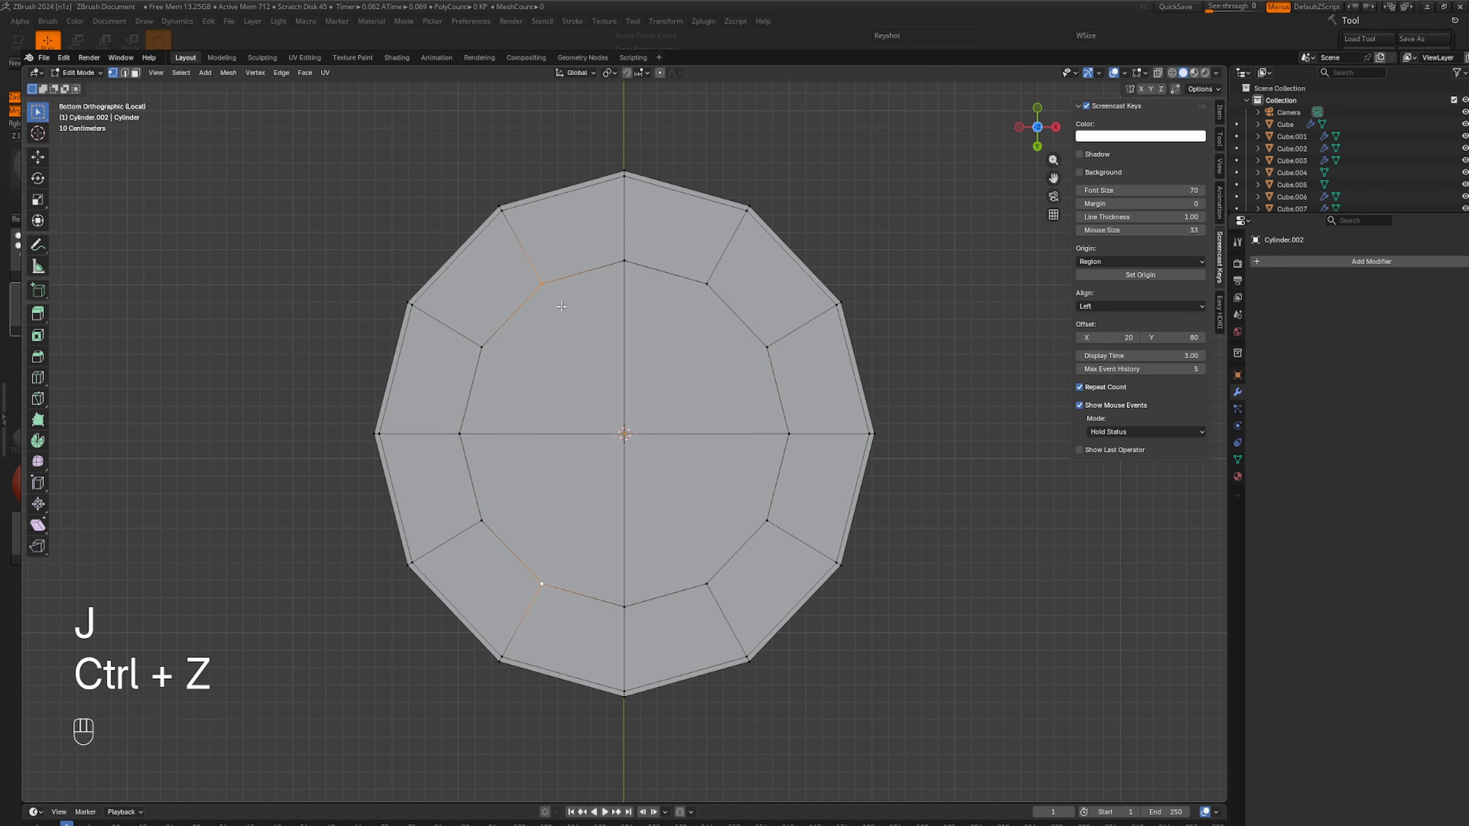
pyautogui.press('j')
pyautogui.moveTo(543, 576); pyautogui.dragTo(616, 553, button='middle')
pyautogui.hotkey('ctrl', 'z')
# Leave the isolated view and examine the cap's recess against its supports, in wireframe from the front and in solid shading from below.
pyautogui.scroll(-5, 601, 431)
pyautogui.press('KP_Divide')
pyautogui.hotkey('shift', 'z')
pyautogui.press('KP_1')
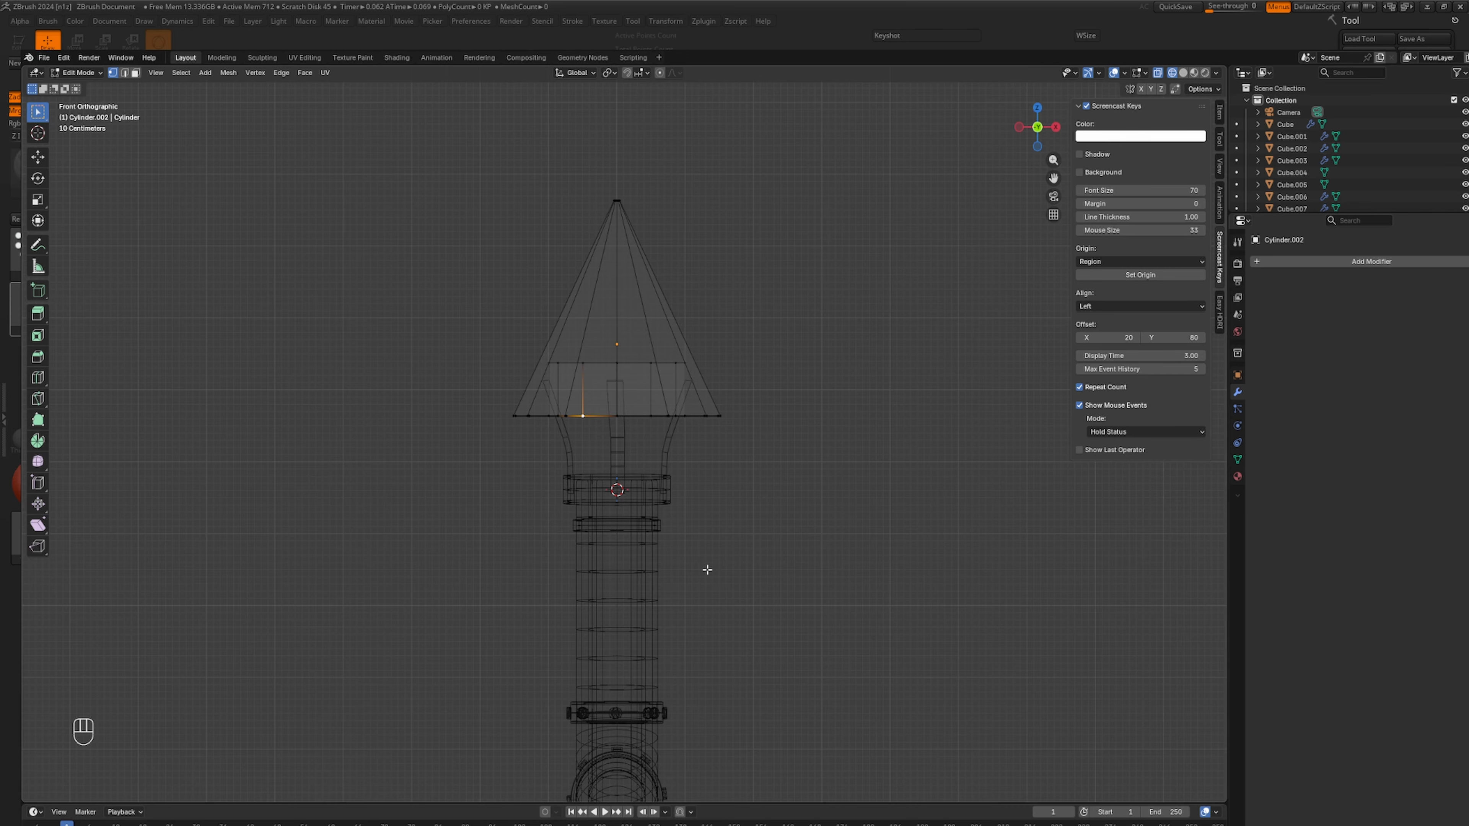
pyautogui.moveTo(706, 569); pyautogui.dragTo(754, 505, button='middle')
pyautogui.hotkey('shift', 'z')
pyautogui.scroll(5, 803, 521)
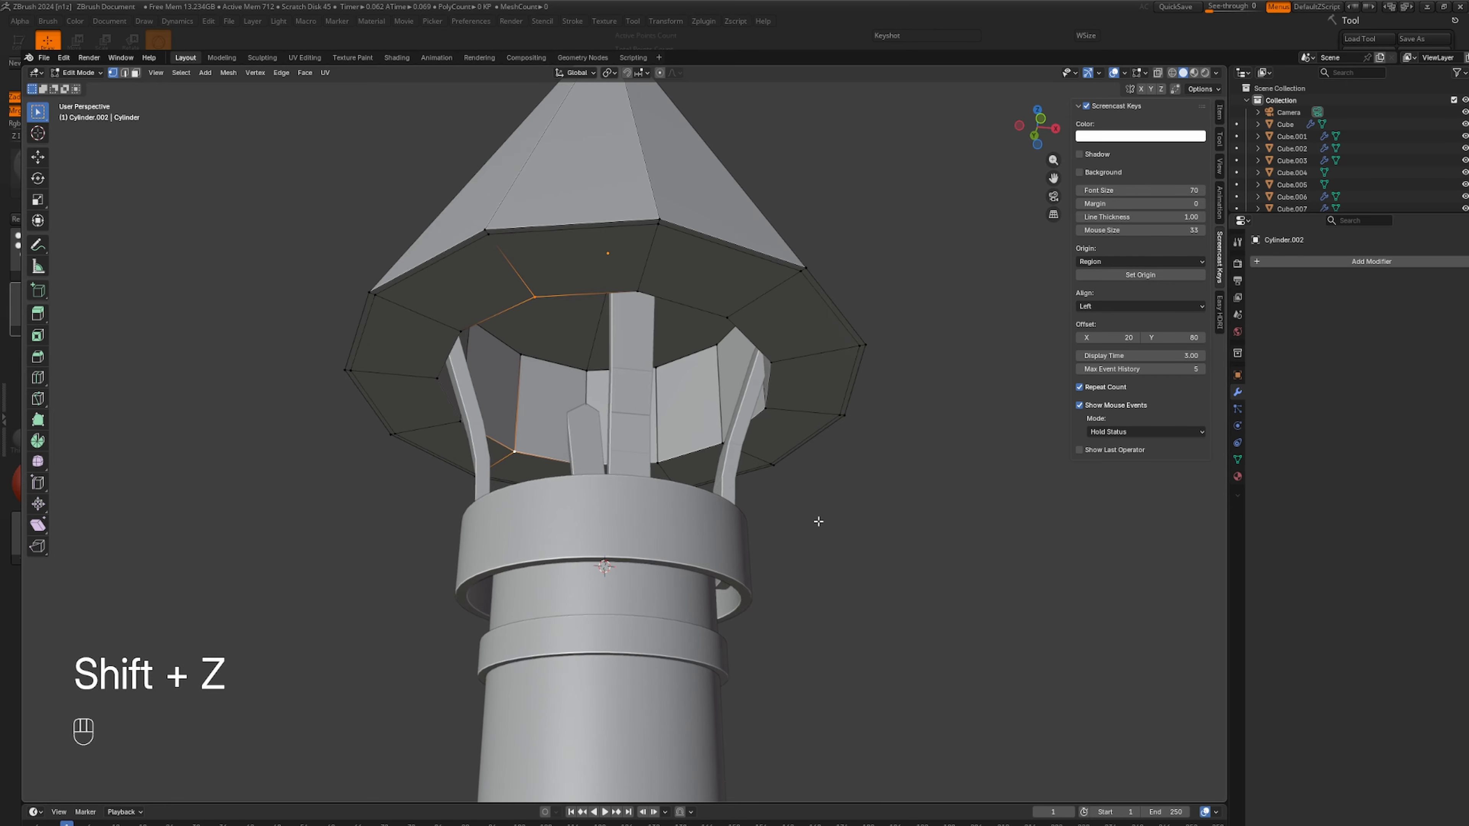
pyautogui.scroll(4, 798, 486)
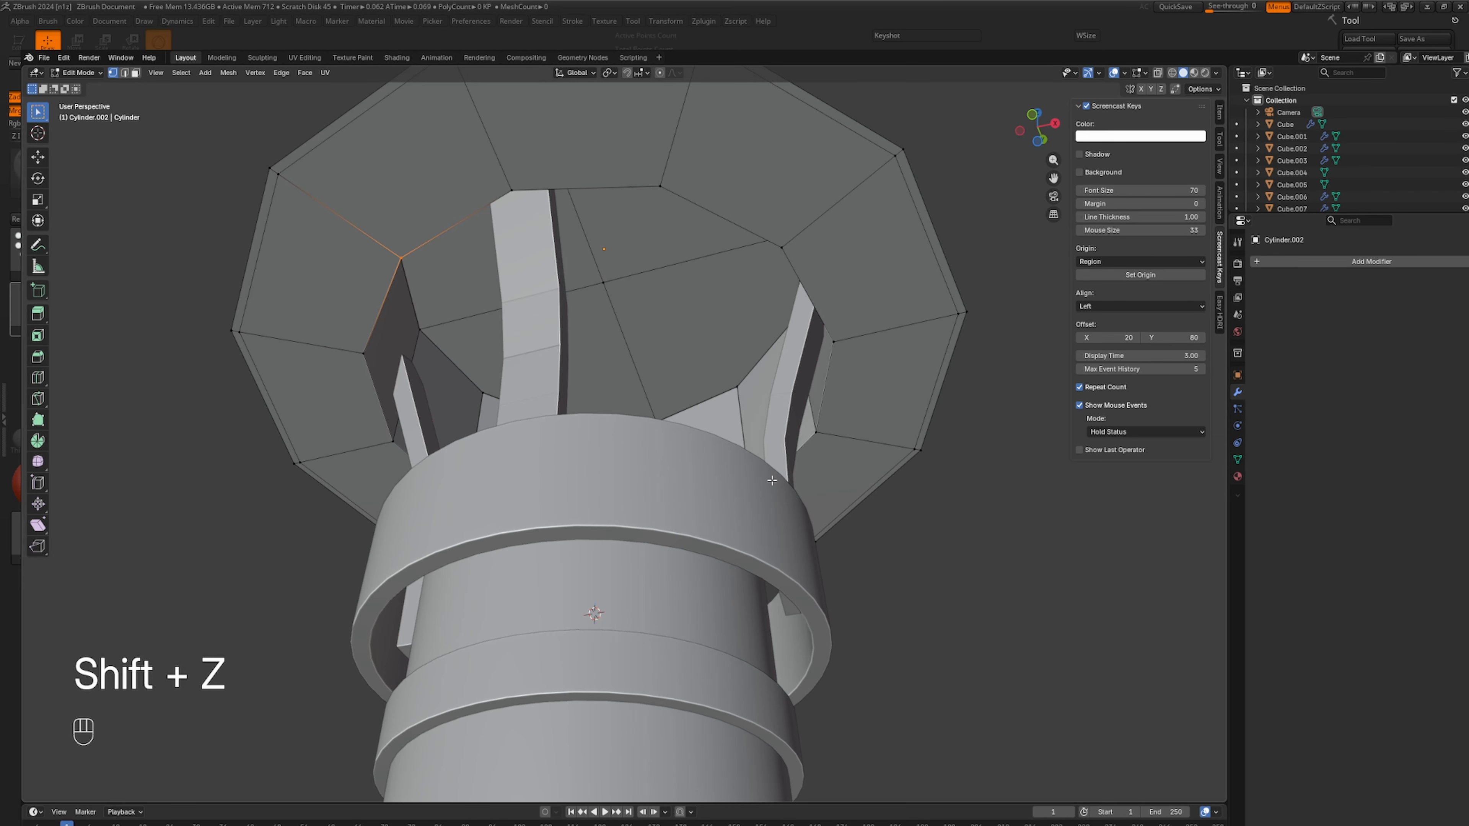
pyautogui.press('2')
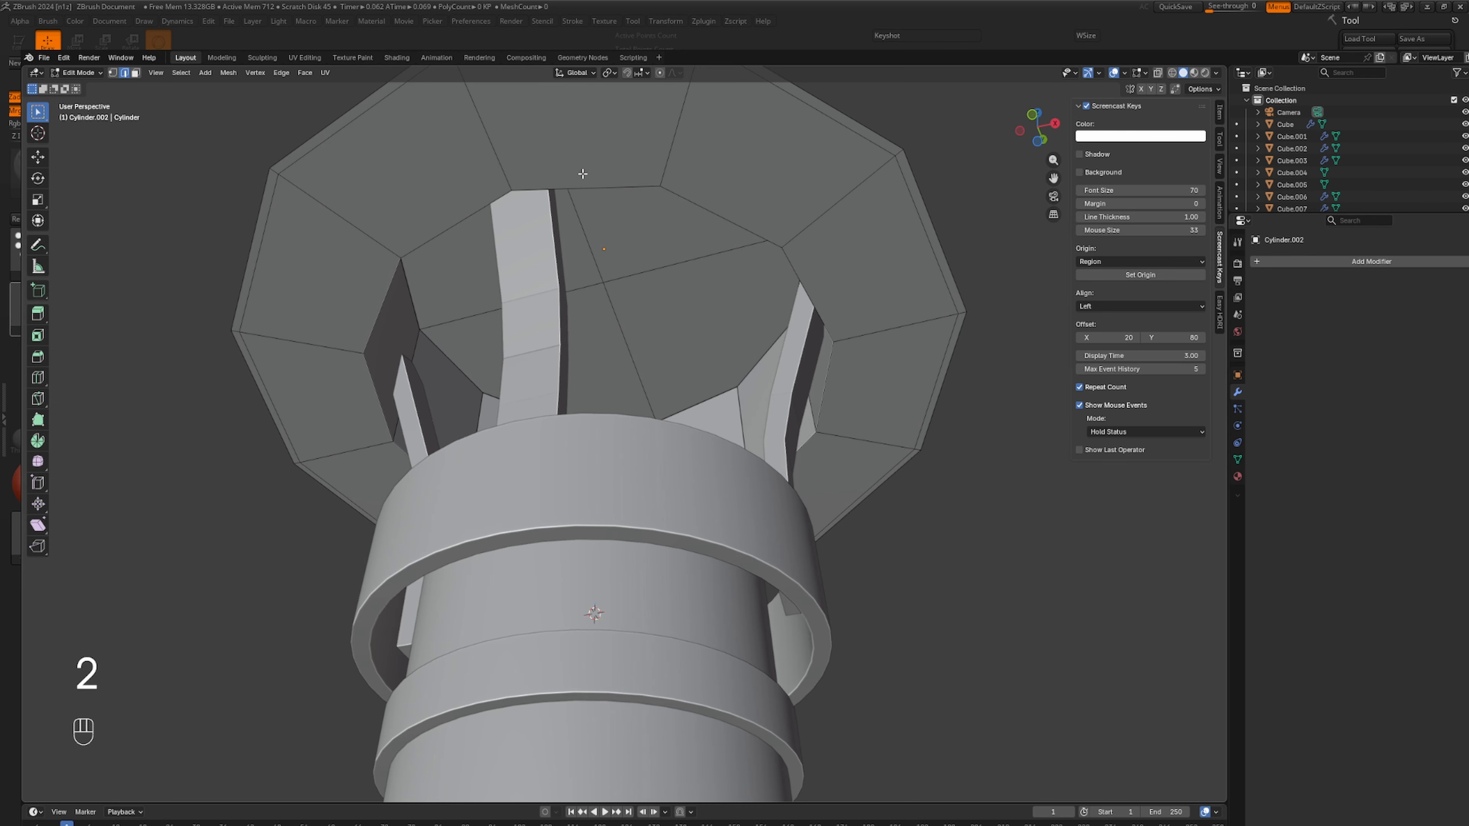
pyautogui.keyDown('alt'); pyautogui.keyDown('shift'); pyautogui.click(589, 188); pyautogui.keyUp('shift'); pyautogui.keyUp('alt')
pyautogui.scroll(2, 678, 300)
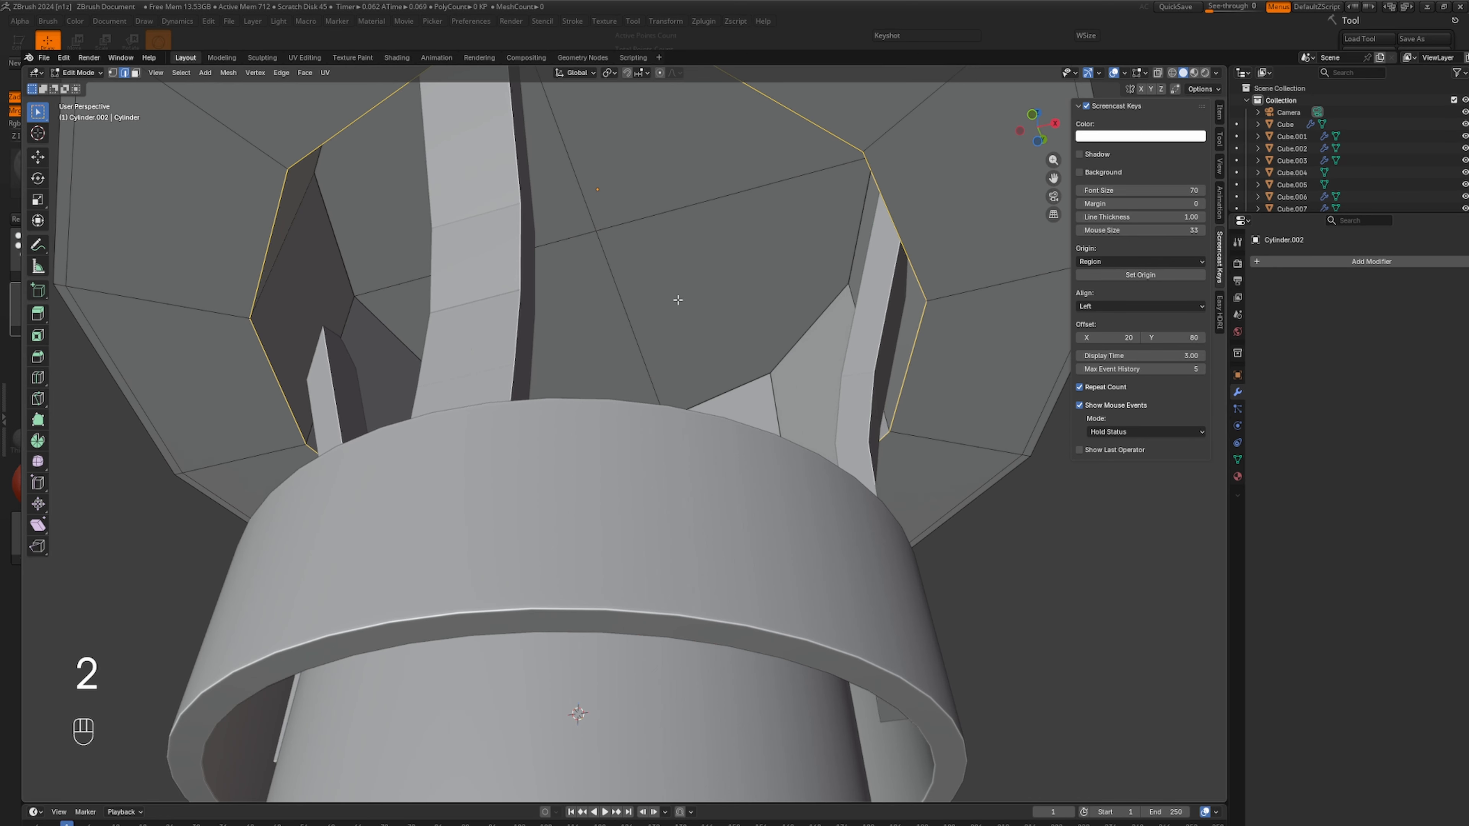
pyautogui.keyDown('alt'); pyautogui.keyDown('shift'); pyautogui.click(397, 335); pyautogui.keyUp('shift'); pyautogui.keyUp('alt')
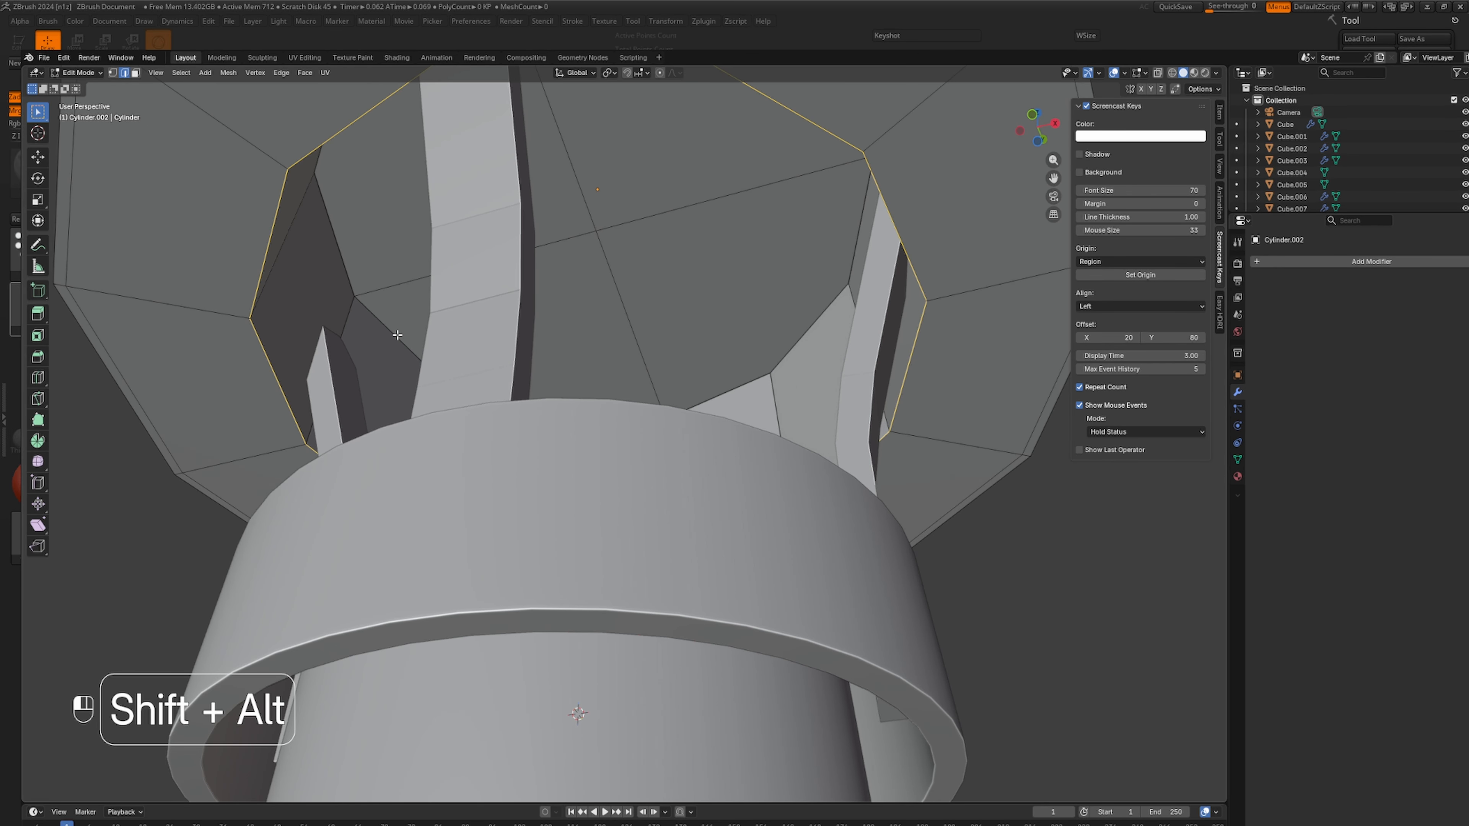
pyautogui.moveTo(398, 335)
pyautogui.mouseDown(button='middle')
pyautogui.moveTo(400, 298)
pyautogui.moveTo(409, 358)
pyautogui.mouseUp(button='middle')
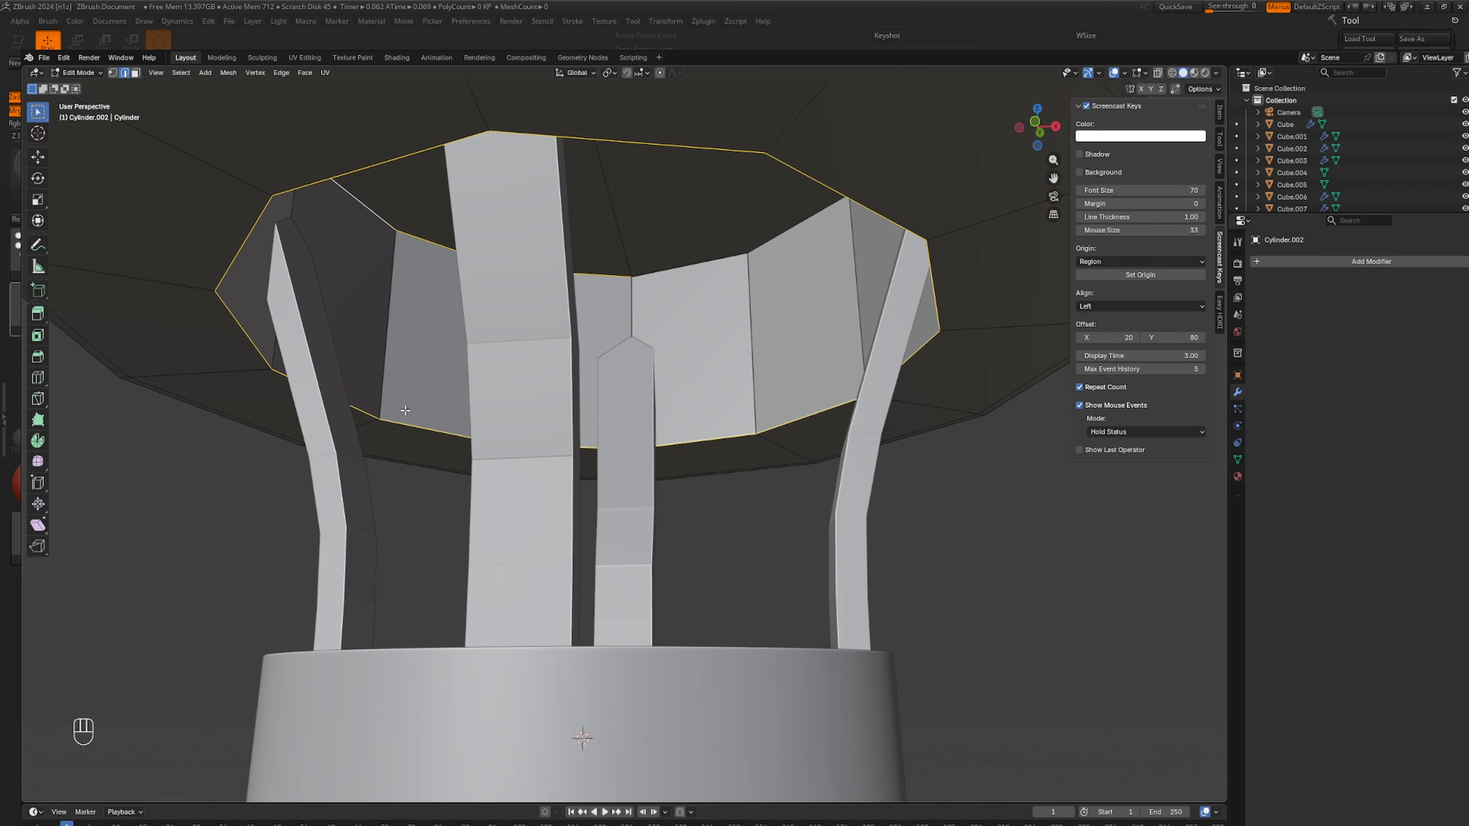
pyautogui.hotkey('ctrl', 'r')
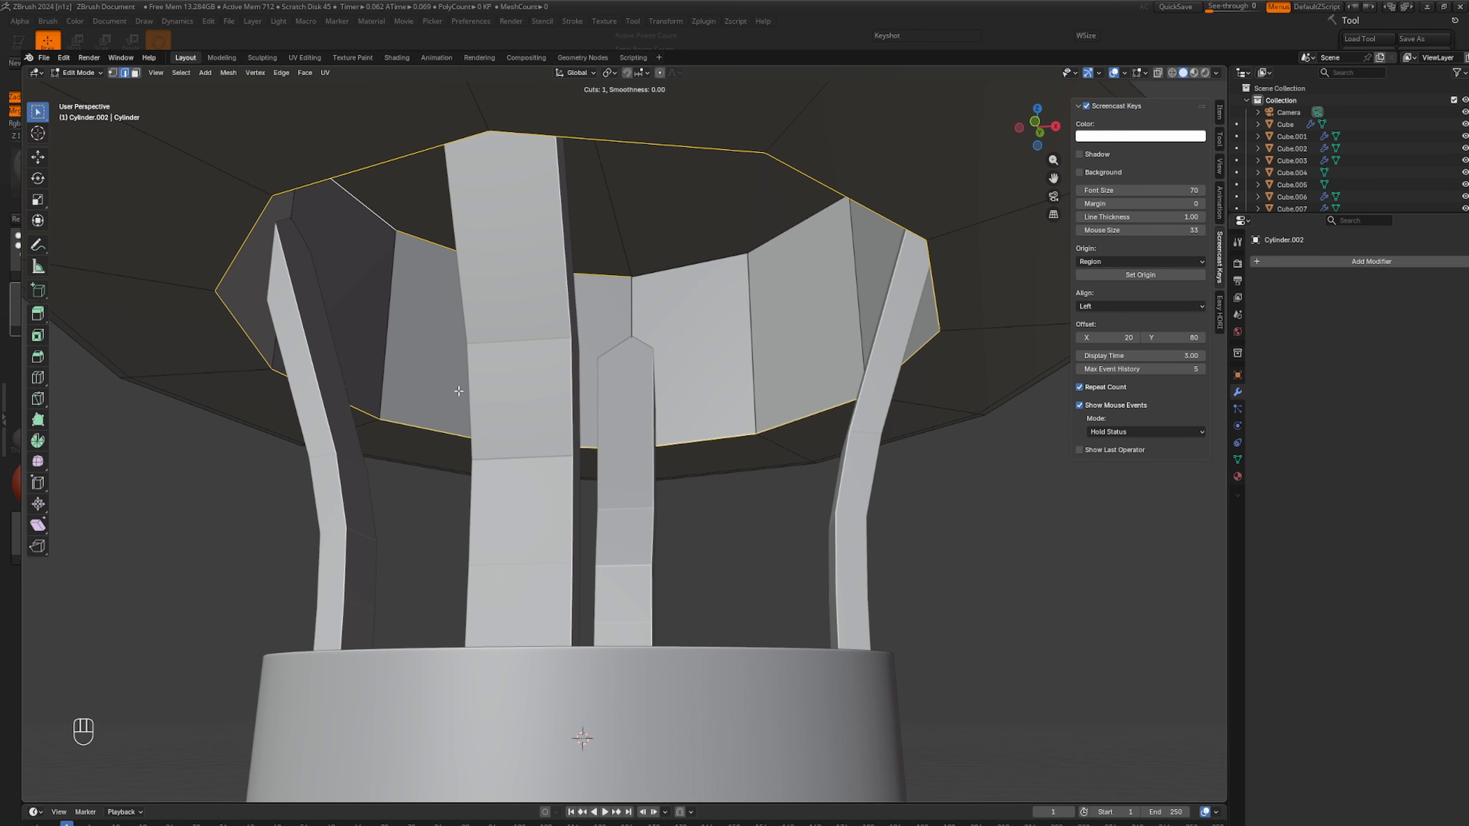
pyautogui.press('KP_Divide')
pyautogui.press('Tab')
pyautogui.press('Tab')
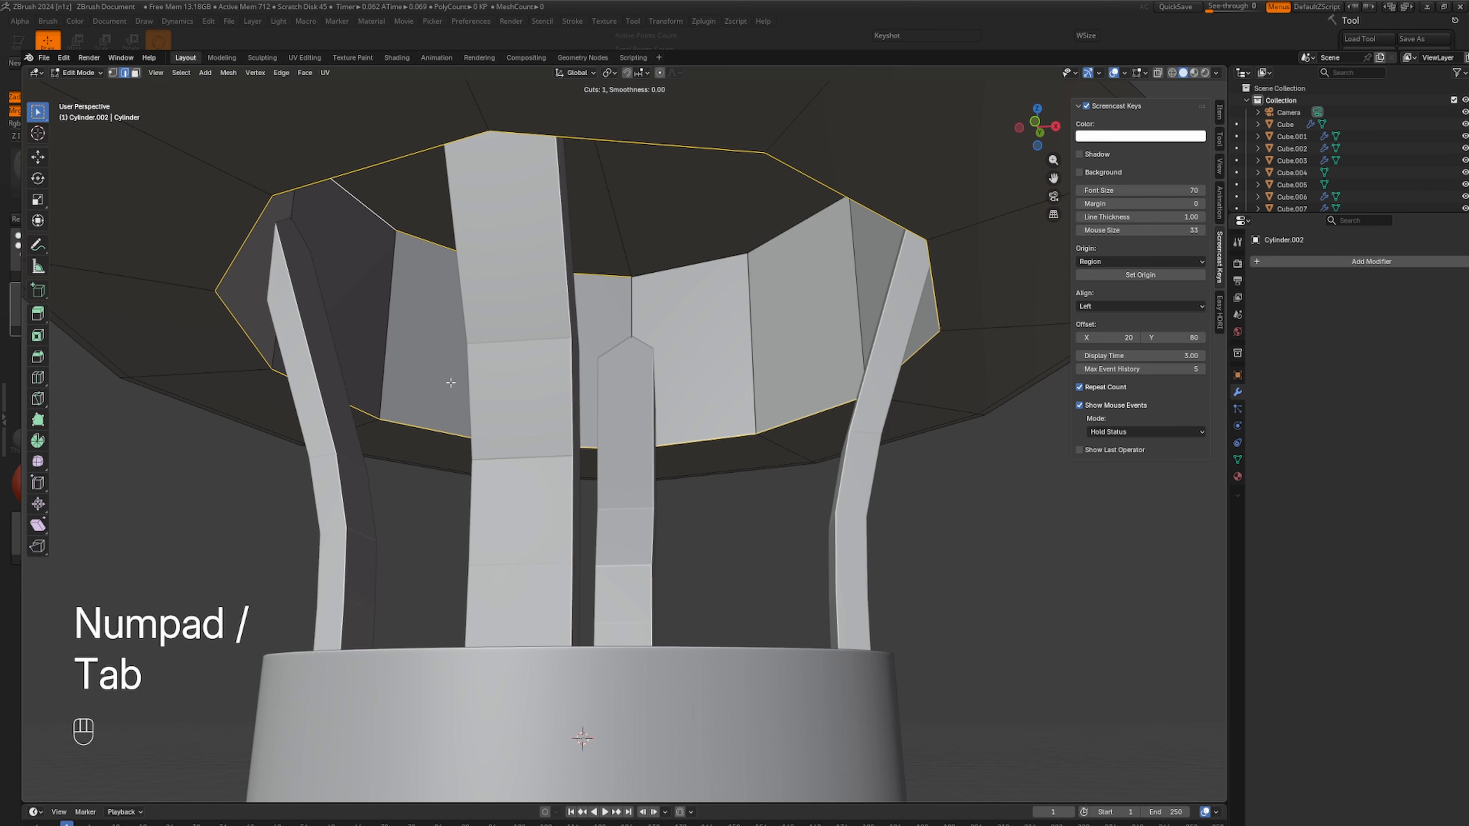
# Isolate the cap and add a loop cut around the recess's inner wall, slid close to the ceiling edge with factor -0.968.
pyautogui.press('KP_Divide')
pyautogui.press('Tab')
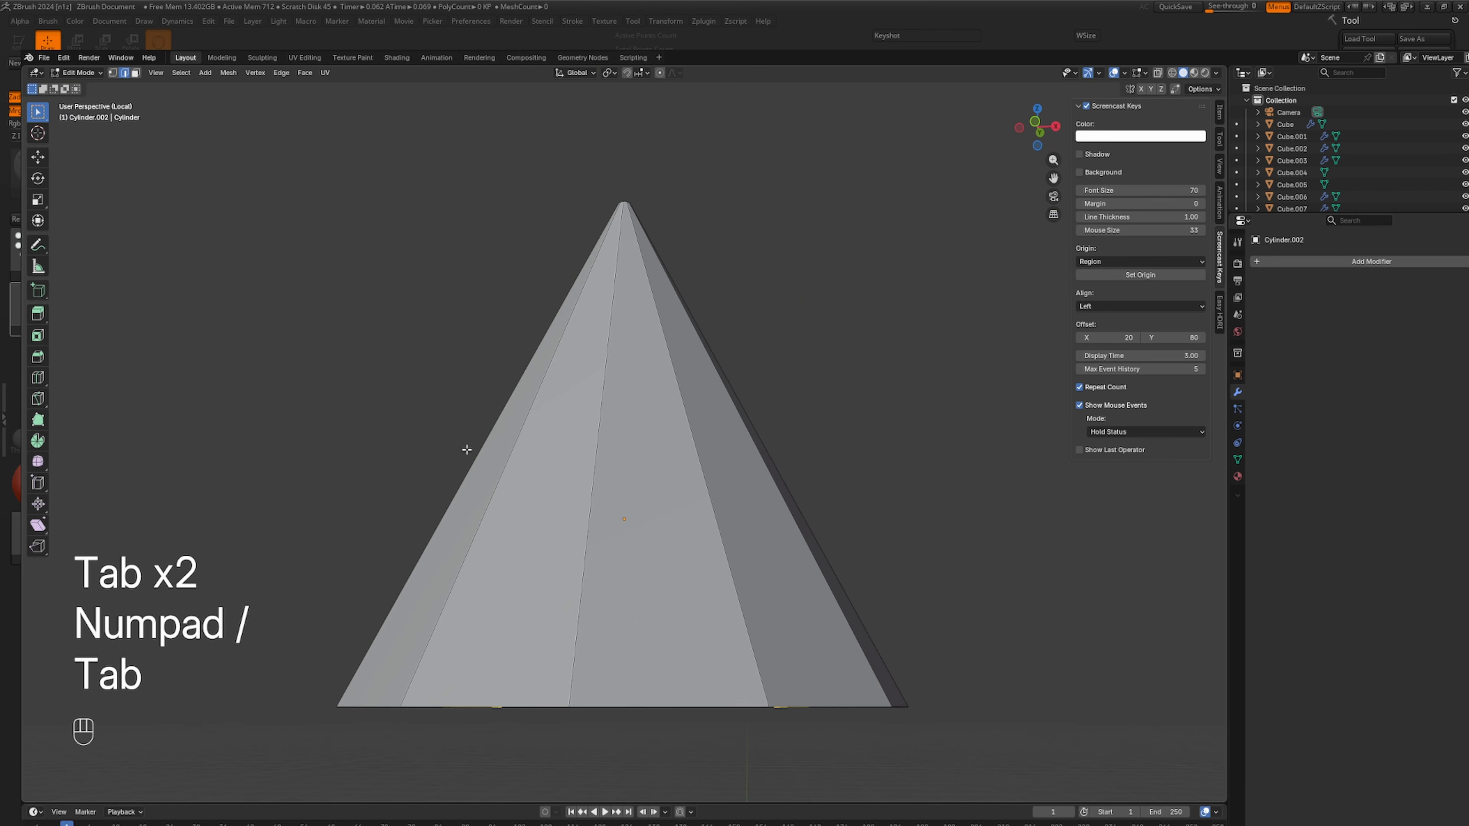
pyautogui.moveTo(466, 449); pyautogui.dragTo(651, 558, button='middle')
pyautogui.scroll(3, 651, 559)
pyautogui.keyDown('shift'); pyautogui.moveTo(552, 605); pyautogui.dragTo(646, 466, button='middle'); pyautogui.keyUp('shift')
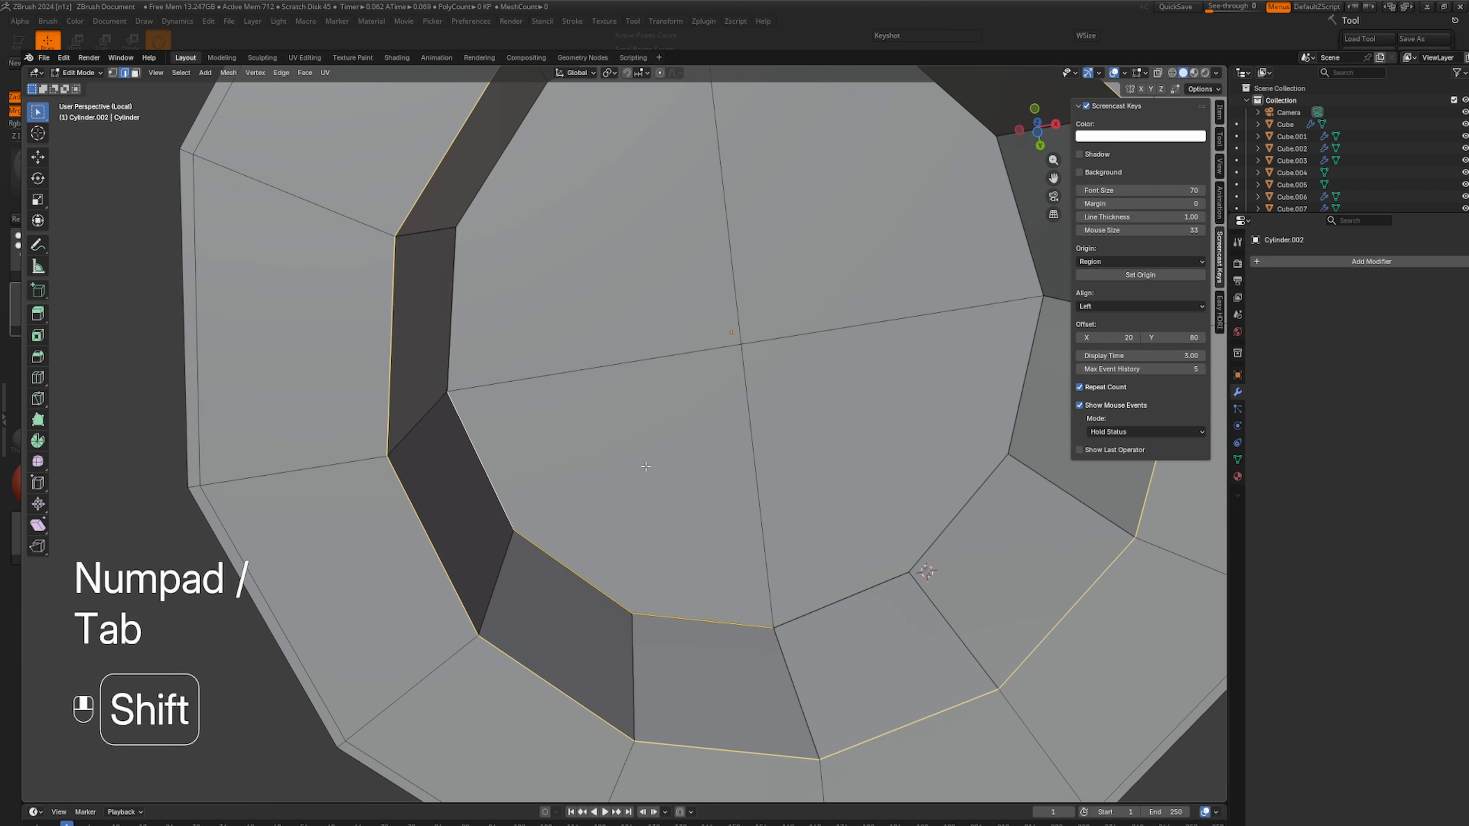
pyautogui.scroll(2, 578, 480)
pyautogui.moveTo(537, 489); pyautogui.dragTo(490, 626, button='middle')
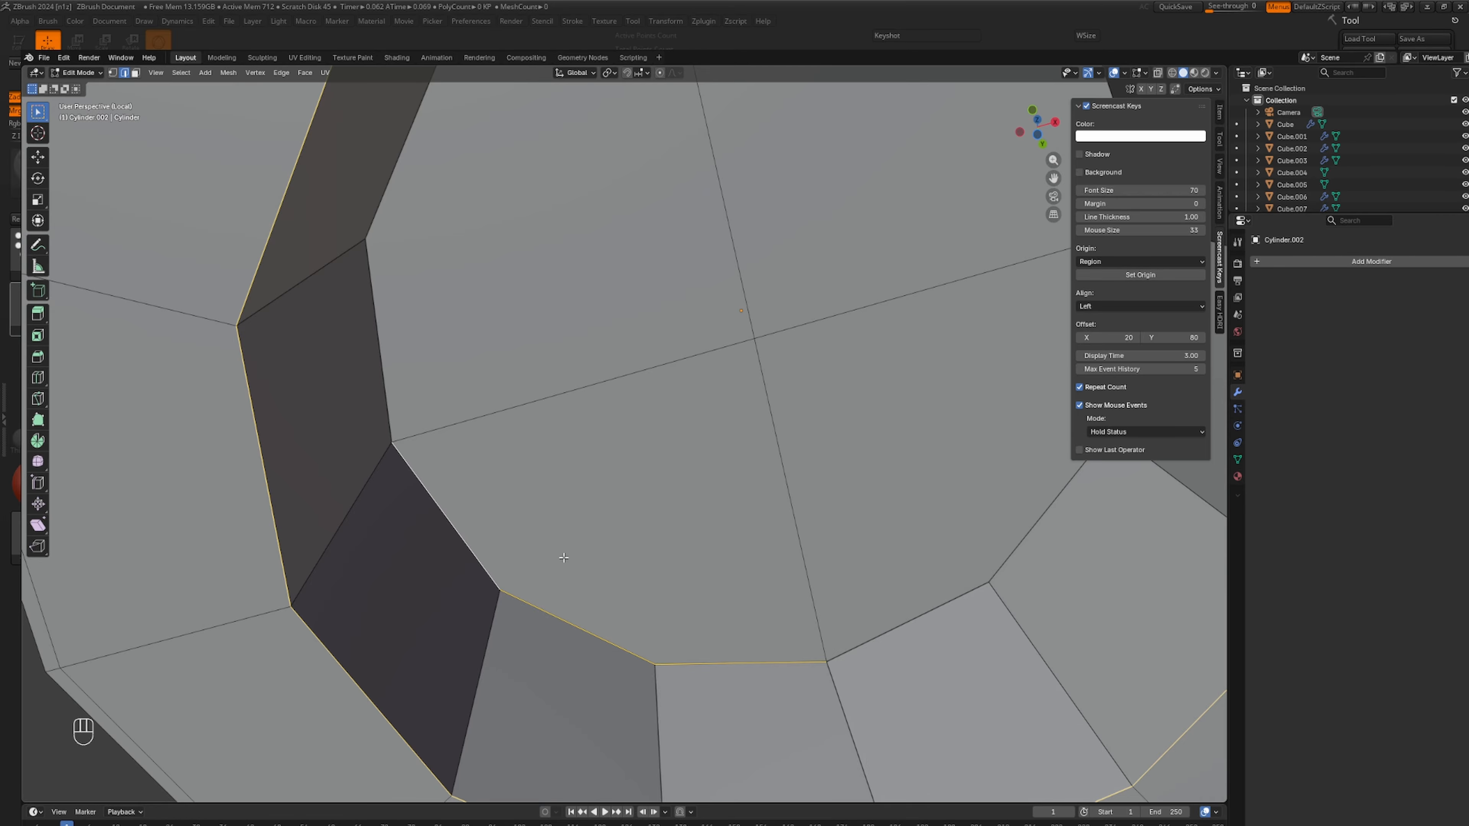
pyautogui.press('ctrl')
pyautogui.click(501, 609)
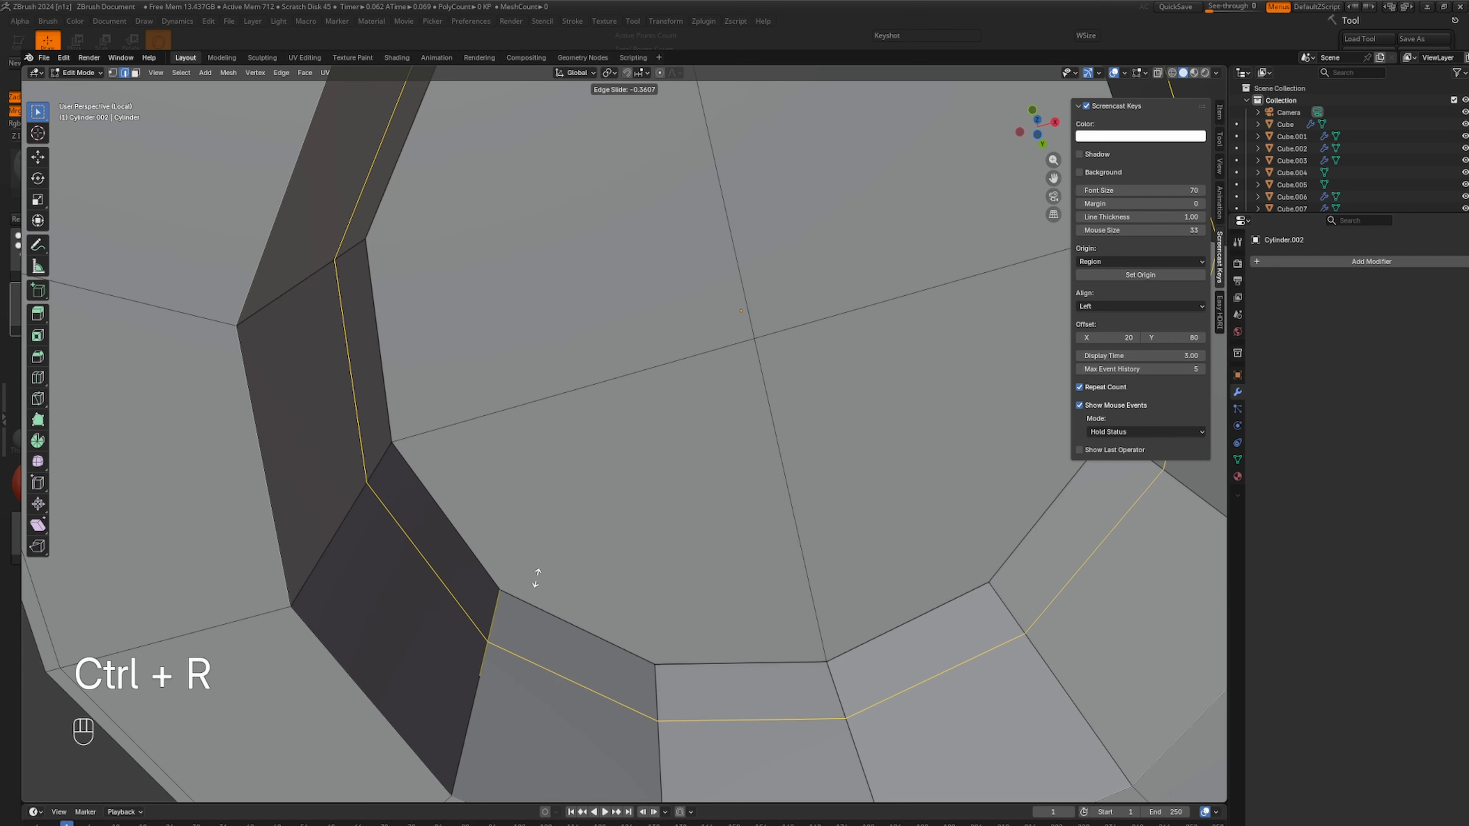
pyautogui.click(588, 526)
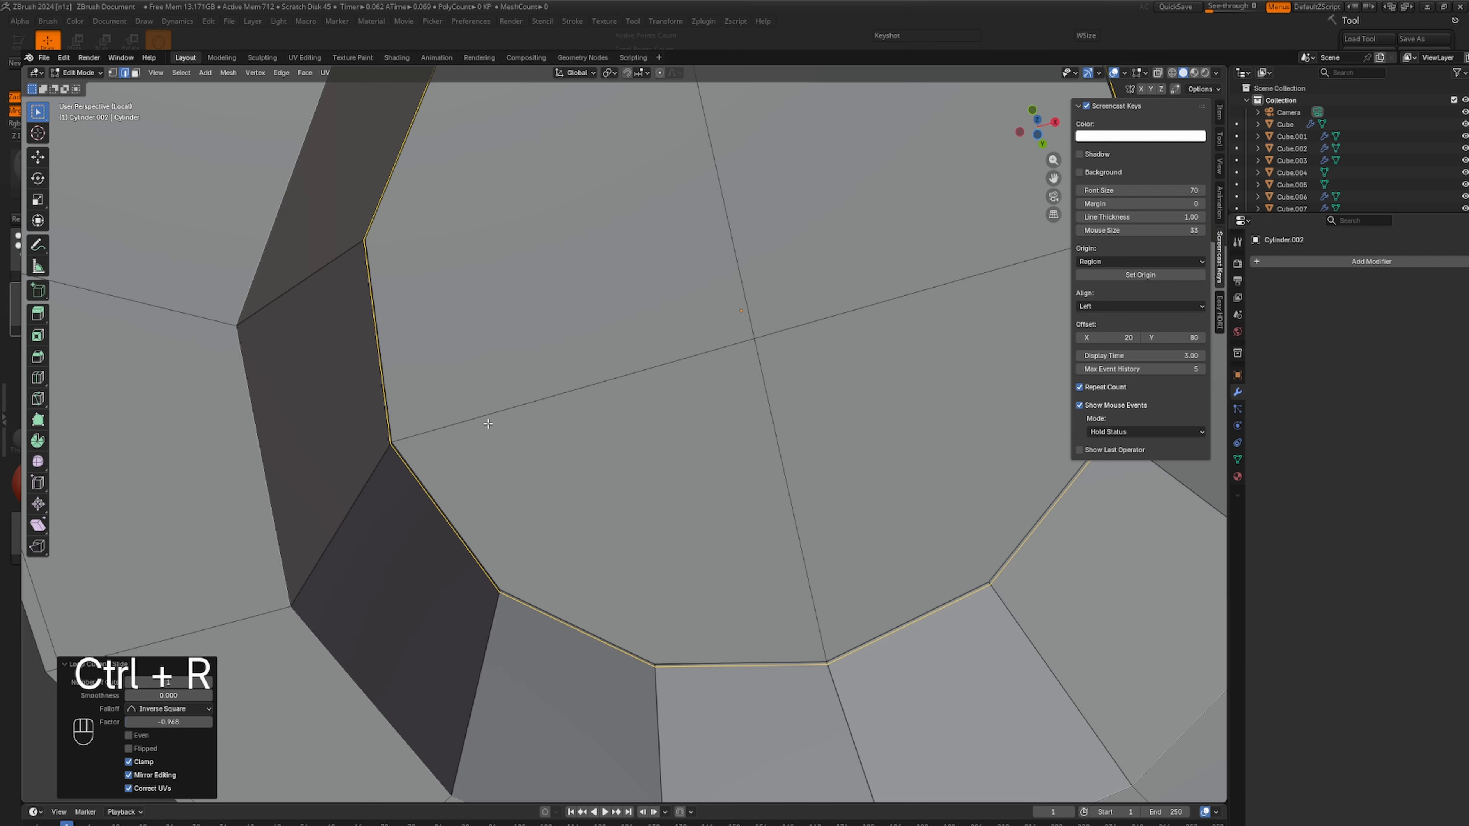
# Delete the four faces forming the recess's ceiling.
pyautogui.press('3')
pyautogui.click(509, 365)
pyautogui.keyDown('shift'); pyautogui.click(589, 436); pyautogui.keyUp('shift')
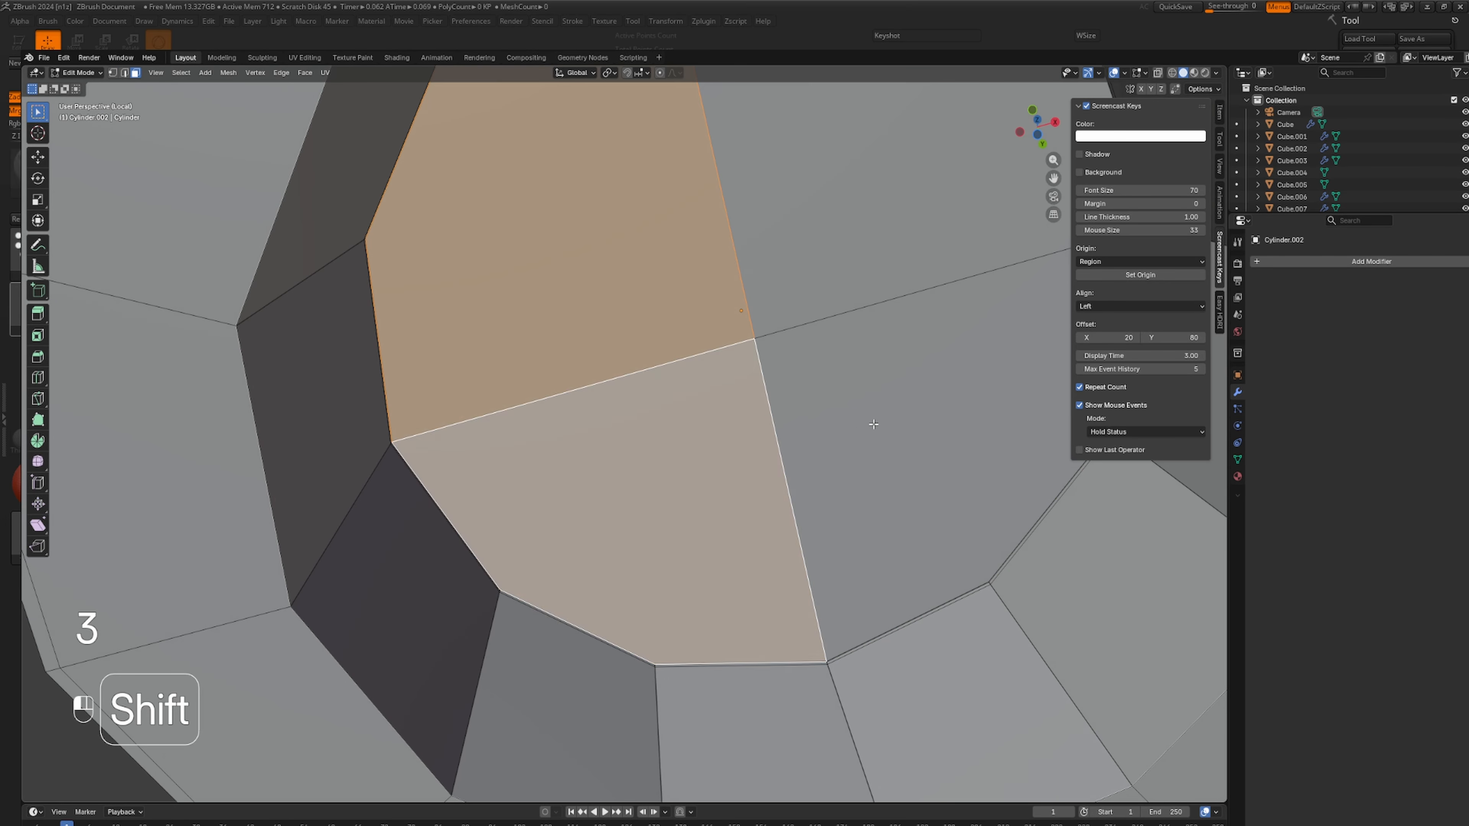
pyautogui.keyDown('shift'); pyautogui.click(868, 420); pyautogui.keyUp('shift')
pyautogui.keyDown('shift'); pyautogui.click(853, 269); pyautogui.keyUp('shift')
pyautogui.press('Delete')
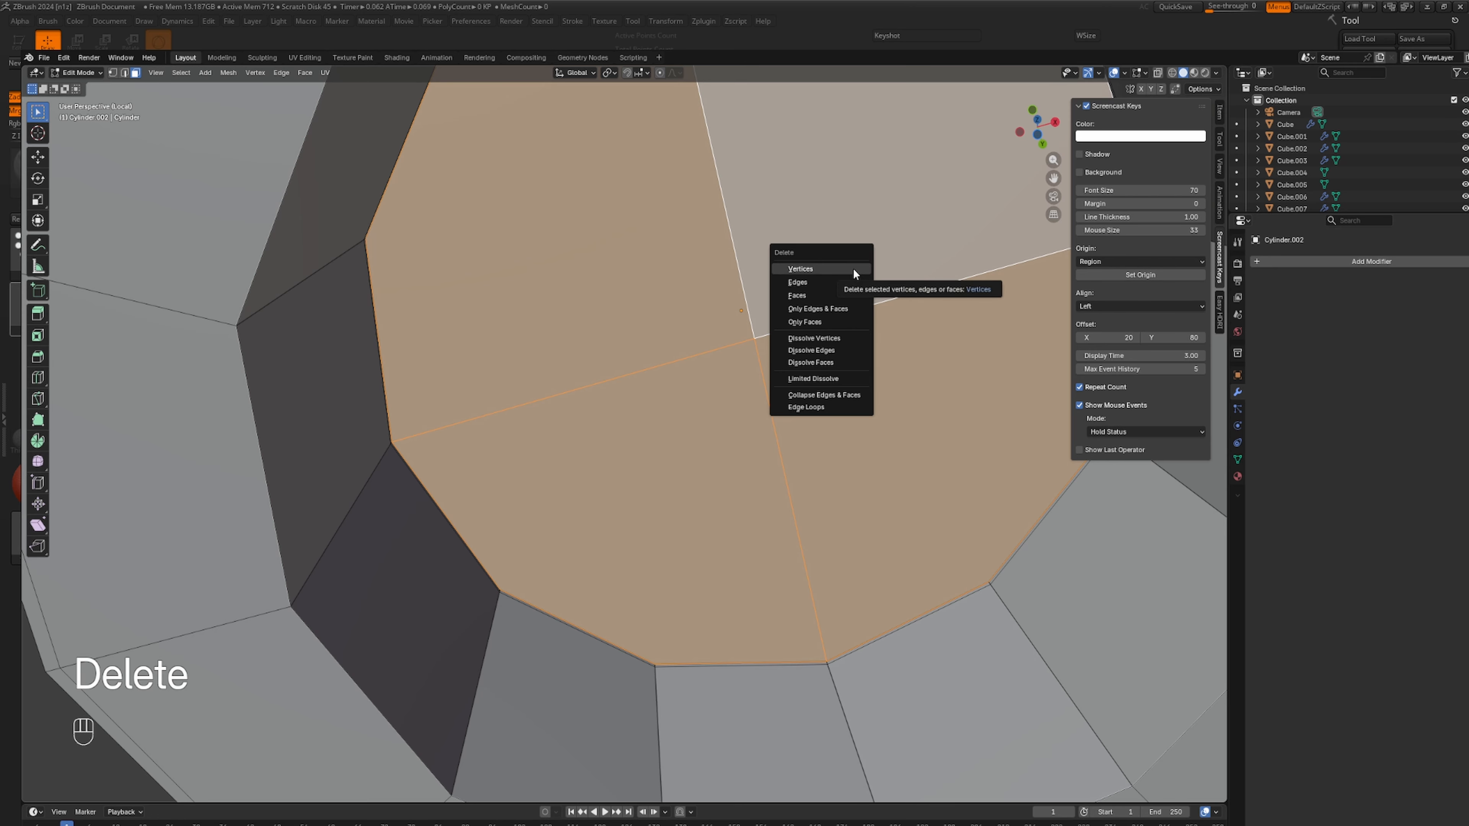
pyautogui.click(842, 296)
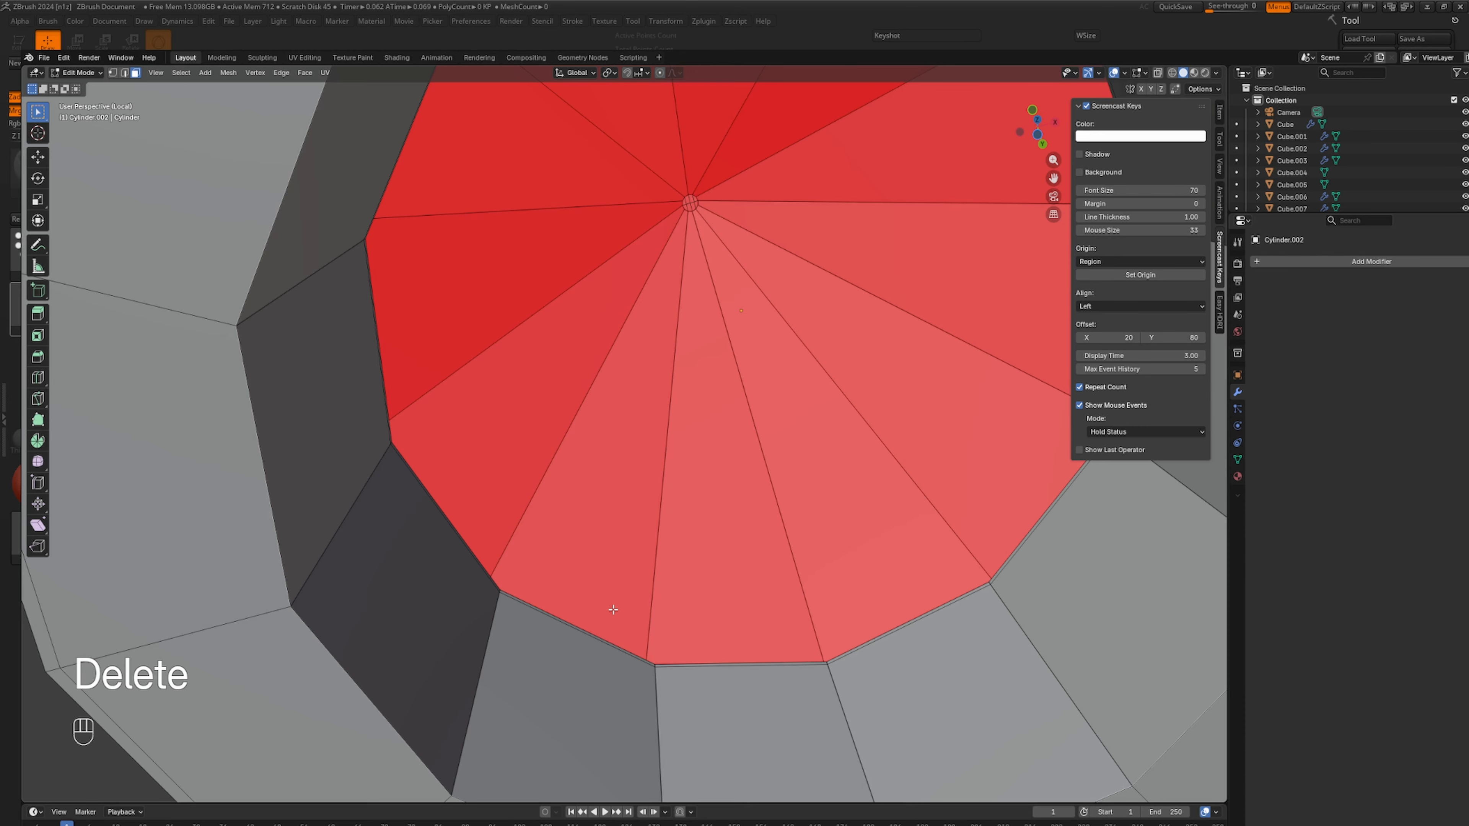
# Extrude the recess's open upper edge loop inward, scaling it to 0.608, to form a flat ring.
pyautogui.press('2')
pyautogui.keyDown('alt'); pyautogui.keyDown('shift'); pyautogui.click(587, 629); pyautogui.keyUp('shift'); pyautogui.keyUp('alt')
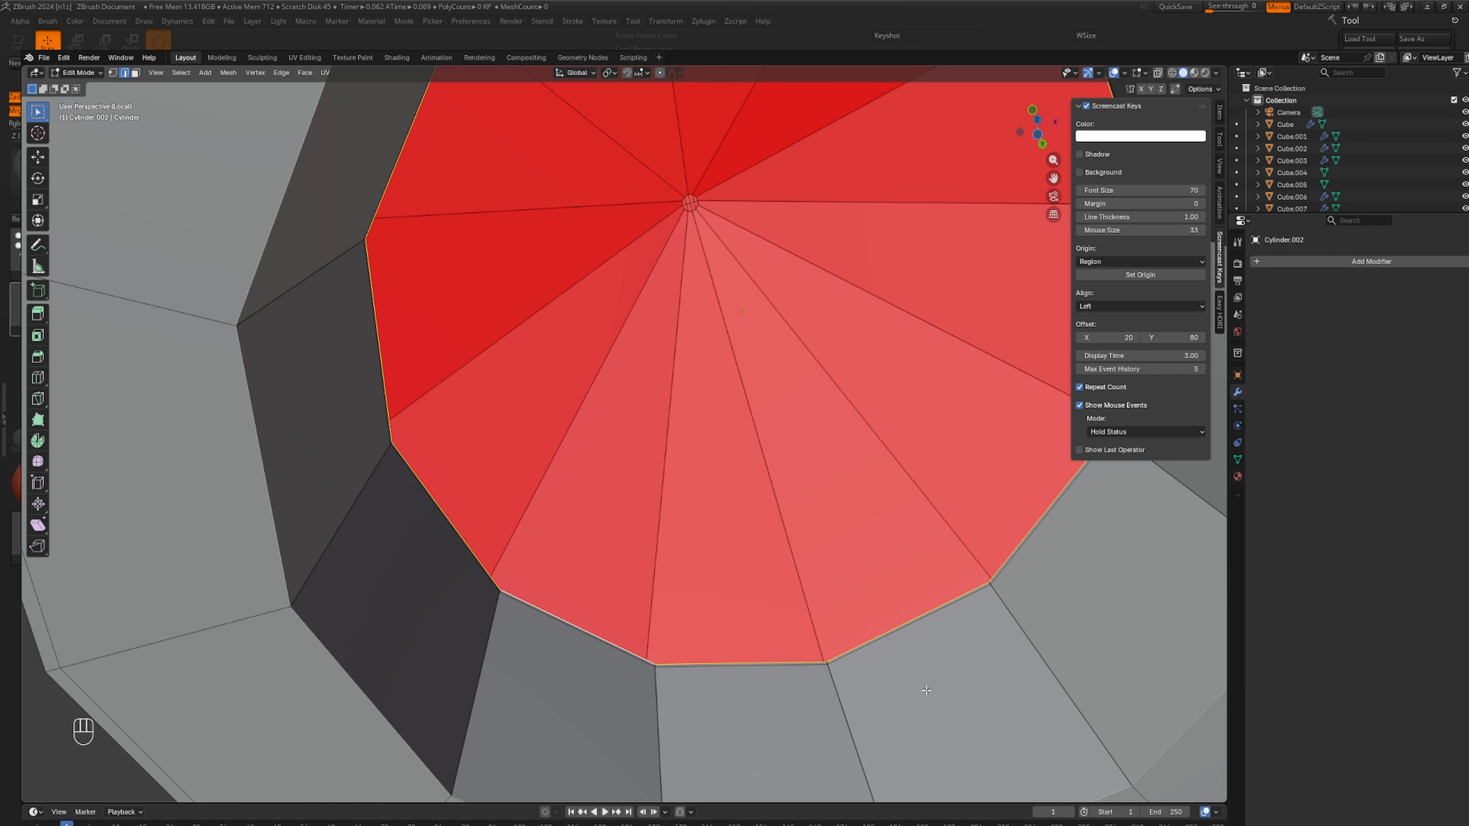
pyautogui.press('i')
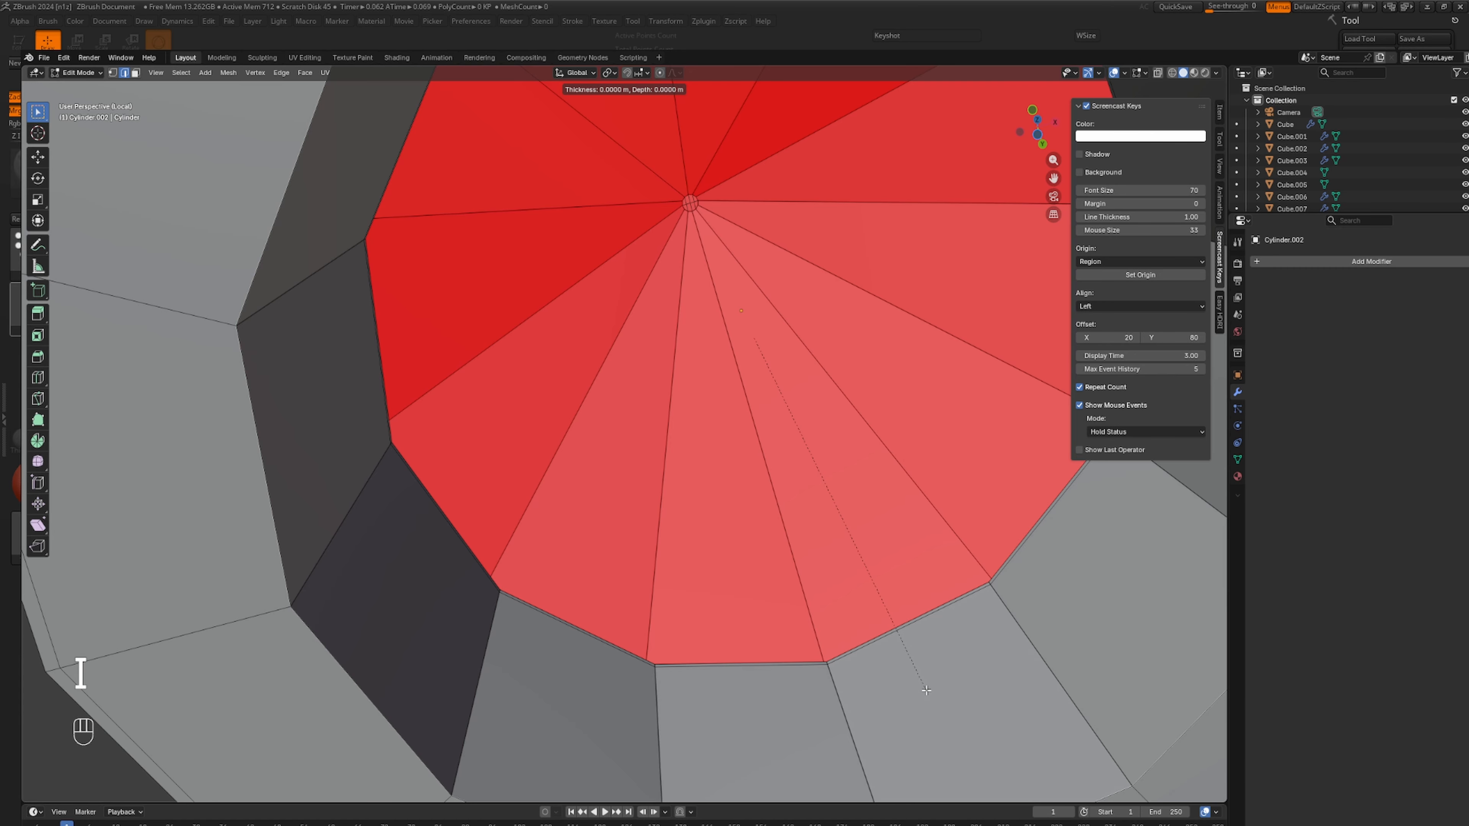
pyautogui.press('s')
pyautogui.click(819, 592)
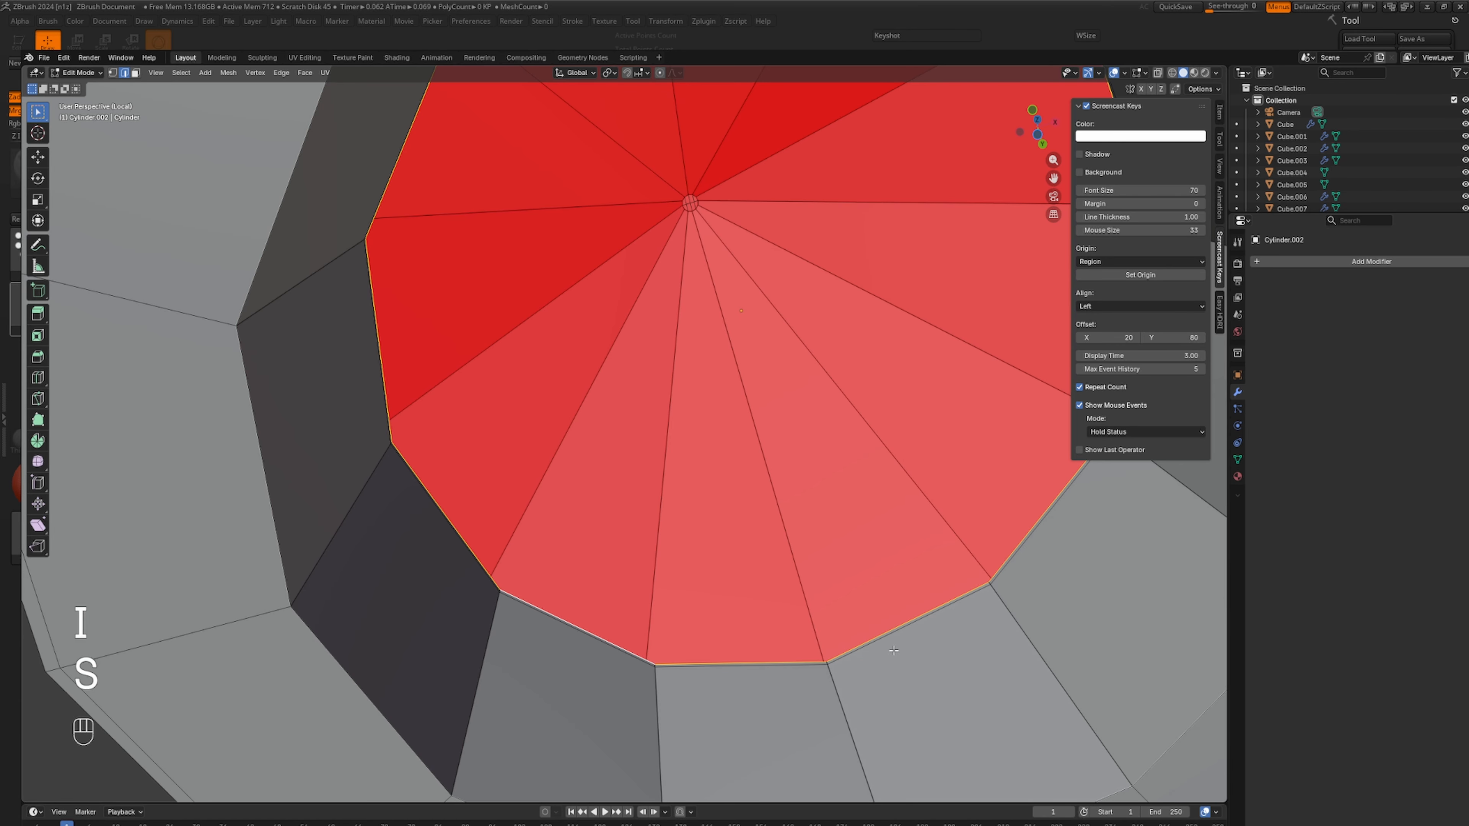
pyautogui.press('e')
pyautogui.press('s')
pyautogui.click(818, 537)
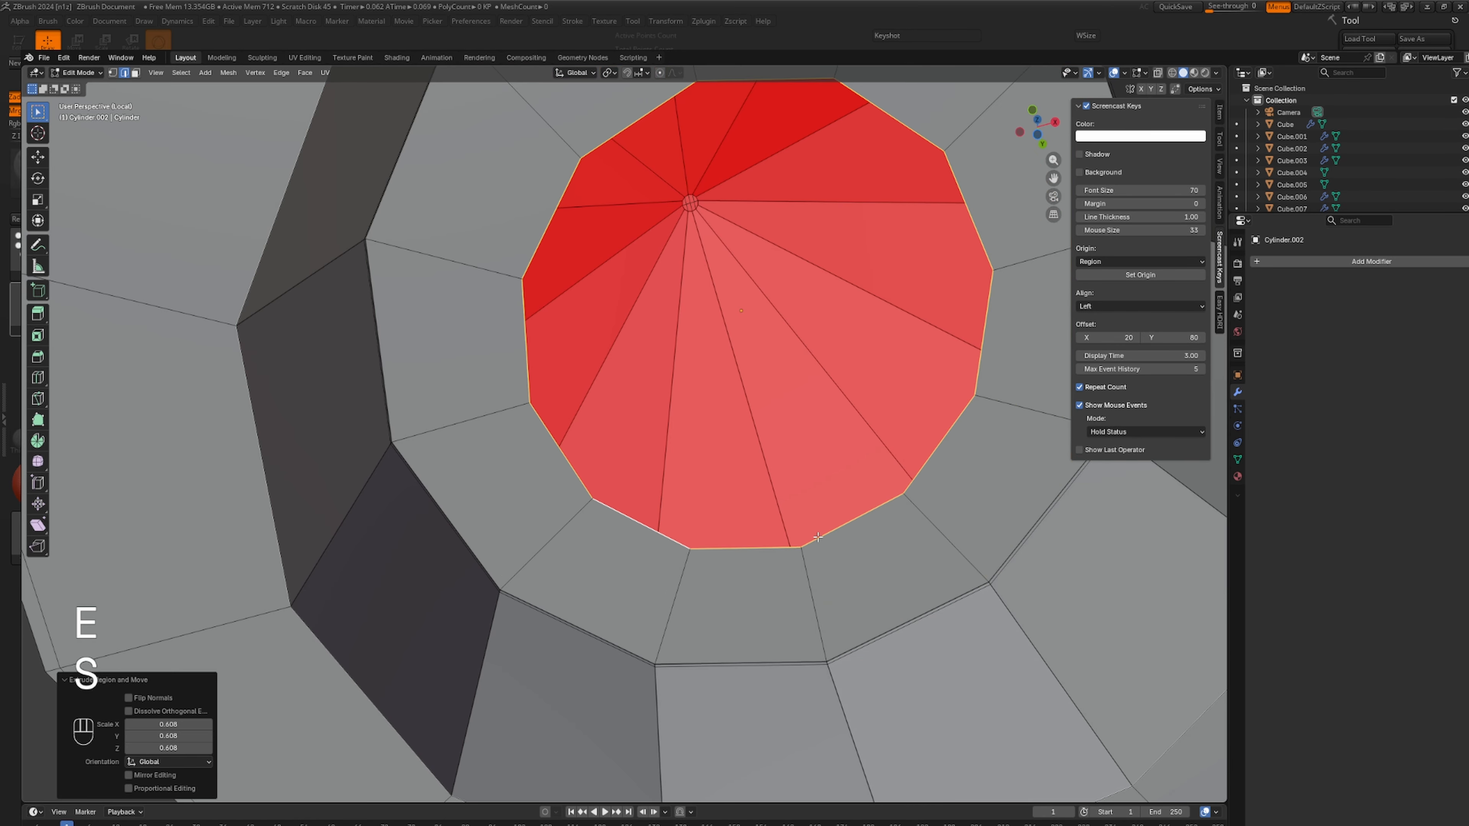
# Examine the new ring and the remaining round opening from below the cap.
pyautogui.moveTo(822, 587); pyautogui.dragTo(726, 341, button='middle')
pyautogui.scroll(-4, 797, 529)
pyautogui.scroll(4, 658, 539)
pyautogui.scroll(-4, 718, 479)
pyautogui.scroll(6, 726, 348)
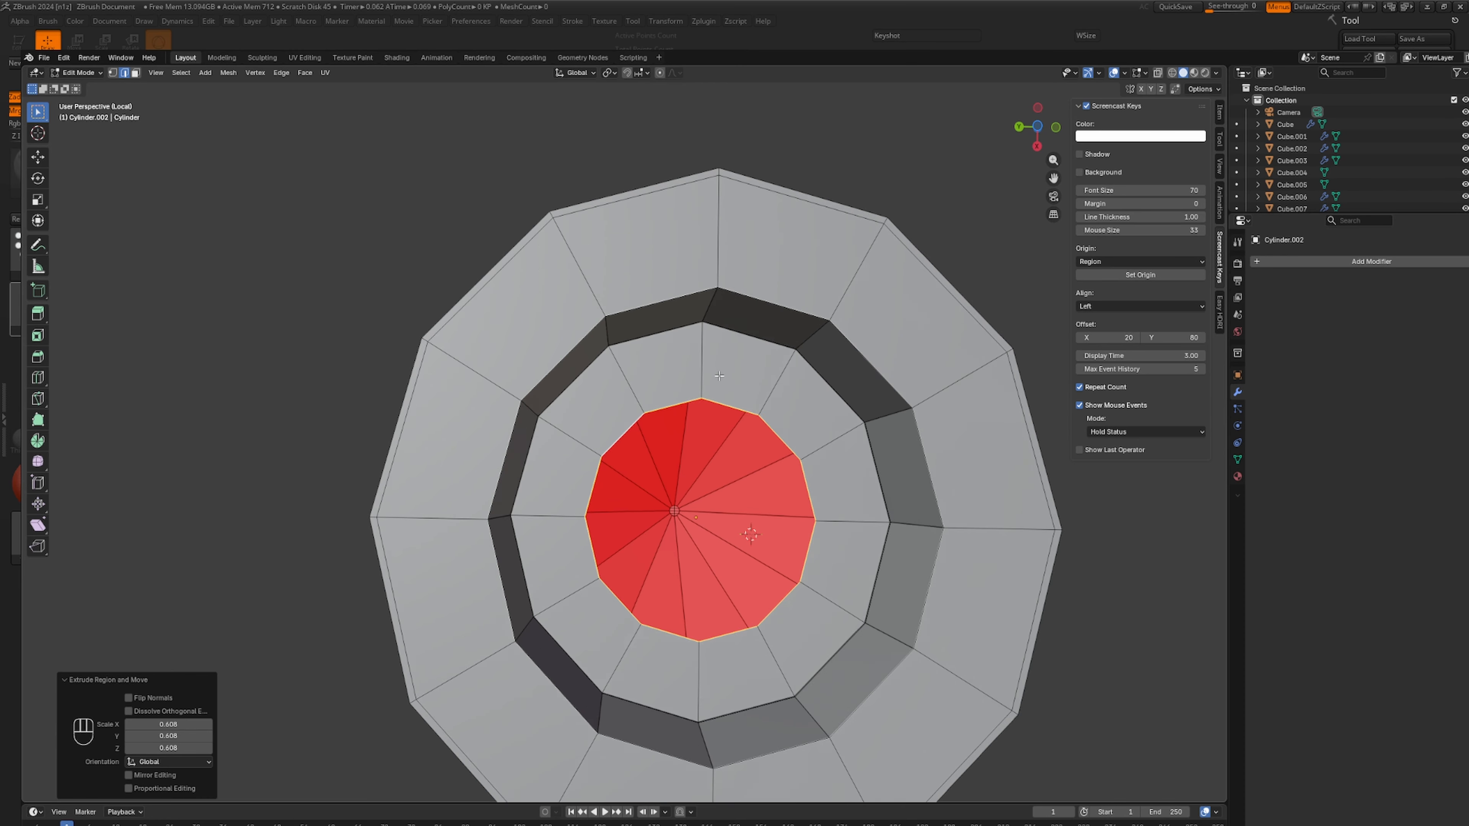
pyautogui.keyDown('shift'); pyautogui.moveTo(700, 499); pyautogui.dragTo(583, 476, button='middle'); pyautogui.keyUp('shift')
pyautogui.scroll(-4, 583, 472)
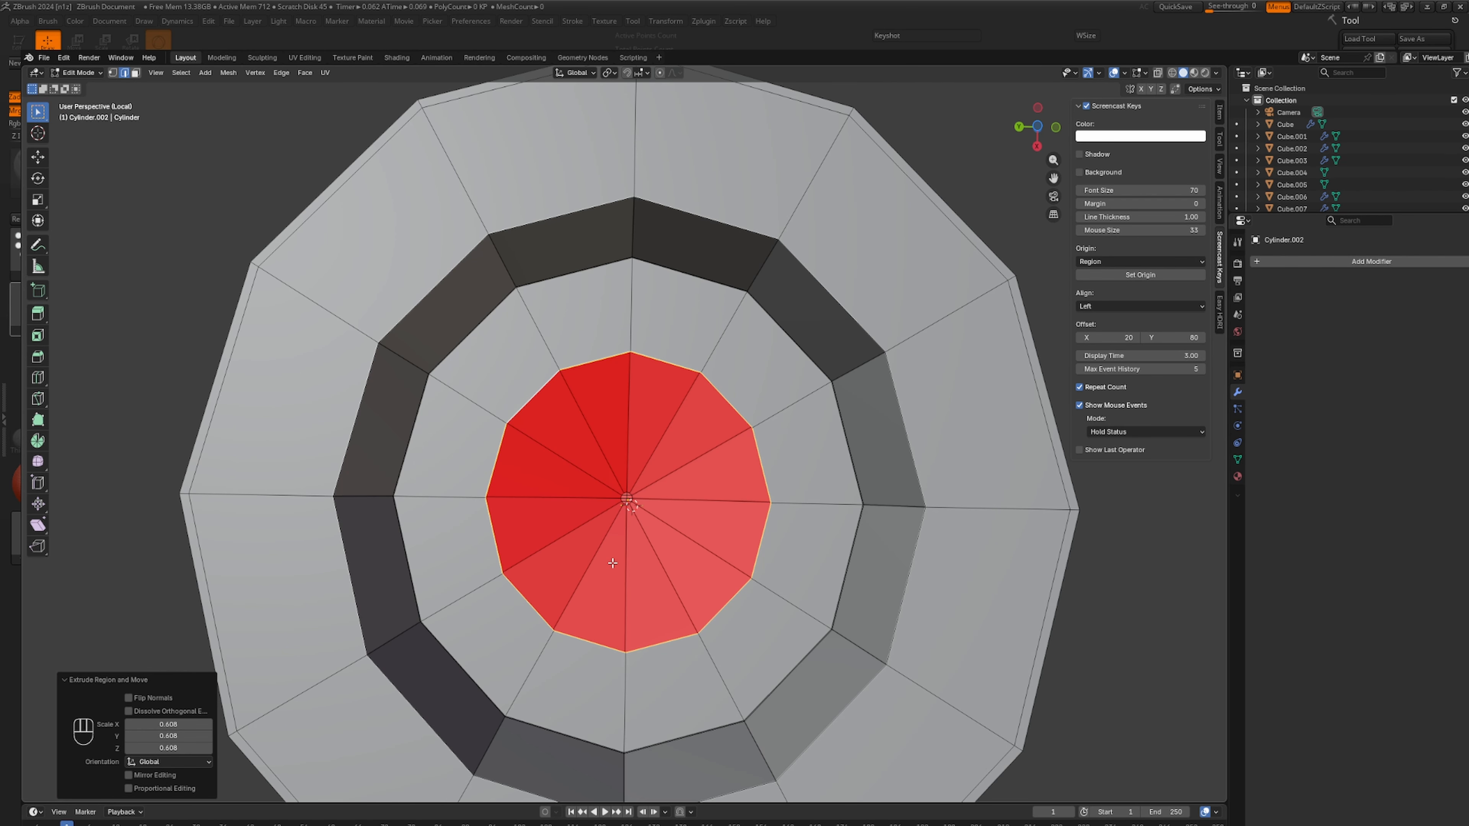
# Fill the round opening in the recess ceiling with a face and split it into quarters by connecting opposite vertices.
pyautogui.press('f')
pyautogui.press('1')
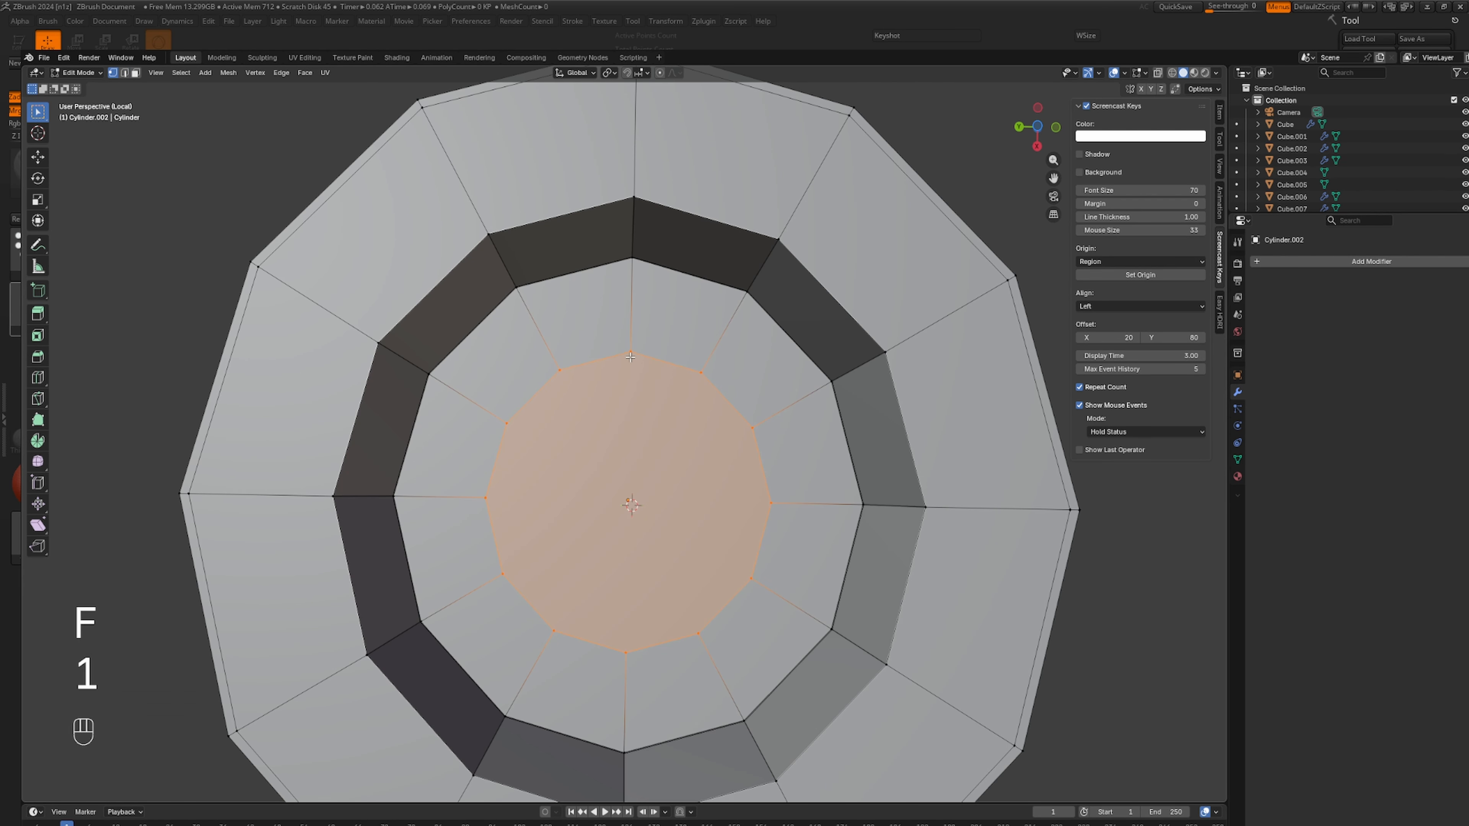
pyautogui.click(631, 352)
pyautogui.keyDown('shift'); pyautogui.click(627, 651); pyautogui.keyUp('shift')
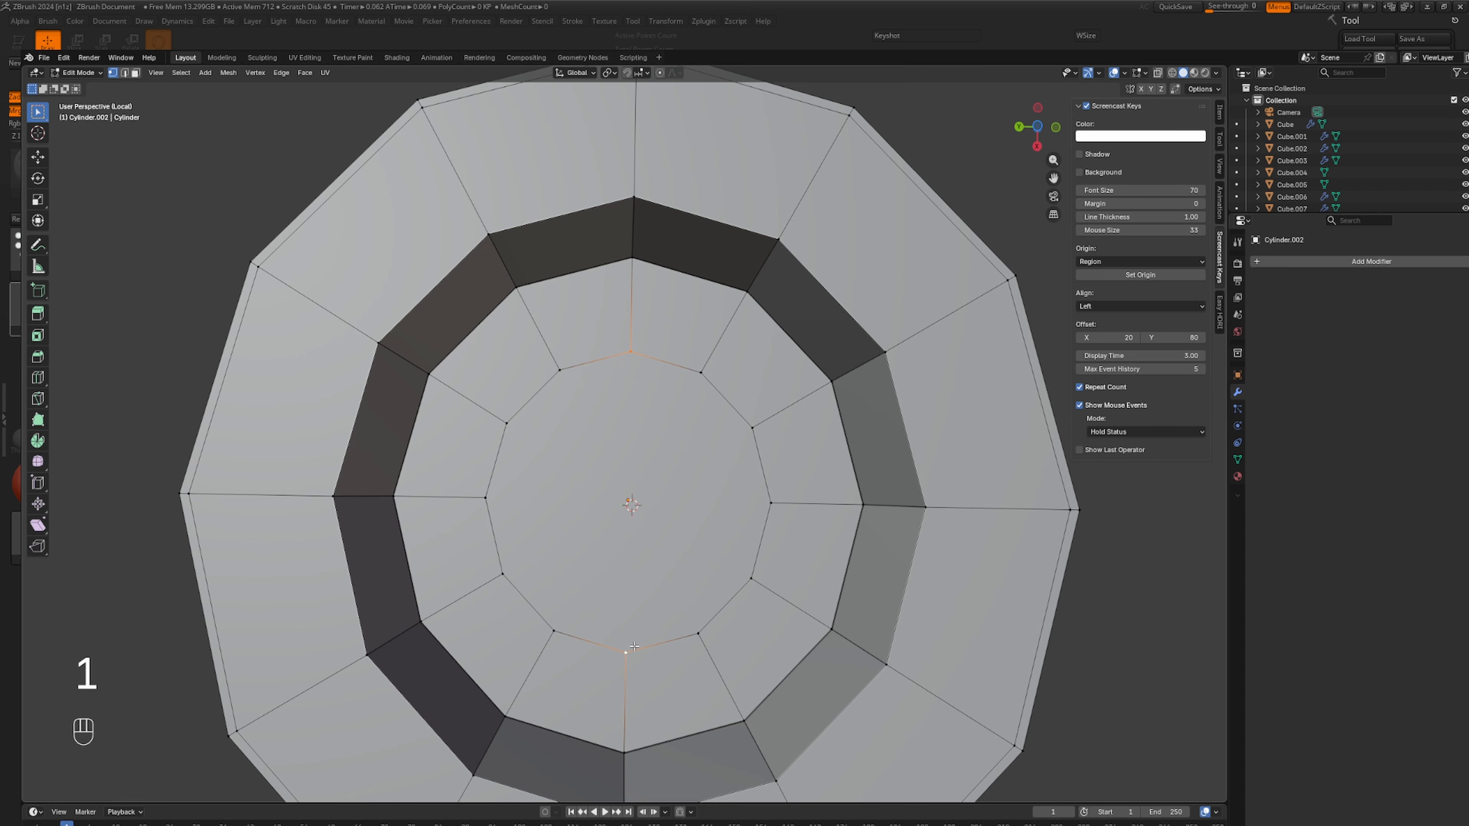
pyautogui.press('j')
pyautogui.click(486, 498)
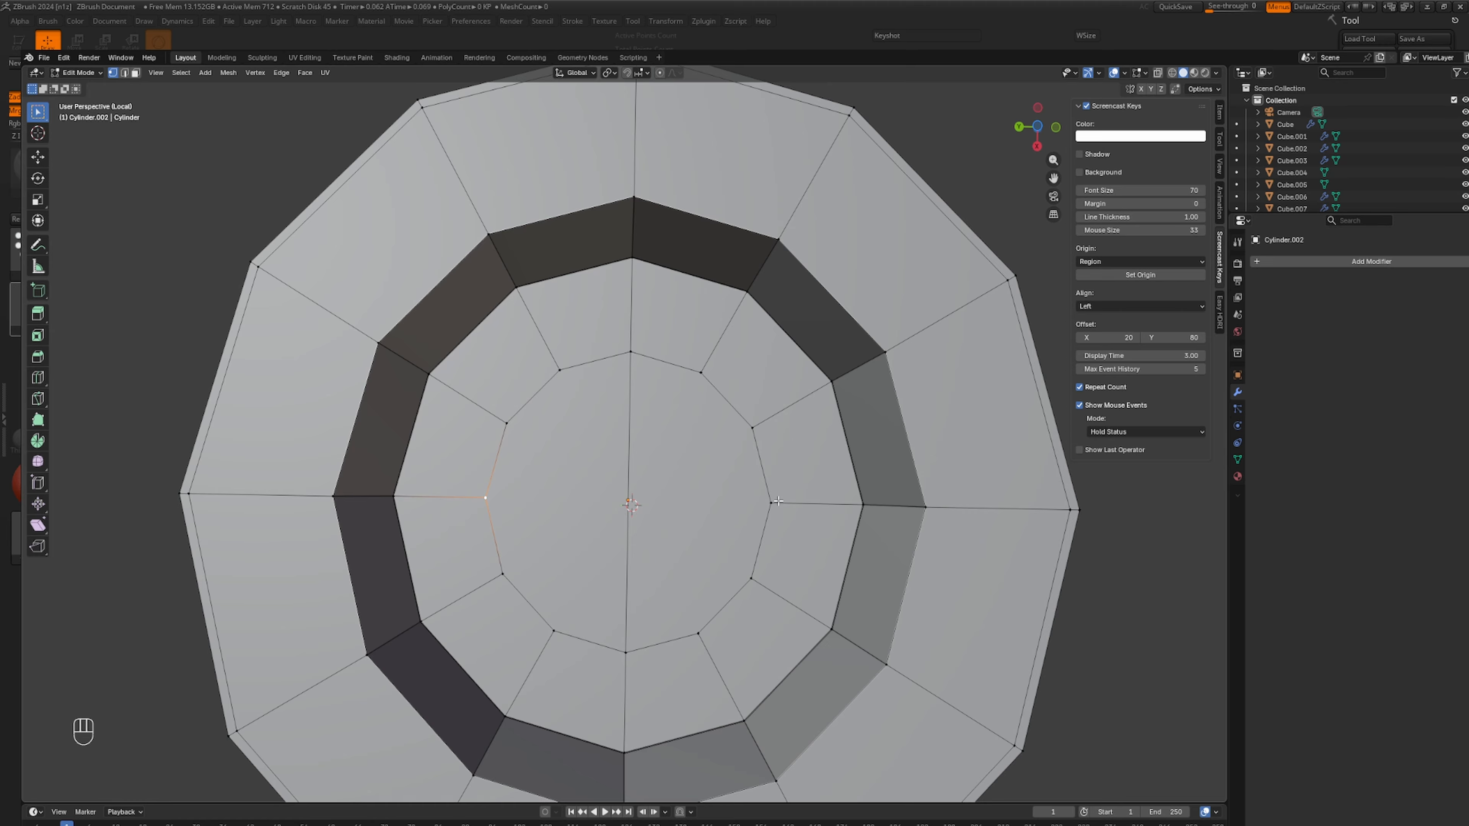
pyautogui.keyDown('shift'); pyautogui.click(772, 502); pyautogui.keyUp('shift')
pyautogui.press('j')
# Connect the vertex pairs on either side of the ceiling's vertical centre edge to add two parallel edges.
pyautogui.click(563, 380)
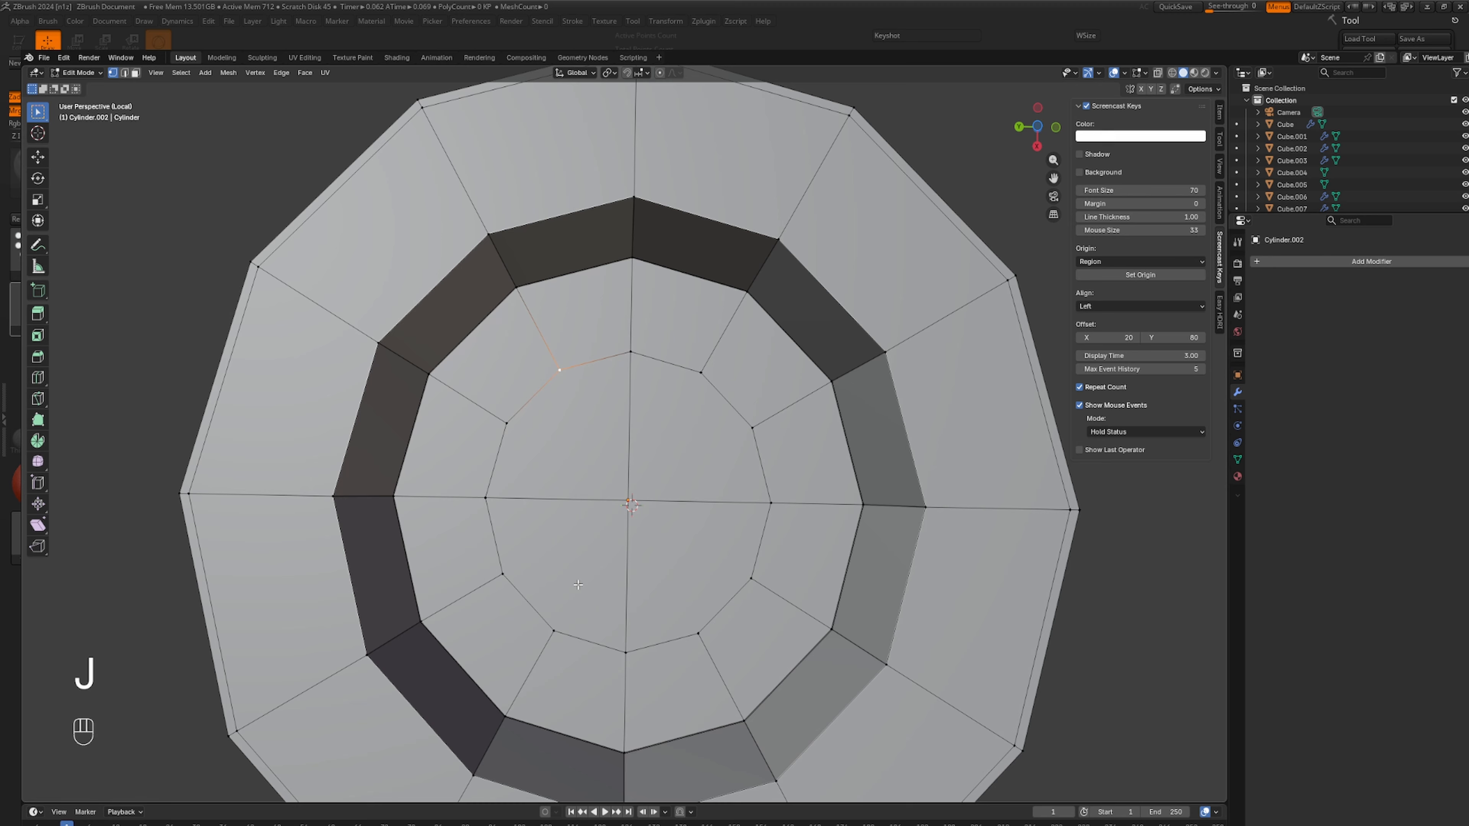
pyautogui.keyDown('shift'); pyautogui.click(554, 630); pyautogui.keyUp('shift')
pyautogui.press('j')
pyautogui.click(701, 373)
pyautogui.keyDown('shift'); pyautogui.click(702, 631); pyautogui.keyUp('shift')
# Add a loop cut around the recess ceiling's outer ring, slid close to its outer edge with factor 0.969.
pyautogui.scroll(4, 418, 598)
pyautogui.moveTo(426, 578); pyautogui.dragTo(401, 570, button='middle')
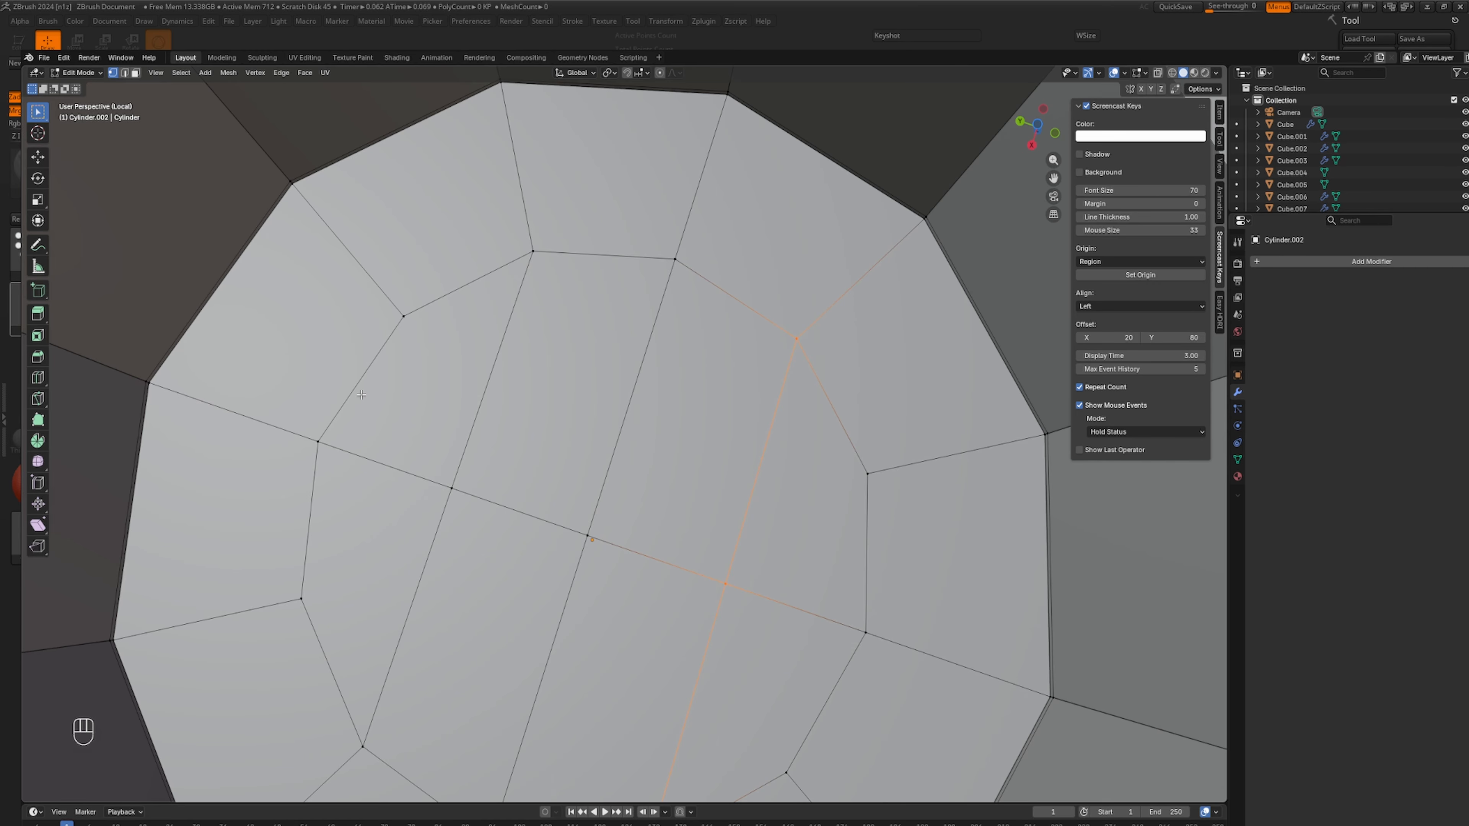
pyautogui.hotkey('ctrl', 'r')
pyautogui.click(326, 202)
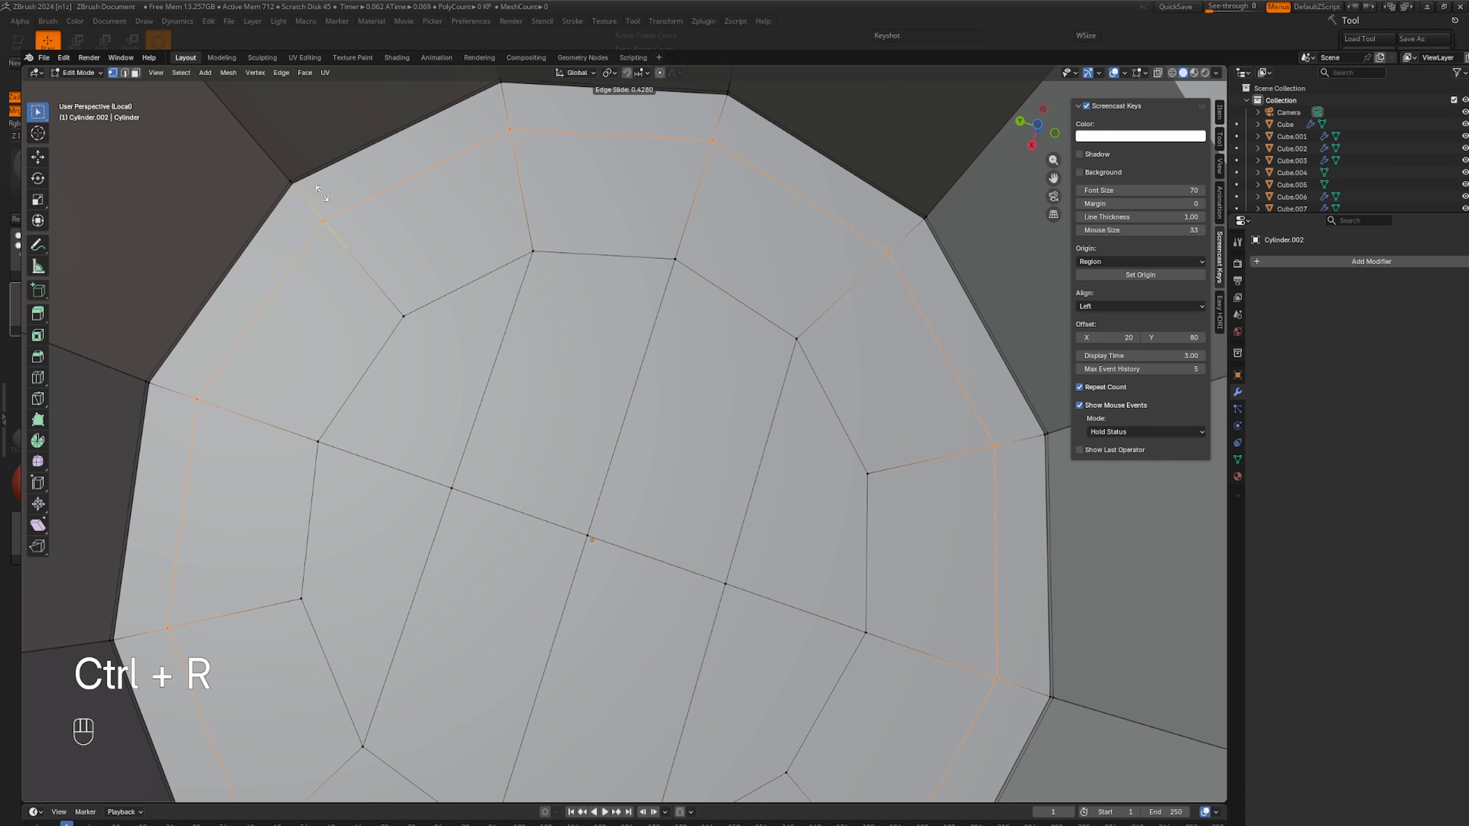
pyautogui.click(295, 151)
pyautogui.scroll(-4, 297, 151)
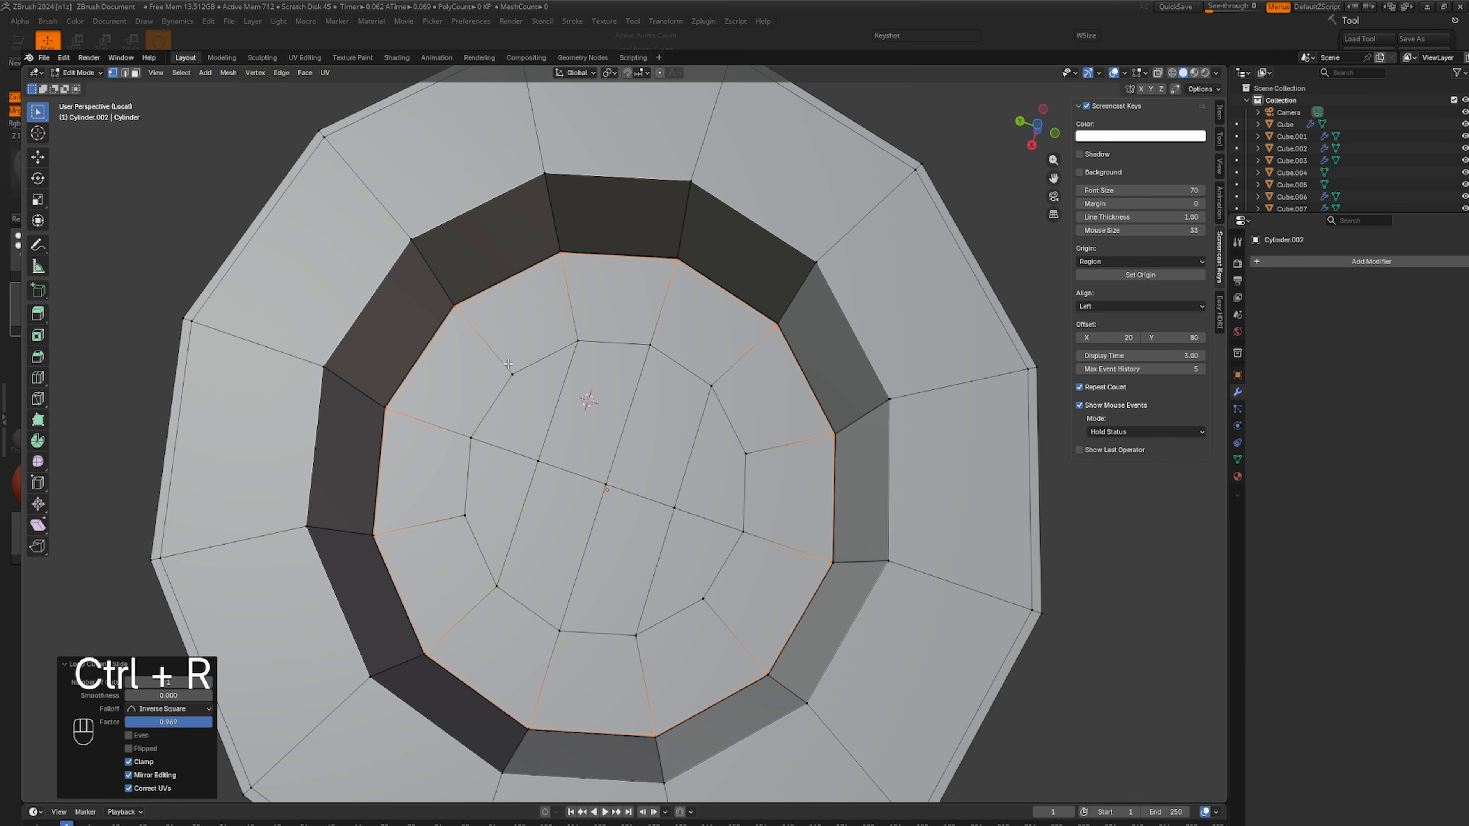
# Add three evenly spaced loop cuts around the recess's inner wall.
pyautogui.moveTo(343, 367); pyautogui.dragTo(399, 263, button='middle')
pyautogui.hotkey('ctrl', 'r')
pyautogui.scroll(2, 381, 303)
pyautogui.click(381, 303)
pyautogui.rightClick(414, 298)
pyautogui.scroll(3, 559, 395)
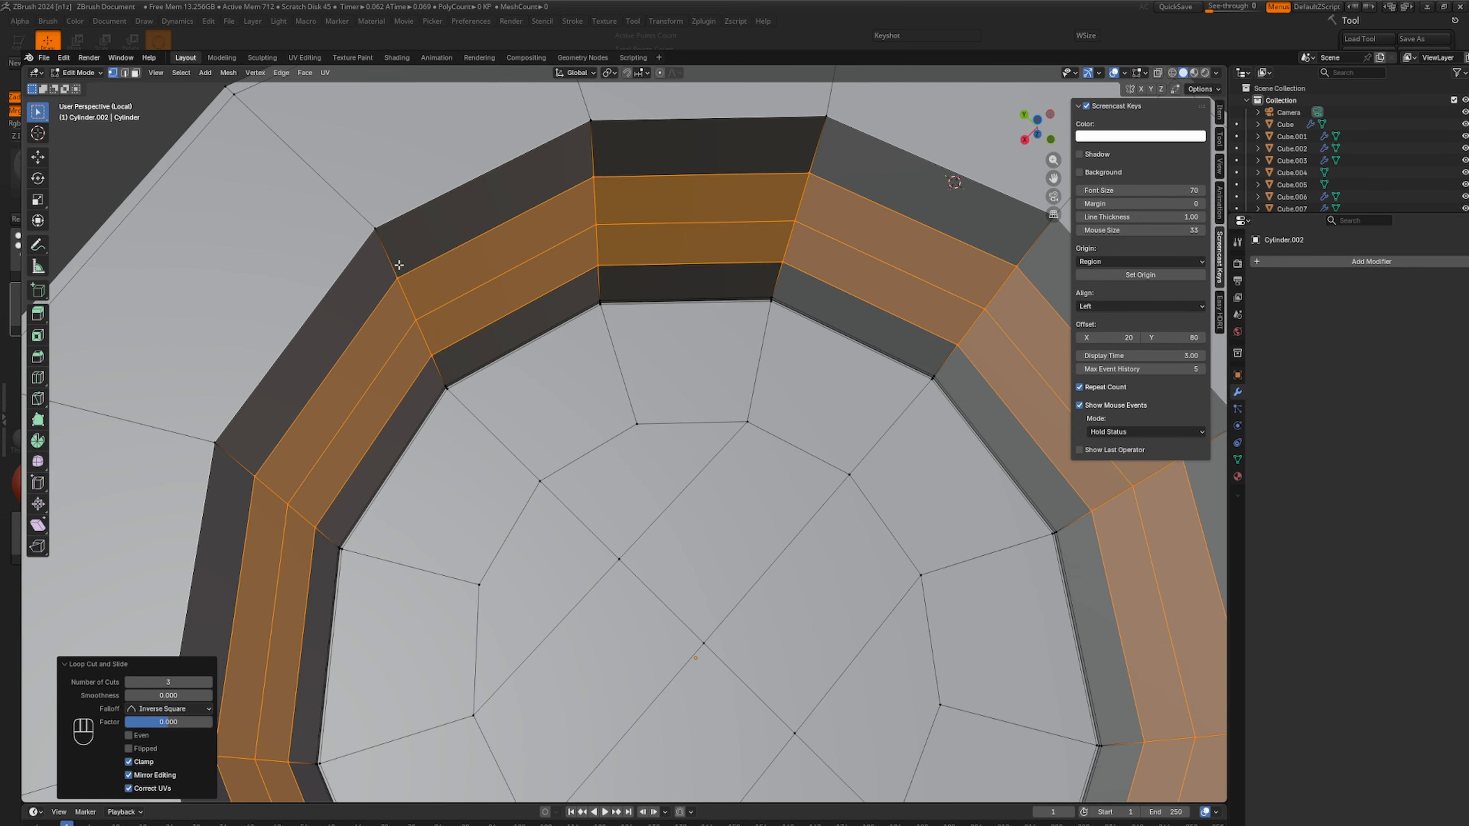
# Add loop cuts tight to both sides of the recess's lower rim, with factor 0.923 on the wall and 0.975 on the underside.
pyautogui.hotkey('ctrl', 'r')
pyautogui.click(387, 249)
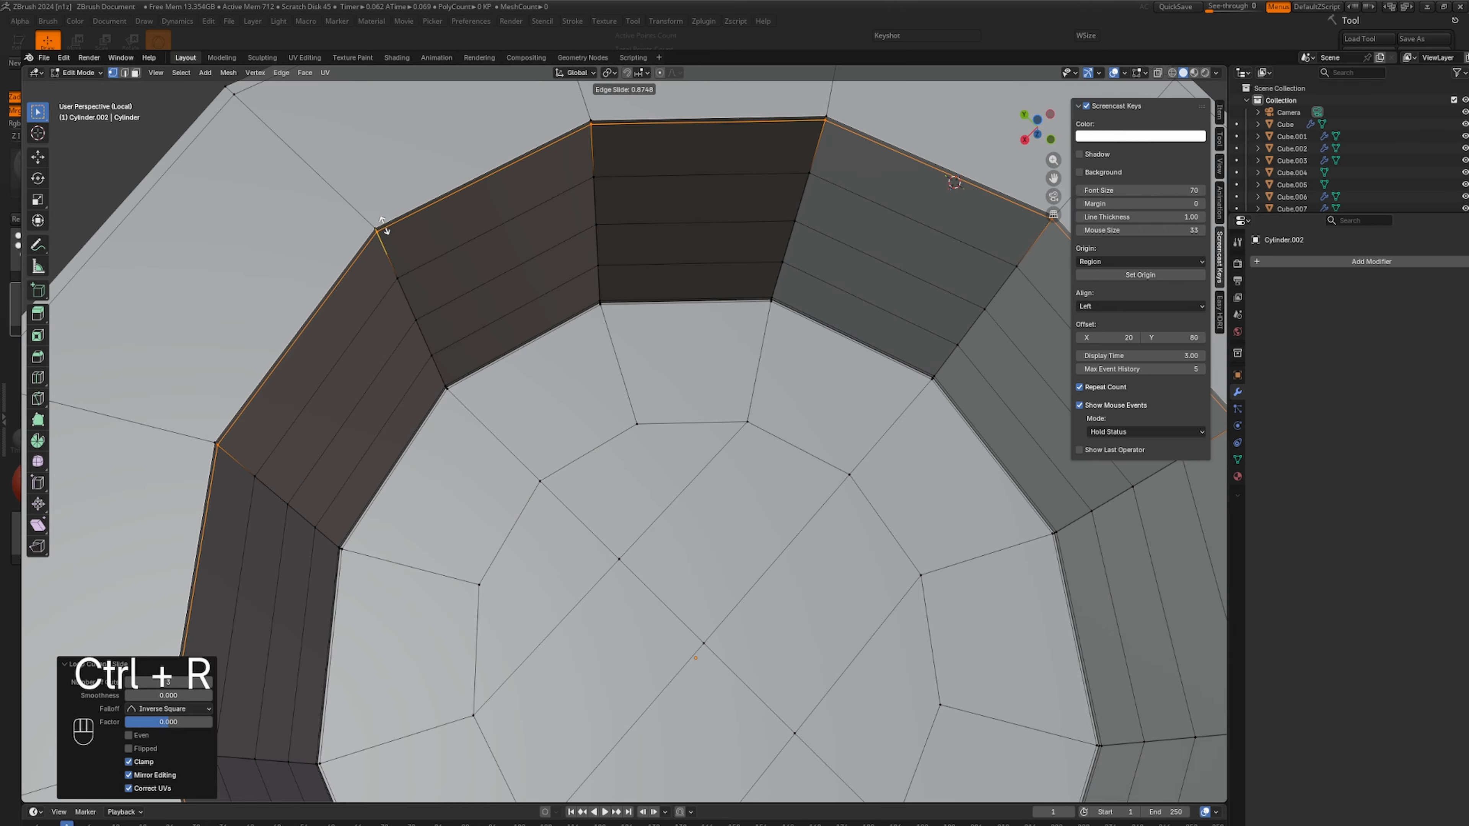
pyautogui.click(371, 217)
pyautogui.hotkey('ctrl', 'r')
pyautogui.click(373, 220)
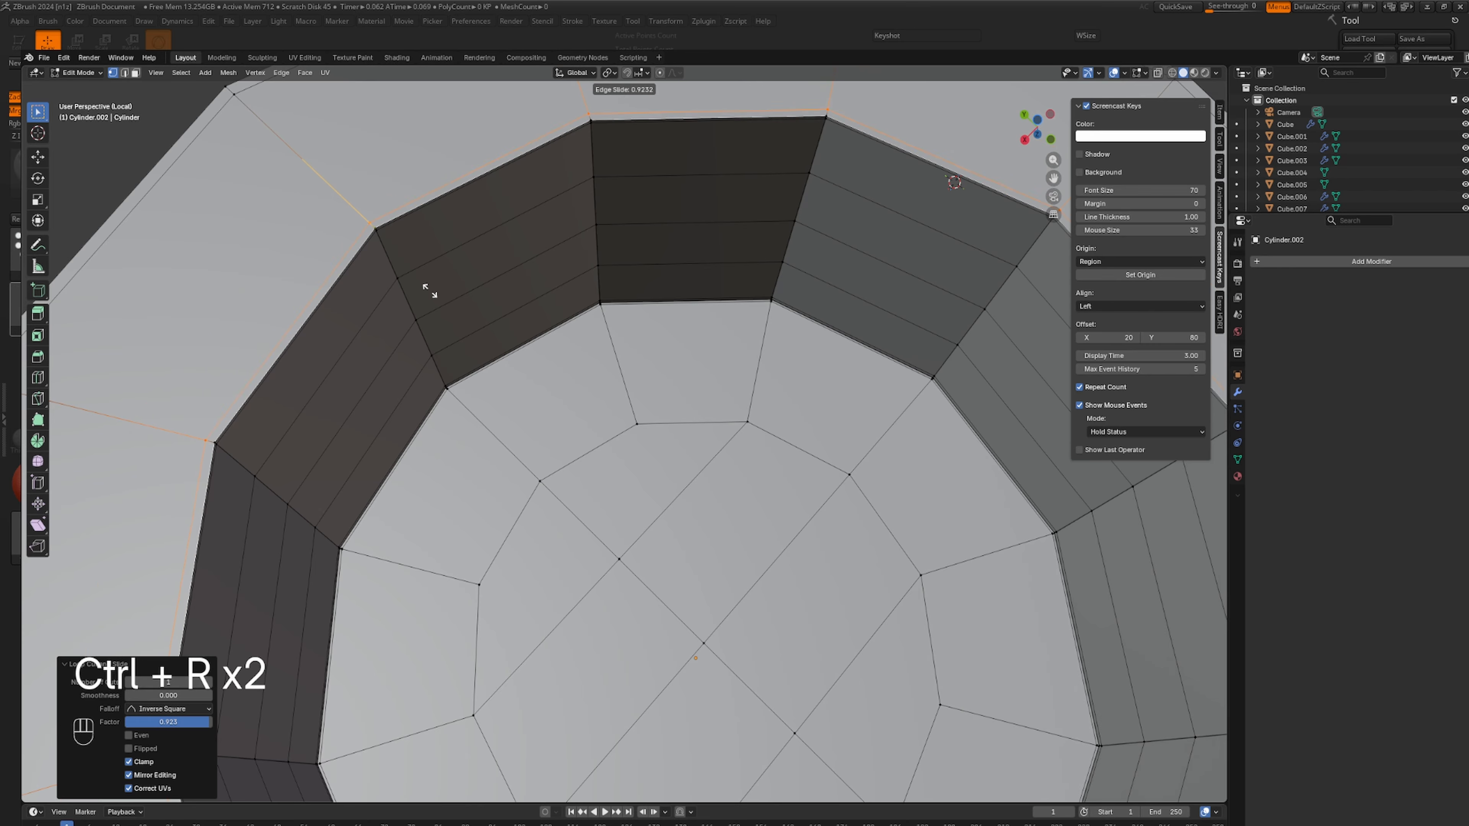
pyautogui.click(429, 288)
pyautogui.press('r')
pyautogui.rightClick(345, 200)
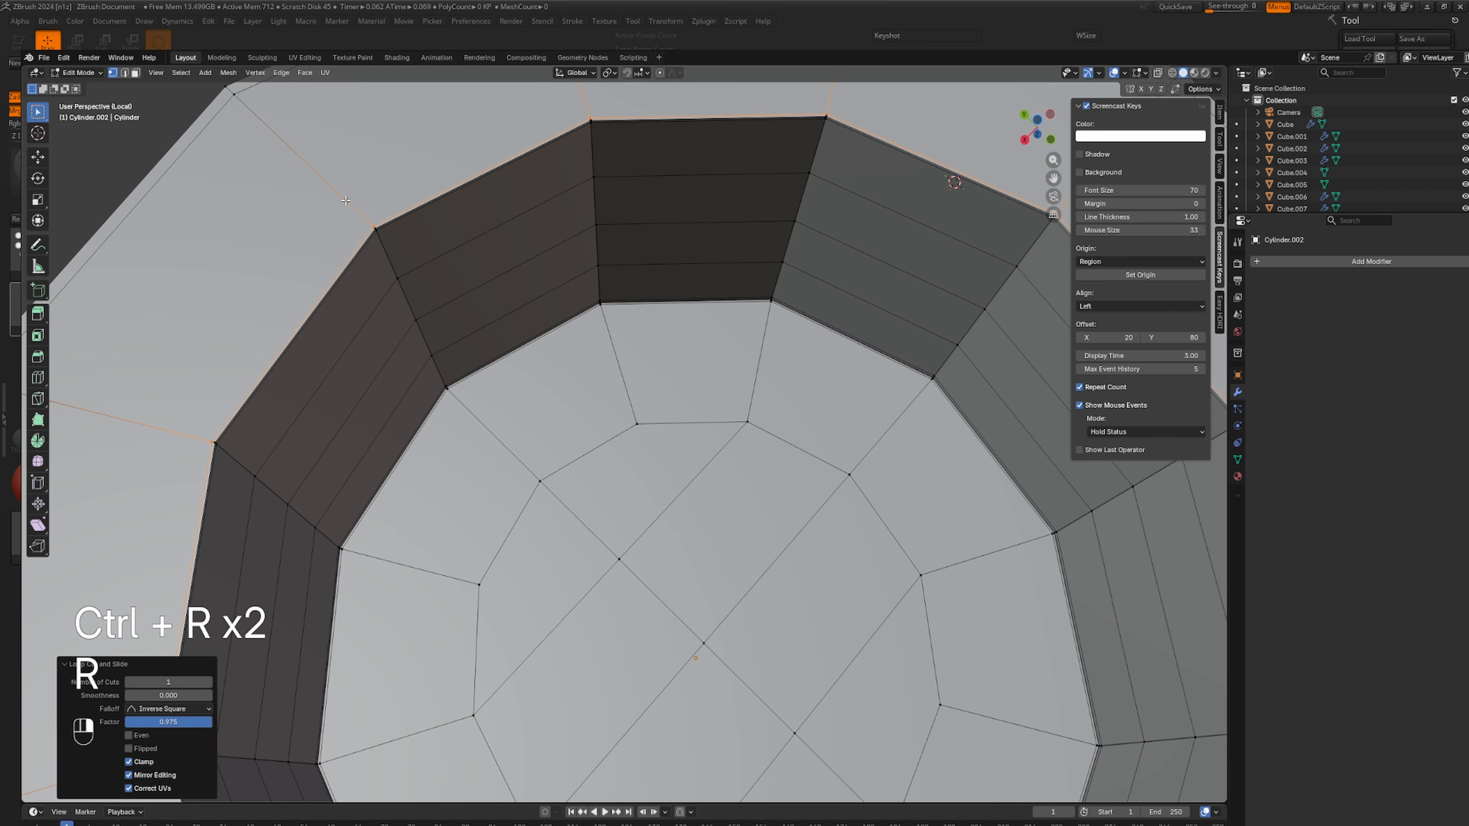
# Add three evenly spaced loop cuts around the cap's flat underside ring.
pyautogui.hotkey('ctrl', 'r')
pyautogui.scroll(2, 341, 190)
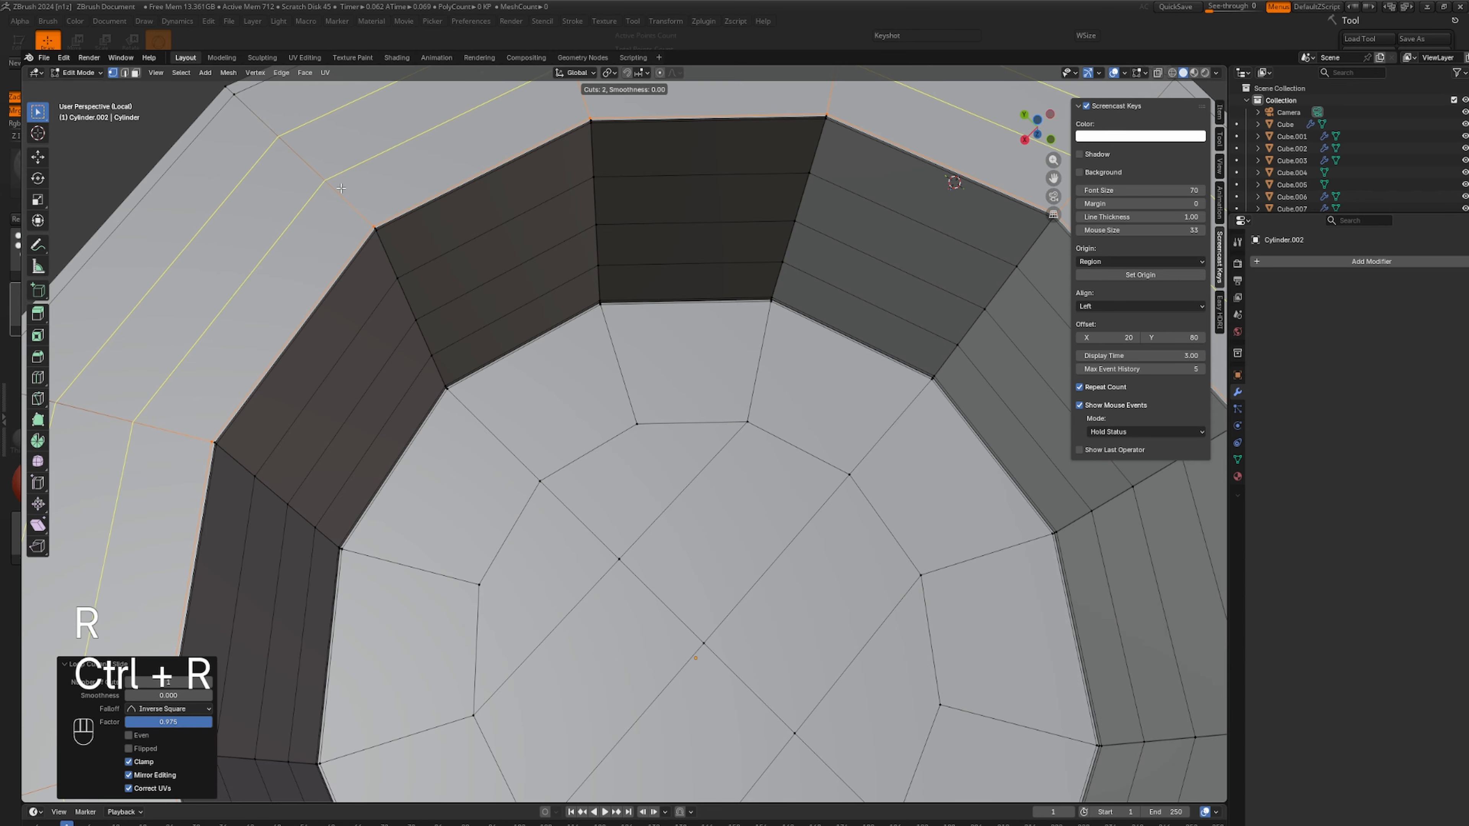
pyautogui.click(341, 189)
pyautogui.rightClick(341, 189)
# Add a loop cut around the cone's sloped sides, slid down close to the base edge.
pyautogui.scroll(-4, 341, 190)
pyautogui.moveTo(471, 309); pyautogui.dragTo(521, 432, button='middle')
pyautogui.keyDown('shift'); pyautogui.moveTo(691, 448); pyautogui.dragTo(545, 445, button='middle'); pyautogui.keyUp('shift')
pyautogui.scroll(3, 615, 376)
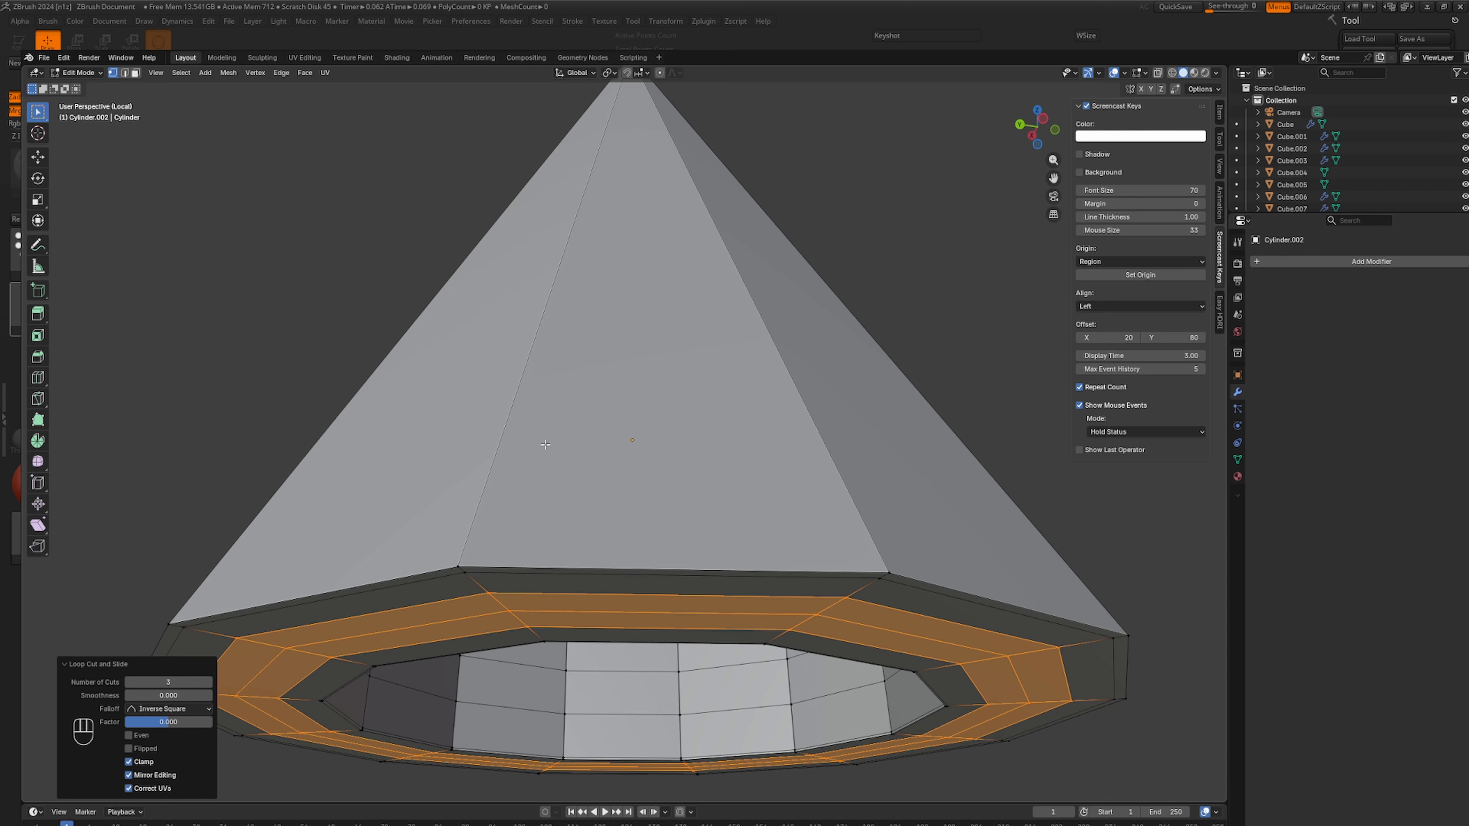
pyautogui.hotkey('ctrl', 'r')
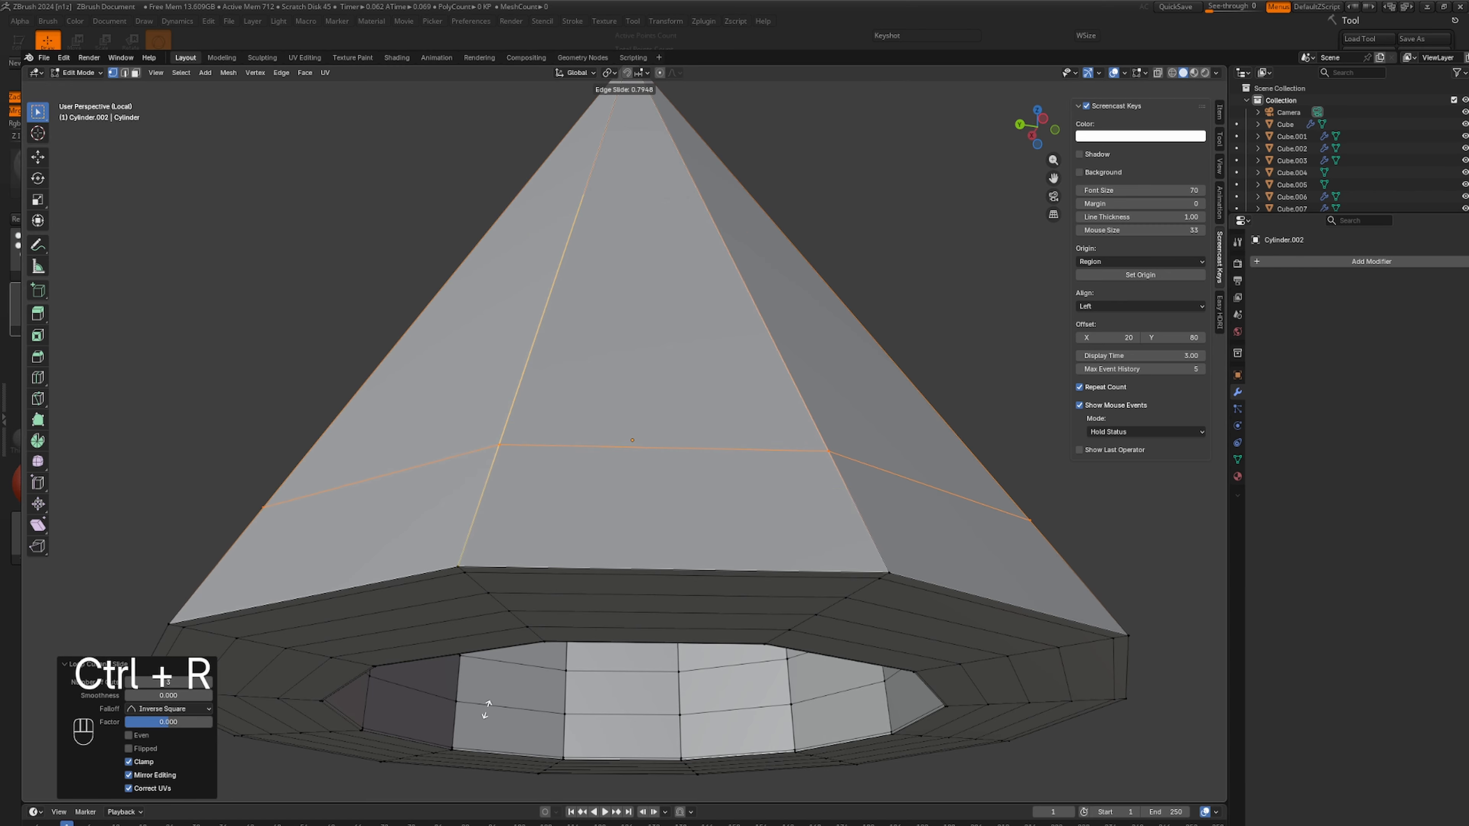
pyautogui.click(488, 723)
pyautogui.click(498, 767)
# Add six evenly spaced loop cuts along the height of the cone's sloped sides.
pyautogui.moveTo(499, 767); pyautogui.dragTo(690, 538, button='middle')
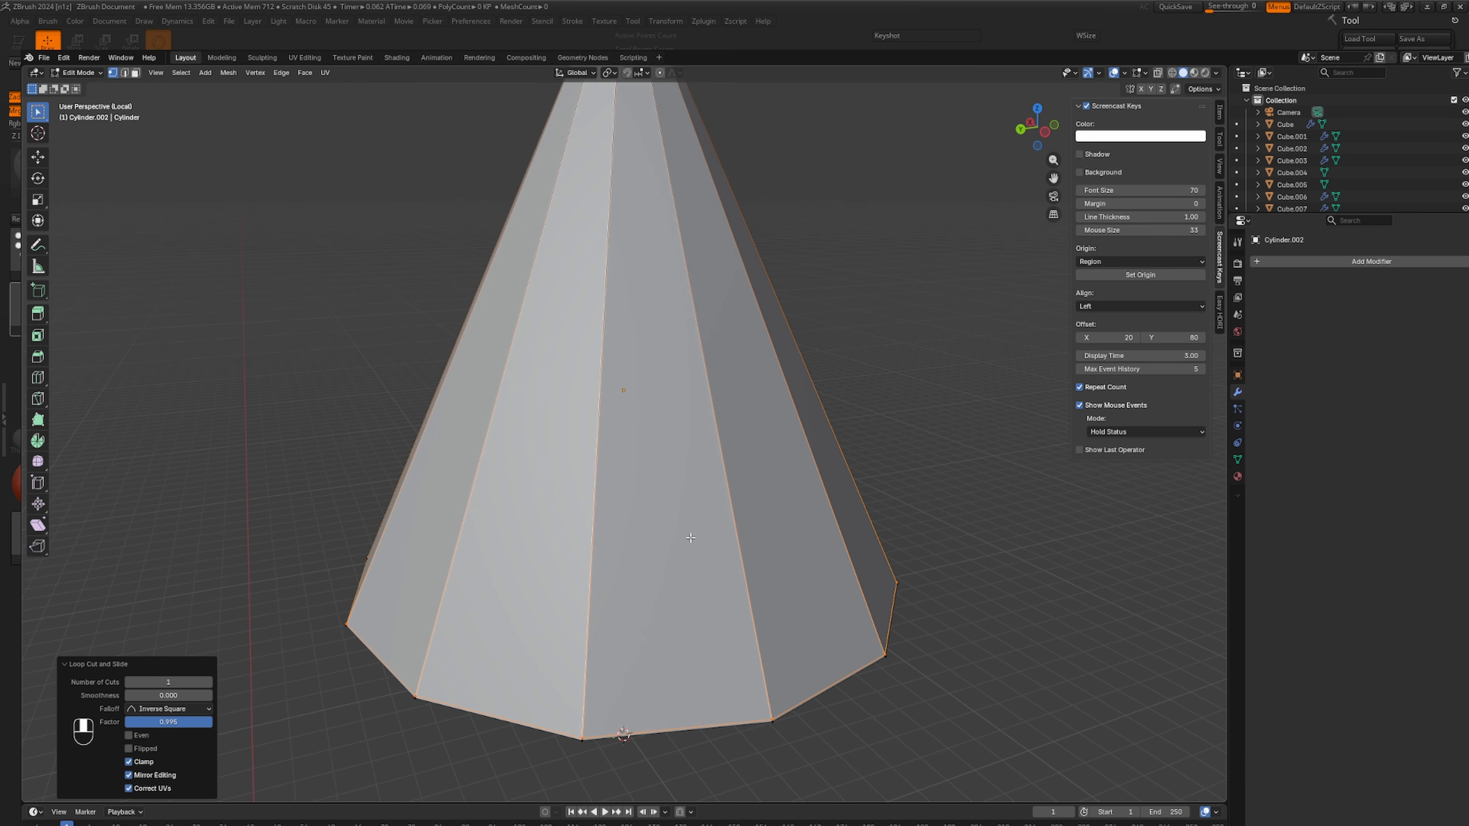
pyautogui.hotkey('ctrl', 'r')
pyautogui.scroll(4, 592, 450)
pyautogui.click(592, 451)
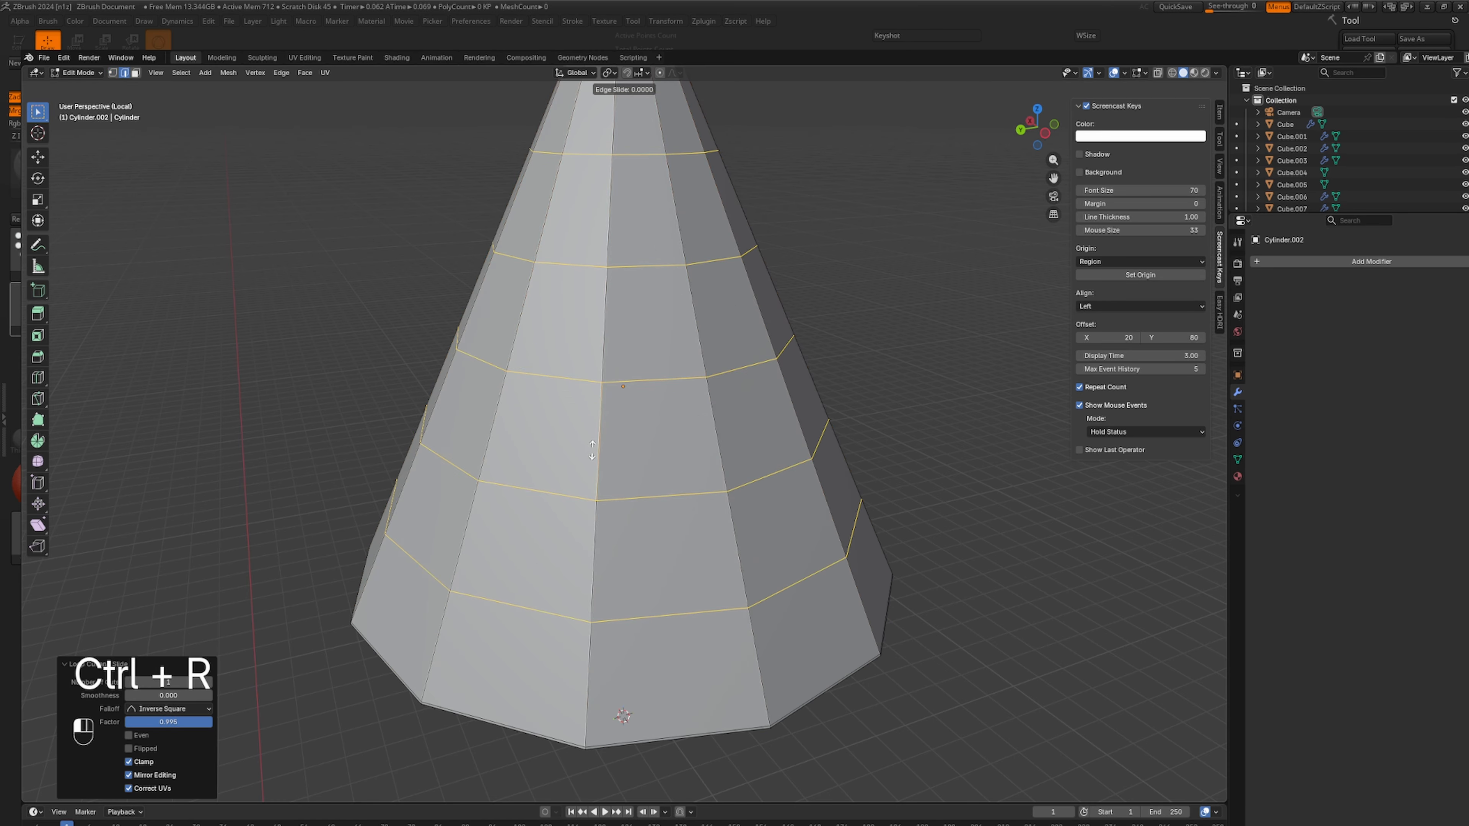
pyautogui.click(591, 450)
# Add a loop cut around the cone's uppermost section, slid up close to the flat tip's edge.
pyautogui.keyDown('shift'); pyautogui.moveTo(914, 313); pyautogui.dragTo(909, 653, button='middle'); pyautogui.keyUp('shift')
pyautogui.scroll(4, 717, 421)
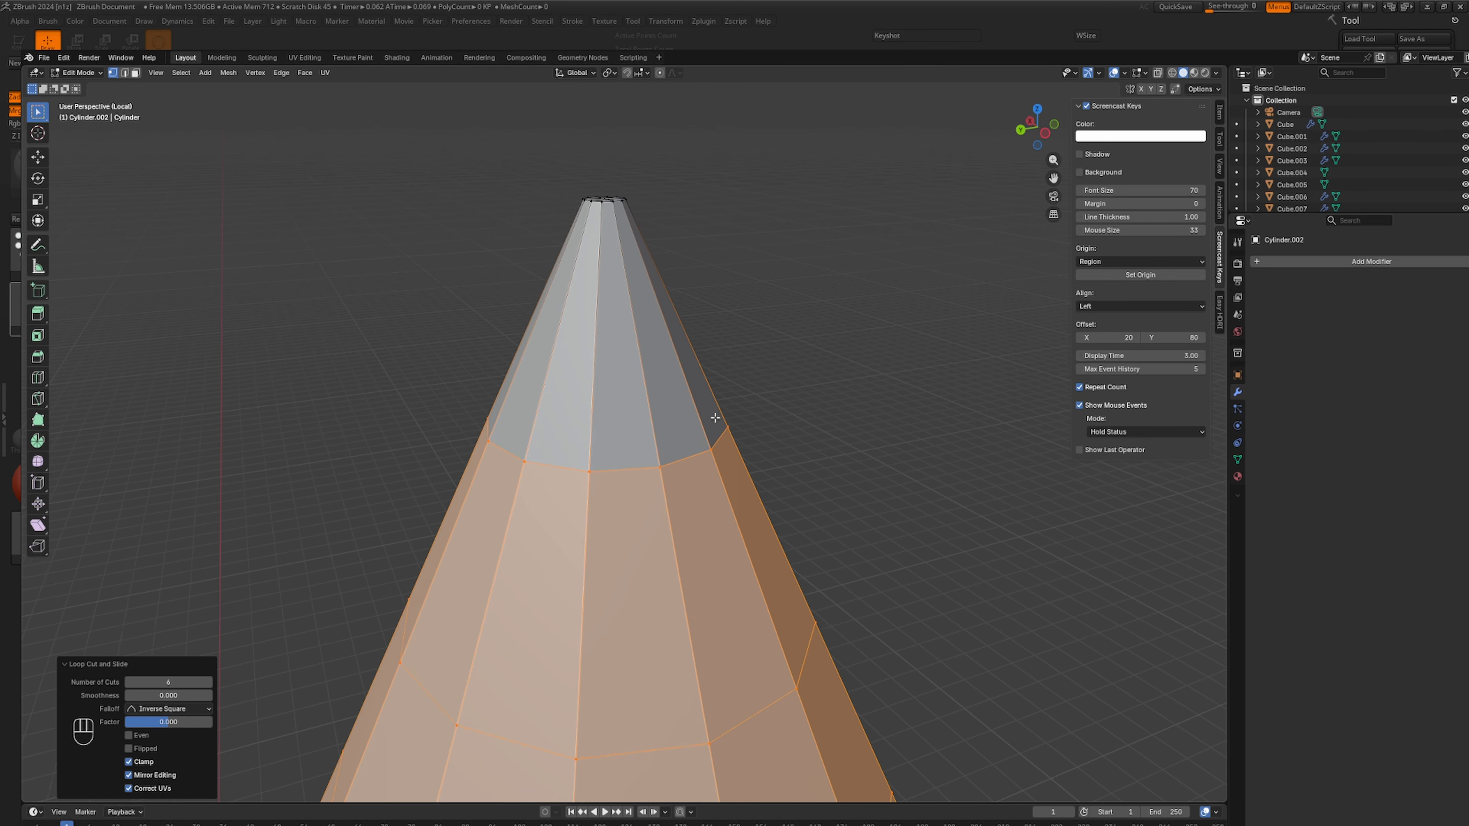
pyautogui.keyDown('shift'); pyautogui.moveTo(715, 417); pyautogui.dragTo(718, 589, button='middle'); pyautogui.keyUp('shift')
pyautogui.moveTo(701, 442)
pyautogui.mouseDown(button='middle')
pyautogui.moveTo(698, 464)
pyautogui.moveTo(701, 437)
pyautogui.mouseUp(button='middle')
pyautogui.scroll(4, 623, 436)
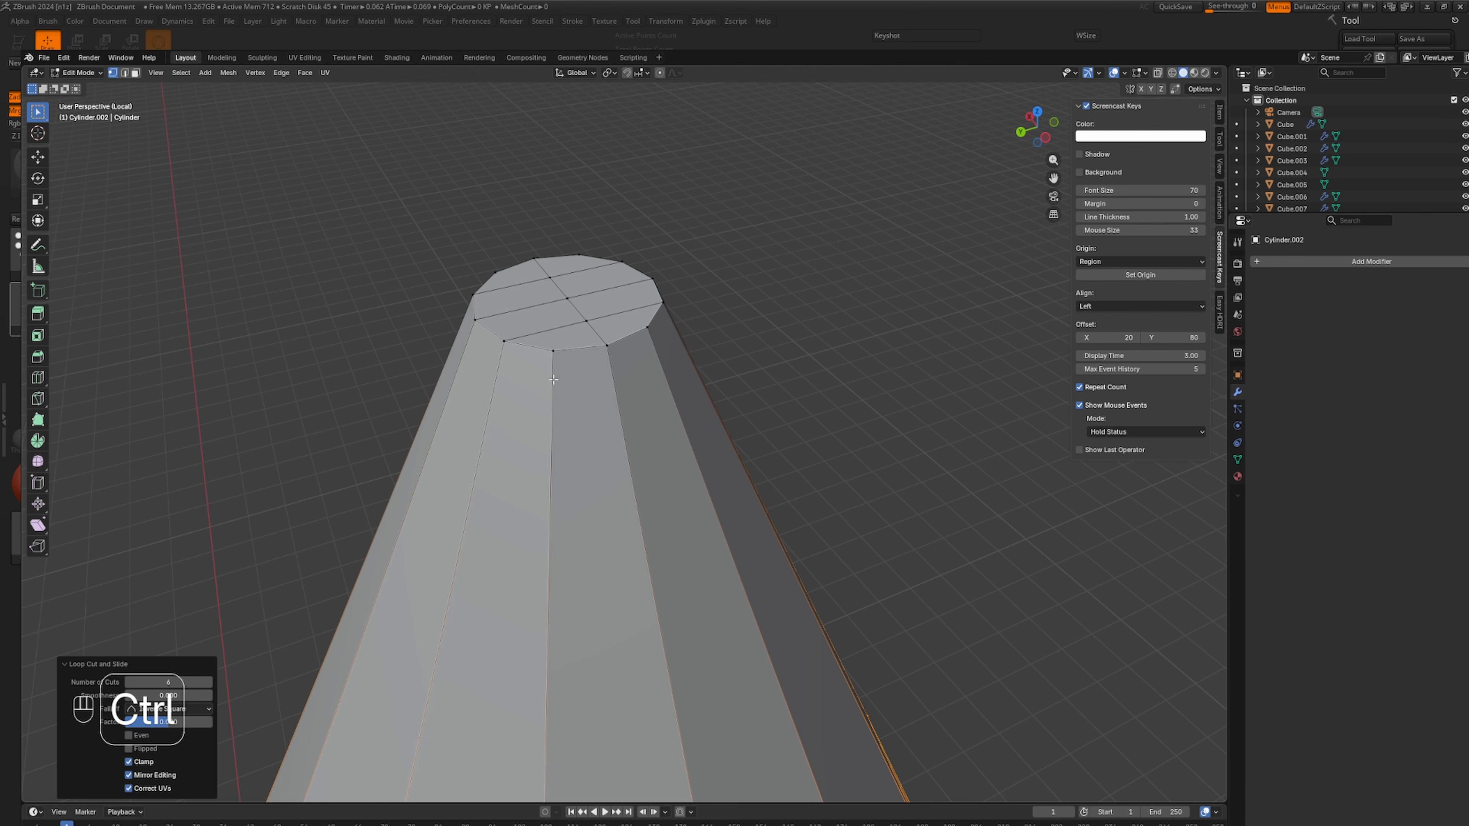
pyautogui.hotkey('ctrl', 'r')
pyautogui.click(584, 550)
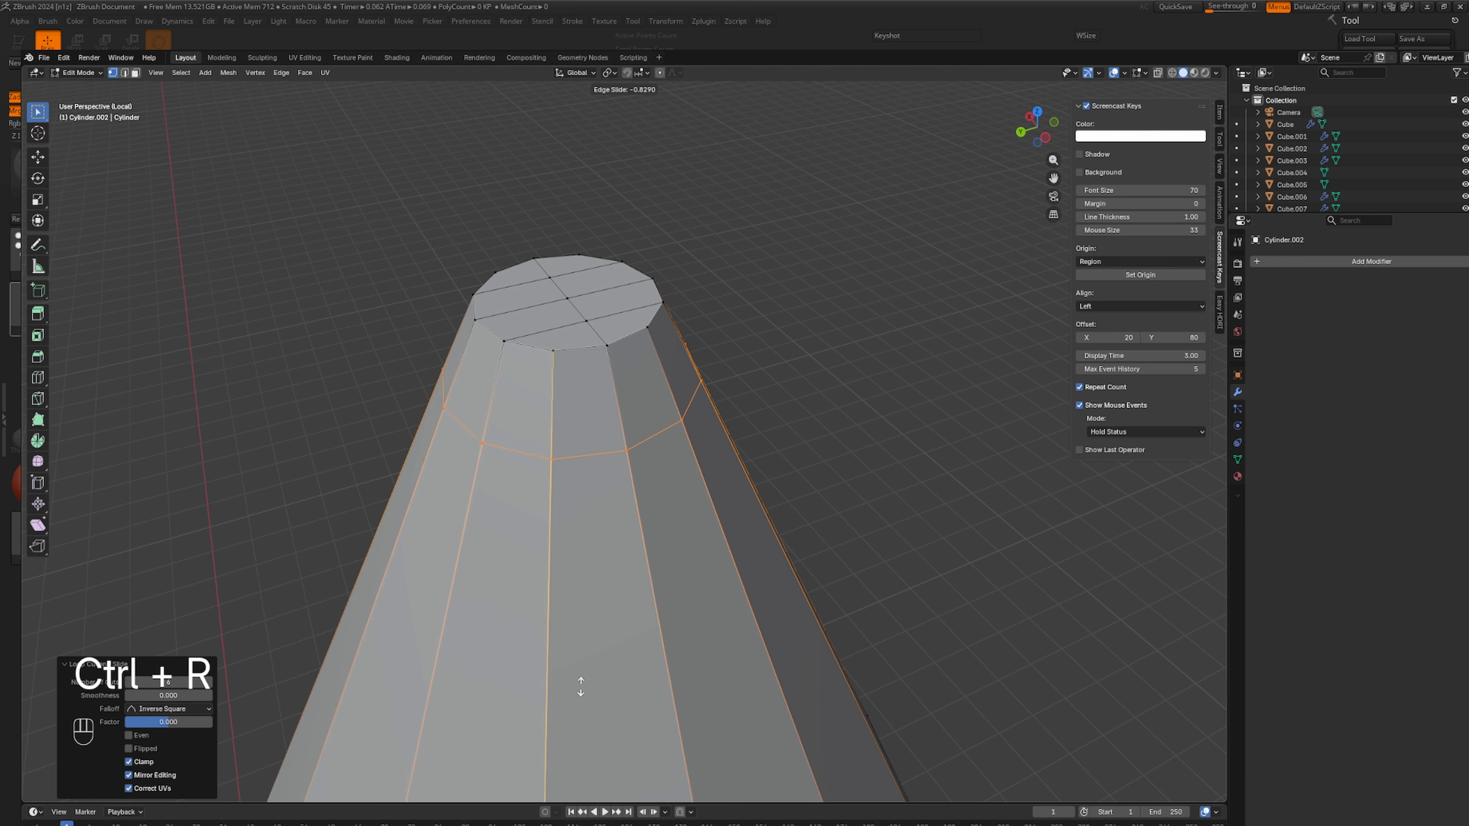
pyautogui.click(590, 608)
# Delete all the faces forming the cone's flat tip.
pyautogui.moveTo(591, 607); pyautogui.dragTo(711, 553, button='middle')
pyautogui.press('3')
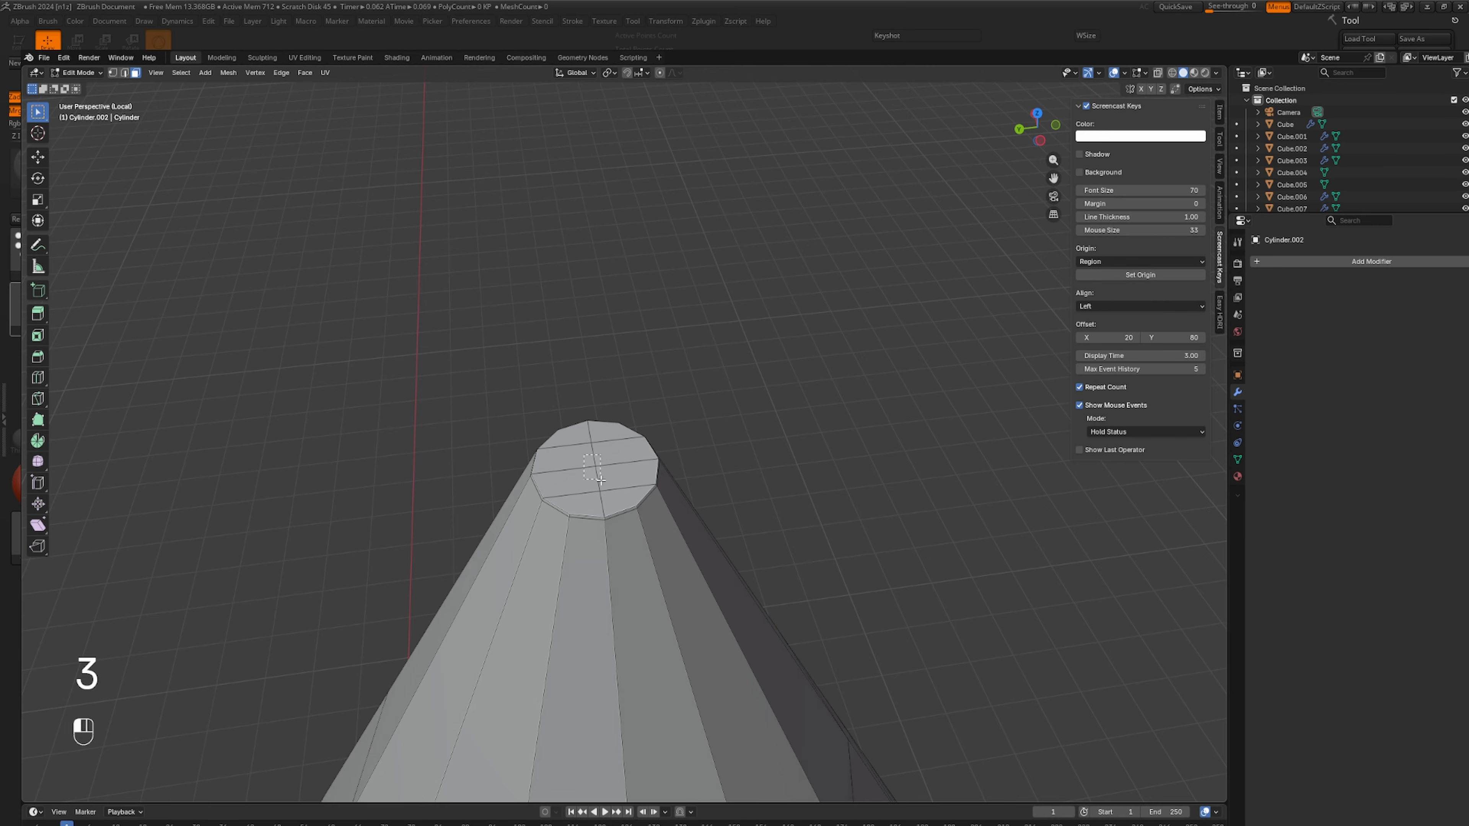
pyautogui.moveTo(601, 480); pyautogui.dragTo(614, 496)
pyautogui.keyDown('shift'); pyautogui.click(586, 443); pyautogui.keyUp('shift')
pyautogui.keyDown('shift'); pyautogui.click(603, 431); pyautogui.keyUp('shift')
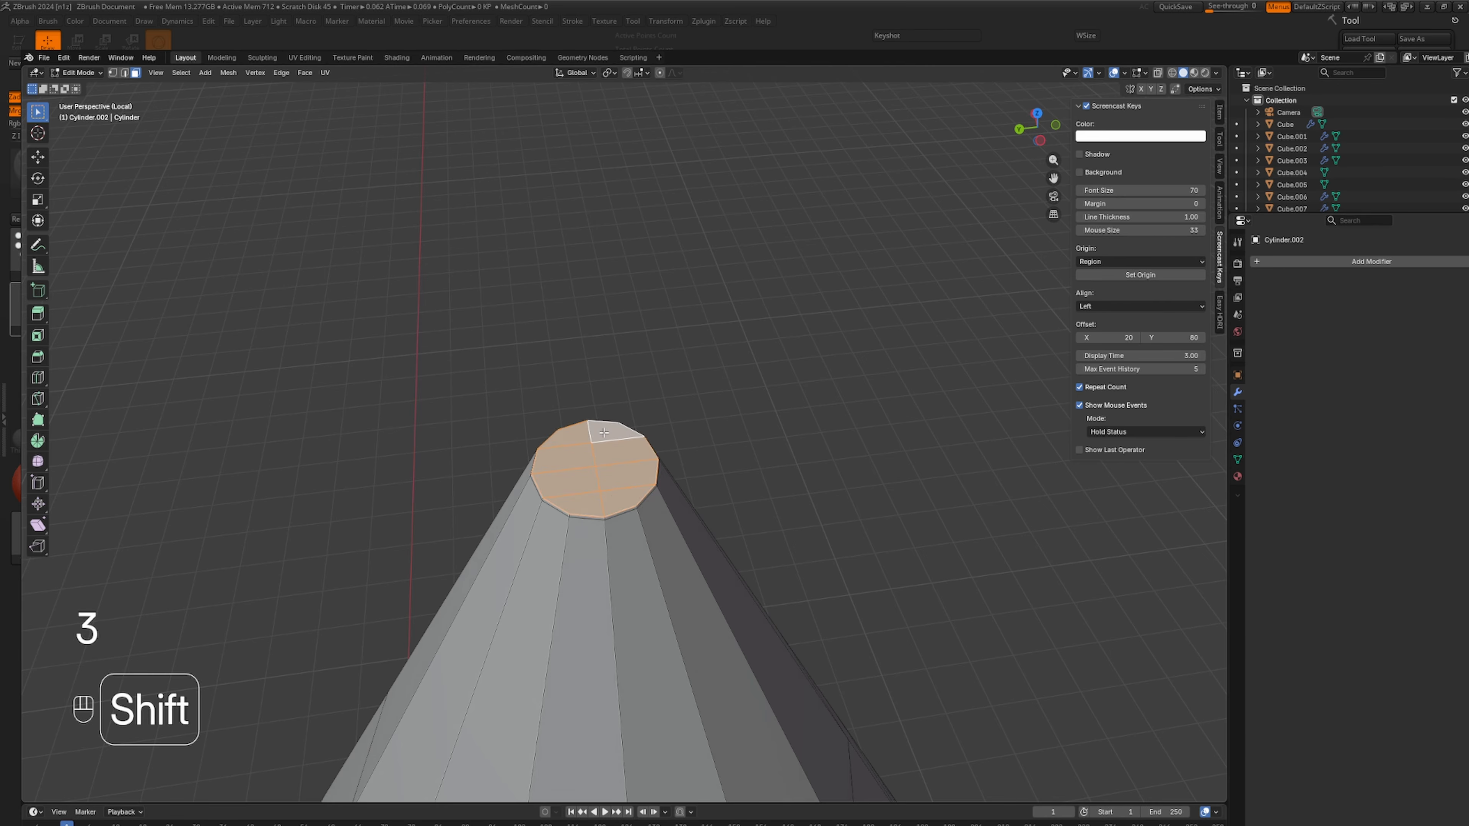
pyautogui.press('Delete')
pyautogui.click(603, 432)
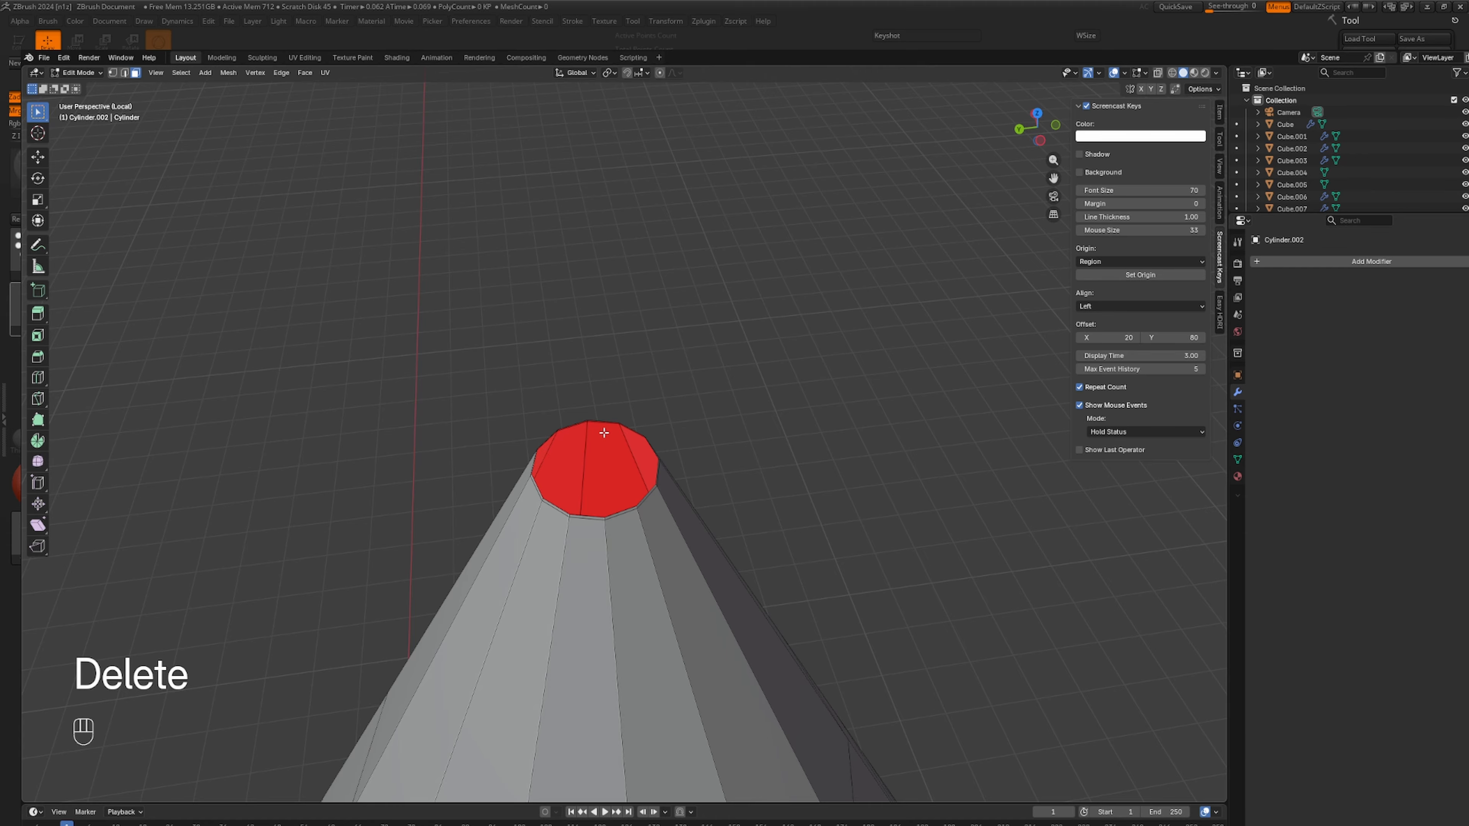
# Extrude the tip's open edge loop inward three times, scaling the first ring to 0.944 and the second to 0.852.
pyautogui.press('2')
pyautogui.keyDown('alt'); pyautogui.keyDown('shift'); pyautogui.click(594, 516); pyautogui.keyUp('shift'); pyautogui.keyUp('alt')
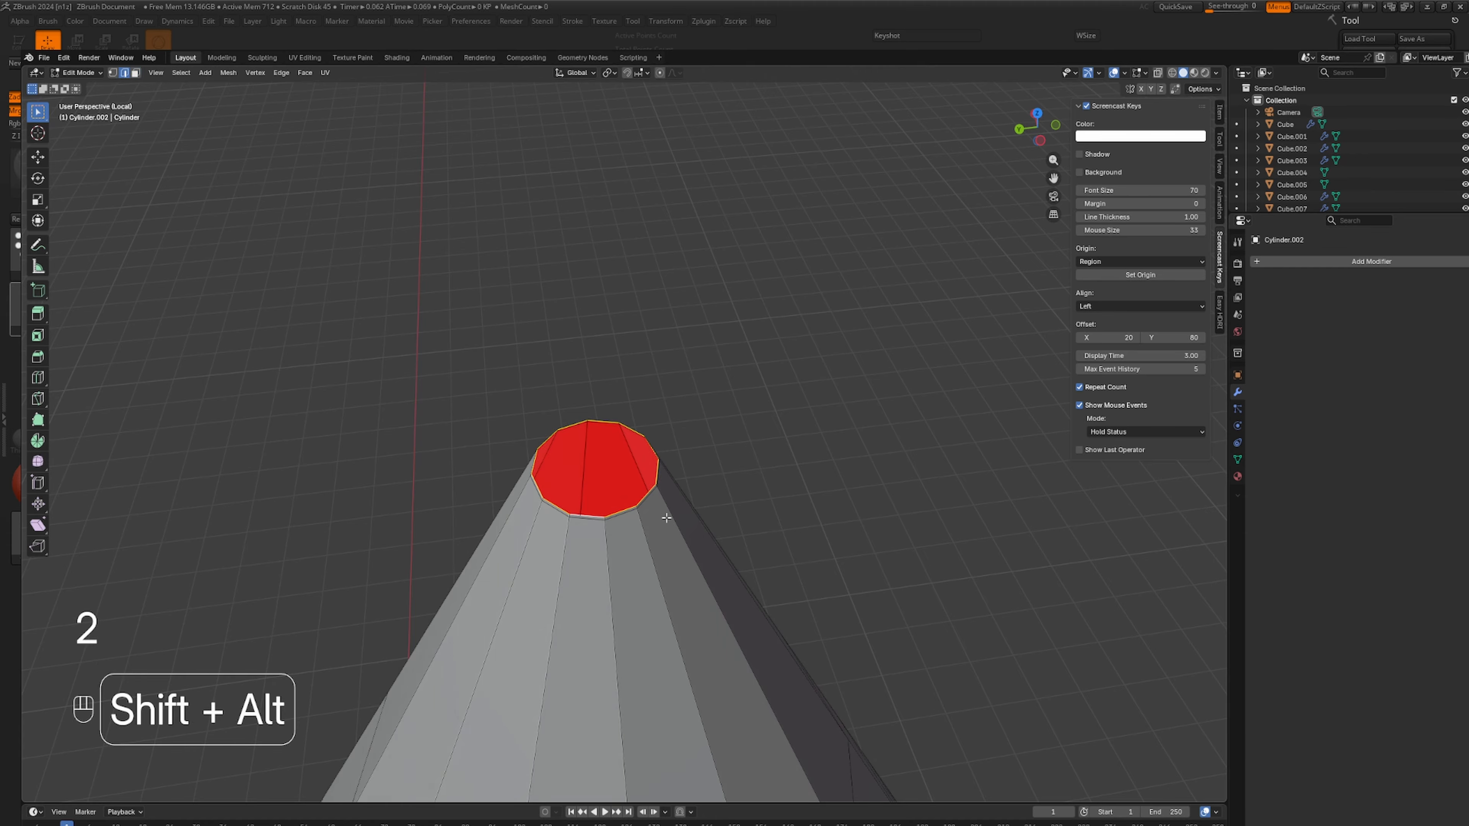
pyautogui.press('e')
pyautogui.press('s')
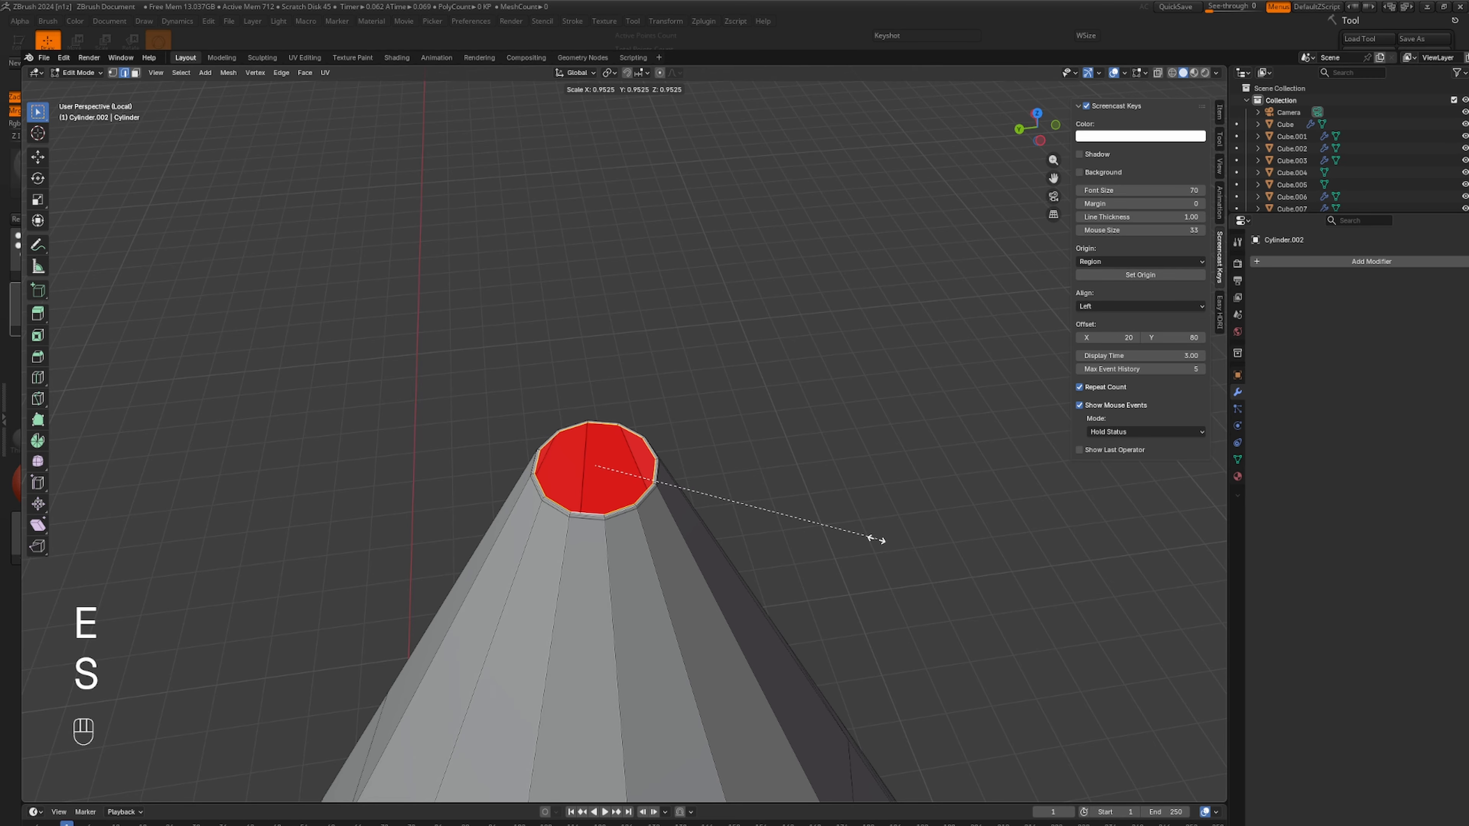
pyautogui.click(873, 537)
pyautogui.press('e')
pyautogui.press('s')
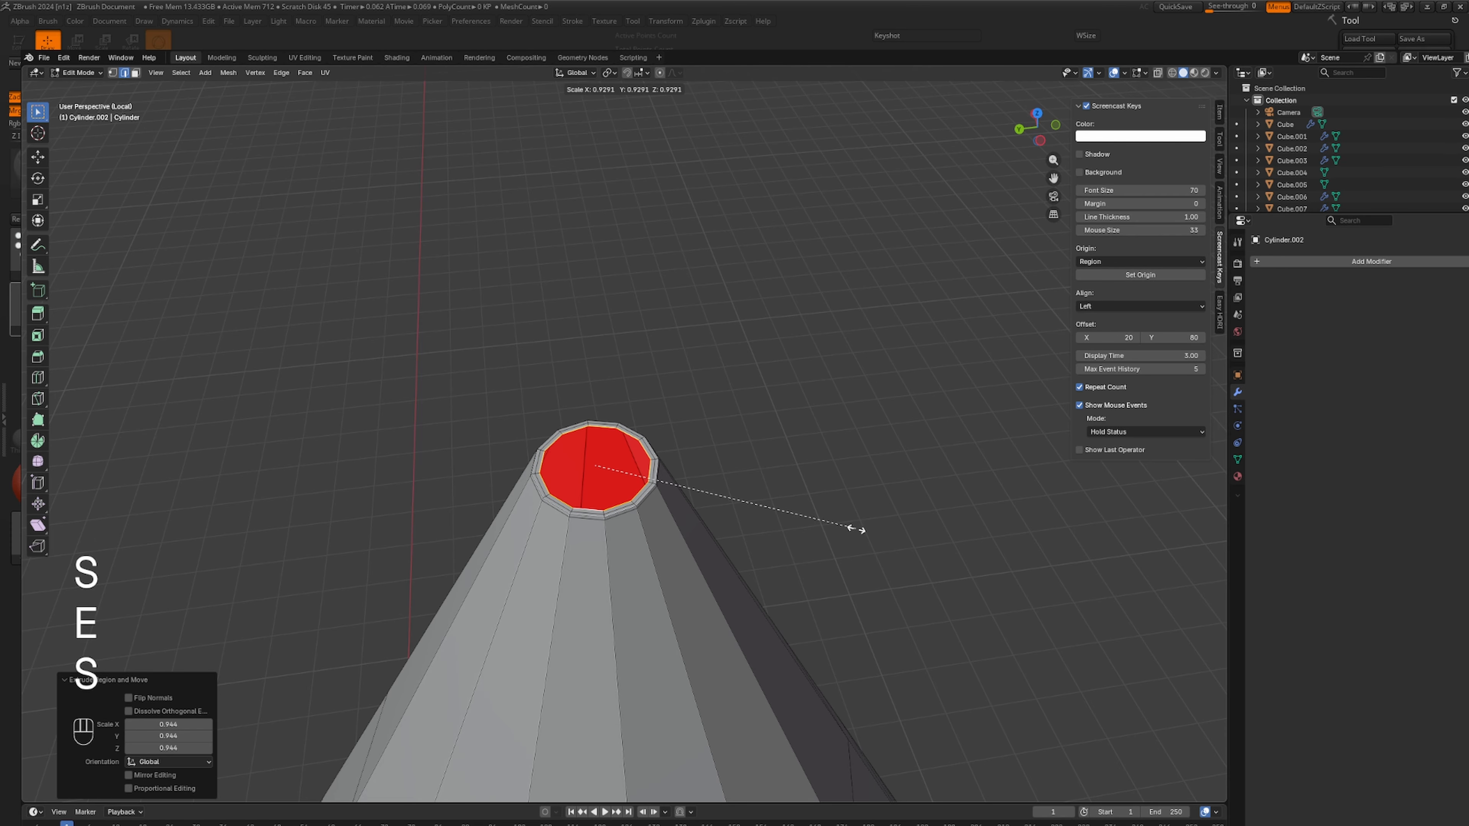
pyautogui.click(833, 518)
pyautogui.press('e')
pyautogui.press('s')
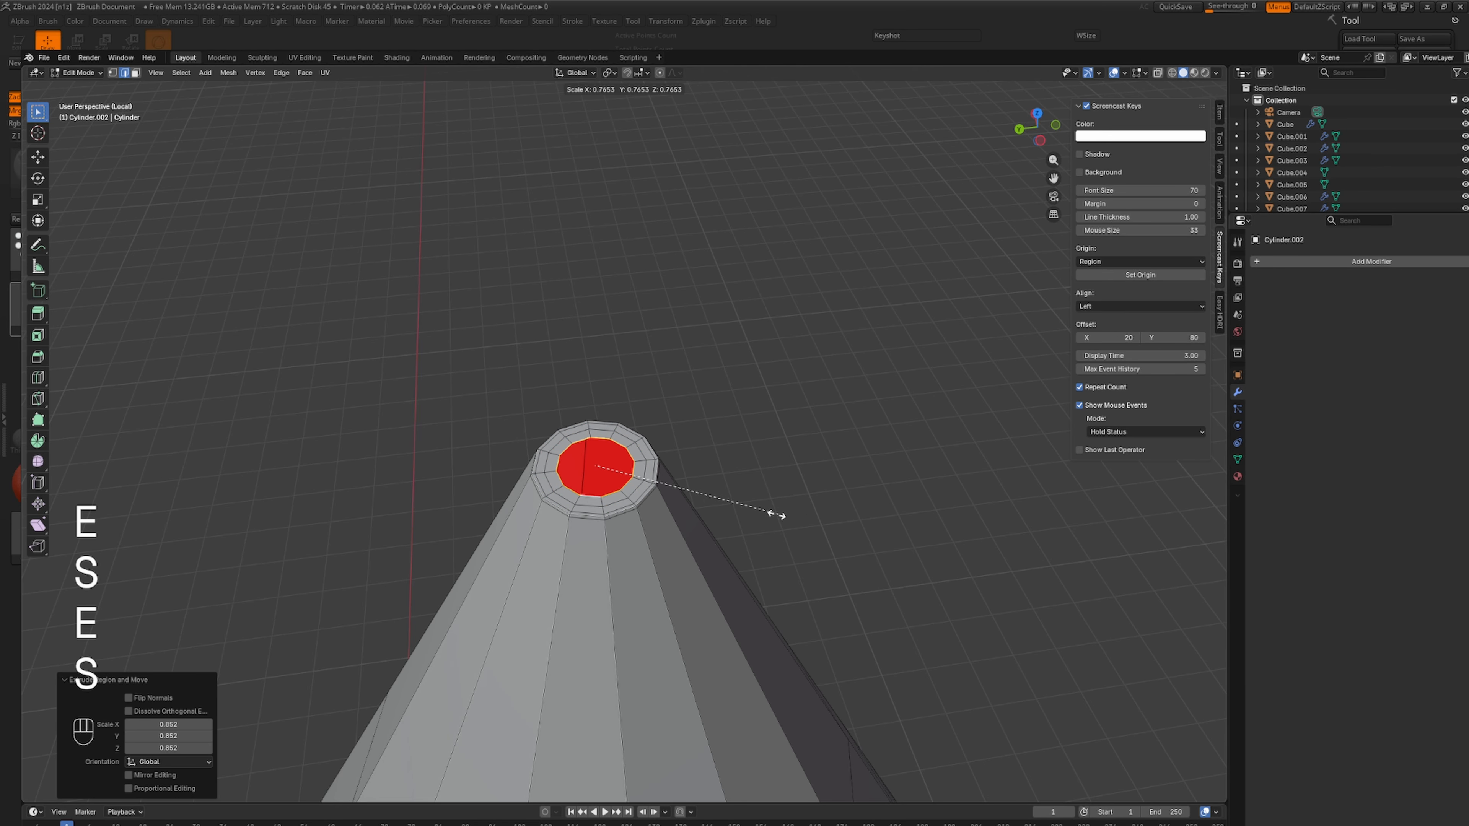
pyautogui.click(750, 512)
# Fill the remaining tip opening with a face and split it into quarters by connecting opposite vertices.
pyautogui.press('f')
pyautogui.moveTo(751, 509); pyautogui.dragTo(766, 372, button='middle')
pyautogui.scroll(3, 715, 583)
pyautogui.scroll(3, 711, 422)
pyautogui.scroll(5, 616, 492)
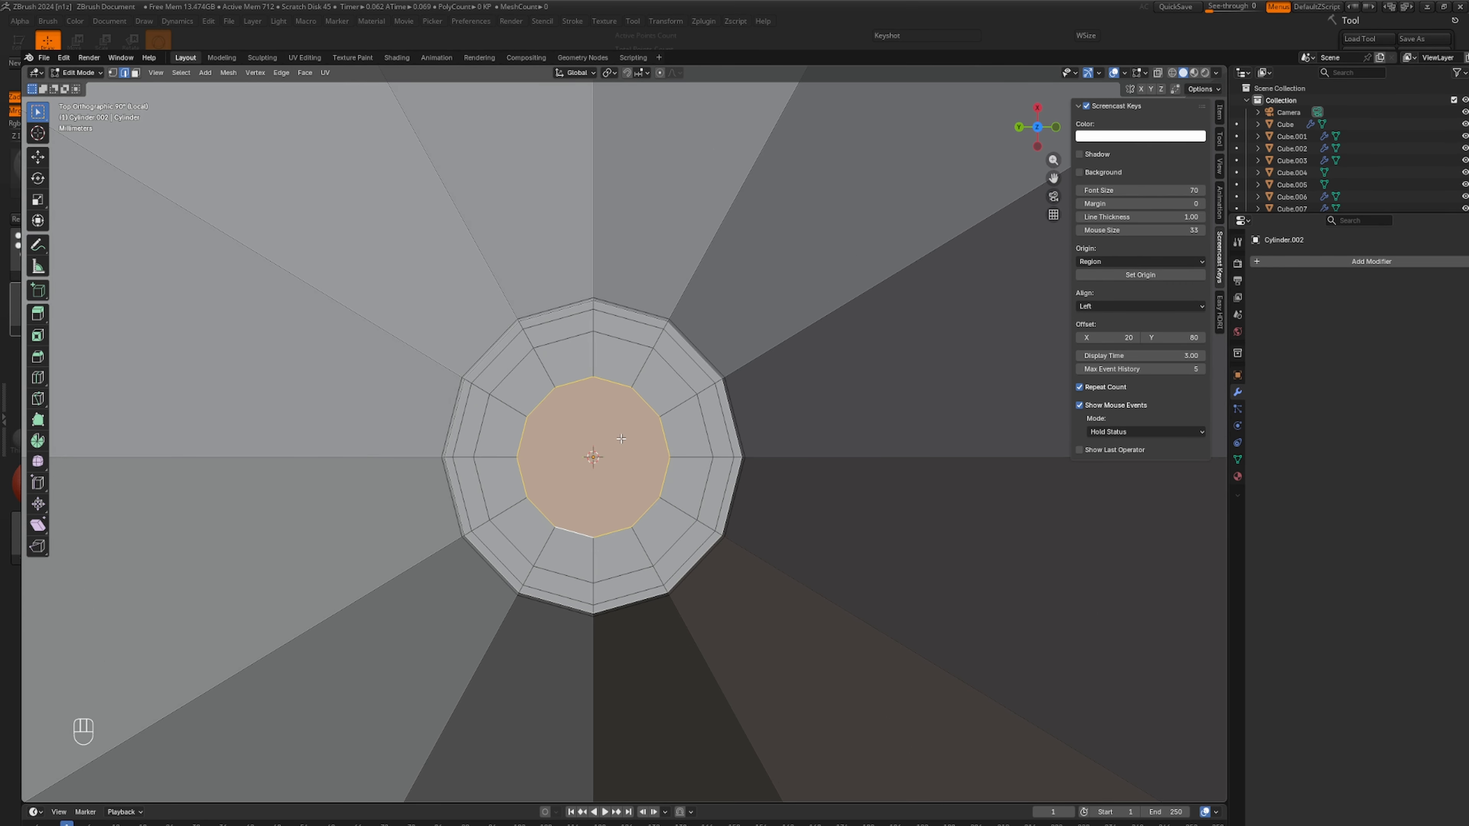
pyautogui.press('1')
pyautogui.click(593, 378)
pyautogui.keyDown('shift'); pyautogui.click(600, 530); pyautogui.keyUp('shift')
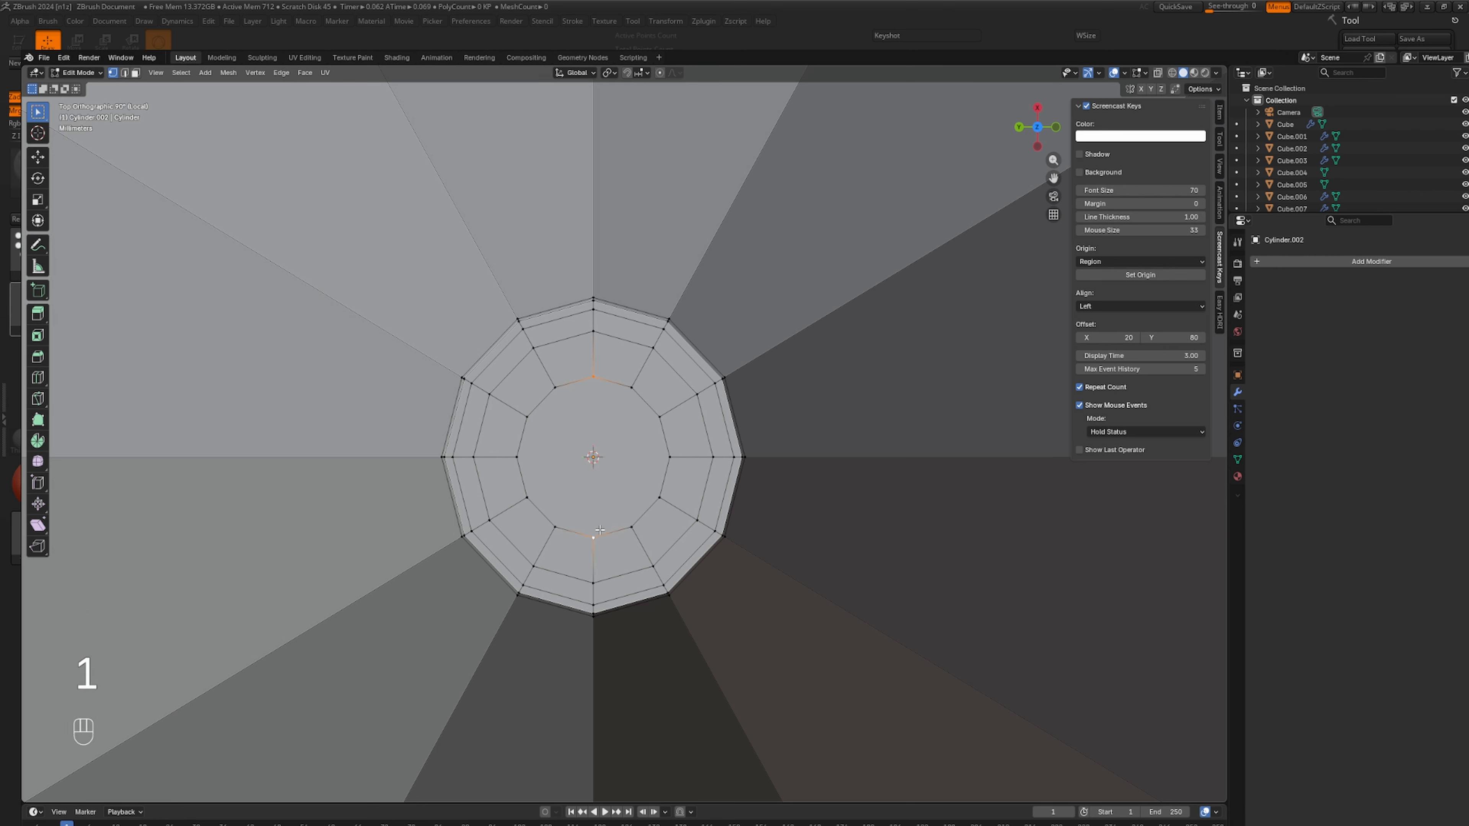
pyautogui.press('j')
pyautogui.click(517, 457)
pyautogui.keyDown('shift'); pyautogui.click(678, 455); pyautogui.keyUp('shift')
# Connect the vertex pairs above and below the tip's horizontal centre edge to add two parallel edges.
pyautogui.click(526, 415)
pyautogui.press('j')
pyautogui.click(526, 497)
pyautogui.keyDown('shift'); pyautogui.click(660, 497); pyautogui.keyUp('shift')
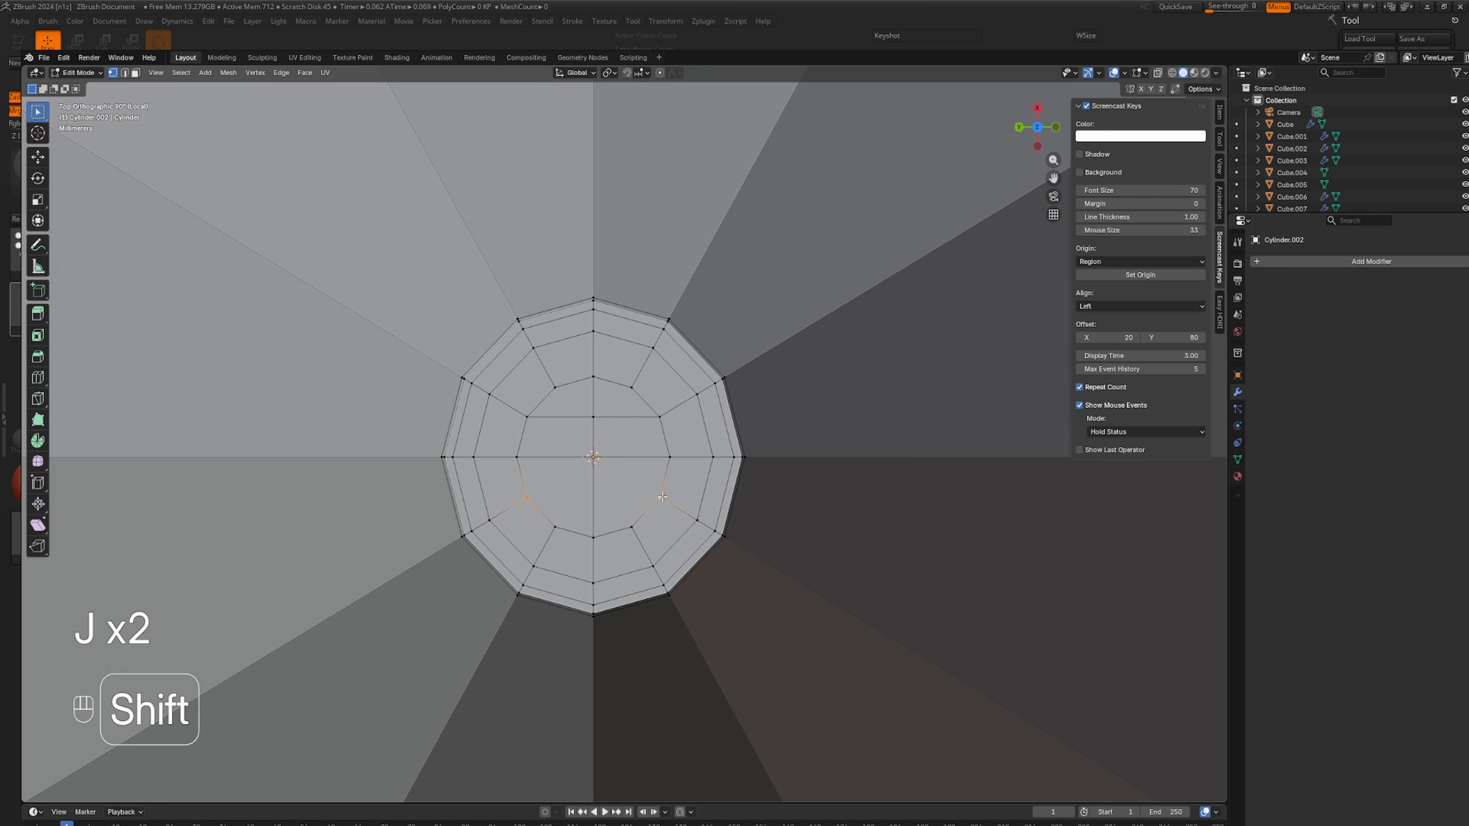
pyautogui.press('j')
# Return to Object Mode and leave the cap's isolated view to show the full chimney.
pyautogui.scroll(-10, 637, 569)
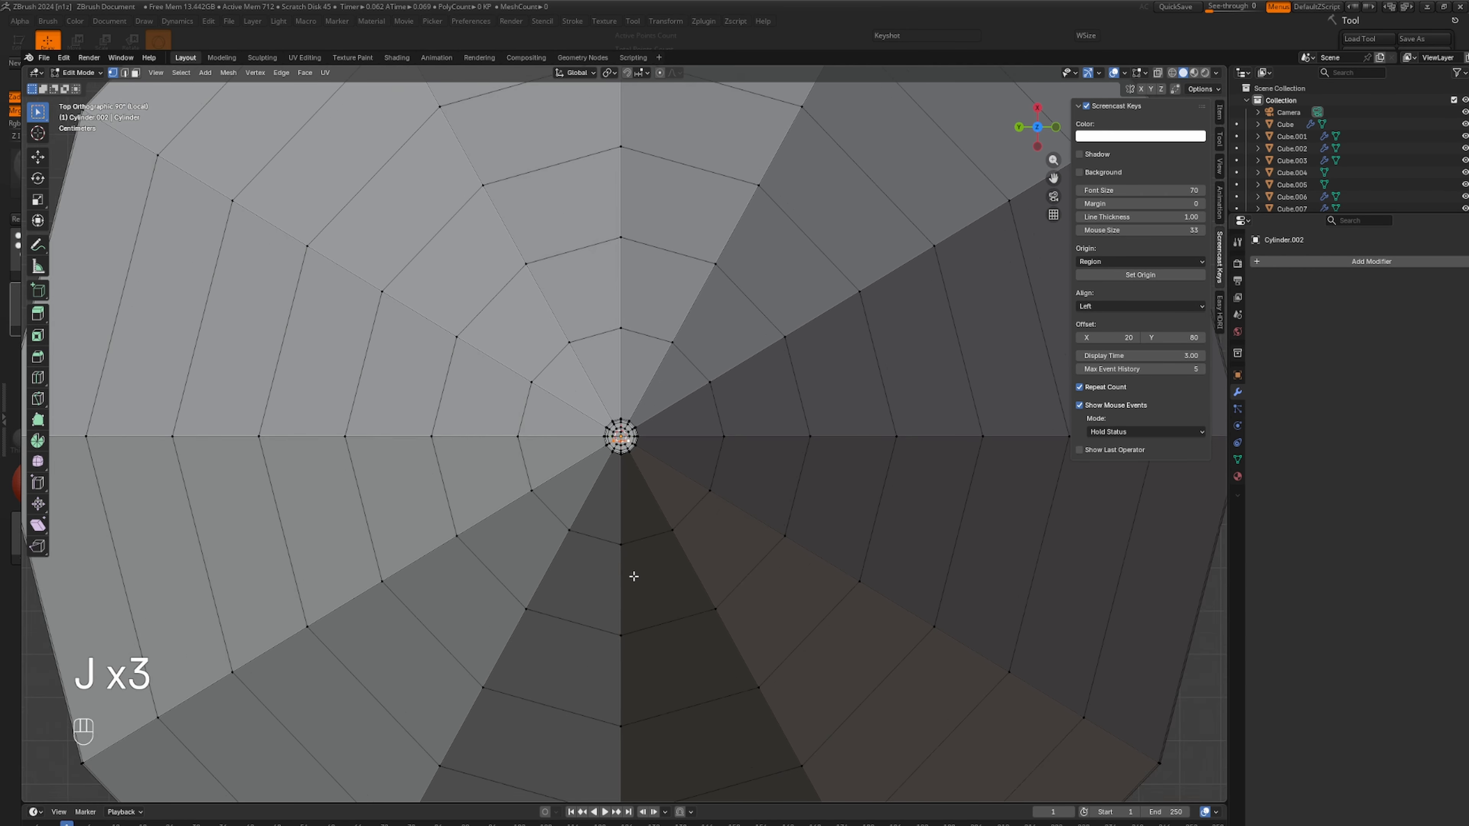
pyautogui.scroll(-3, 636, 588)
pyautogui.moveTo(646, 594); pyautogui.dragTo(671, 440, button='middle')
pyautogui.scroll(3, 668, 469)
pyautogui.press('Tab')
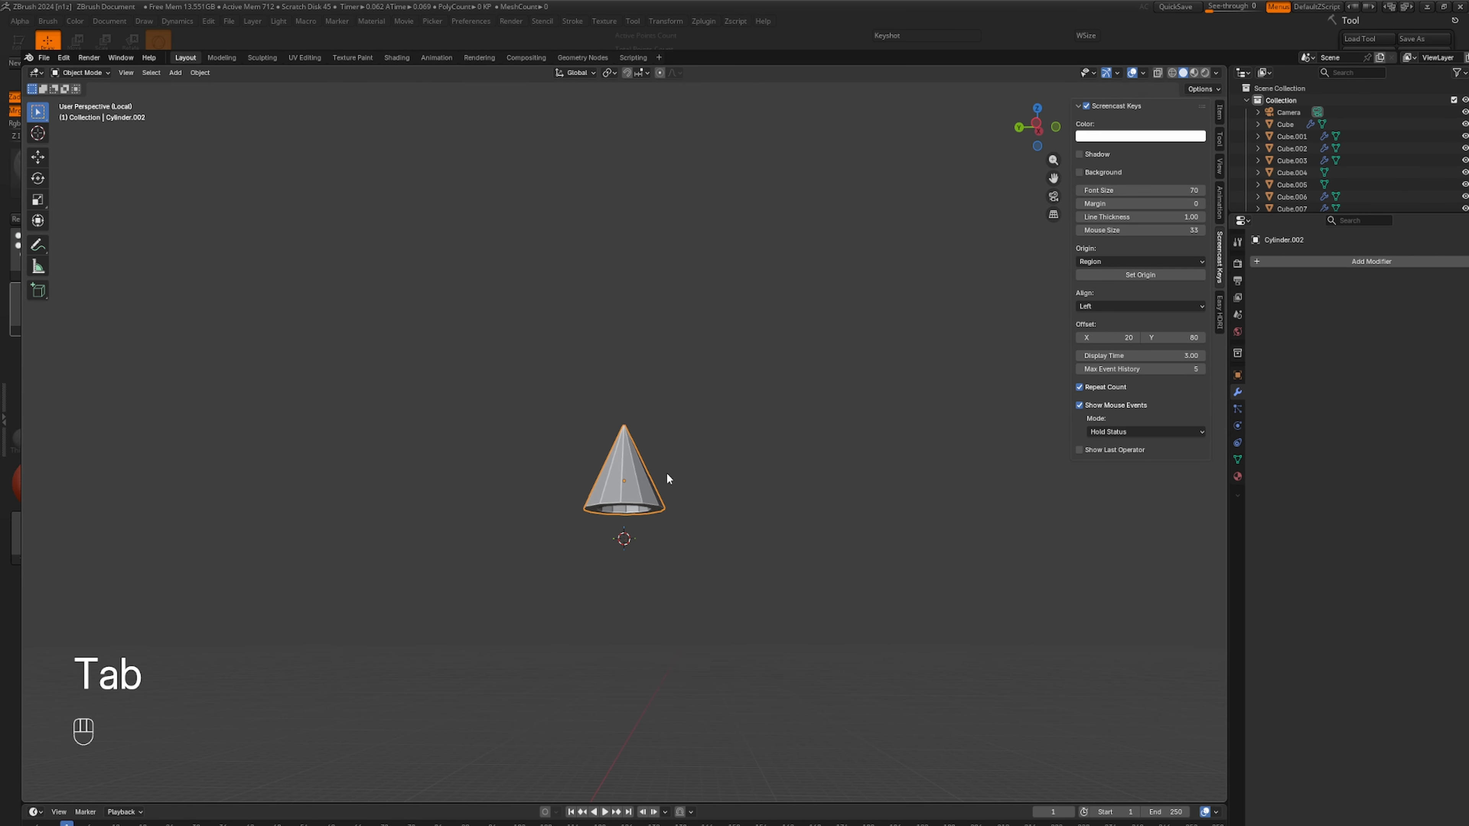
pyautogui.press('KP_Divide')
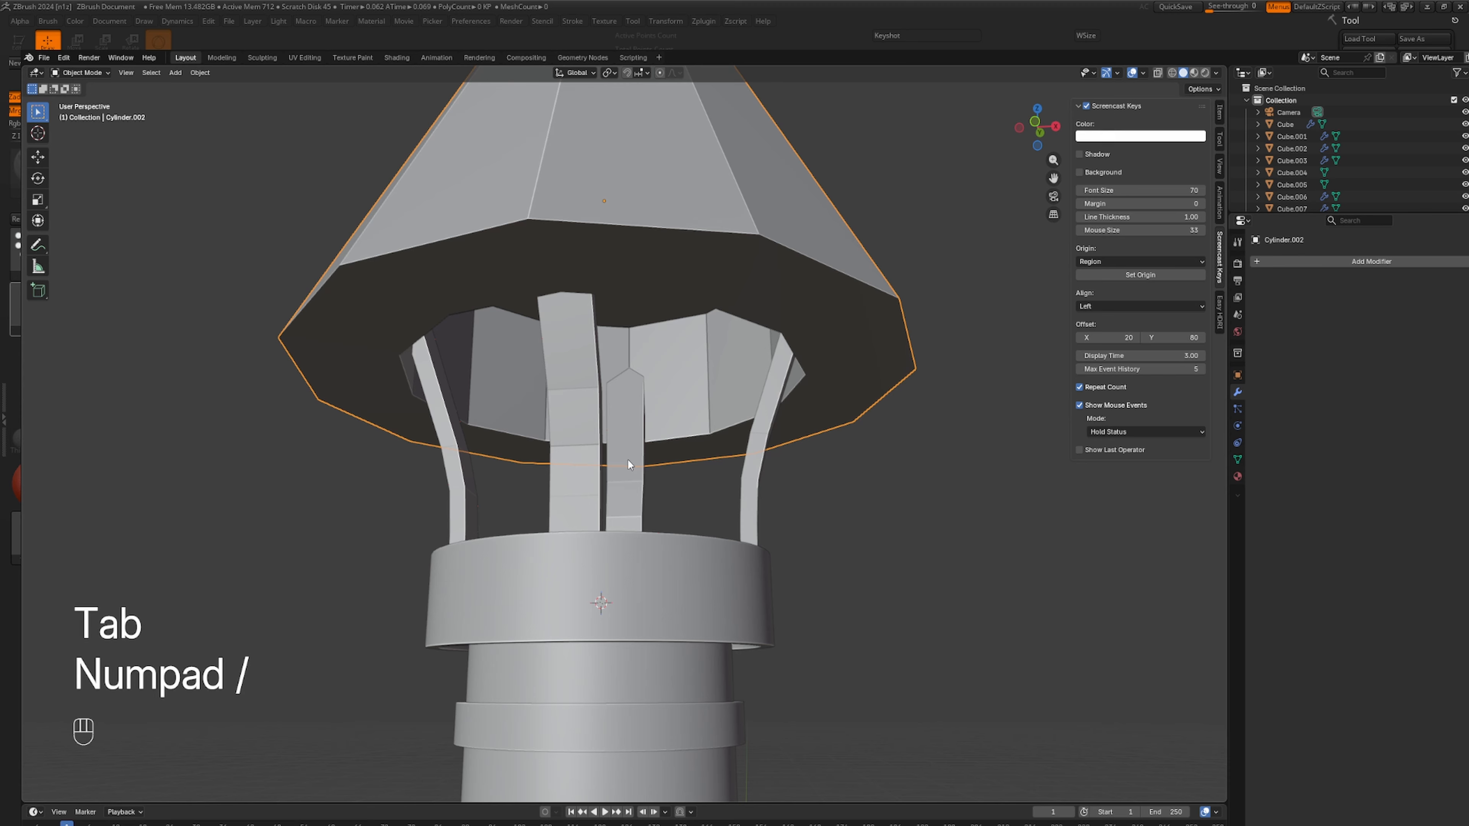
# Select the front curved supports beneath the cap and examine their mesh in Edit Mode.
pyautogui.click(583, 445)
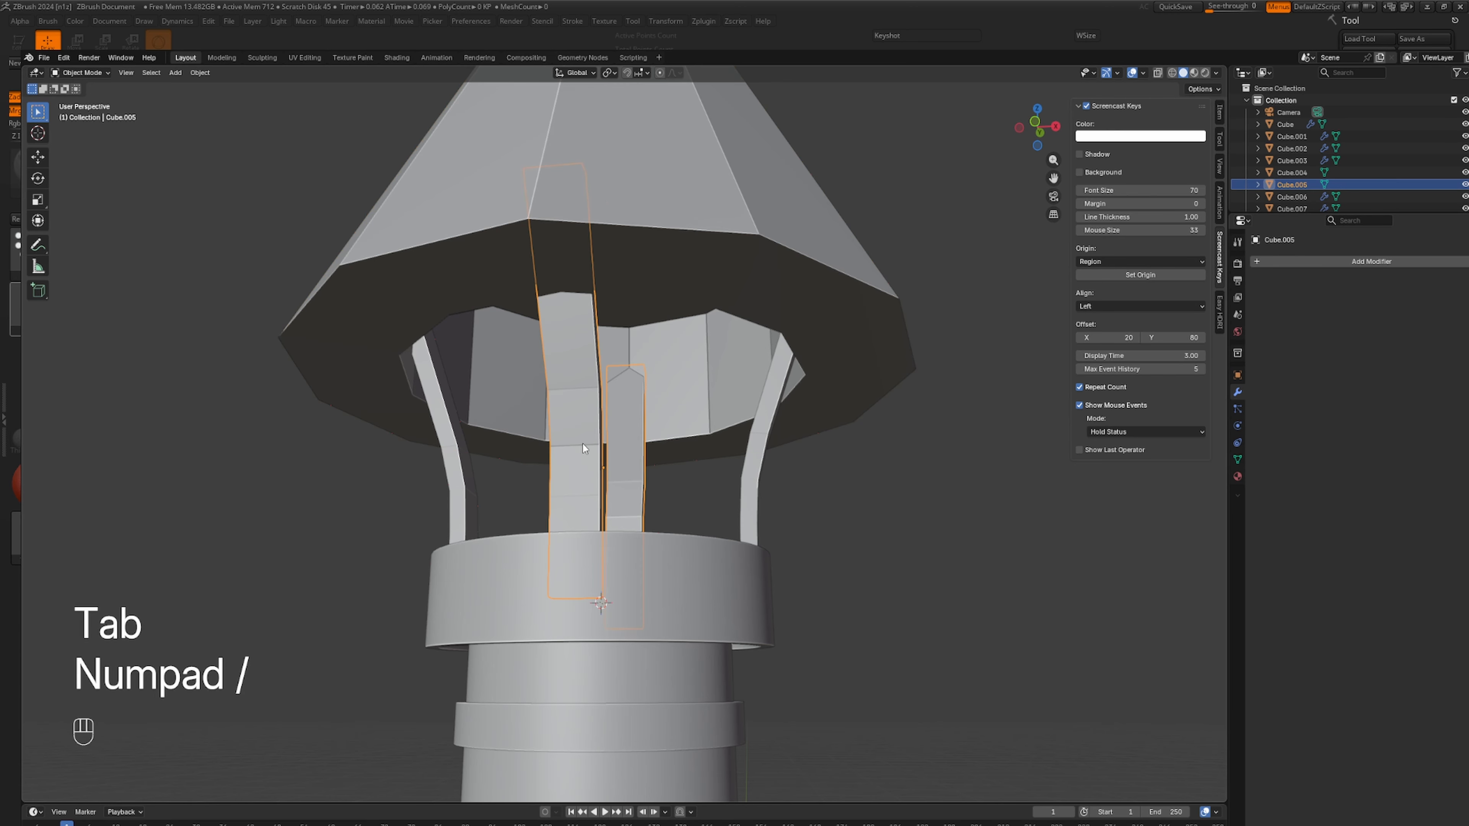
pyautogui.press('Tab')
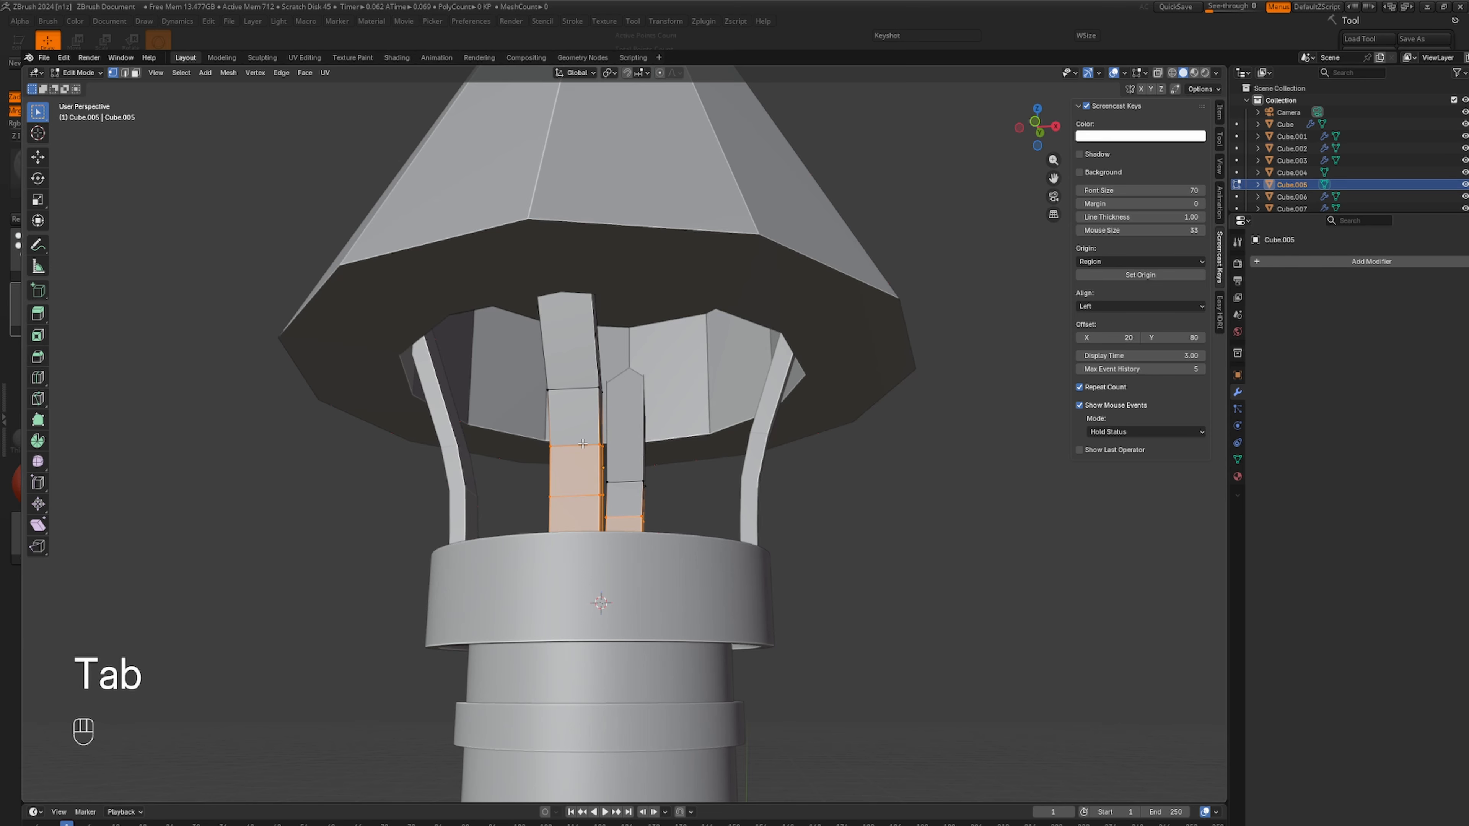
pyautogui.scroll(-5, 469, 350)
pyautogui.moveTo(830, 524); pyautogui.dragTo(807, 550, button='middle')
pyautogui.press('Tab')
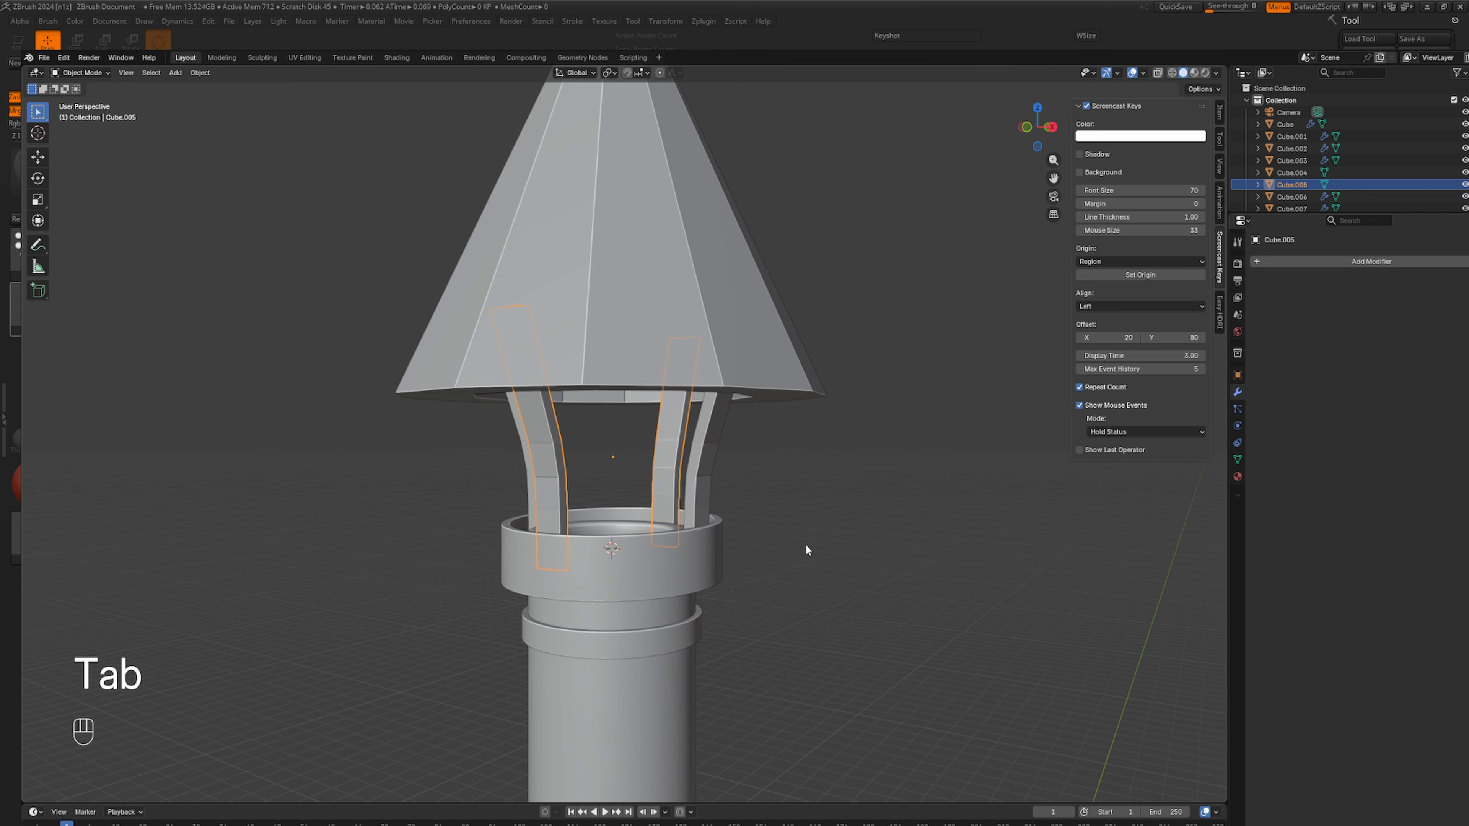
# Join the remaining curved support objects beneath the chimney cap into a single object, then deselect it.
pyautogui.keyDown('shift'); pyautogui.click(702, 496); pyautogui.keyUp('shift')
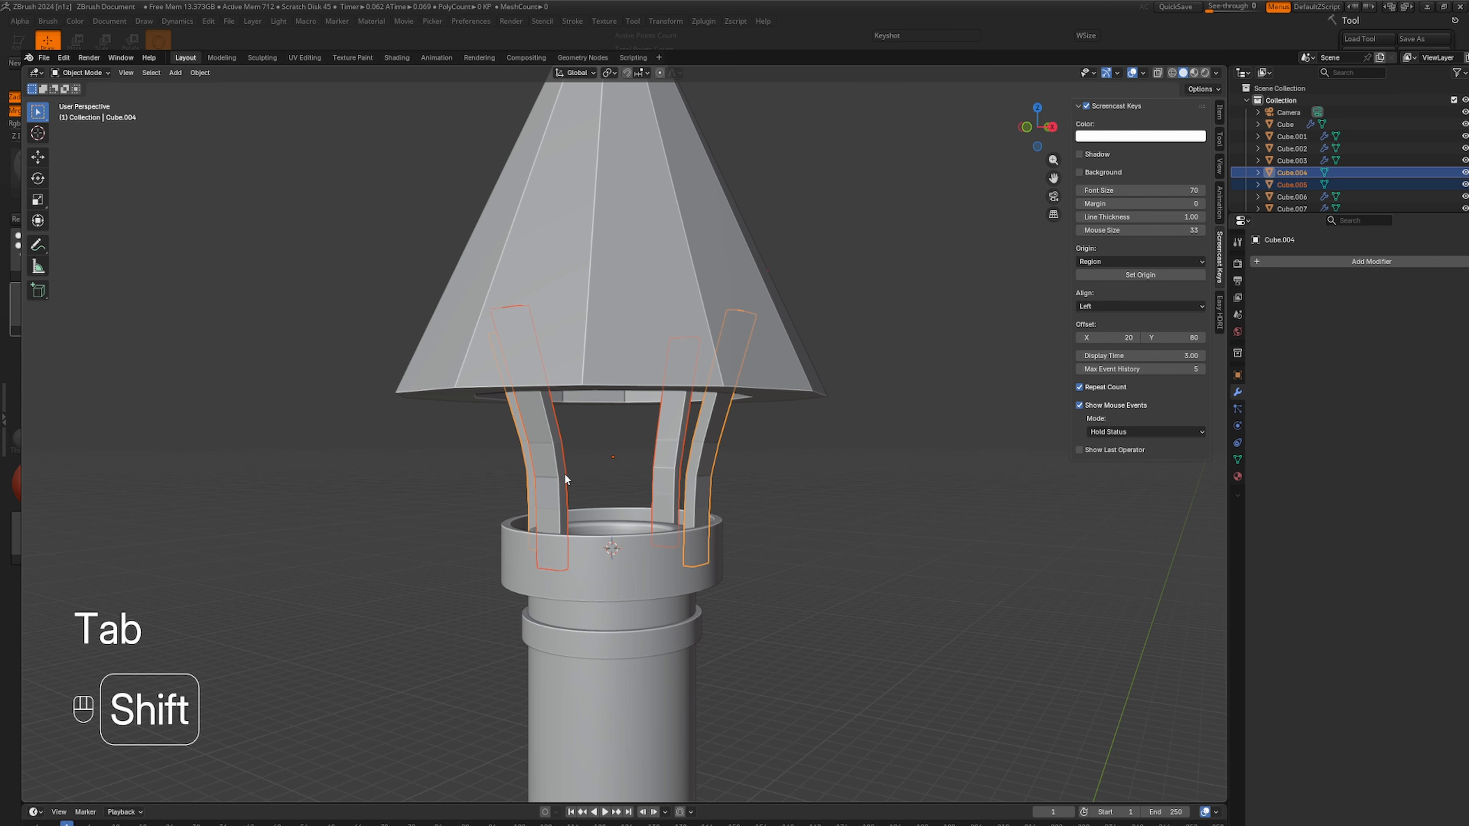
pyautogui.keyDown('shift'); pyautogui.click(529, 470); pyautogui.keyUp('shift')
pyautogui.keyDown('shift'); pyautogui.click(525, 468); pyautogui.keyUp('shift')
pyautogui.hotkey('ctrl', 'j')
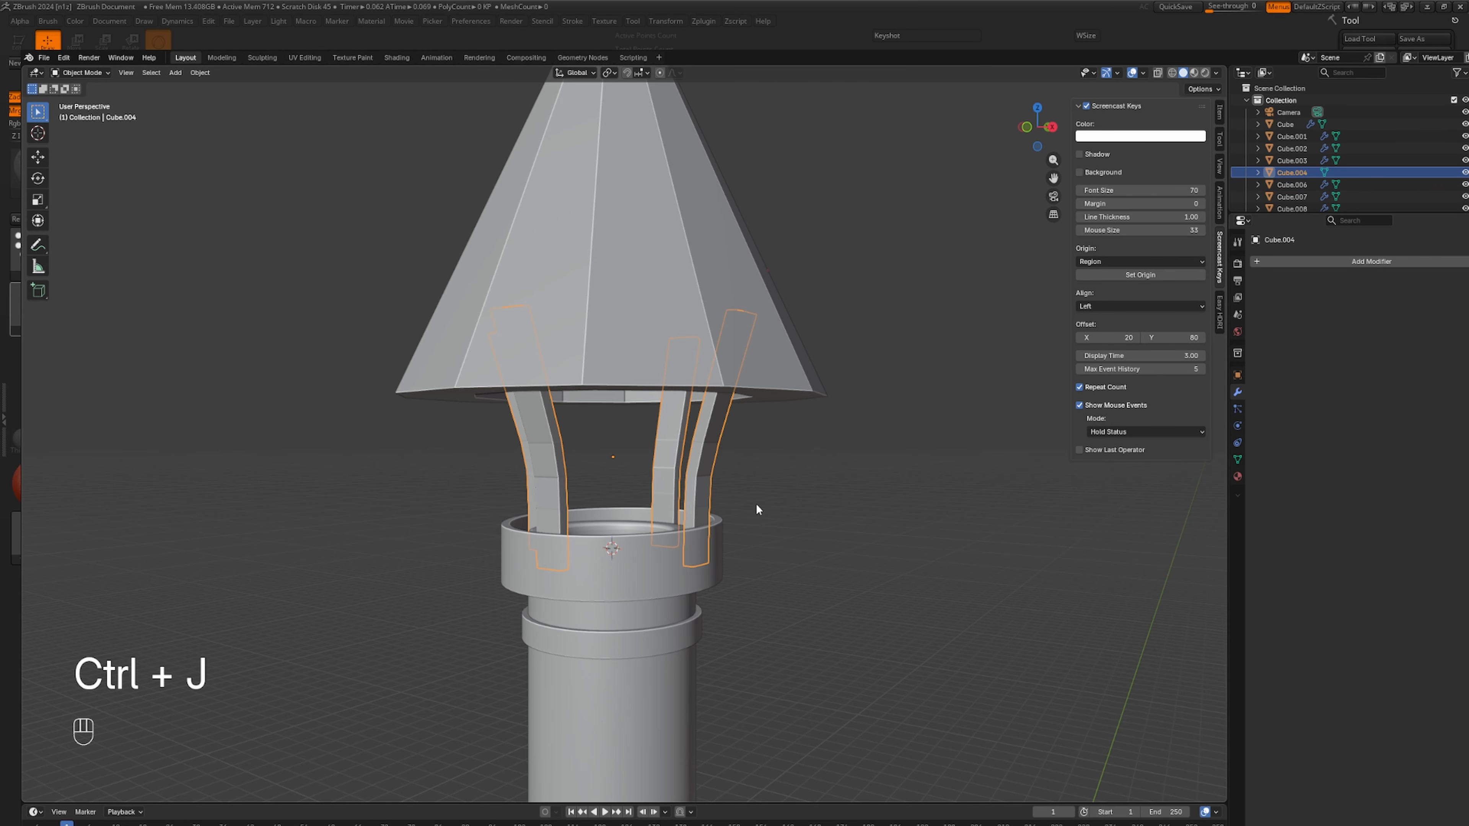
pyautogui.moveTo(780, 528); pyautogui.dragTo(741, 522, button='middle')
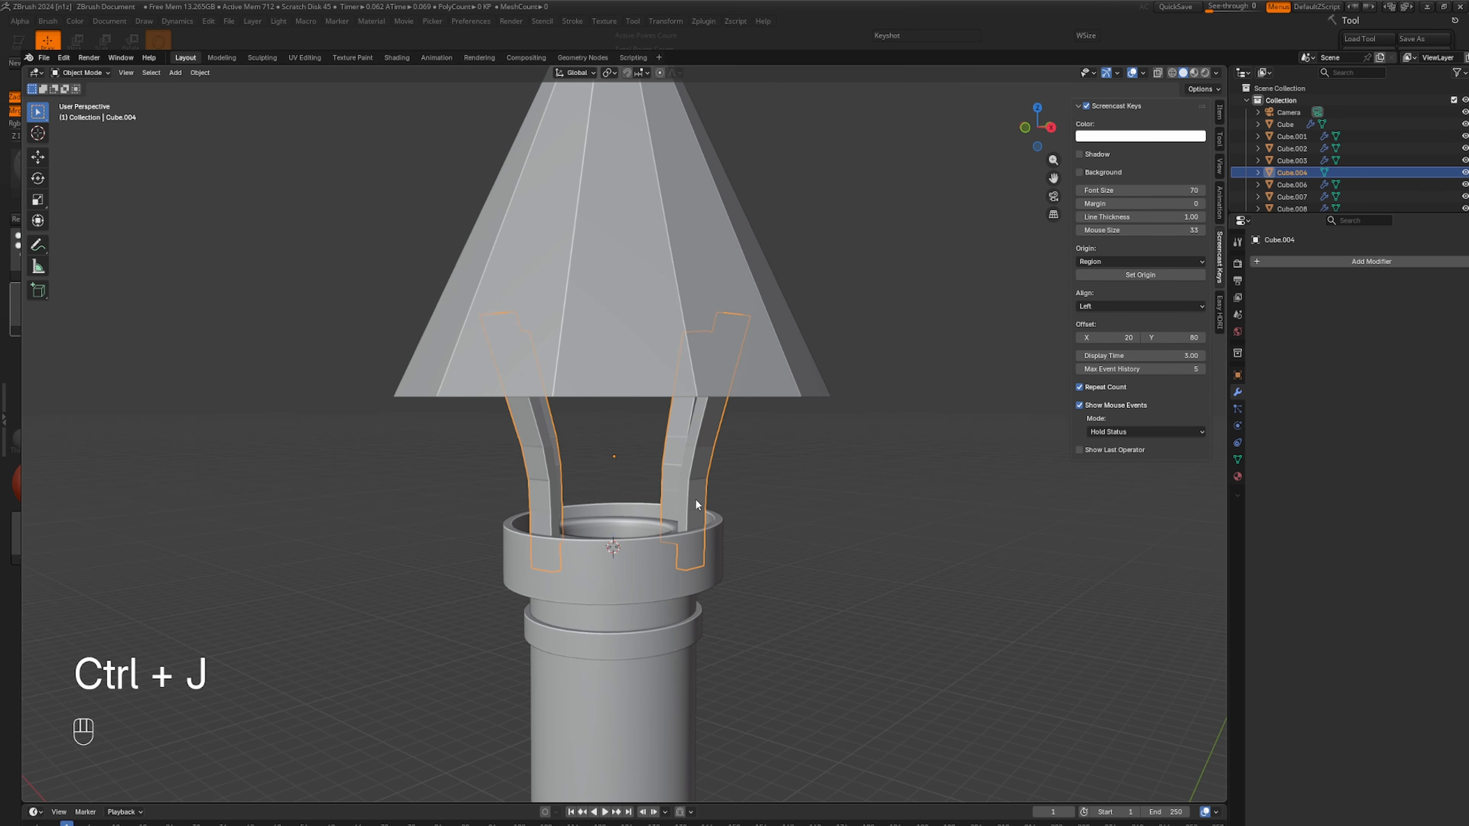
pyautogui.scroll(1, 787, 541)
pyautogui.click(864, 554)
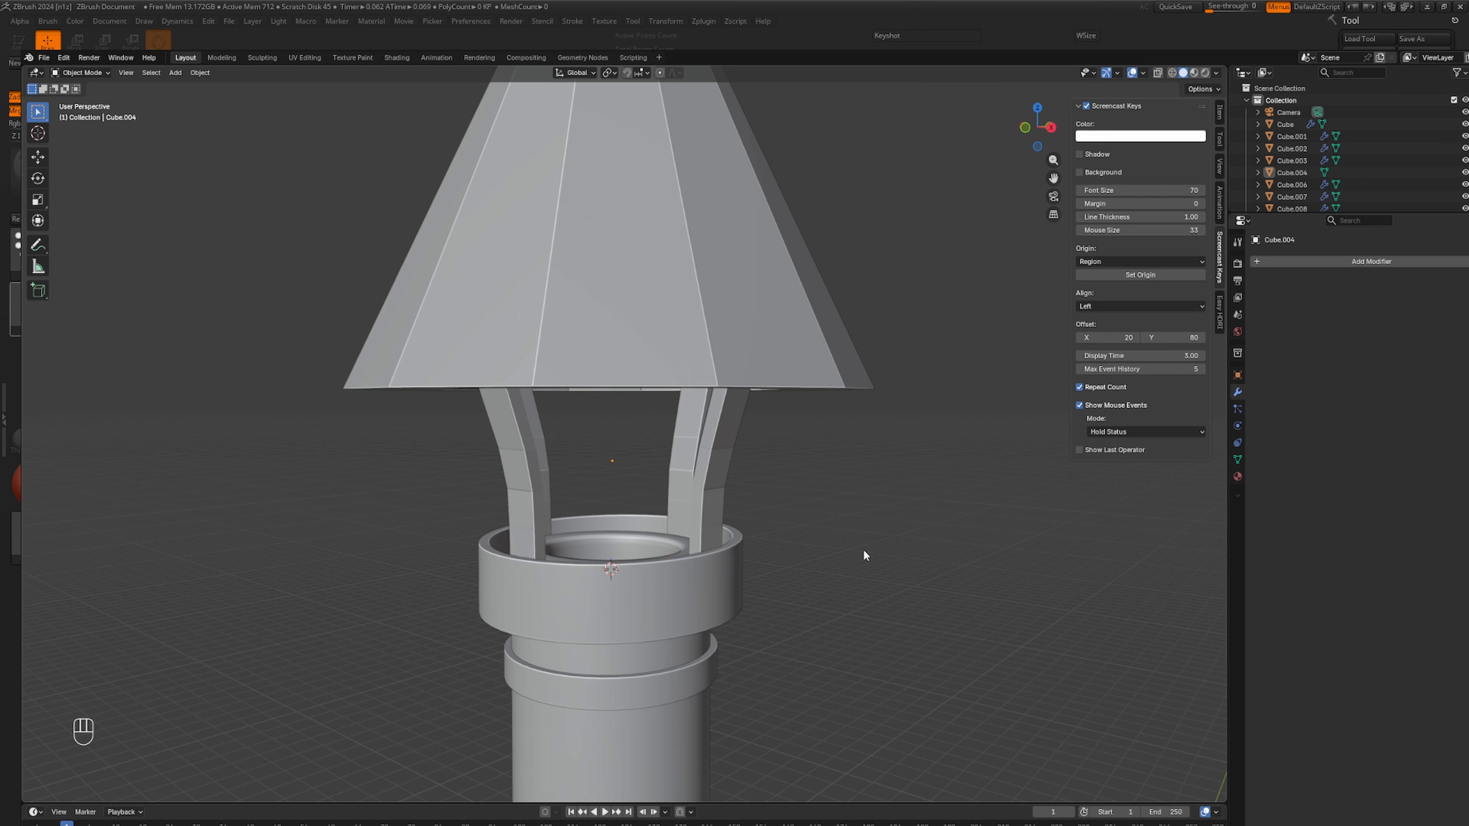
# Add a Bevel modifier to the joined supports with an amount of 0.02 m and 2 segments.
pyautogui.click(711, 485)
pyautogui.click(1343, 263)
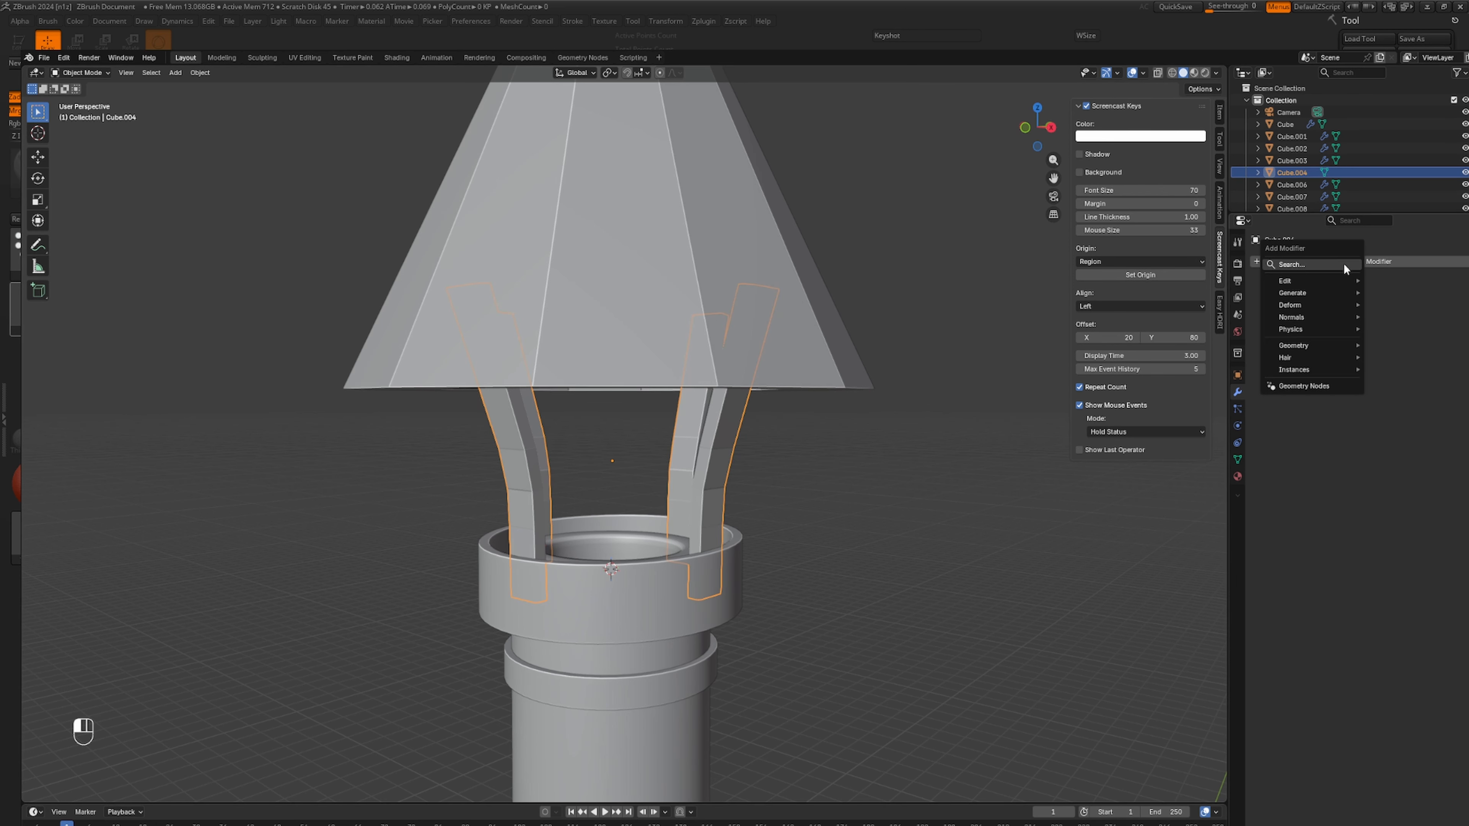
pyautogui.click(1330, 289)
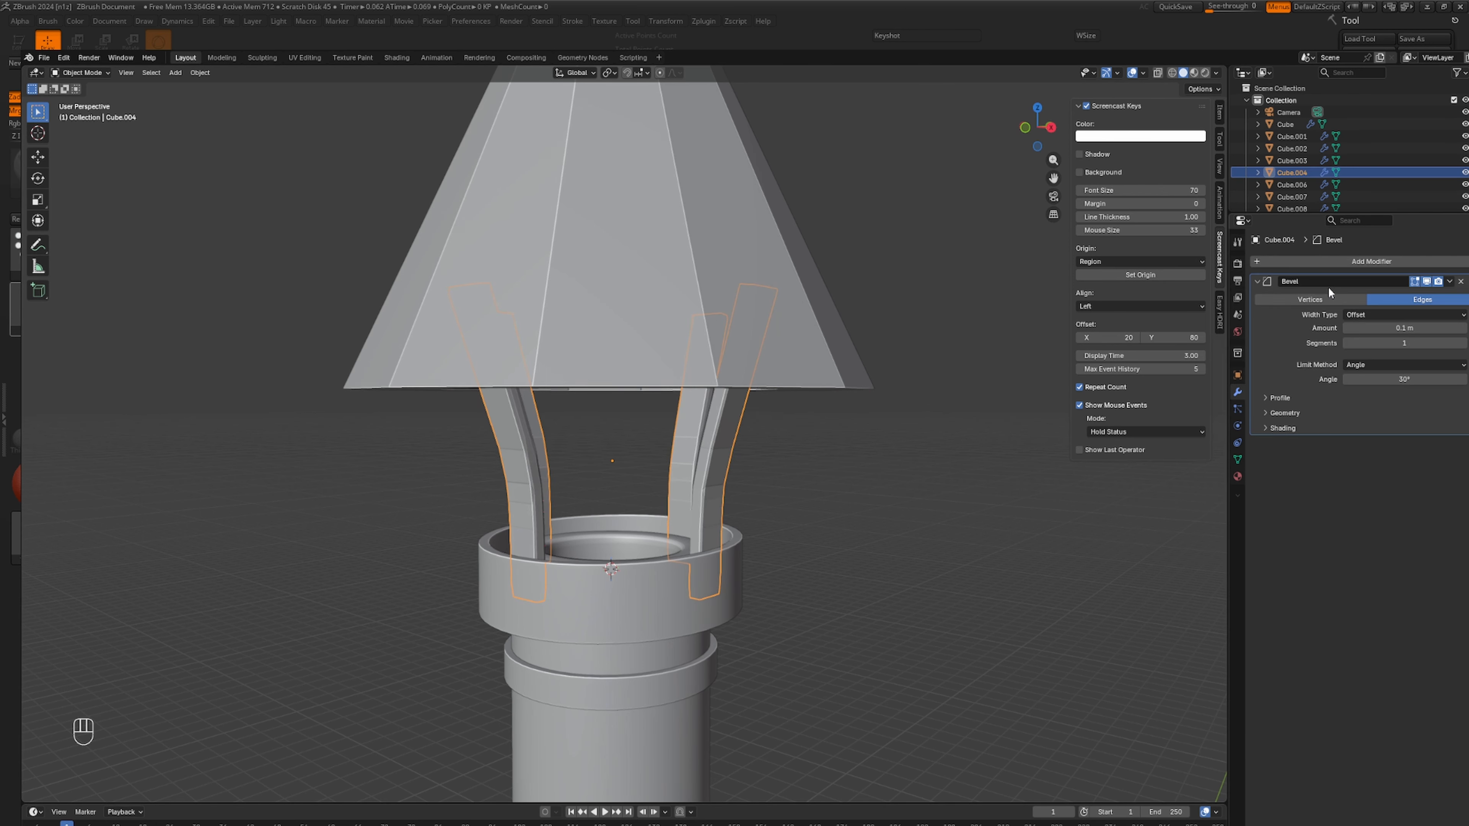
pyautogui.scroll(2, 897, 480)
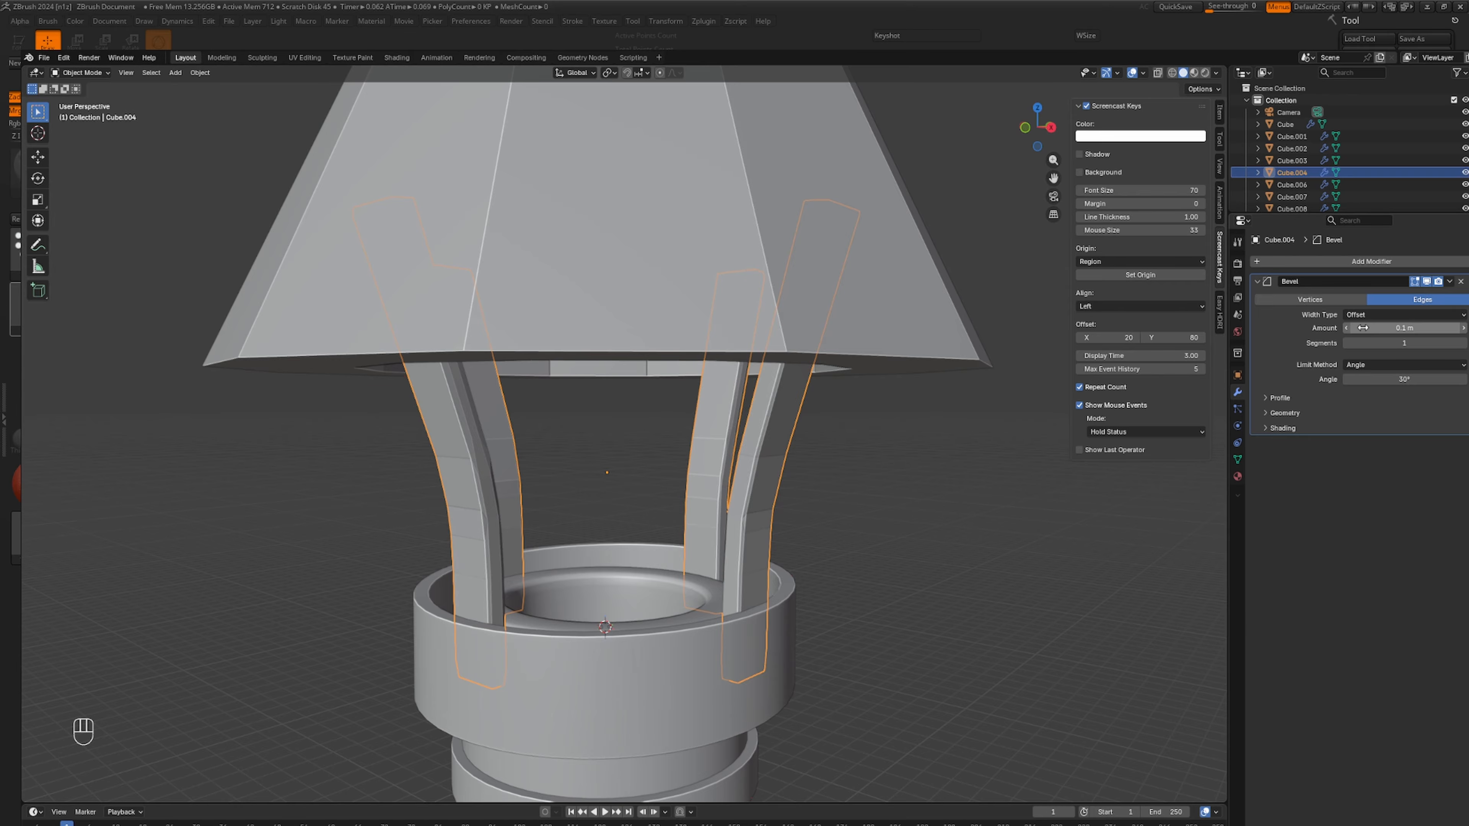
pyautogui.moveTo(1404, 327); pyautogui.dragTo(1359, 328)
pyautogui.moveTo(1404, 342); pyautogui.dragTo(1417, 343)
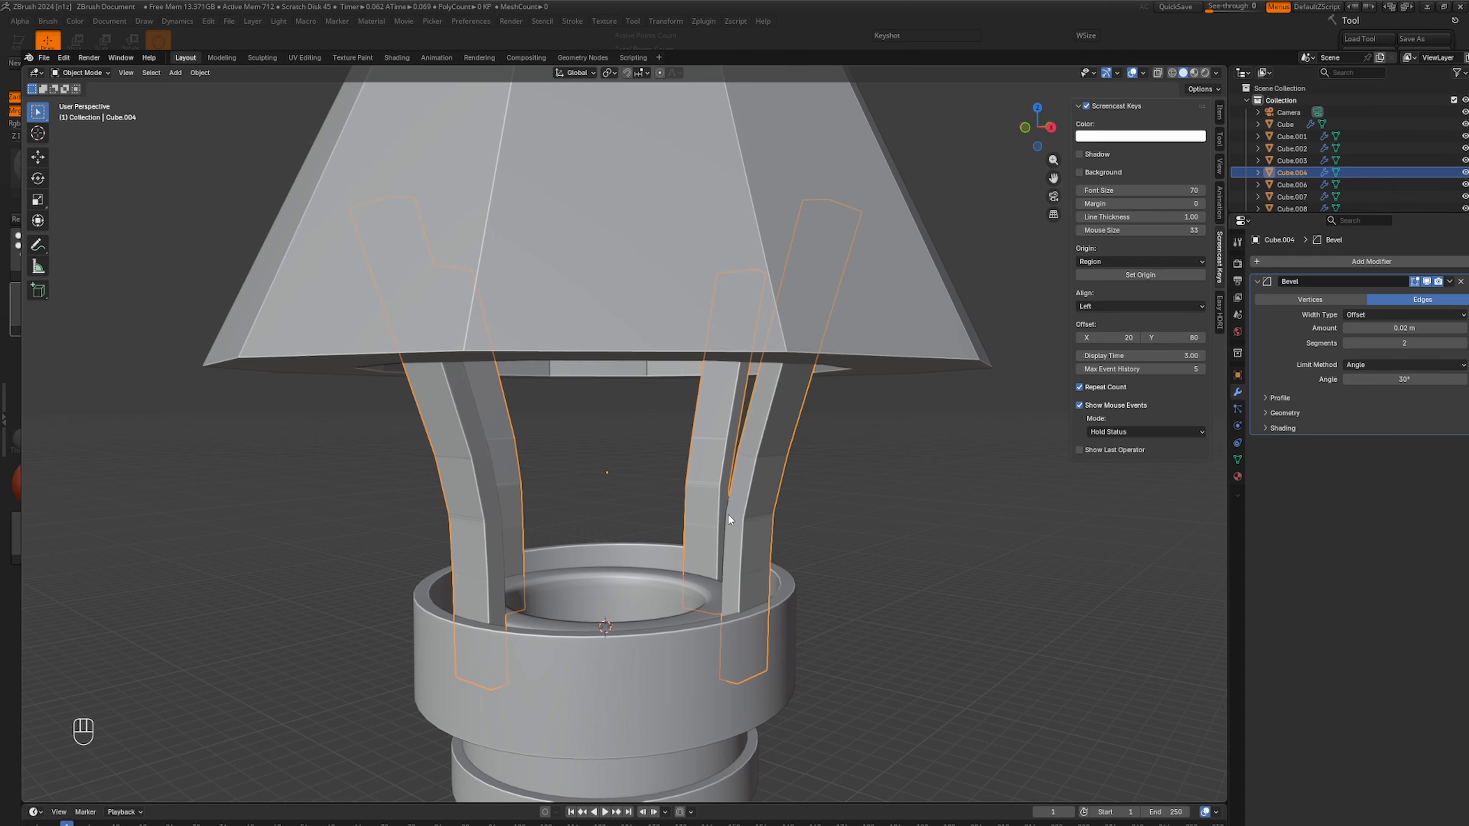
# Add a Subdivision Surface modifier to the supports with viewport level 2 and shade them smooth.
pyautogui.click(1343, 257)
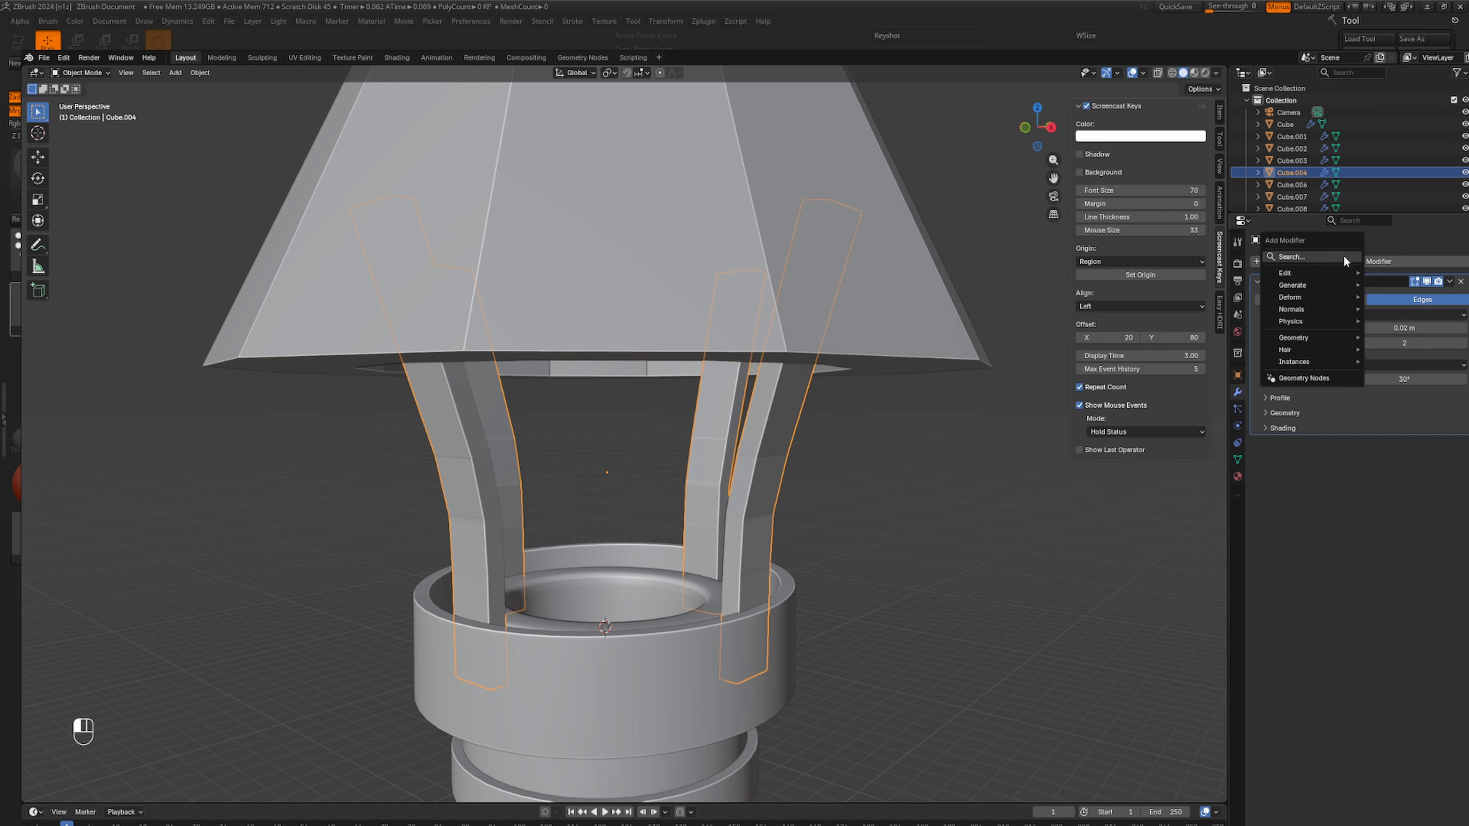
pyautogui.write('sub')
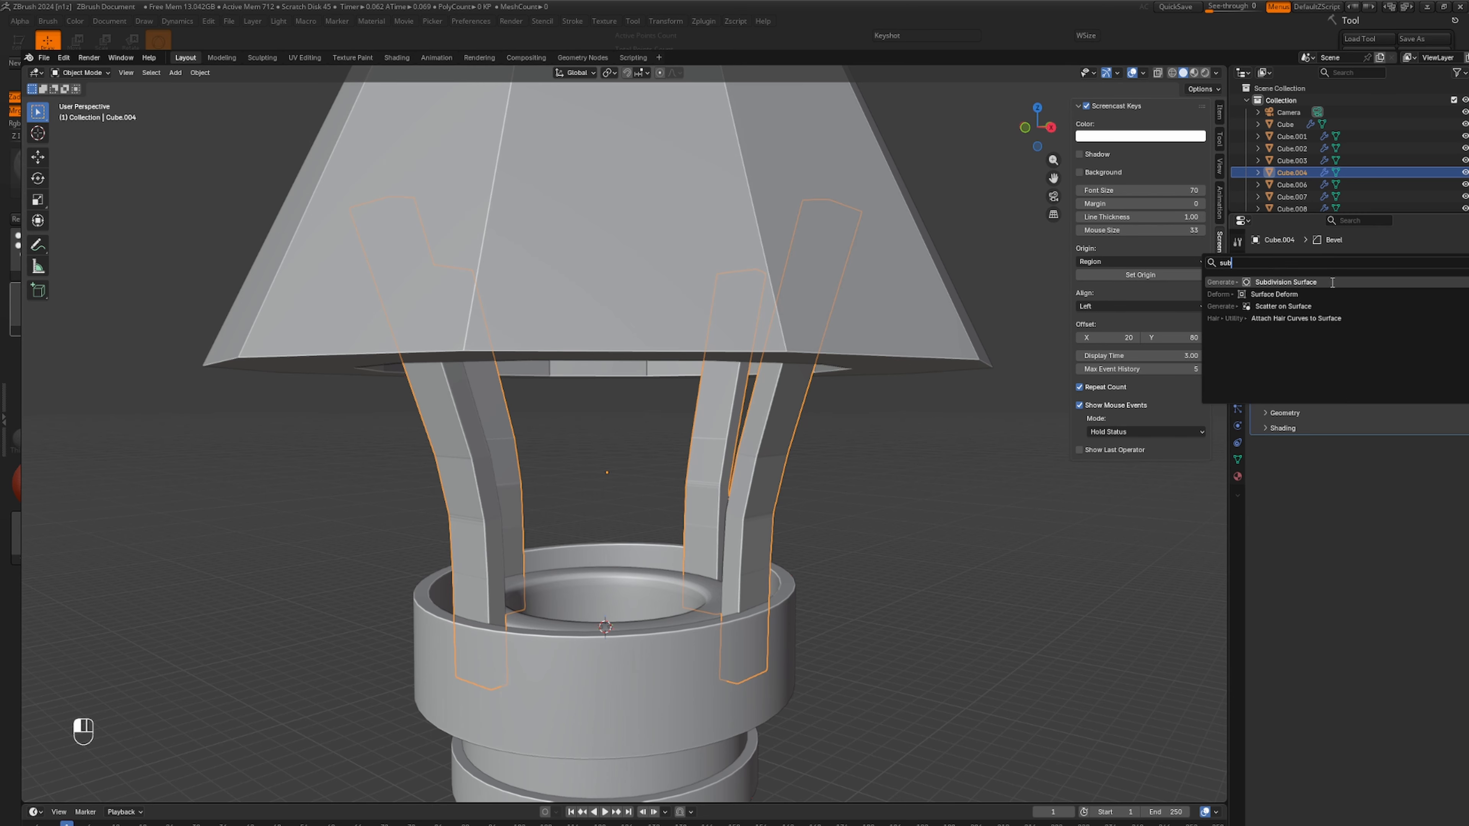
pyautogui.click(1332, 282)
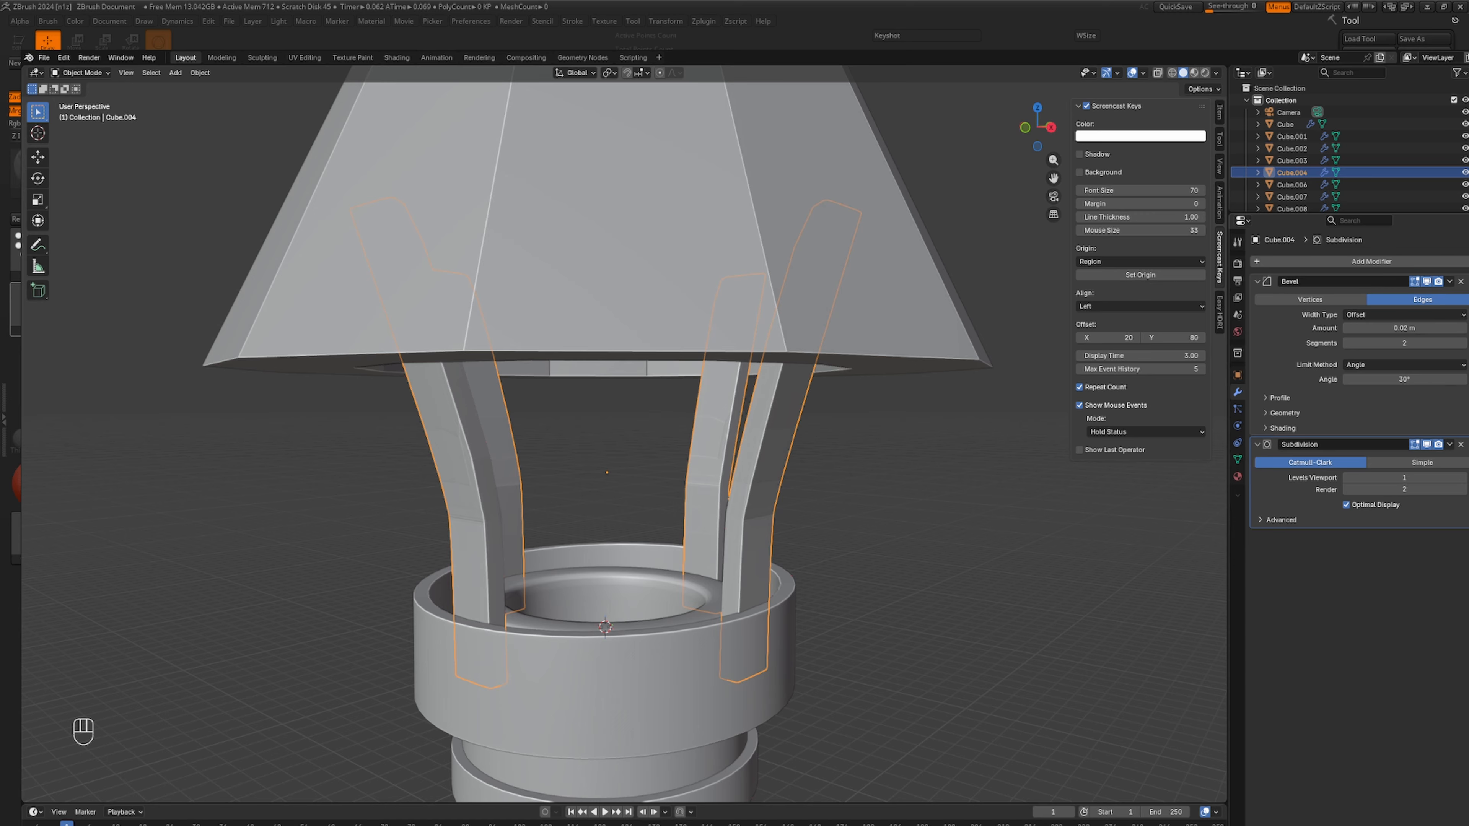
pyautogui.click(1463, 478)
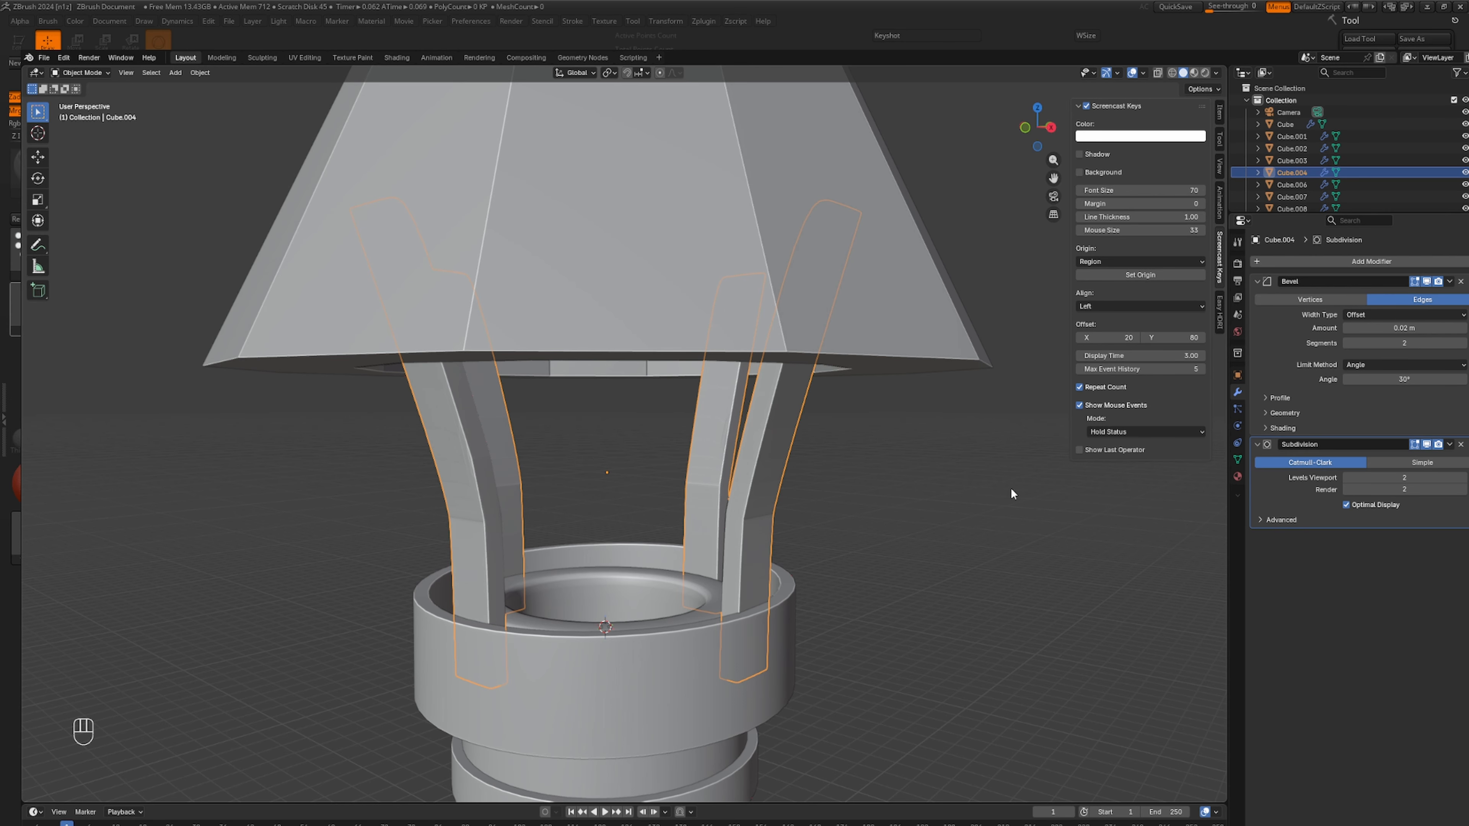
pyautogui.rightClick(803, 434)
pyautogui.click(736, 383)
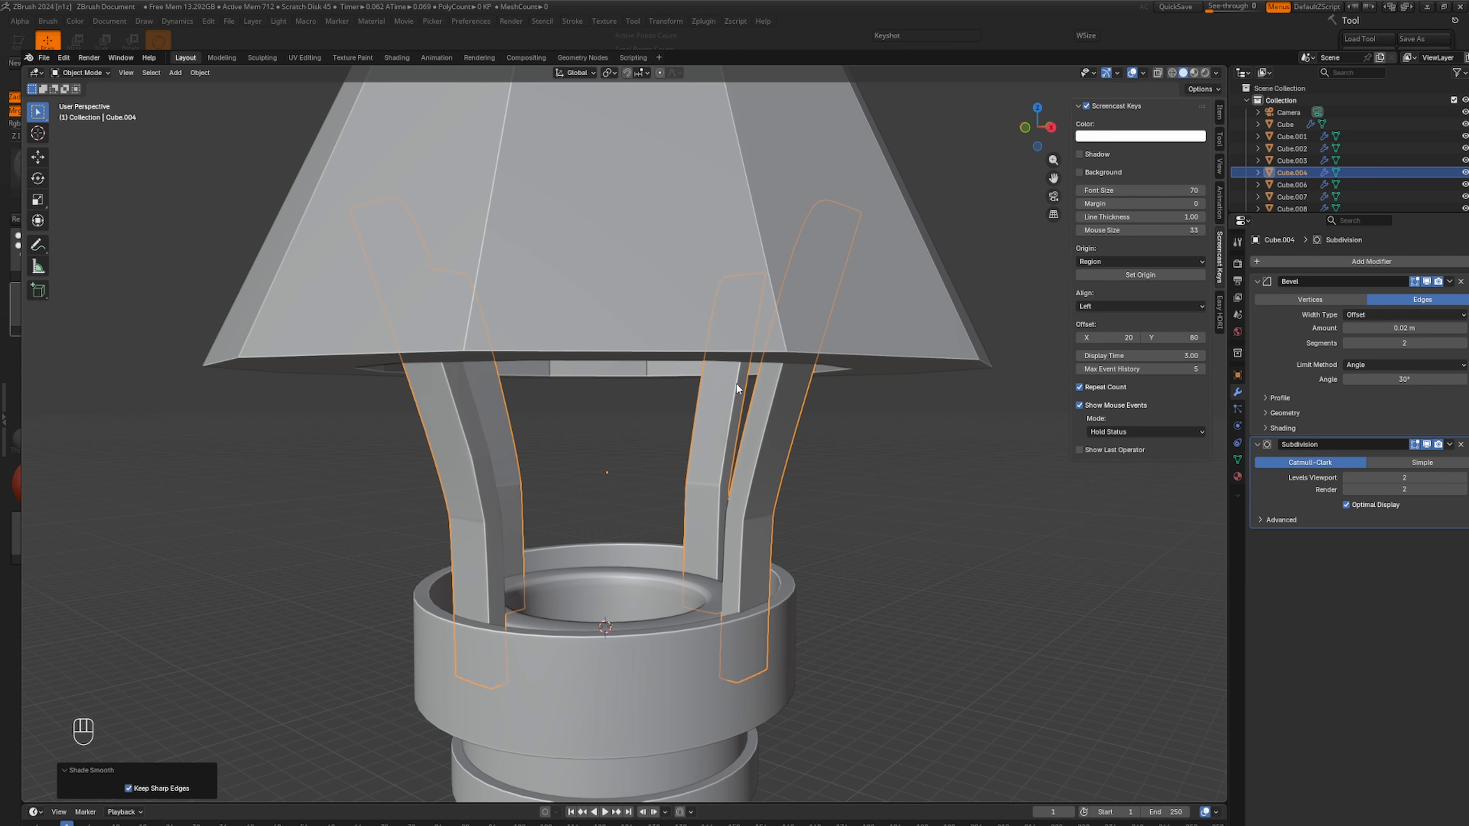
# Remove the Subdivision and Bevel modifiers from the supports and shade them flat.
pyautogui.click(1461, 444)
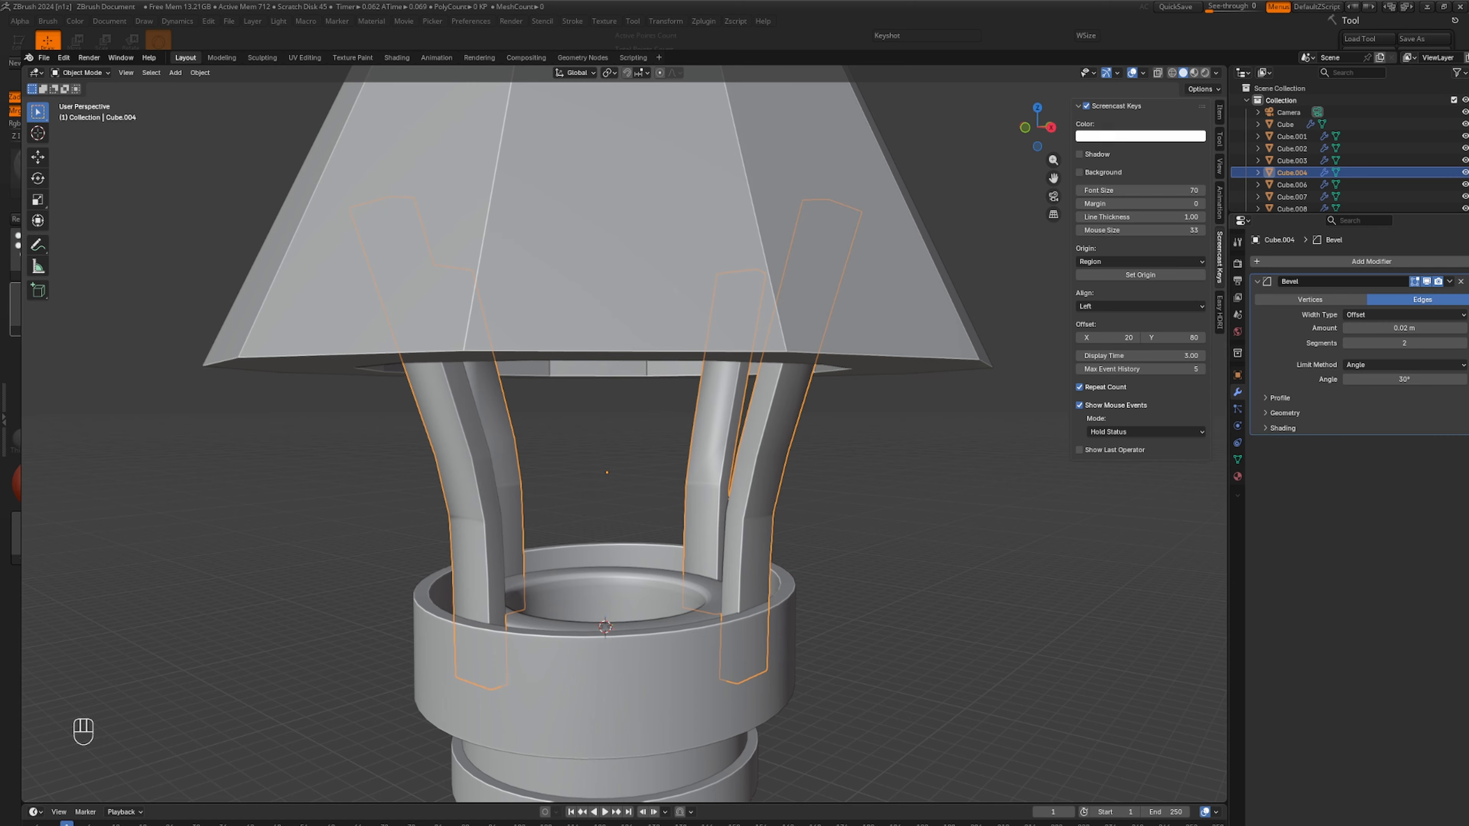
pyautogui.click(1462, 282)
pyautogui.rightClick(755, 469)
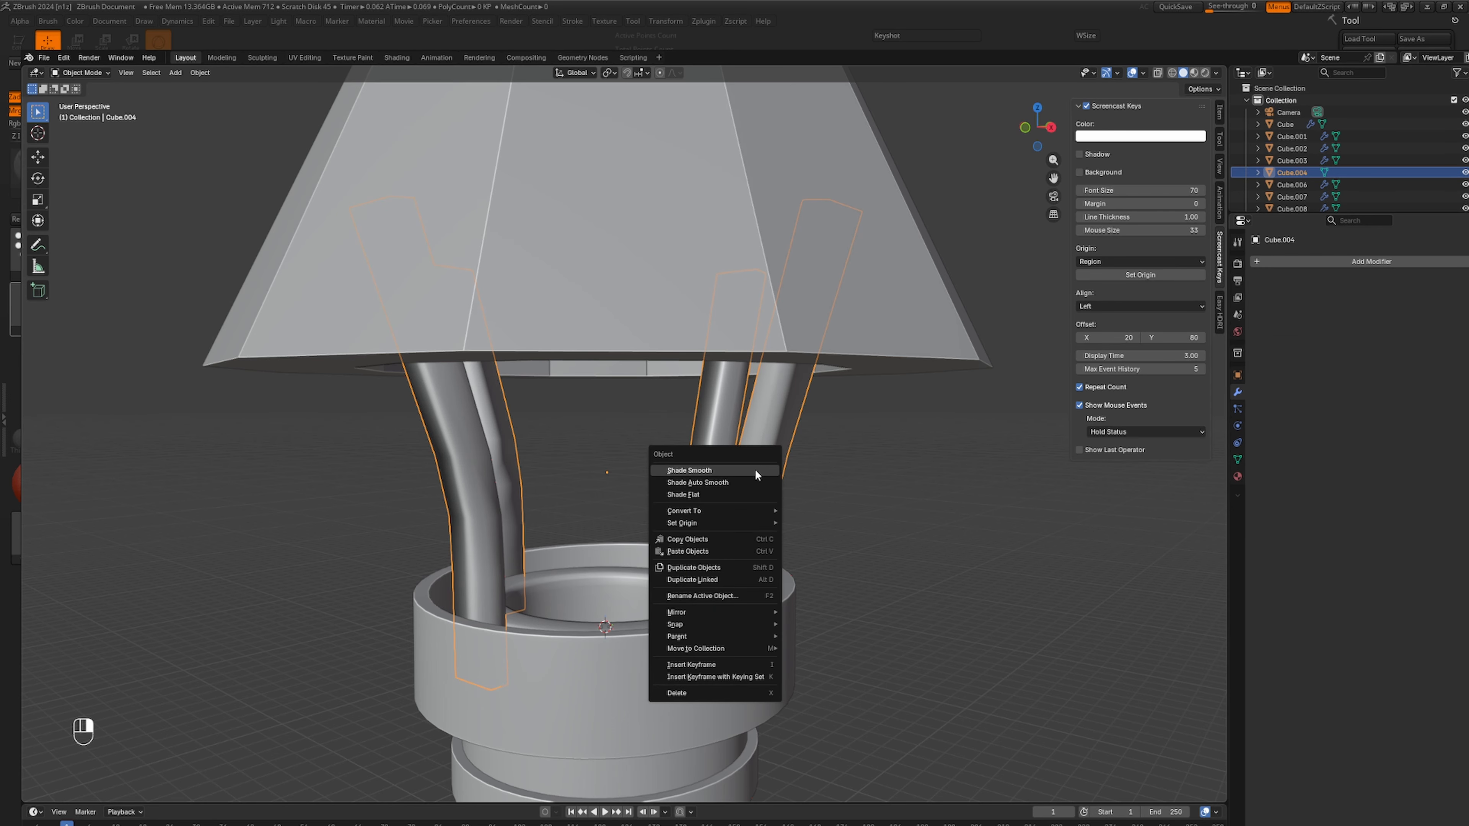
pyautogui.click(707, 494)
# Isolate the joined supports in local view and open their mesh in Edit Mode.
pyautogui.press('KP_Divide')
pyautogui.press('Tab')
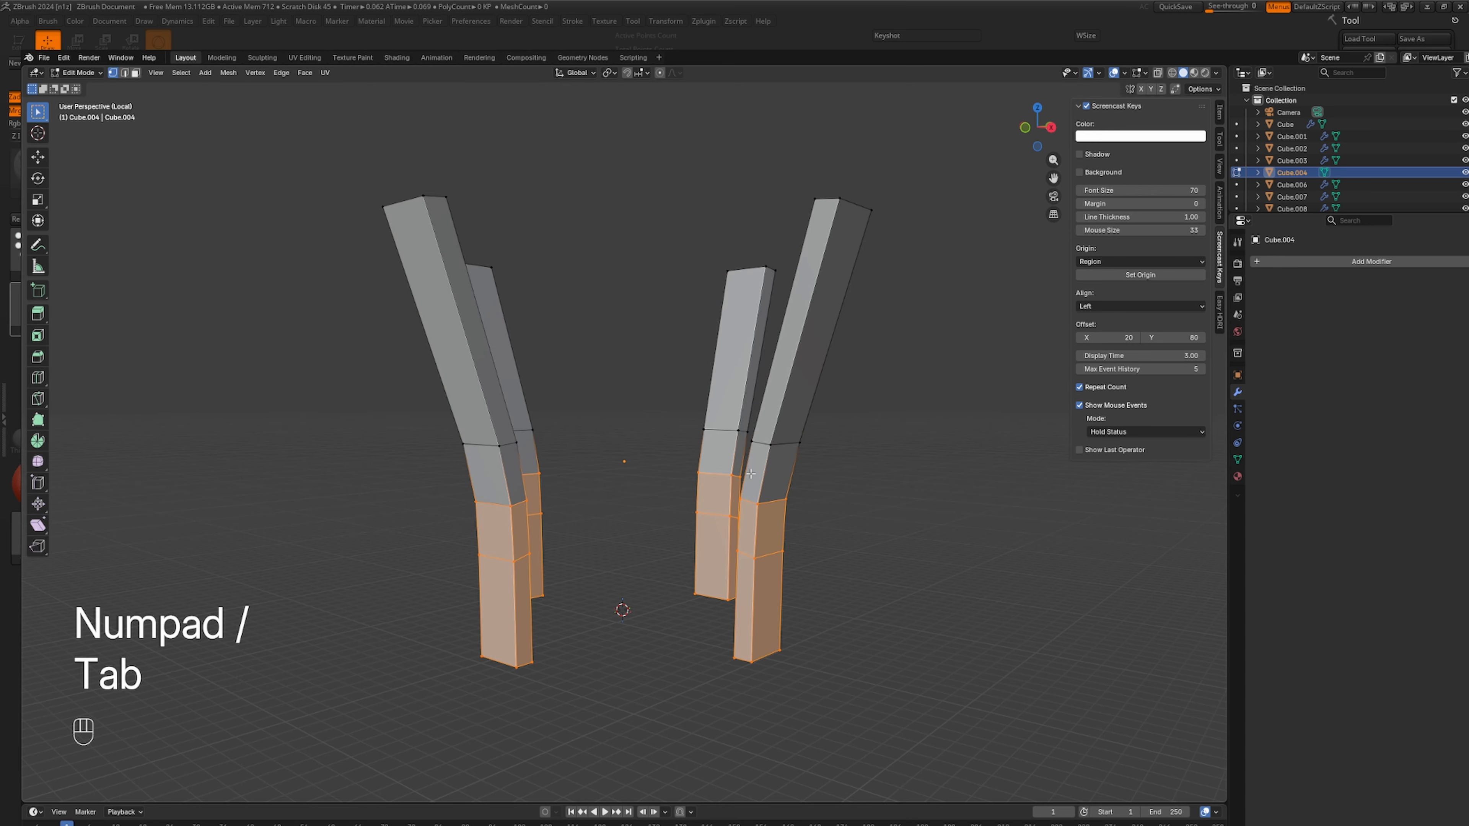
pyautogui.moveTo(751, 475); pyautogui.dragTo(719, 426, button='middle')
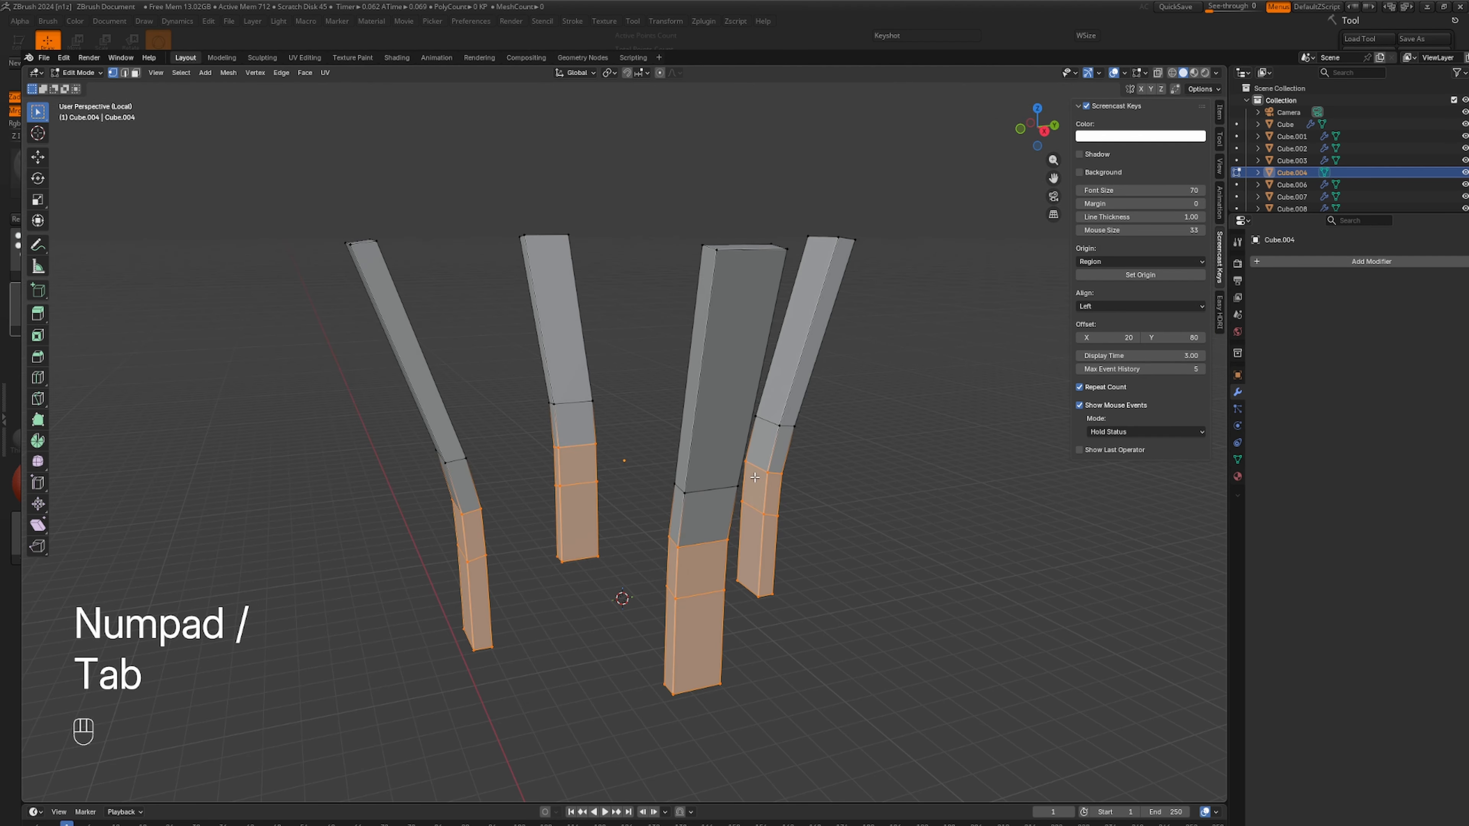
pyautogui.hotkey('ctrl', 'r')
pyautogui.click(704, 400)
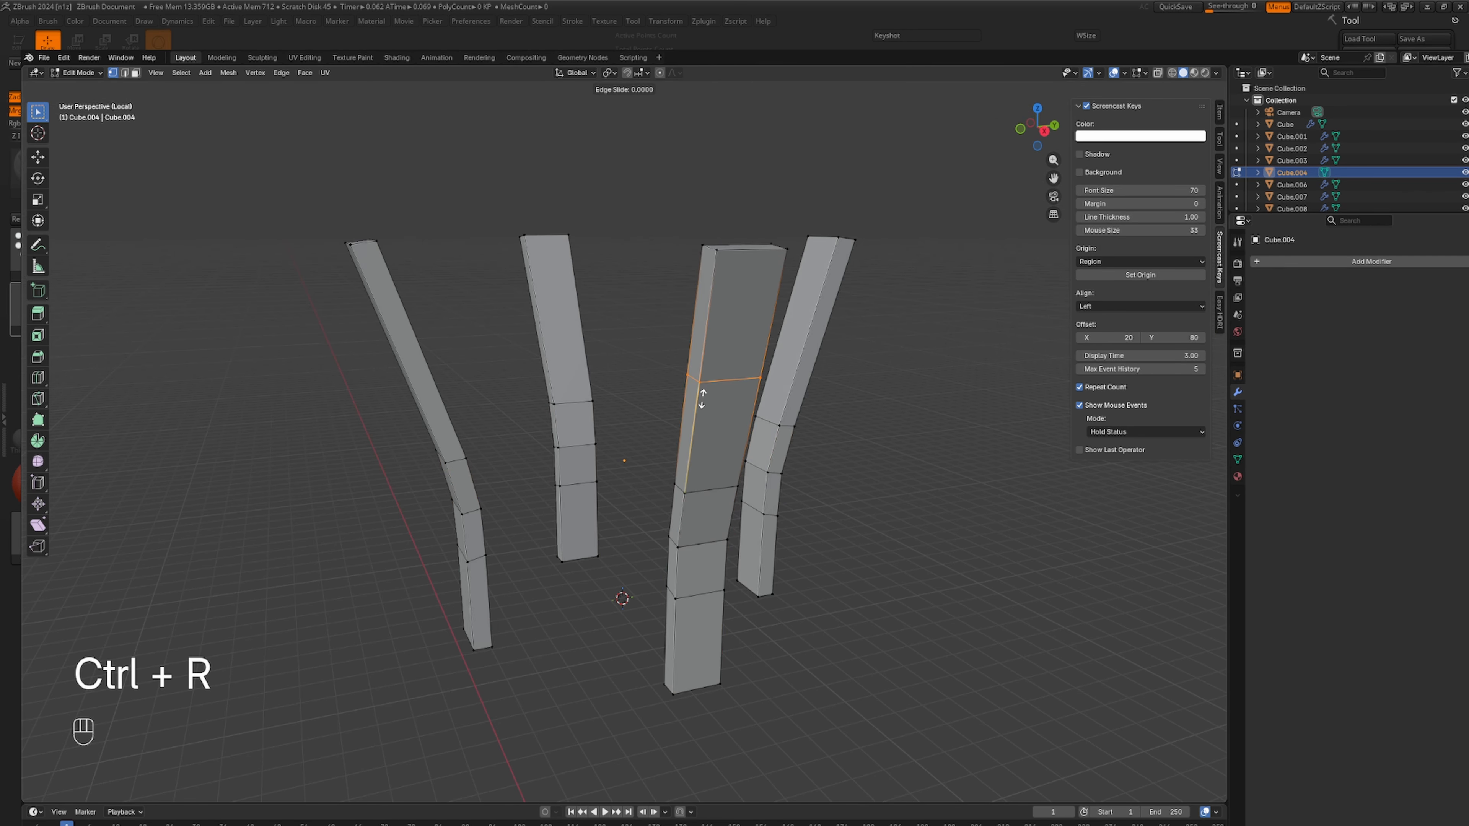
pyautogui.click(703, 400)
pyautogui.hotkey('ctrl', 'z')
# Add three evenly spaced edge loops to the long upper segment of the nearest support and of the one across from it.
pyautogui.hotkey('ctrl', 'r')
pyautogui.scroll(2, 714, 411)
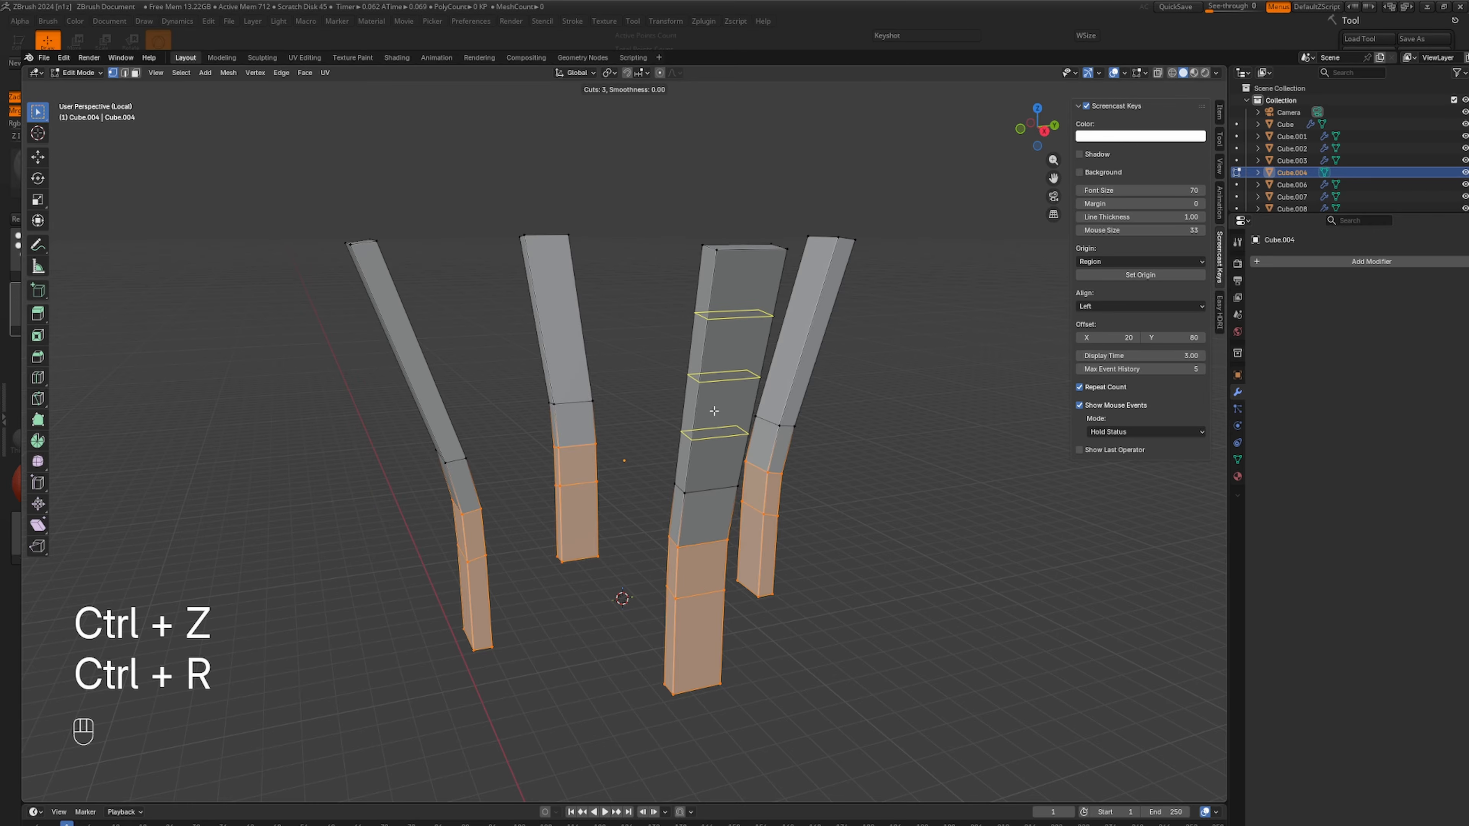
pyautogui.click(714, 411)
pyautogui.click(714, 411)
pyautogui.hotkey('ctrl', 'r')
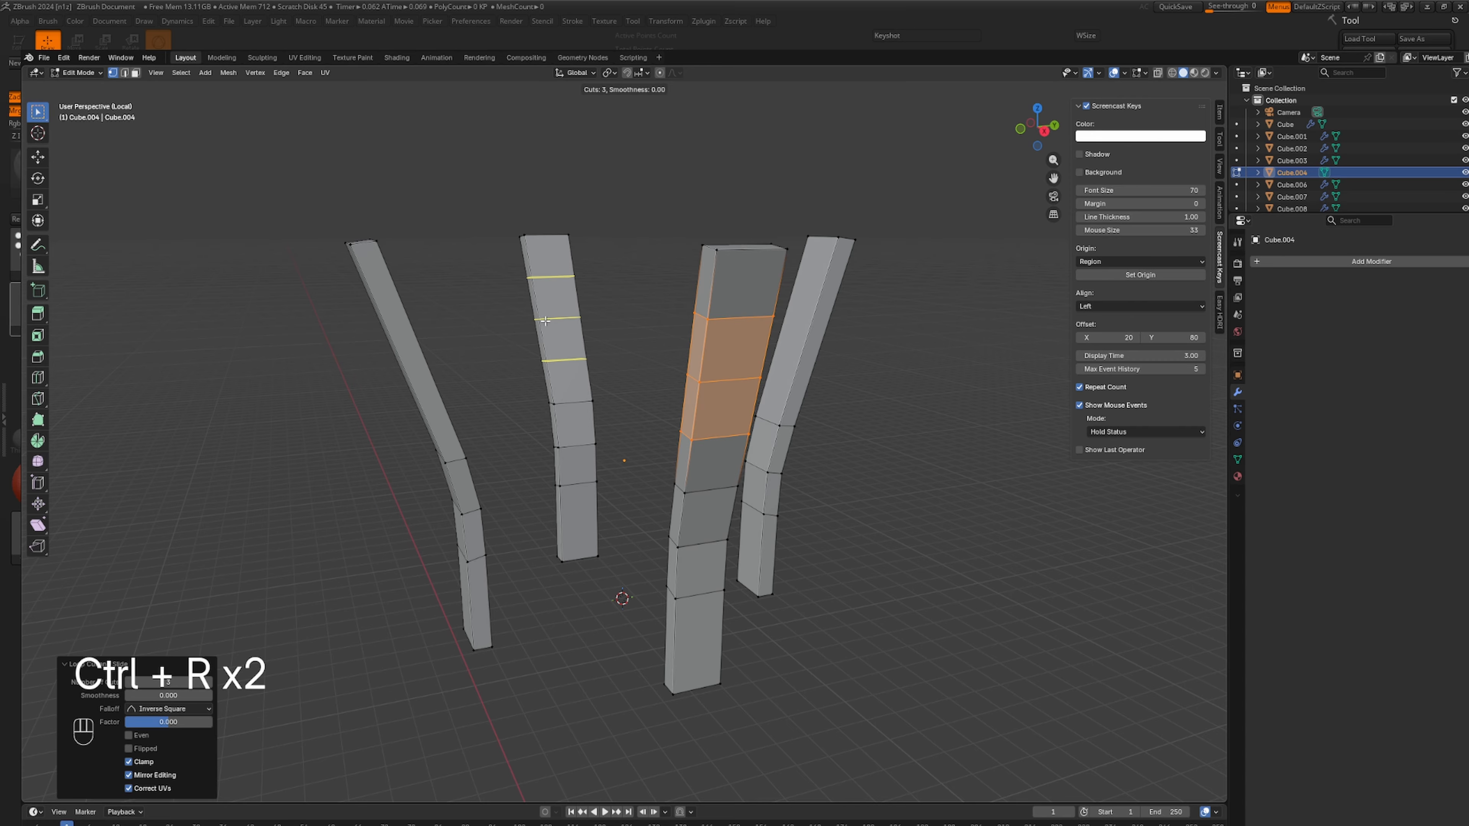
pyautogui.click(559, 356)
pyautogui.click(558, 356)
# Add three evenly spaced edge loops to the long upper segments of the two remaining supports.
pyautogui.hotkey('ctrl', 'r')
pyautogui.scroll(2, 417, 380)
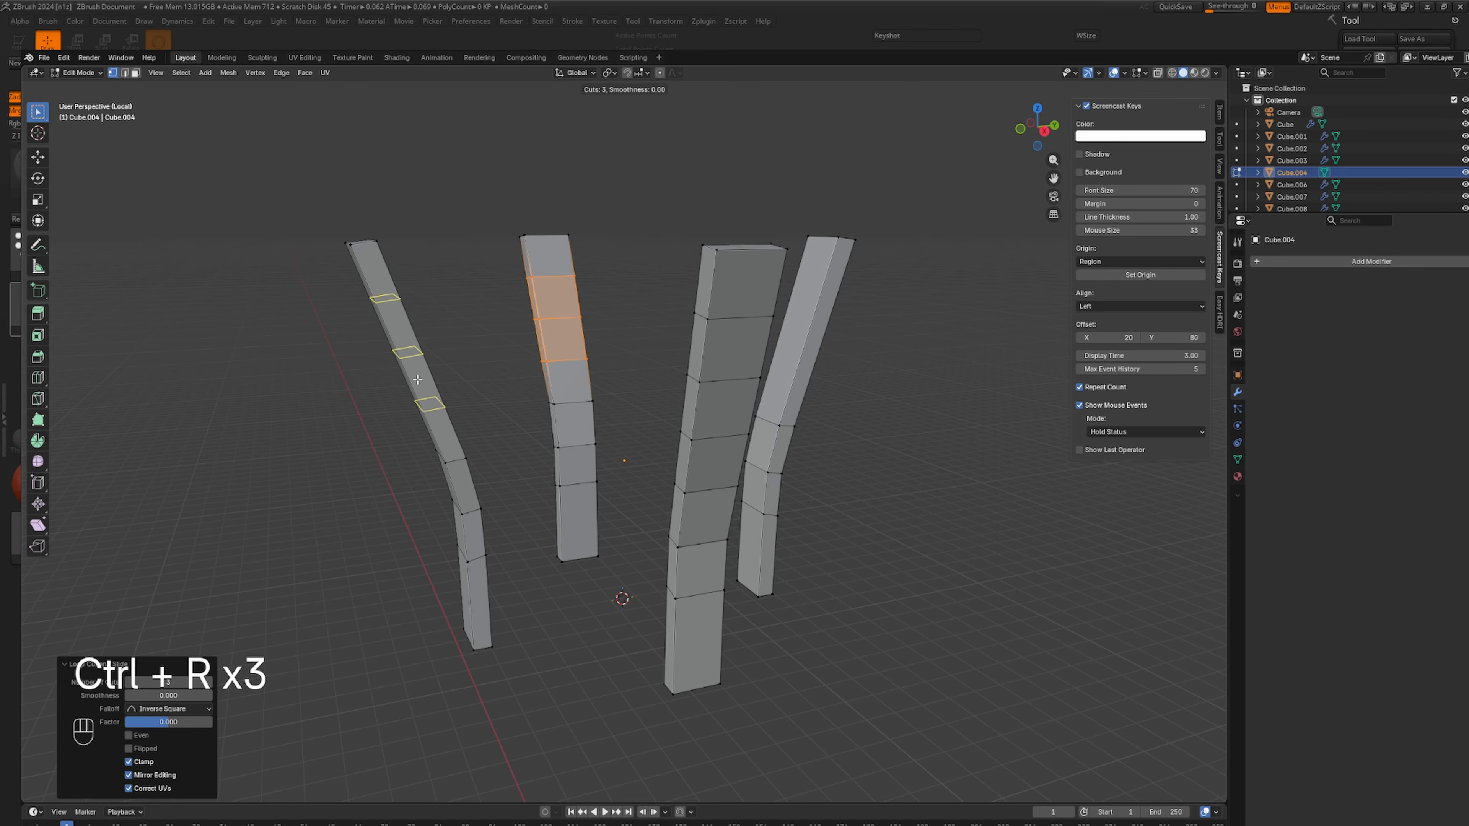
pyautogui.click(417, 379)
pyautogui.click(417, 380)
pyautogui.hotkey('ctrl', 'r')
pyautogui.click(824, 361)
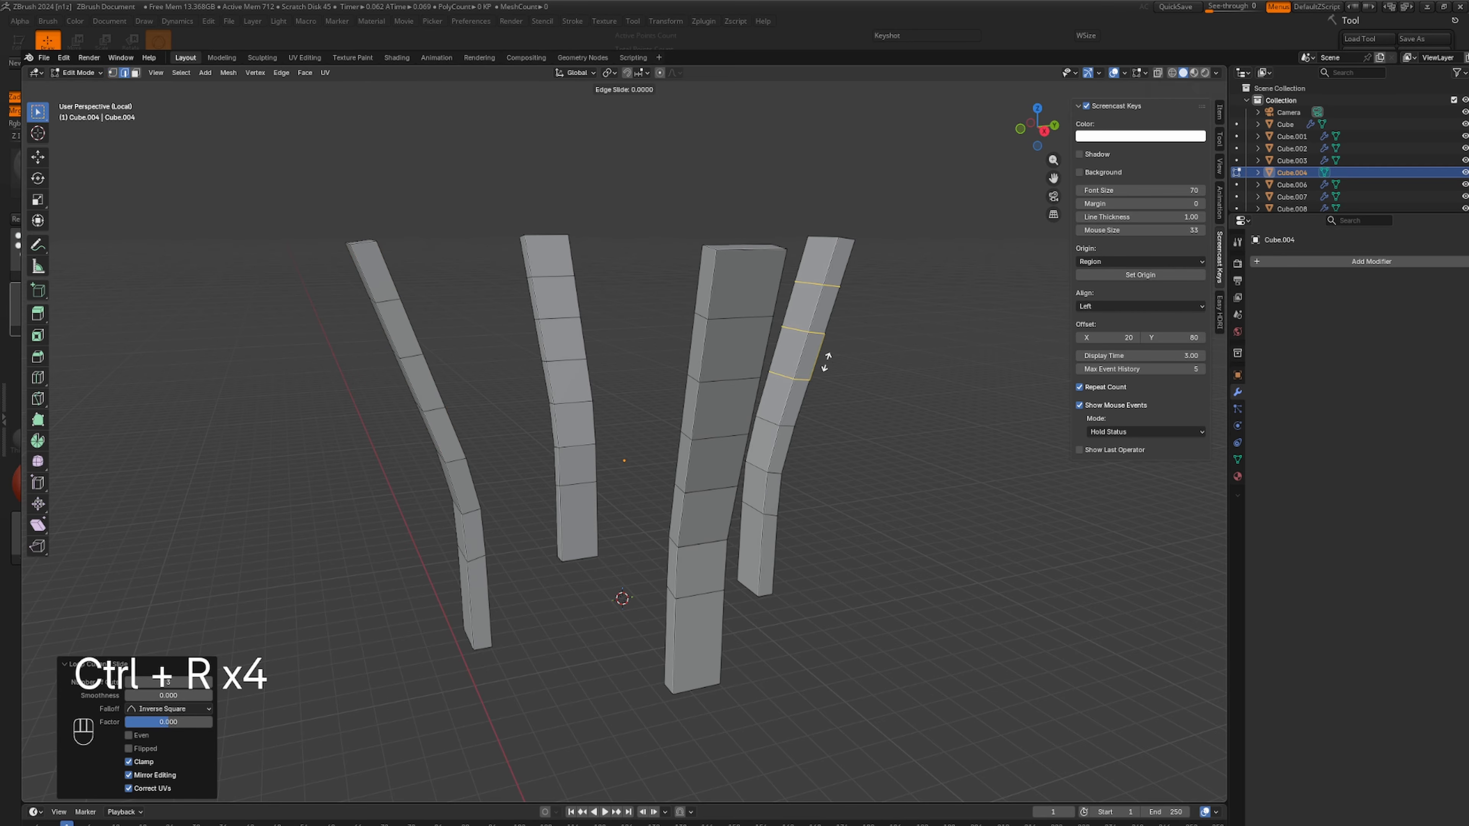
pyautogui.click(826, 362)
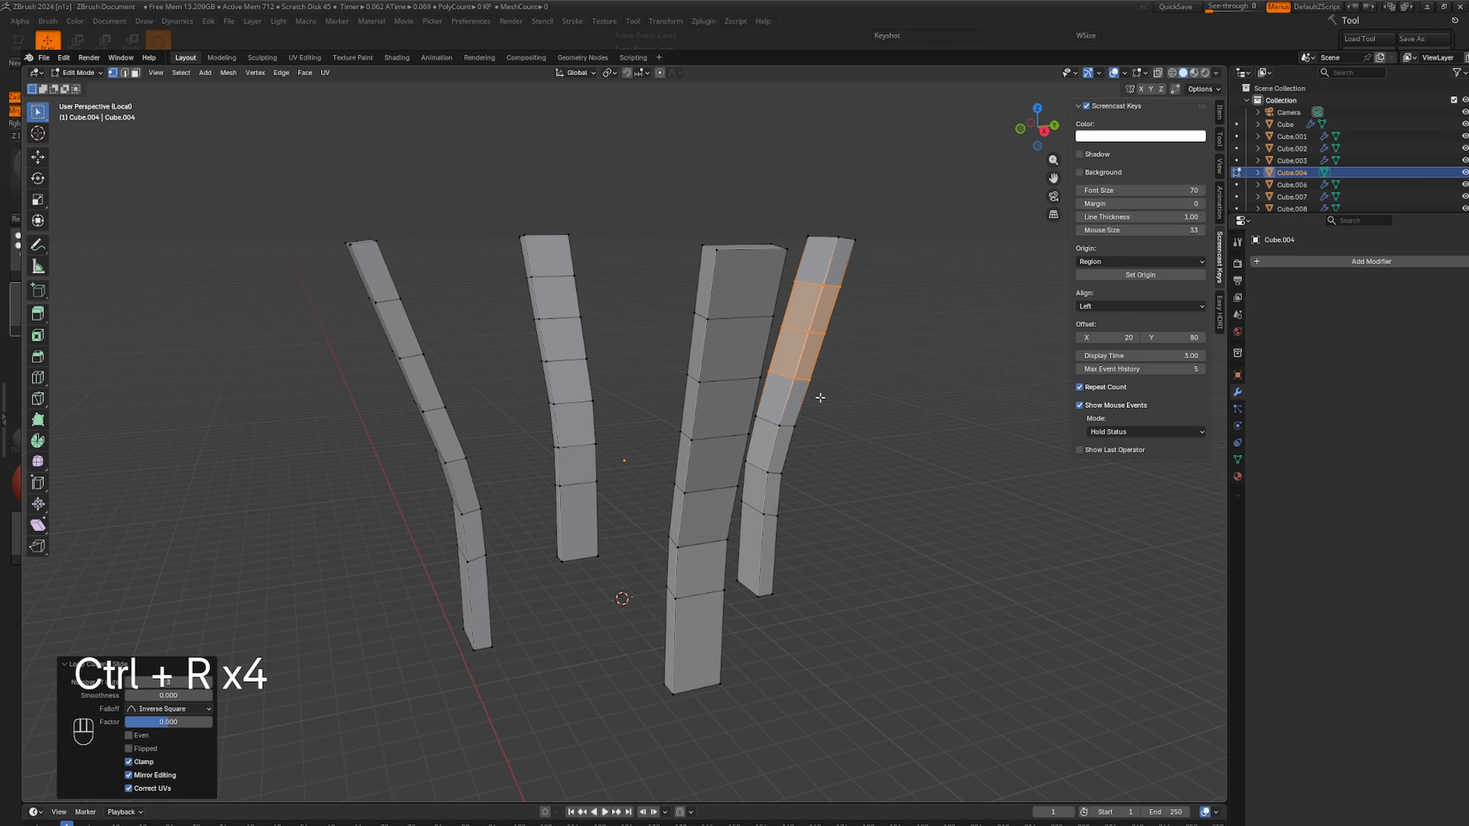
# Select the lengthwise corner edges and both end outlines of the first support in edge select mode.
pyautogui.moveTo(820, 397)
pyautogui.mouseDown(button='middle')
pyautogui.moveTo(842, 403)
pyautogui.moveTo(846, 420)
pyautogui.moveTo(829, 422)
pyautogui.mouseUp(button='middle')
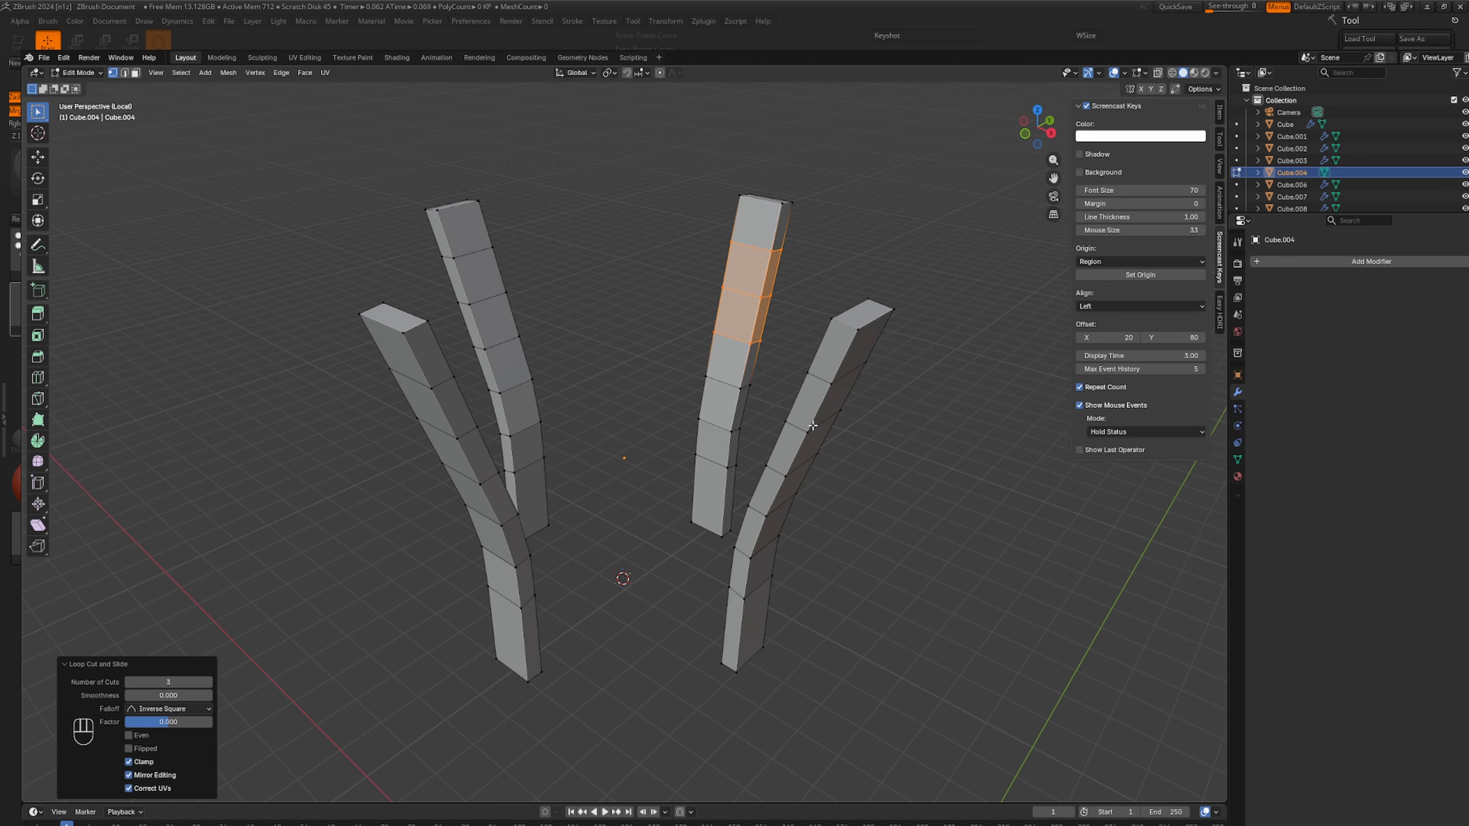
pyautogui.press('2')
pyautogui.keyDown('alt'); pyautogui.keyDown('shift'); pyautogui.click(415, 344); pyautogui.keyUp('shift'); pyautogui.keyUp('alt')
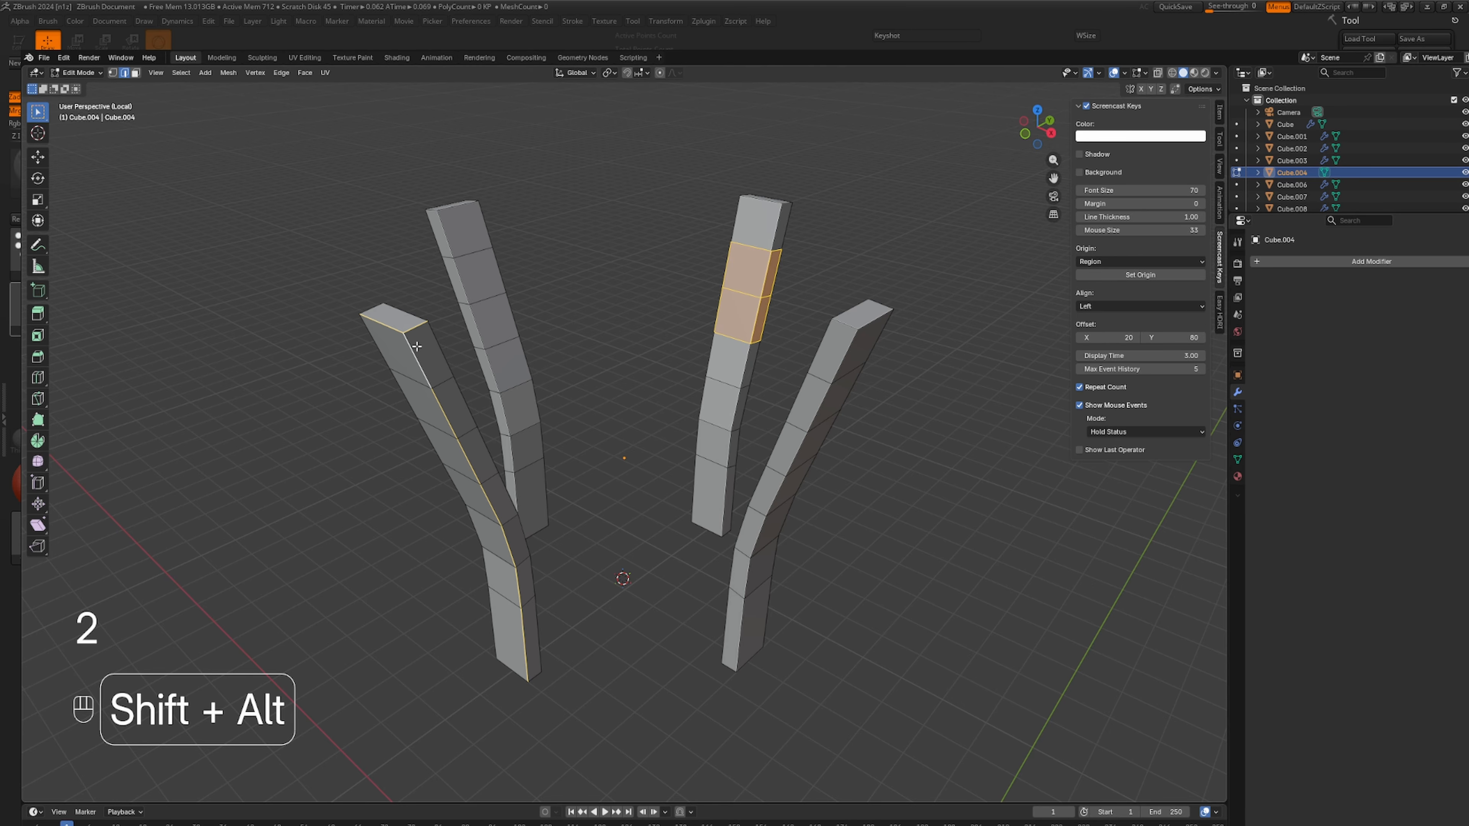
pyautogui.moveTo(520, 324); pyautogui.dragTo(756, 310, button='middle')
pyautogui.keyDown('alt'); pyautogui.keyDown('shift'); pyautogui.click(886, 281); pyautogui.keyUp('shift'); pyautogui.keyUp('alt')
pyautogui.keyDown('alt'); pyautogui.keyDown('shift'); pyautogui.click(902, 283); pyautogui.keyUp('shift'); pyautogui.keyUp('alt')
pyautogui.keyDown('alt'); pyautogui.keyDown('shift'); pyautogui.click(899, 262); pyautogui.keyUp('shift'); pyautogui.keyUp('alt')
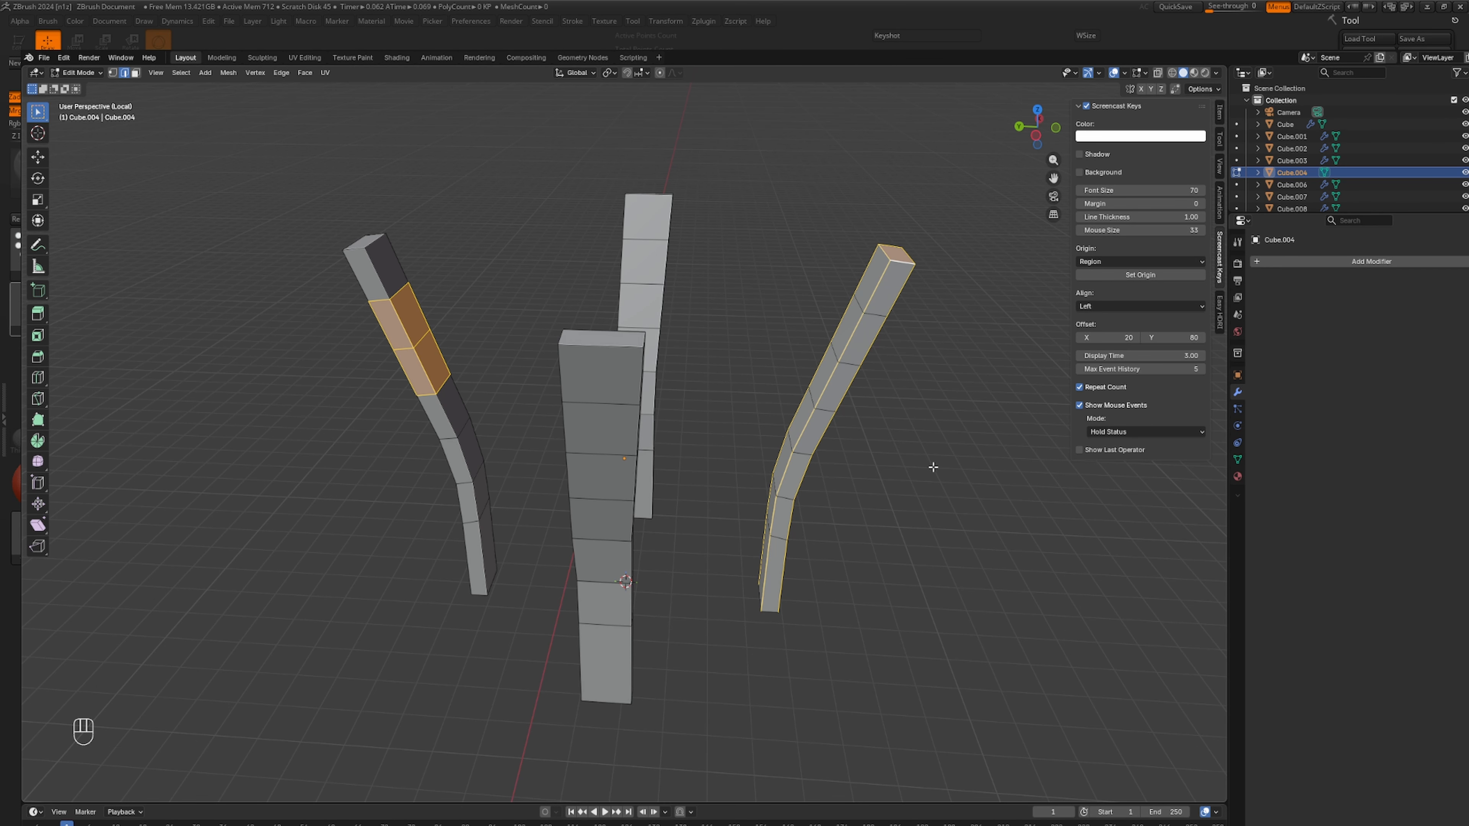
pyautogui.moveTo(932, 467); pyautogui.dragTo(926, 345, button='middle')
pyautogui.keyDown('alt'); pyautogui.keyDown('shift'); pyautogui.click(822, 514); pyautogui.keyUp('shift'); pyautogui.keyUp('alt')
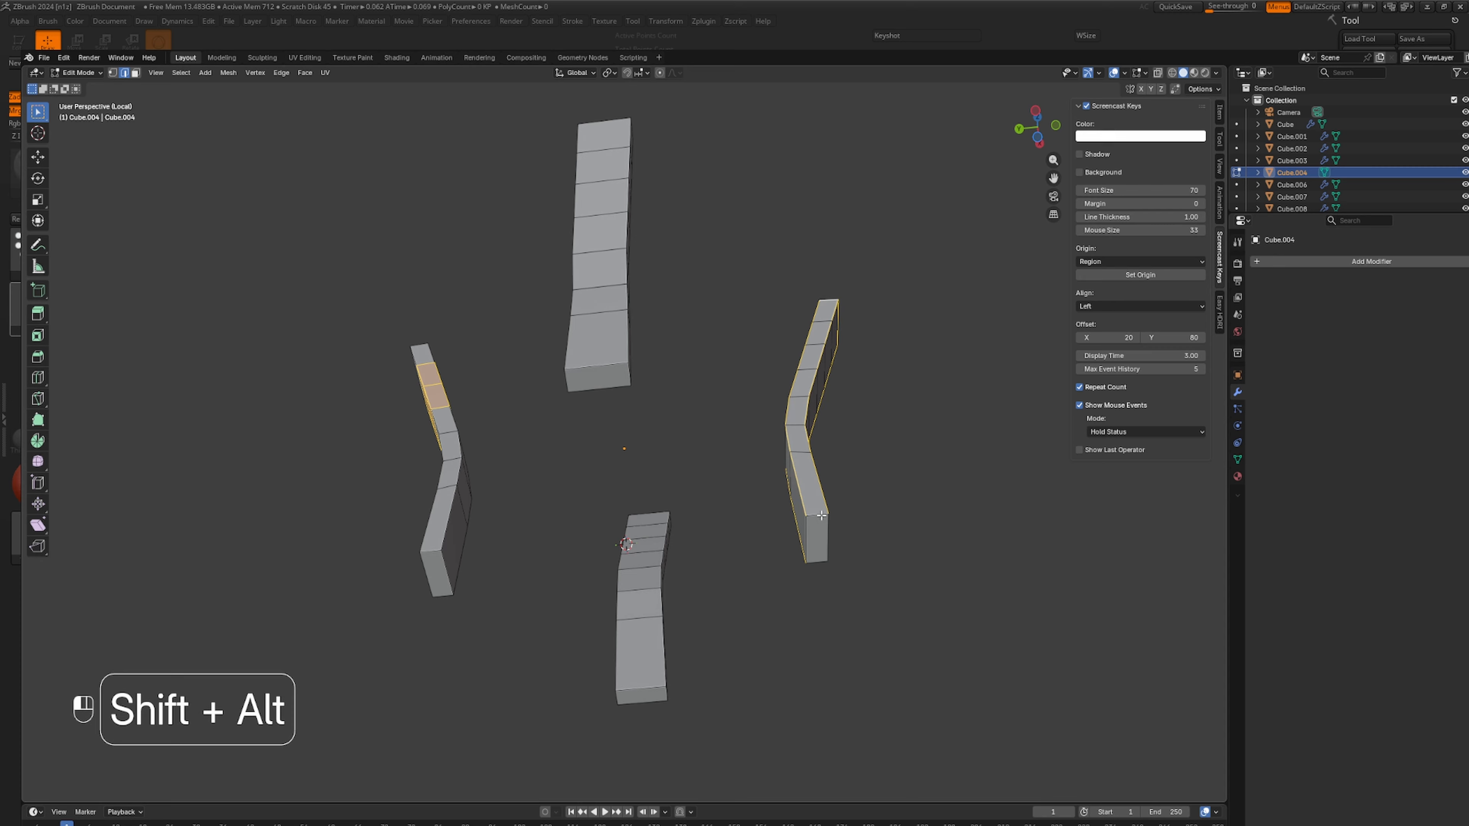
pyautogui.keyDown('alt'); pyautogui.keyDown('shift'); pyautogui.click(804, 525); pyautogui.keyUp('shift'); pyautogui.keyUp('alt')
pyautogui.keyDown('alt'); pyautogui.keyDown('shift'); pyautogui.click(826, 527); pyautogui.keyUp('shift'); pyautogui.keyUp('alt')
pyautogui.keyDown('alt'); pyautogui.keyDown('shift'); pyautogui.click(816, 562); pyautogui.keyUp('shift'); pyautogui.keyUp('alt')
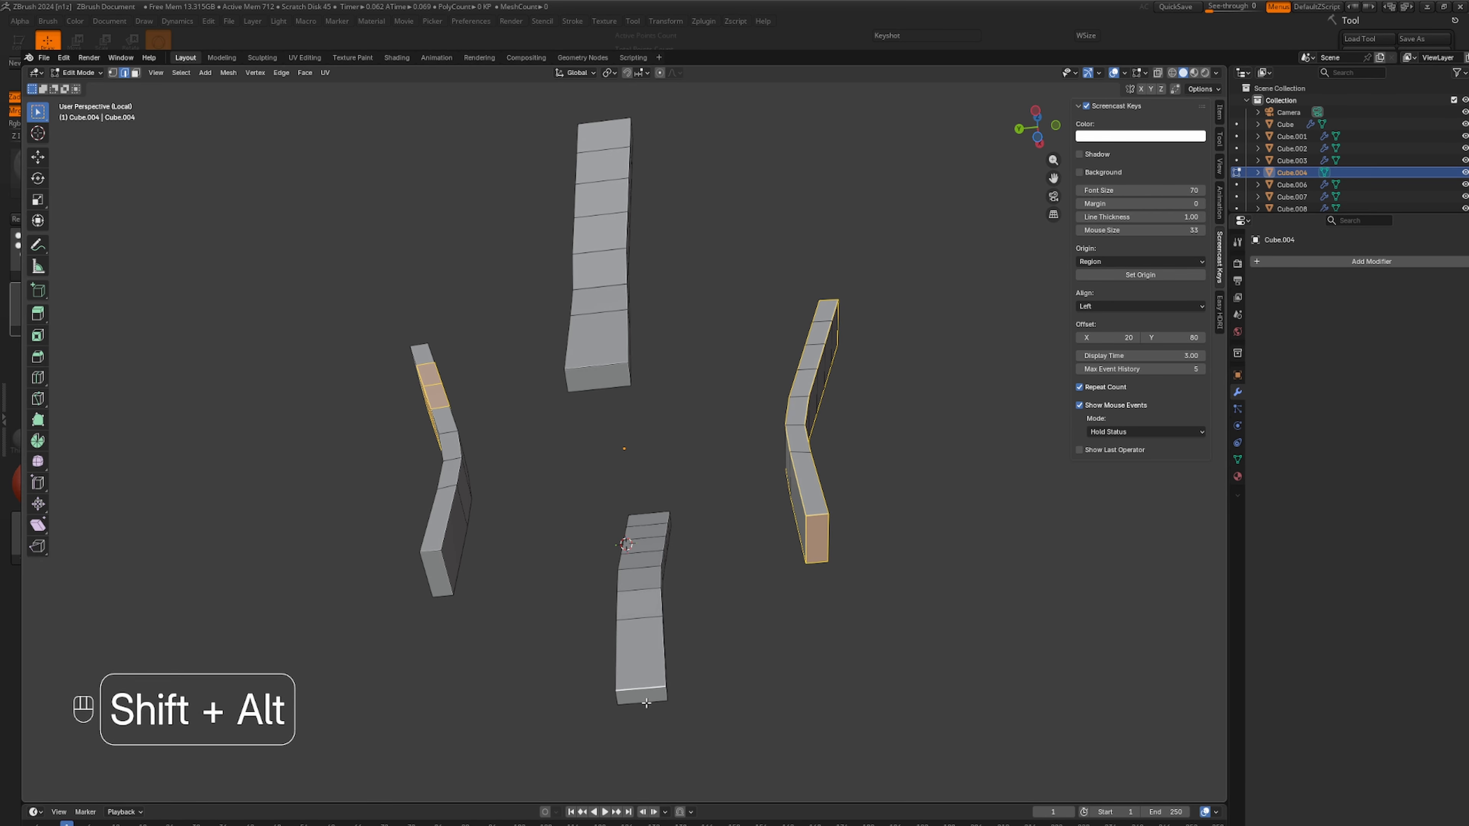
# Extend the edge selection with the lengthwise corner edges and end outline of the neighbouring support.
pyautogui.keyDown('alt'); pyautogui.keyDown('shift'); pyautogui.click(666, 693); pyautogui.keyUp('shift'); pyautogui.keyUp('alt')
pyautogui.keyDown('alt'); pyautogui.keyDown('shift'); pyautogui.click(664, 675); pyautogui.keyUp('shift'); pyautogui.keyUp('alt')
pyautogui.keyDown('alt'); pyautogui.keyDown('shift'); pyautogui.click(617, 670); pyautogui.keyUp('shift'); pyautogui.keyUp('alt')
pyautogui.moveTo(635, 670); pyautogui.dragTo(518, 755, button='middle')
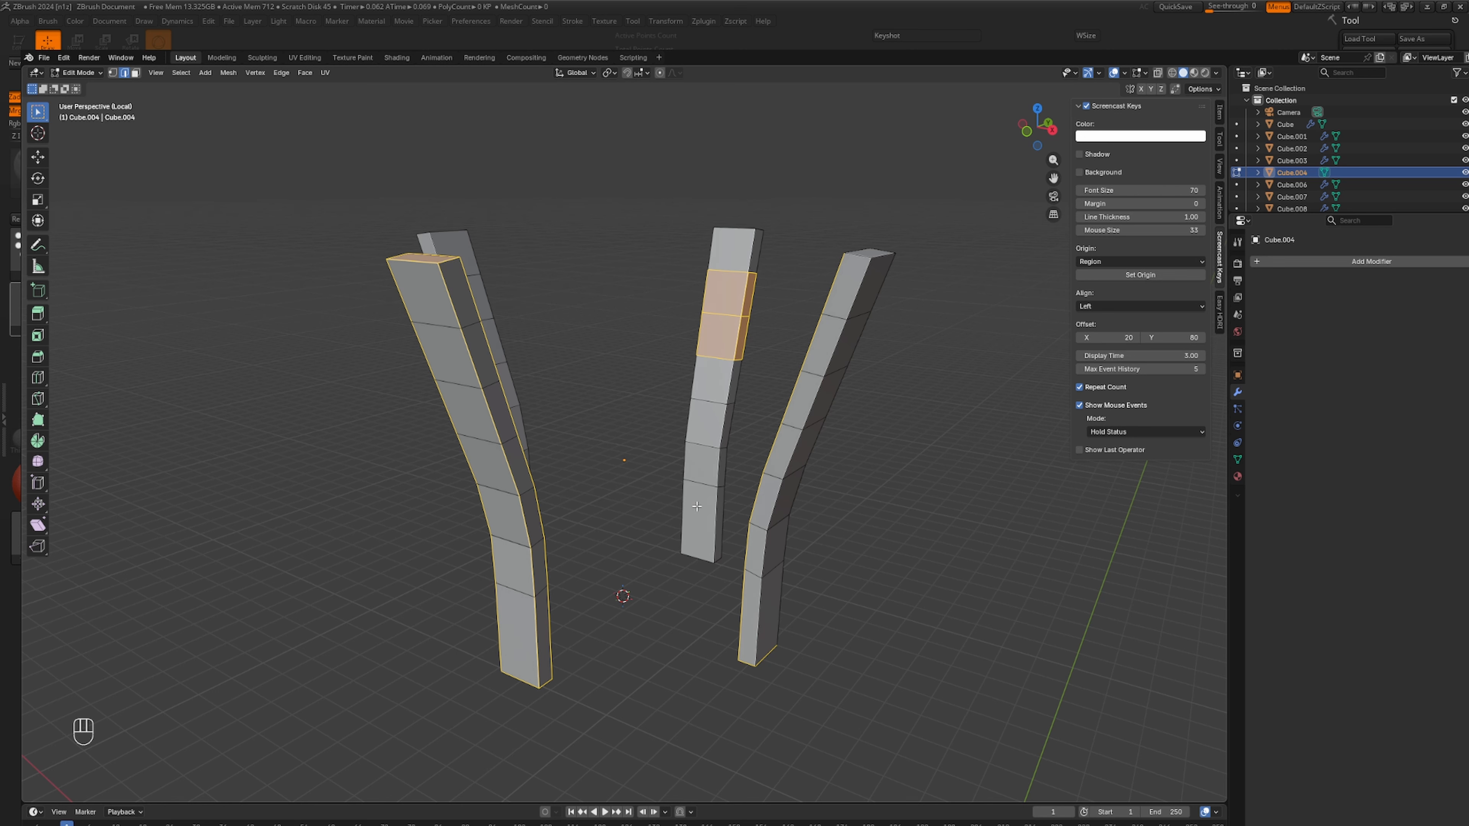
pyautogui.keyDown('alt'); pyautogui.keyDown('shift'); pyautogui.click(864, 261); pyautogui.keyUp('shift'); pyautogui.keyUp('alt')
pyautogui.moveTo(608, 478); pyautogui.dragTo(775, 338, button='middle')
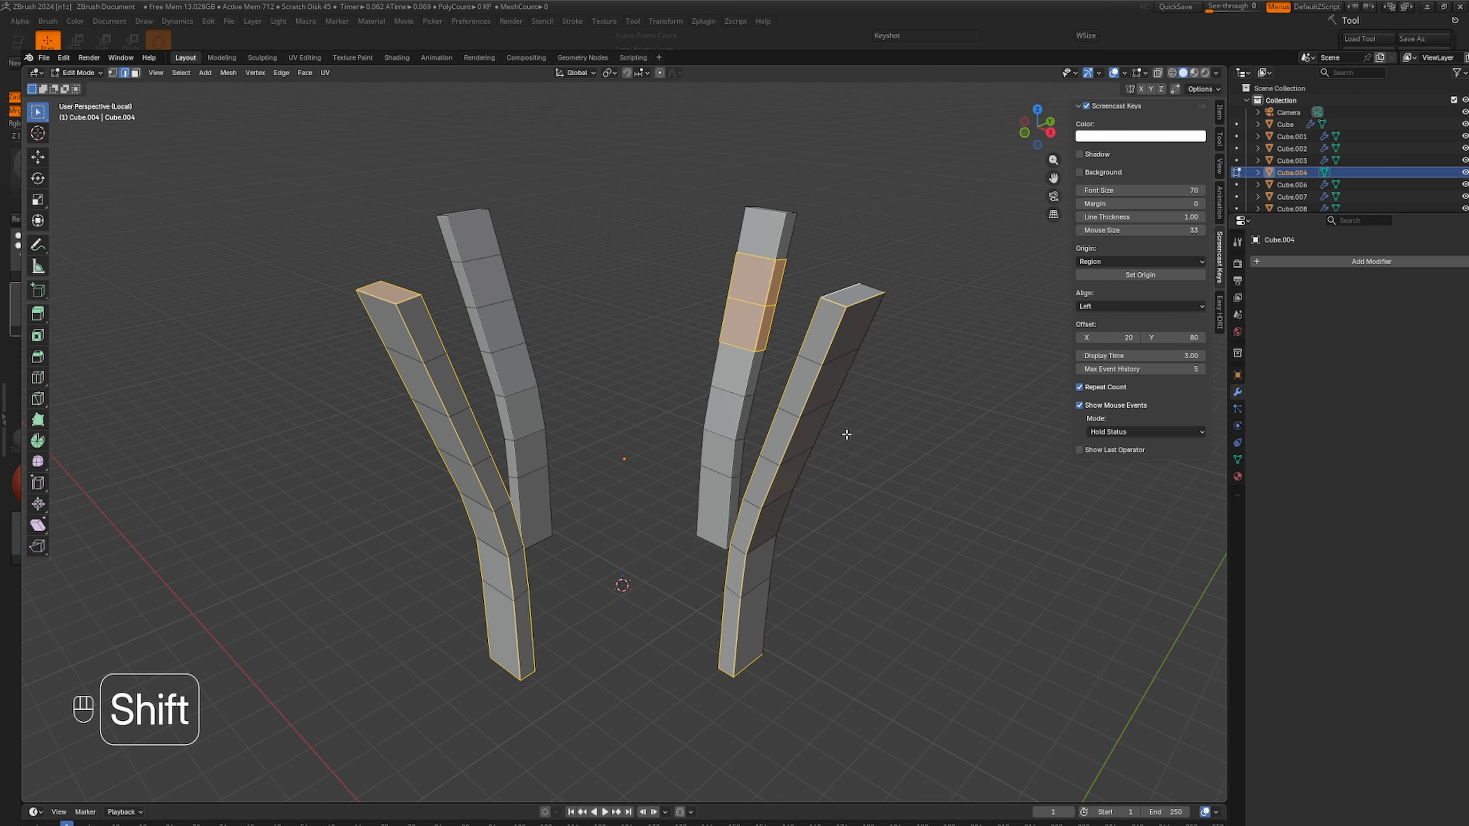
# Try to add the second support's missing edges and the next support's corner edges, then clear the whole selection.
pyautogui.moveTo(806, 611); pyautogui.dragTo(625, 613, button='middle')
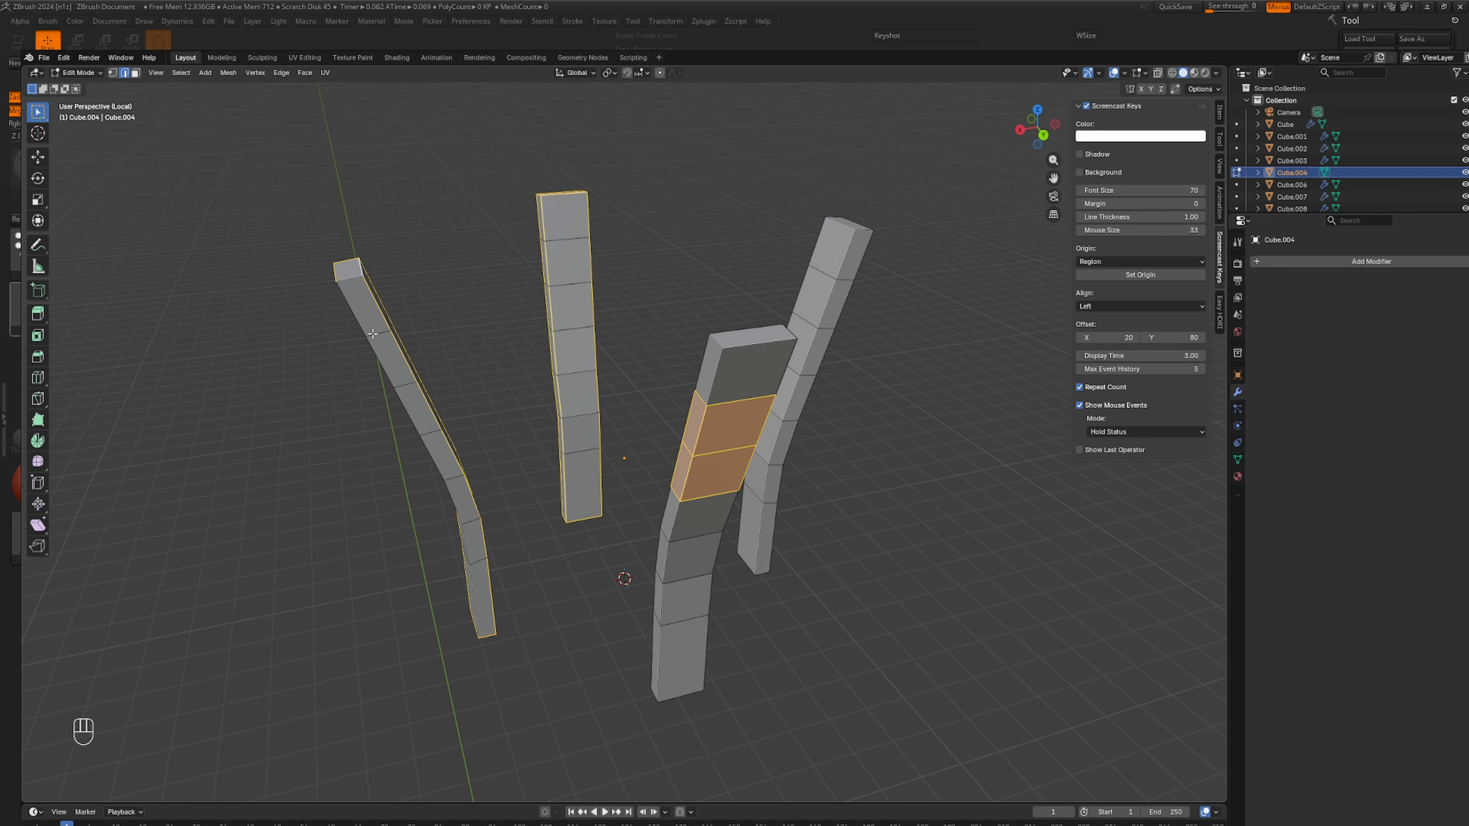
pyautogui.keyDown('shift'); pyautogui.click(347, 269); pyautogui.keyUp('shift')
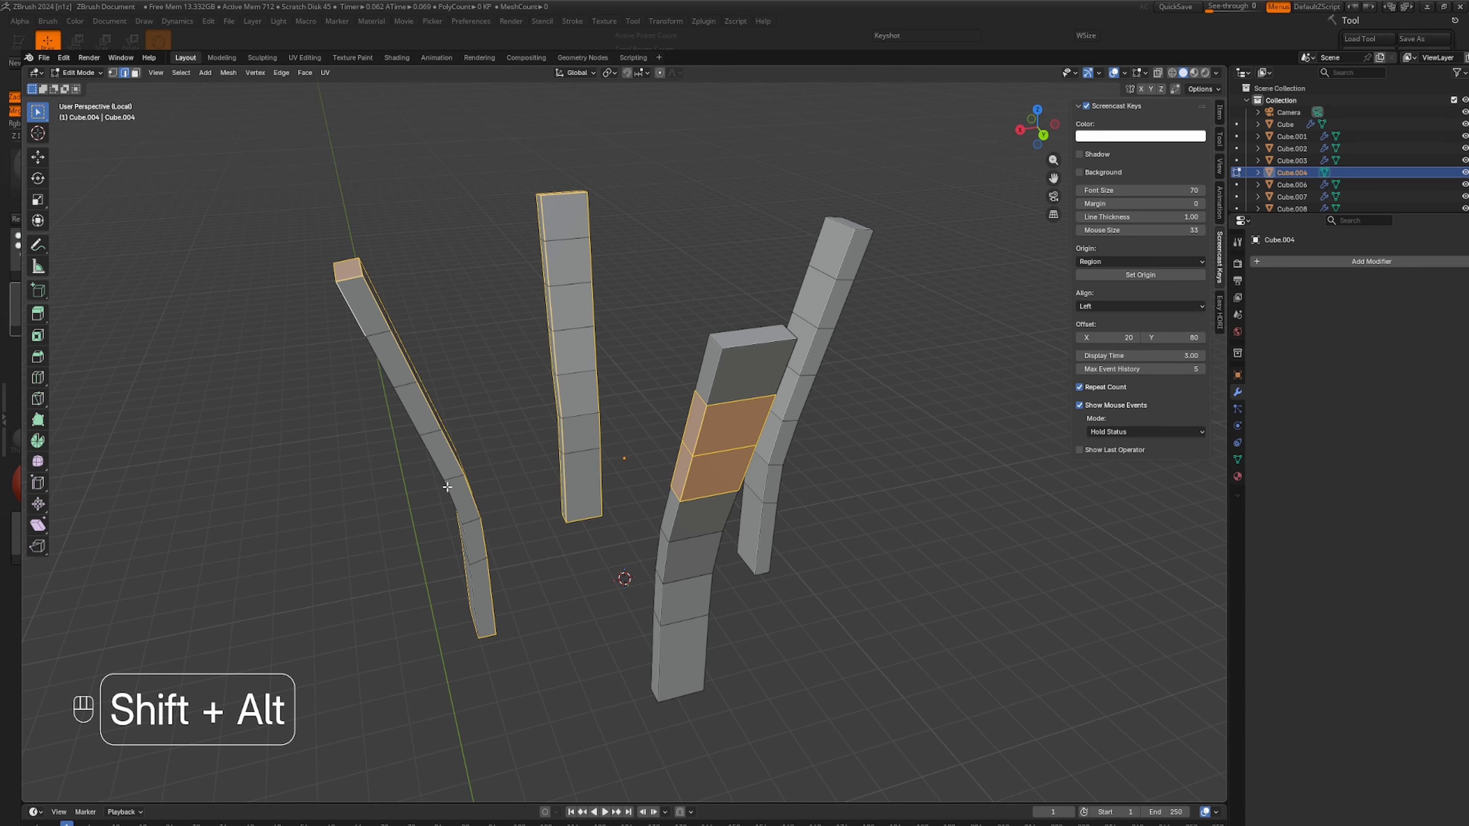
pyautogui.keyDown('alt'); pyautogui.keyDown('shift'); pyautogui.click(448, 503); pyautogui.keyUp('shift'); pyautogui.keyUp('alt')
pyautogui.moveTo(448, 503); pyautogui.dragTo(536, 430, button='middle')
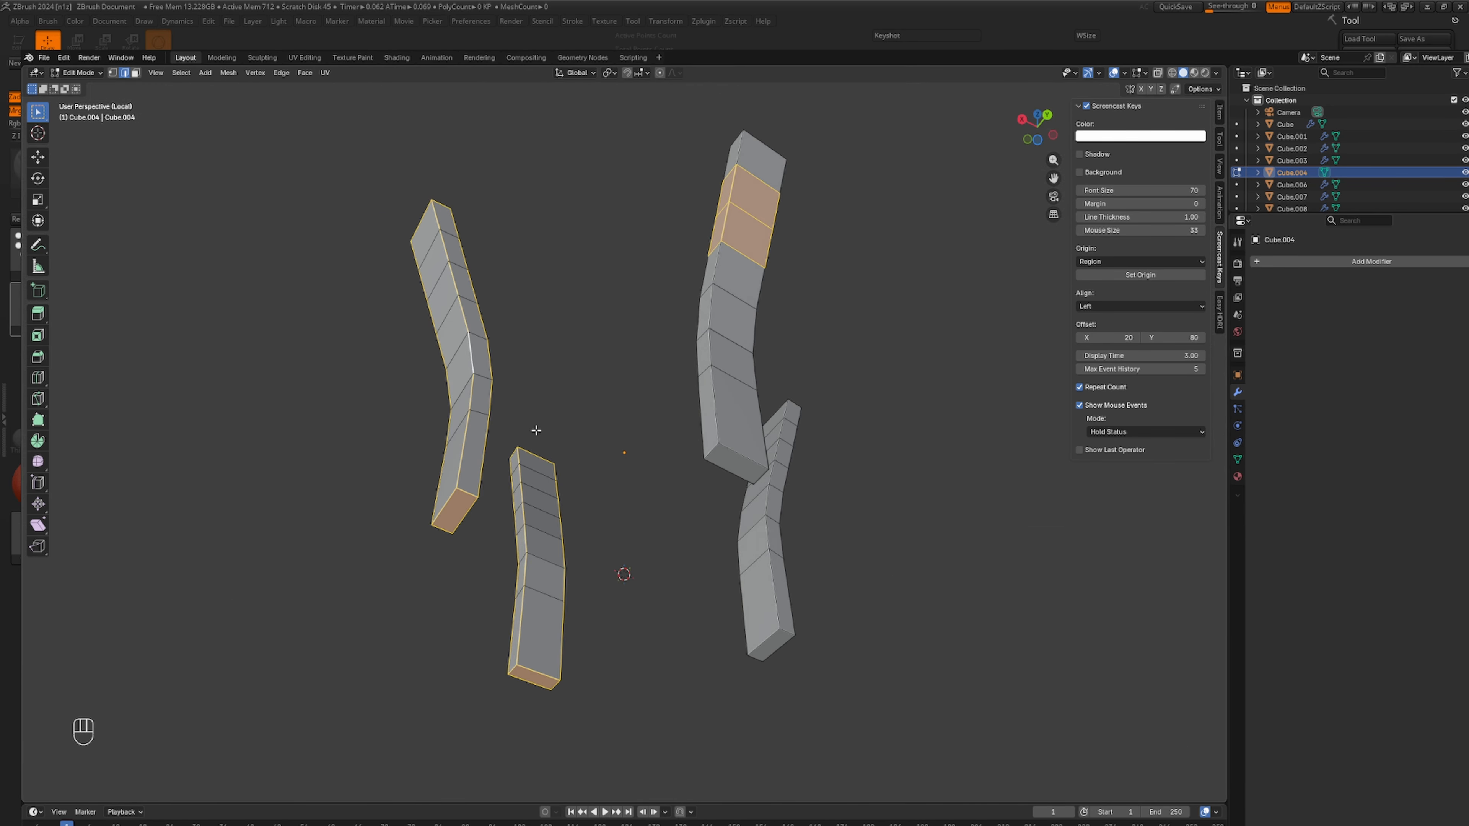
pyautogui.keyDown('alt'); pyautogui.keyDown('shift'); pyautogui.click(739, 452); pyautogui.keyUp('shift'); pyautogui.keyUp('alt')
pyautogui.keyDown('alt'); pyautogui.keyDown('shift'); pyautogui.click(723, 435); pyautogui.keyUp('shift'); pyautogui.keyUp('alt')
pyautogui.click(847, 309)
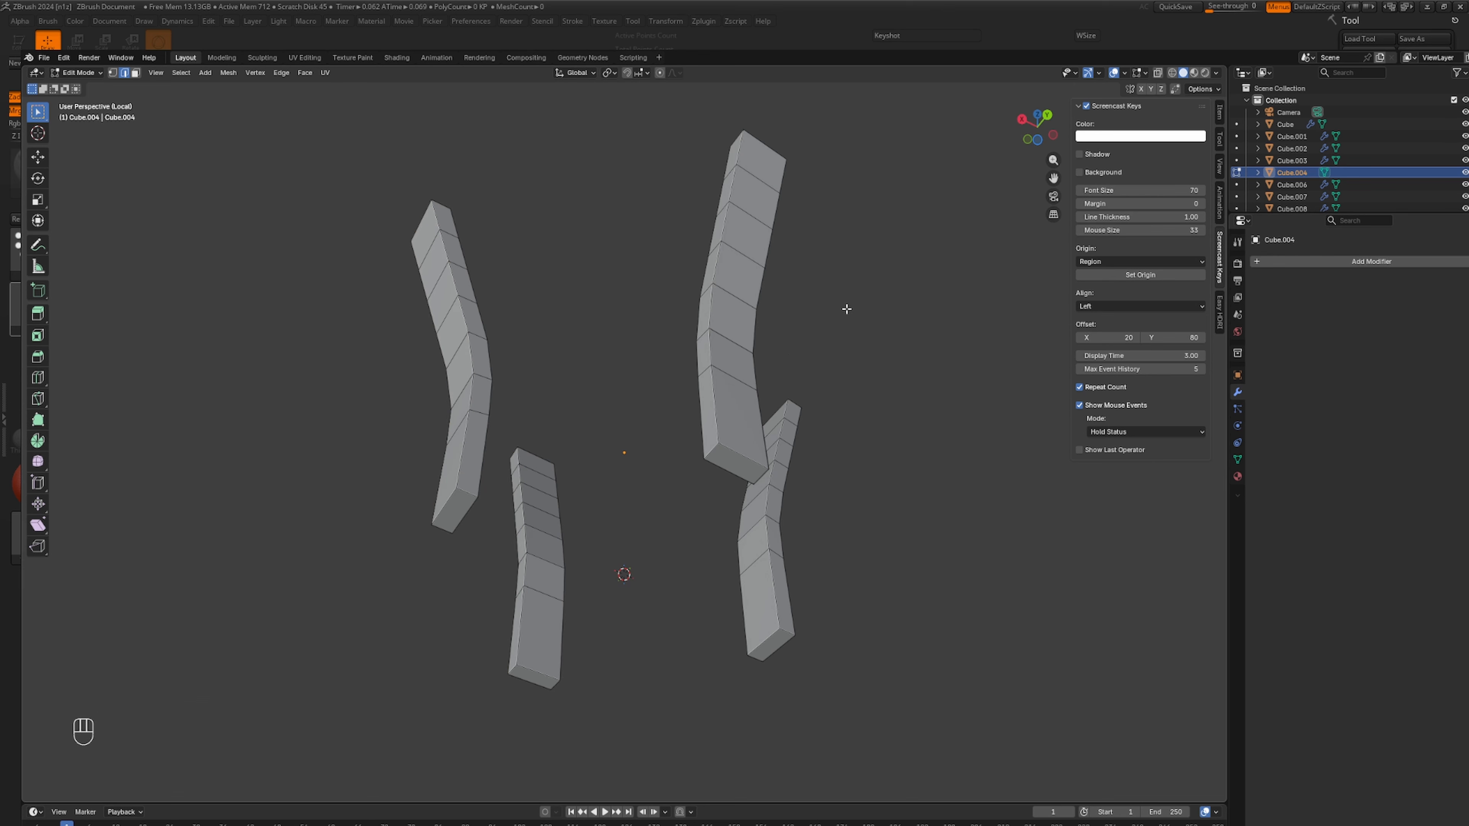
# Select the lengthwise corner edges and both end outlines of the first curved support.
pyautogui.keyDown('alt'); pyautogui.keyDown('shift'); pyautogui.click(738, 456); pyautogui.keyUp('shift'); pyautogui.keyUp('alt')
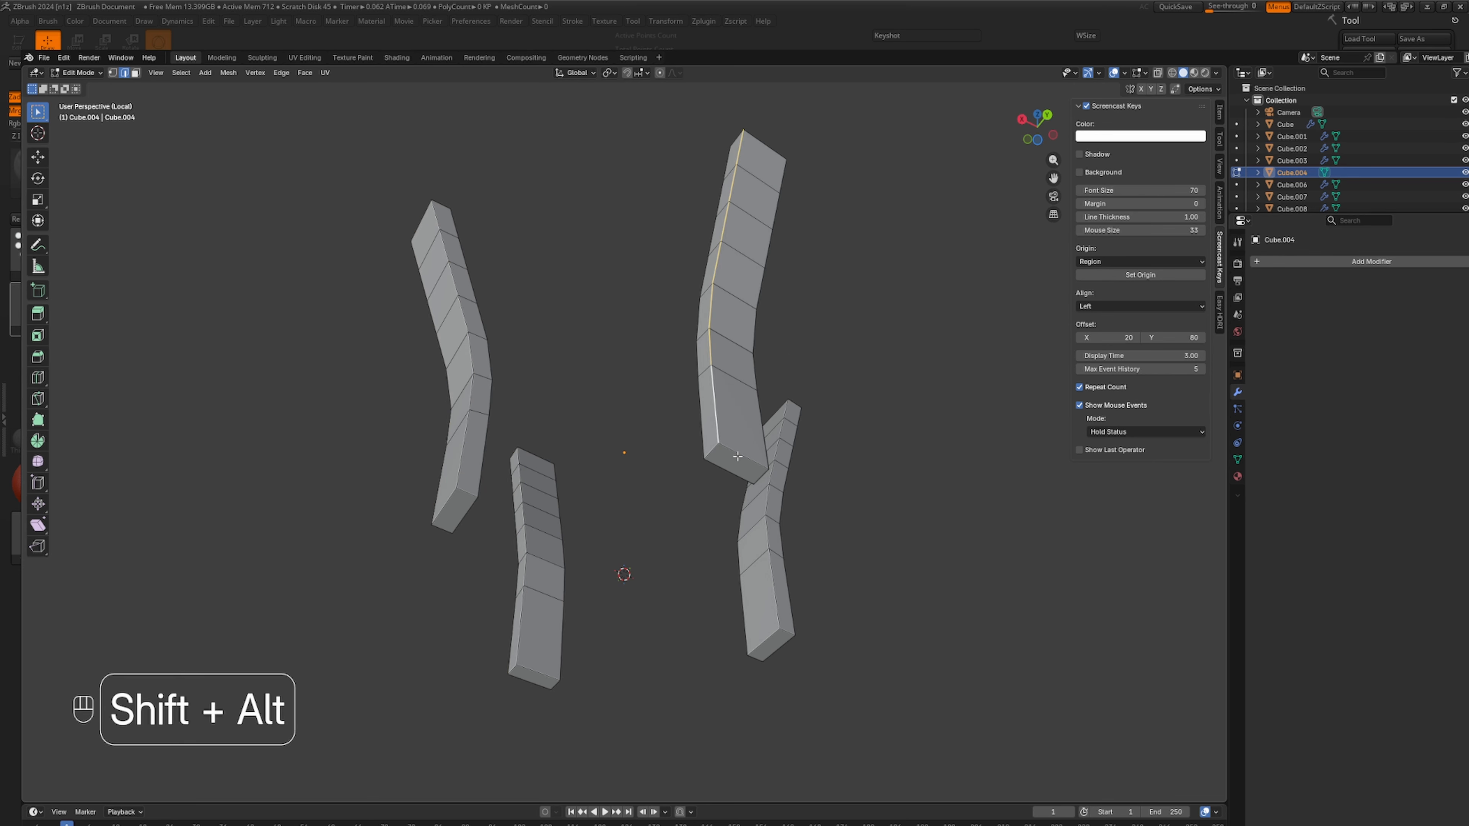
pyautogui.keyDown('alt'); pyautogui.keyDown('shift'); pyautogui.click(715, 451); pyautogui.keyUp('shift'); pyautogui.keyUp('alt')
pyautogui.keyDown('alt'); pyautogui.keyDown('shift'); pyautogui.click(702, 431); pyautogui.keyUp('shift'); pyautogui.keyUp('alt')
pyautogui.keyDown('alt'); pyautogui.keyDown('shift'); pyautogui.click(758, 424); pyautogui.keyUp('shift'); pyautogui.keyUp('alt')
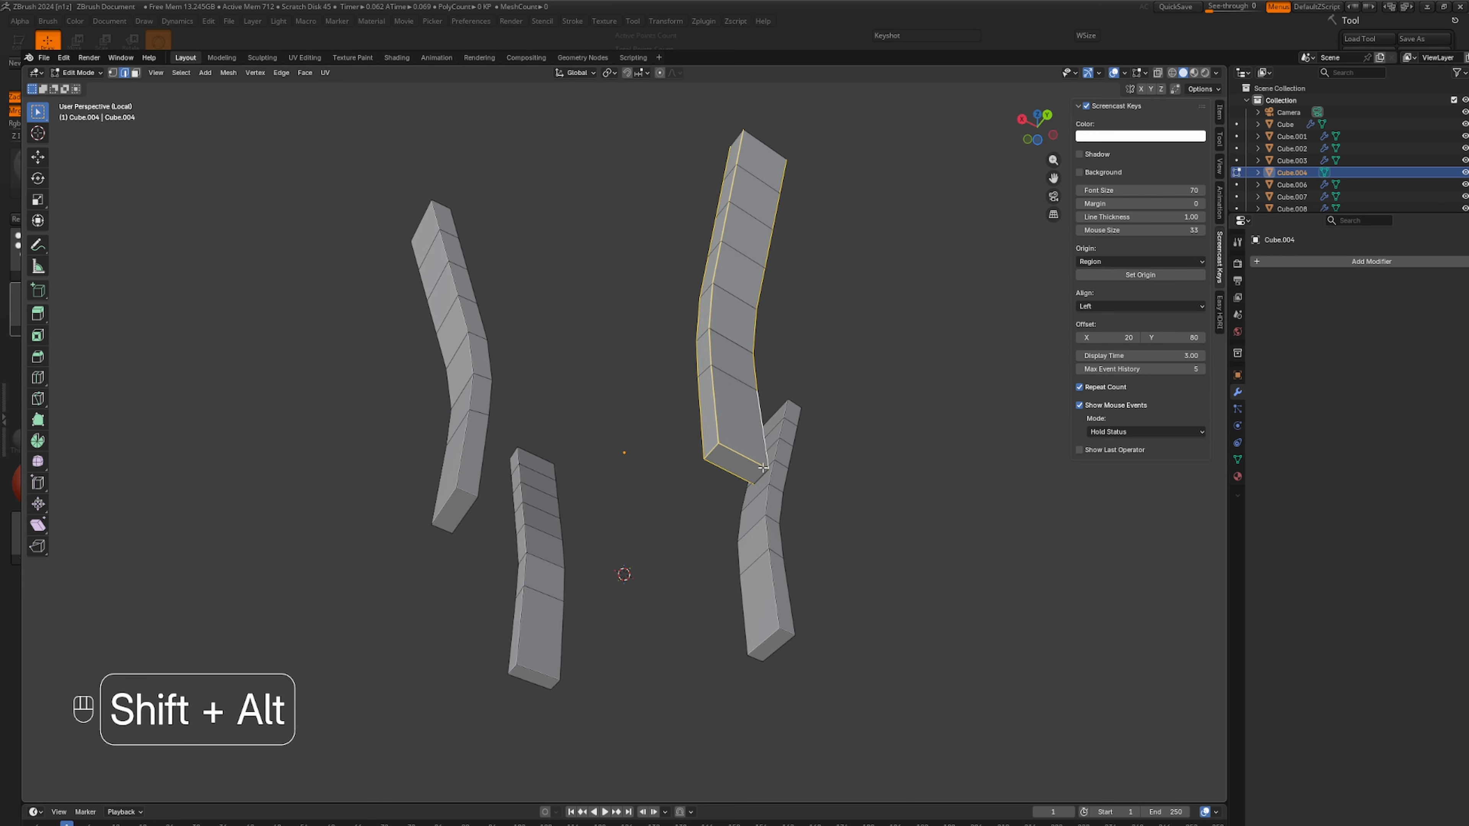
pyautogui.keyDown('alt'); pyautogui.keyDown('shift'); pyautogui.click(763, 471); pyautogui.keyUp('shift'); pyautogui.keyUp('alt')
pyautogui.moveTo(803, 414); pyautogui.dragTo(811, 514, button='middle')
pyautogui.keyDown('alt'); pyautogui.keyDown('shift'); pyautogui.click(803, 355); pyautogui.keyUp('shift'); pyautogui.keyUp('alt')
pyautogui.keyDown('alt'); pyautogui.keyDown('shift'); pyautogui.click(776, 353); pyautogui.keyUp('shift'); pyautogui.keyUp('alt')
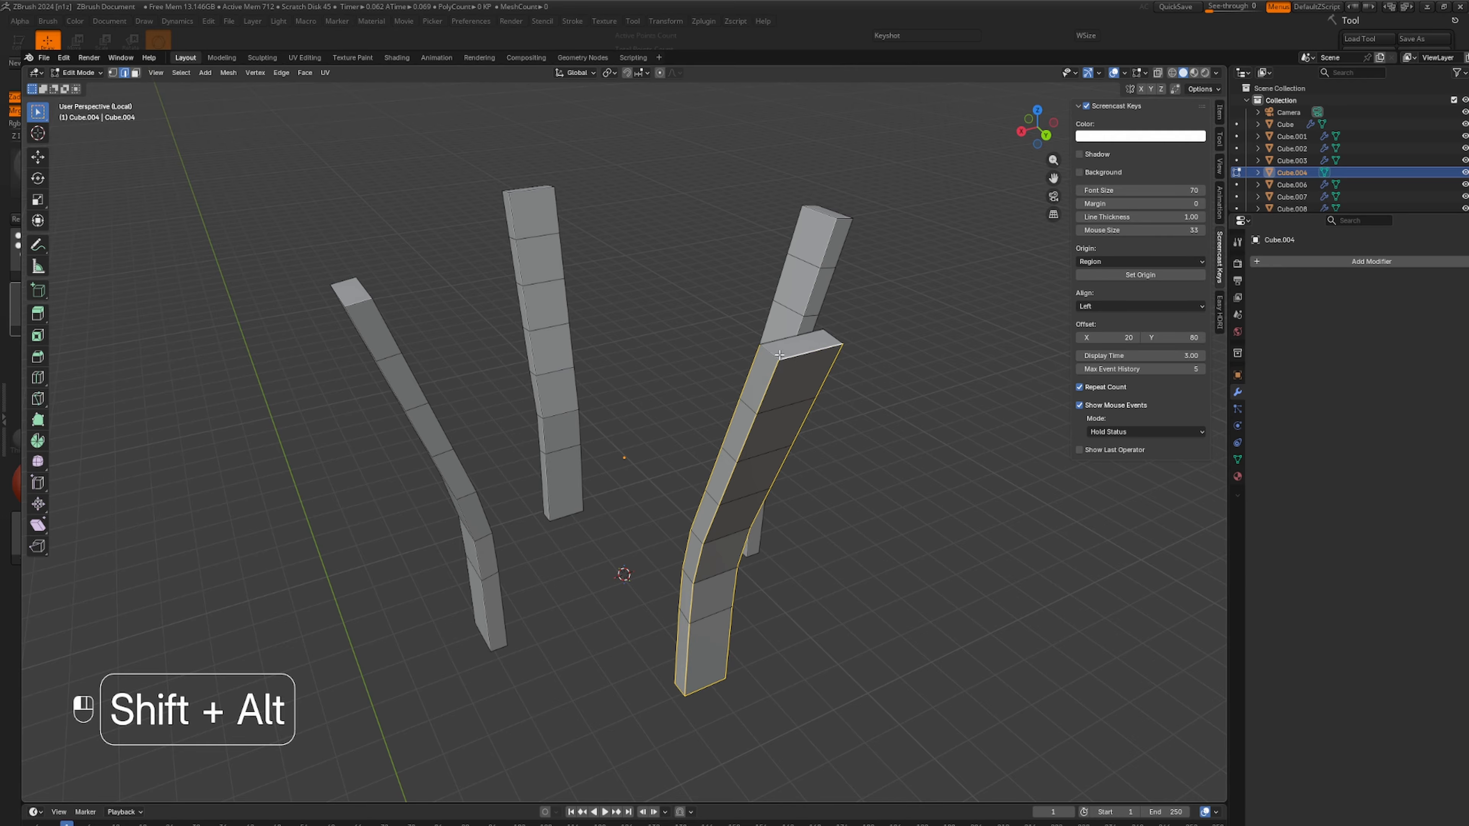
pyautogui.keyDown('alt'); pyautogui.keyDown('shift'); pyautogui.click(799, 341); pyautogui.keyUp('shift'); pyautogui.keyUp('alt')
# Add the neighbouring second support's lengthwise corner edges and both end outlines to the selection.
pyautogui.keyDown('alt'); pyautogui.keyDown('shift'); pyautogui.click(822, 213); pyautogui.keyUp('shift'); pyautogui.keyUp('alt')
pyautogui.keyDown('alt'); pyautogui.keyDown('shift'); pyautogui.click(832, 230); pyautogui.keyUp('shift'); pyautogui.keyUp('alt')
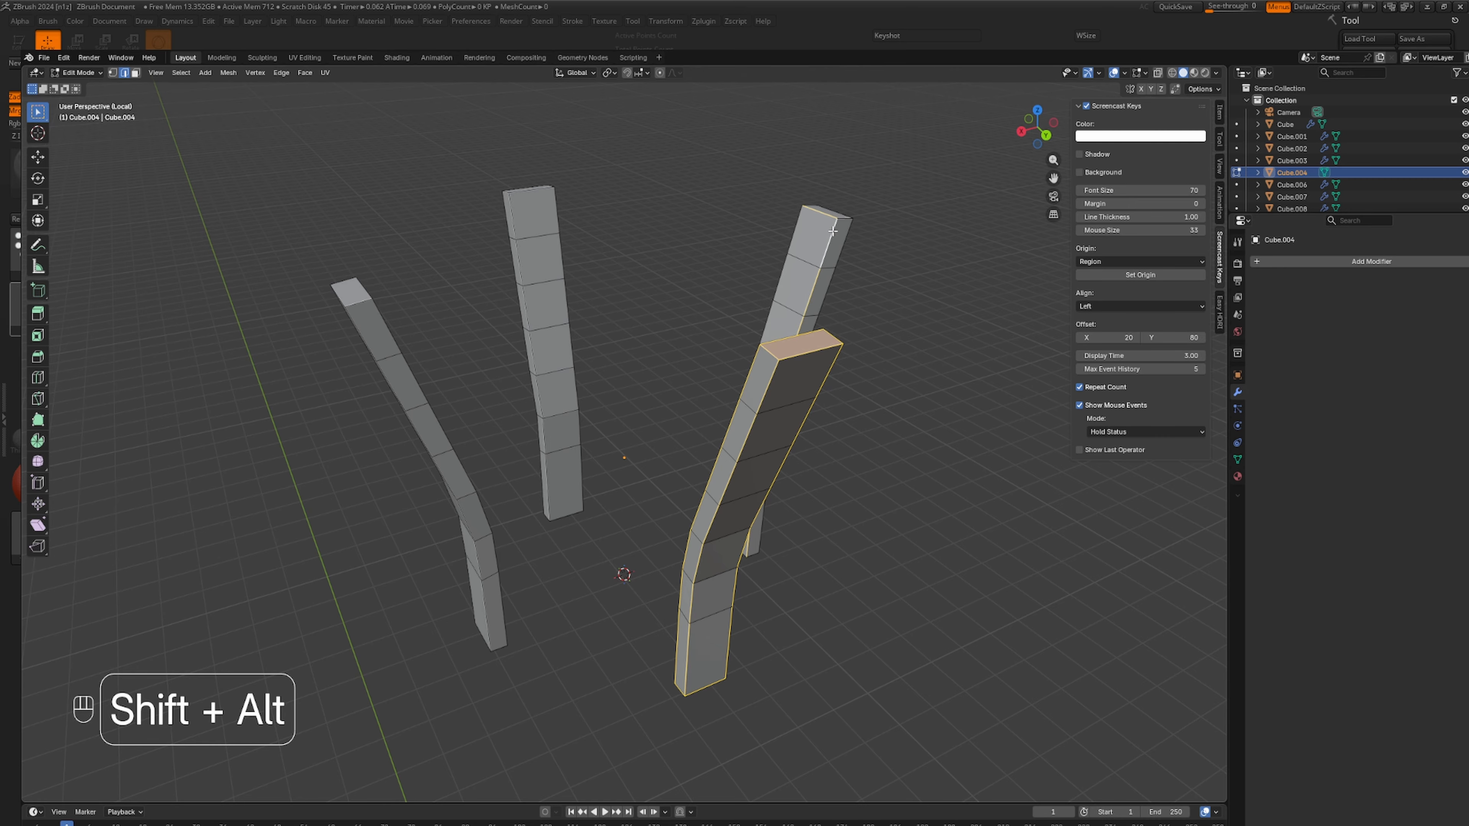
pyautogui.keyDown('alt'); pyautogui.keyDown('shift'); pyautogui.click(805, 222); pyautogui.keyUp('shift'); pyautogui.keyUp('alt')
pyautogui.keyDown('alt'); pyautogui.keyDown('shift'); pyautogui.click(840, 215); pyautogui.keyUp('shift'); pyautogui.keyUp('alt')
pyautogui.moveTo(891, 338); pyautogui.dragTo(734, 322, button='middle')
pyautogui.keyDown('alt'); pyautogui.keyDown('shift'); pyautogui.click(727, 326); pyautogui.keyUp('shift'); pyautogui.keyUp('alt')
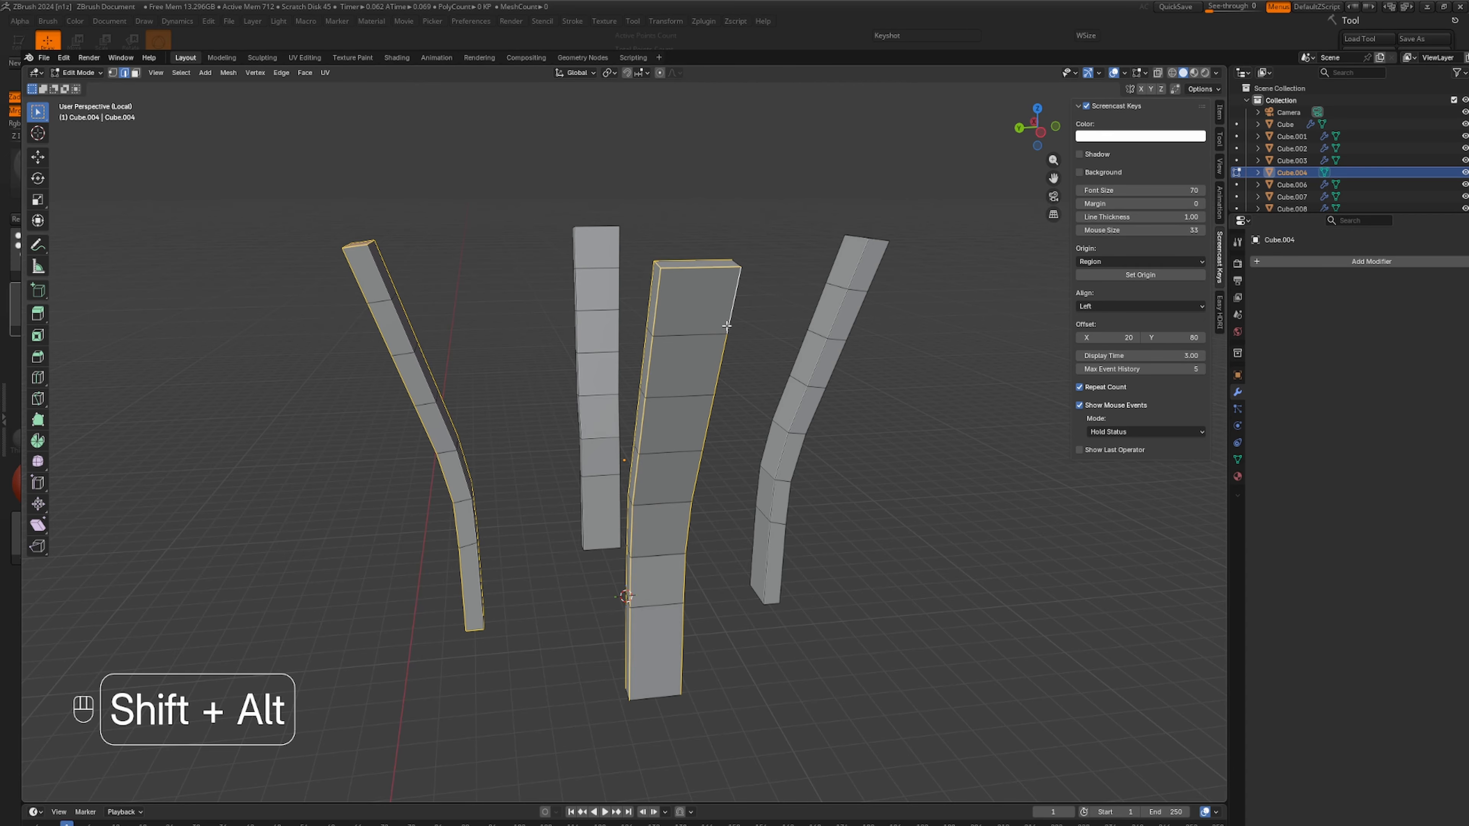
pyautogui.keyDown('alt'); pyautogui.keyDown('shift'); pyautogui.click(643, 702); pyautogui.keyUp('shift'); pyautogui.keyUp('alt')
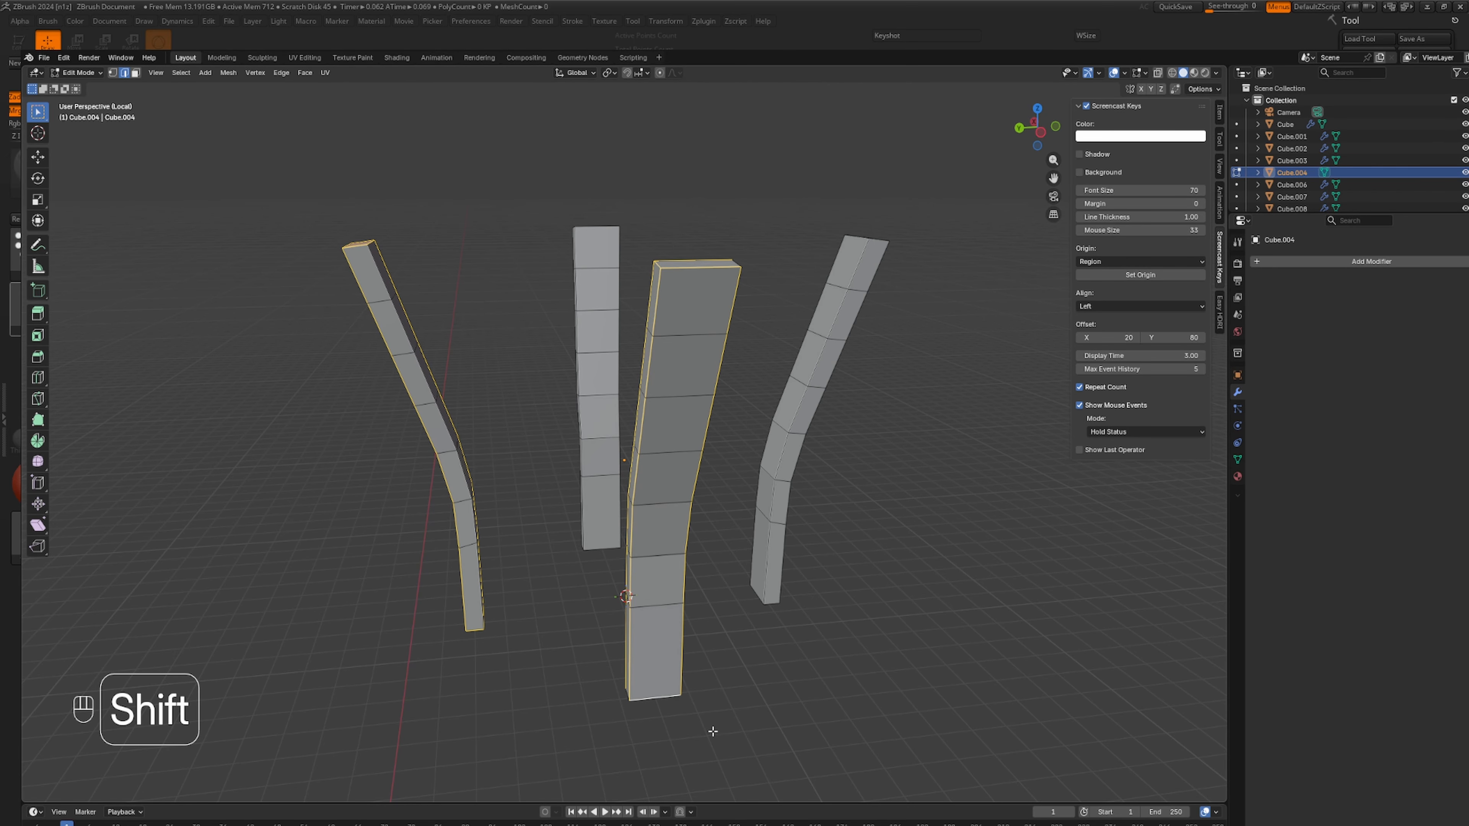
pyautogui.moveTo(724, 715); pyautogui.dragTo(777, 581, button='middle')
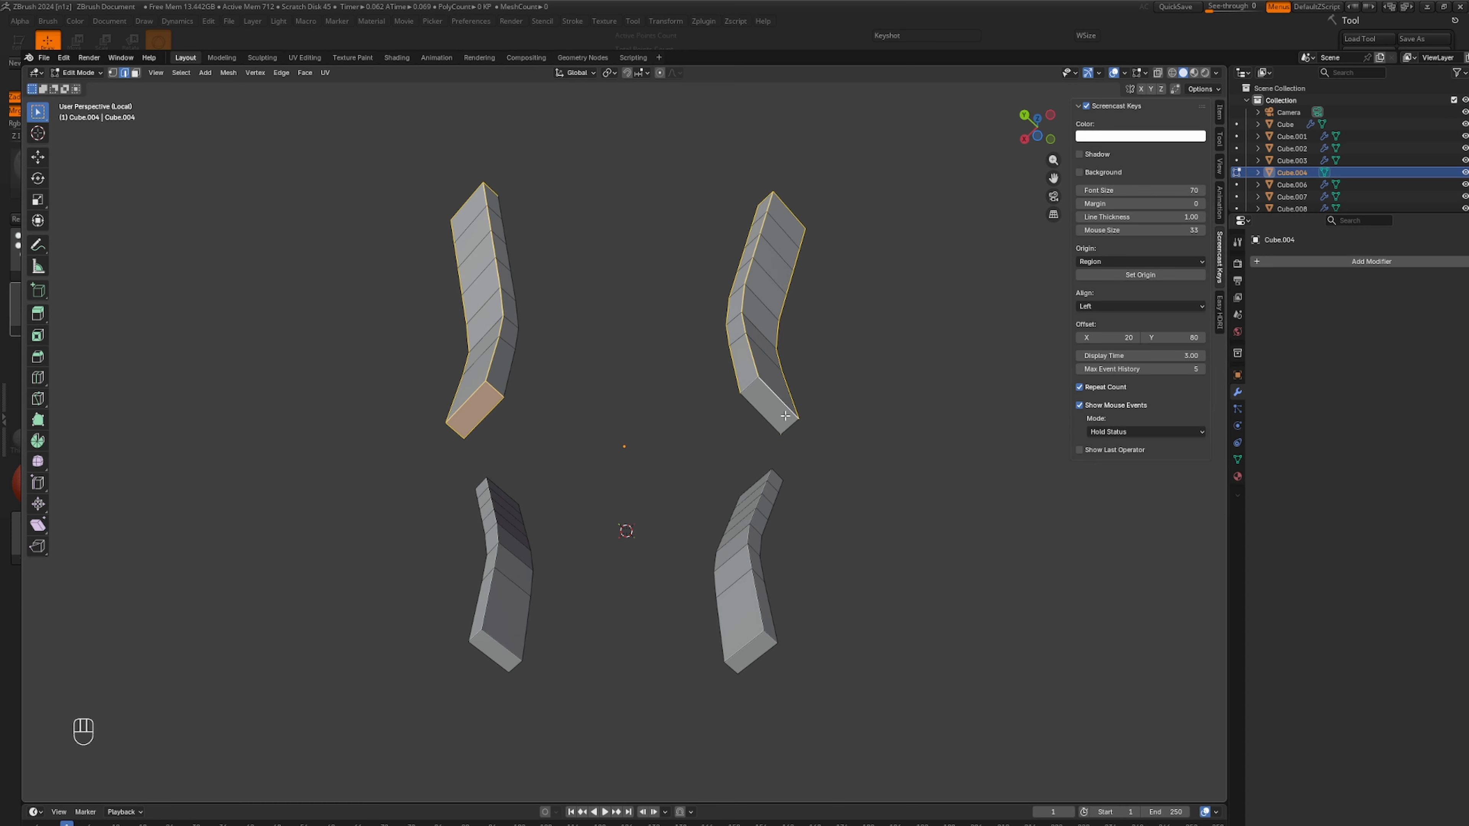
pyautogui.keyDown('alt'); pyautogui.keyDown('shift'); pyautogui.click(792, 425); pyautogui.keyUp('shift'); pyautogui.keyUp('alt')
# Extend the edge selection with the third support's end outlines and lengthwise corner edges.
pyautogui.keyDown('alt'); pyautogui.keyDown('shift'); pyautogui.click(758, 672); pyautogui.keyUp('shift'); pyautogui.keyUp('alt')
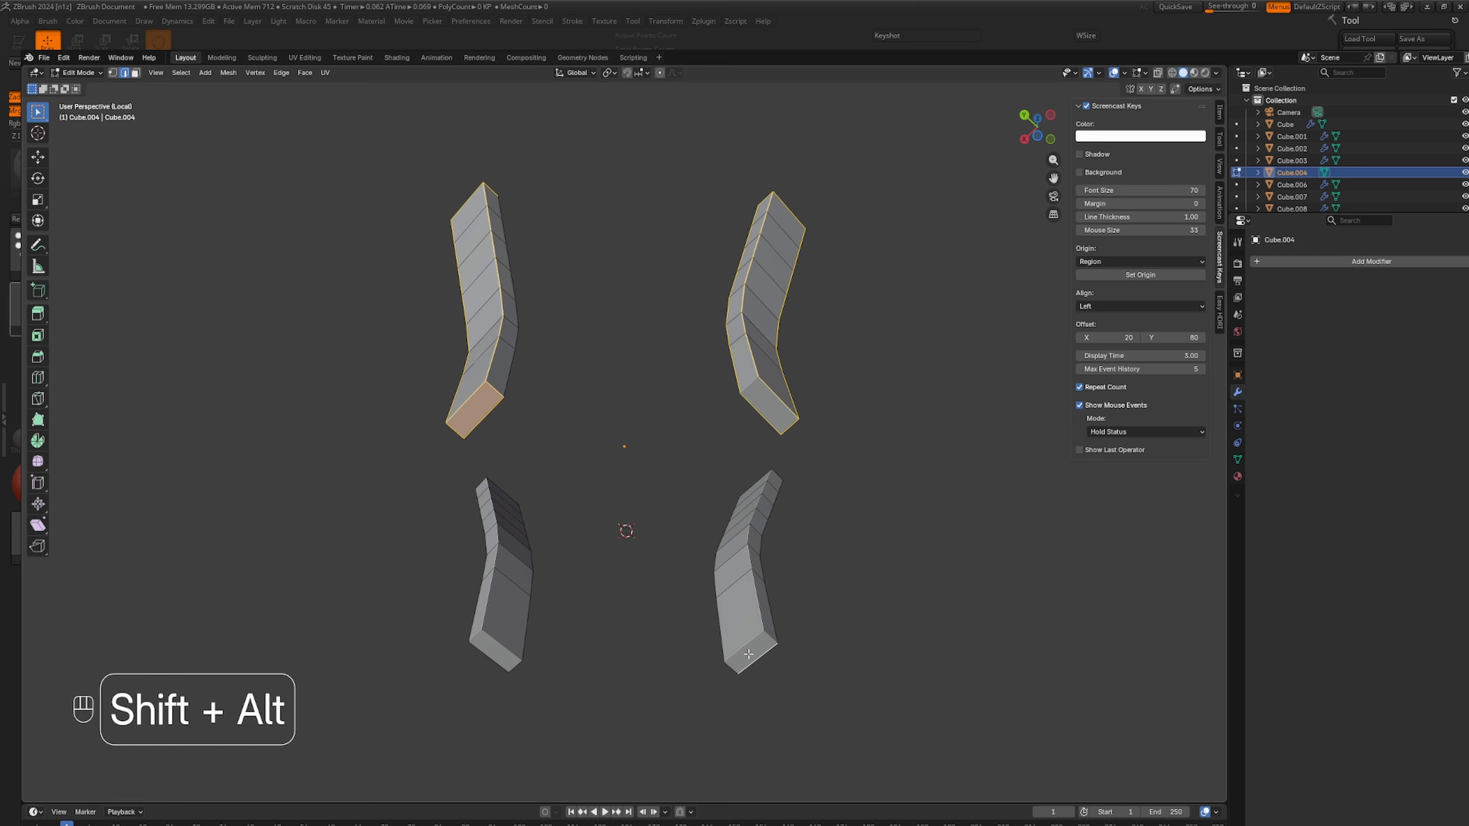
pyautogui.keyDown('alt'); pyautogui.keyDown('shift'); pyautogui.click(730, 679); pyautogui.keyUp('shift'); pyautogui.keyUp('alt')
pyautogui.keyDown('alt'); pyautogui.keyDown('shift'); pyautogui.click(755, 652); pyautogui.keyUp('shift'); pyautogui.keyUp('alt')
pyautogui.keyDown('alt'); pyautogui.keyDown('shift'); pyautogui.click(760, 608); pyautogui.keyUp('shift'); pyautogui.keyUp('alt')
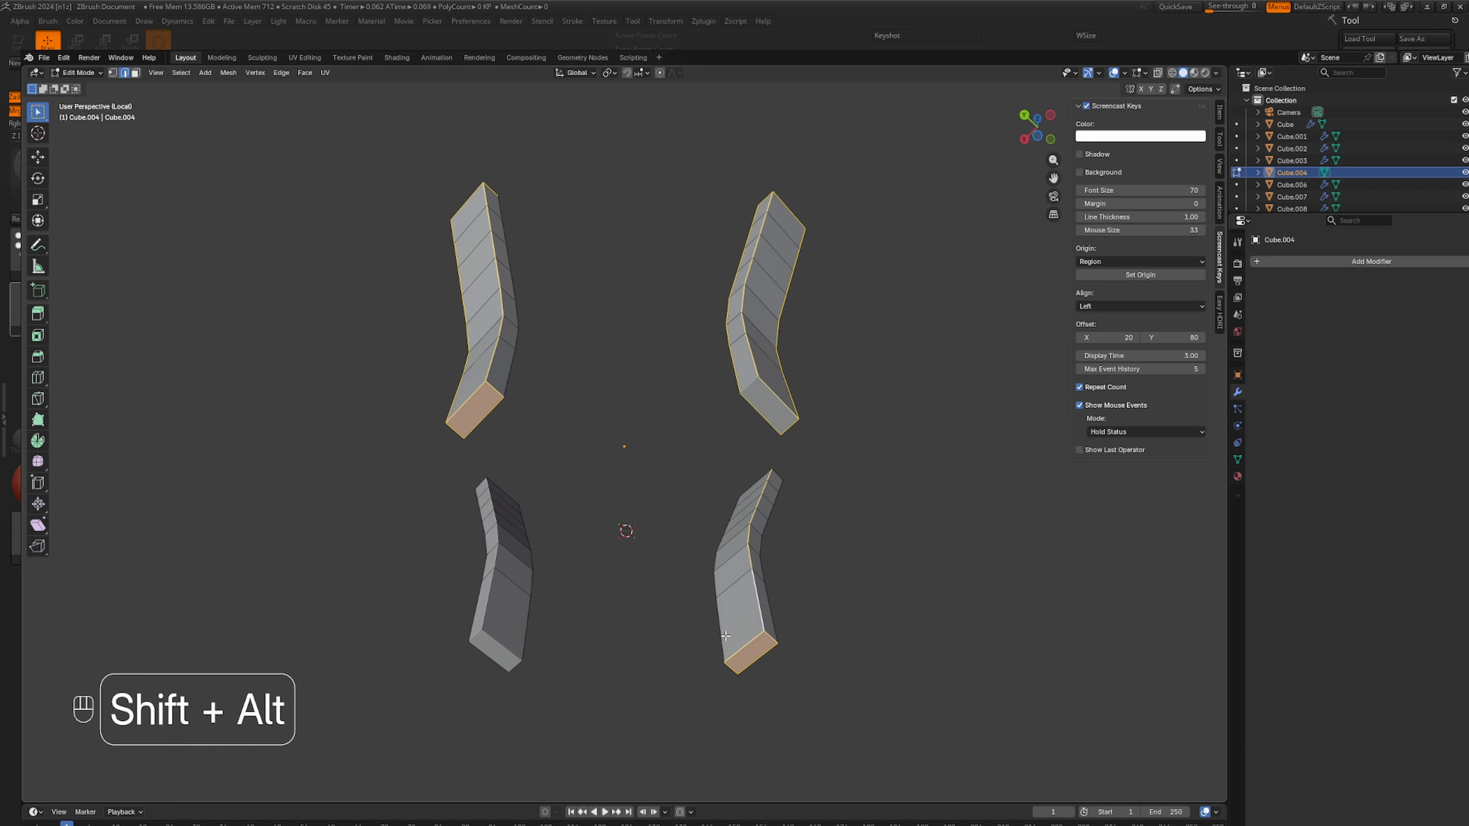
pyautogui.keyDown('alt'); pyautogui.keyDown('shift'); pyautogui.click(719, 625); pyautogui.keyUp('shift'); pyautogui.keyUp('alt')
pyautogui.keyDown('alt'); pyautogui.keyDown('shift'); pyautogui.click(774, 626); pyautogui.keyUp('shift'); pyautogui.keyUp('alt')
pyautogui.moveTo(774, 626); pyautogui.dragTo(515, 440, button='middle')
pyautogui.keyDown('alt'); pyautogui.keyDown('shift'); pyautogui.click(505, 427); pyautogui.keyUp('shift'); pyautogui.keyUp('alt')
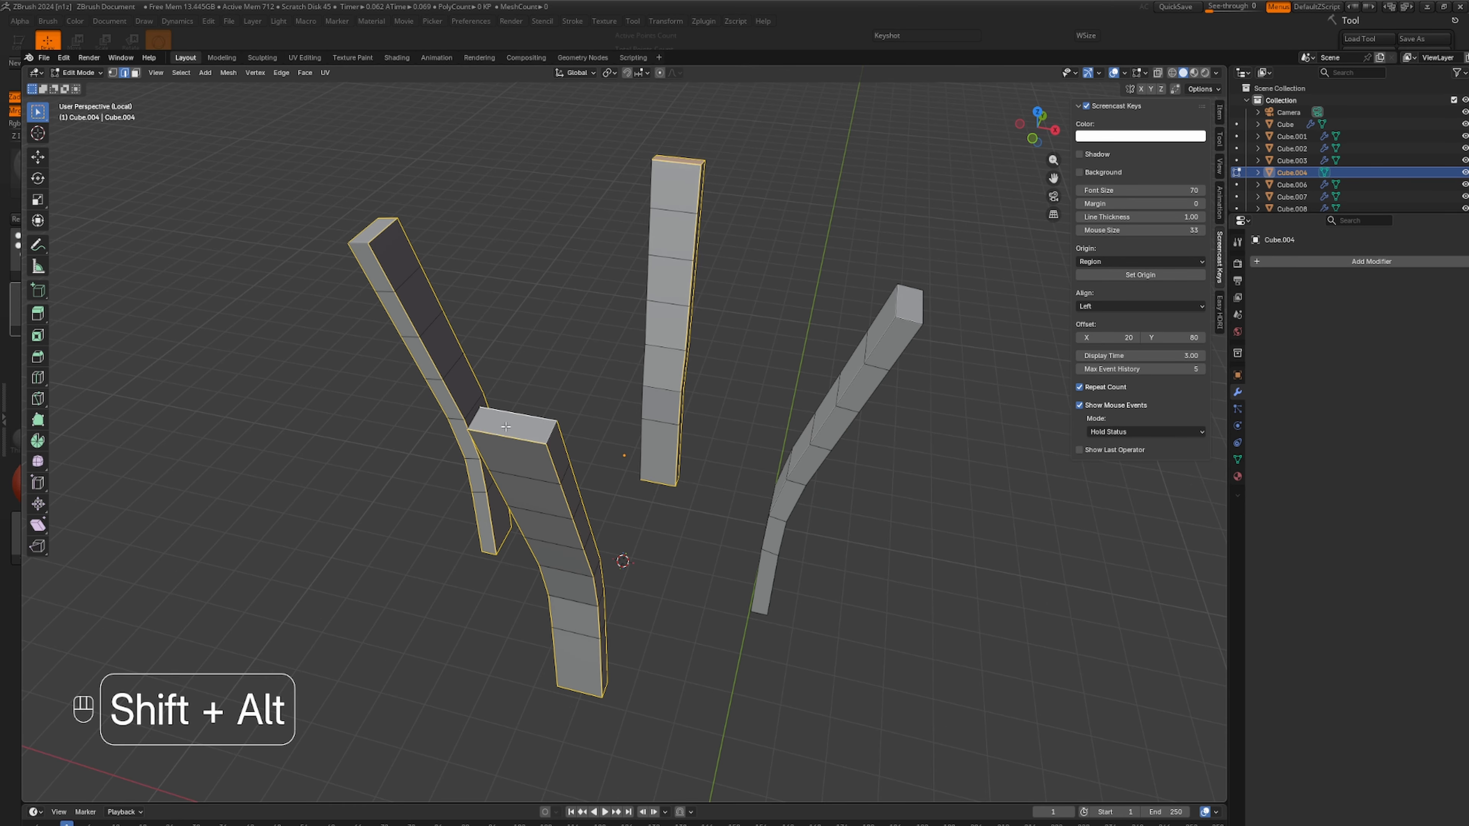
pyautogui.moveTo(543, 489); pyautogui.dragTo(710, 501, button='middle')
pyautogui.keyDown('alt'); pyautogui.keyDown('shift'); pyautogui.click(426, 406); pyautogui.keyUp('shift'); pyautogui.keyUp('alt')
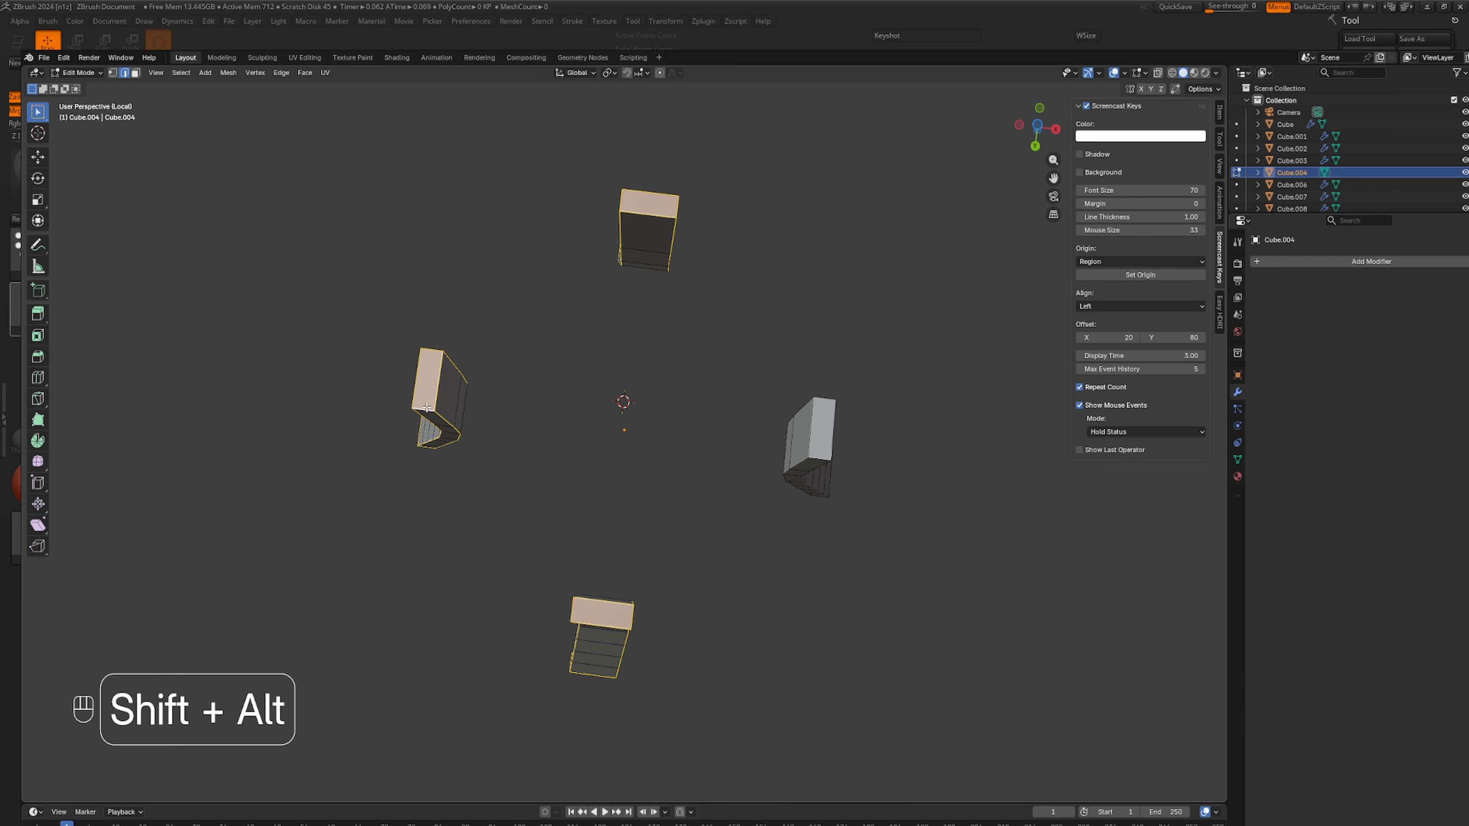
# Add the fourth support's lower end outline and lengthwise corner edges to the selection.
pyautogui.keyDown('alt'); pyautogui.keyDown('shift'); pyautogui.click(831, 412); pyautogui.keyUp('shift'); pyautogui.keyUp('alt')
pyautogui.moveTo(861, 471); pyautogui.dragTo(829, 561, button='middle')
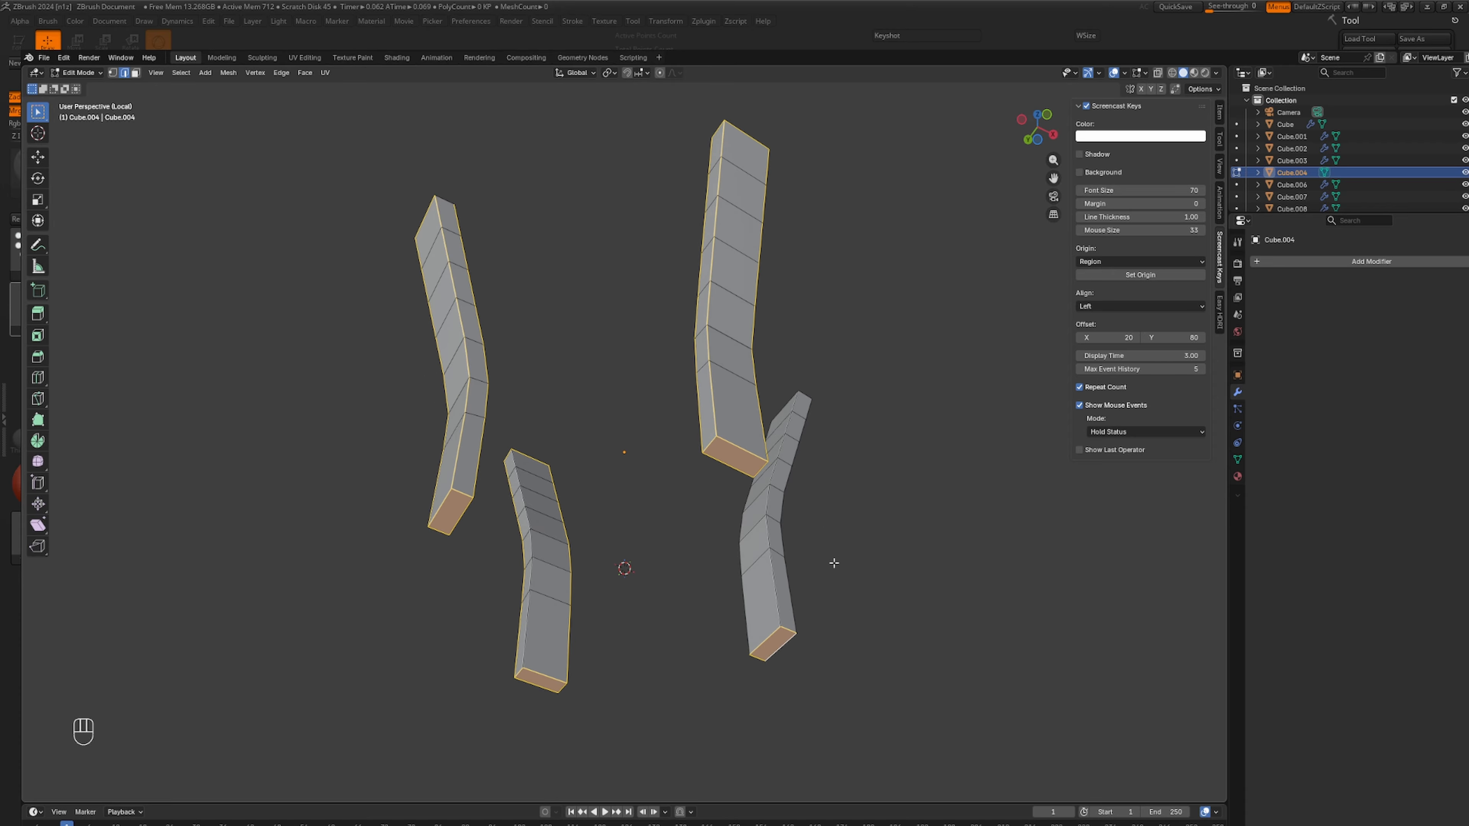
pyautogui.keyDown('alt'); pyautogui.keyDown('shift'); pyautogui.click(744, 609); pyautogui.keyUp('shift'); pyautogui.keyUp('alt')
pyautogui.keyDown('alt'); pyautogui.keyDown('shift'); pyautogui.click(745, 608); pyautogui.keyUp('shift'); pyautogui.keyUp('alt')
pyautogui.keyDown('alt'); pyautogui.keyDown('shift'); pyautogui.click(789, 602); pyautogui.keyUp('shift'); pyautogui.keyUp('alt')
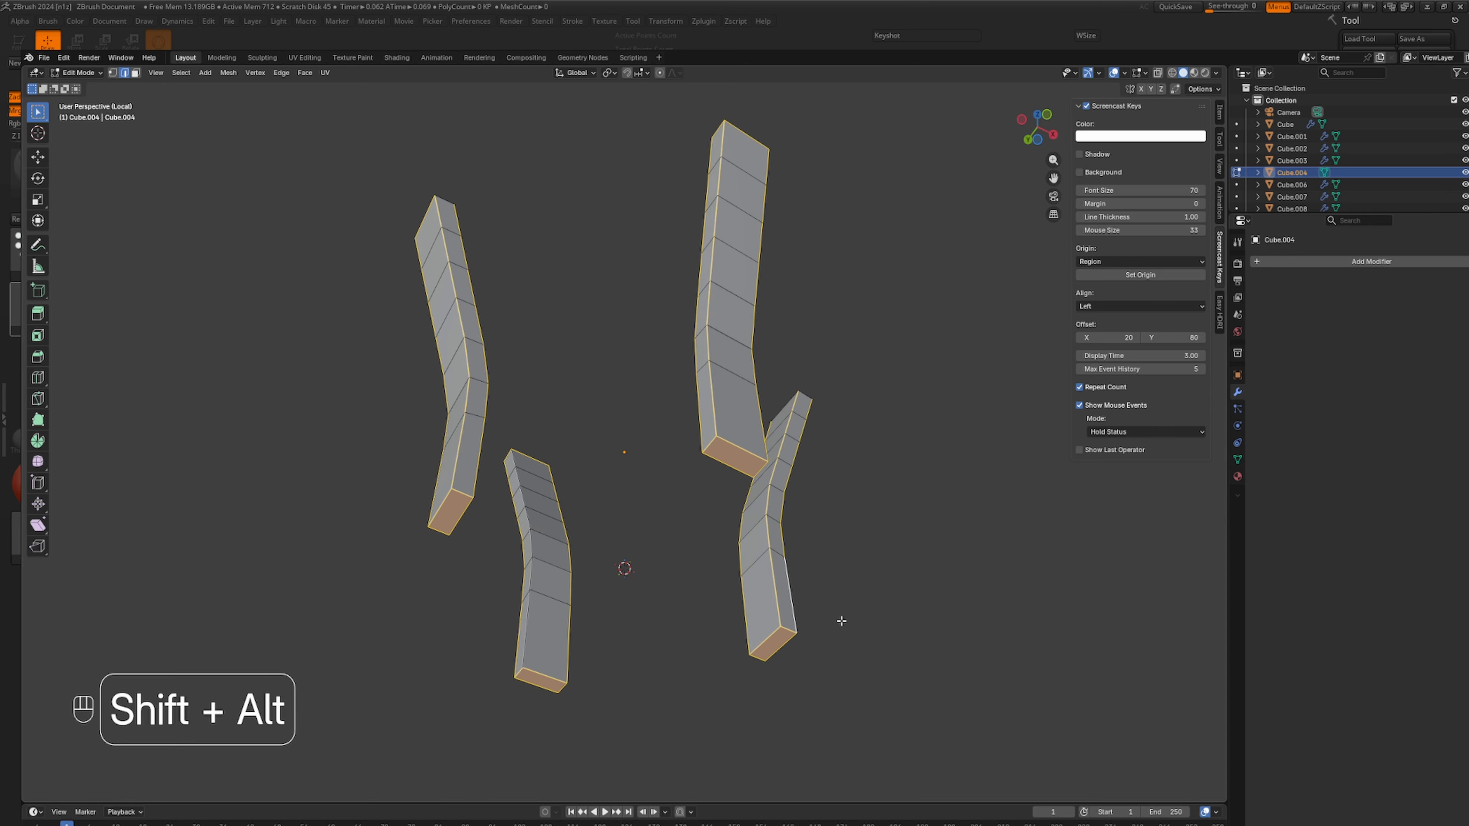
pyautogui.moveTo(839, 621); pyautogui.dragTo(638, 618, button='middle')
pyautogui.keyDown('alt'); pyautogui.keyDown('shift'); pyautogui.click(517, 395); pyautogui.keyUp('shift'); pyautogui.keyUp('alt')
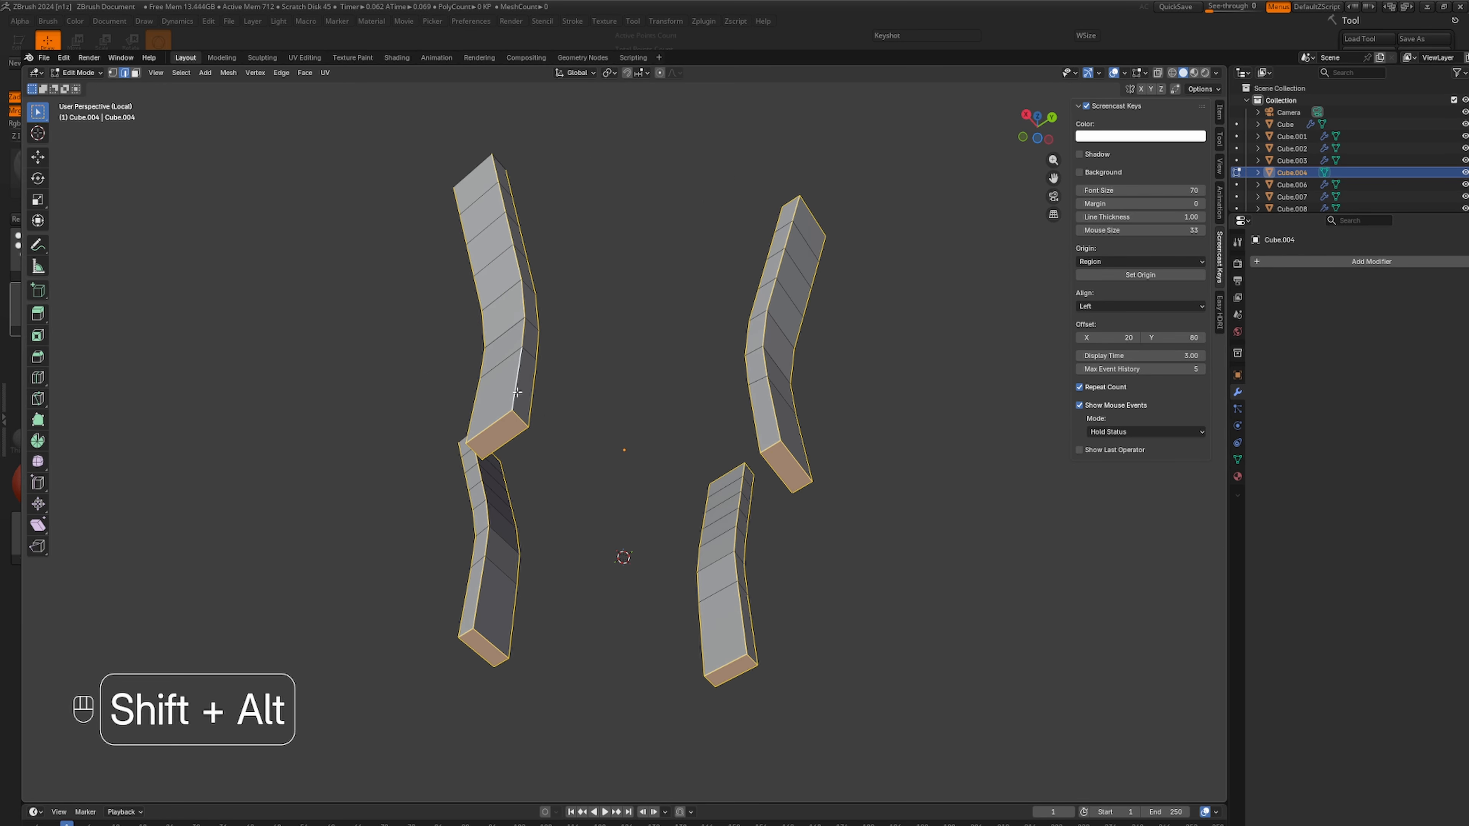
# Complete the edge selection with the outline of the fourth support's upper end.
pyautogui.moveTo(555, 408); pyautogui.dragTo(650, 564, button='middle')
pyautogui.keyDown('alt'); pyautogui.keyDown('shift'); pyautogui.click(578, 370); pyautogui.keyUp('shift'); pyautogui.keyUp('alt')
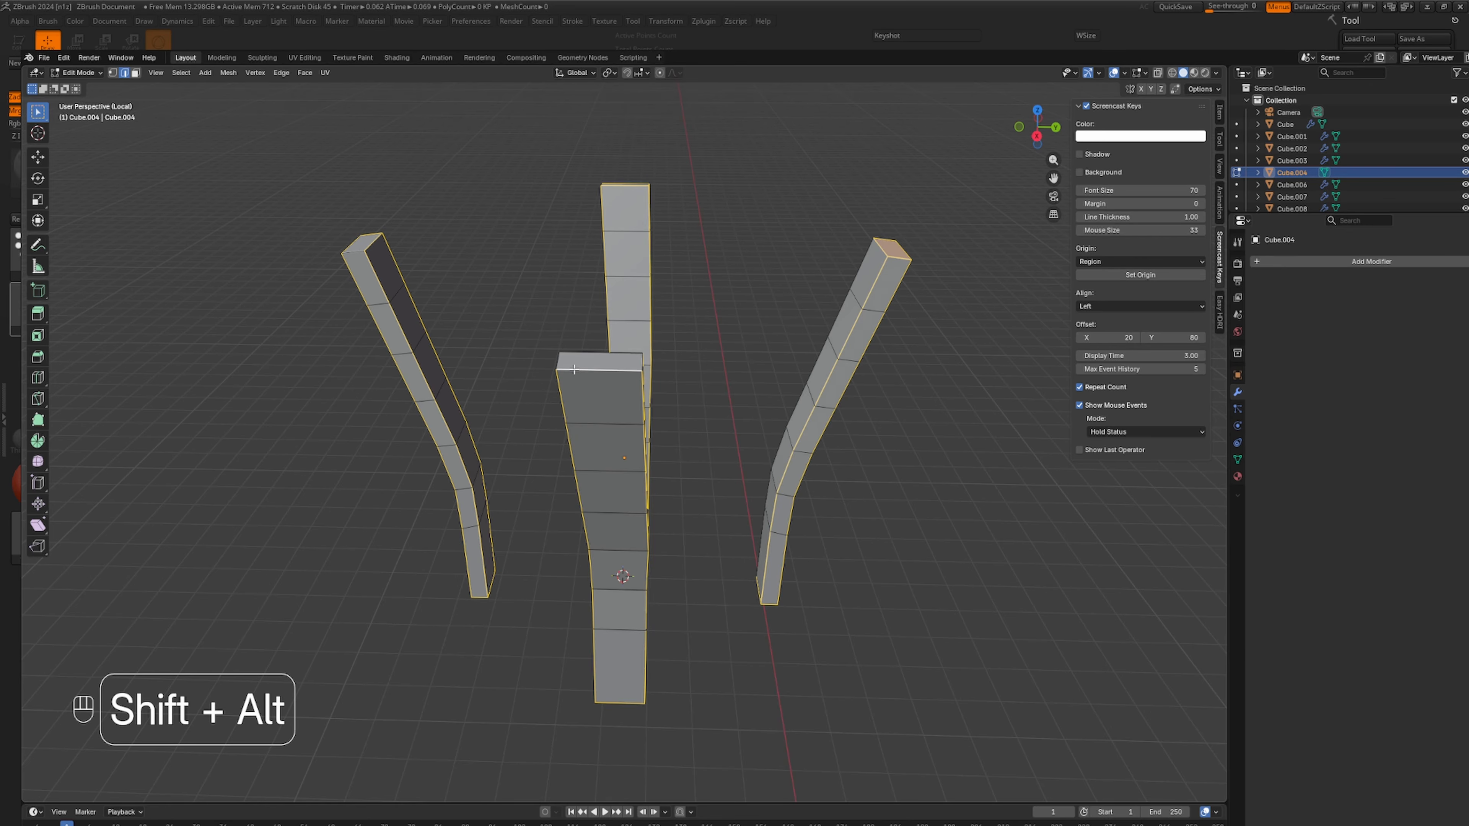
pyautogui.keyDown('alt'); pyautogui.keyDown('shift'); pyautogui.click(557, 361); pyautogui.keyUp('shift'); pyautogui.keyUp('alt')
pyautogui.keyDown('alt'); pyautogui.keyDown('shift'); pyautogui.click(571, 353); pyautogui.keyUp('shift'); pyautogui.keyUp('alt')
pyautogui.moveTo(572, 353); pyautogui.dragTo(522, 423, button='middle')
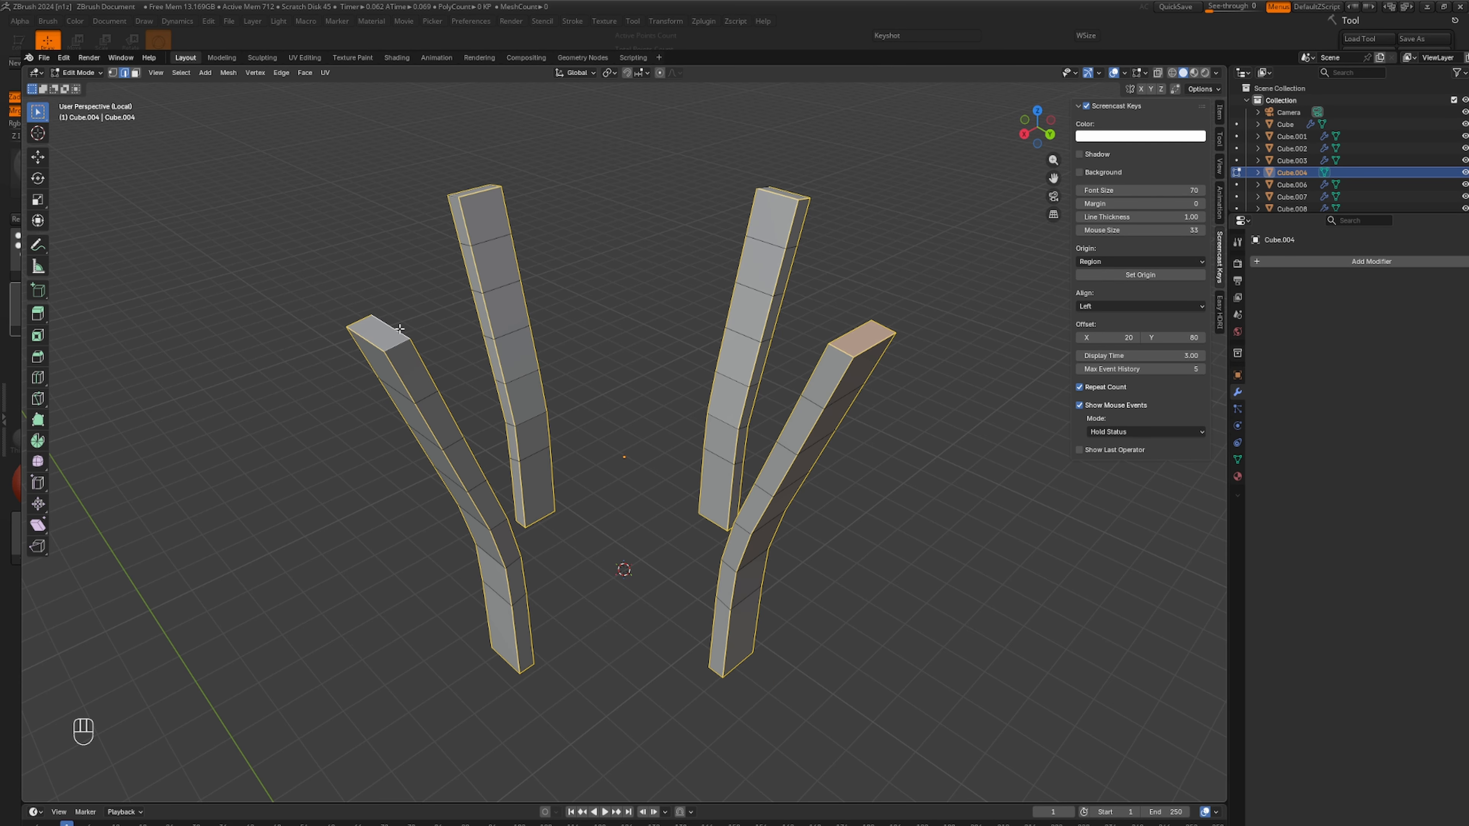
pyautogui.keyDown('alt'); pyautogui.keyDown('shift'); pyautogui.click(402, 346); pyautogui.keyUp('shift'); pyautogui.keyUp('alt')
# Bevel the selected edges of all four supports with 2 segments and a width of about 0.0146 m.
pyautogui.moveTo(602, 488); pyautogui.dragTo(636, 469, button='middle')
pyautogui.scroll(5, 528, 475)
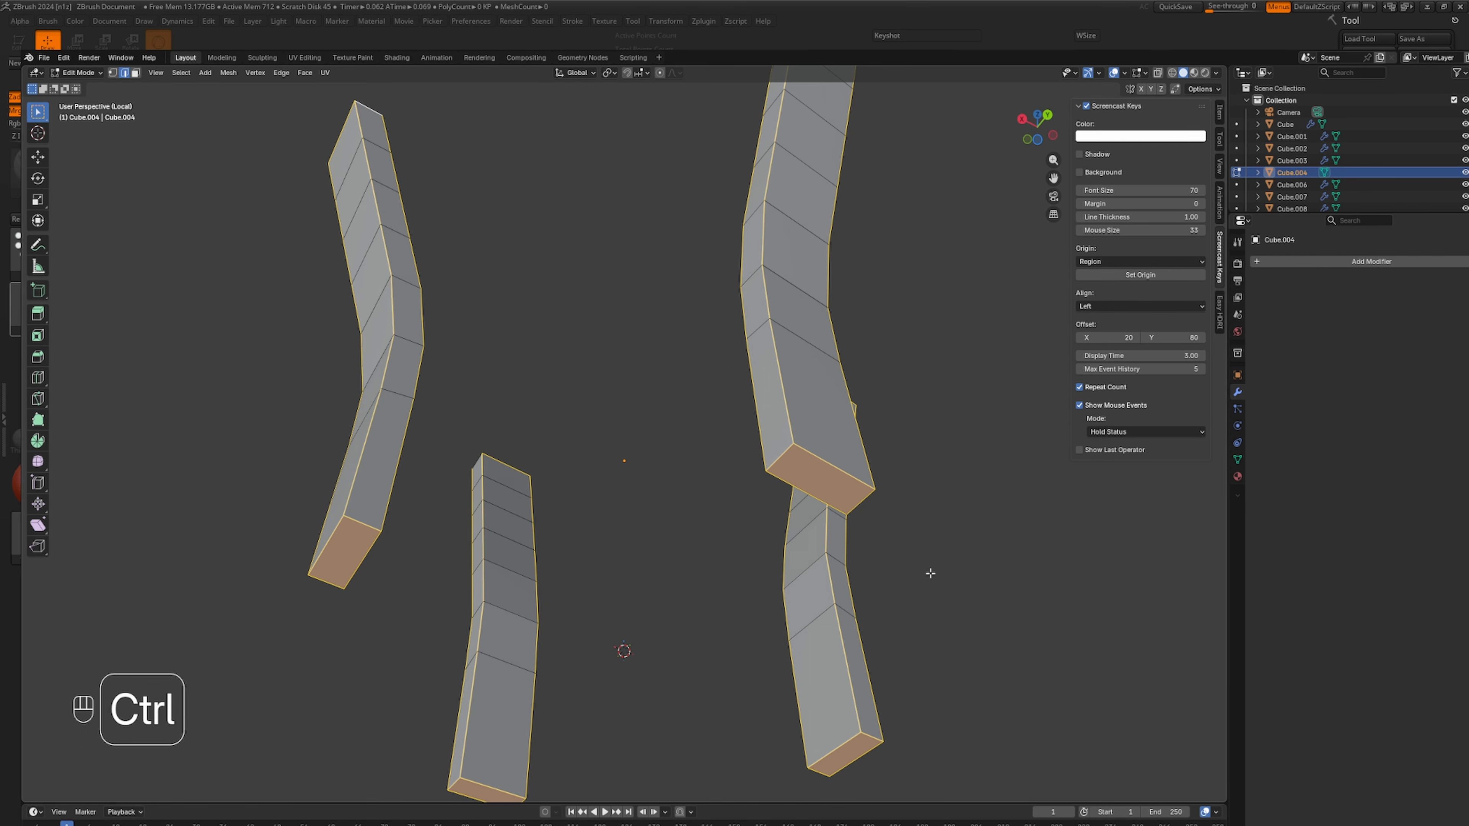
pyautogui.hotkey('ctrl', 'b')
pyautogui.rightClick(937, 576)
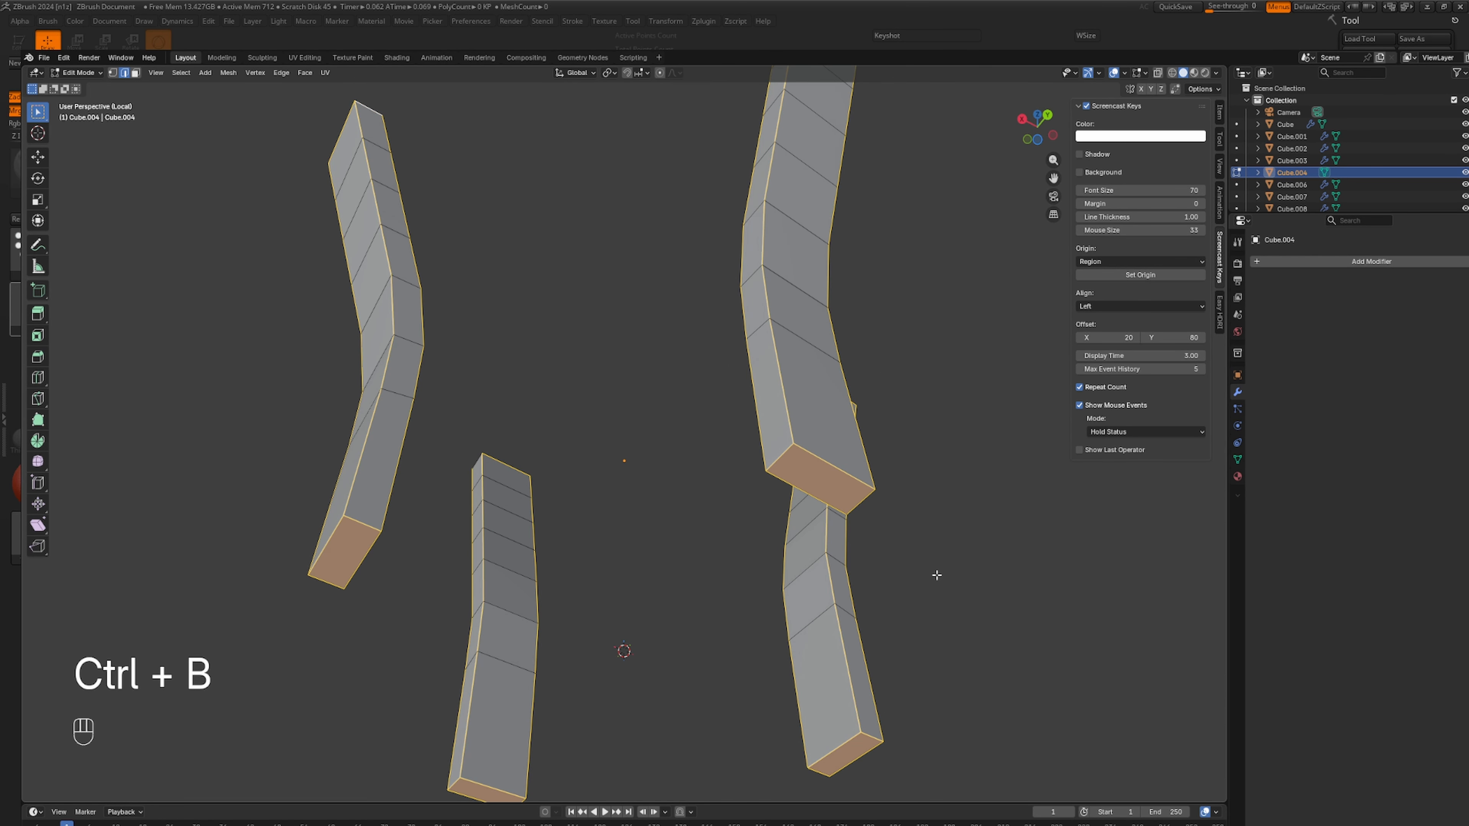
pyautogui.scroll(3, 956, 566)
pyautogui.moveTo(847, 555)
pyautogui.keyDown('shift'); pyautogui.mouseDown(button='middle')
pyautogui.moveTo(718, 546)
pyautogui.moveTo(859, 532)
pyautogui.mouseUp(button='middle'); pyautogui.keyUp('shift')
pyautogui.hotkey('ctrl', 'b')
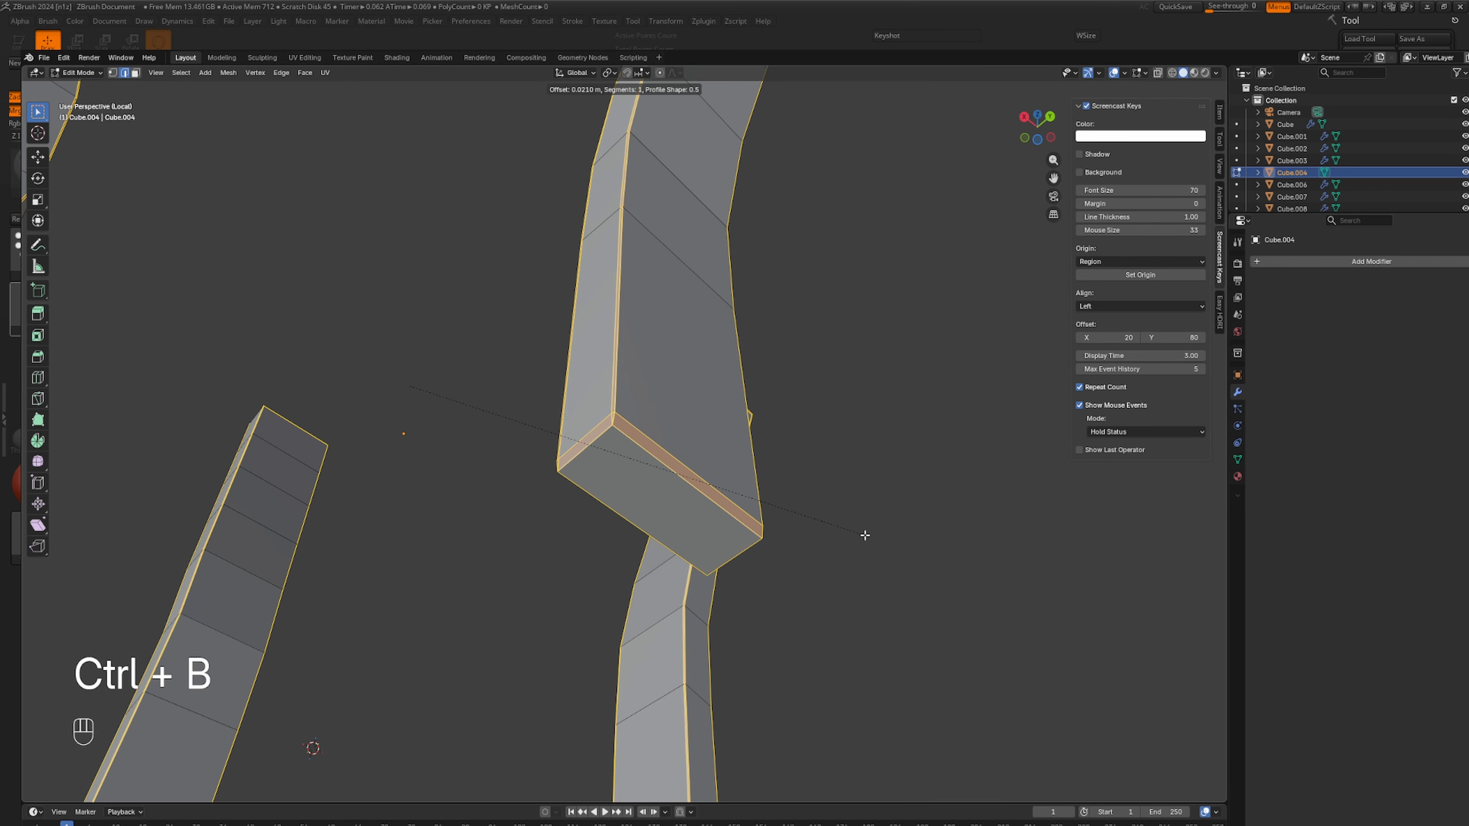
pyautogui.scroll(1, 863, 533)
pyautogui.click(864, 533)
pyautogui.scroll(2, 864, 533)
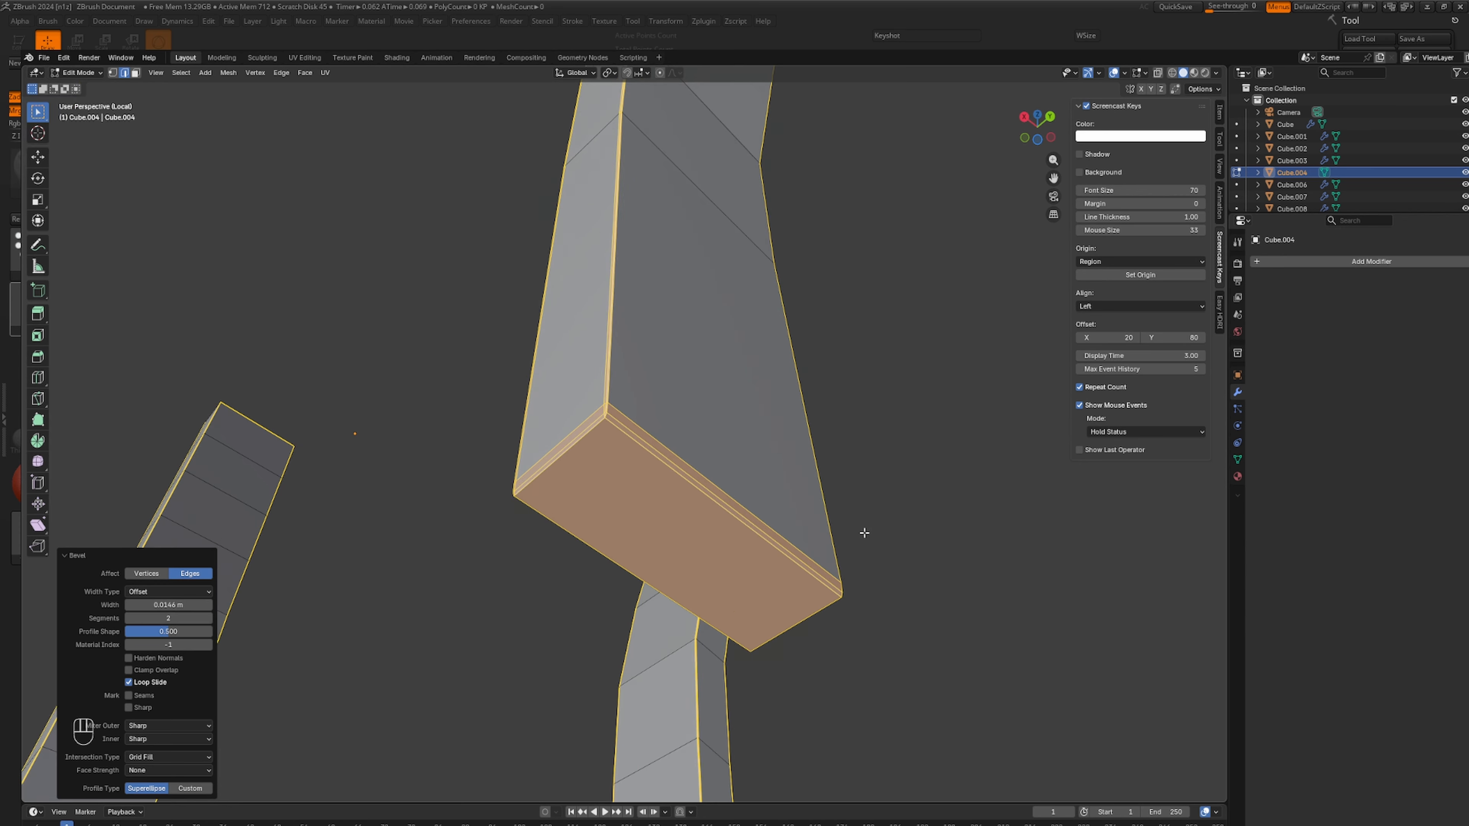
pyautogui.scroll(3, 864, 533)
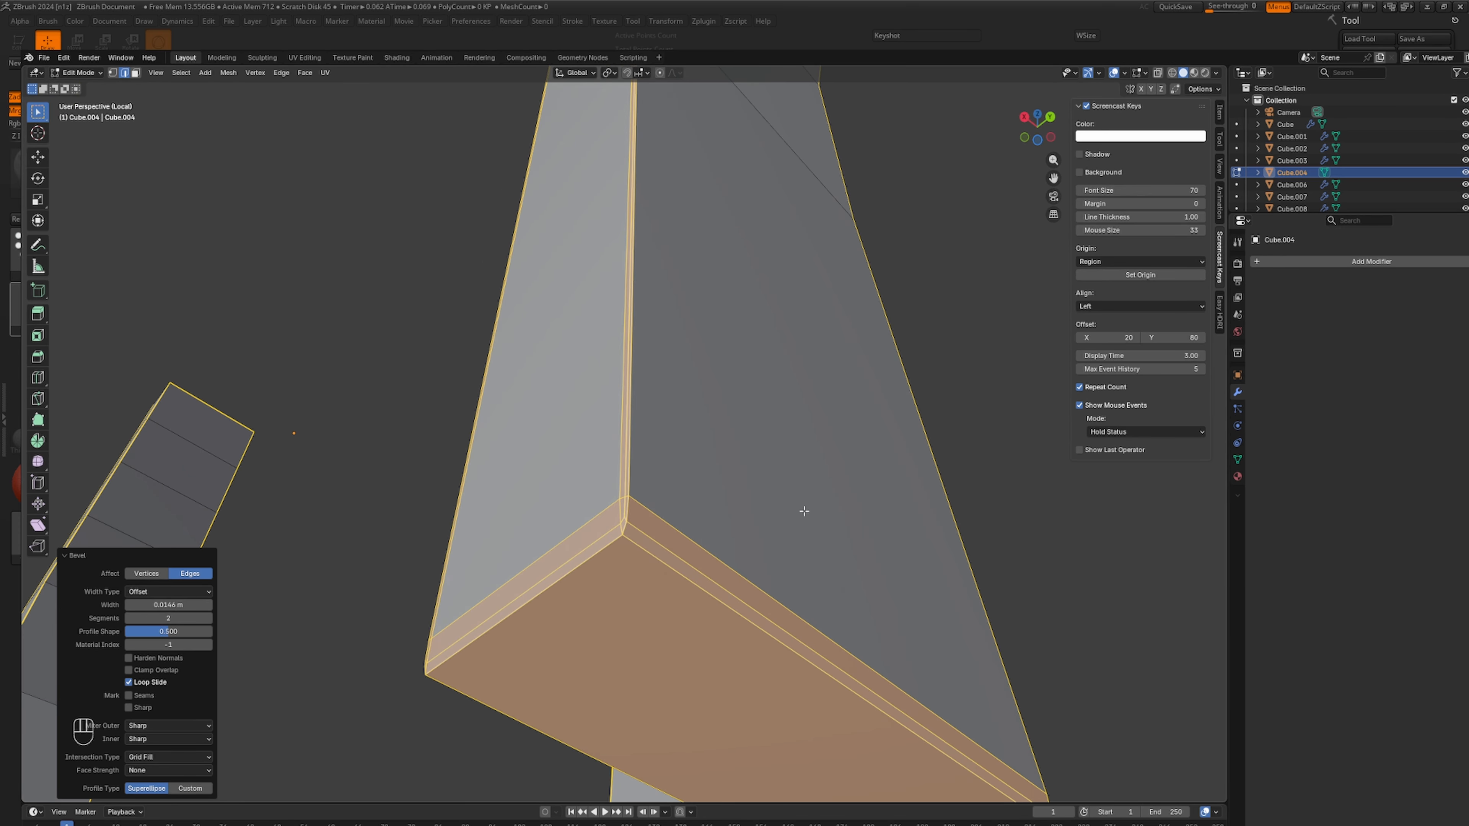
pyautogui.scroll(-10, 800, 509)
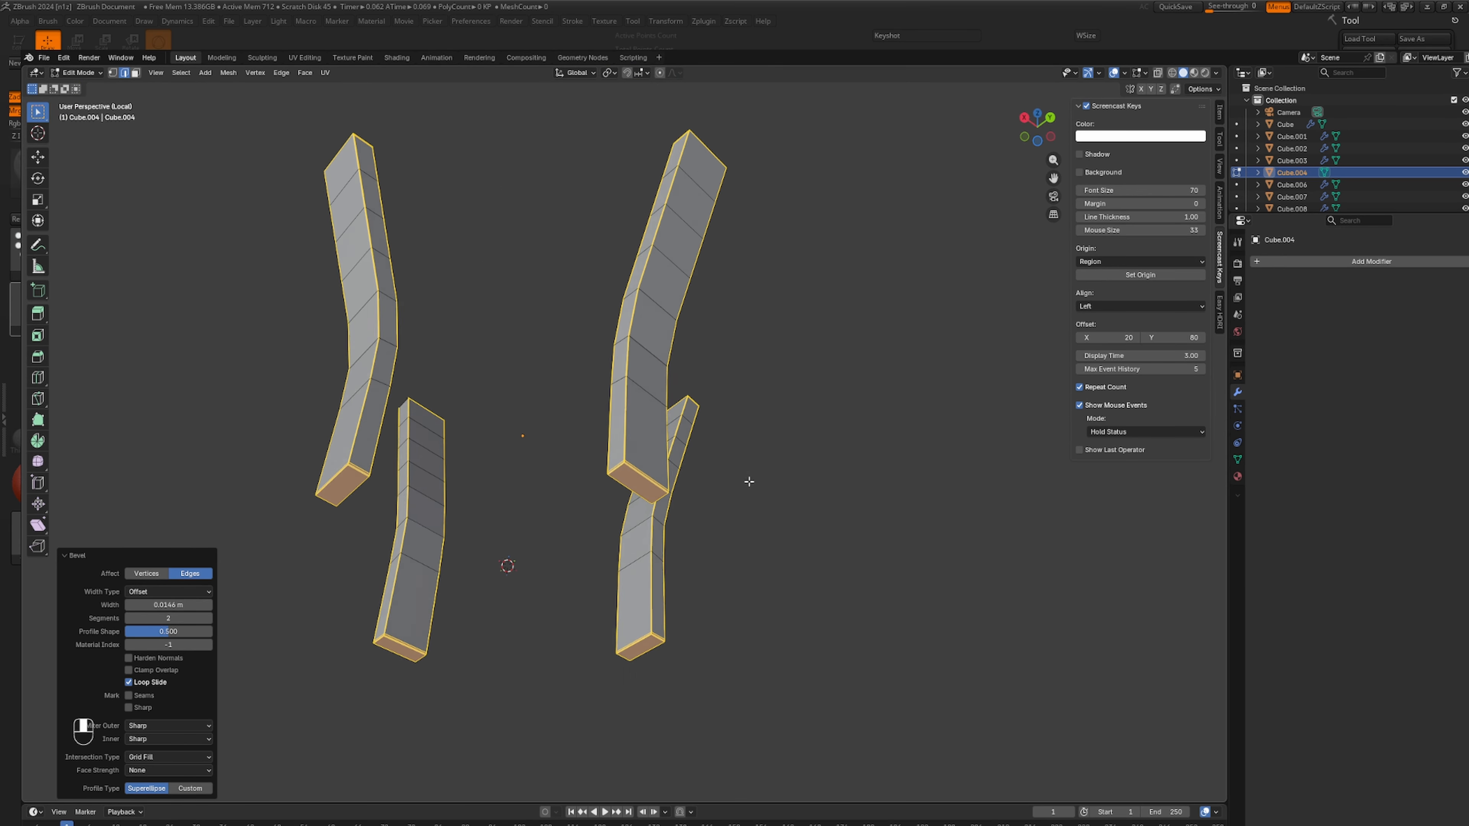
# Insert a single centred edge loop across the long lower segment of one support.
pyautogui.hotkey('ctrl', 'r')
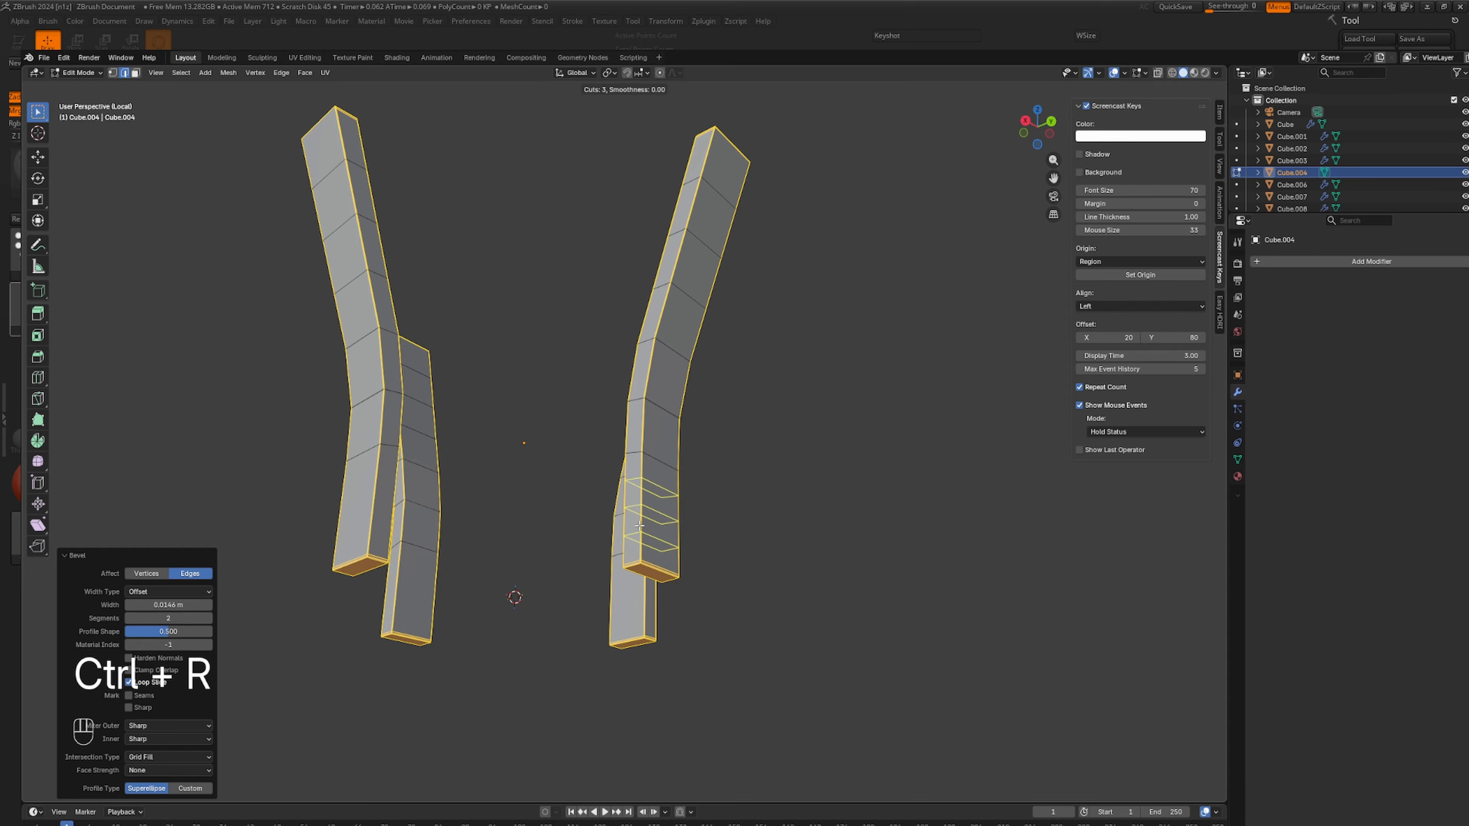
pyautogui.scroll(-1, 639, 525)
pyautogui.scroll(-1, 640, 525)
pyautogui.rightClick(639, 525)
pyautogui.click(640, 525)
pyautogui.hotkey('ctrl', 'r')
pyautogui.click(644, 524)
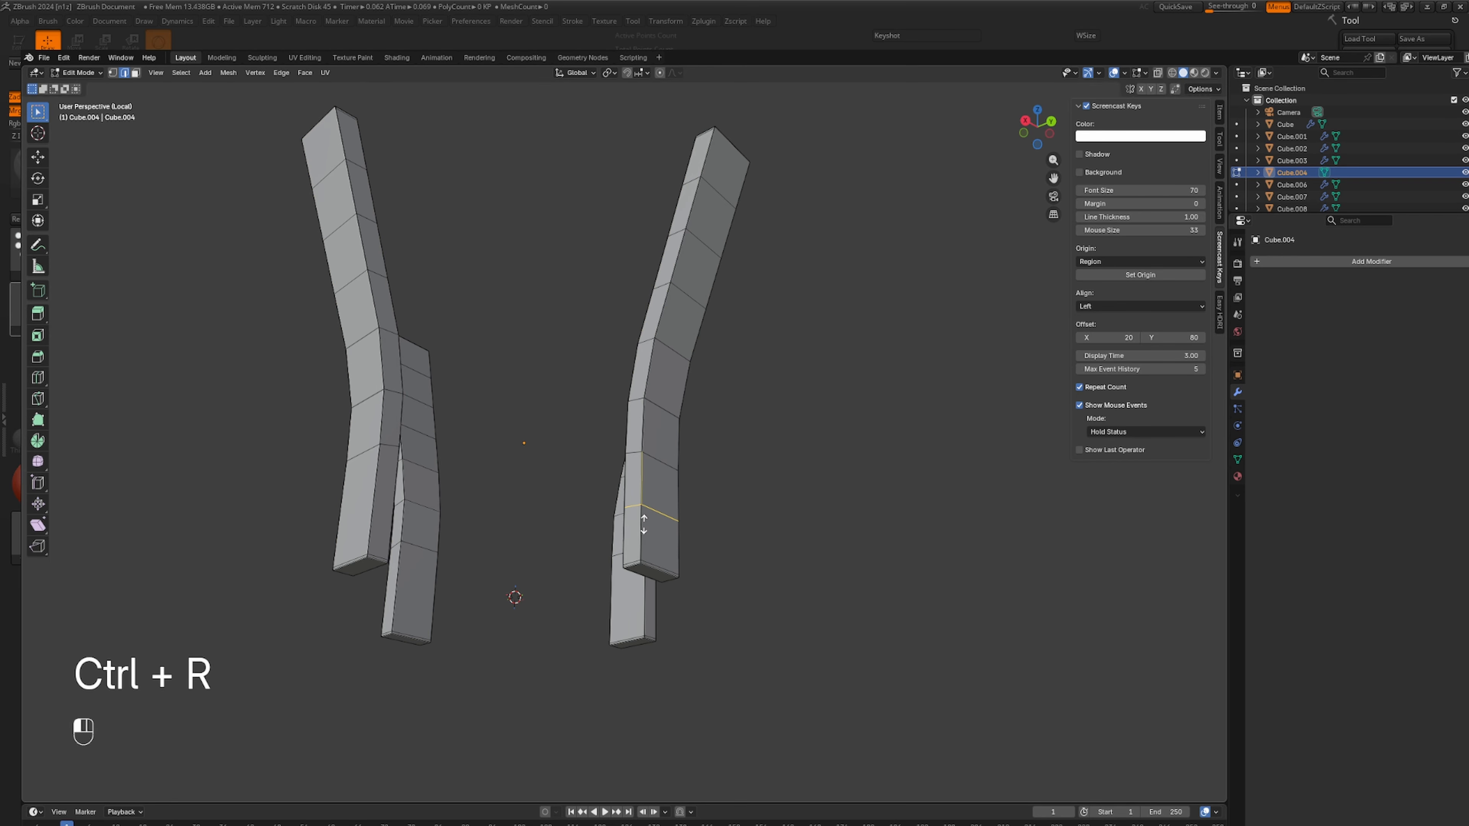
pyautogui.click(643, 524)
# Insert one centred edge loop across the lower segment of each of the three remaining supports.
pyautogui.hotkey('ctrl', 'r')
pyautogui.click(645, 604)
pyautogui.click(645, 604)
pyautogui.hotkey('ctrl', 'r')
pyautogui.click(428, 598)
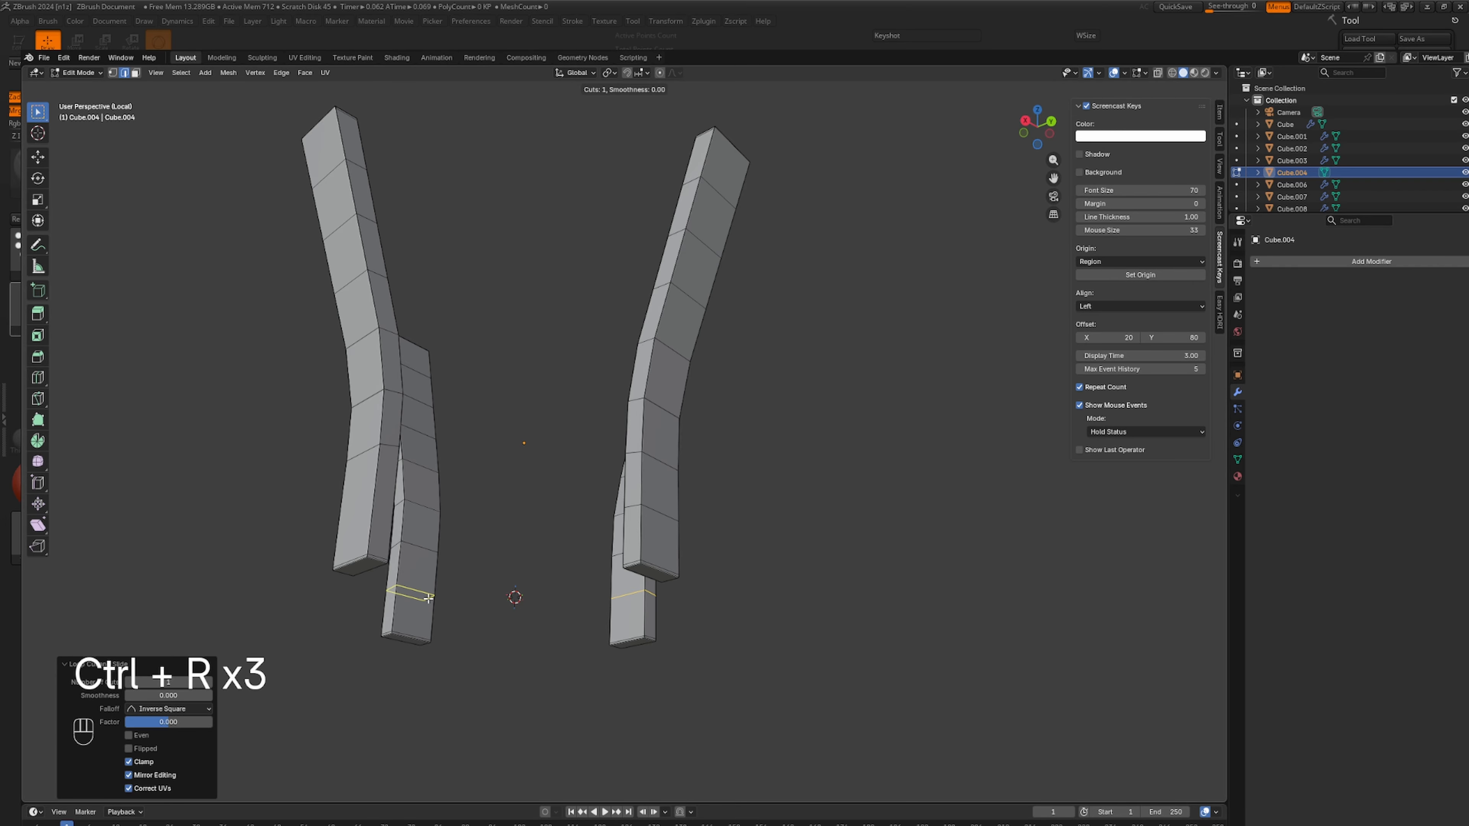
pyautogui.click(428, 598)
pyautogui.hotkey('ctrl', 'r')
pyautogui.click(374, 510)
pyautogui.click(373, 510)
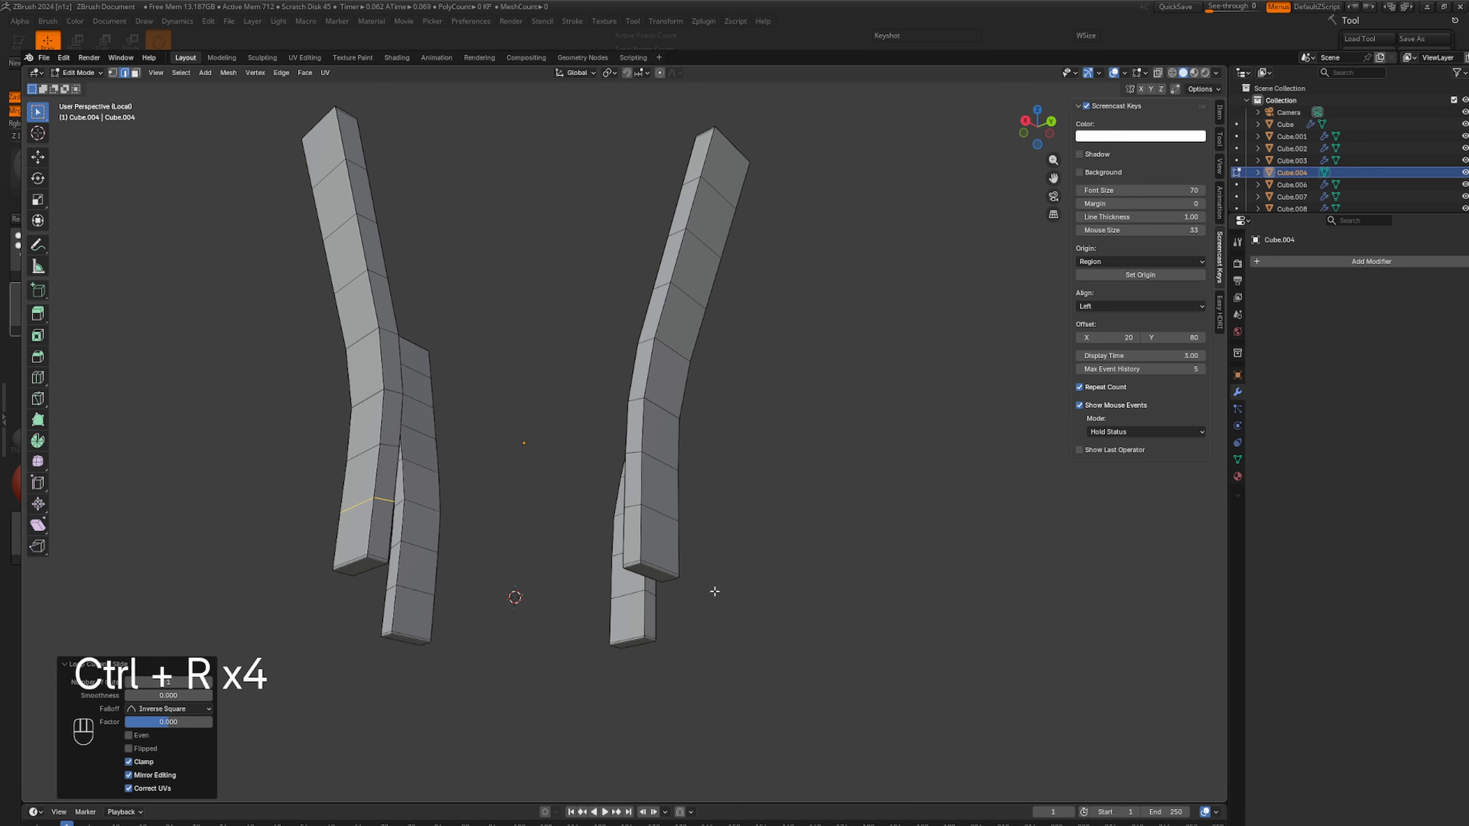
# Return to object mode with the whole model shown and give the supports a Subdivision Surface modifier with viewport level 2.
pyautogui.press('Tab')
pyautogui.press('KP_Divide')
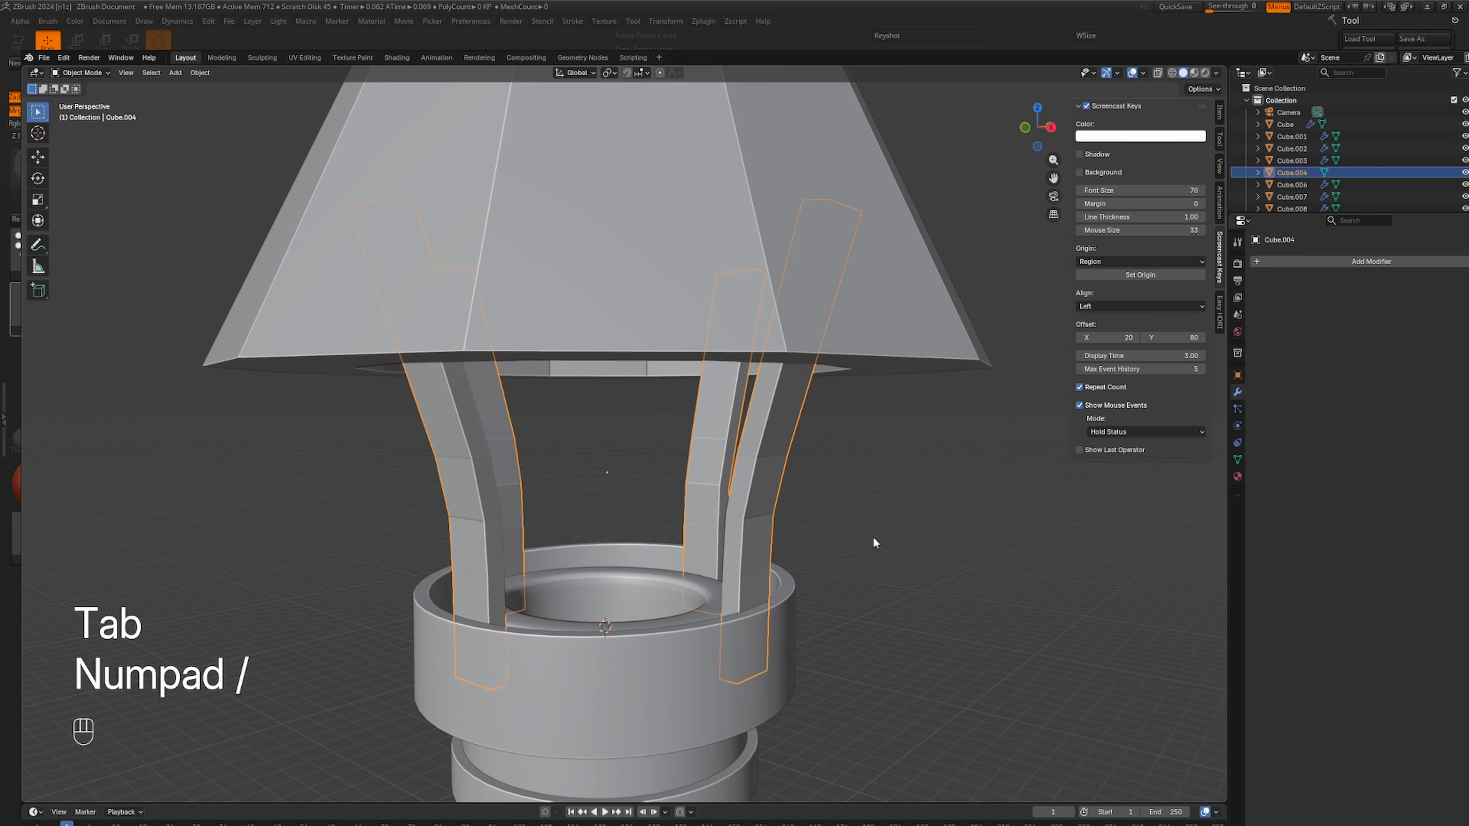
pyautogui.click(1365, 261)
pyautogui.write('s')
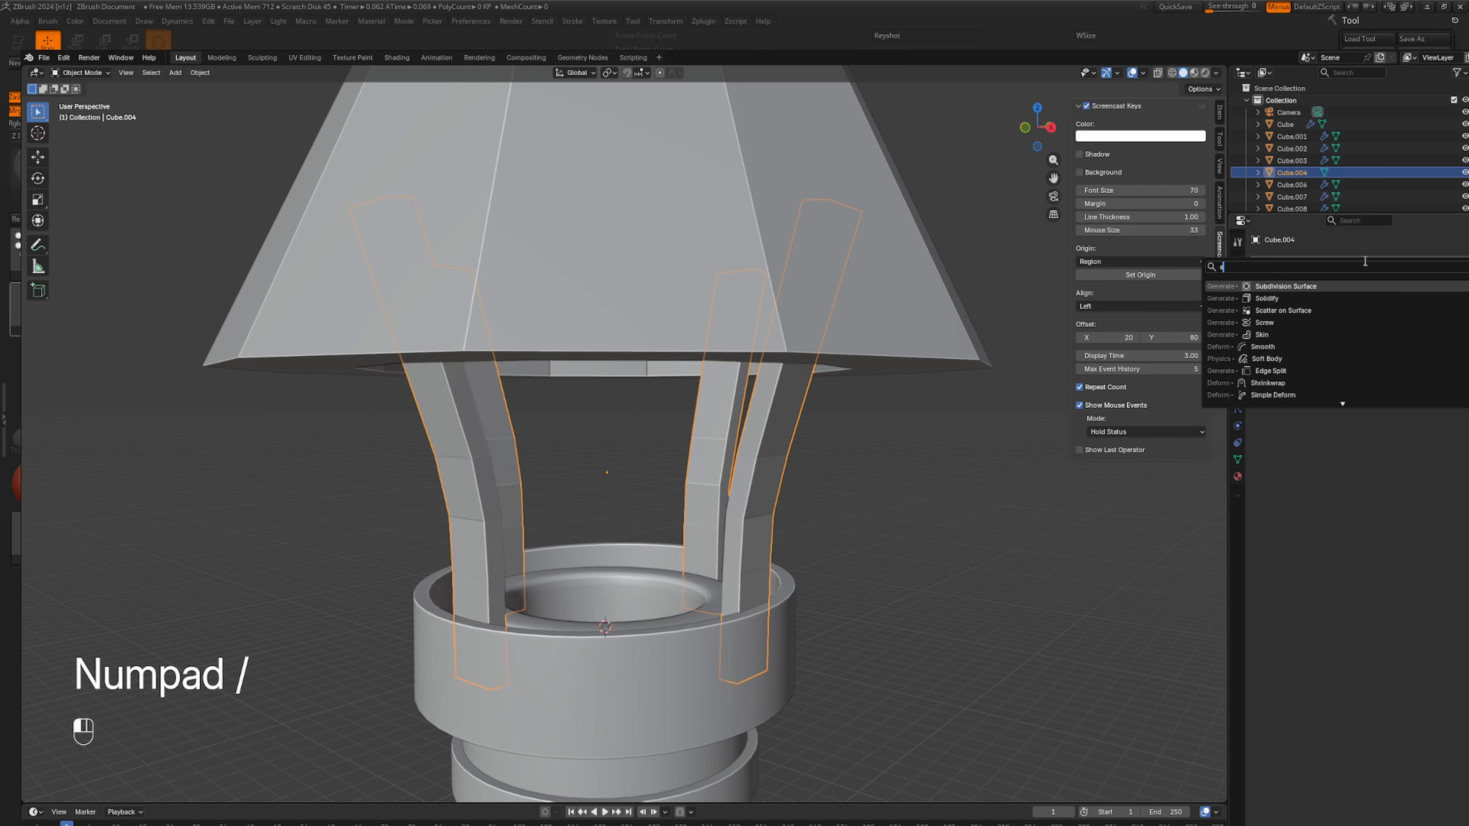
pyautogui.write('ub')
pyautogui.click(1342, 286)
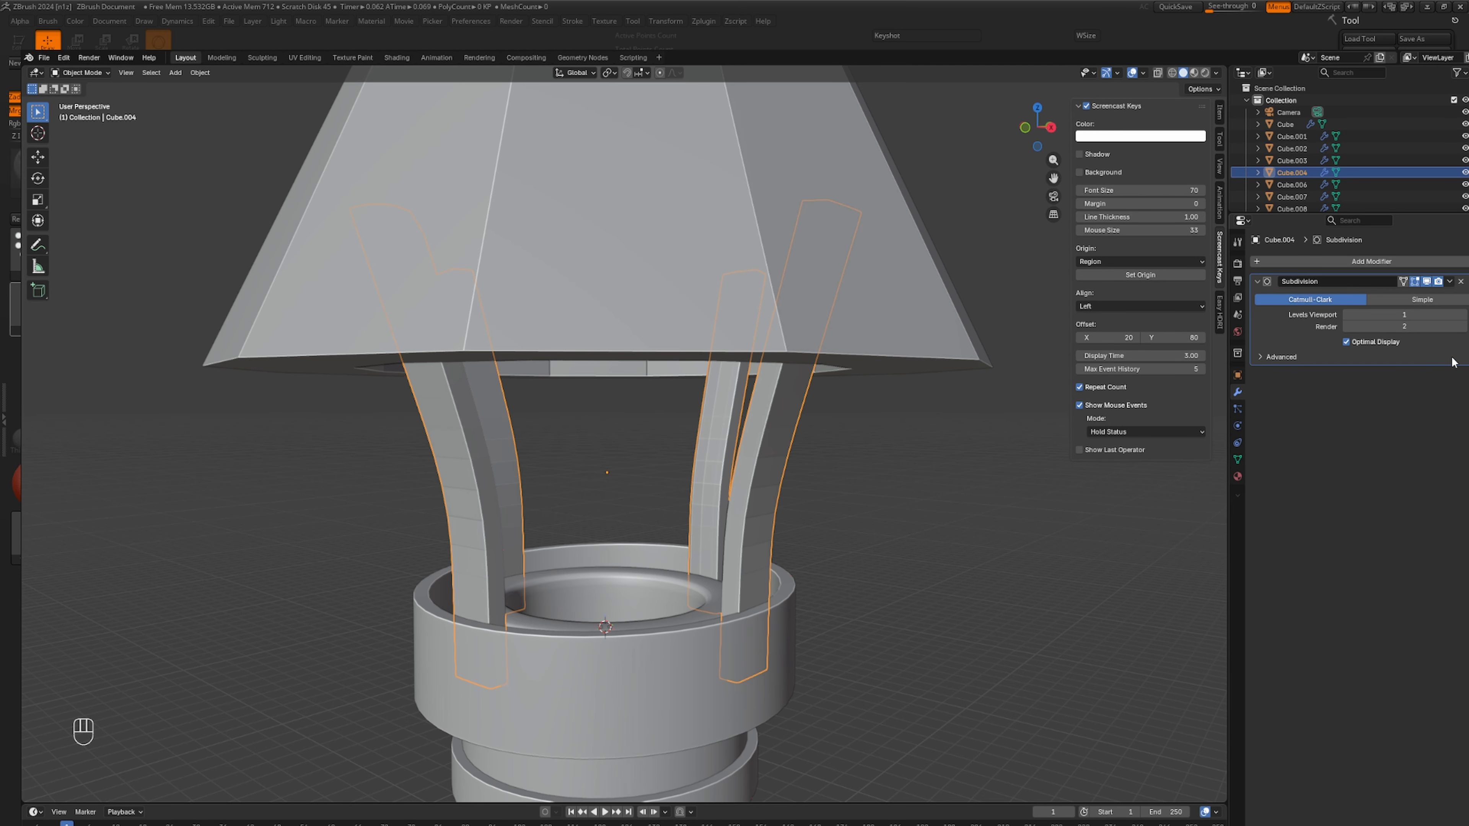
# Apply Shade Smooth to the chimney supports and deselect them.
pyautogui.rightClick(801, 432)
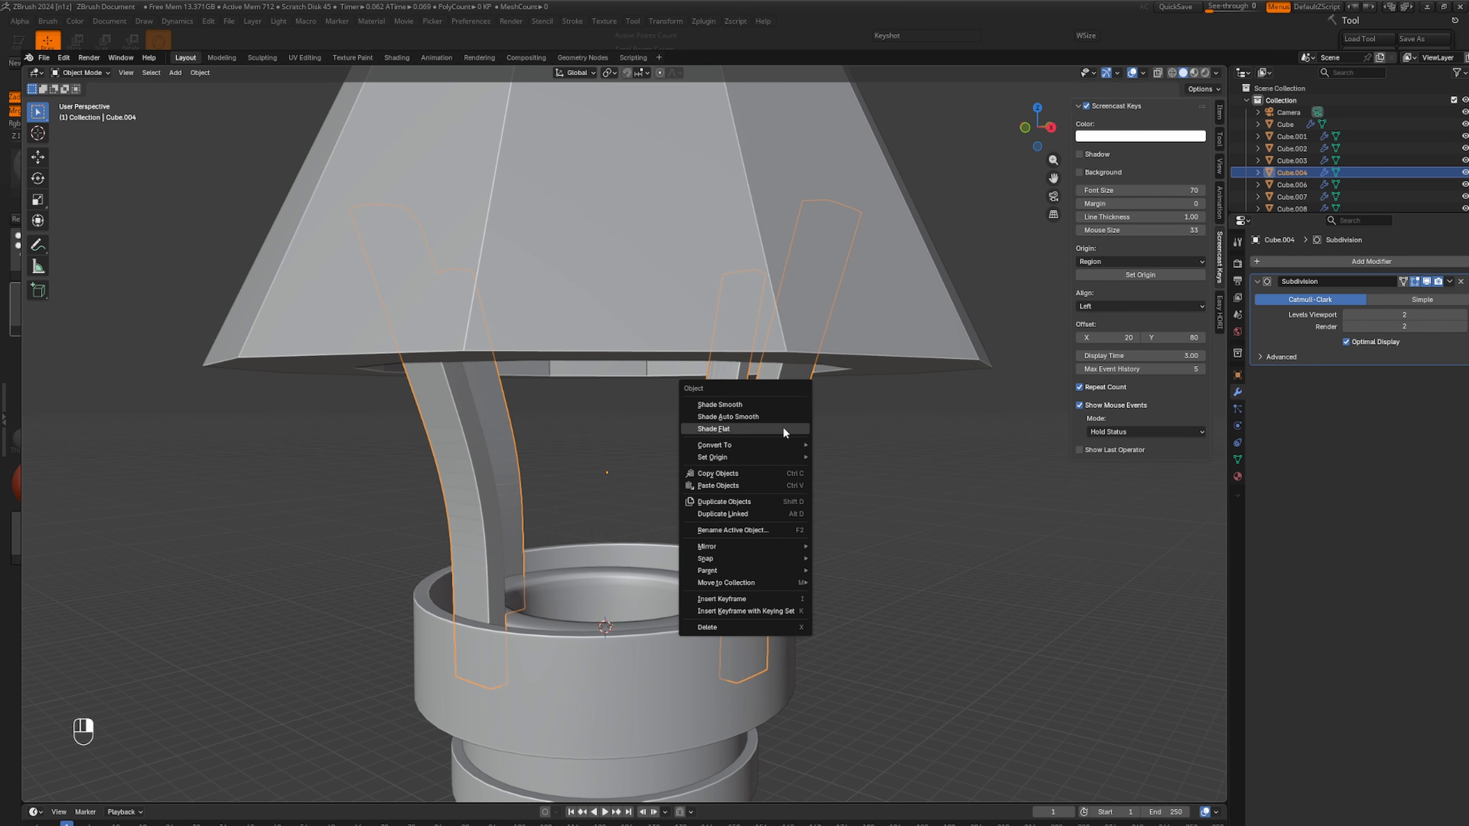
pyautogui.click(771, 404)
pyautogui.click(882, 527)
# Add a Subdivision Surface modifier to the conical chimney cap and set its viewport level to 2.
pyautogui.scroll(-10, 887, 533)
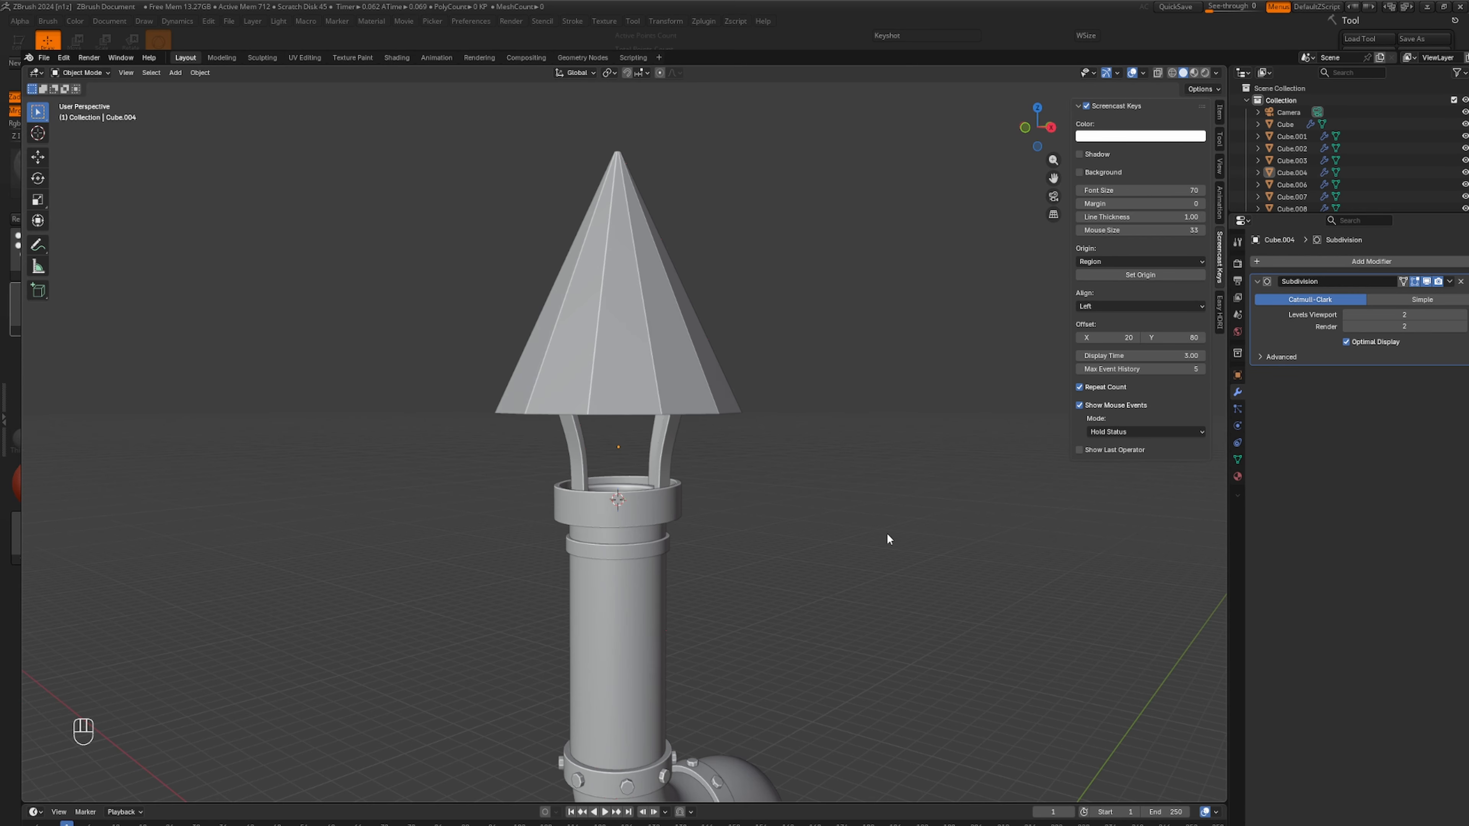
pyautogui.moveTo(886, 532); pyautogui.dragTo(754, 531, button='middle')
pyautogui.click(624, 382)
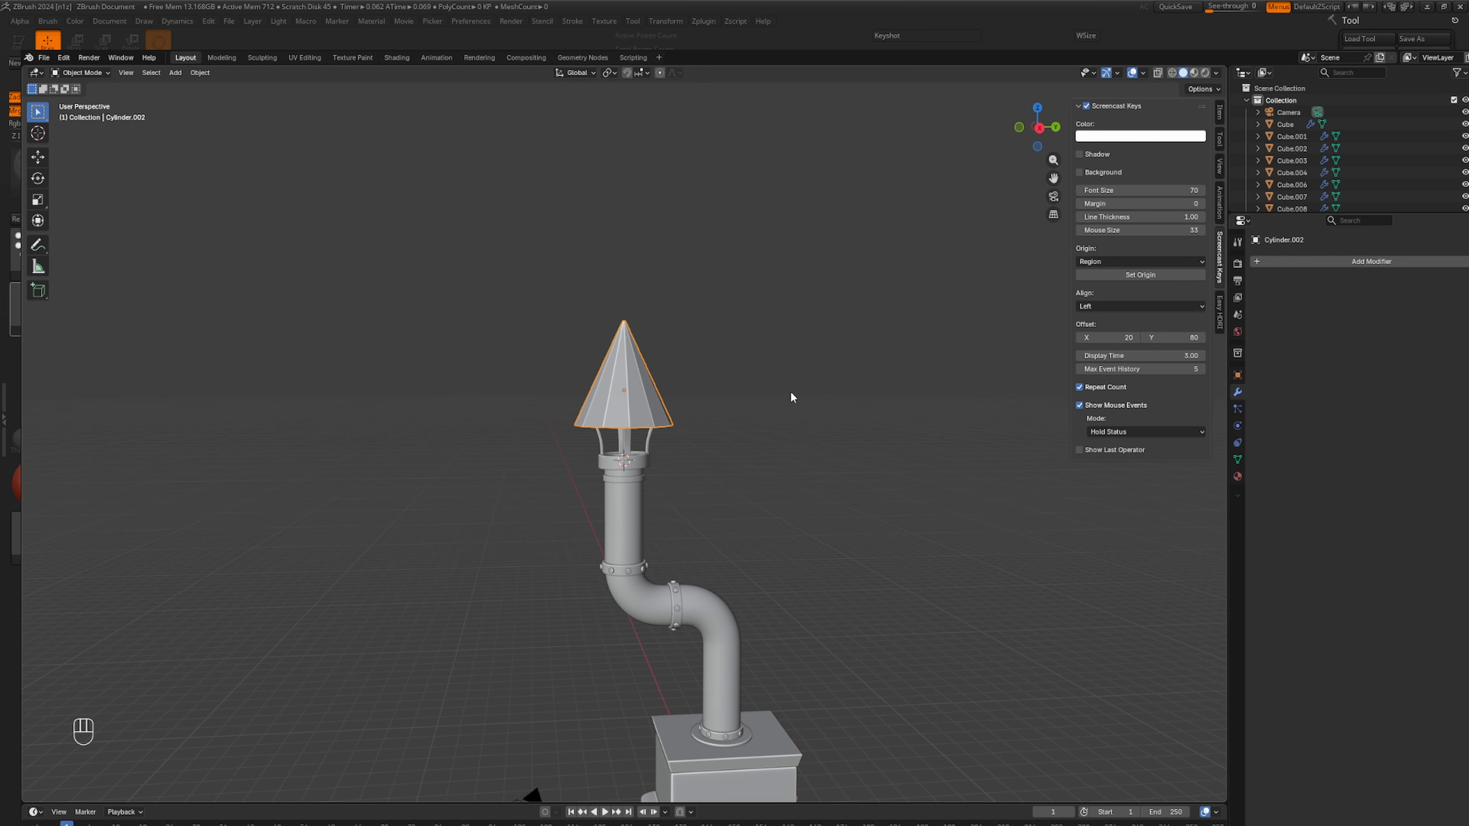
pyautogui.click(1352, 263)
pyautogui.write('su')
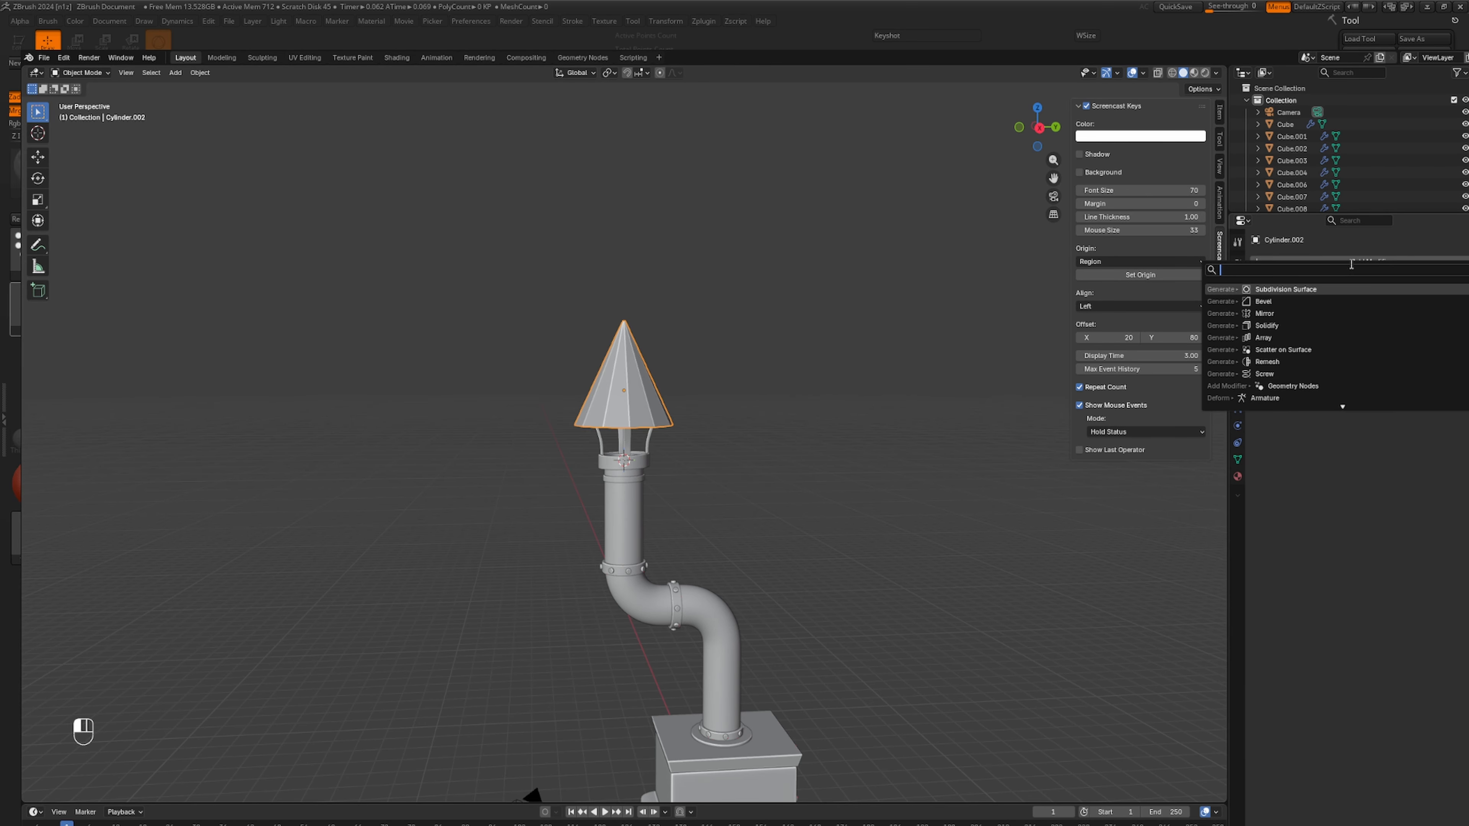
pyautogui.write('b')
pyautogui.click(1332, 293)
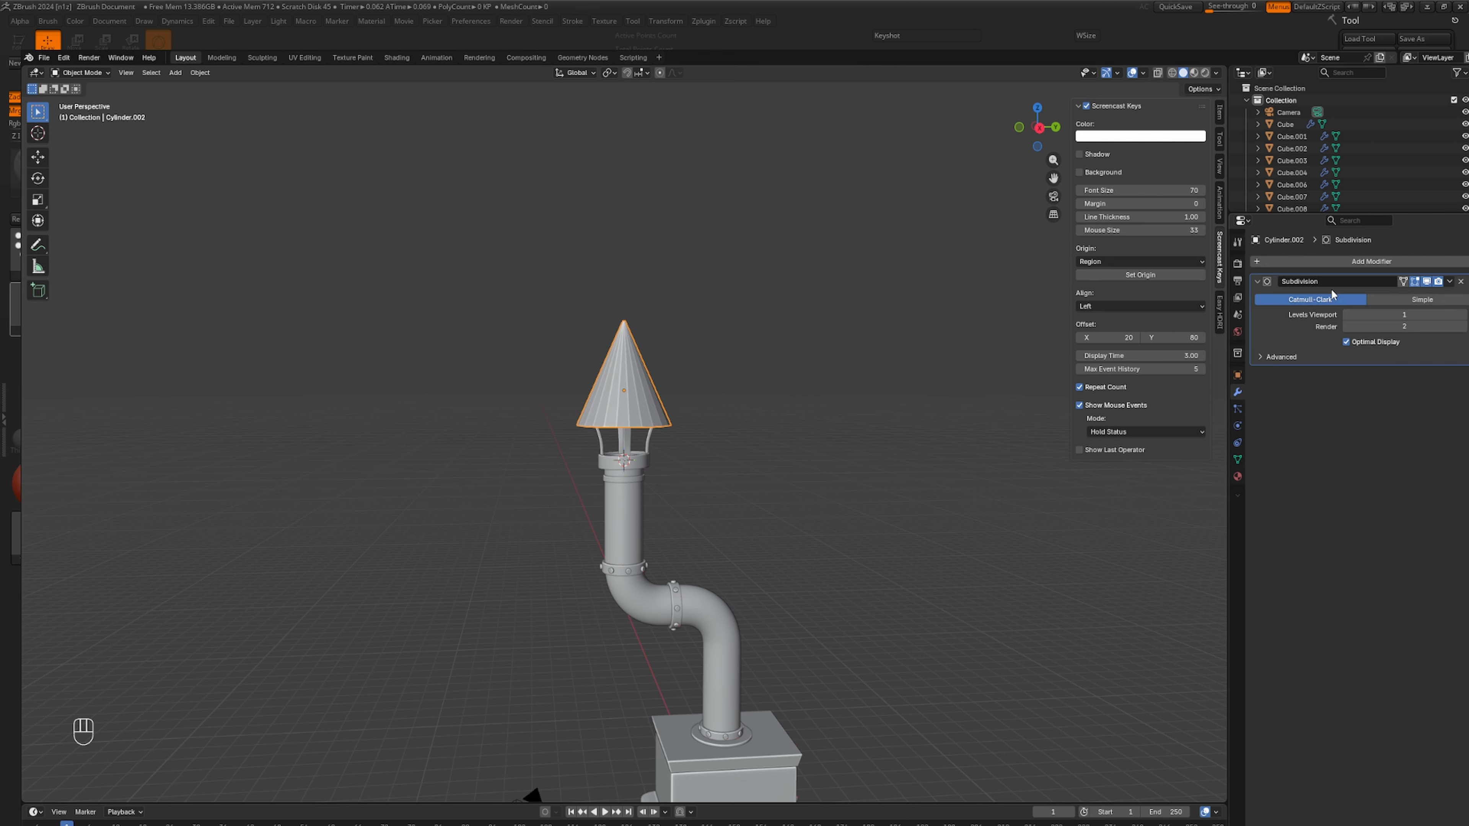
pyautogui.click(1463, 314)
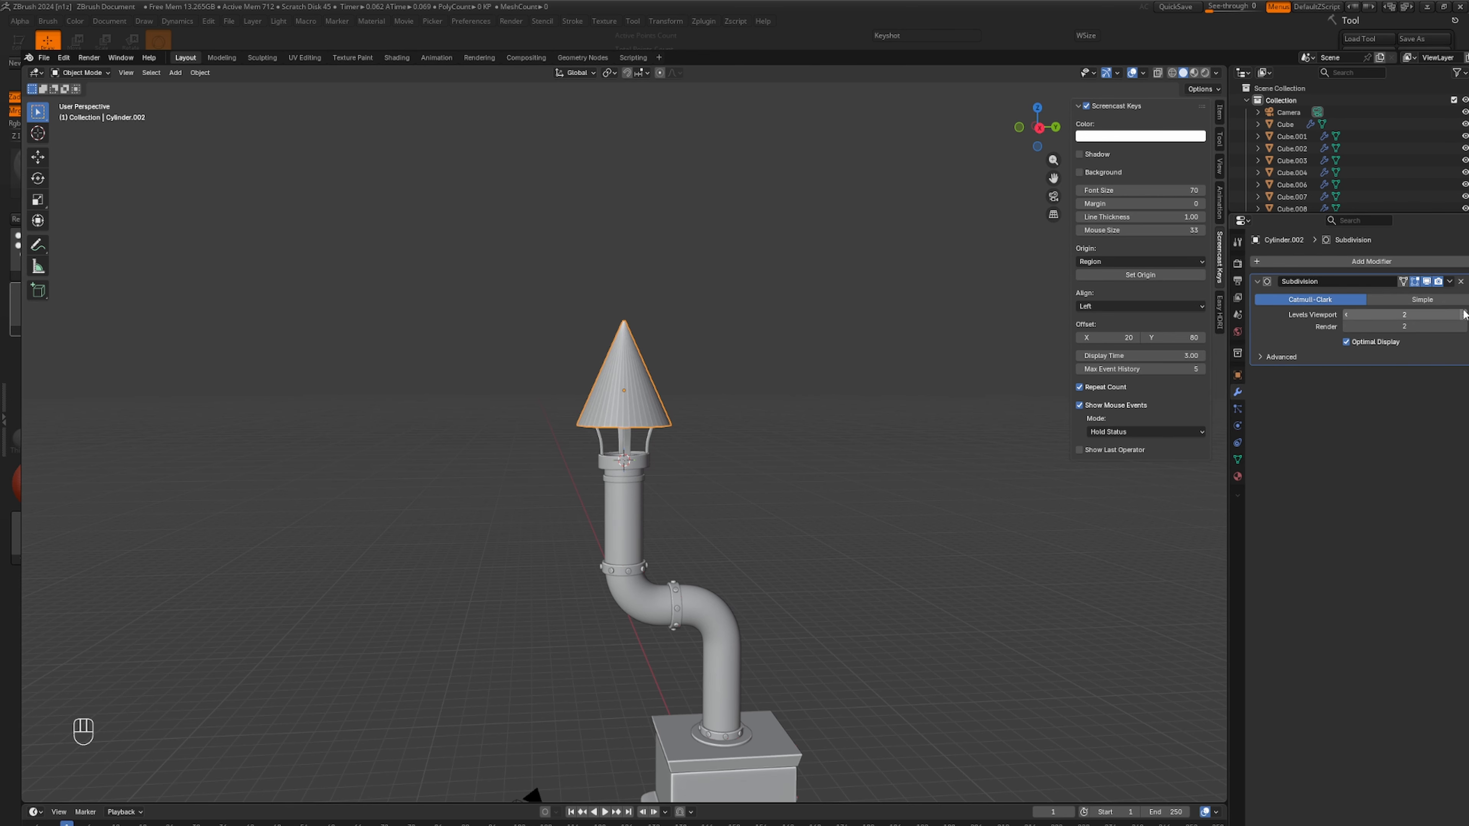
# Apply Shade Smooth to the conical chimney cap, leave it deselected and check it against the whole stove.
pyautogui.rightClick(619, 385)
pyautogui.click(618, 388)
pyautogui.scroll(-6, 753, 451)
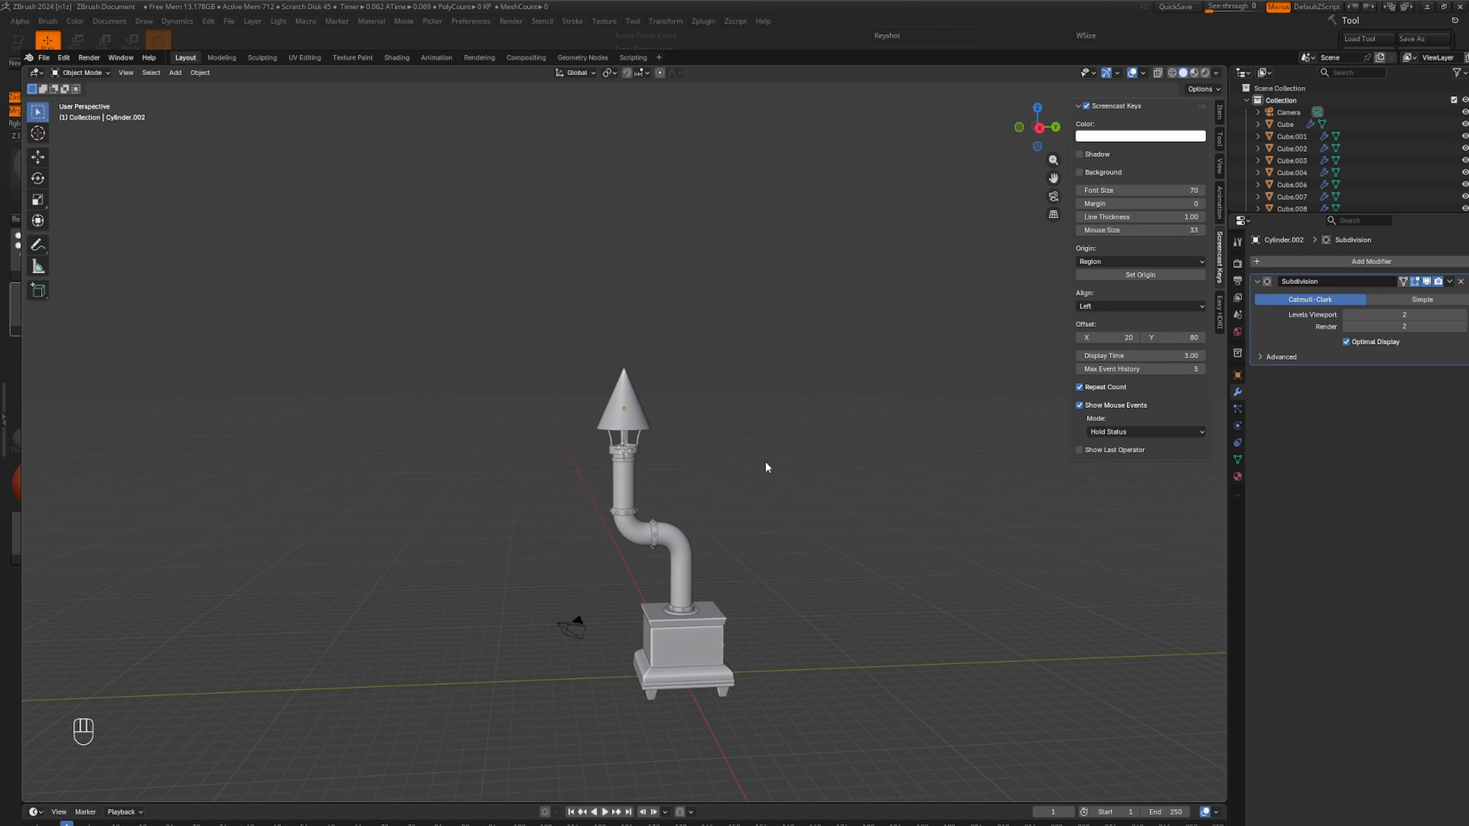
pyautogui.moveTo(766, 461); pyautogui.dragTo(541, 462, button='middle')
pyautogui.scroll(7, 659, 457)
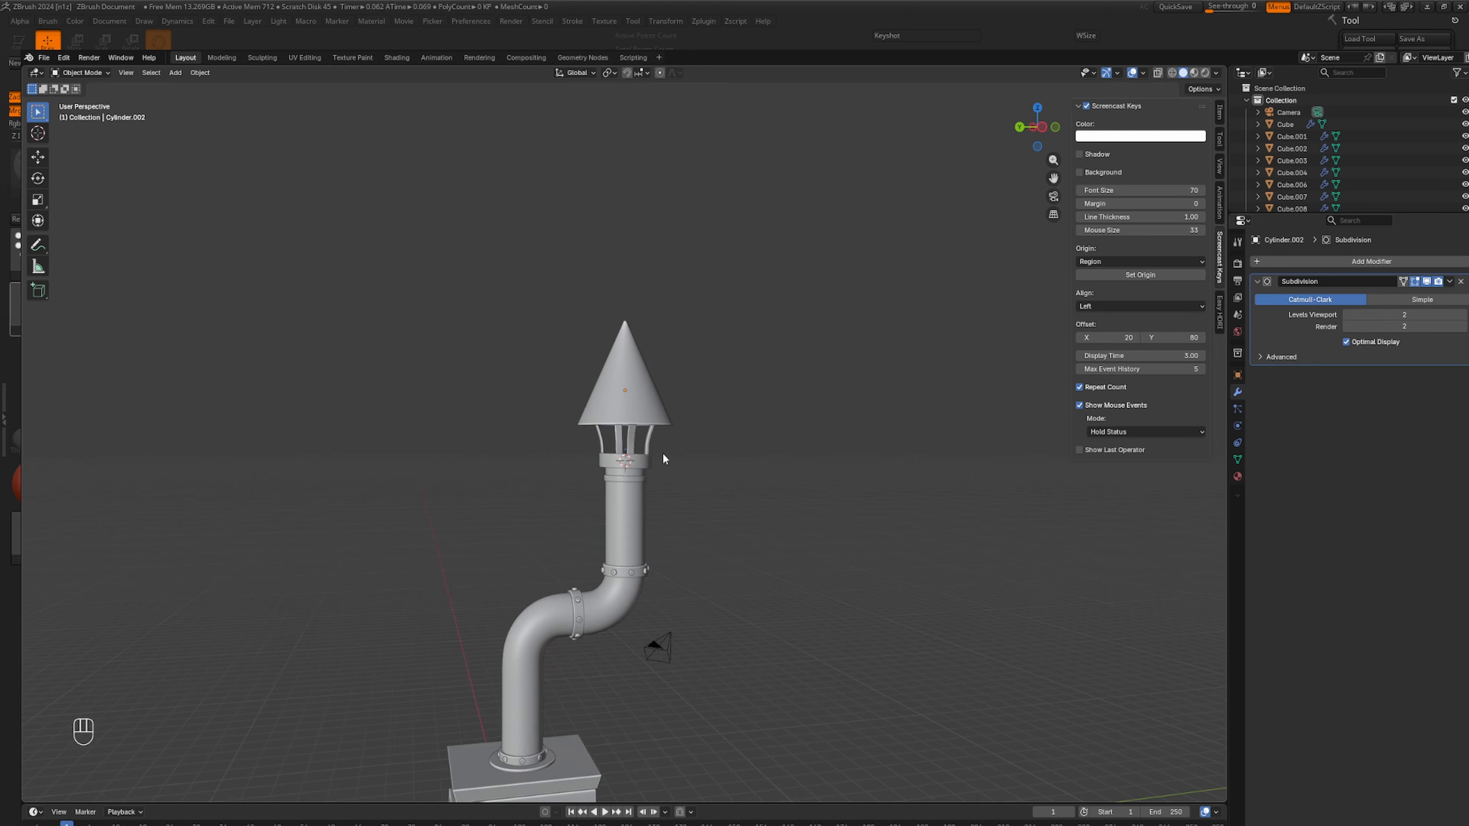
# Remove the cap's Subdivision modifier and enter Edit Mode on the cap.
pyautogui.click(1461, 281)
pyautogui.press('Tab')
pyautogui.moveTo(668, 346); pyautogui.dragTo(753, 406, button='middle')
pyautogui.scroll(3, 660, 439)
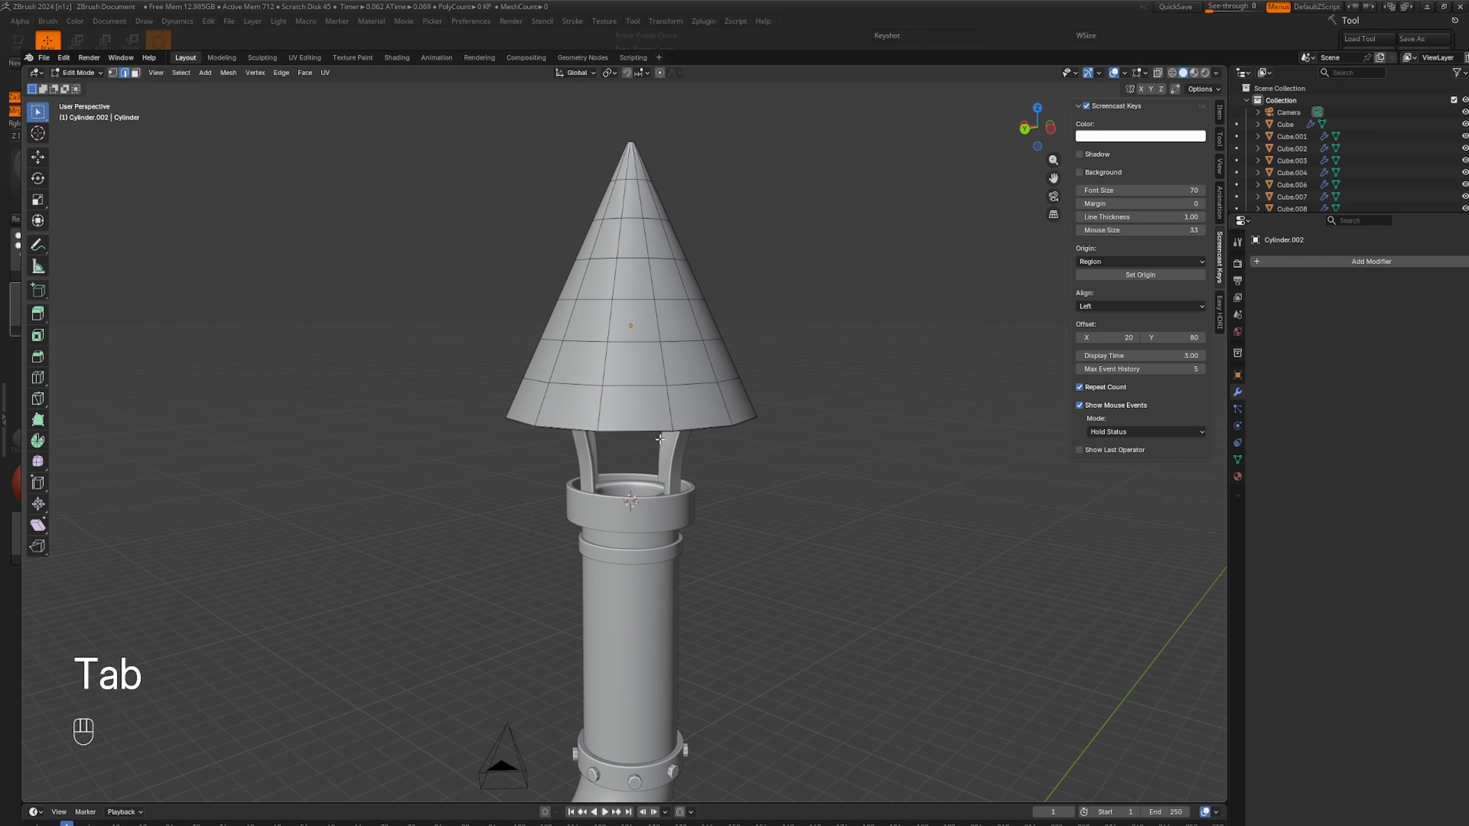
# Select the complete lowest ring of faces around the conical cap in face select mode.
pyautogui.press('3')
pyautogui.click(625, 411)
pyautogui.keyDown('alt'); pyautogui.keyDown('shift'); pyautogui.click(617, 412); pyautogui.keyUp('shift'); pyautogui.keyUp('alt')
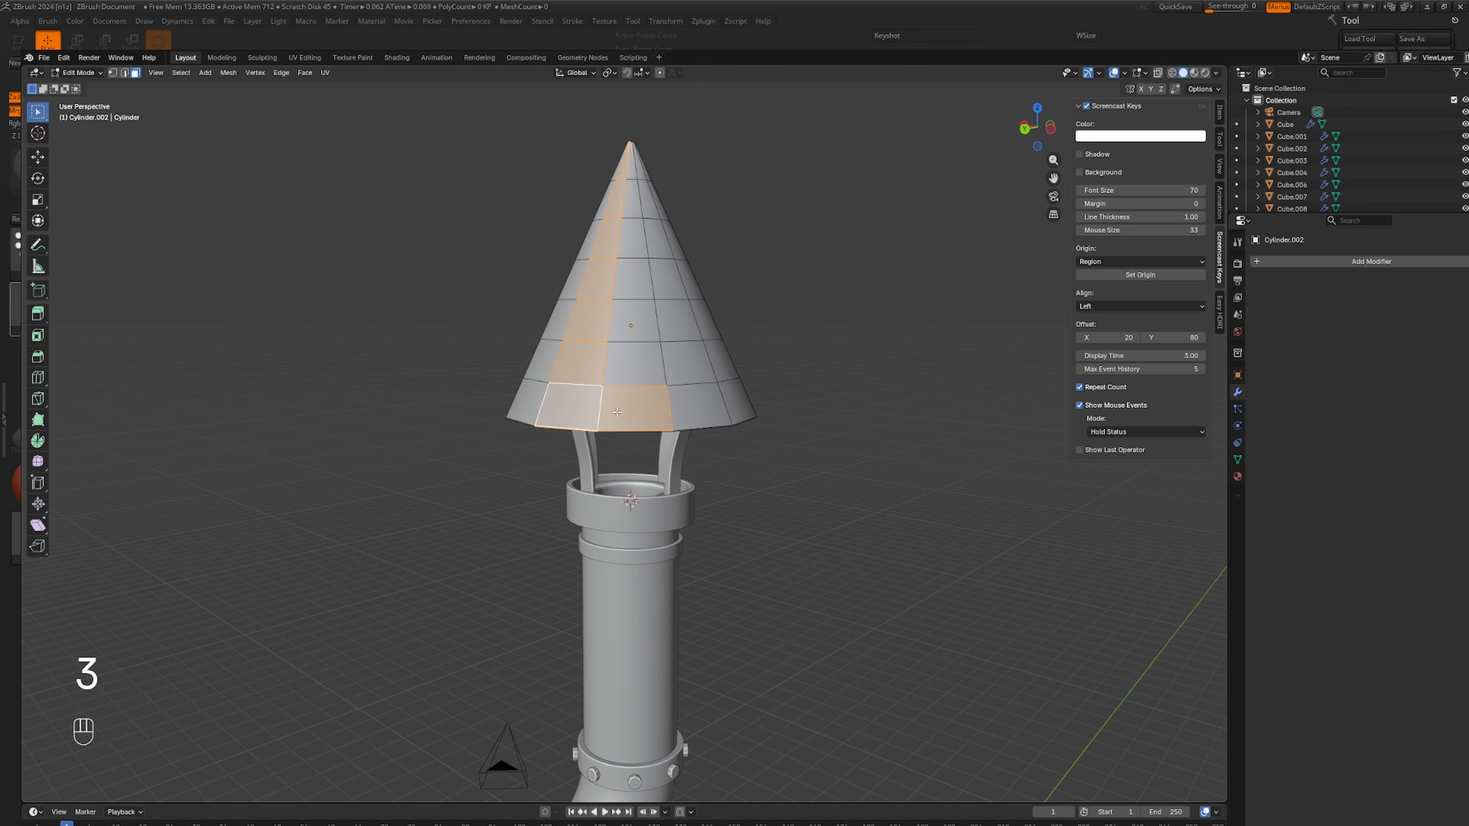
pyautogui.click(614, 398)
pyautogui.keyDown('shift'); pyautogui.click(574, 406); pyautogui.keyUp('shift')
pyautogui.keyDown('shift'); pyautogui.click(531, 408); pyautogui.keyUp('shift')
pyautogui.moveTo(528, 408); pyautogui.dragTo(572, 440, button='middle')
pyautogui.keyDown('shift'); pyautogui.click(663, 426); pyautogui.keyUp('shift')
pyautogui.keyDown('shift'); pyautogui.click(604, 432); pyautogui.keyUp('shift')
pyautogui.keyDown('shift'); pyautogui.click(627, 432); pyautogui.keyUp('shift')
pyautogui.keyDown('shift'); pyautogui.click(550, 436); pyautogui.keyUp('shift')
pyautogui.keyDown('ctrl'); pyautogui.click(572, 440); pyautogui.keyUp('ctrl')
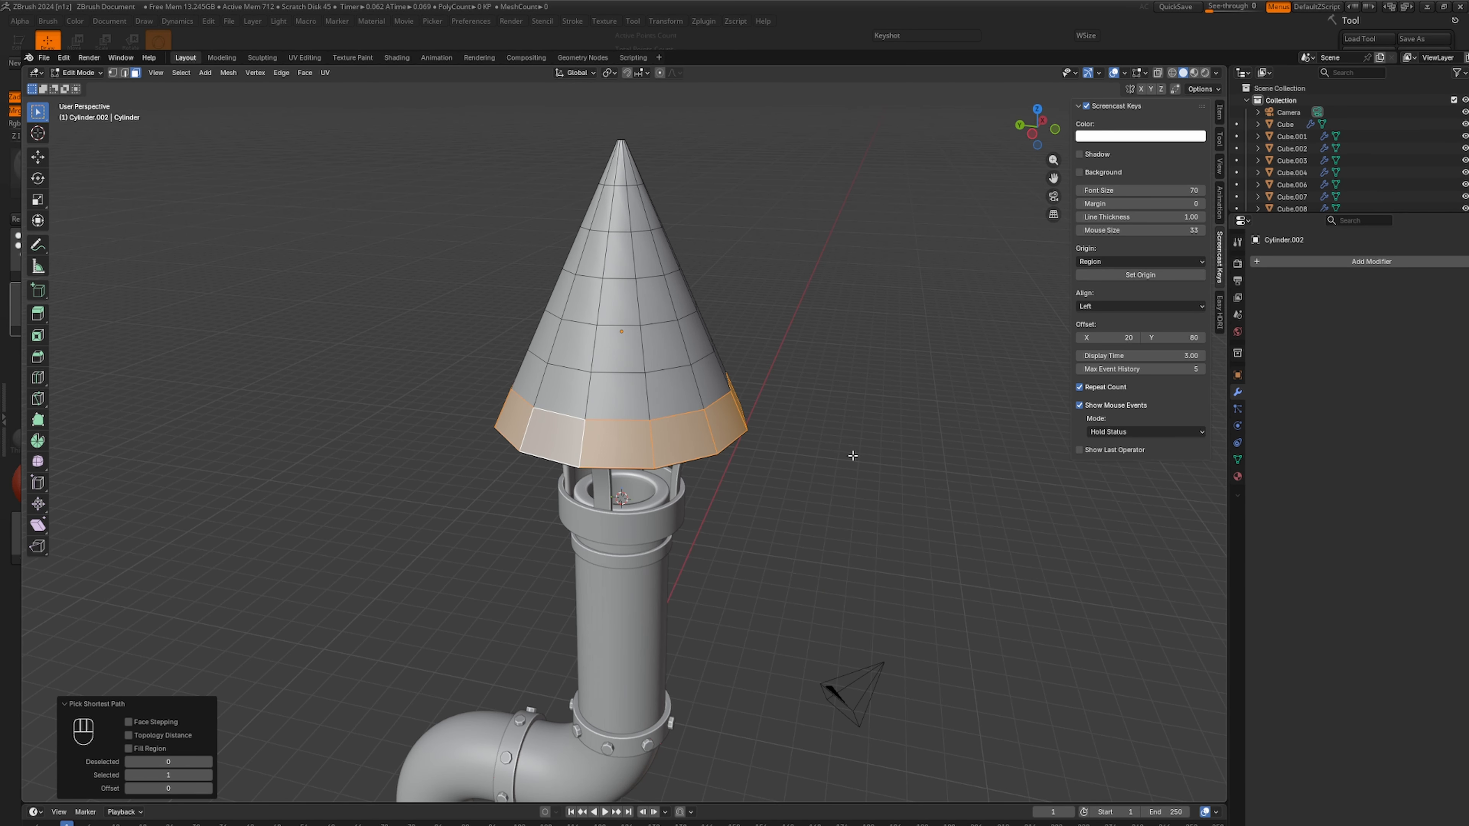
# Extrude the cap's lowest face ring and scale it outward horizontally, excluding Z, to form a flared rim.
pyautogui.press('e')
pyautogui.press('s')
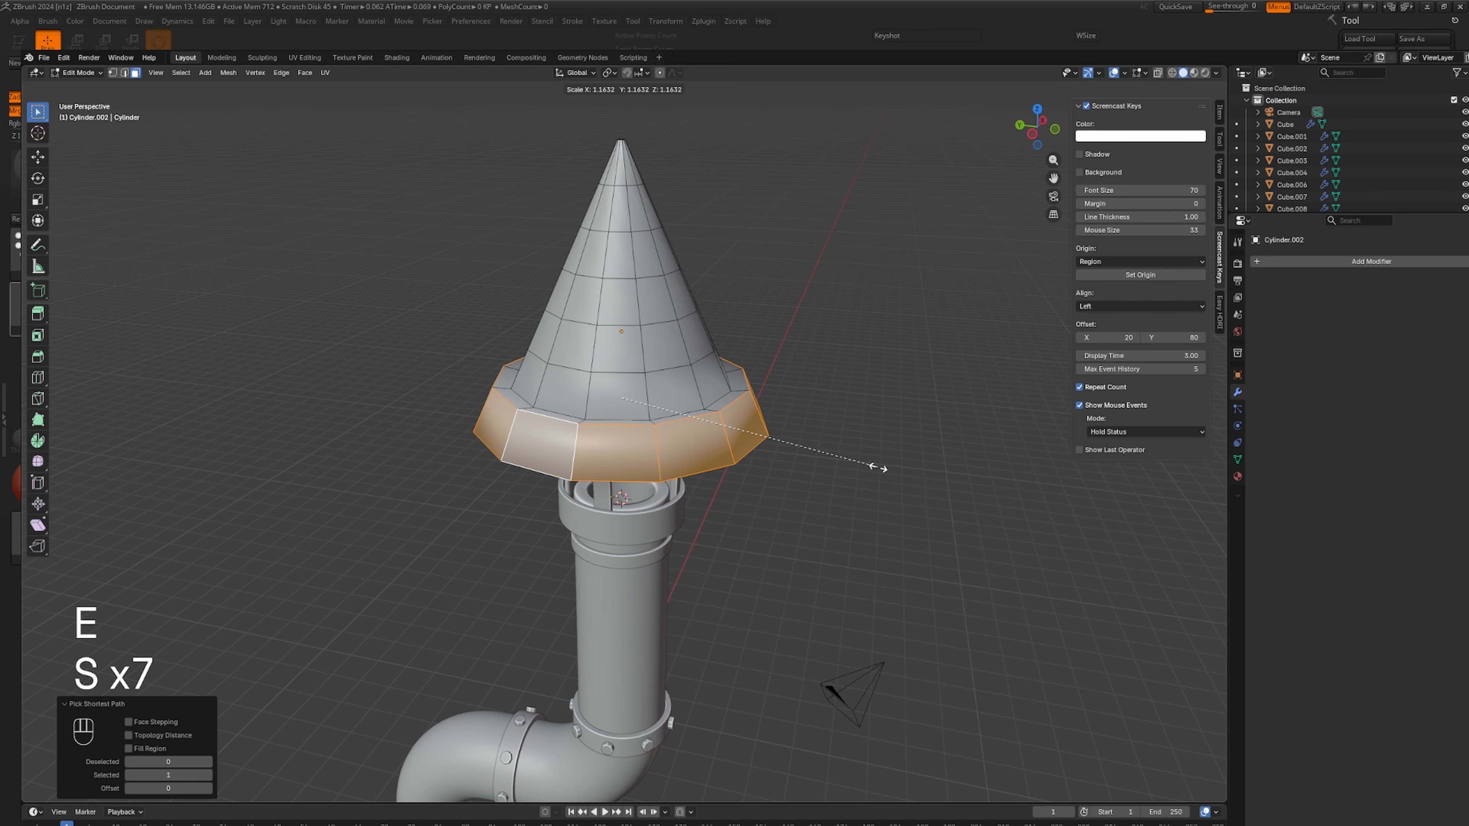
pyautogui.hotkey('shift', 'z')
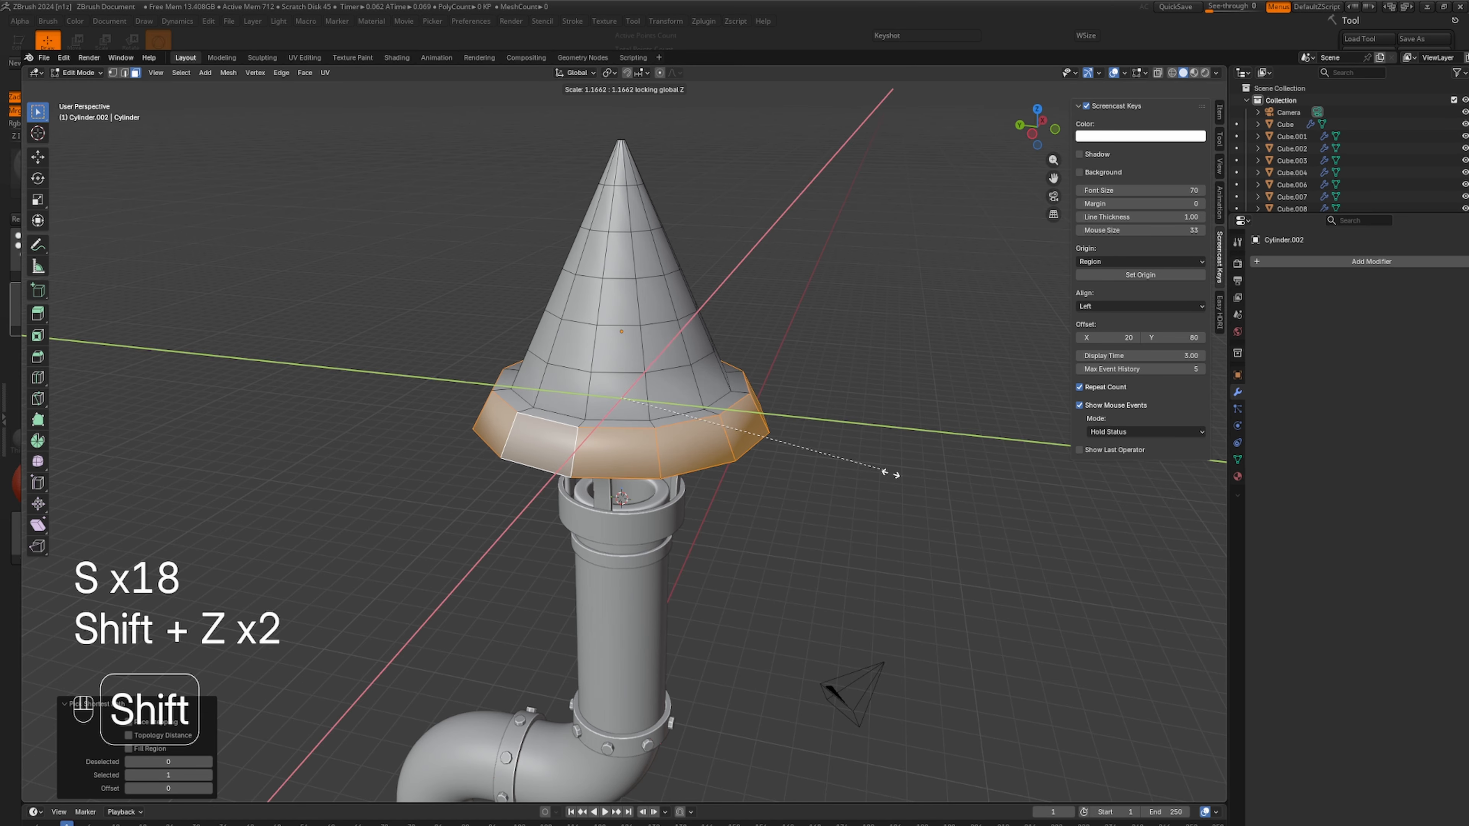
pyautogui.click(855, 472)
# Bevel the rim's upper and lower outer edge loops with two segments and a width of about 0.026 m.
pyautogui.moveTo(843, 481); pyautogui.dragTo(667, 363, button='middle')
pyautogui.click(650, 333)
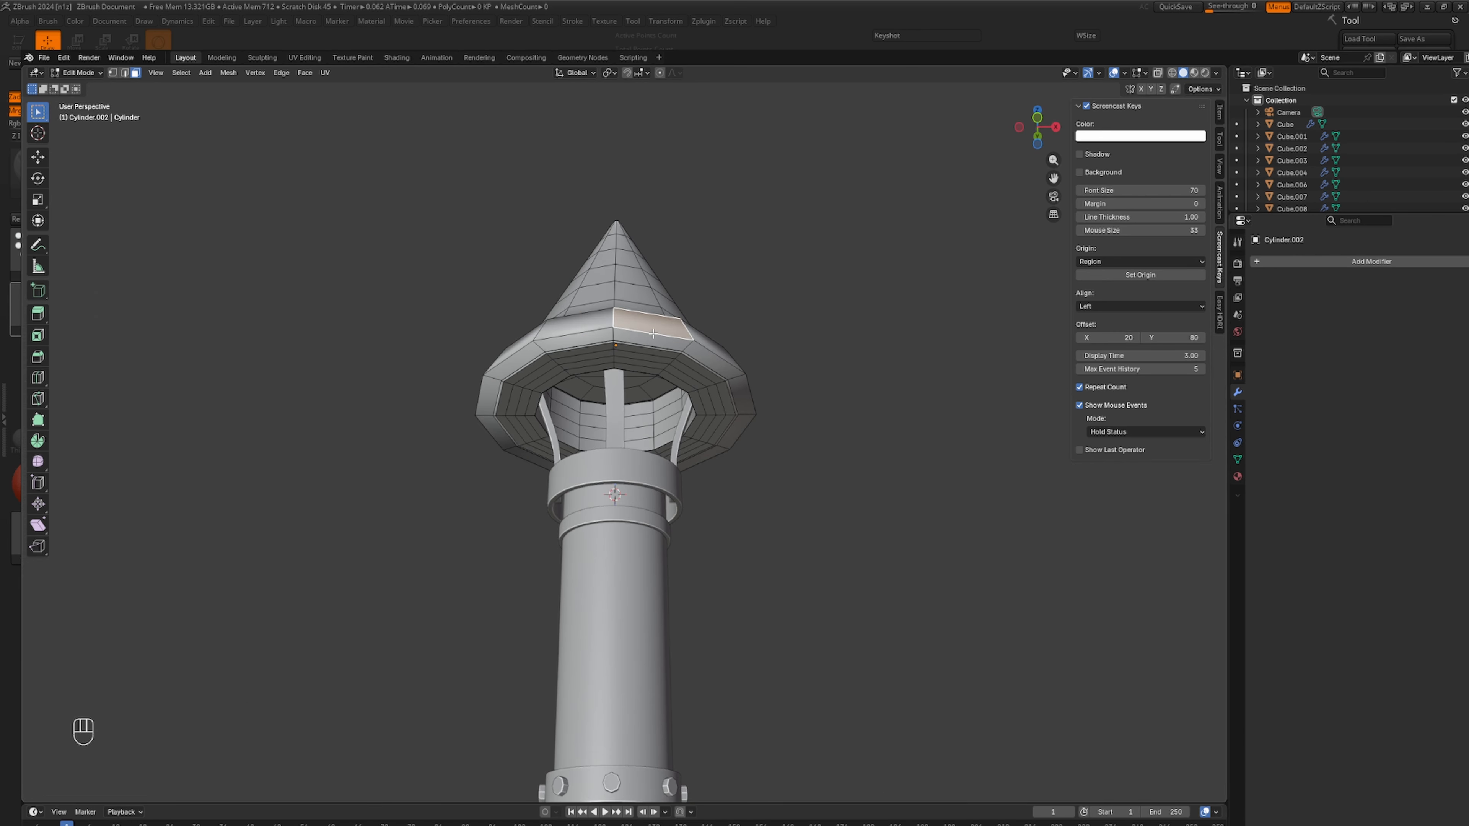
pyautogui.press('2')
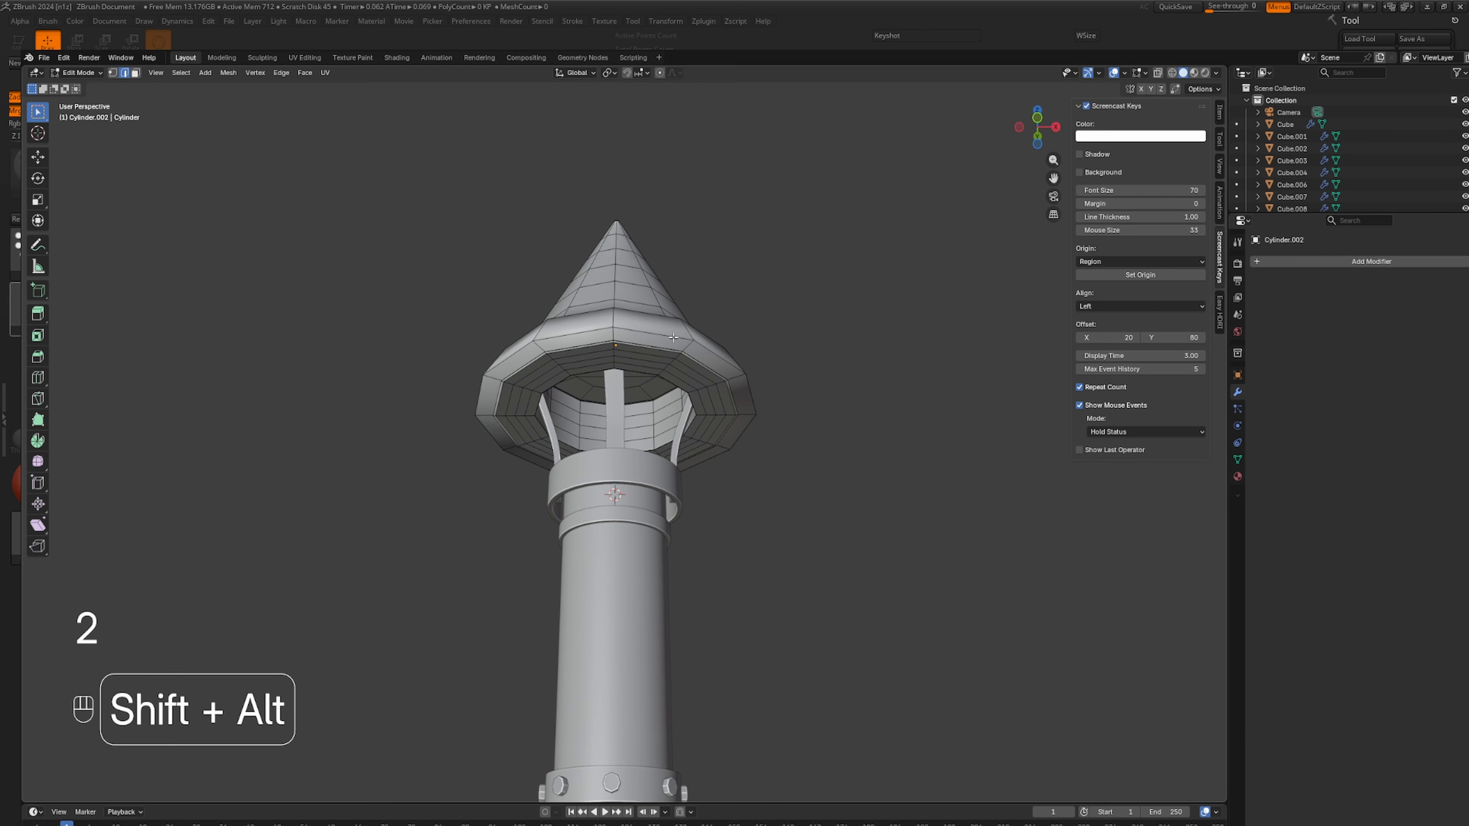
pyautogui.keyDown('alt'); pyautogui.keyDown('shift'); pyautogui.click(674, 339); pyautogui.keyUp('shift'); pyautogui.keyUp('alt')
pyautogui.moveTo(674, 339); pyautogui.dragTo(778, 479, button='middle')
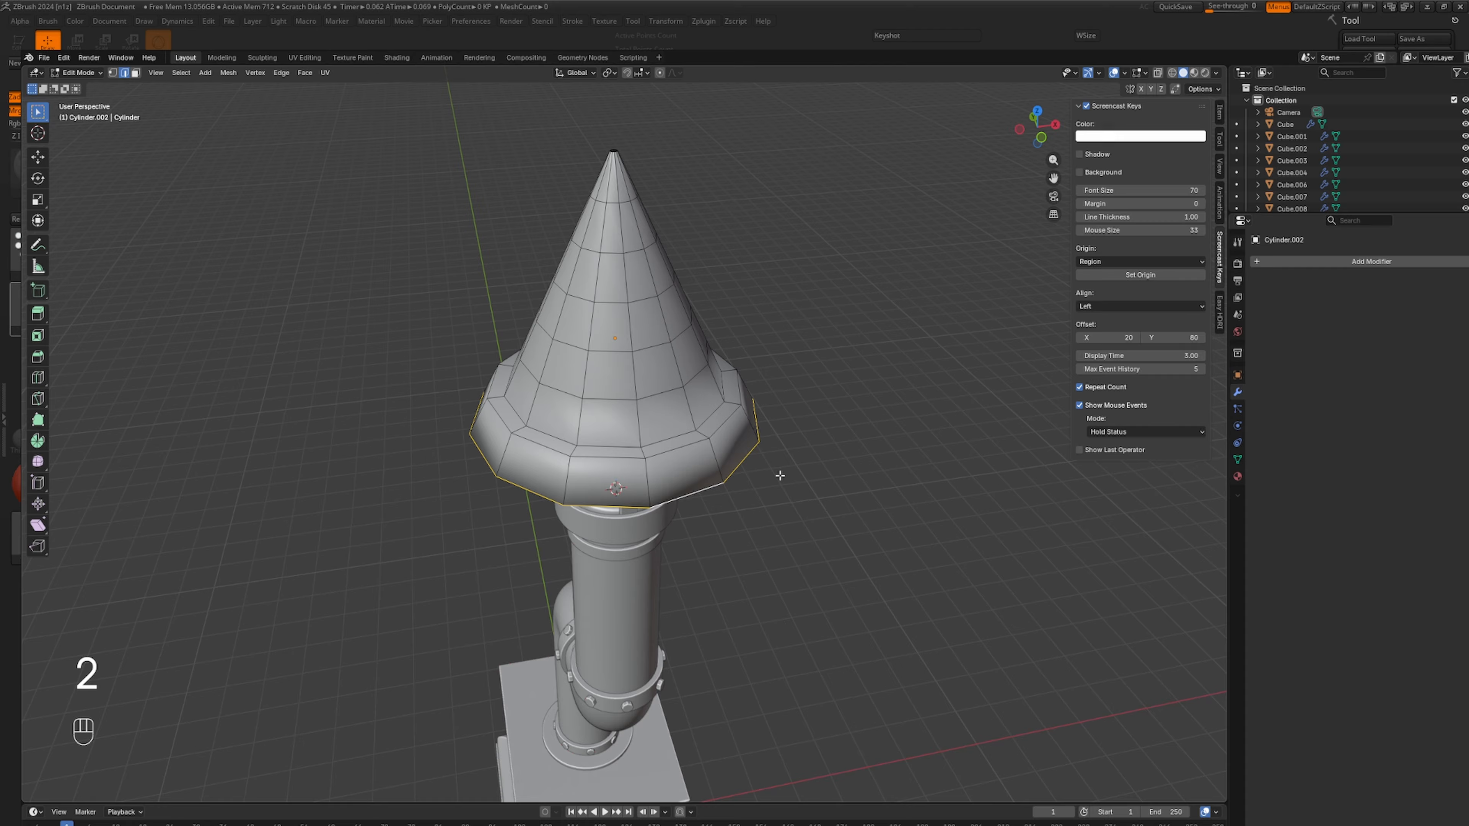
pyautogui.keyDown('alt'); pyautogui.keyDown('shift'); pyautogui.click(690, 448); pyautogui.keyUp('shift'); pyautogui.keyUp('alt')
pyautogui.hotkey('ctrl', 'b')
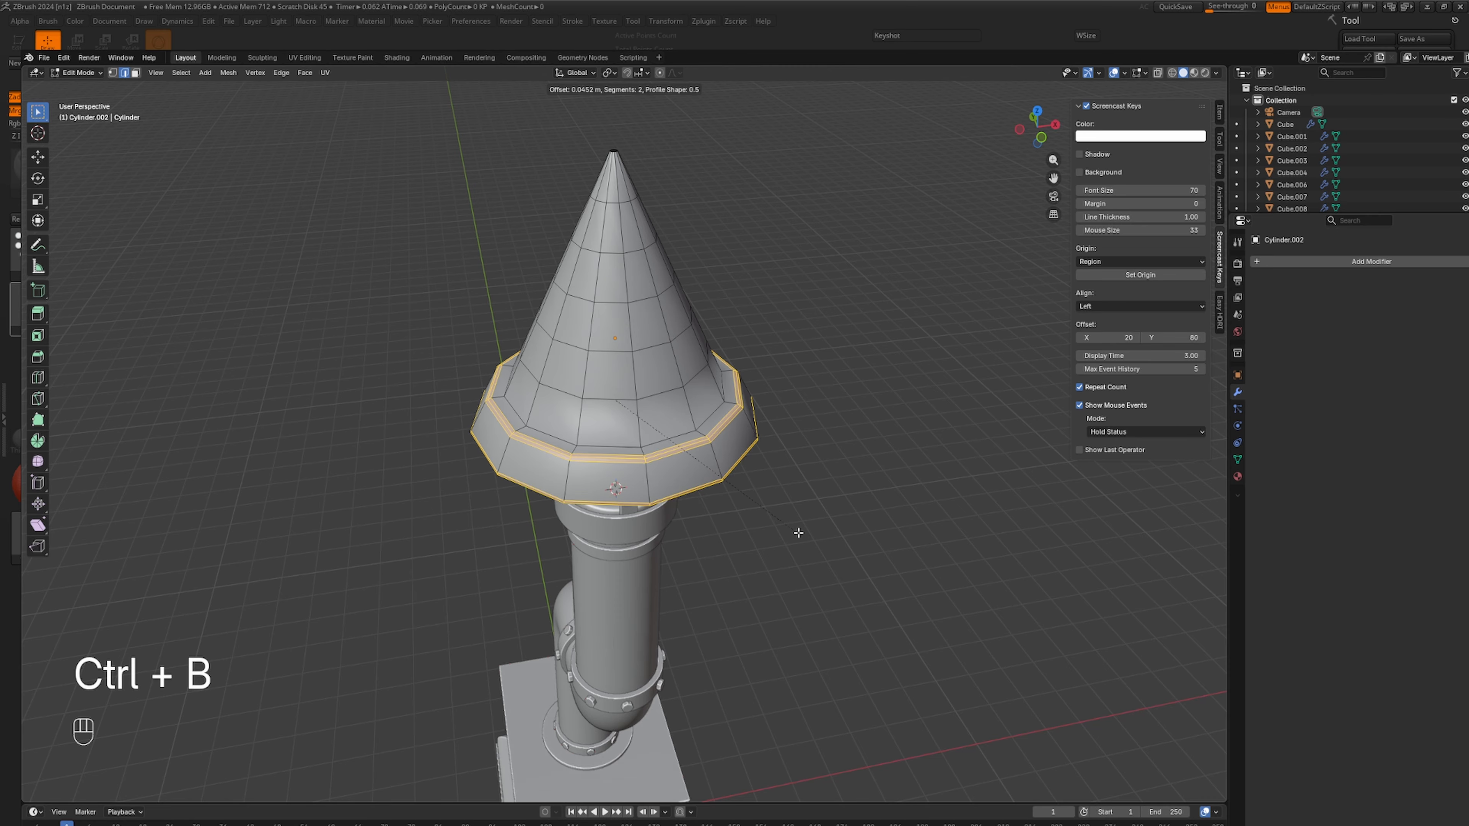
pyautogui.click(798, 531)
# Insert one centred edge loop around the cap's flared rim and return to Object Mode.
pyautogui.hotkey('ctrl', 'r')
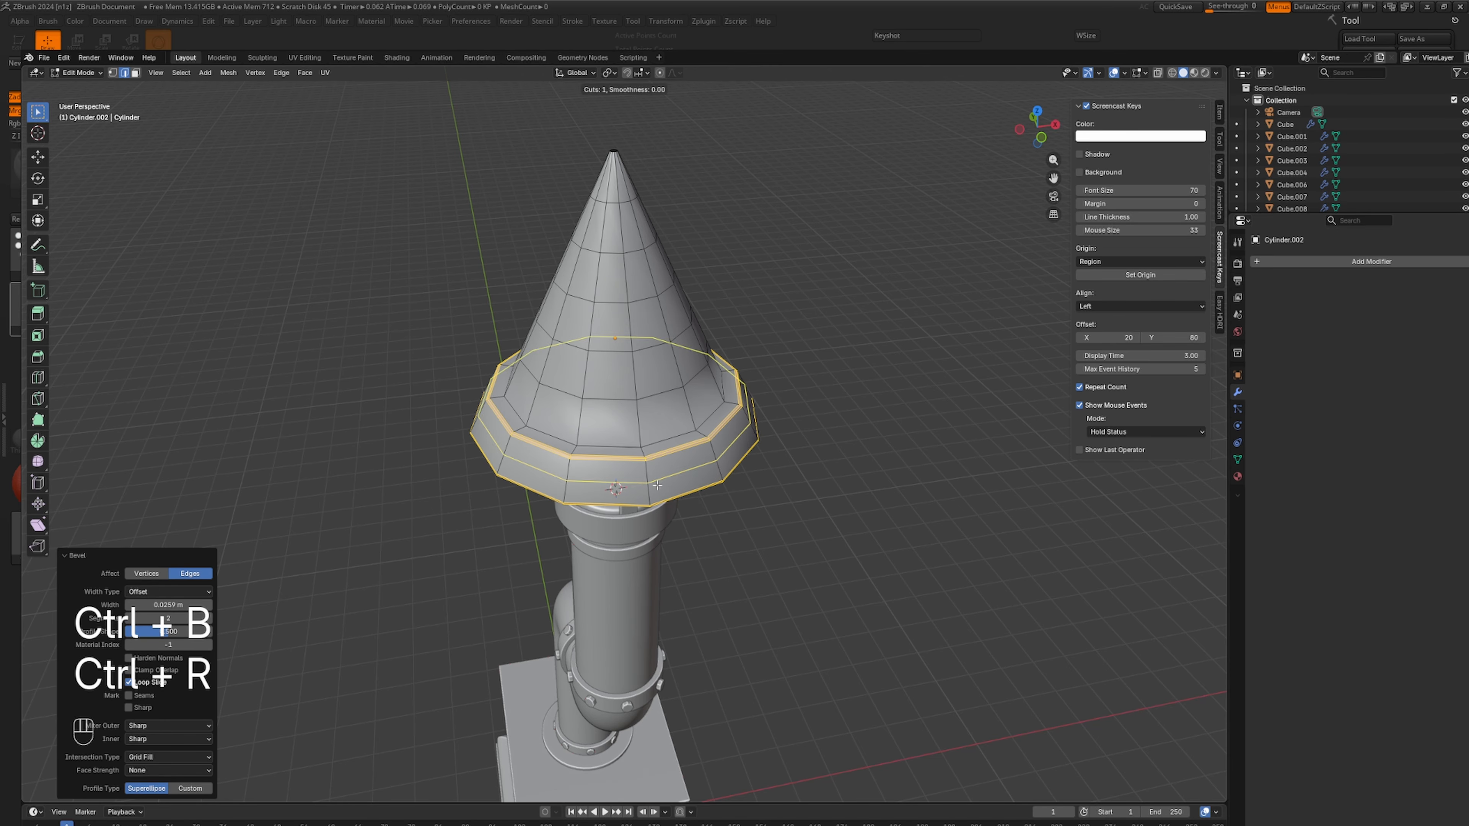
pyautogui.click(657, 485)
pyautogui.rightClick(658, 485)
pyautogui.press('Tab')
# Give the rimmed cap a Subdivision Surface modifier with viewport level 2 and bring the whole stove into view.
pyautogui.click(1340, 263)
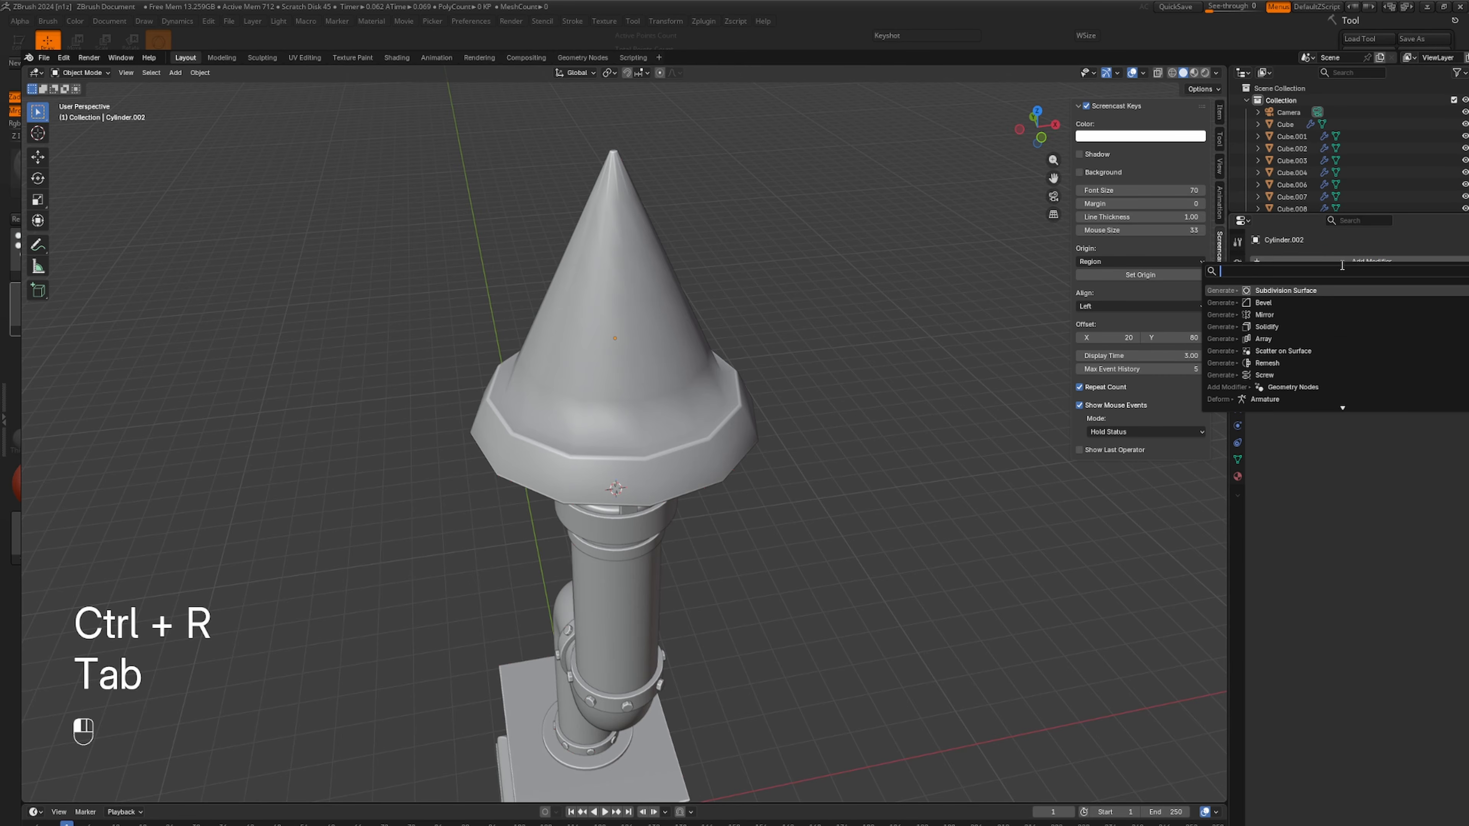
pyautogui.click(1314, 289)
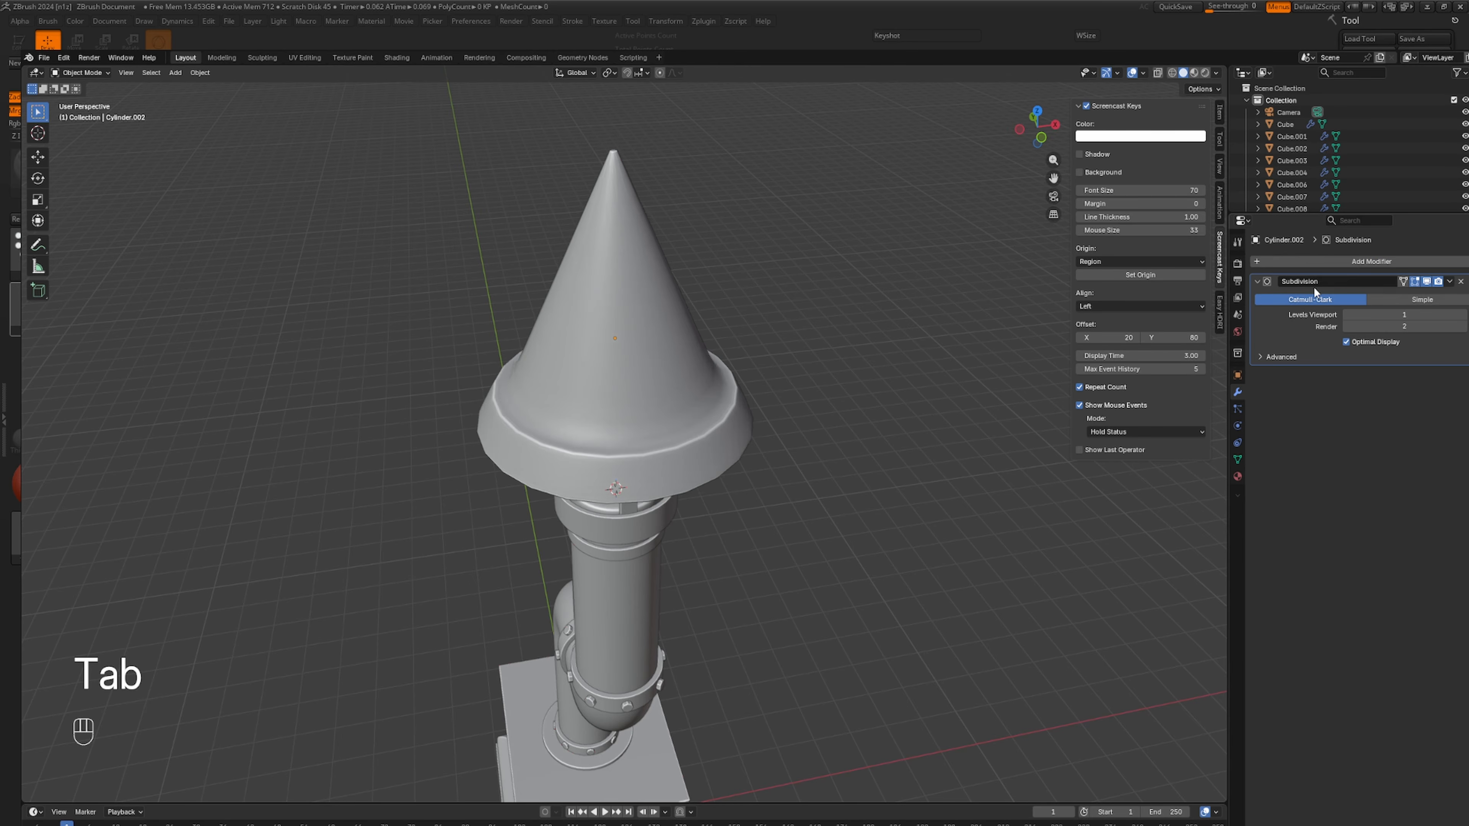
pyautogui.click(1463, 316)
pyautogui.scroll(-8, 760, 591)
pyautogui.moveTo(760, 592); pyautogui.dragTo(629, 515, button='middle')
pyautogui.moveTo(809, 568); pyautogui.dragTo(744, 494, button='middle')
pyautogui.scroll(2, 780, 495)
pyautogui.scroll(-1, 754, 486)
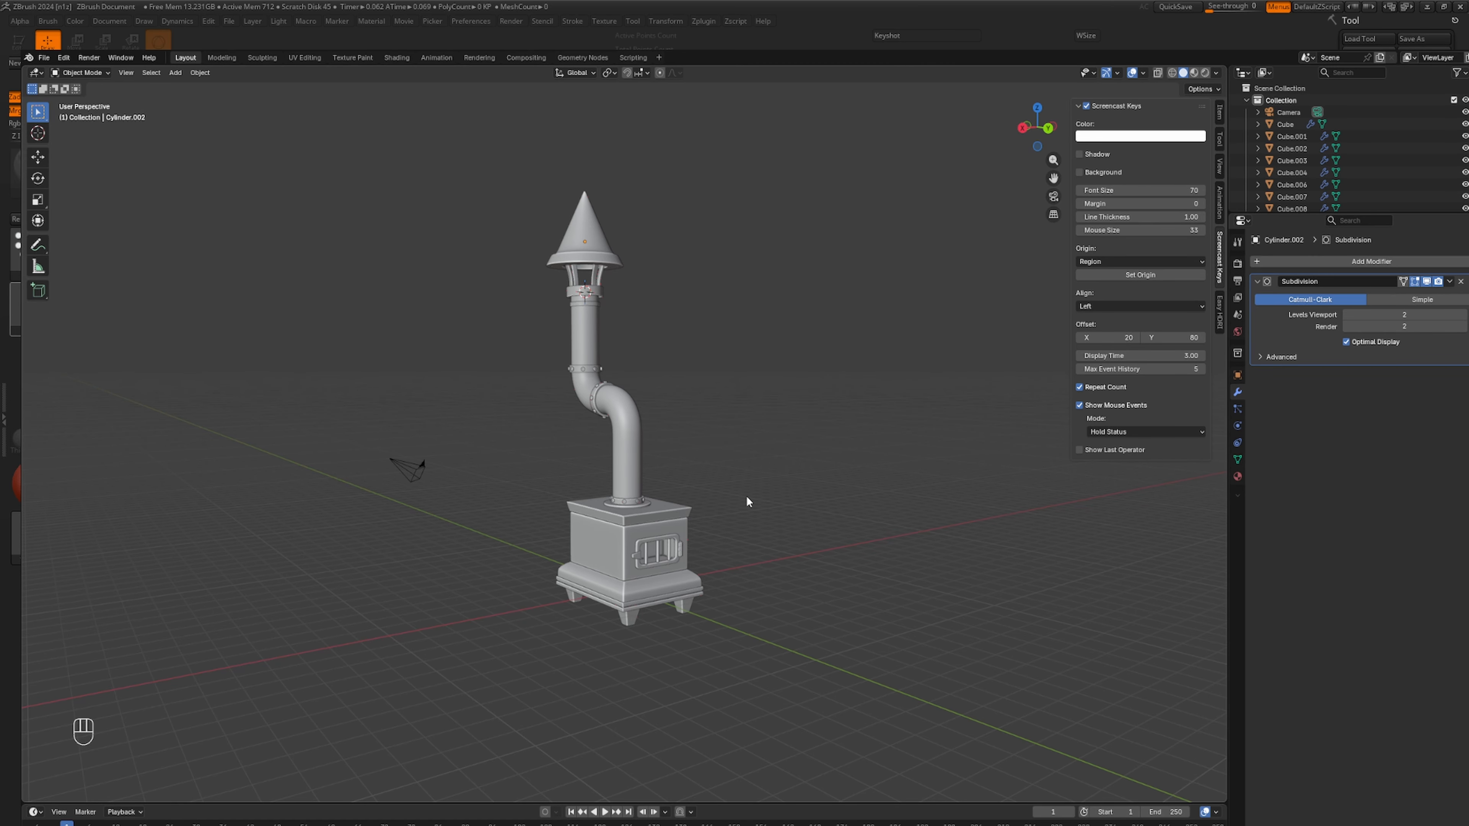
pyautogui.hotkey('shift', 'a')
pyautogui.moveTo(752, 626)
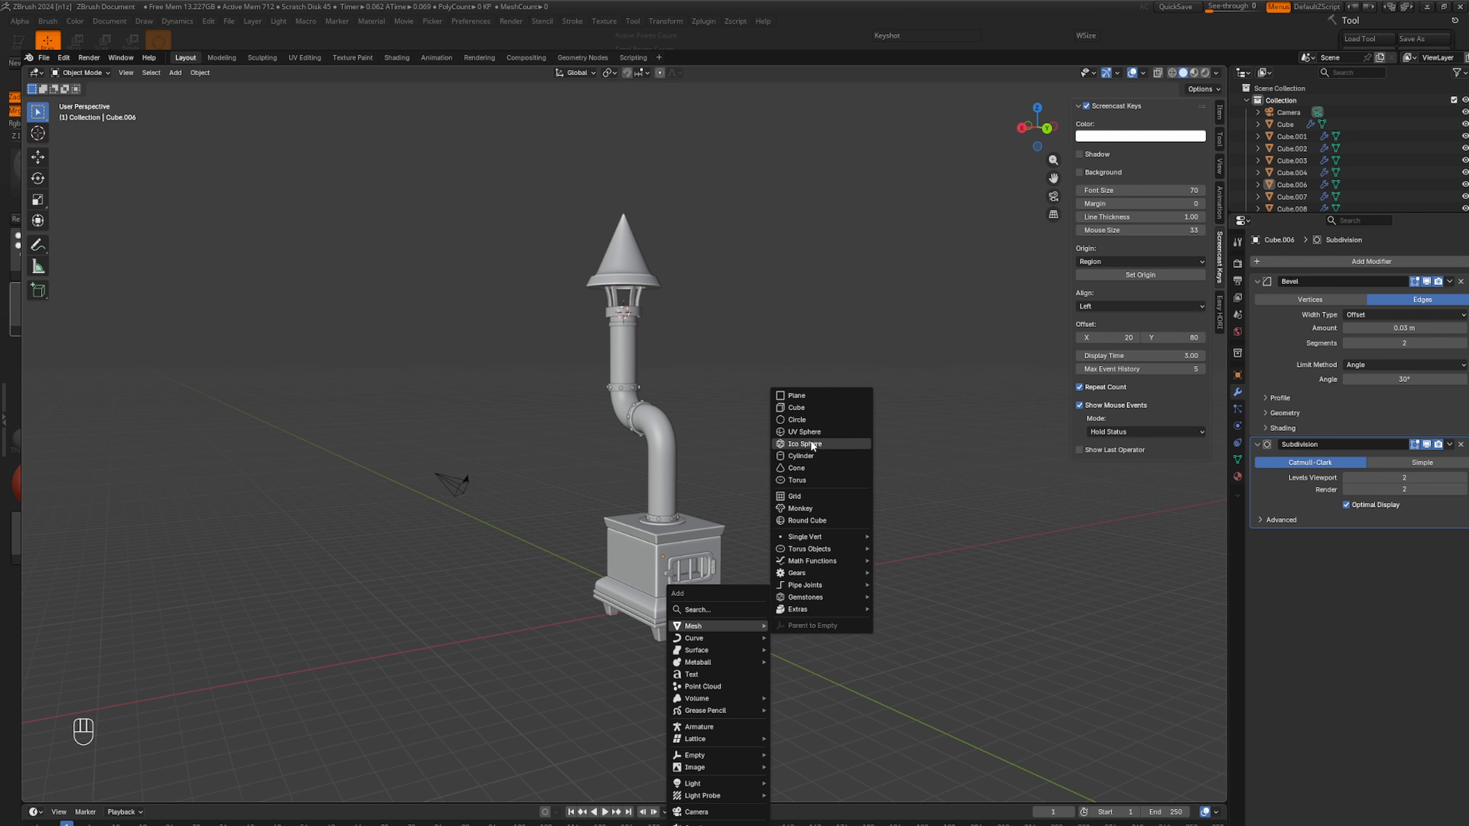
pyautogui.click(812, 407)
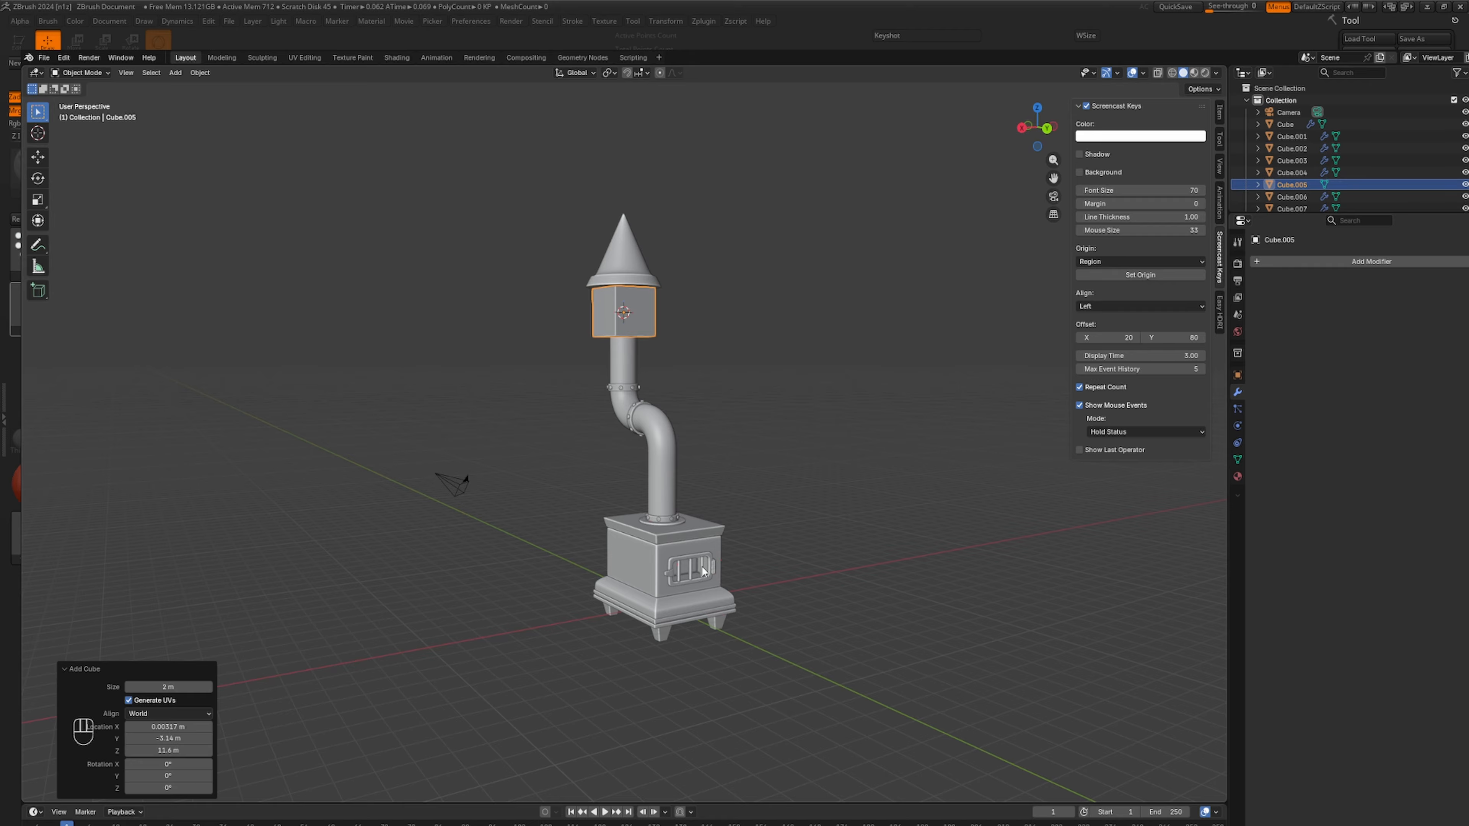
pyautogui.press('Delete')
# Snap the 3D cursor to the stove's lower base slab and reset it to the world origin.
pyautogui.click(684, 618)
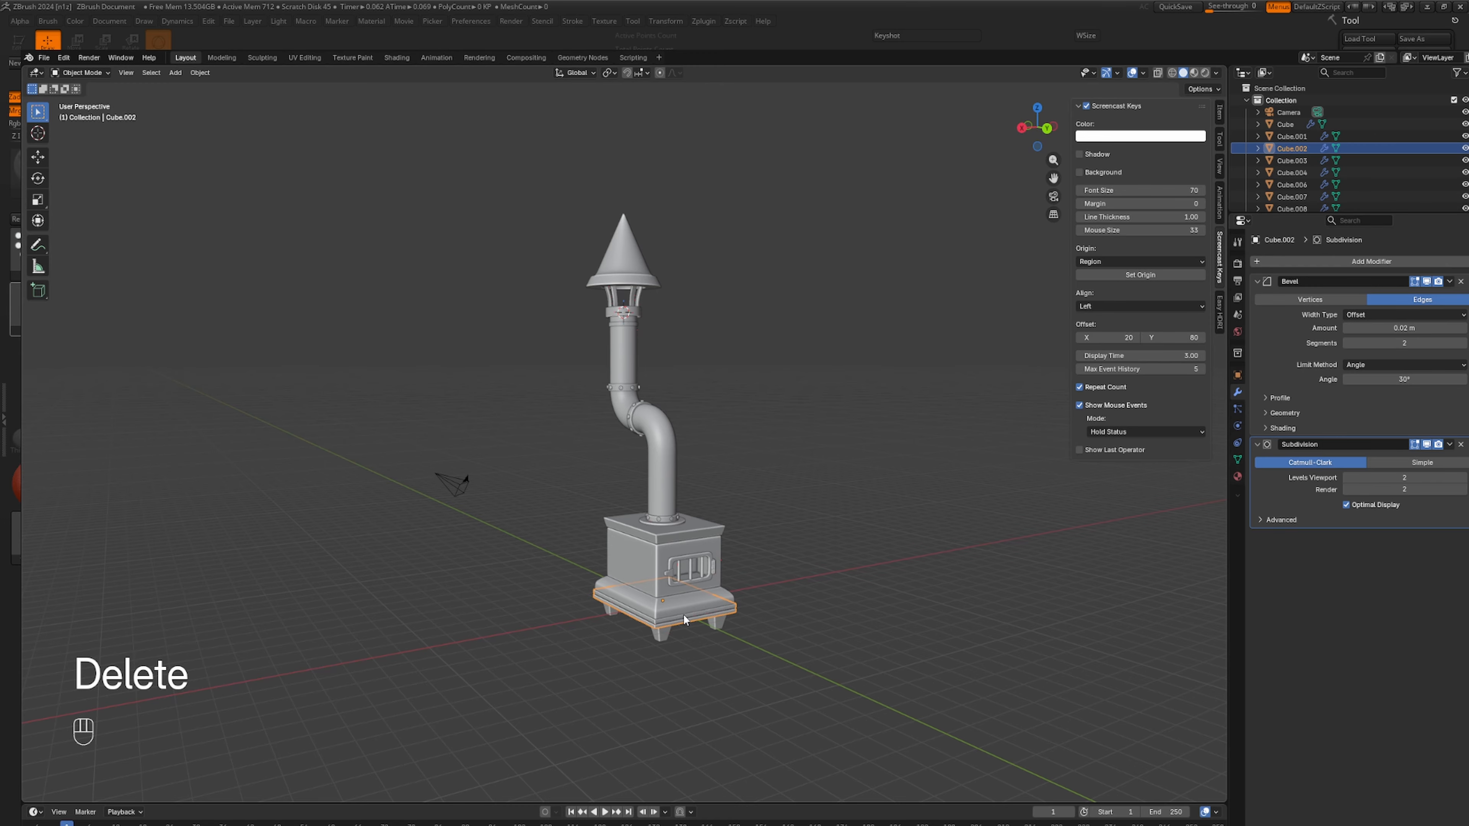
pyautogui.hotkey('shift', 's')
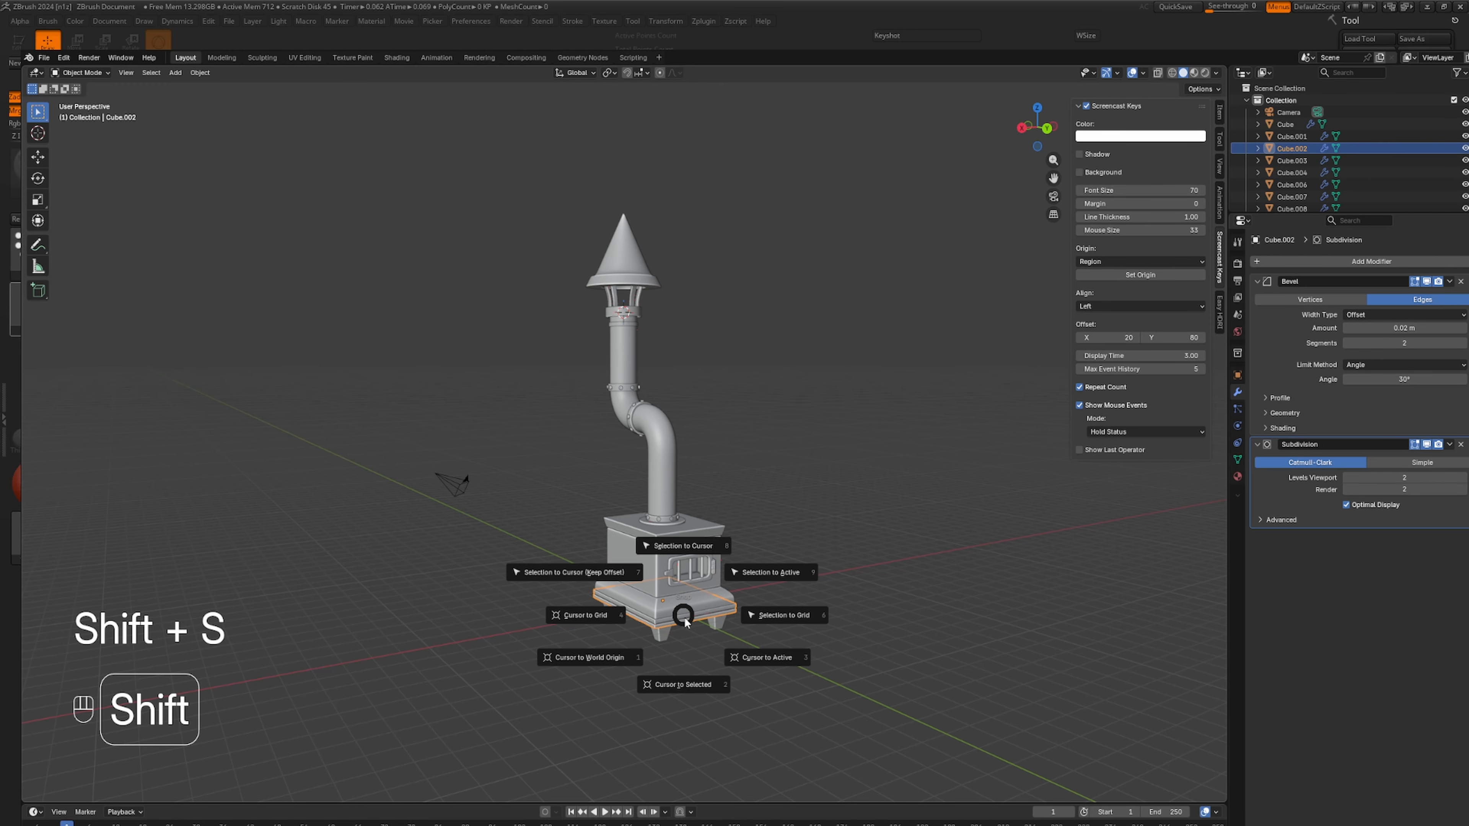
pyautogui.hotkey('shift', 's')
pyautogui.click(680, 687)
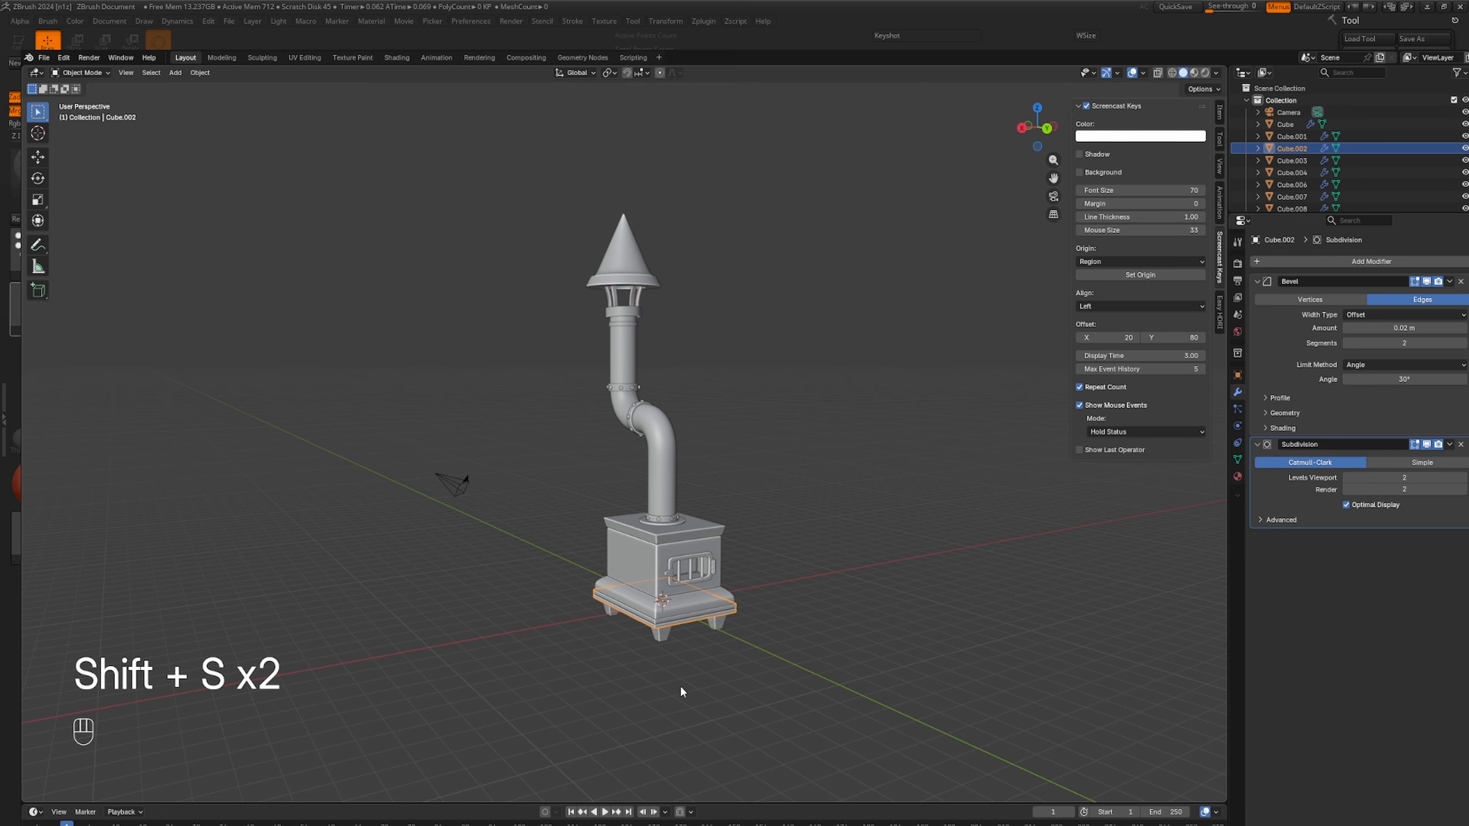
pyautogui.hotkey('shift', 'c')
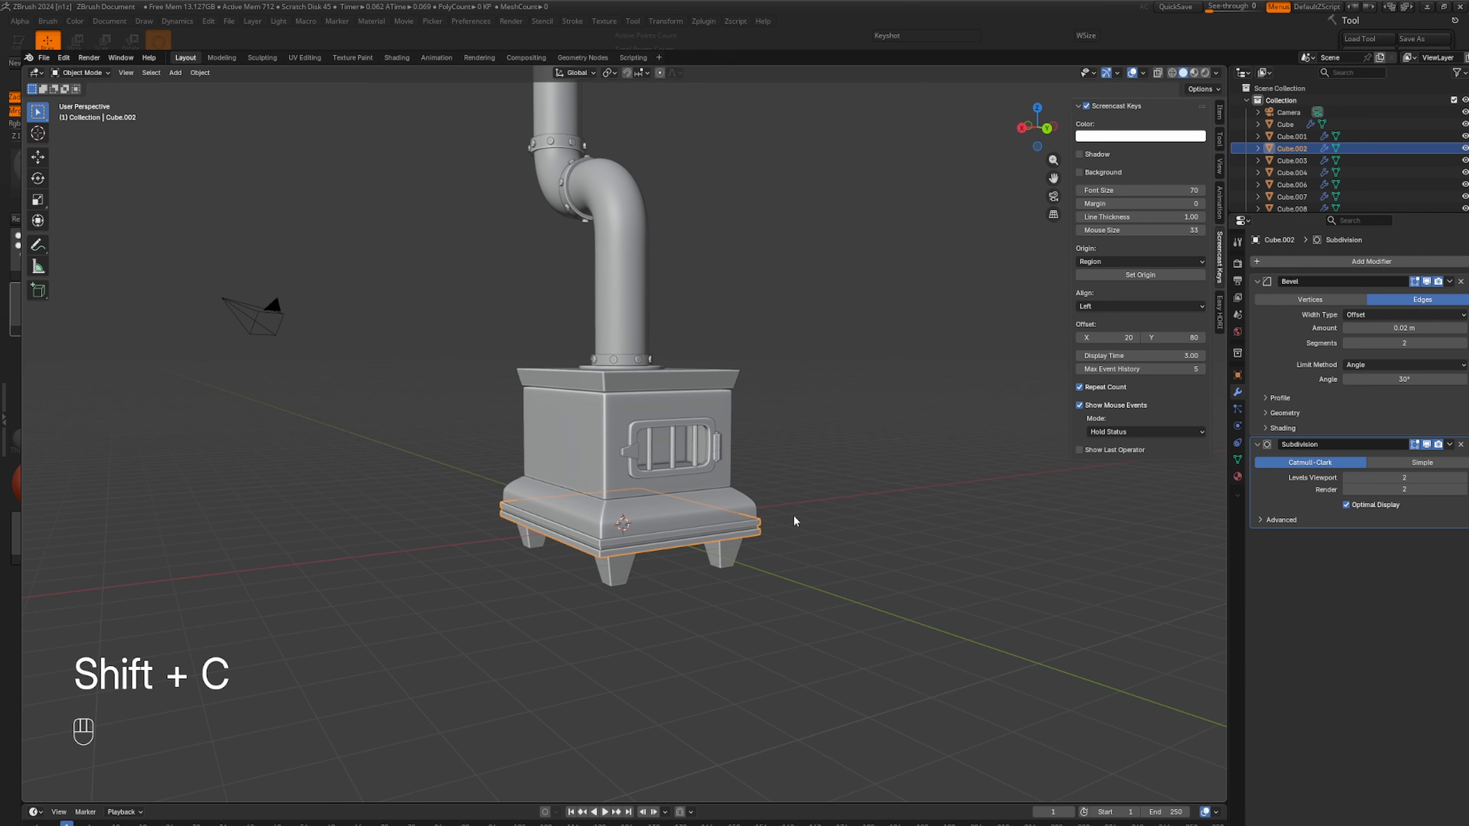
# Add a cube at the world origin, flatten it along Z and scale it into a slab wider than it is tall.
pyautogui.hotkey('shift', 'a')
pyautogui.click(804, 564)
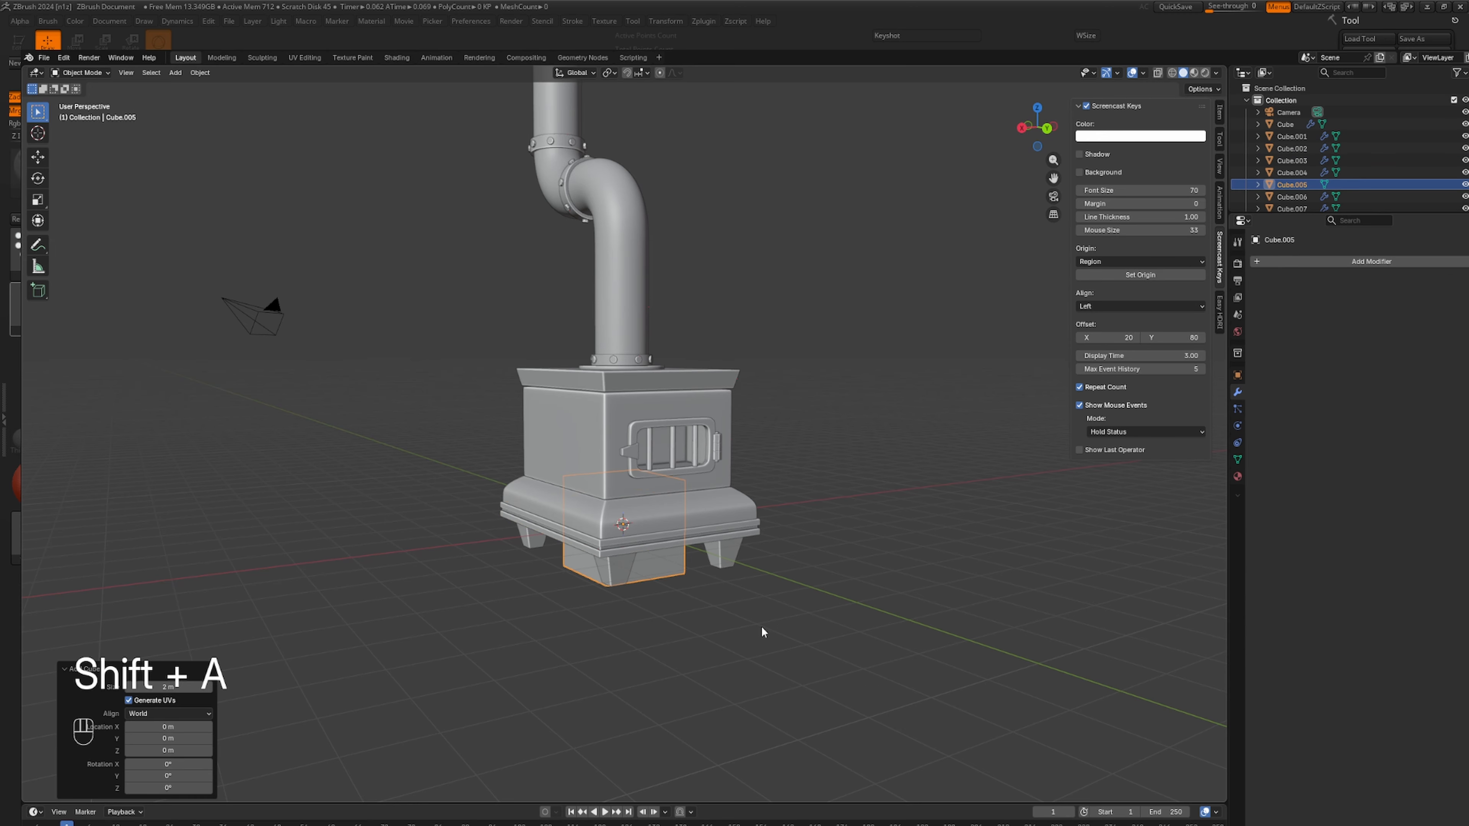
pyautogui.press('s')
pyautogui.click(678, 552)
pyautogui.press('s')
pyautogui.press('z')
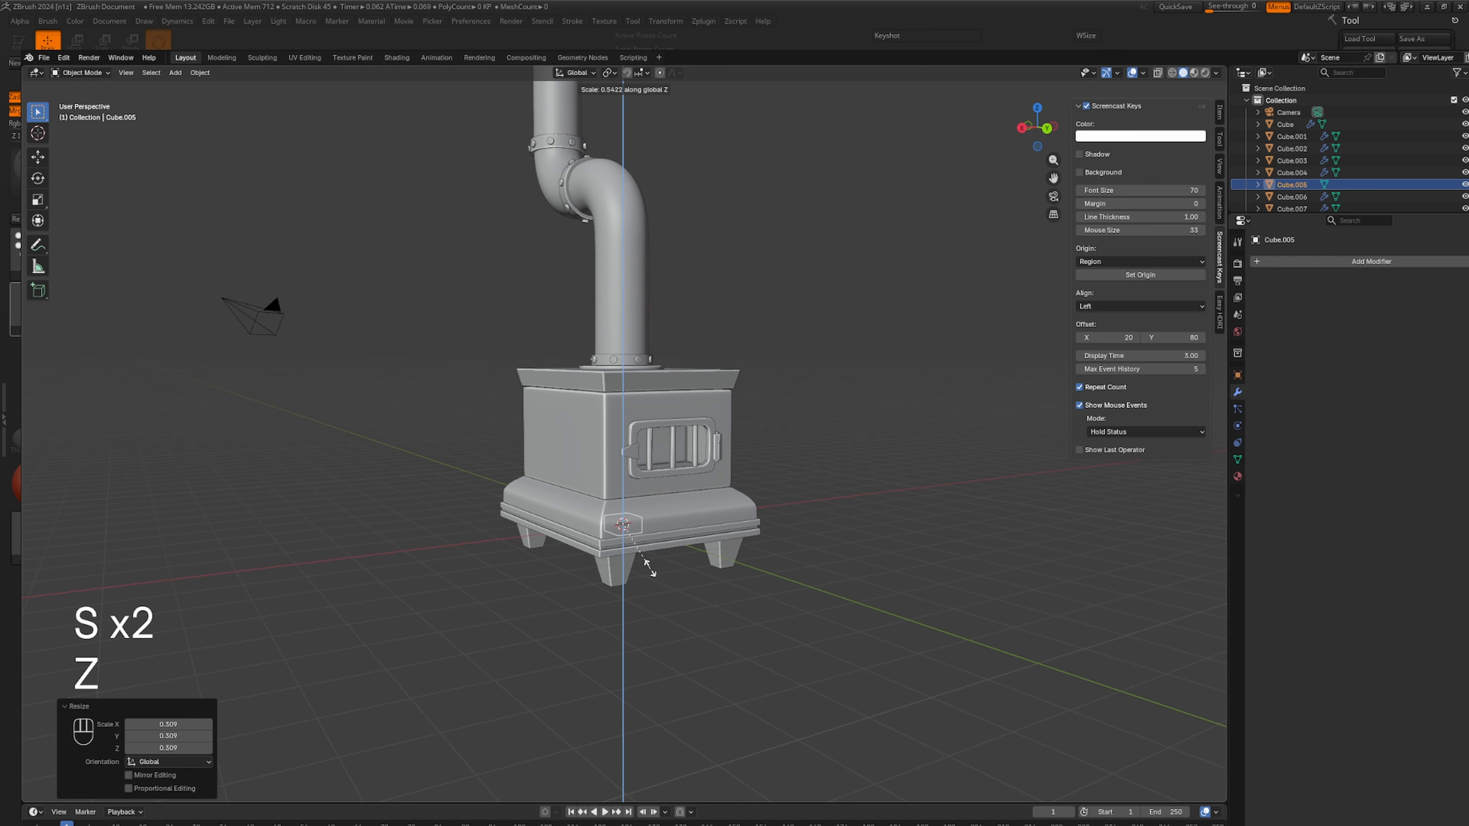
pyautogui.click(646, 565)
pyautogui.press('s')
pyautogui.rightClick(764, 616)
# Lower the slab about 1.04 m along Z and scale its height by about 0.59.
pyautogui.press('g')
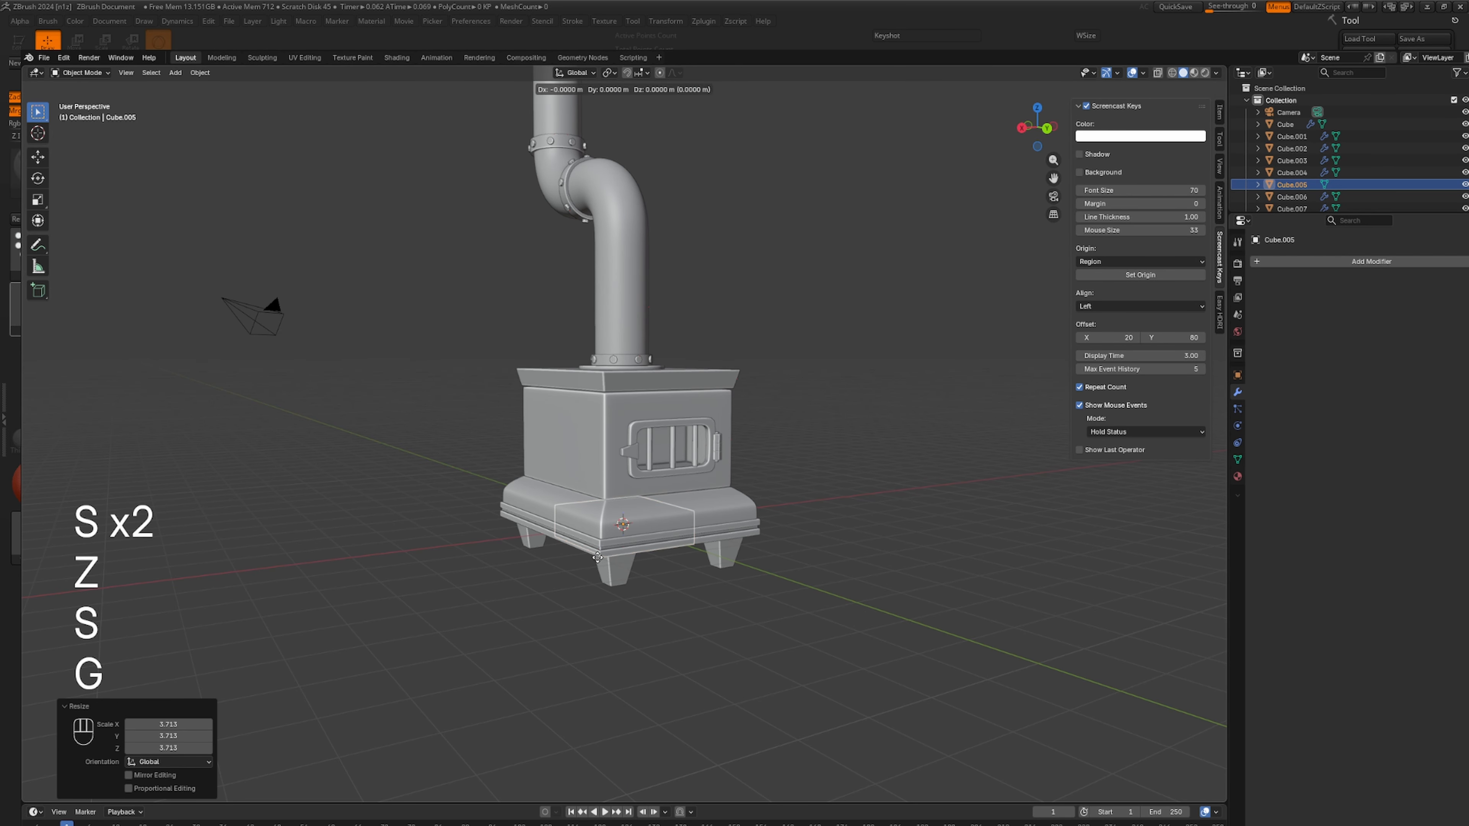
pyautogui.press('z')
pyautogui.click(608, 610)
pyautogui.moveTo(608, 610)
pyautogui.mouseDown(button='middle')
pyautogui.moveTo(517, 576)
pyautogui.moveTo(602, 618)
pyautogui.mouseUp(button='middle')
pyautogui.press('s')
pyautogui.press('z')
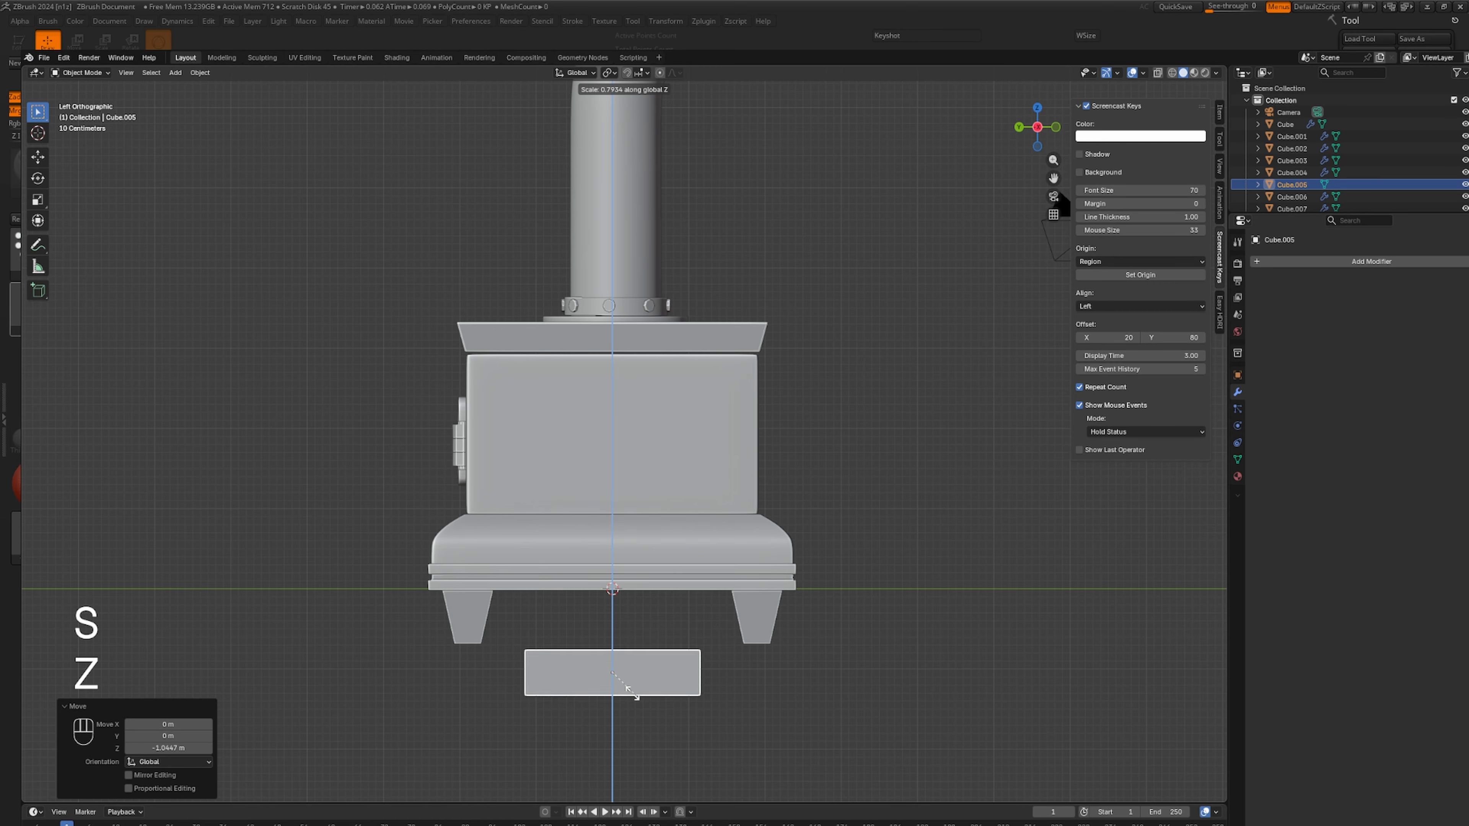
pyautogui.click(620, 685)
# Move the slab about 1.9 m along Y under the front leg and raise it about 0.23 m.
pyautogui.press('g')
pyautogui.press('x')
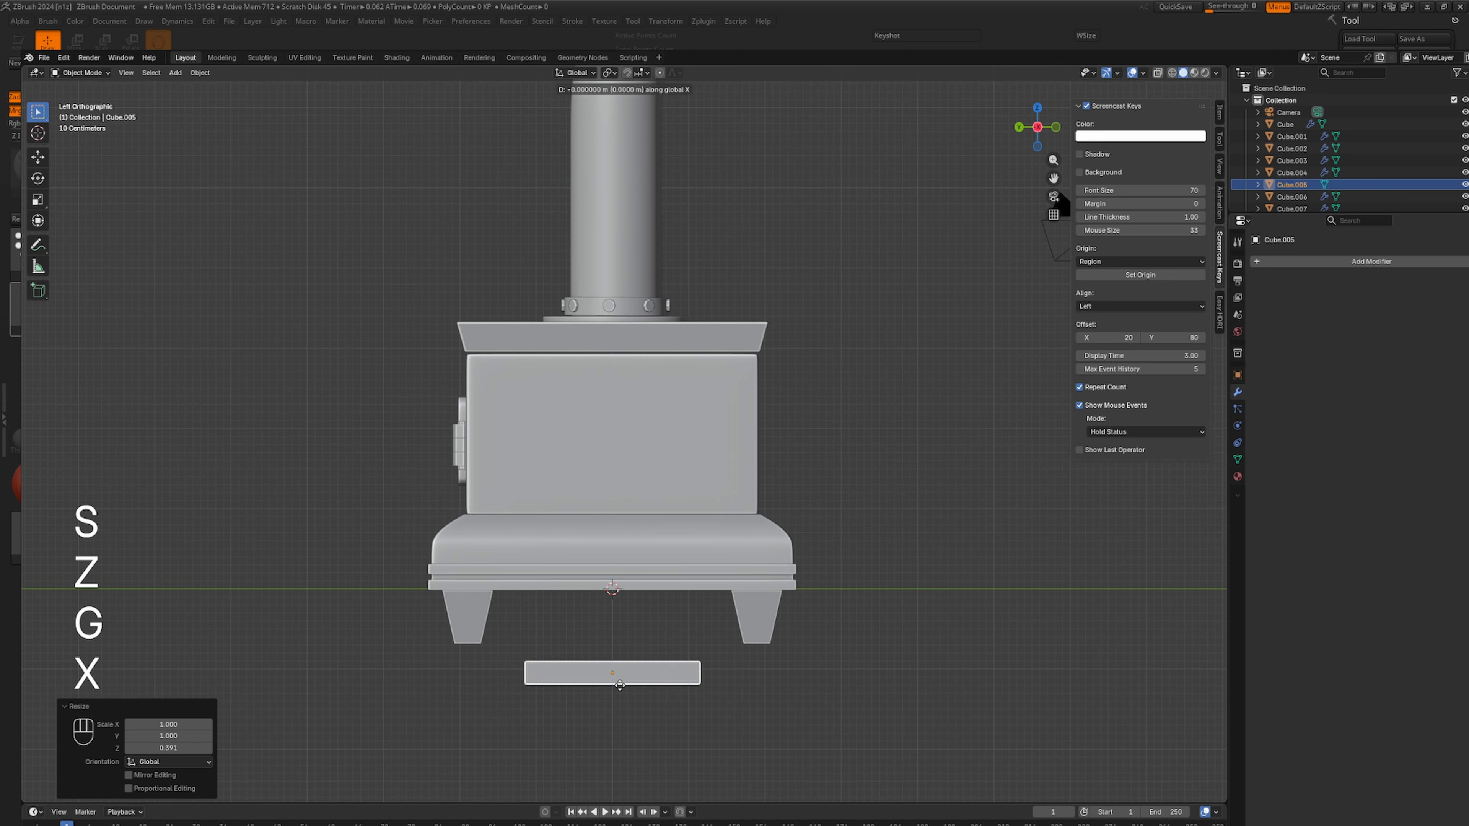
pyautogui.press('y')
pyautogui.click(476, 666)
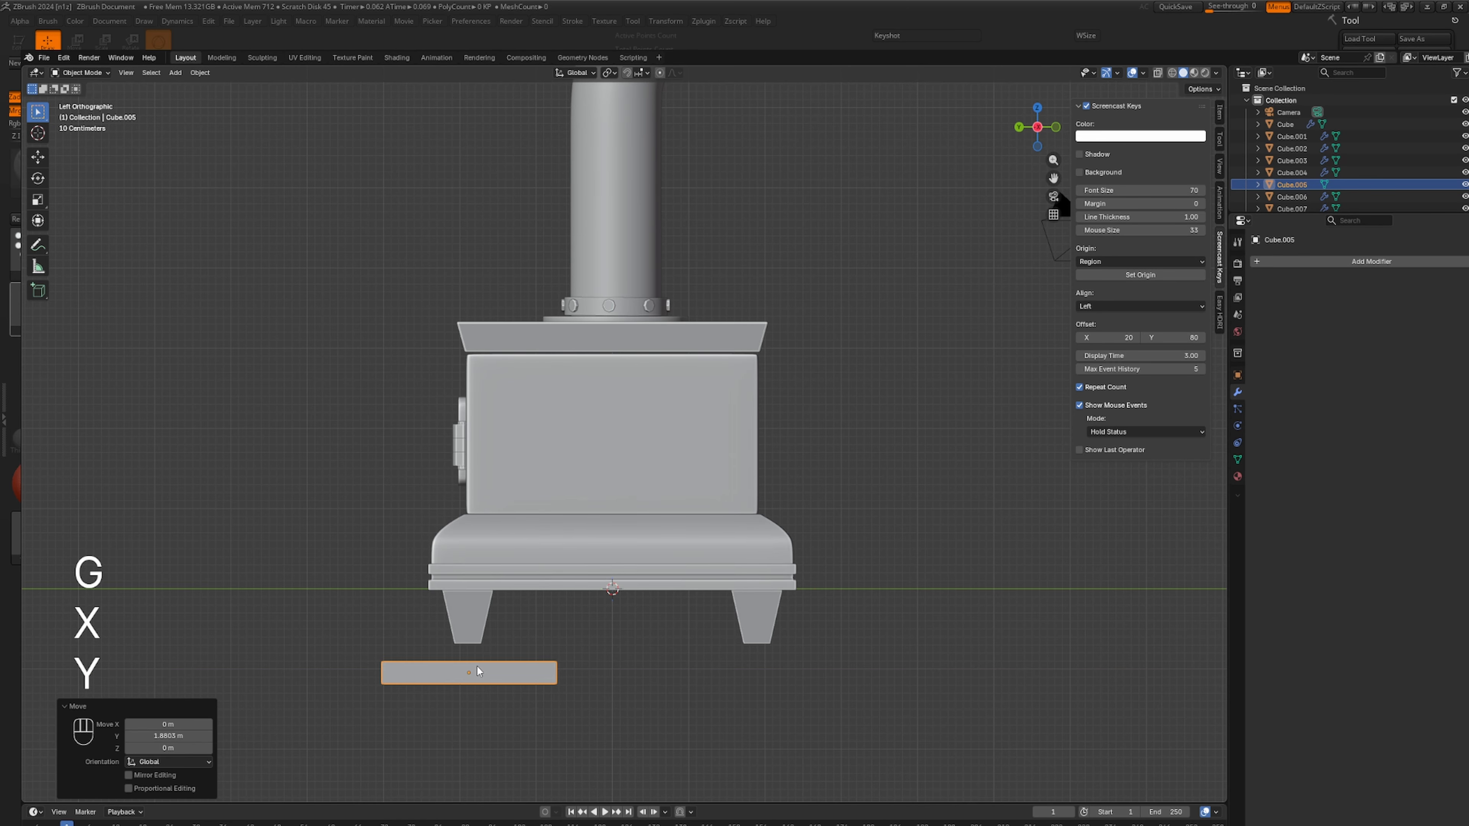
pyautogui.press('g')
pyautogui.press('z')
pyautogui.click(490, 647)
# Scale the slab by about 0.66 and move it about -1.34 m along X beneath the front corner leg.
pyautogui.moveTo(490, 647); pyautogui.dragTo(676, 551, button='middle')
pyautogui.scroll(3, 785, 693)
pyautogui.press('s')
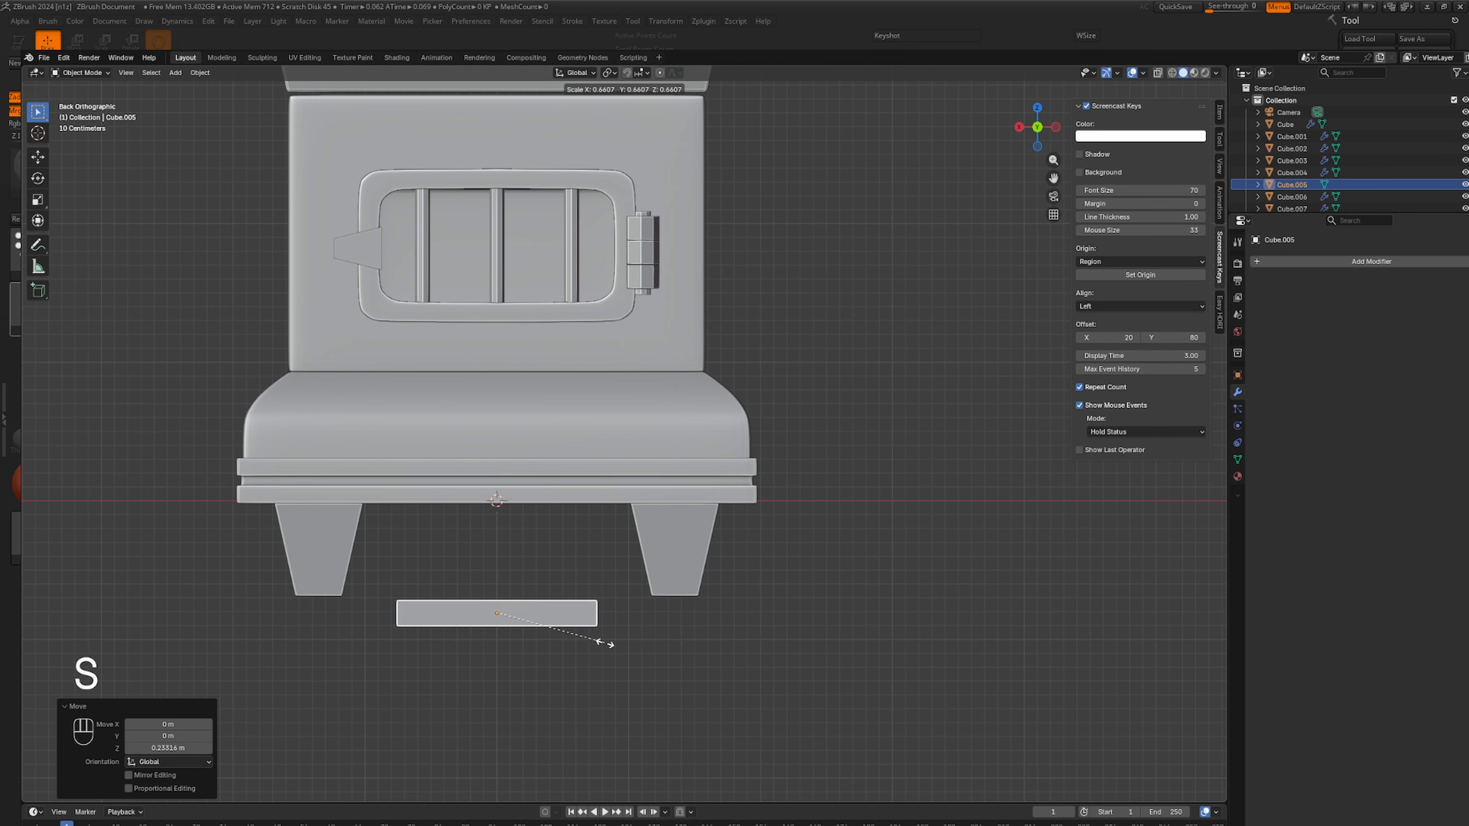
pyautogui.click(599, 637)
pyautogui.press('g')
pyautogui.press('x')
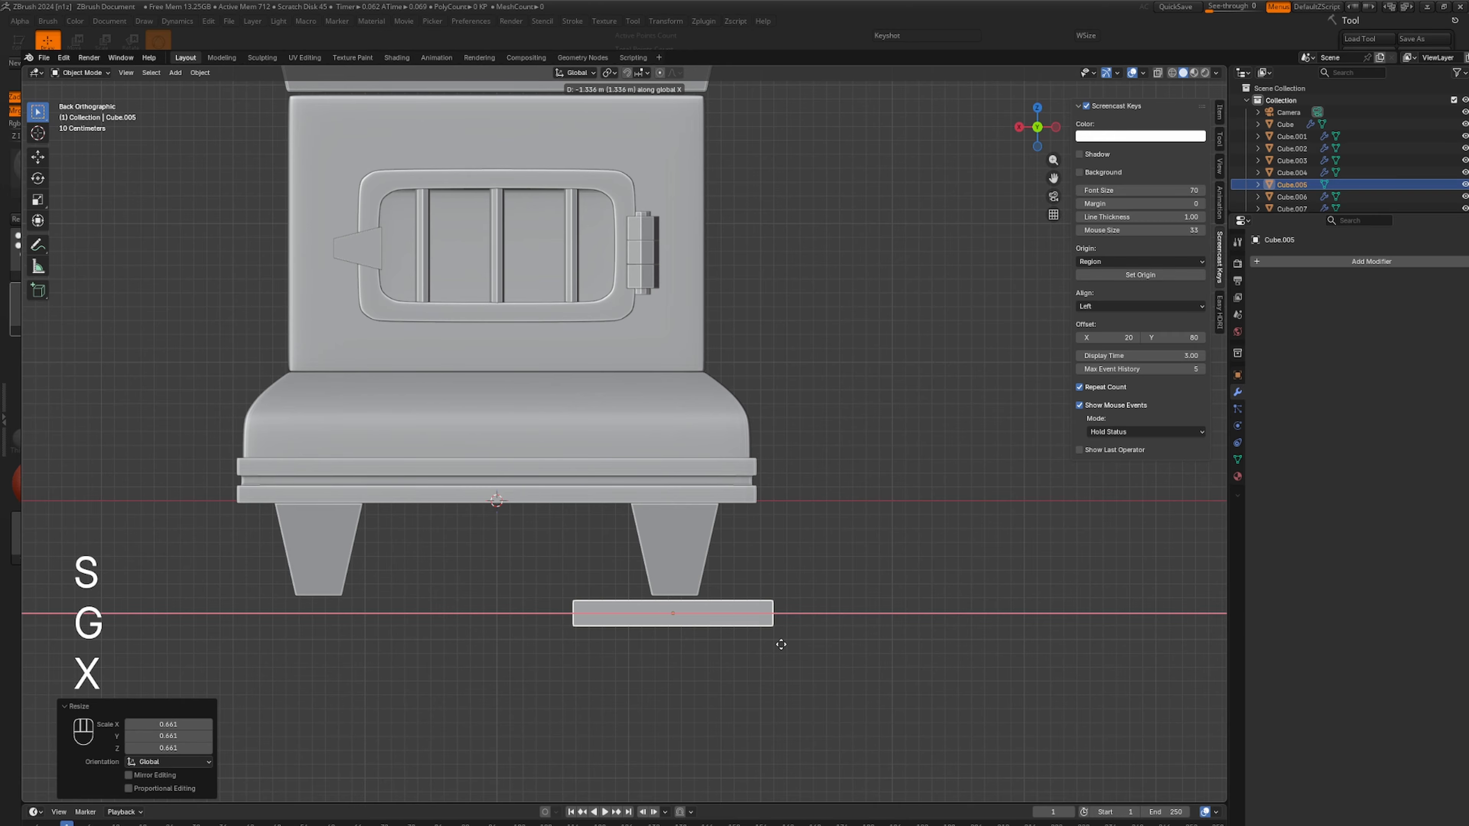
pyautogui.click(780, 645)
# Raise the slab about 0.03 m to touch the leg's underside and scale it uniformly by about 0.73.
pyautogui.press('g')
pyautogui.press('z')
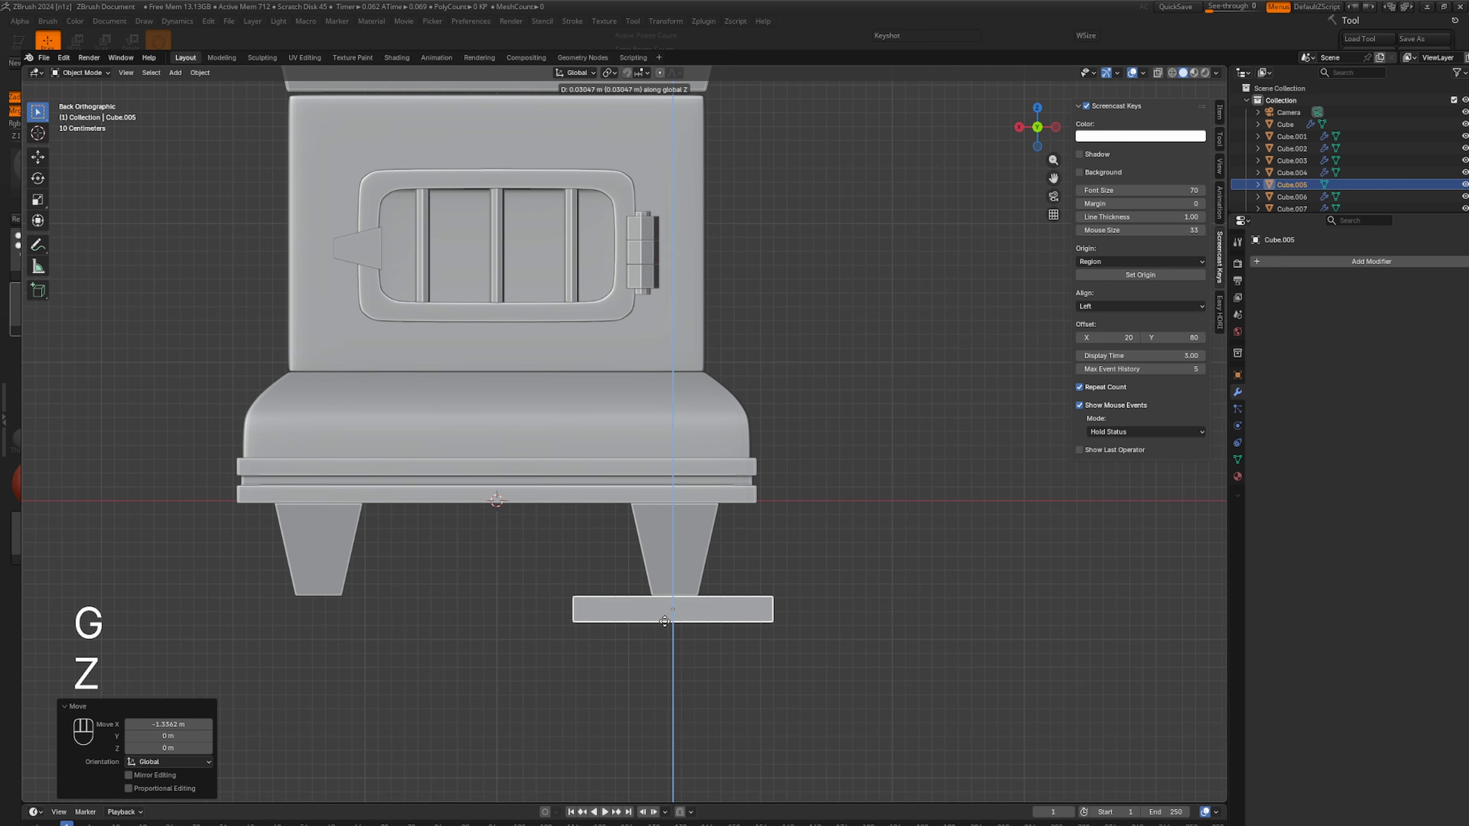
pyautogui.click(665, 621)
pyautogui.moveTo(666, 621); pyautogui.dragTo(645, 643, button='middle')
pyautogui.press('s')
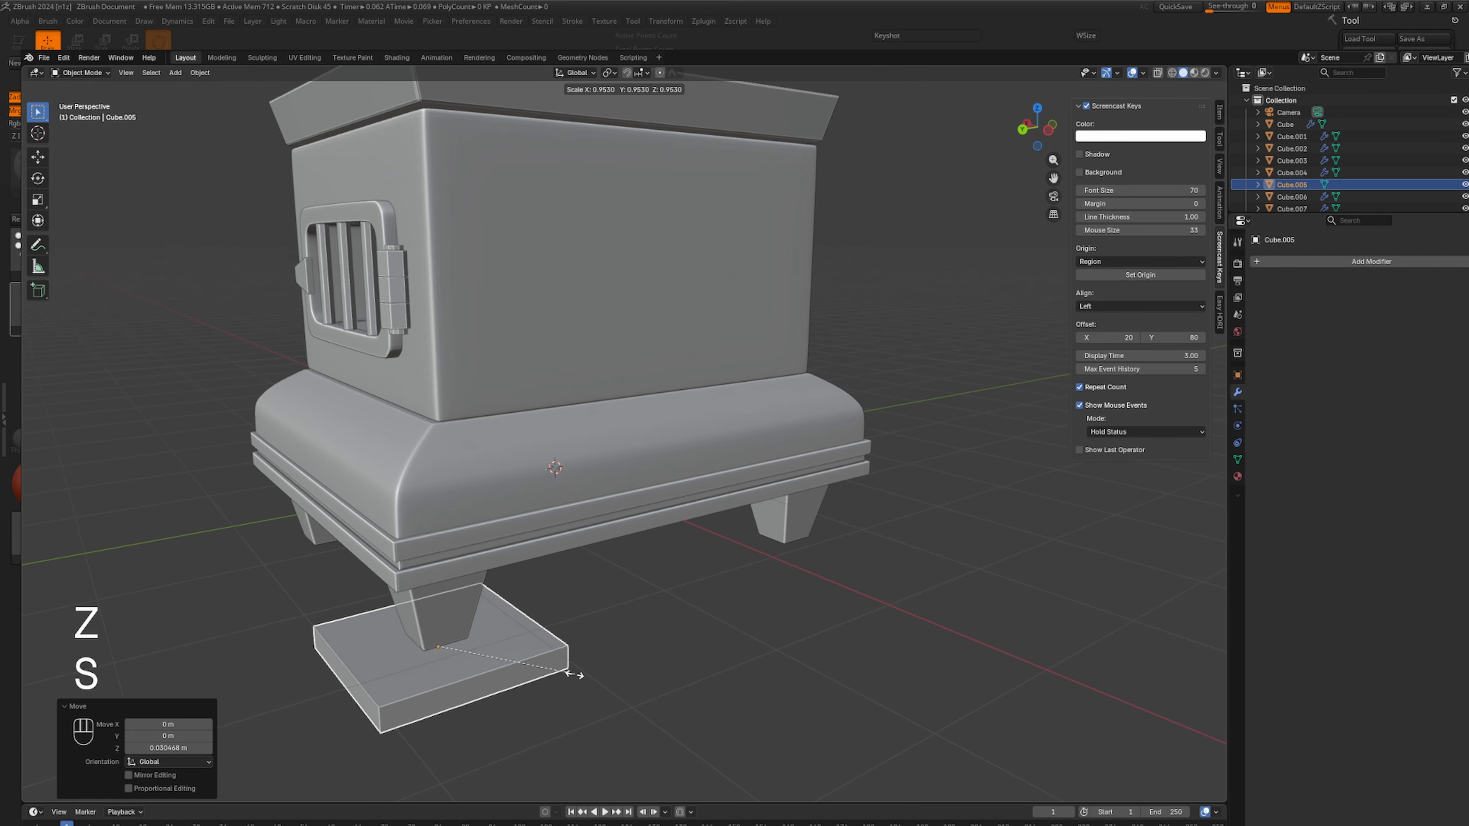
pyautogui.click(540, 668)
pyautogui.moveTo(540, 669); pyautogui.dragTo(663, 518, button='middle')
pyautogui.scroll(3, 751, 657)
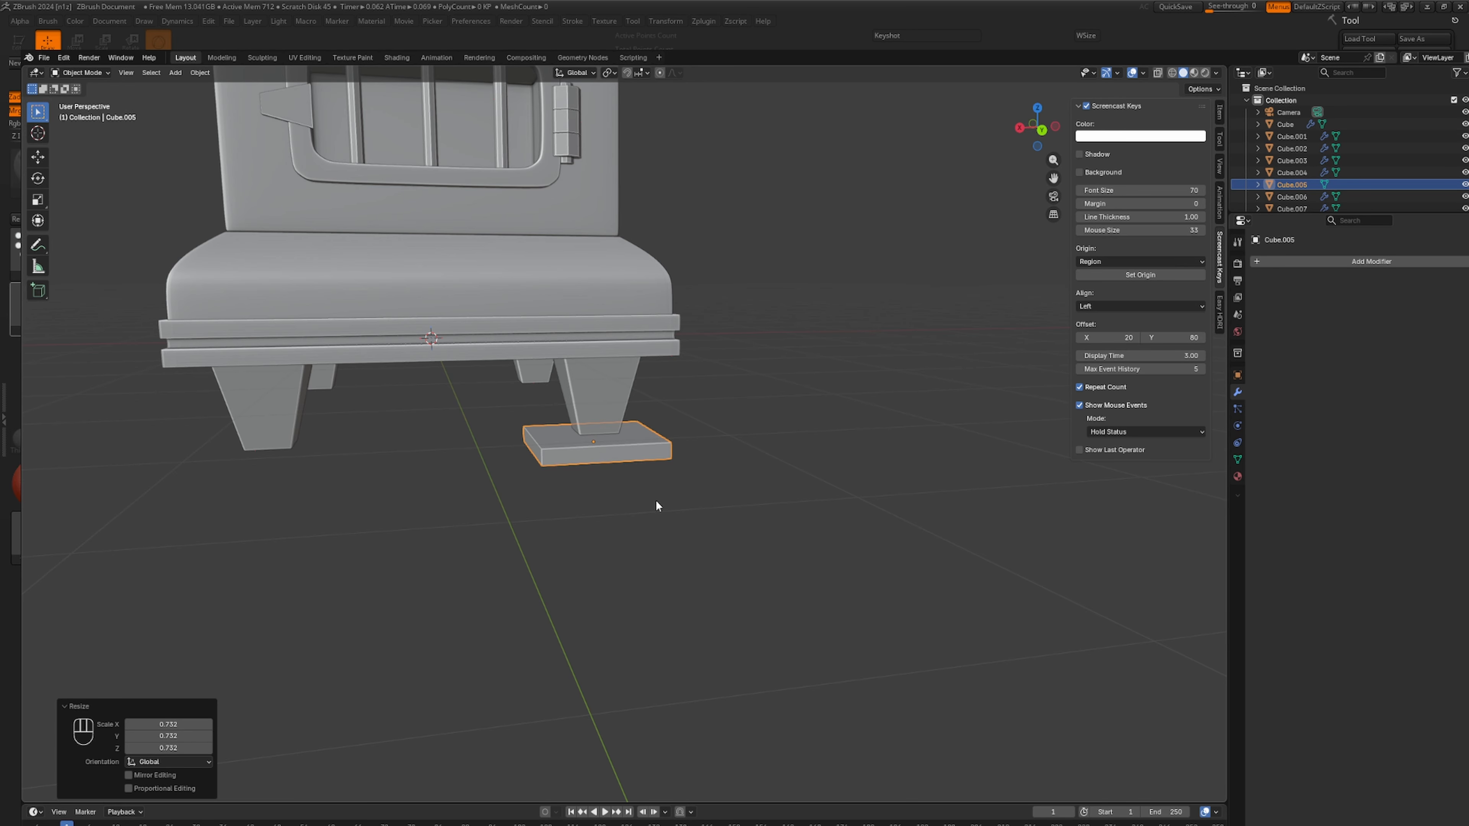
pyautogui.scroll(-4, 651, 495)
pyautogui.moveTo(646, 499); pyautogui.dragTo(568, 496, button='middle')
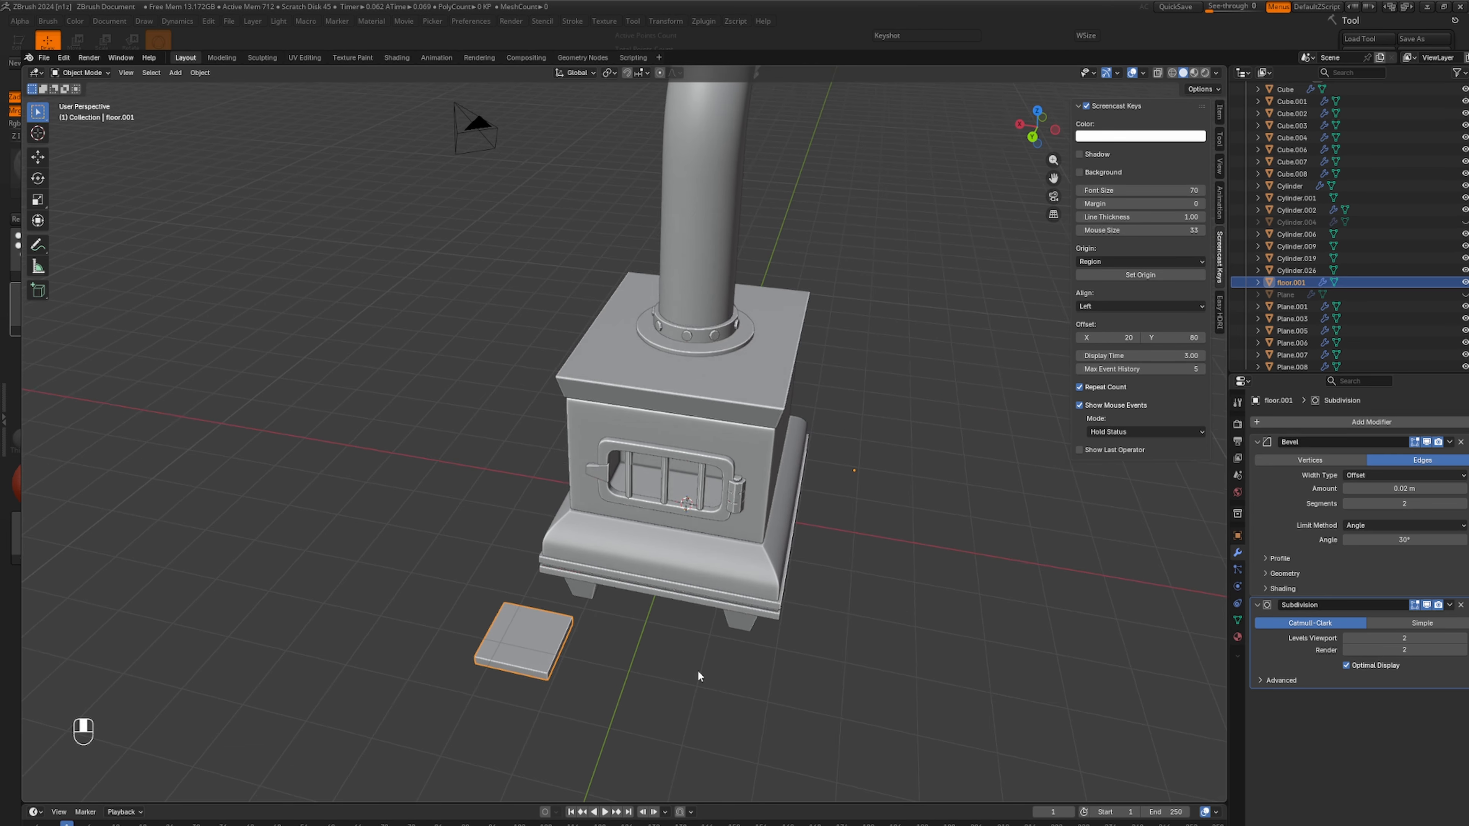
# Duplicate the floor tile in wireframe top view and place the copy beside it along X with a narrow gap.
pyautogui.moveTo(696, 672); pyautogui.dragTo(642, 483, button='middle')
pyautogui.hotkey('shift', 'z')
pyautogui.scroll(2, 676, 677)
pyautogui.hotkey('shift', 'd')
pyautogui.press('g')
pyautogui.press('x')
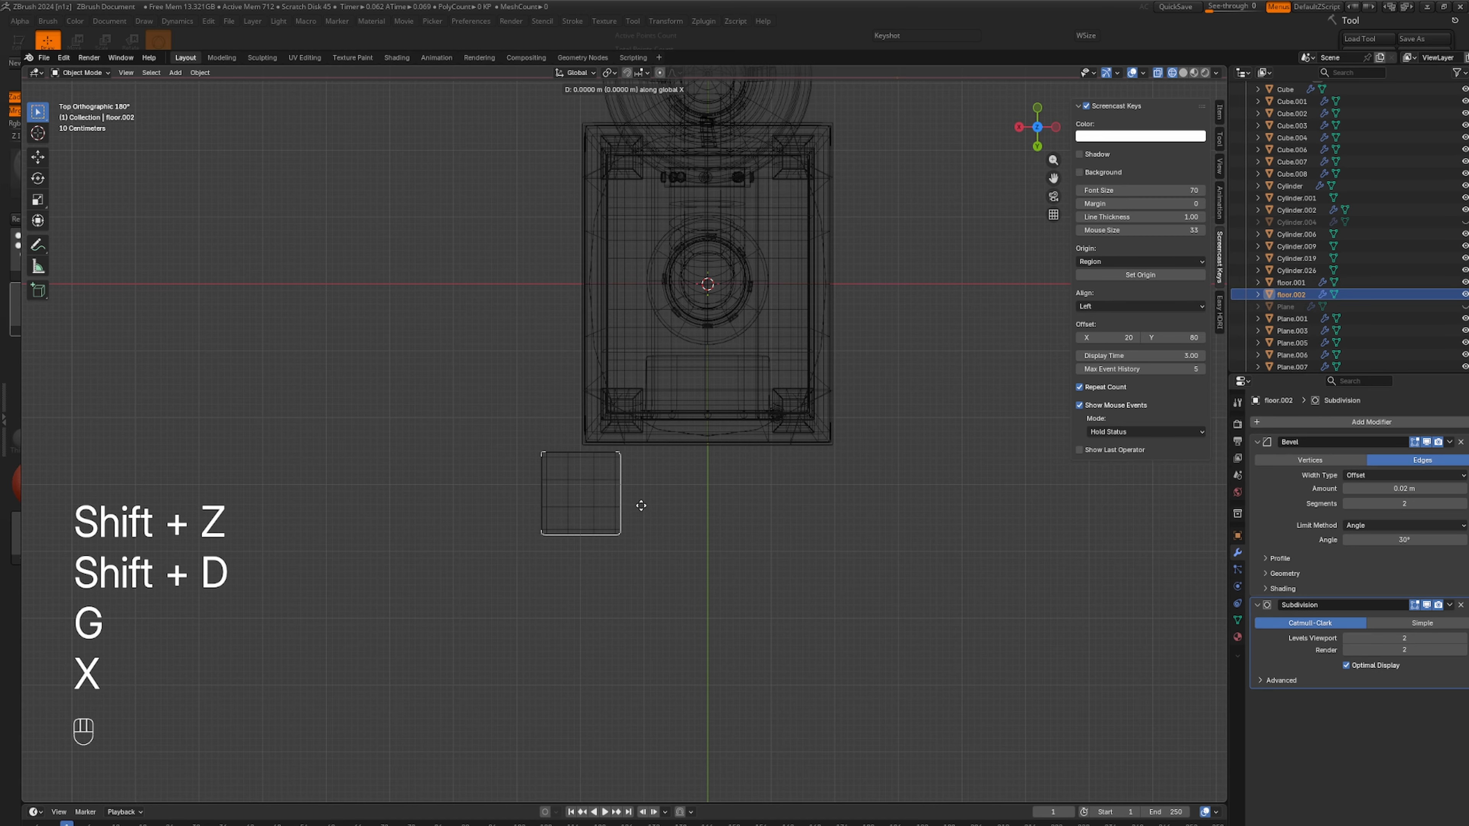
pyautogui.click(720, 512)
# Return to solid shading in top view, deselect the tile copy and view the two floor tiles closely.
pyautogui.scroll(2, 768, 623)
pyautogui.moveTo(768, 624)
pyautogui.mouseDown(button='middle')
pyautogui.moveTo(829, 613)
pyautogui.moveTo(830, 480)
pyautogui.moveTo(812, 617)
pyautogui.moveTo(730, 644)
pyautogui.mouseUp(button='middle')
pyautogui.hotkey('shift', 'z')
pyautogui.click(795, 636)
pyautogui.scroll(2, 732, 637)
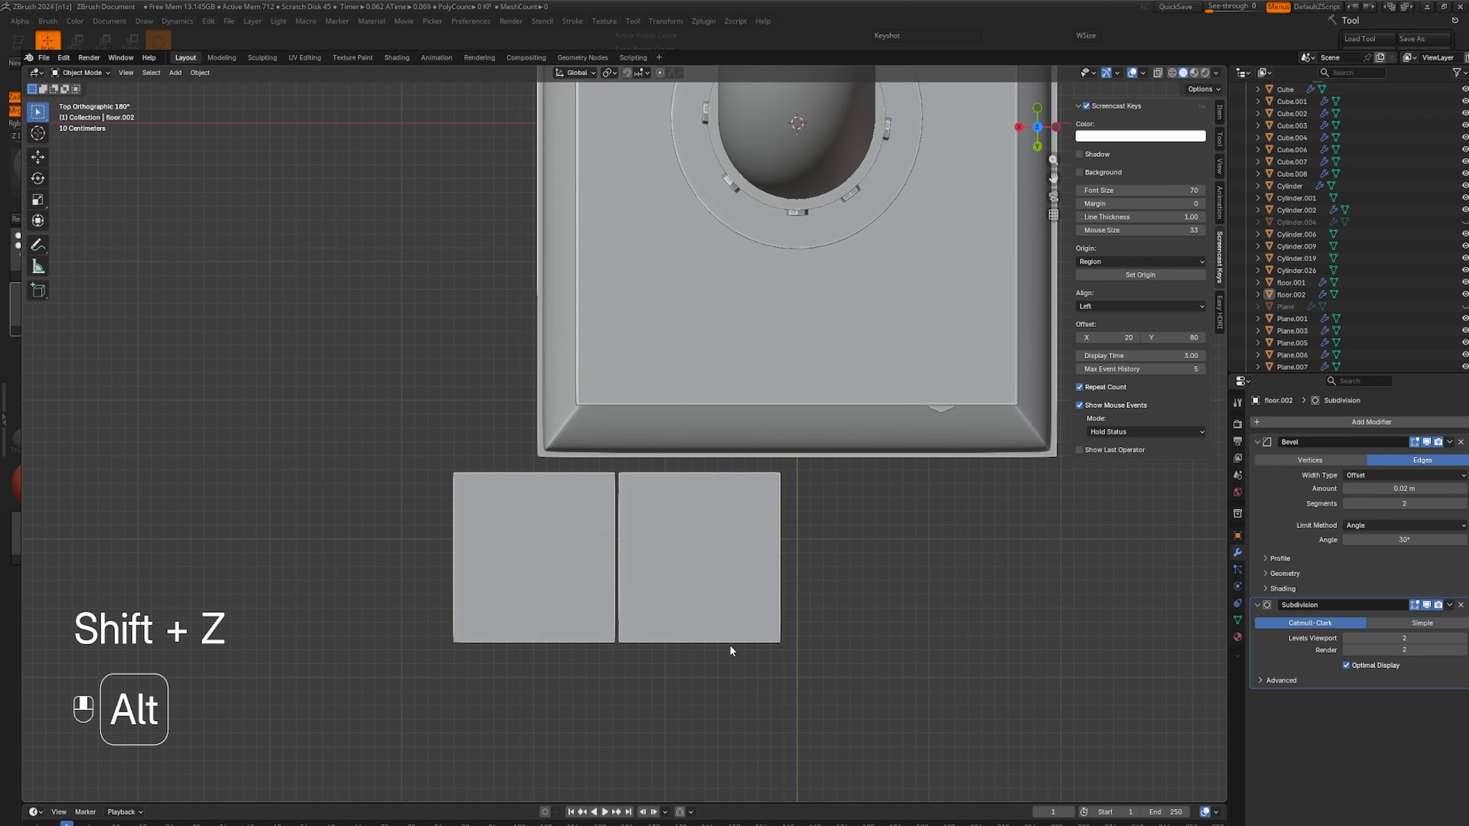
# Move the second floor tile about 0.018 m along X to narrow its gap to the first tile.
pyautogui.scroll(1, 711, 622)
pyautogui.click(711, 622)
pyautogui.press('g')
pyautogui.press('y')
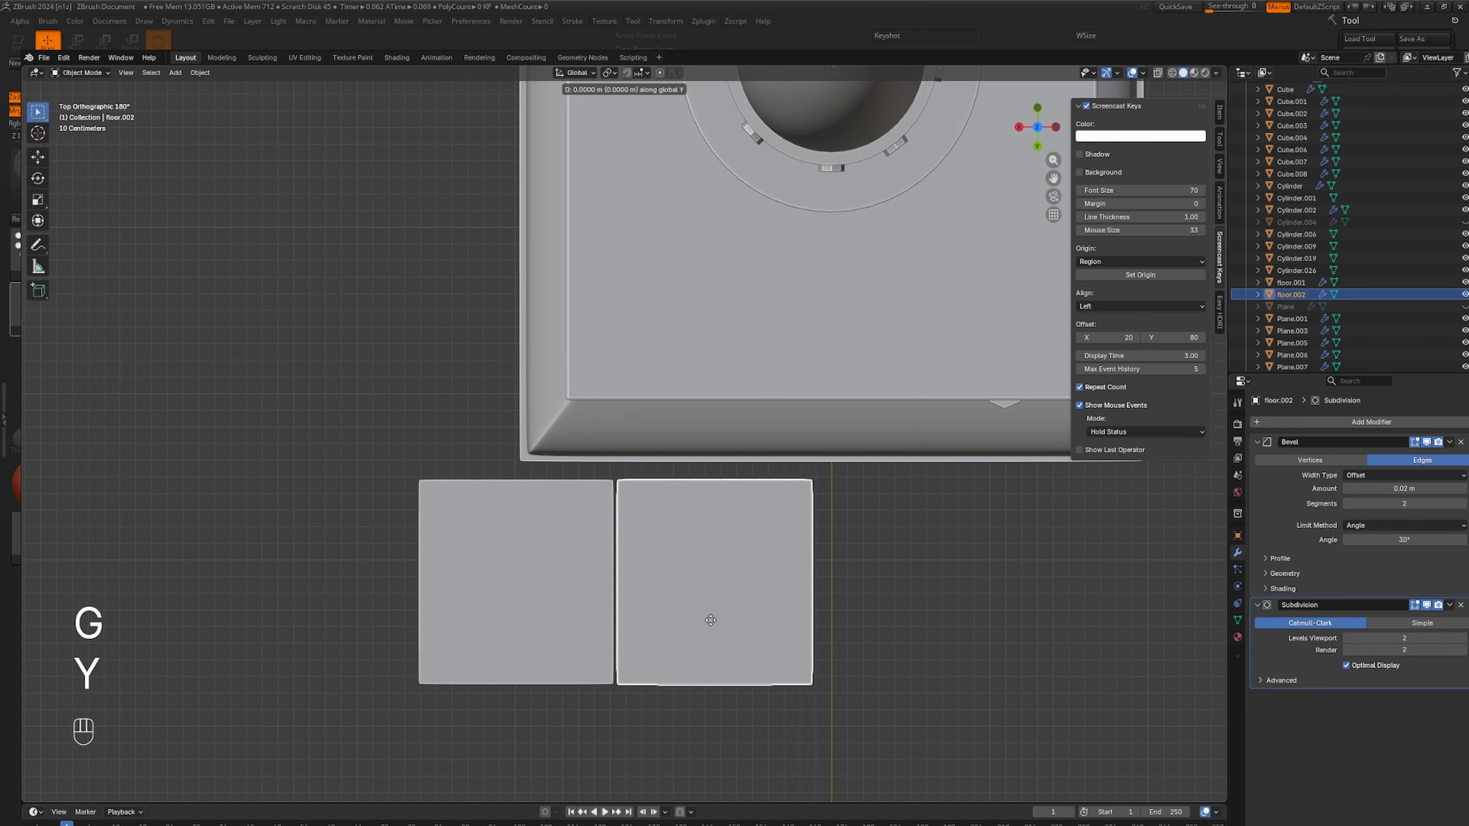
pyautogui.press('g')
pyautogui.press('x')
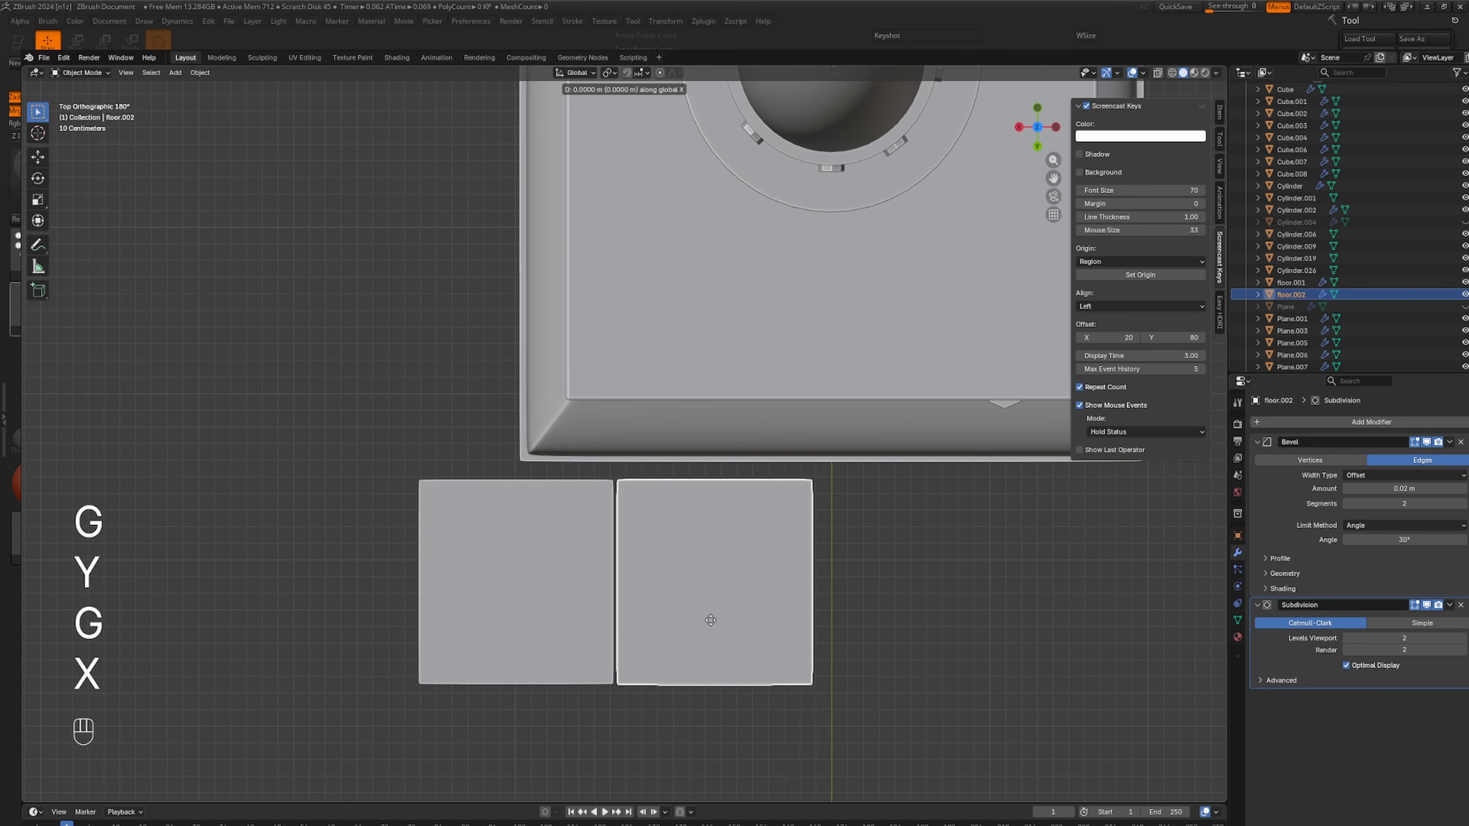
pyautogui.click(705, 616)
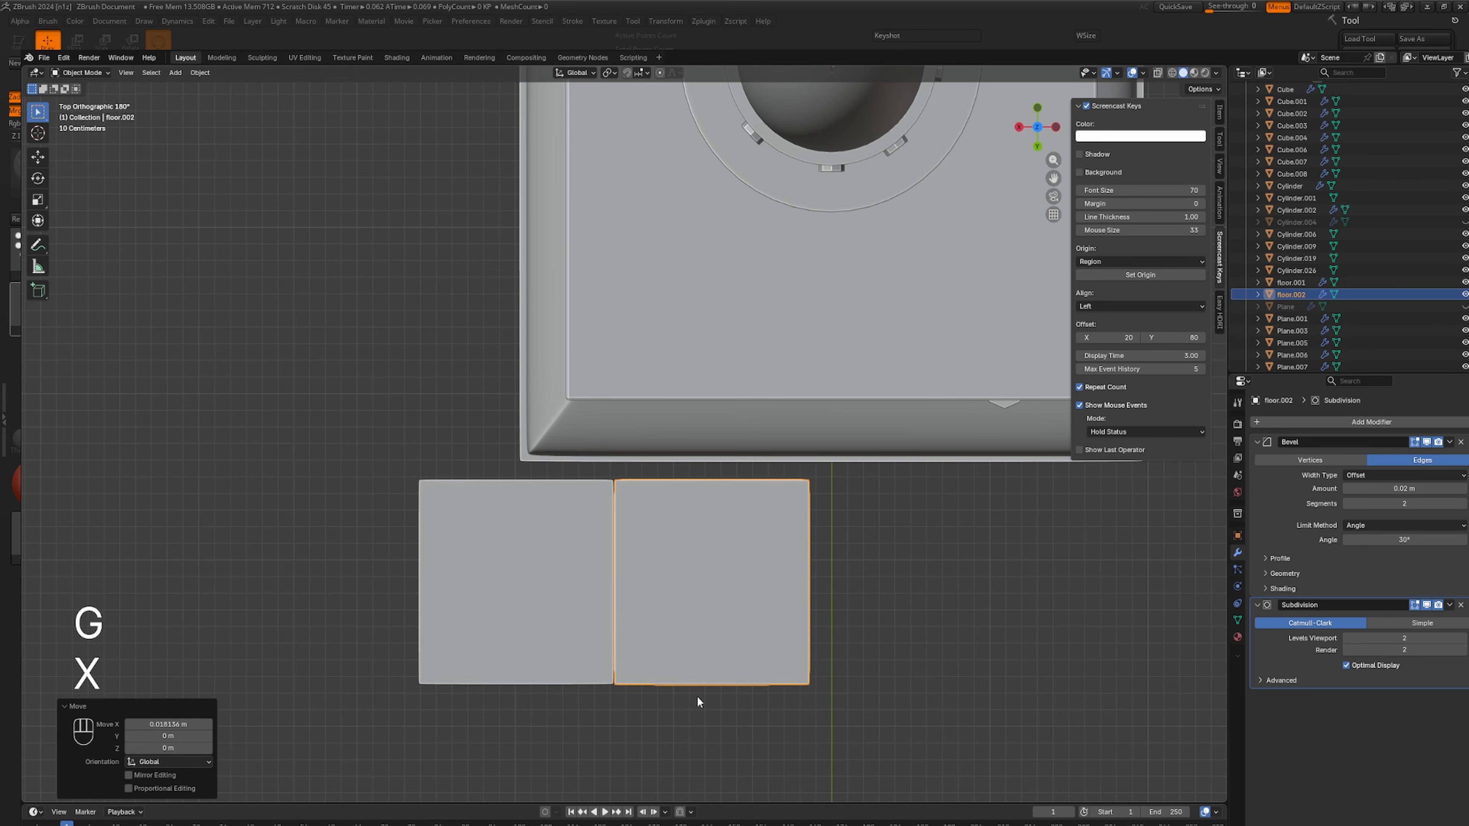
pyautogui.click(697, 727)
# Duplicate the second tile along X with the same gap and repeat the duplication to form a row of five tiles.
pyautogui.click(706, 591)
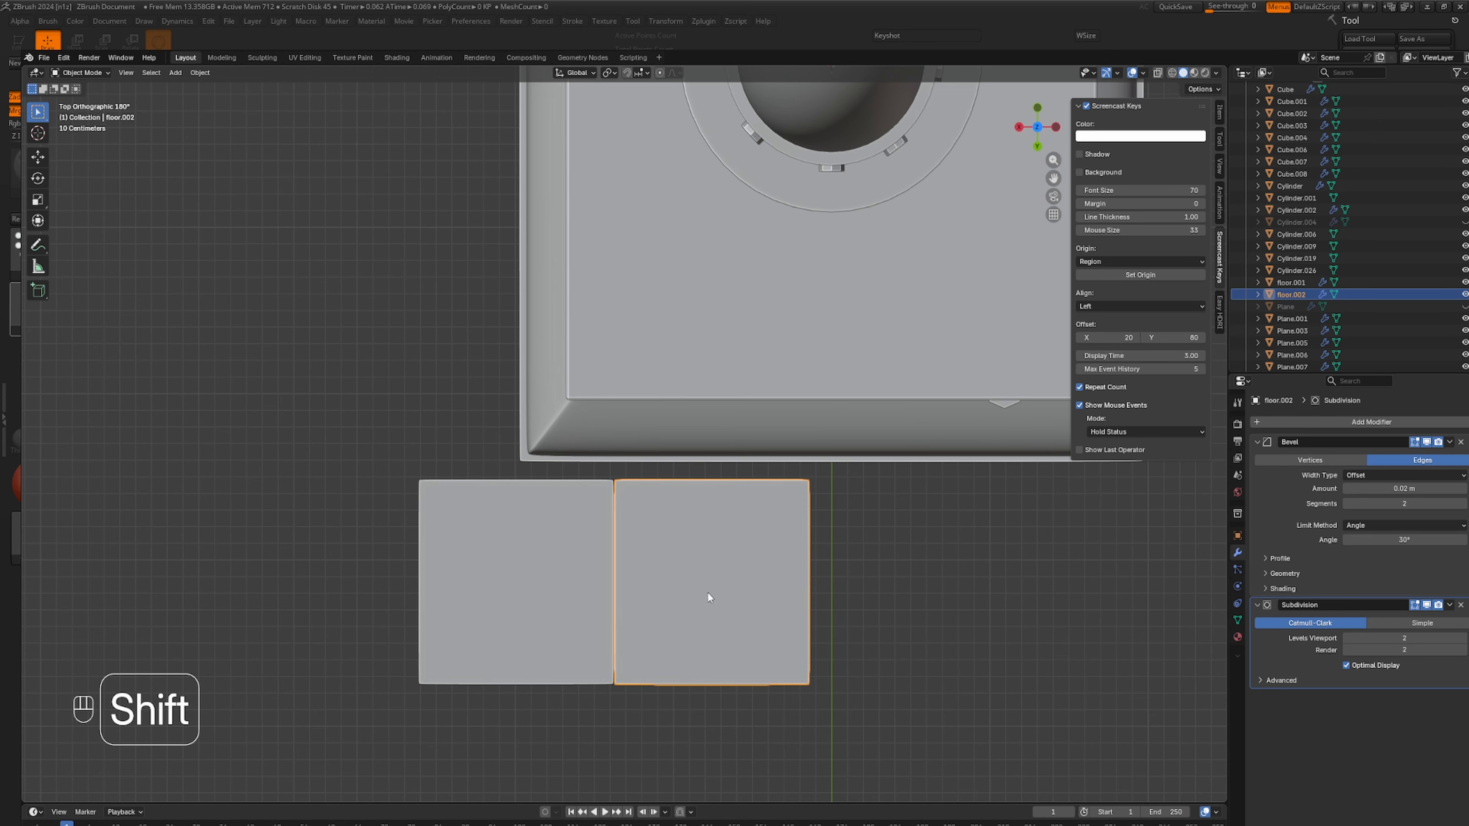
pyautogui.hotkey('shift', 'd')
pyautogui.press('g')
pyautogui.press('x')
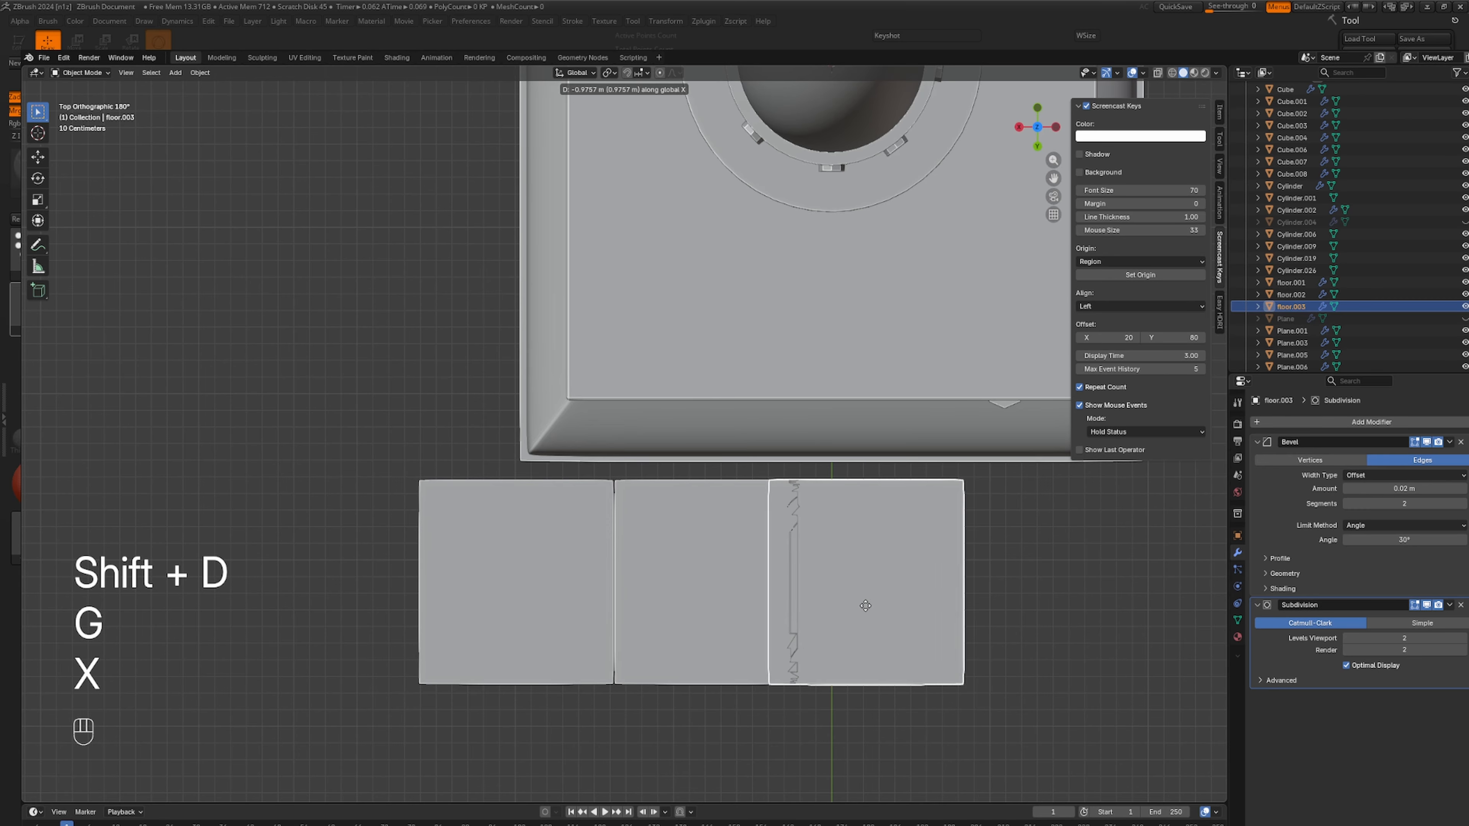
pyautogui.click(904, 608)
pyautogui.scroll(-5, 833, 699)
pyautogui.moveTo(827, 702); pyautogui.dragTo(838, 611, button='middle')
pyautogui.hotkey('shift', 'r')
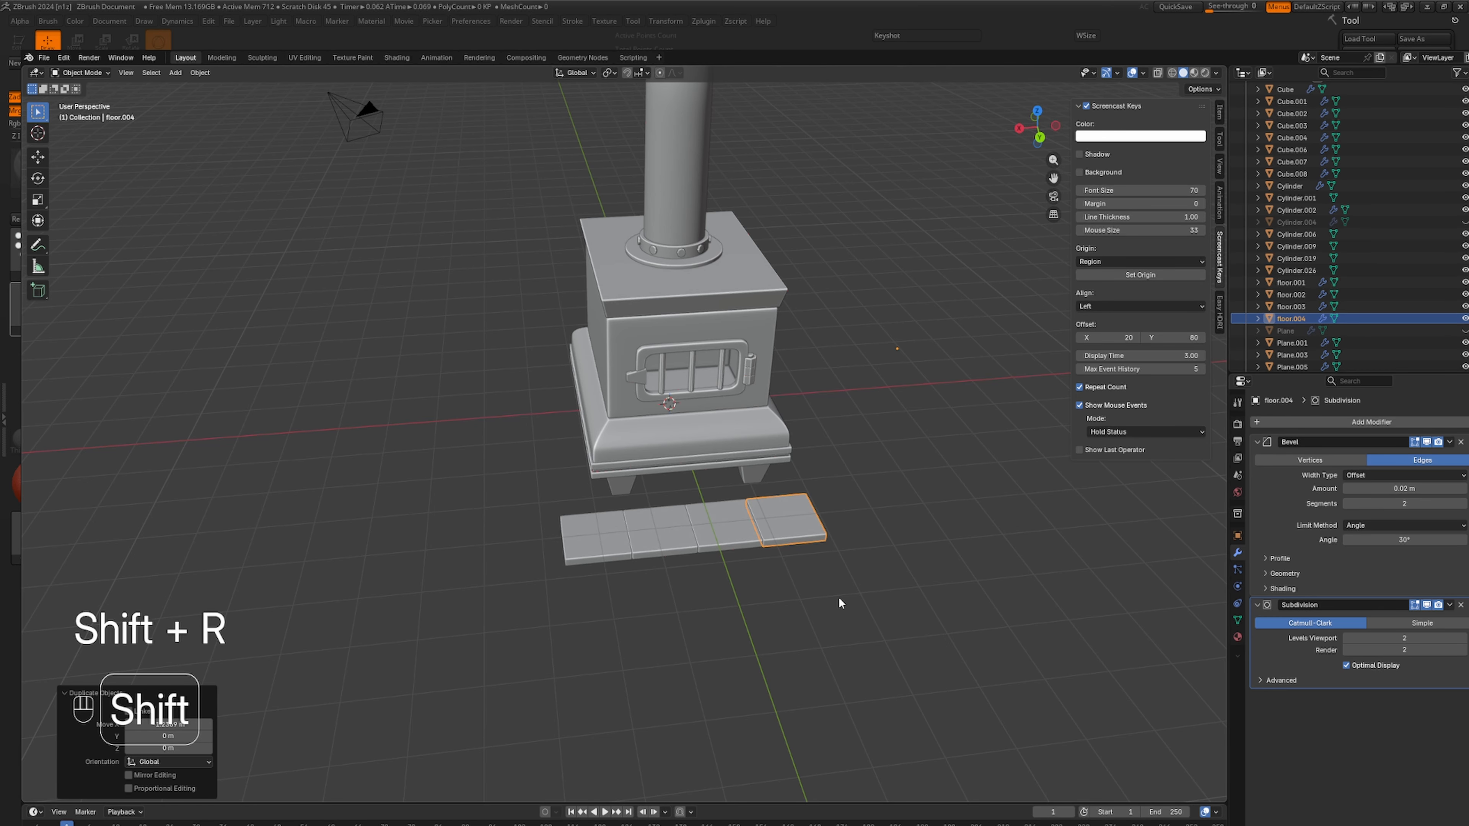
pyautogui.hotkey('shift', 'r')
# Select all five floor tiles and move the row about 0.44 m along X in wireframe top view, roughly centring it on the stove.
pyautogui.keyDown('shift'); pyautogui.click(772, 536); pyautogui.keyUp('shift')
pyautogui.keyDown('shift'); pyautogui.click(680, 542); pyautogui.keyUp('shift')
pyautogui.keyDown('shift'); pyautogui.click(656, 544); pyautogui.keyUp('shift')
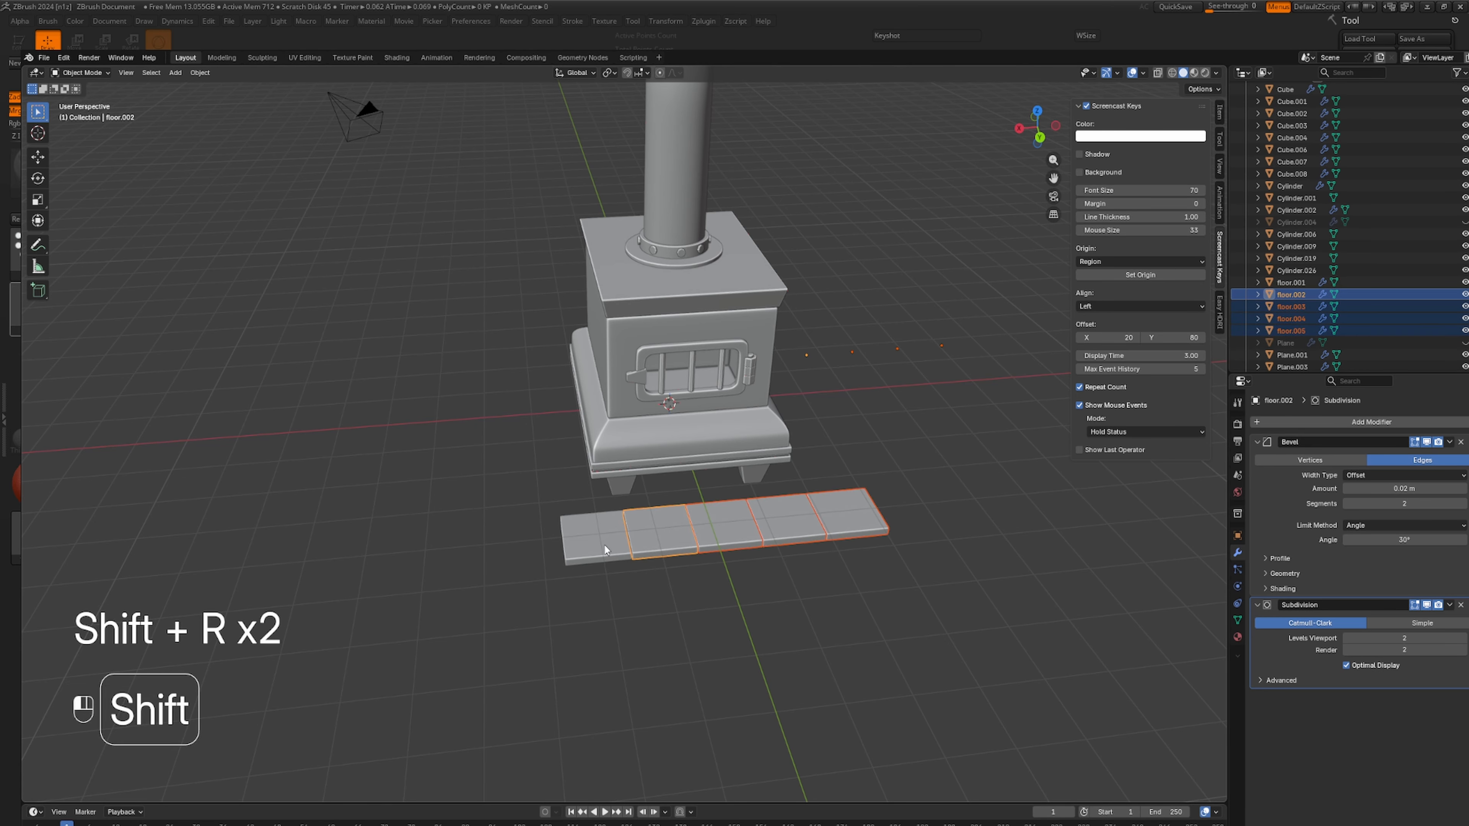
pyautogui.keyDown('shift'); pyautogui.click(603, 544); pyautogui.keyUp('shift')
pyautogui.moveTo(650, 564); pyautogui.dragTo(660, 658, button='middle')
pyautogui.hotkey('shift', 'z')
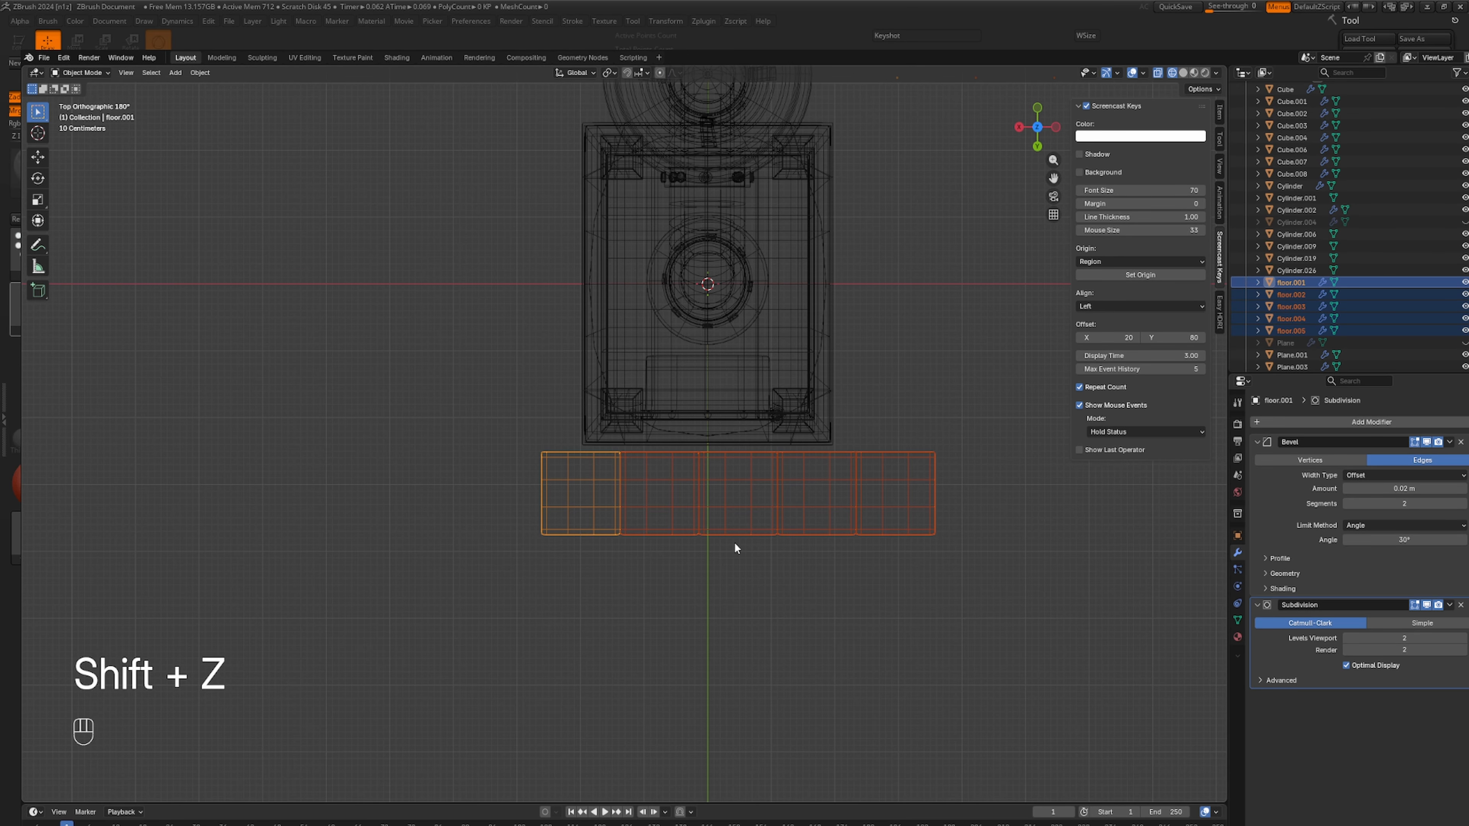
pyautogui.press('g')
pyautogui.press('y')
pyautogui.click(735, 543)
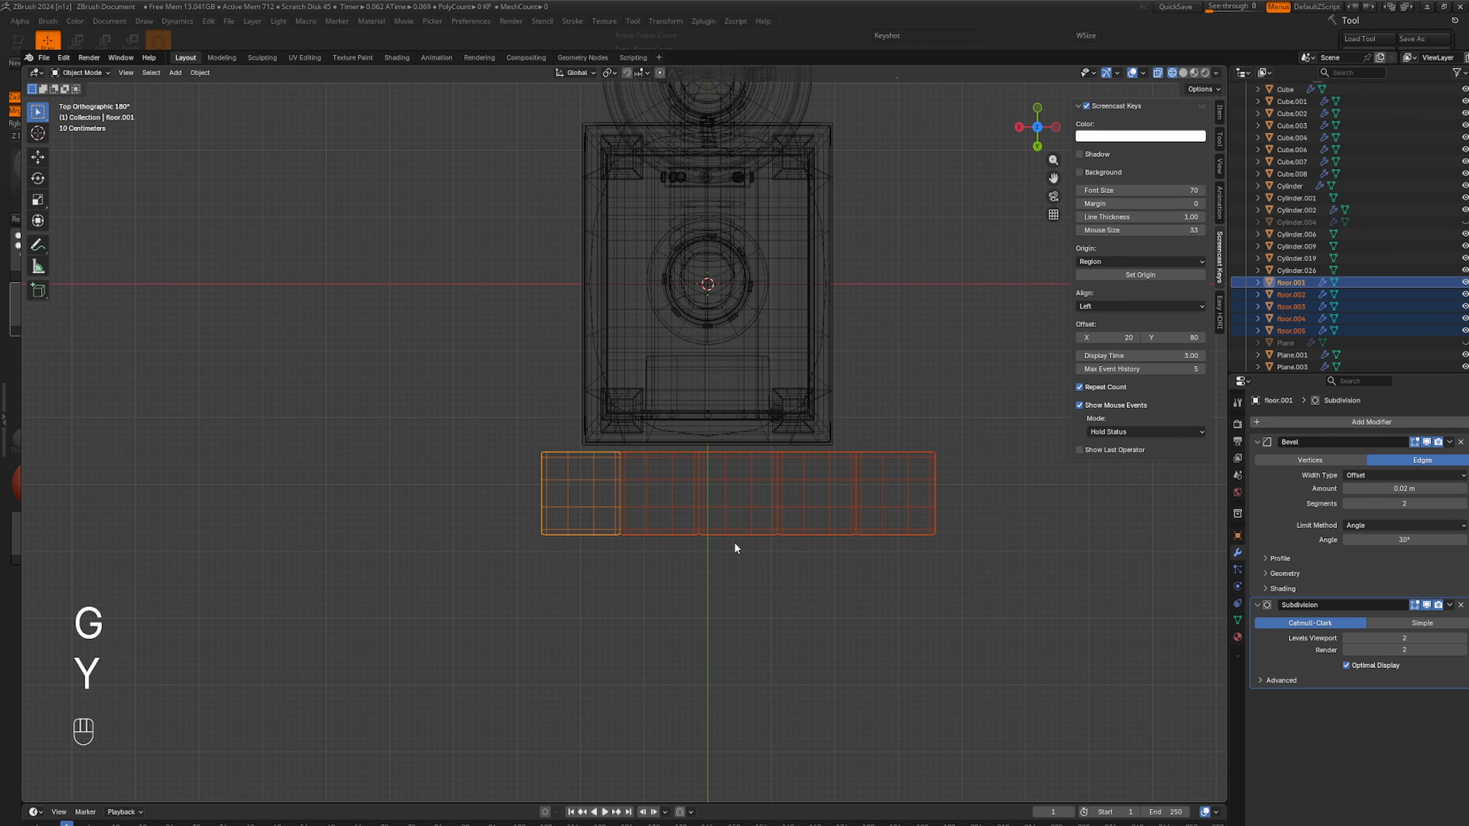
pyautogui.press('g')
pyautogui.press('x')
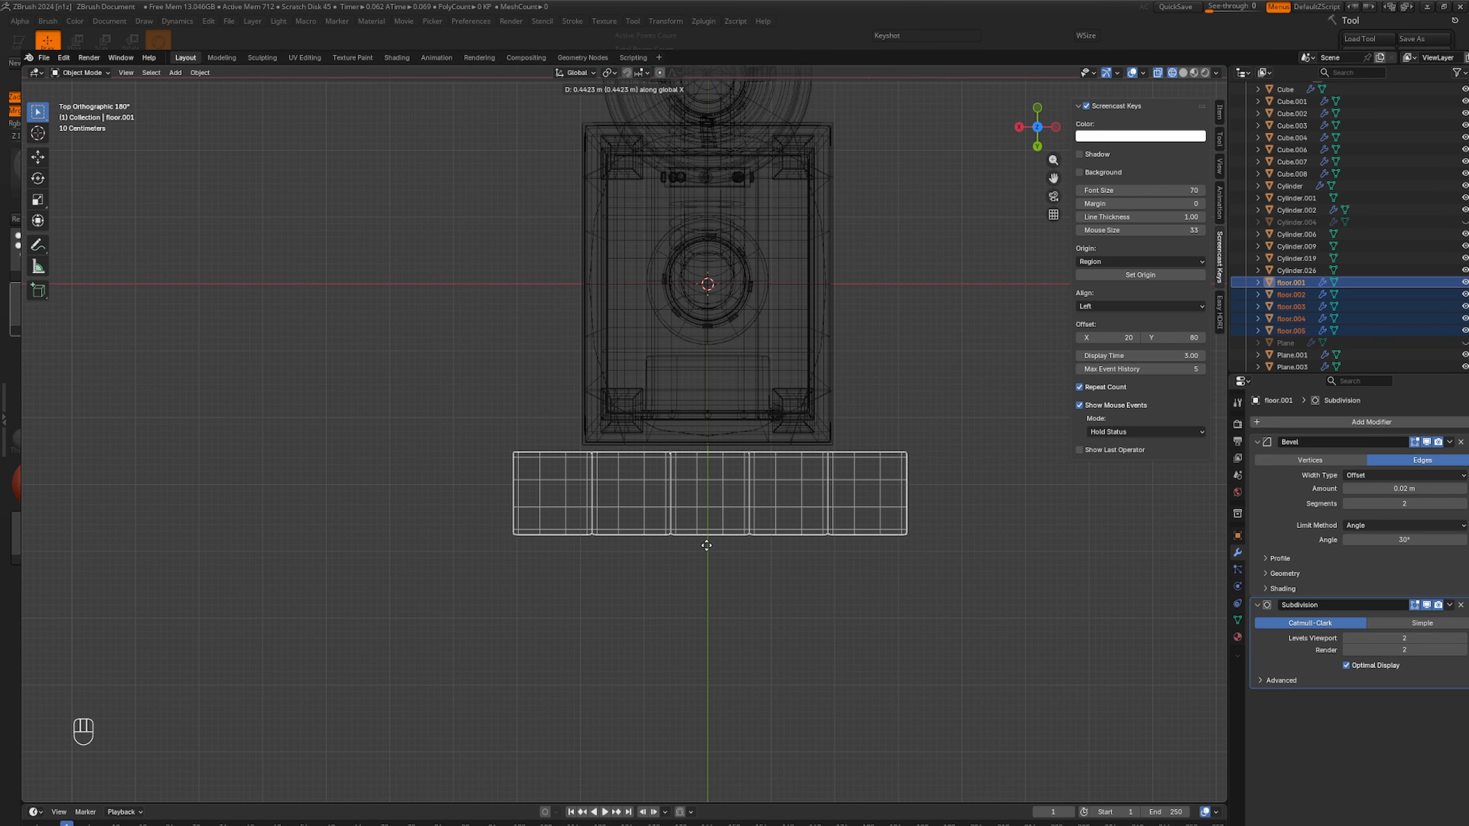
pyautogui.click(708, 550)
# Remove the Subdivision modifier from the active end tile and apply its Bevel modifier.
pyautogui.moveTo(712, 571); pyautogui.dragTo(827, 511, button='middle')
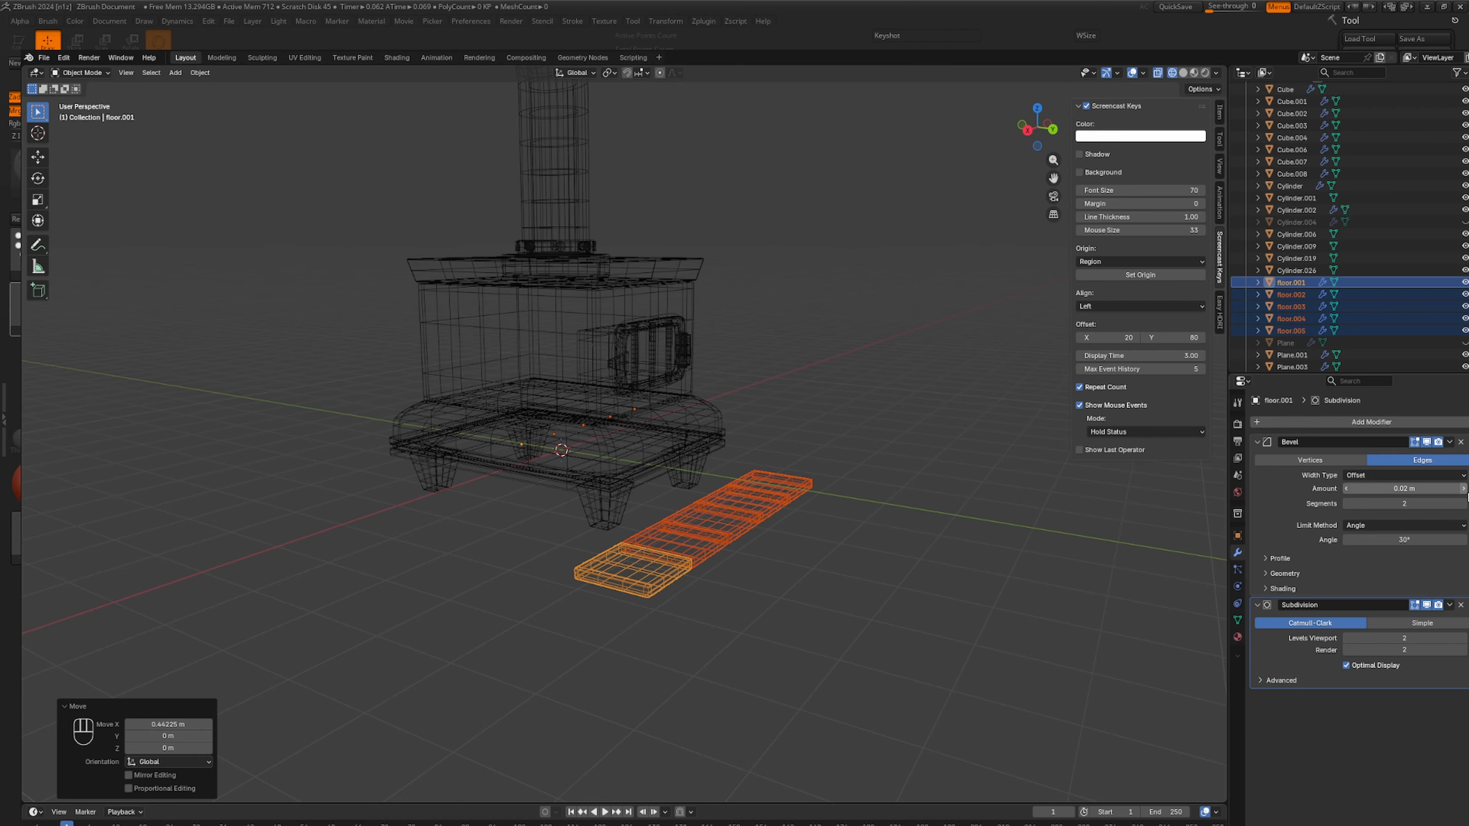
pyautogui.click(1459, 605)
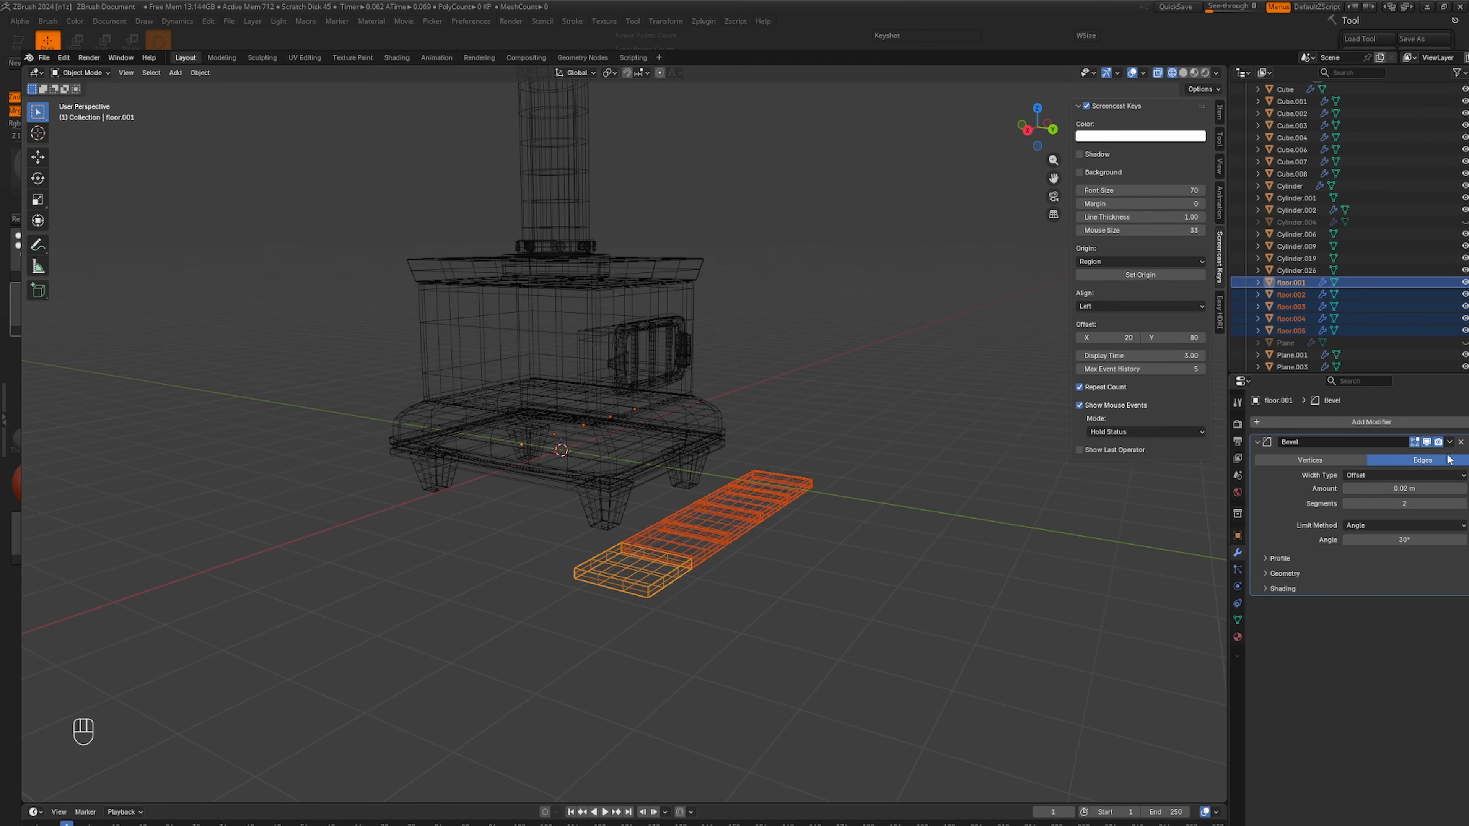
pyautogui.click(1448, 442)
pyautogui.click(1413, 457)
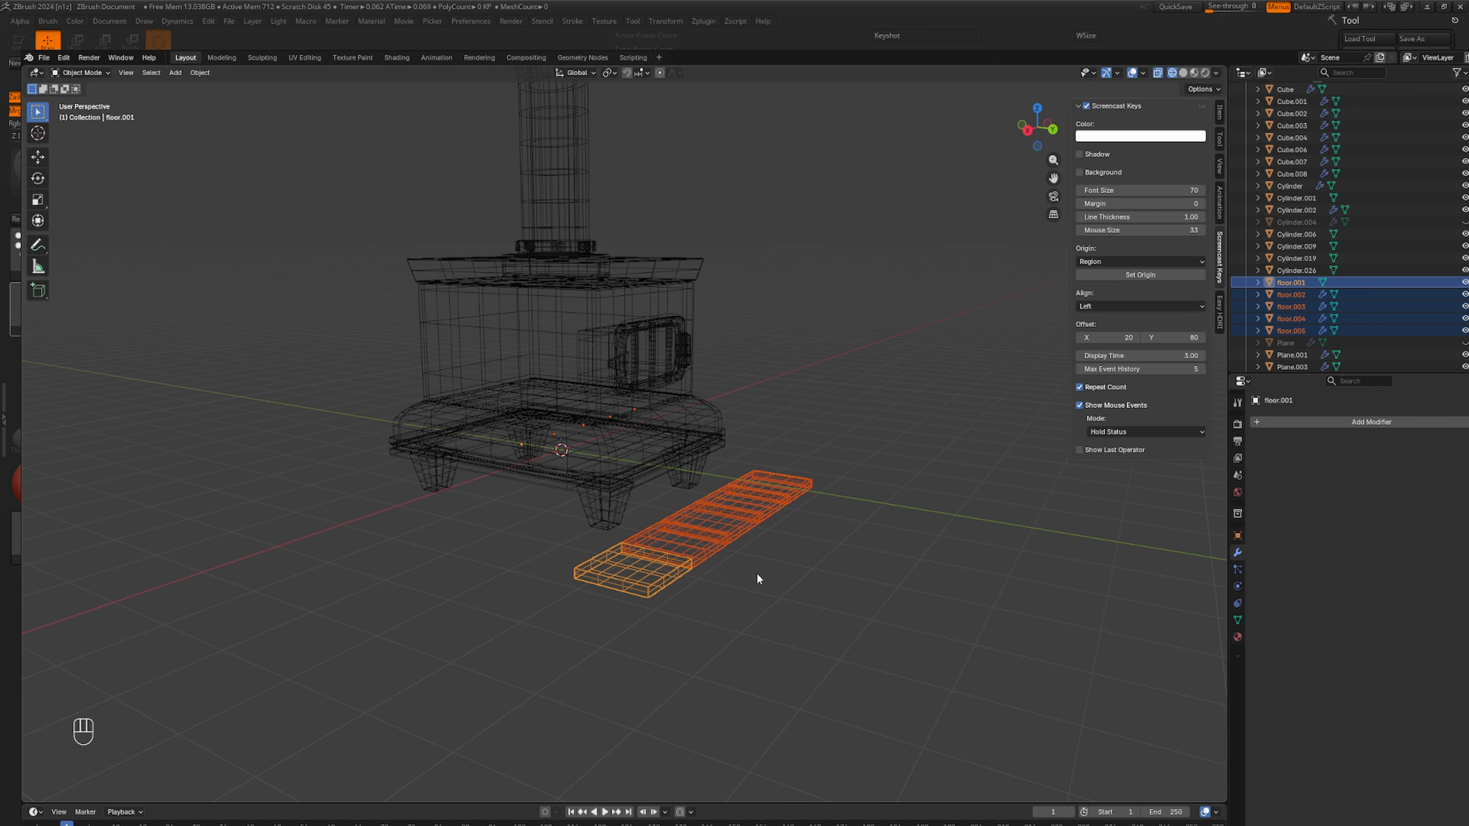
# Duplicate the five-tile row about -1.24 m along Y beneath the stove's legs and check the seam in solid shading.
pyautogui.hotkey('shift', 'd')
pyautogui.press('g')
pyautogui.press('x')
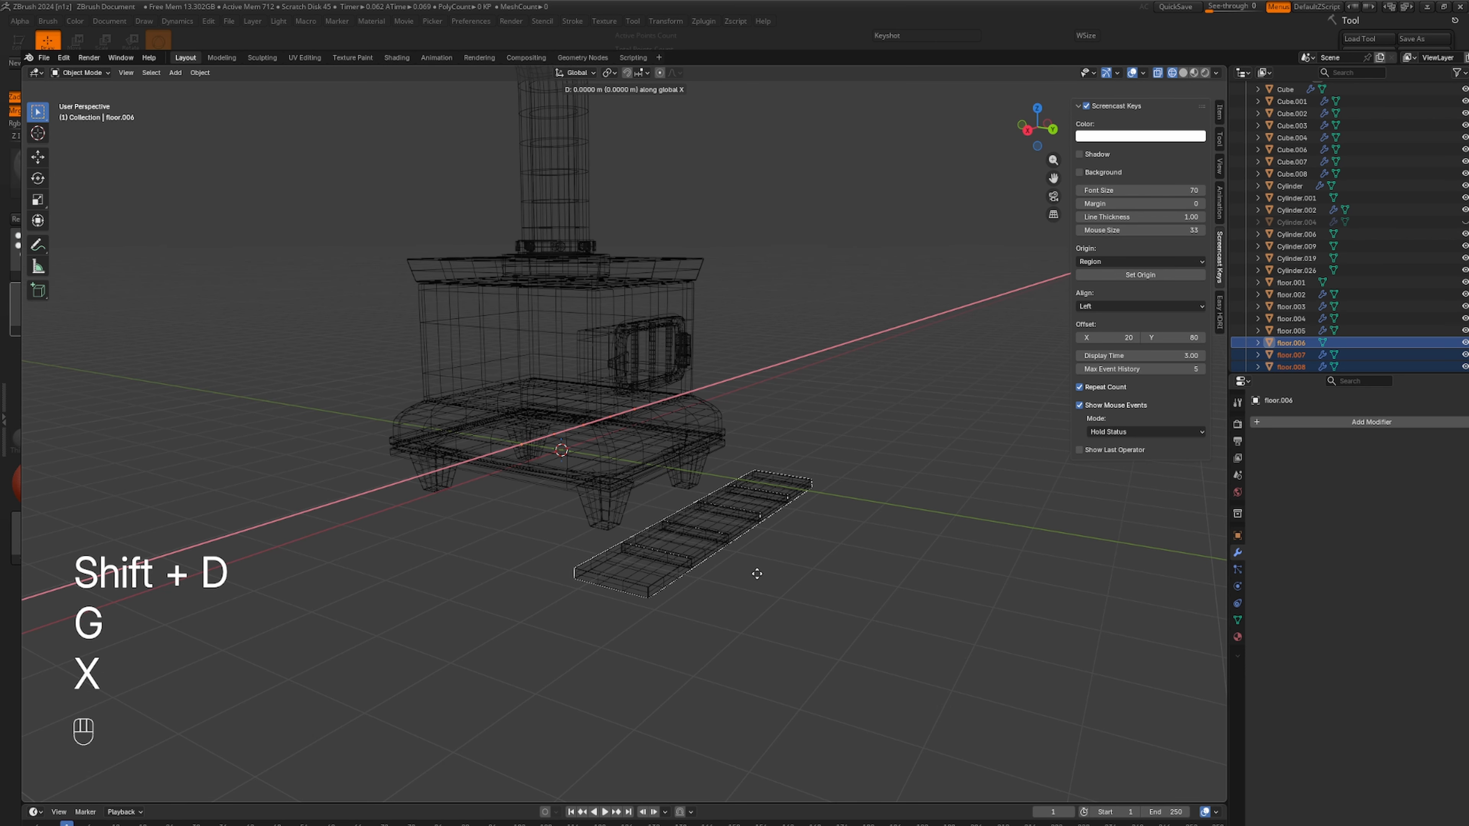
pyautogui.press('y')
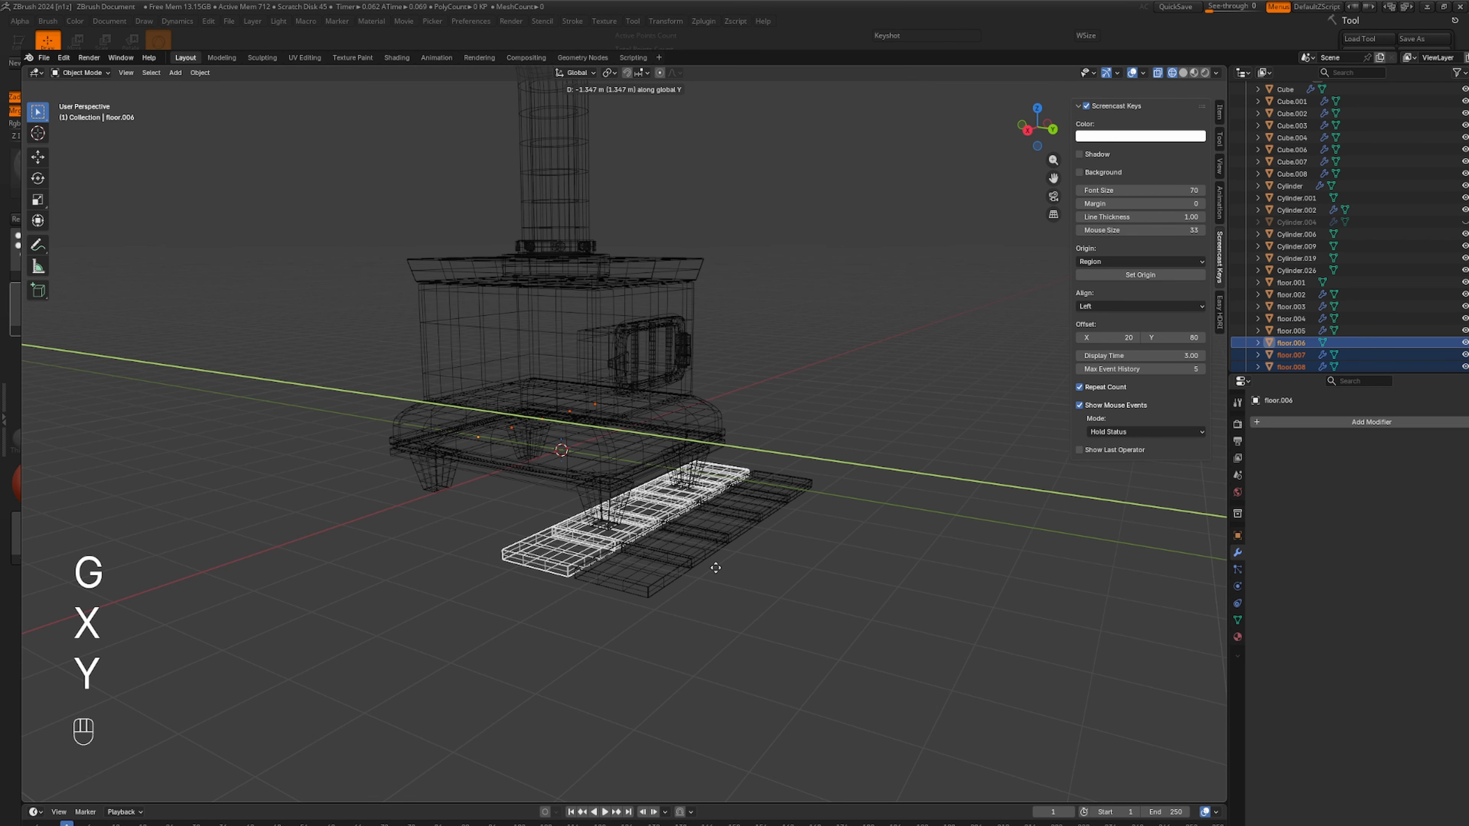
pyautogui.click(721, 571)
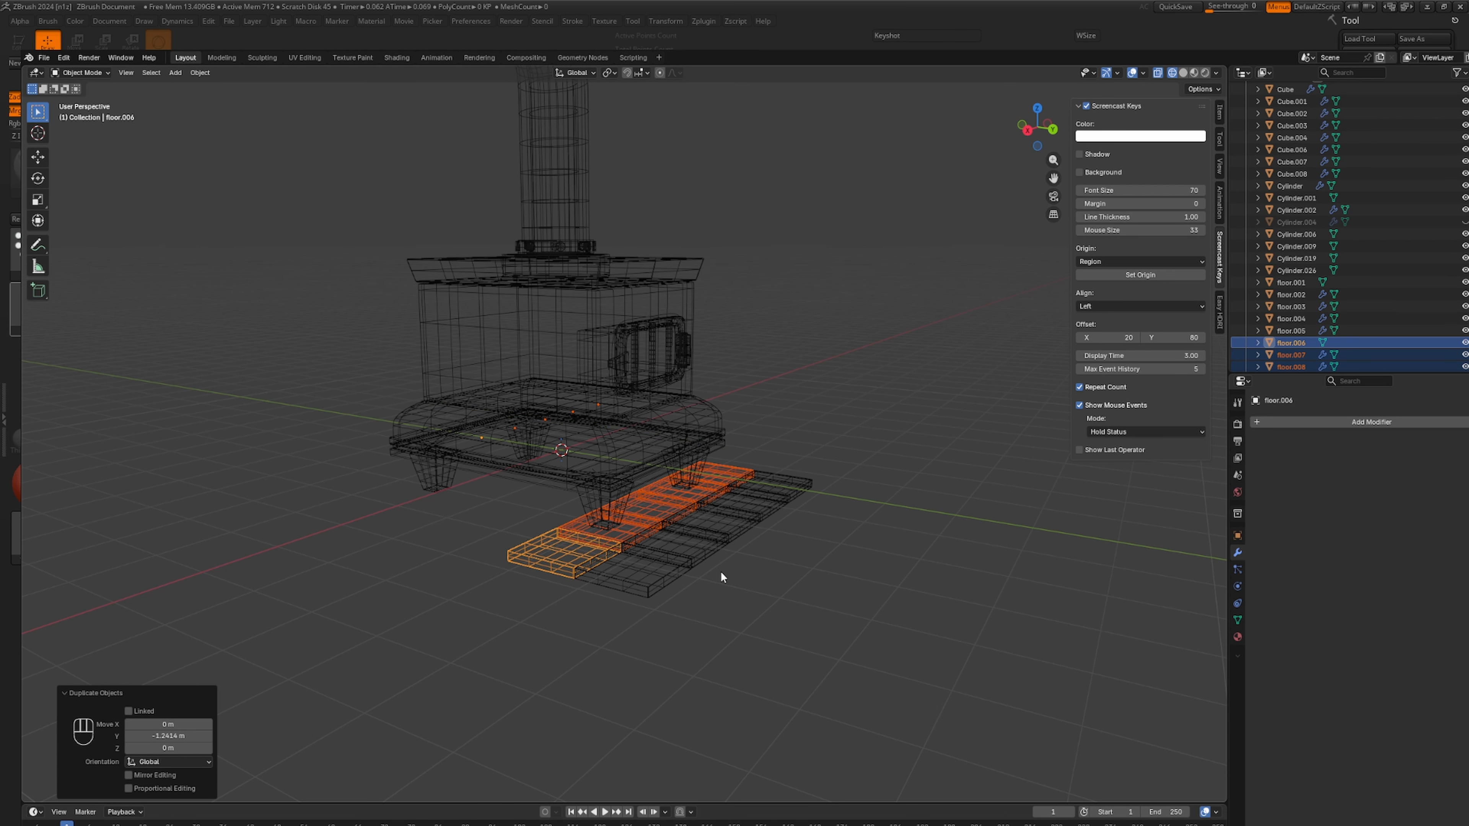
pyautogui.scroll(3, 723, 578)
pyautogui.keyDown('shift'); pyautogui.moveTo(733, 621); pyautogui.dragTo(857, 480, button='middle'); pyautogui.keyUp('shift')
pyautogui.scroll(3, 715, 493)
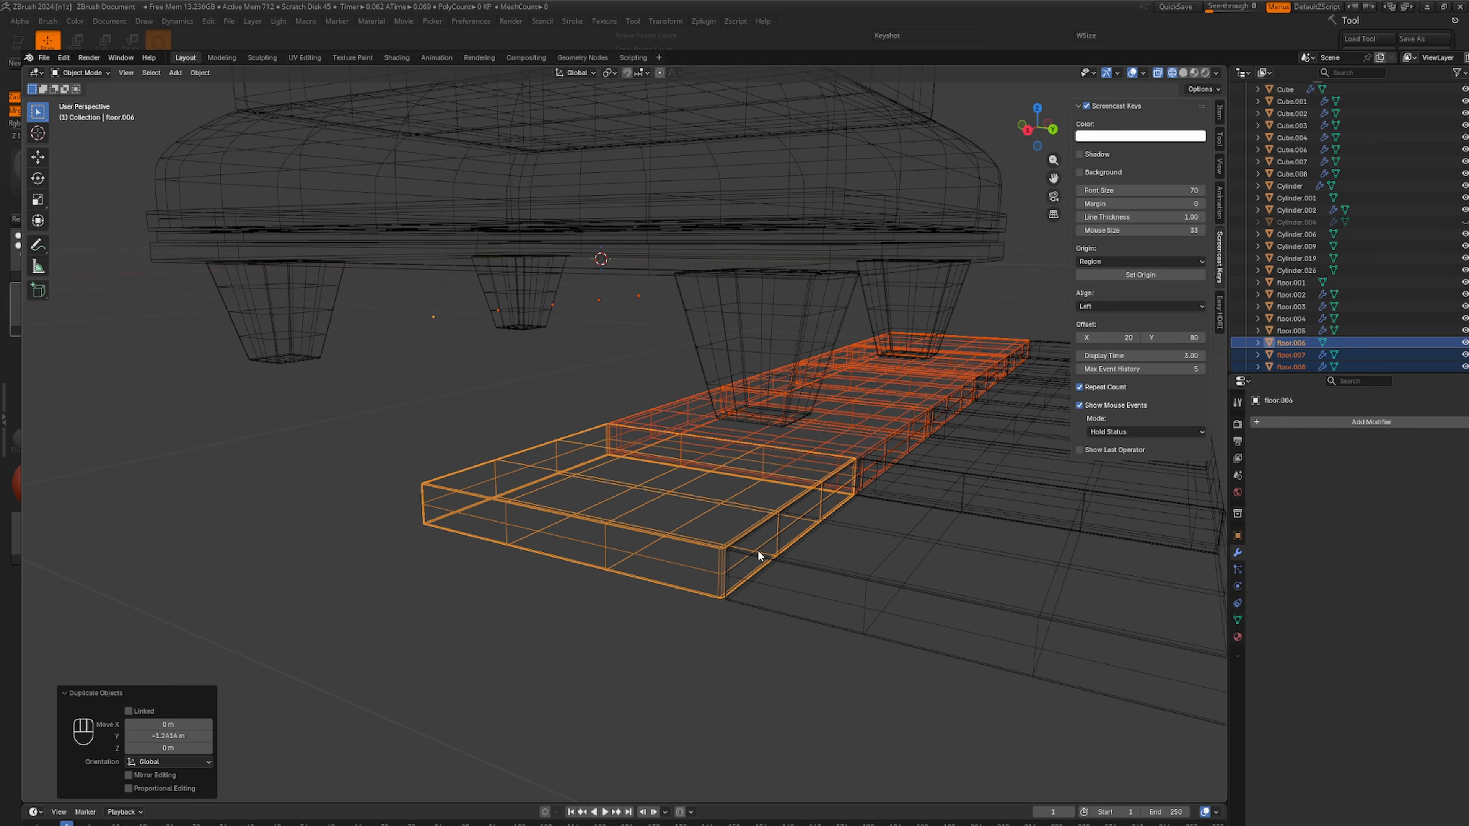
pyautogui.moveTo(770, 552)
pyautogui.keyDown('shift'); pyautogui.mouseDown(button='middle')
pyautogui.moveTo(813, 605)
pyautogui.moveTo(799, 666)
pyautogui.mouseUp(button='middle'); pyautogui.keyUp('shift')
pyautogui.hotkey('shift', 'z')
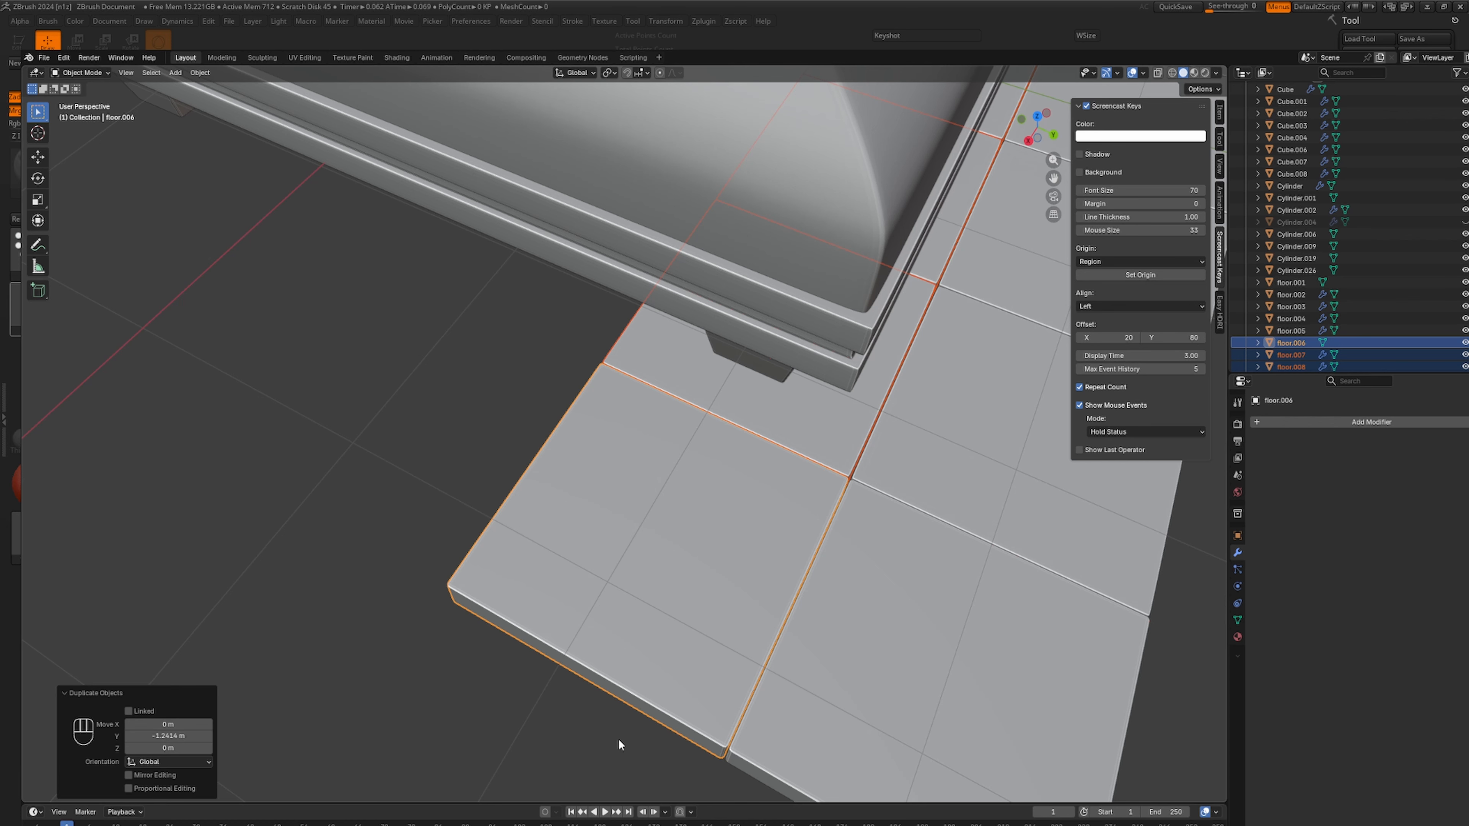
pyautogui.click(588, 737)
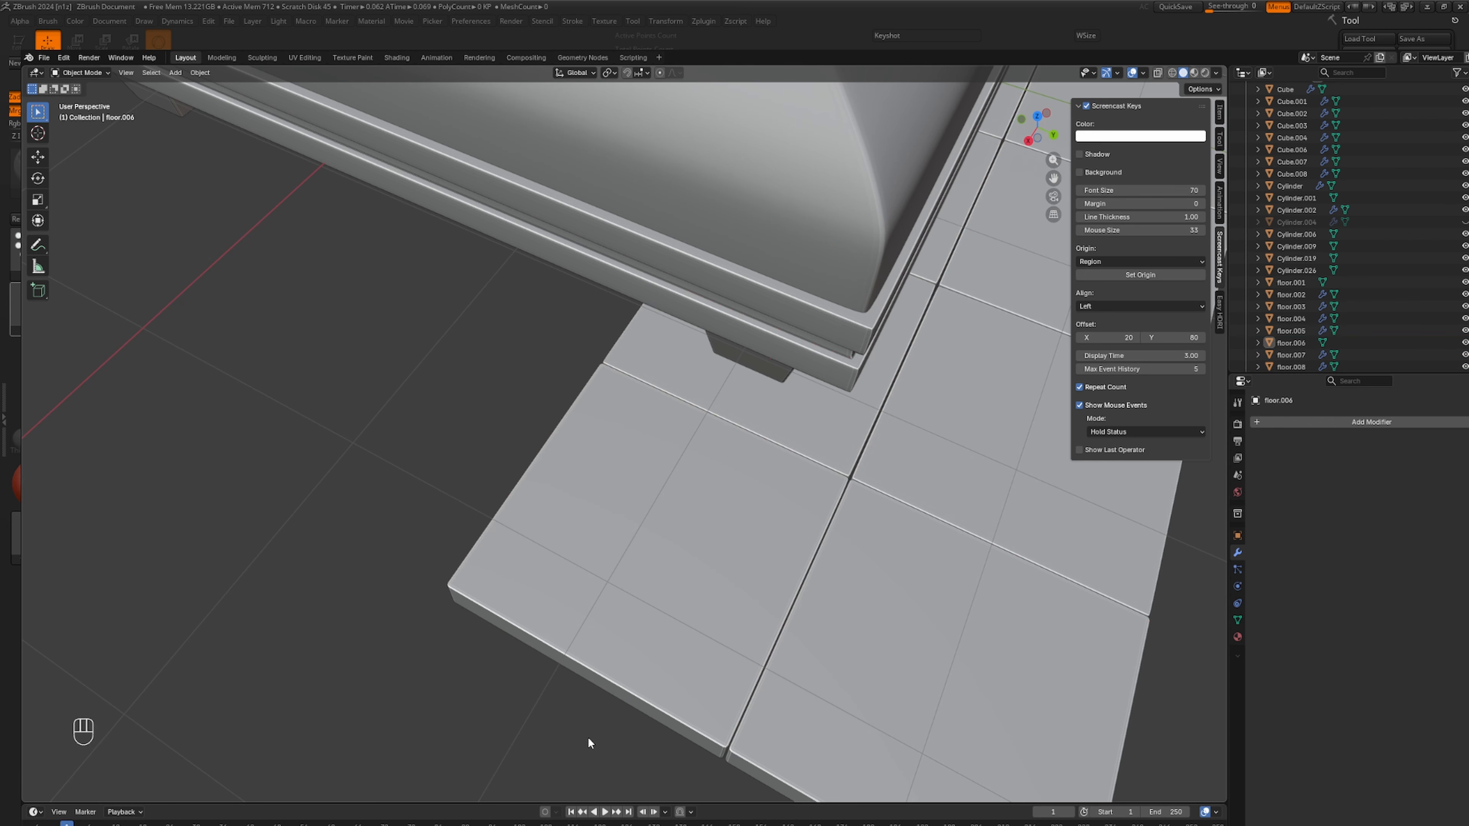
pyautogui.click(682, 593)
pyautogui.scroll(-6, 681, 594)
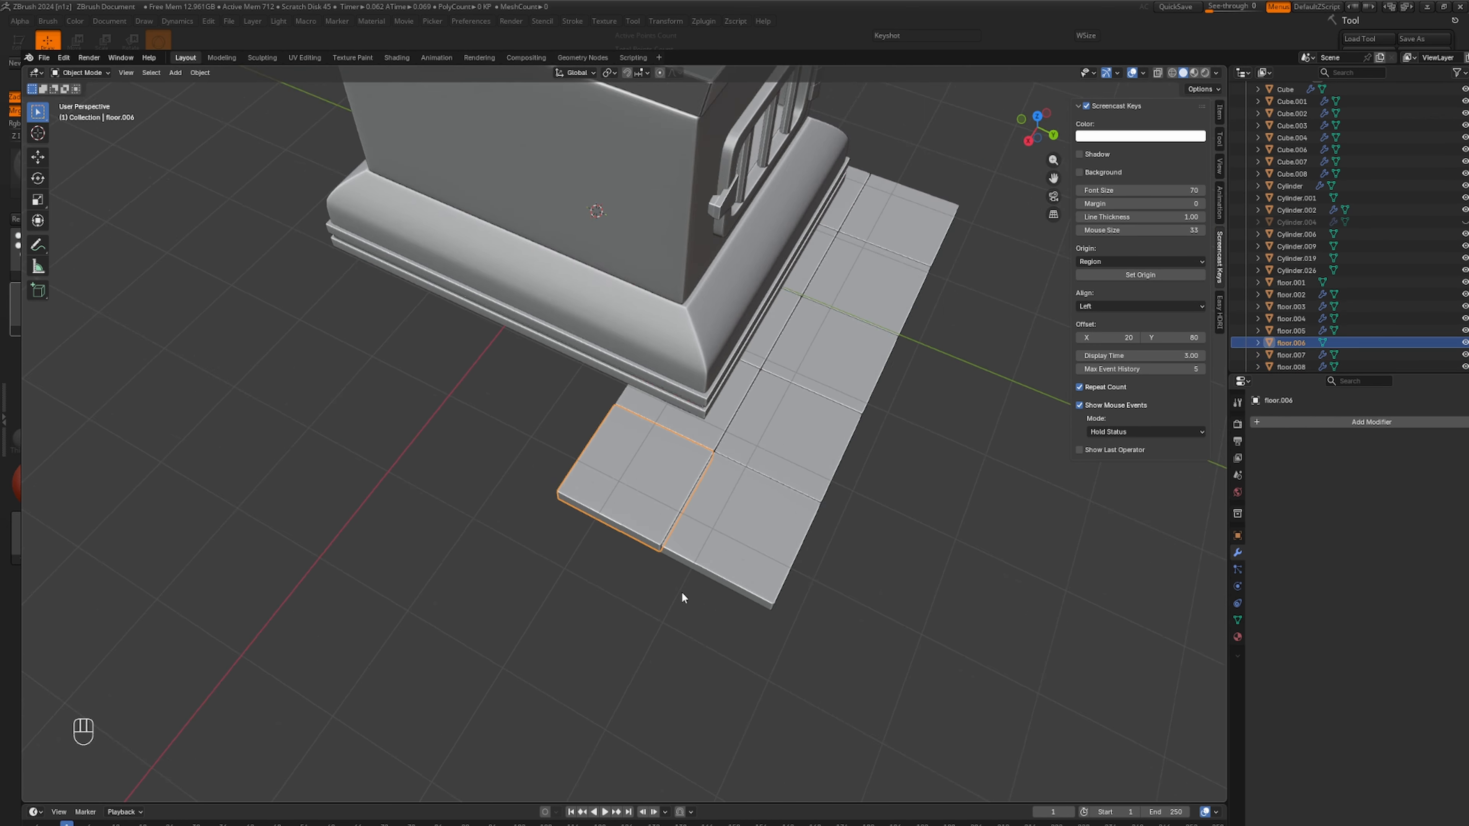
pyautogui.moveTo(682, 591); pyautogui.dragTo(731, 530, button='middle')
pyautogui.hotkey('shift', 'd')
pyautogui.press('g')
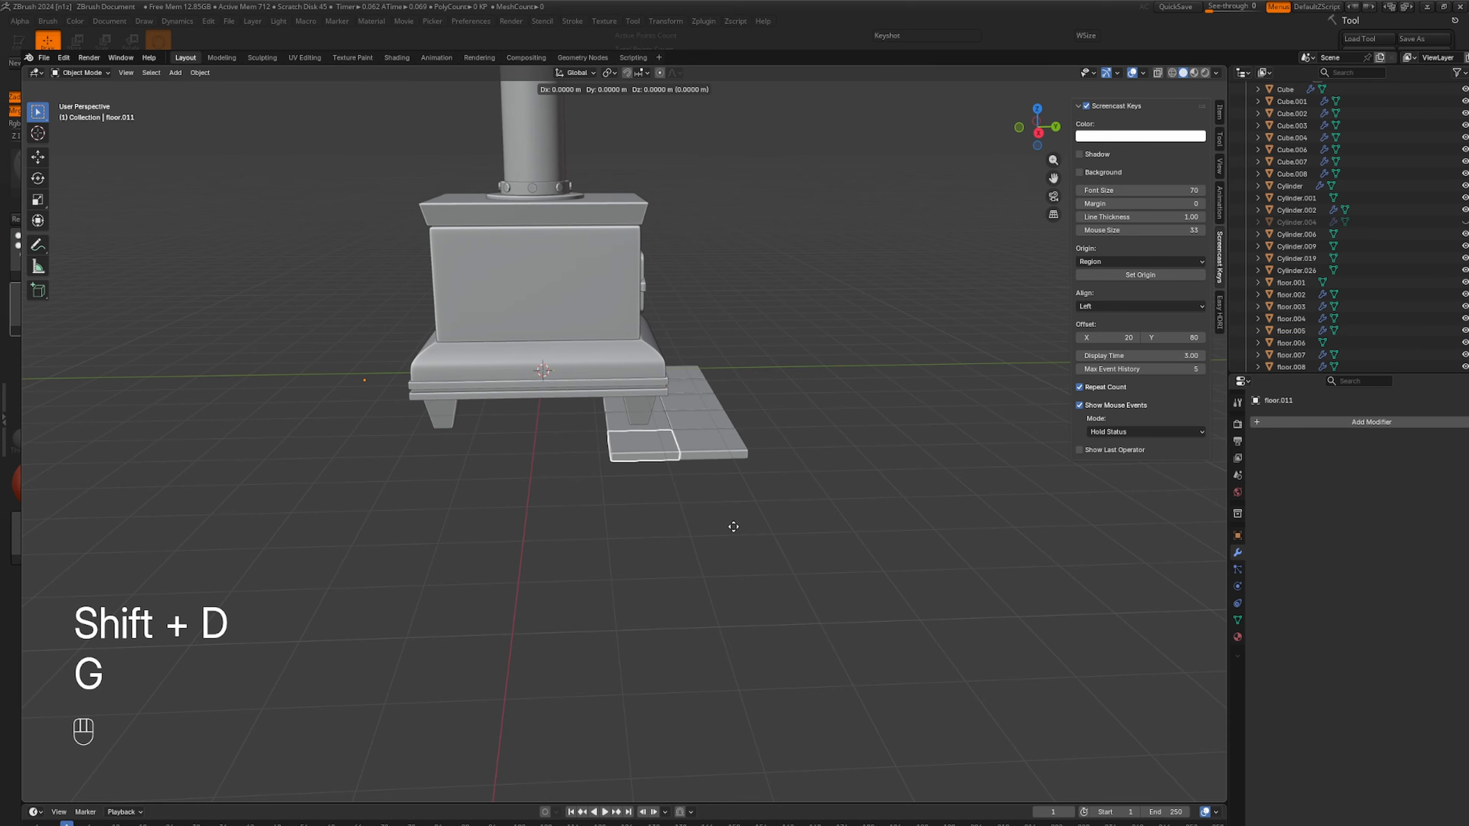
pyautogui.press('y')
pyautogui.click(672, 529)
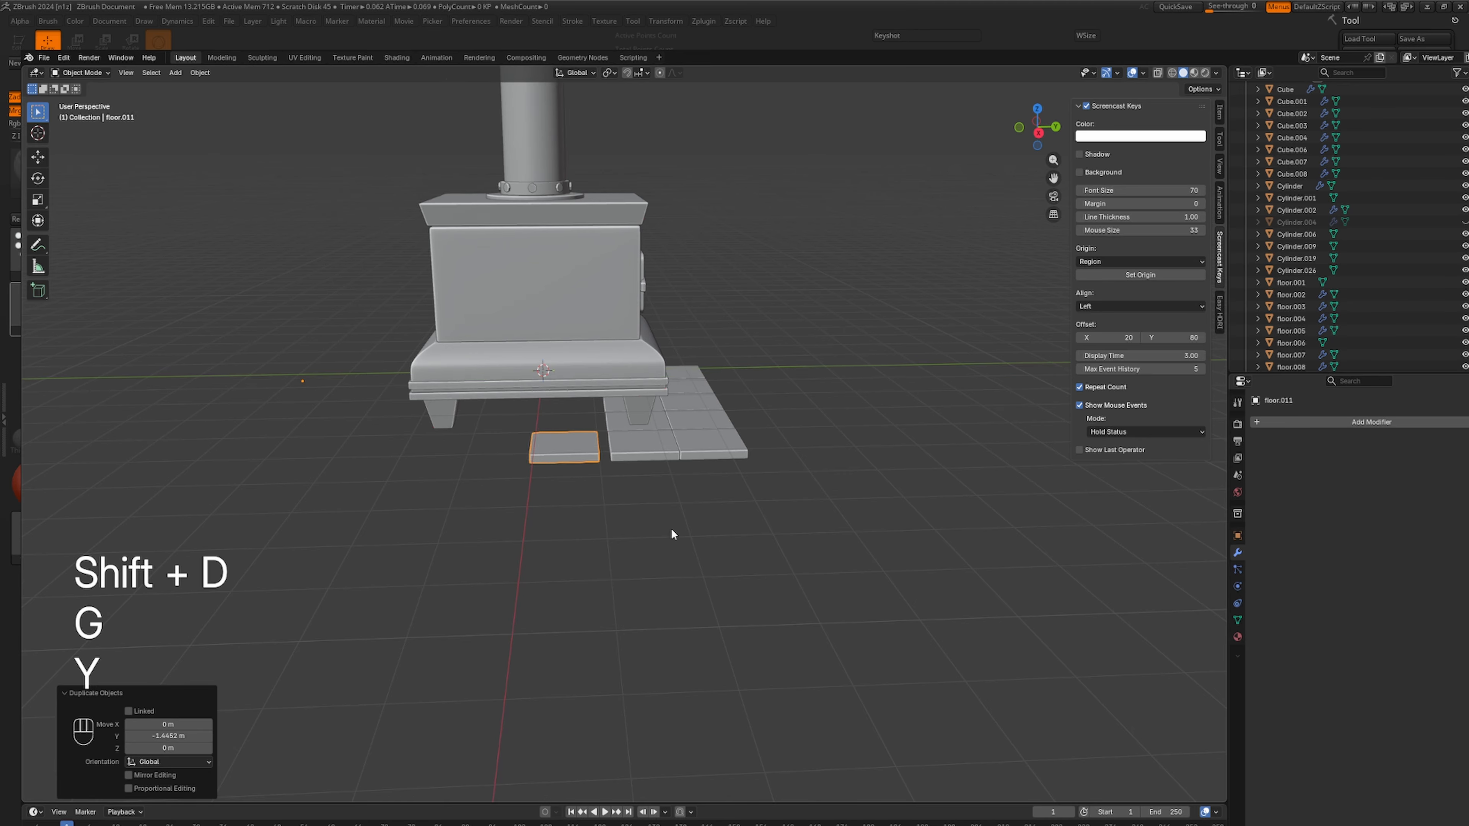
pyautogui.scroll(4, 677, 515)
pyautogui.moveTo(682, 508); pyautogui.dragTo(631, 501, button='middle')
pyautogui.hotkey('ctrl', 'z')
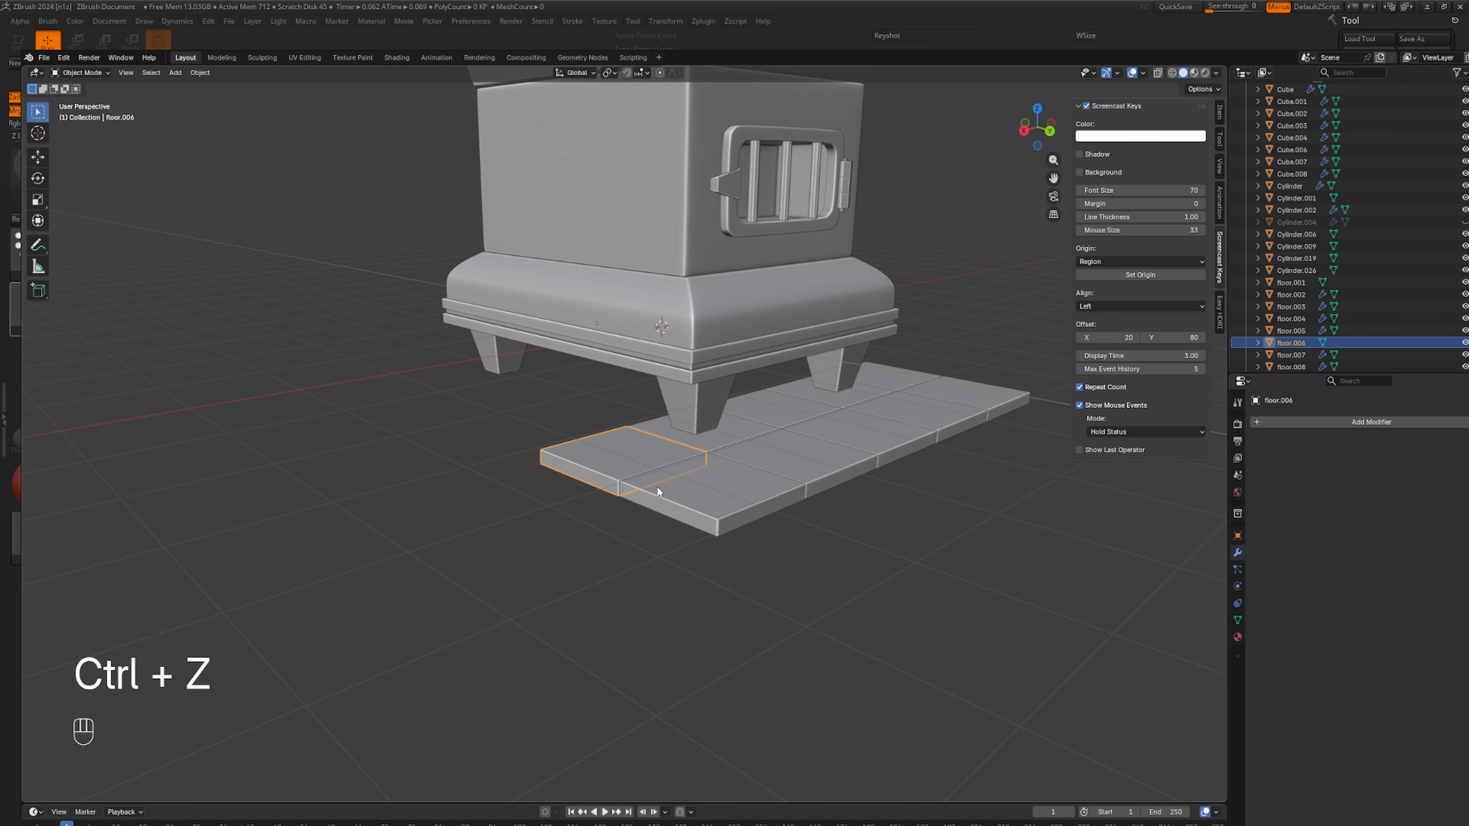
# Select all ten tiles of both rows, with a modified tile active, and join them into one object.
pyautogui.keyDown('shift'); pyautogui.click(671, 484); pyautogui.keyUp('shift')
pyautogui.keyDown('shift'); pyautogui.click(767, 455); pyautogui.keyUp('shift')
pyautogui.keyDown('shift'); pyautogui.click(749, 425); pyautogui.keyUp('shift')
pyautogui.keyDown('shift'); pyautogui.click(777, 414); pyautogui.keyUp('shift')
pyautogui.keyDown('shift'); pyautogui.click(831, 428); pyautogui.keyUp('shift')
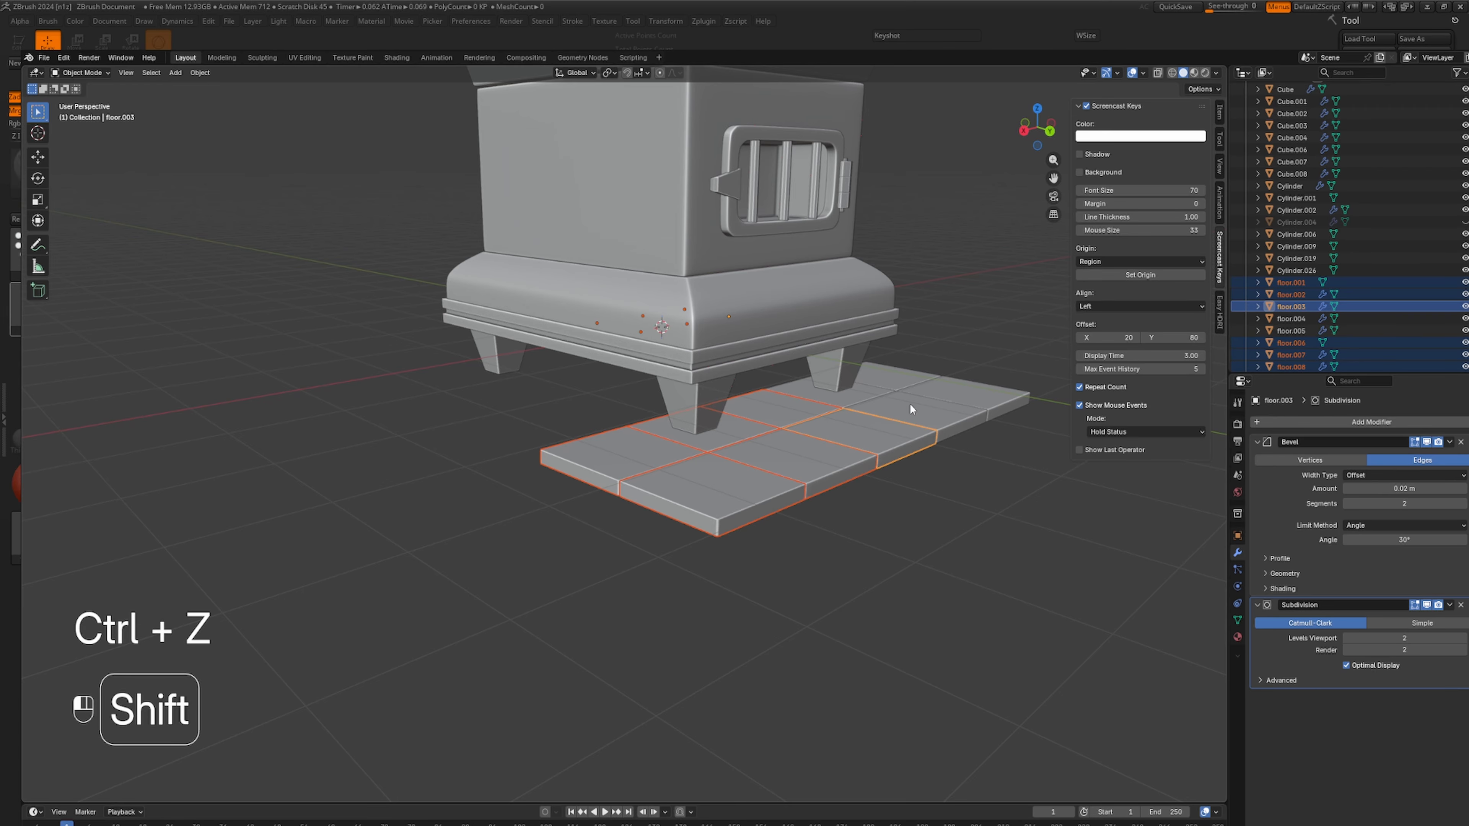
pyautogui.keyDown('shift'); pyautogui.click(911, 404); pyautogui.keyUp('shift')
pyautogui.keyDown('shift'); pyautogui.click(857, 395); pyautogui.keyUp('shift')
pyautogui.keyDown('shift'); pyautogui.click(895, 381); pyautogui.keyUp('shift')
pyautogui.keyDown('shift'); pyautogui.click(942, 393); pyautogui.keyUp('shift')
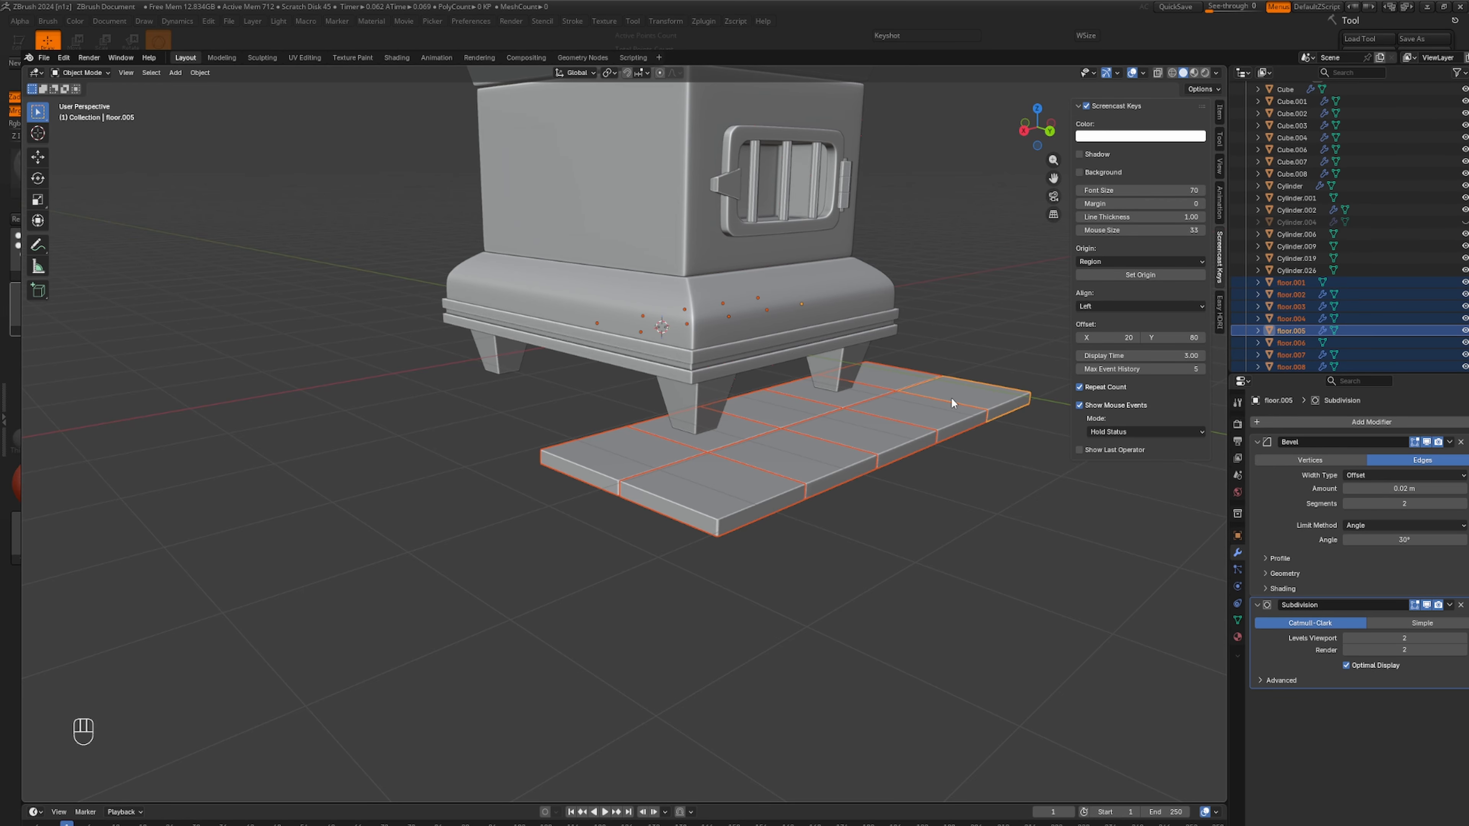
pyautogui.hotkey('ctrl', 'j')
# Duplicate the joined tile block and move the copy about -2.45 m along Y beneath the stove.
pyautogui.moveTo(744, 545); pyautogui.dragTo(838, 551, button='middle')
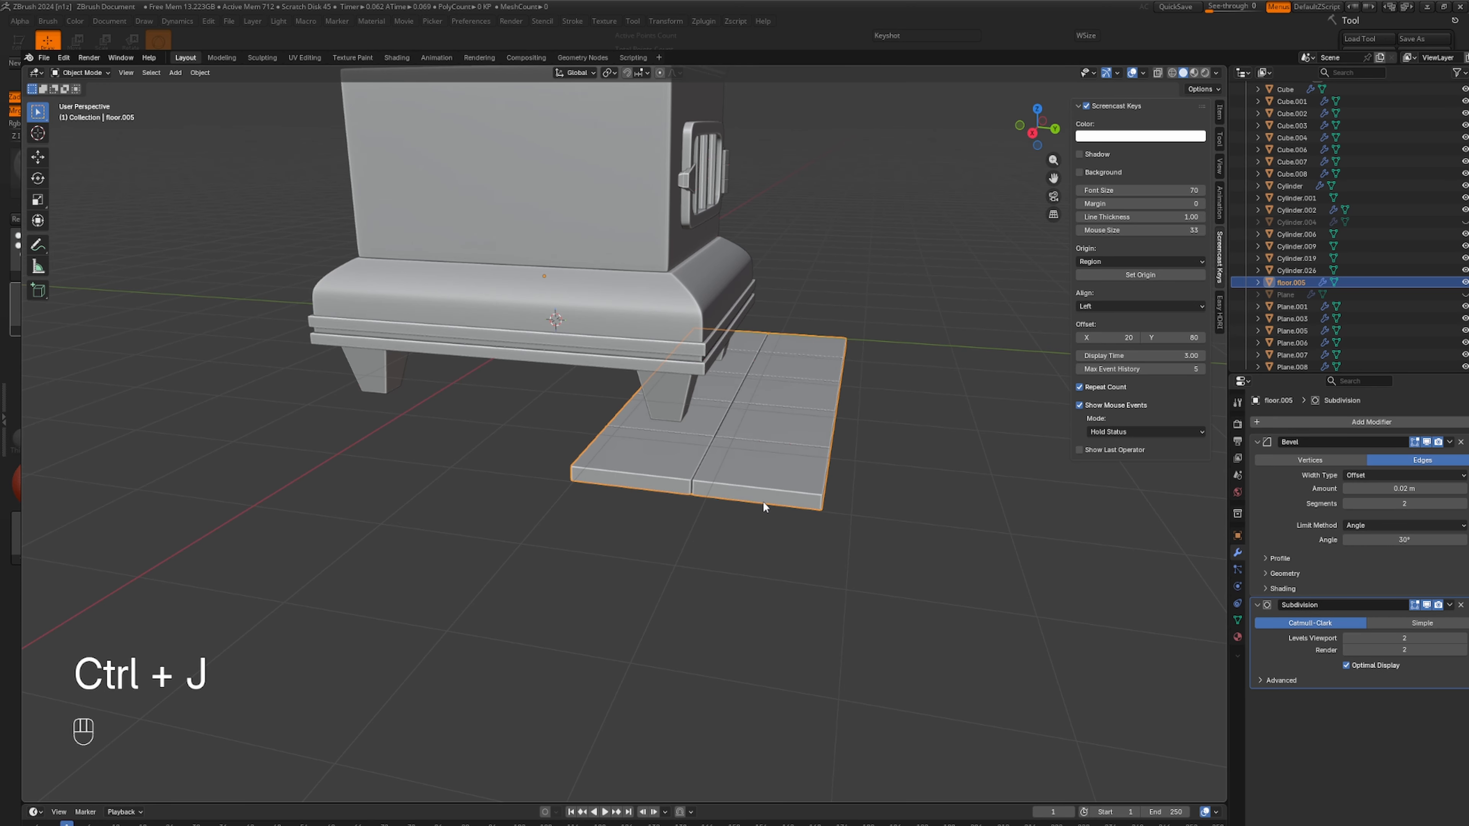
pyautogui.hotkey('shift', 'd')
pyautogui.press('g')
pyautogui.press('y')
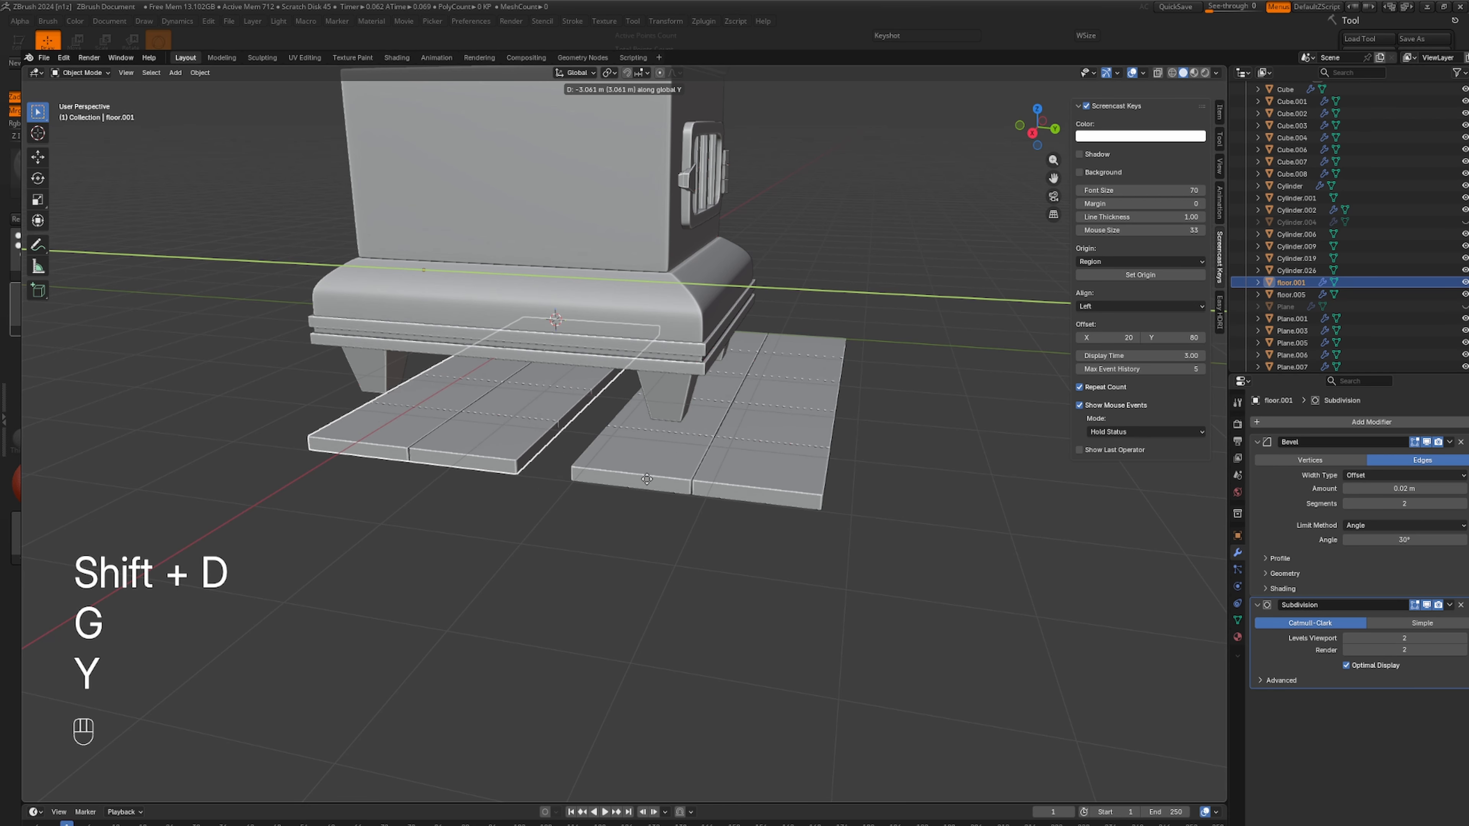
pyautogui.click(660, 501)
# Nudge the copied tile block about -0.019 m along Y to adjust the seam, and deselect it.
pyautogui.scroll(1, 688, 514)
pyautogui.moveTo(634, 528); pyautogui.dragTo(664, 547, button='middle')
pyautogui.scroll(4, 659, 547)
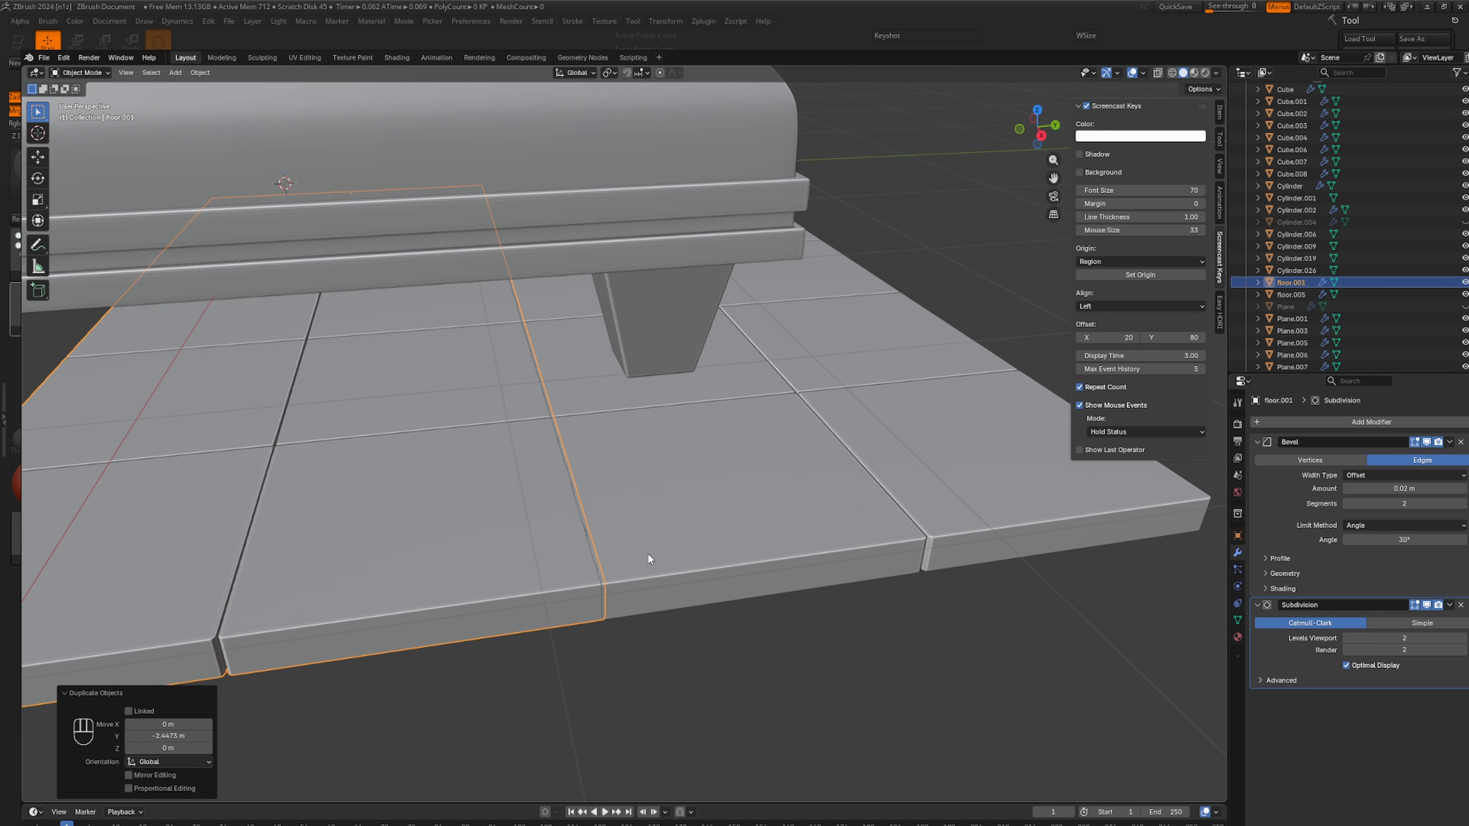
pyautogui.press('g')
pyautogui.press('y')
pyautogui.click(646, 554)
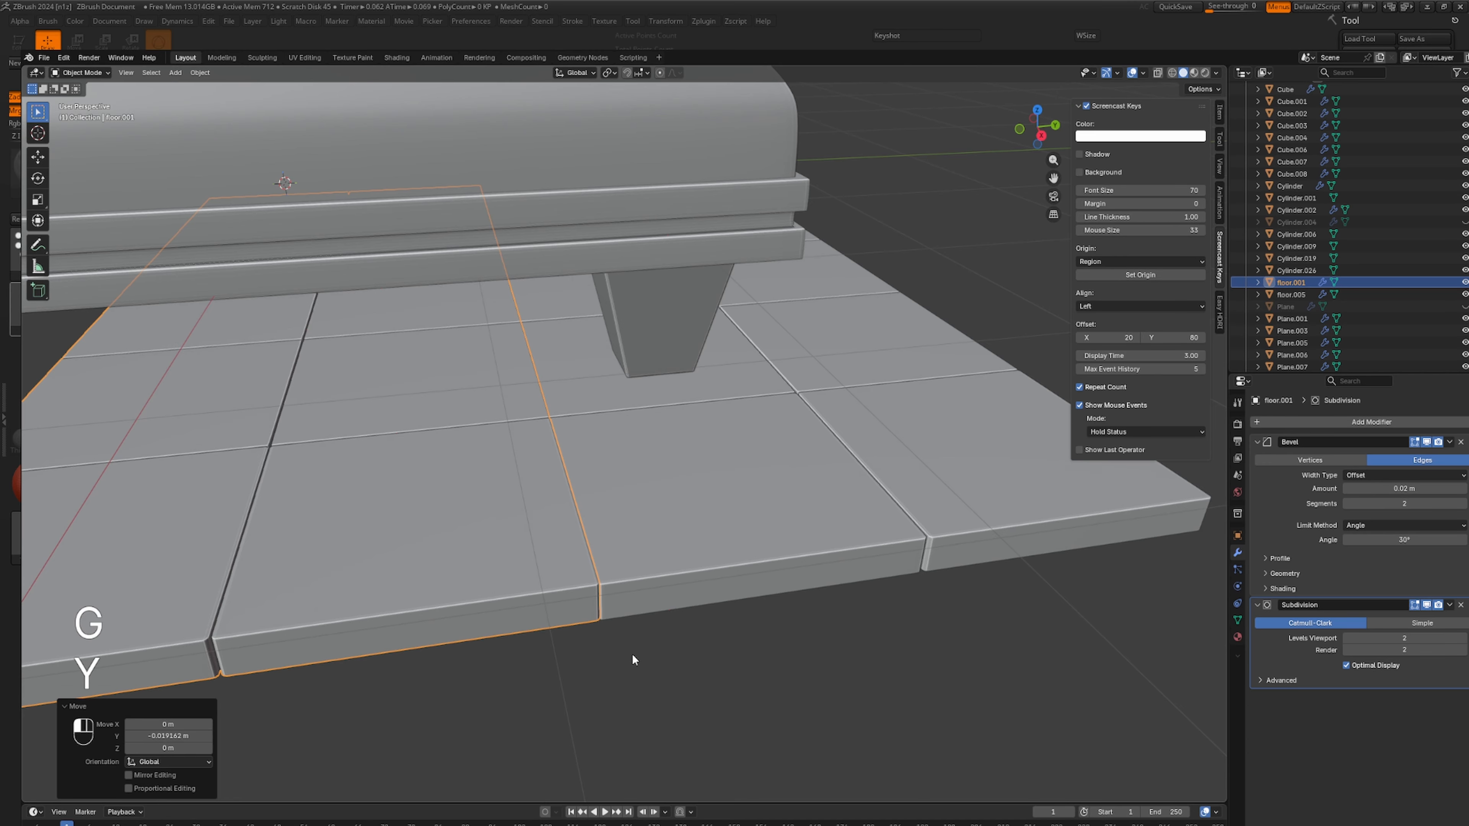
pyautogui.click(633, 656)
pyautogui.click(691, 604)
pyautogui.click(734, 673)
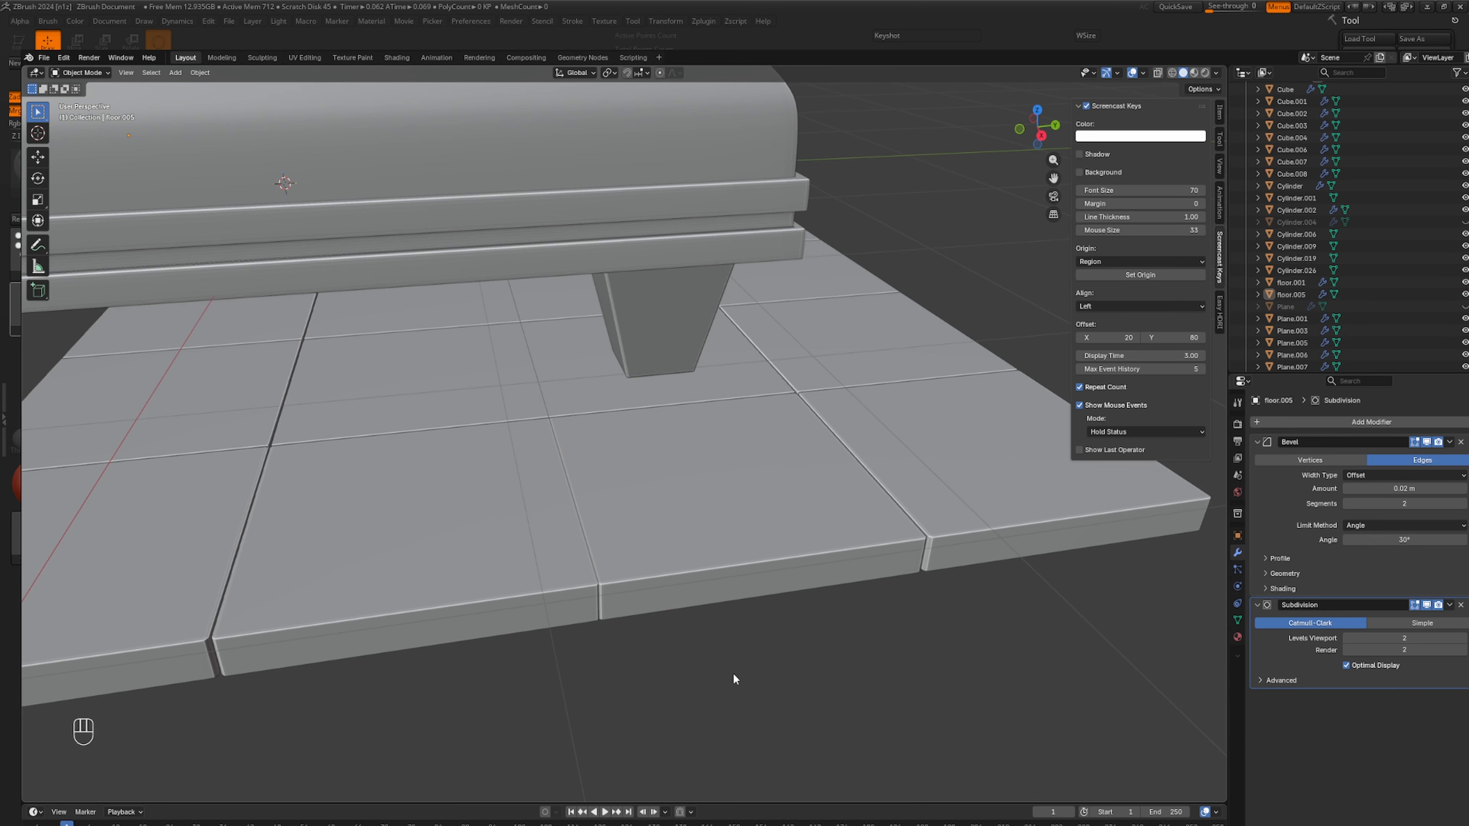
# Duplicate the second tile block about -2.47 m along Y to extend the floor past the stove's back, and check the seam.
pyautogui.scroll(-3, 734, 673)
pyautogui.click(387, 537)
pyautogui.scroll(-4, 400, 581)
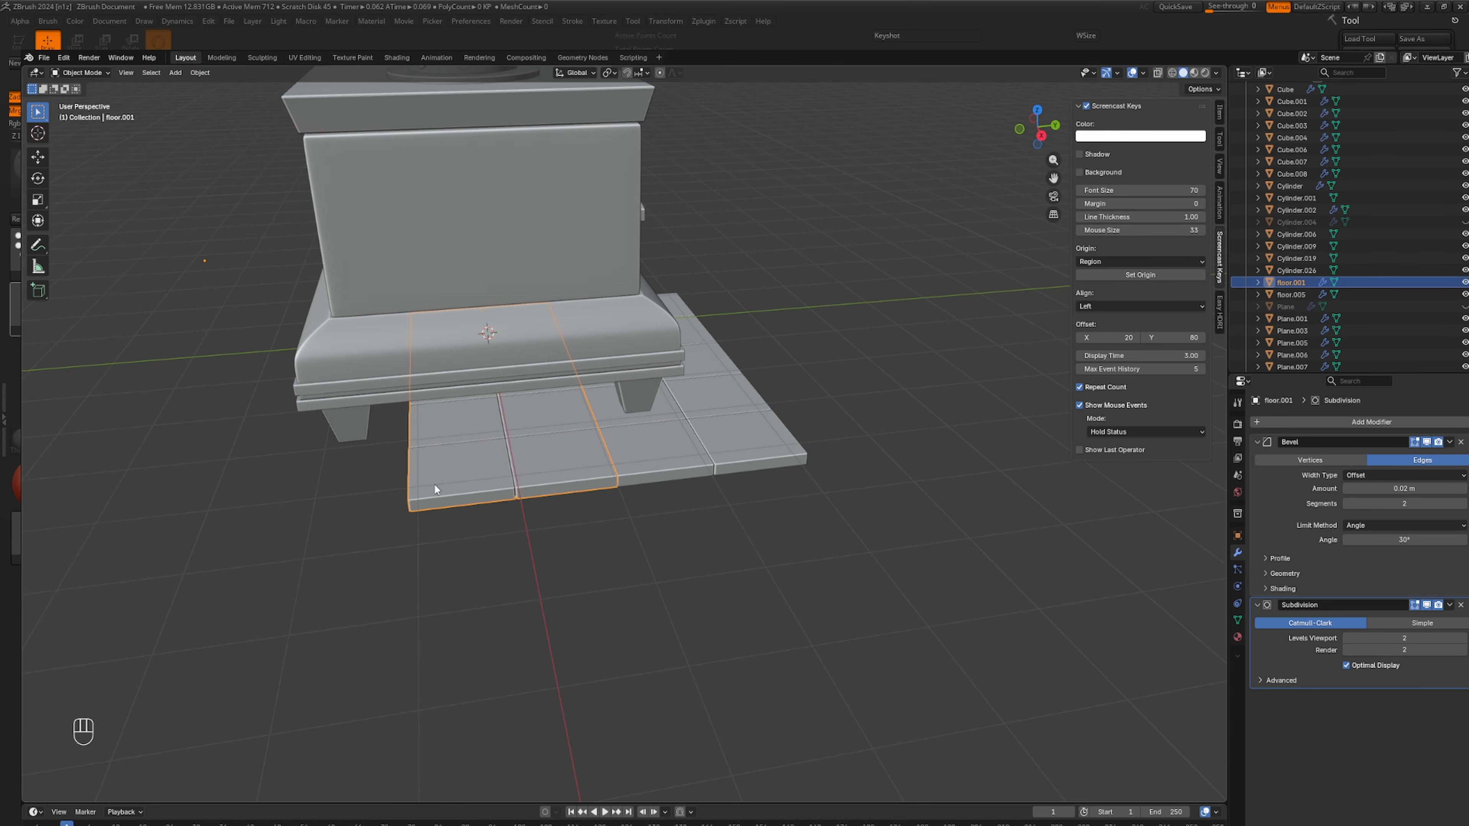
pyautogui.hotkey('shift', 'd')
pyautogui.press('g')
pyautogui.press('x')
pyautogui.press('y')
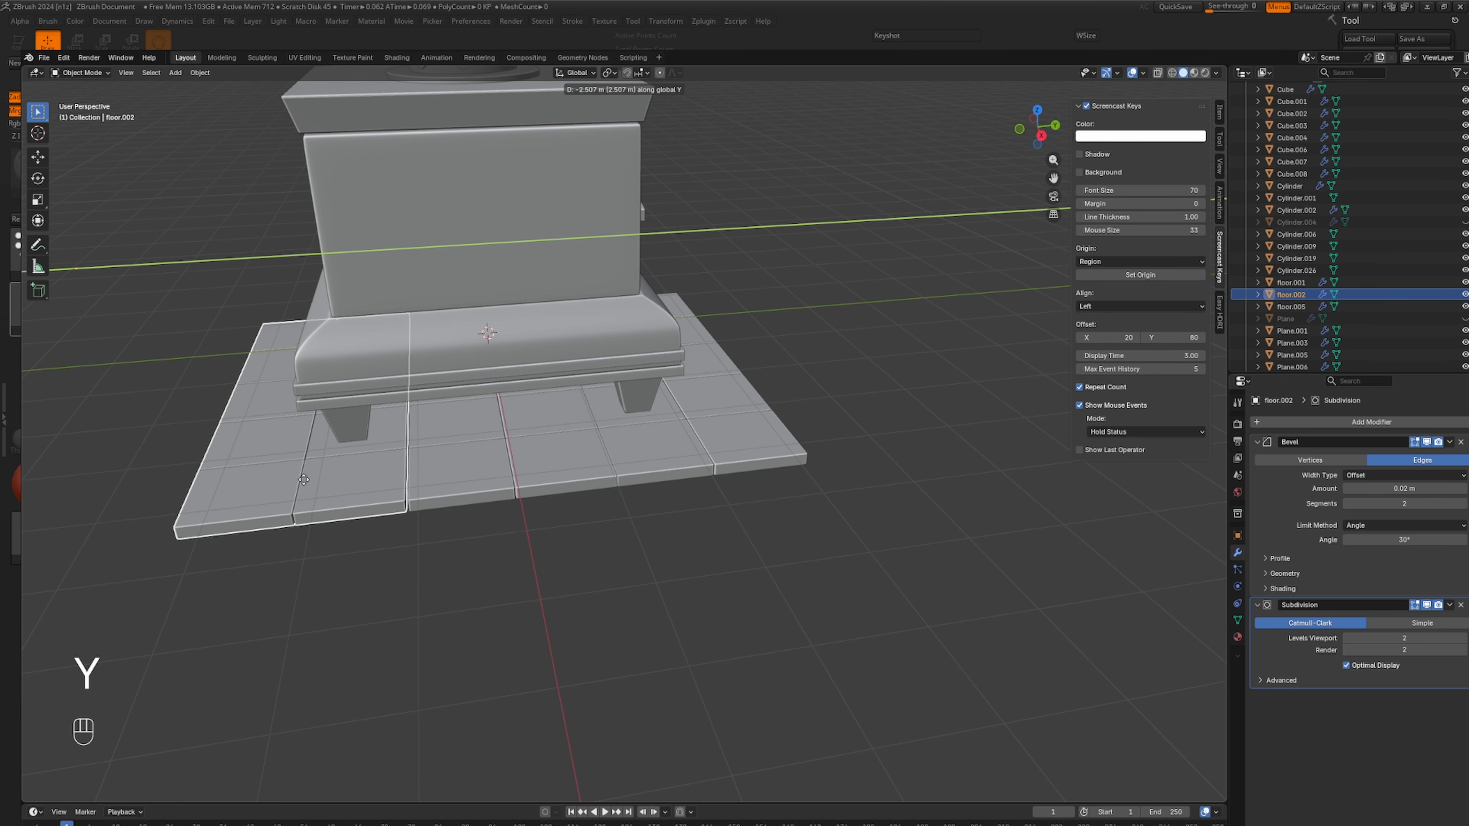
pyautogui.click(305, 483)
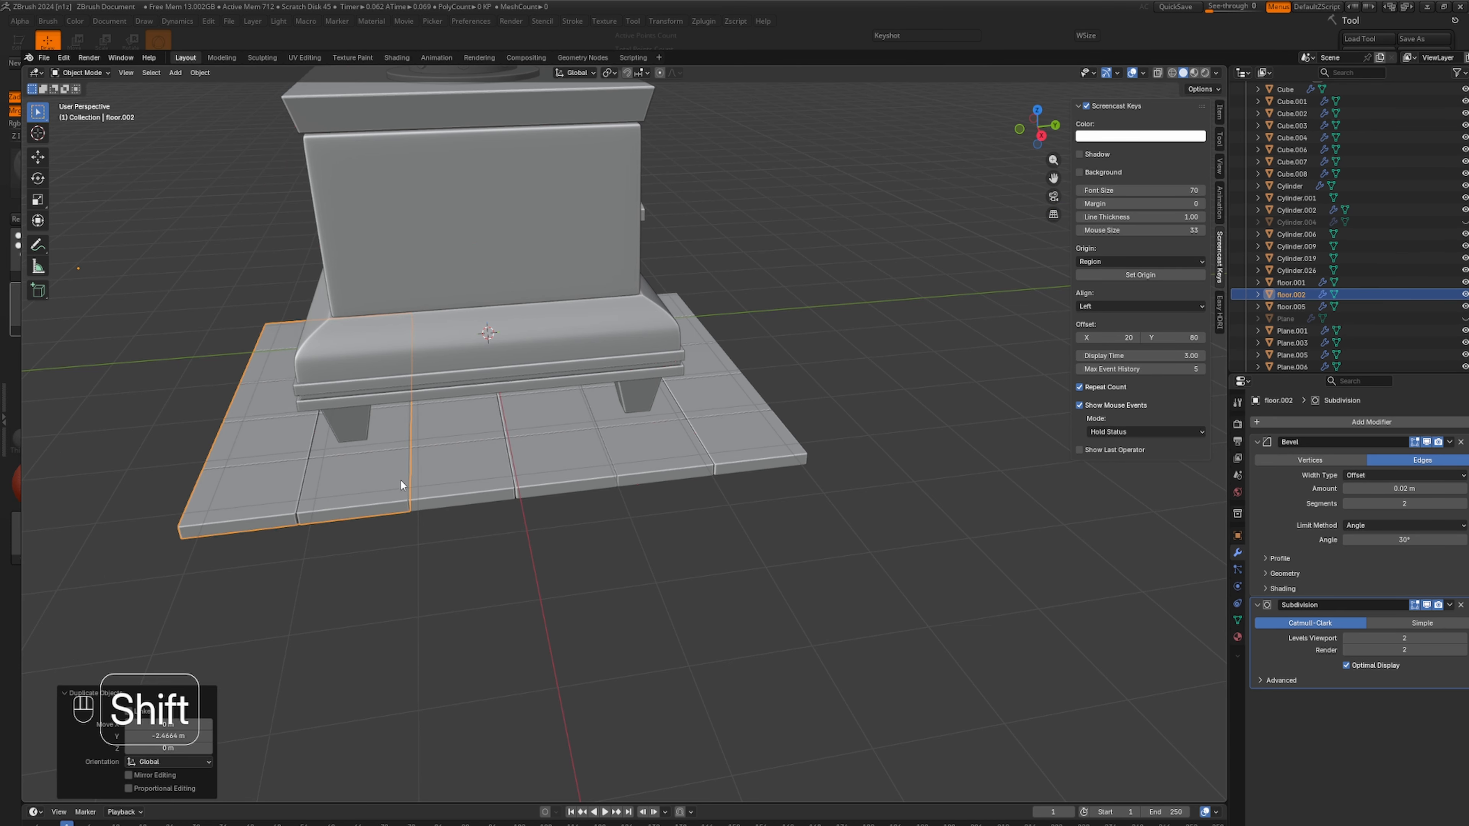
pyautogui.keyDown('shift'); pyautogui.click(440, 480); pyautogui.keyUp('shift')
pyautogui.scroll(4, 495, 481)
pyautogui.keyDown('shift'); pyautogui.moveTo(483, 554); pyautogui.dragTo(649, 631, button='middle'); pyautogui.keyUp('shift')
pyautogui.click(686, 609)
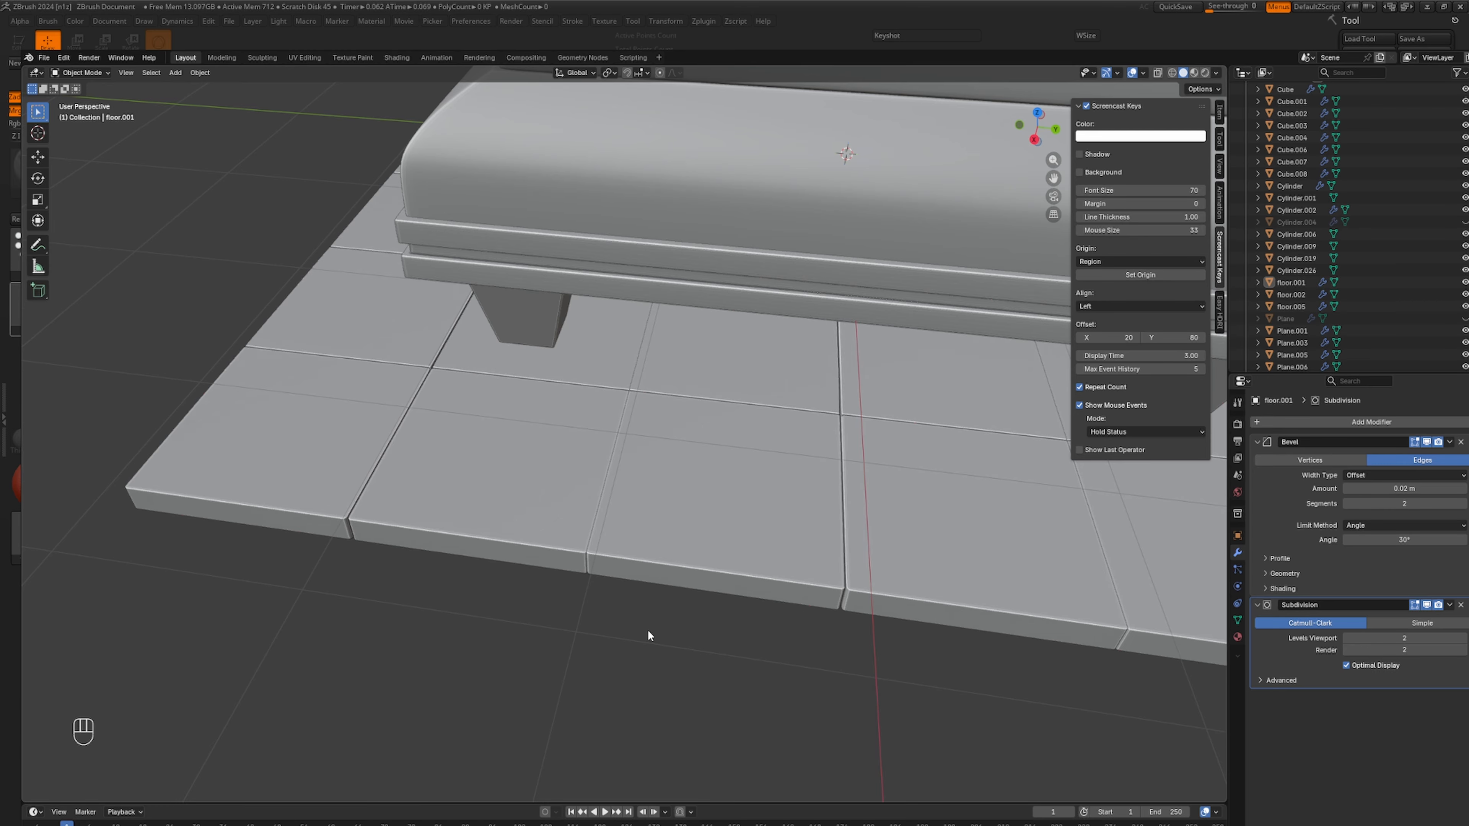
# Select all three tile blocks beneath the stove, join them into one floor object, and check the joined floor.
pyautogui.scroll(-5, 647, 629)
pyautogui.keyDown('shift'); pyautogui.click(570, 468); pyautogui.keyUp('shift')
pyautogui.keyDown('shift'); pyautogui.click(813, 469); pyautogui.keyUp('shift')
pyautogui.scroll(-5, 812, 474)
pyautogui.keyDown('shift'); pyautogui.click(907, 471); pyautogui.keyUp('shift')
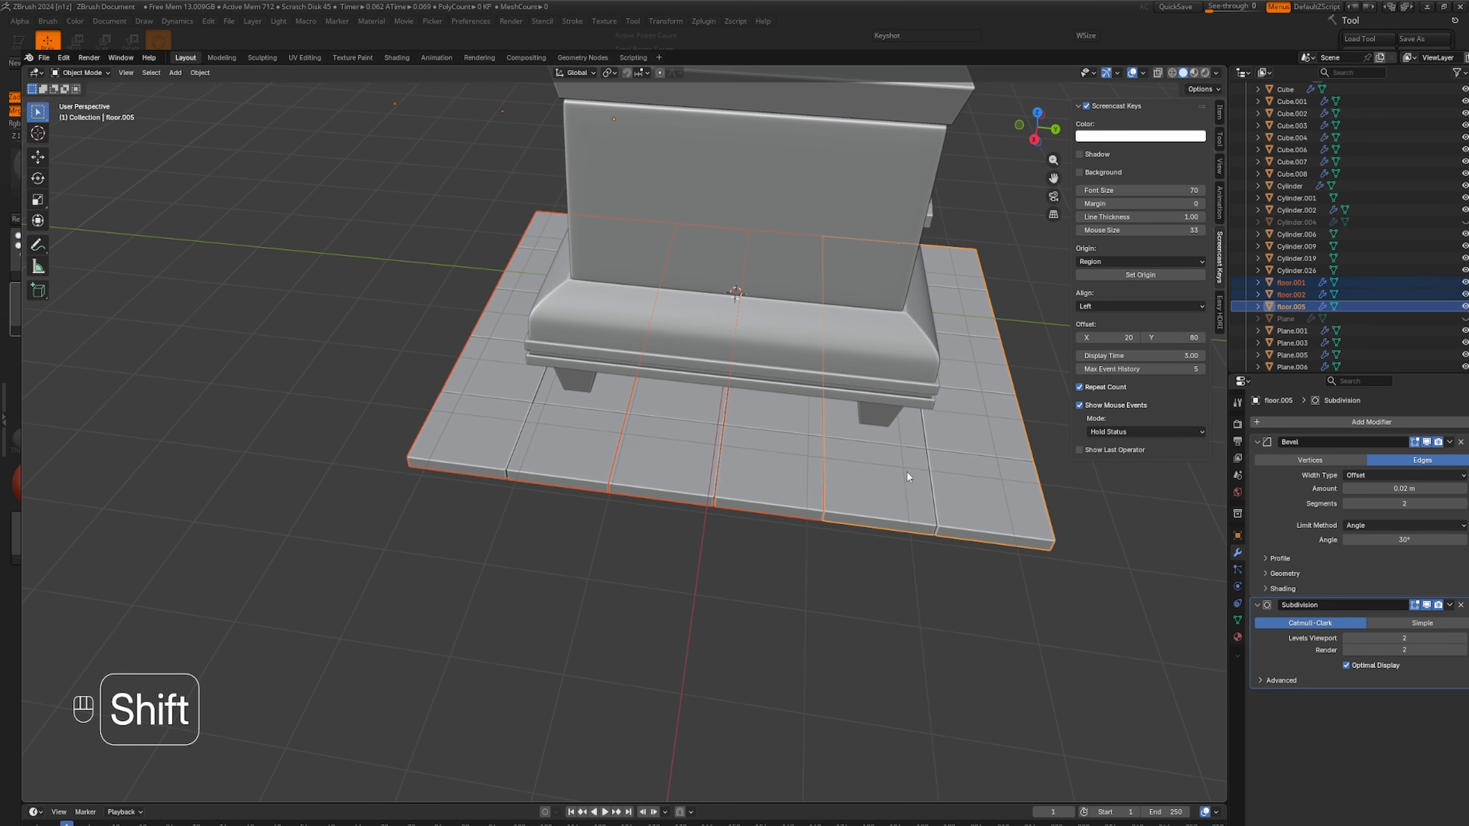
pyautogui.moveTo(907, 470); pyautogui.dragTo(928, 551, button='middle')
pyautogui.scroll(4, 927, 551)
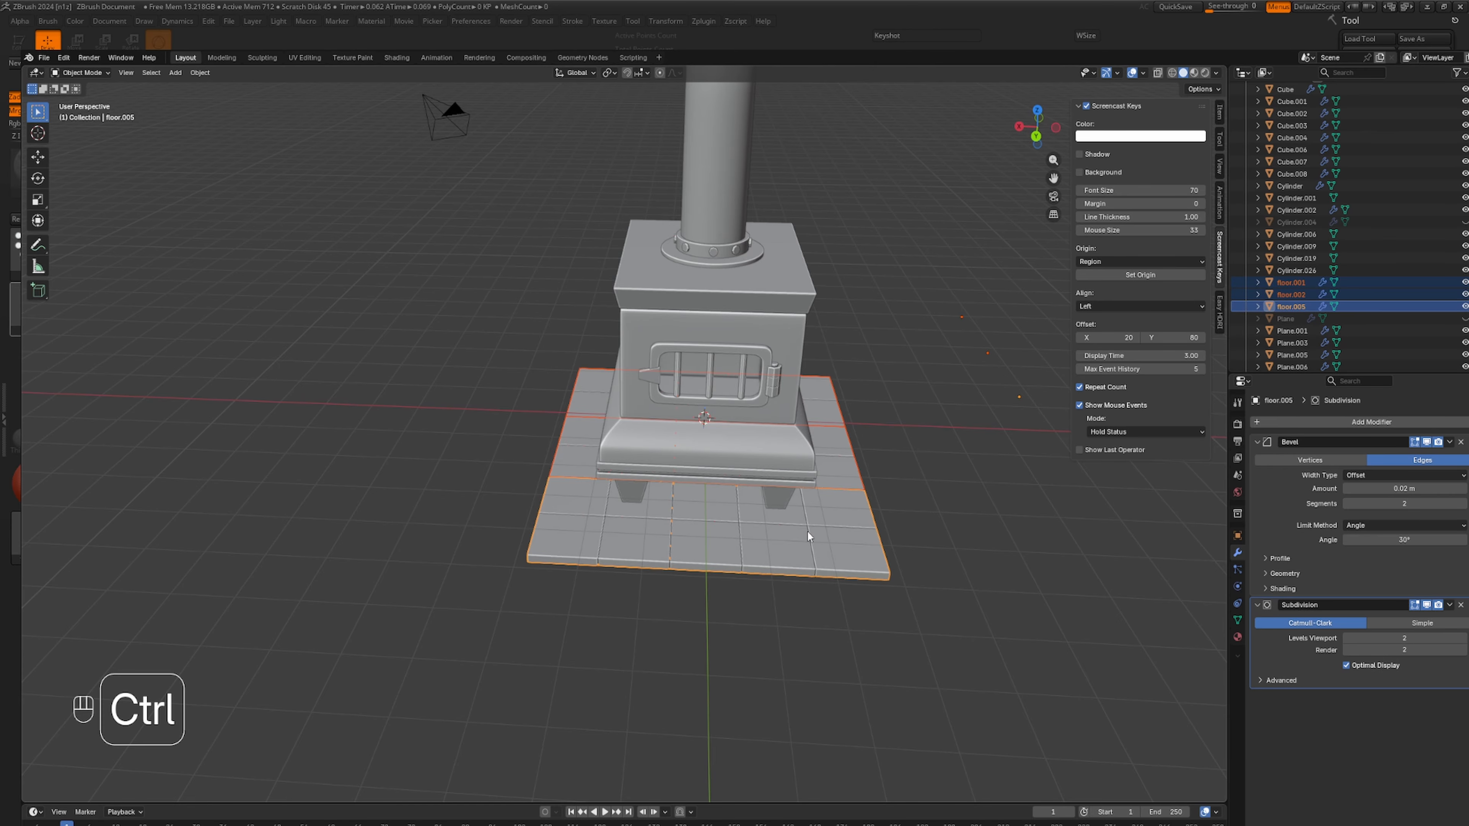
pyautogui.hotkey('ctrl', 'j')
pyautogui.click(722, 626)
pyautogui.scroll(-3, 721, 627)
pyautogui.moveTo(701, 625)
pyautogui.mouseDown(button='middle')
pyautogui.moveTo(725, 621)
pyautogui.moveTo(764, 501)
pyautogui.moveTo(711, 617)
pyautogui.mouseUp(button='middle')
pyautogui.click(694, 555)
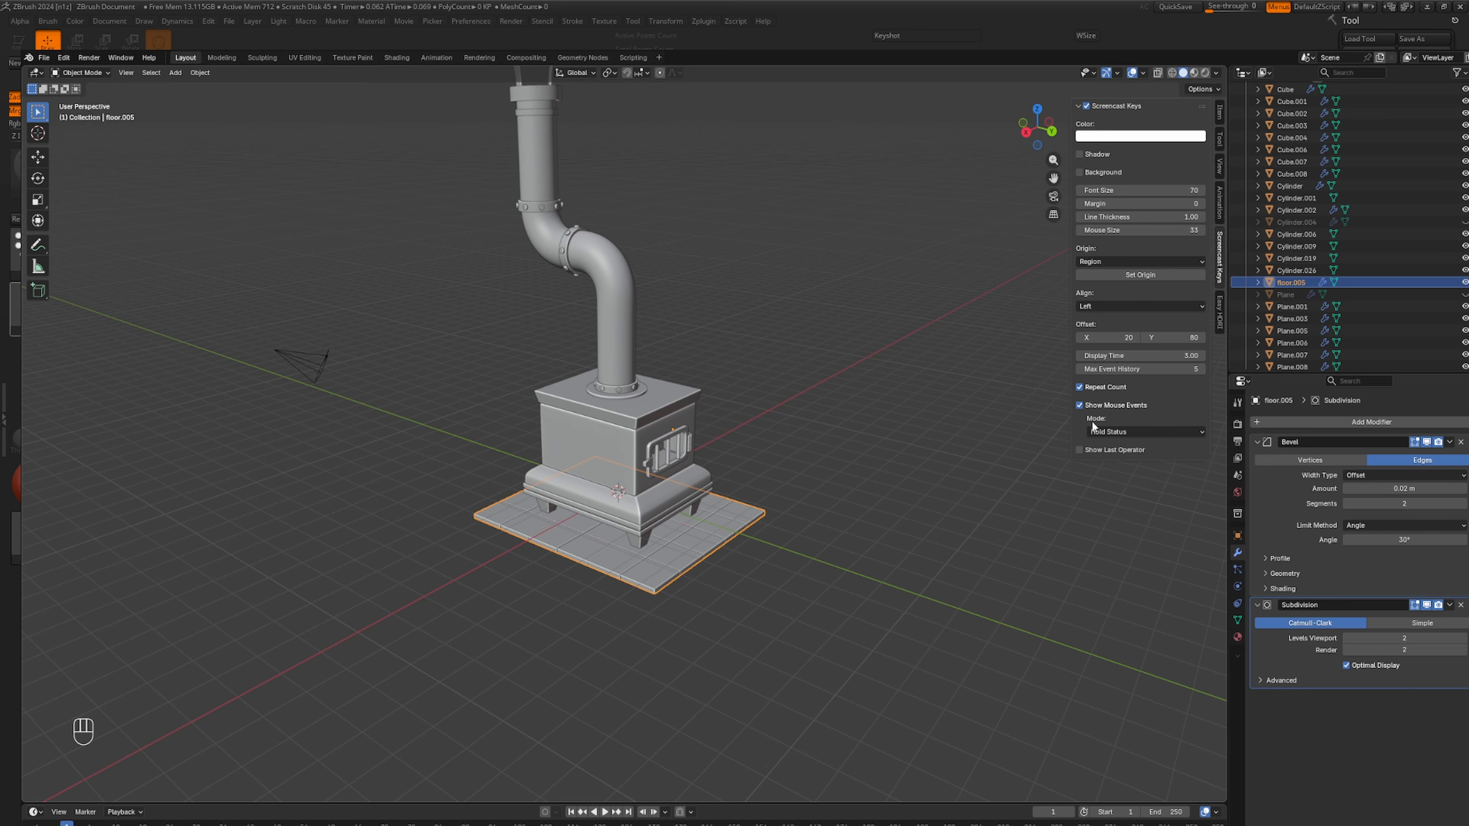
# Select the stove's feet and rename the object as legs.
pyautogui.click(642, 537)
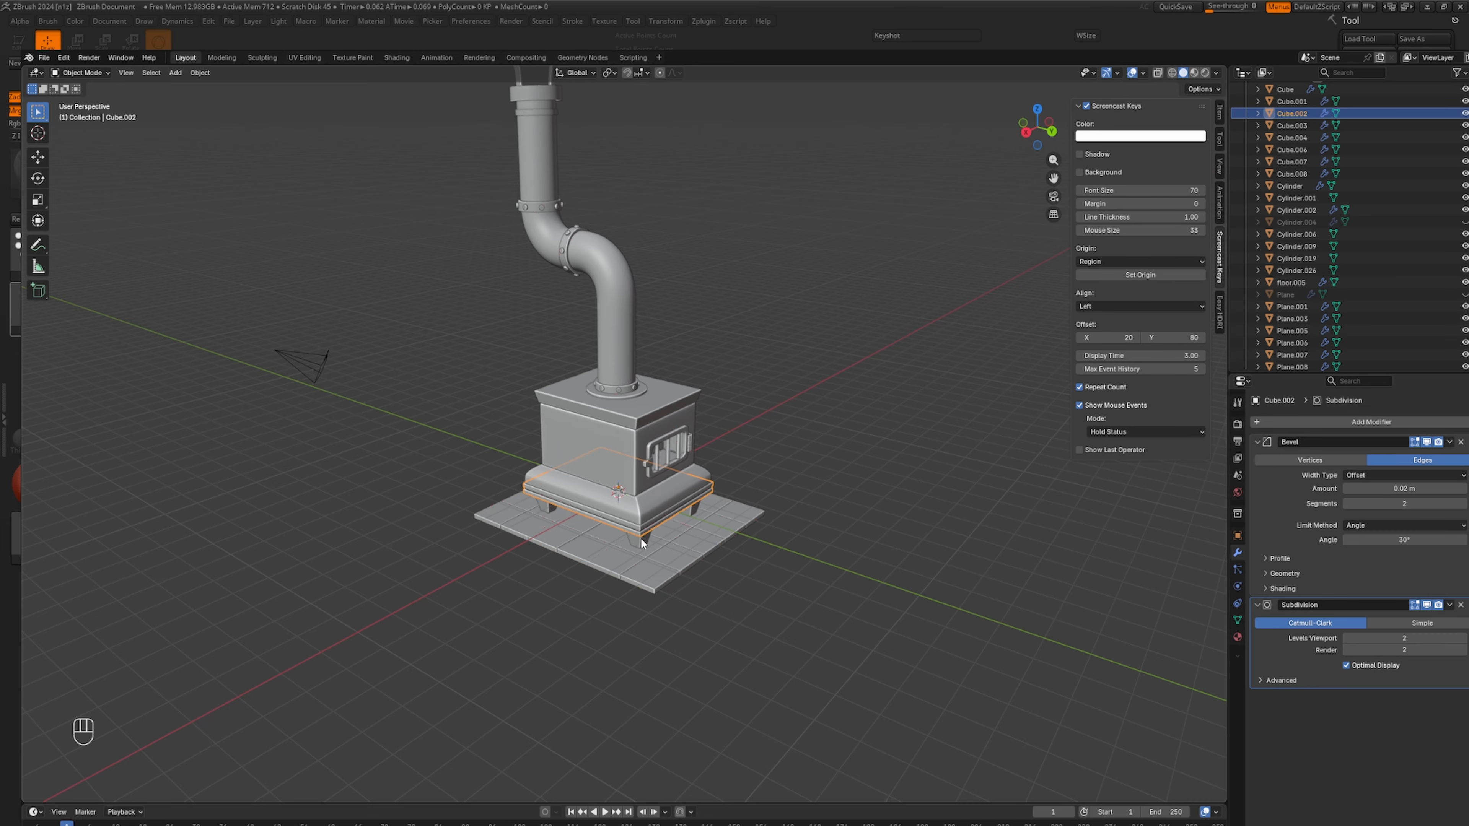
pyautogui.click(639, 540)
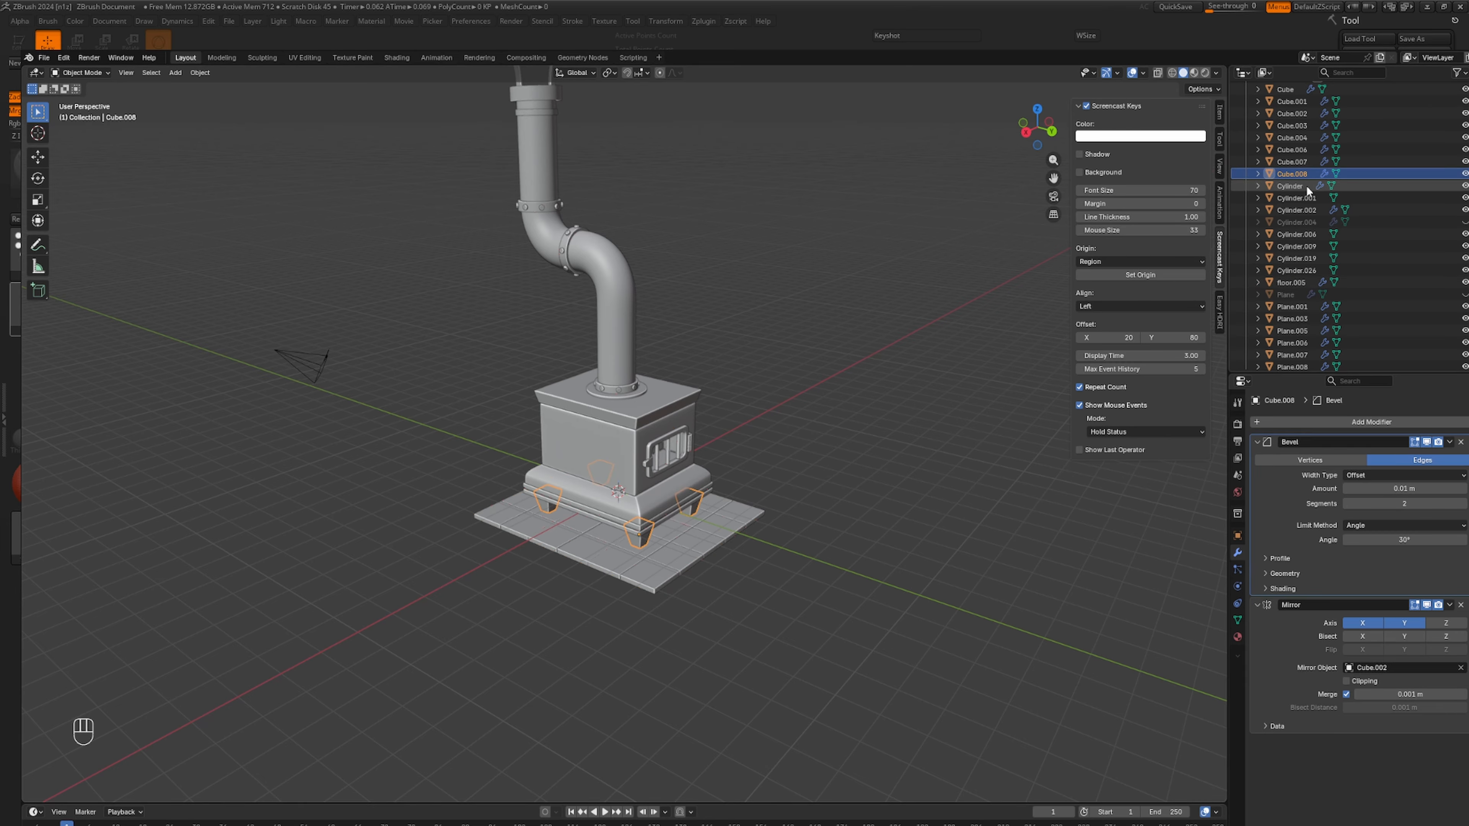
pyautogui.doubleClick(1294, 173)
pyautogui.scroll(2, 1294, 173)
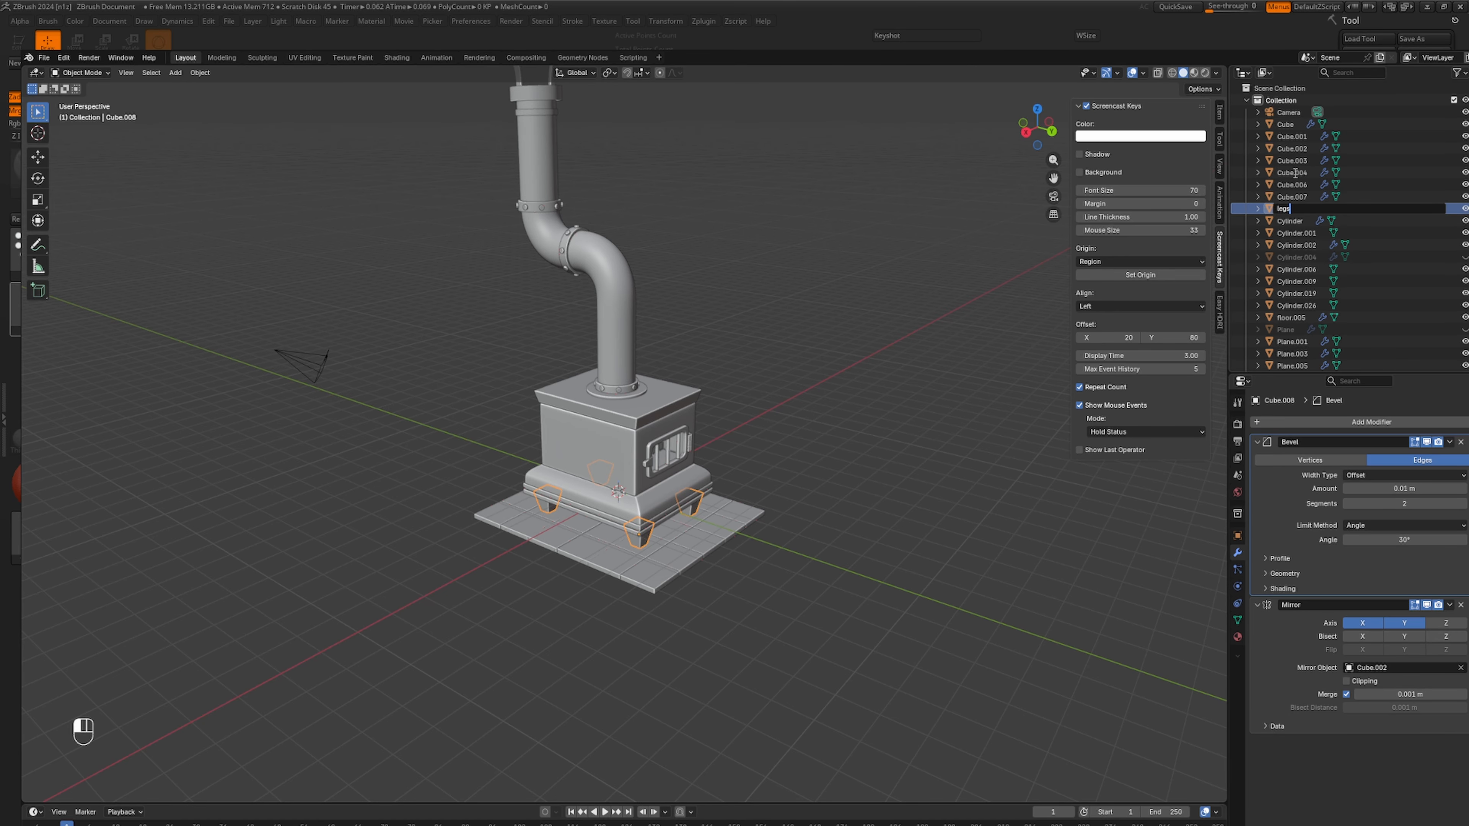
pyautogui.press('Return')
# Select the flat base slab just above the stove's feet and rename the object as base.
pyautogui.scroll(2, 867, 462)
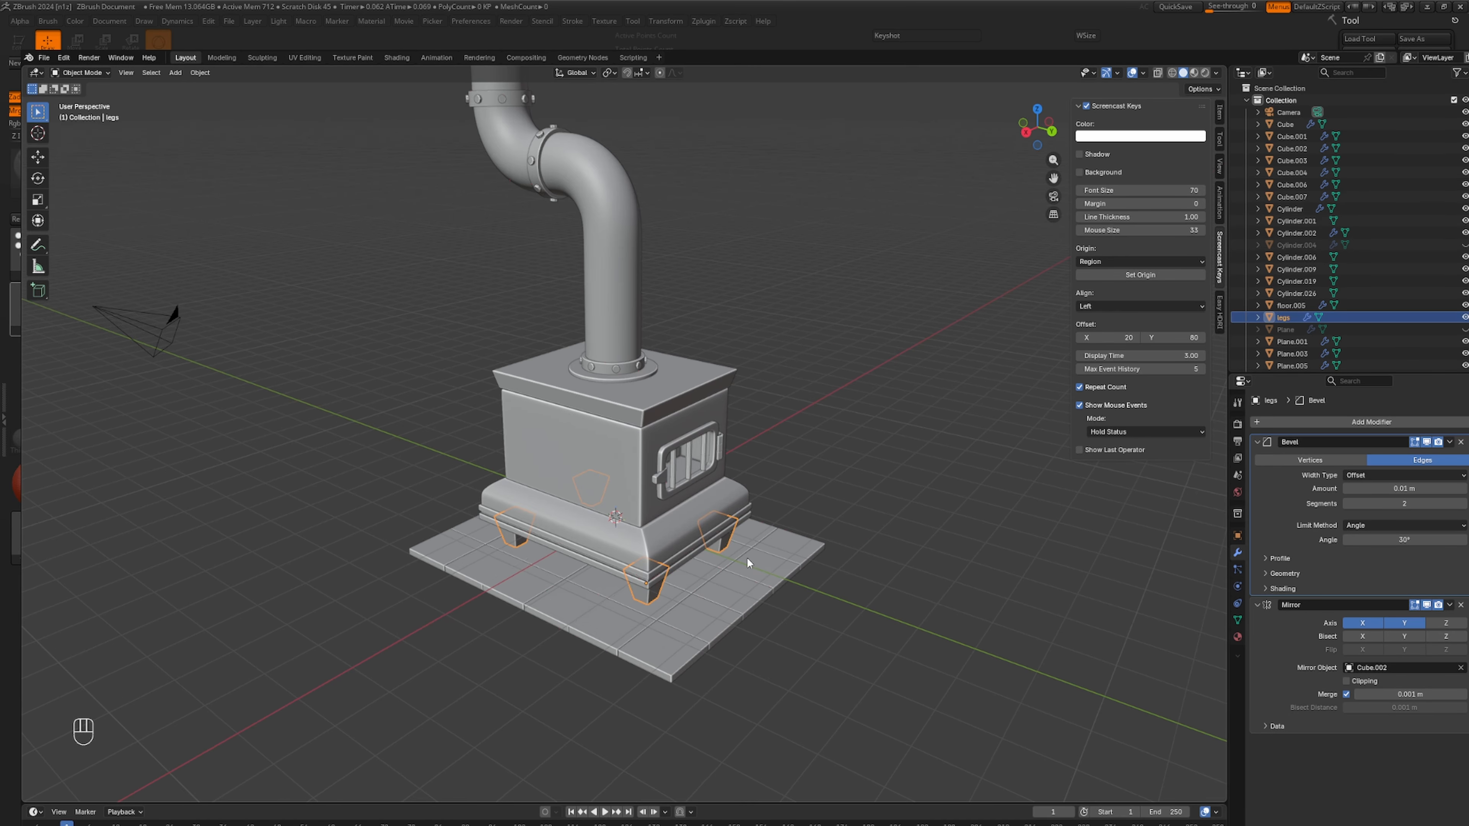
pyautogui.moveTo(747, 557); pyautogui.dragTo(635, 538, button='middle')
pyautogui.click(636, 538)
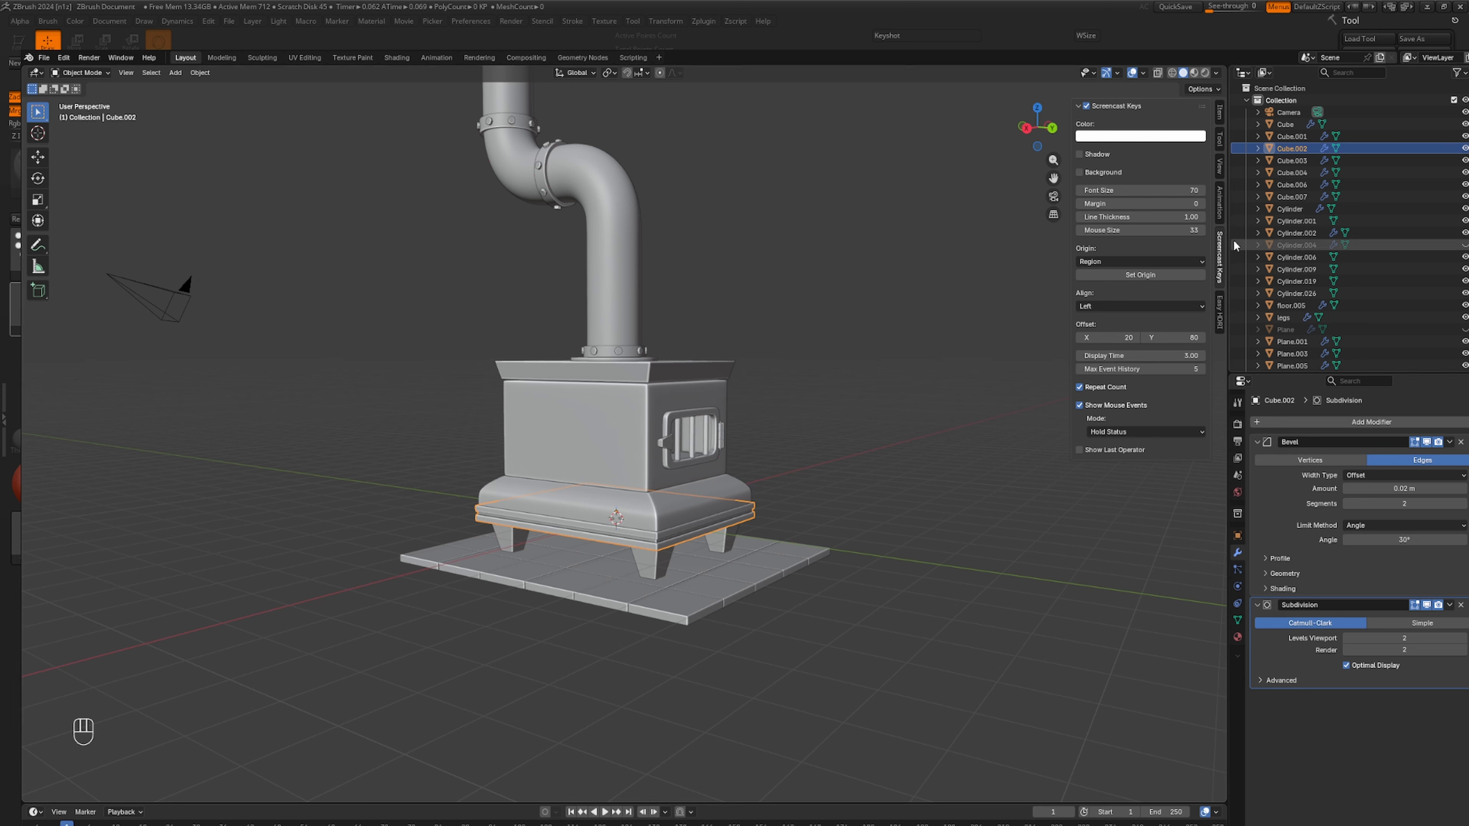
pyautogui.doubleClick(1289, 149)
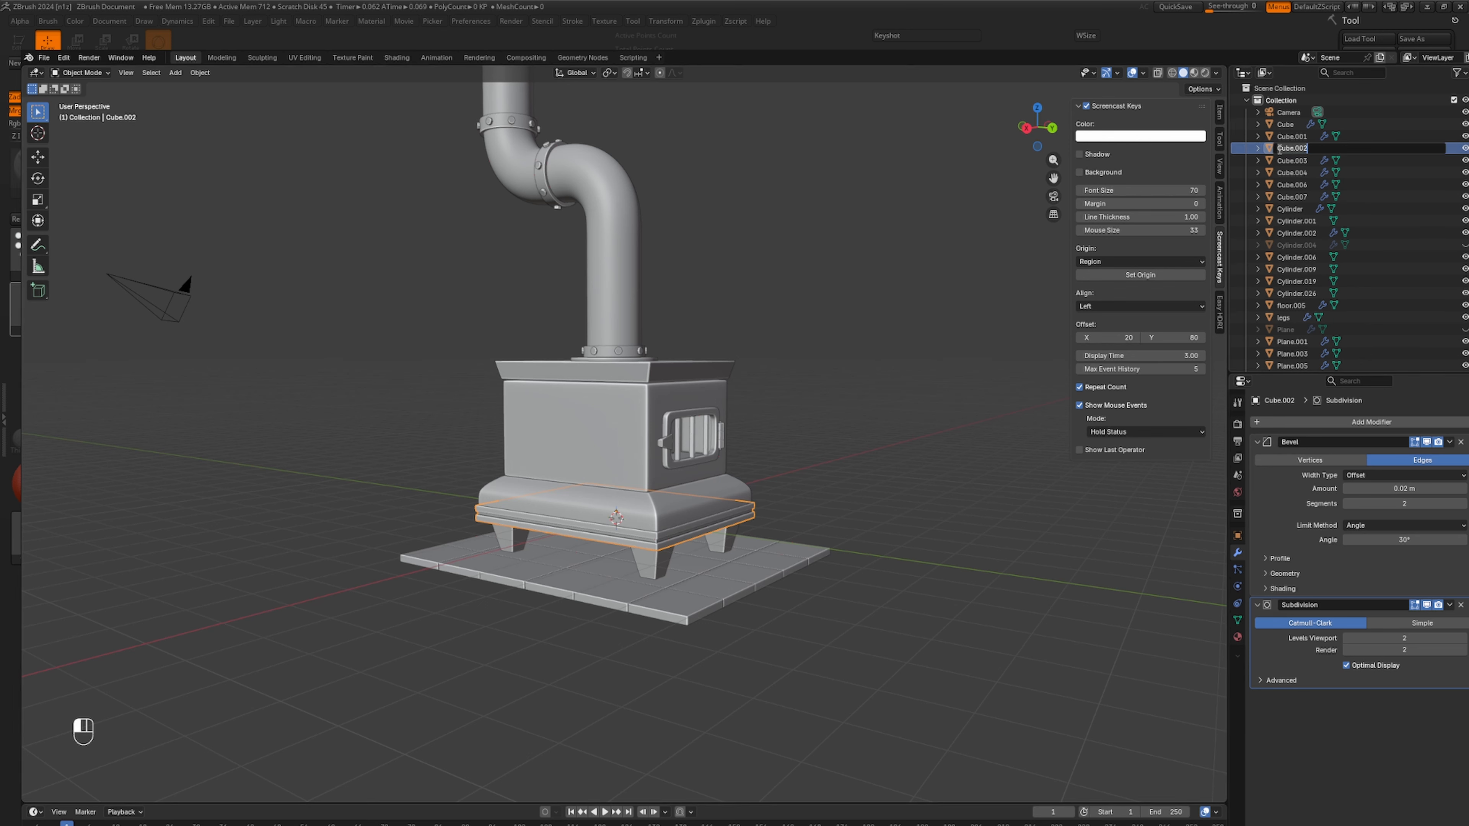
pyautogui.write('base')
pyautogui.press('Return')
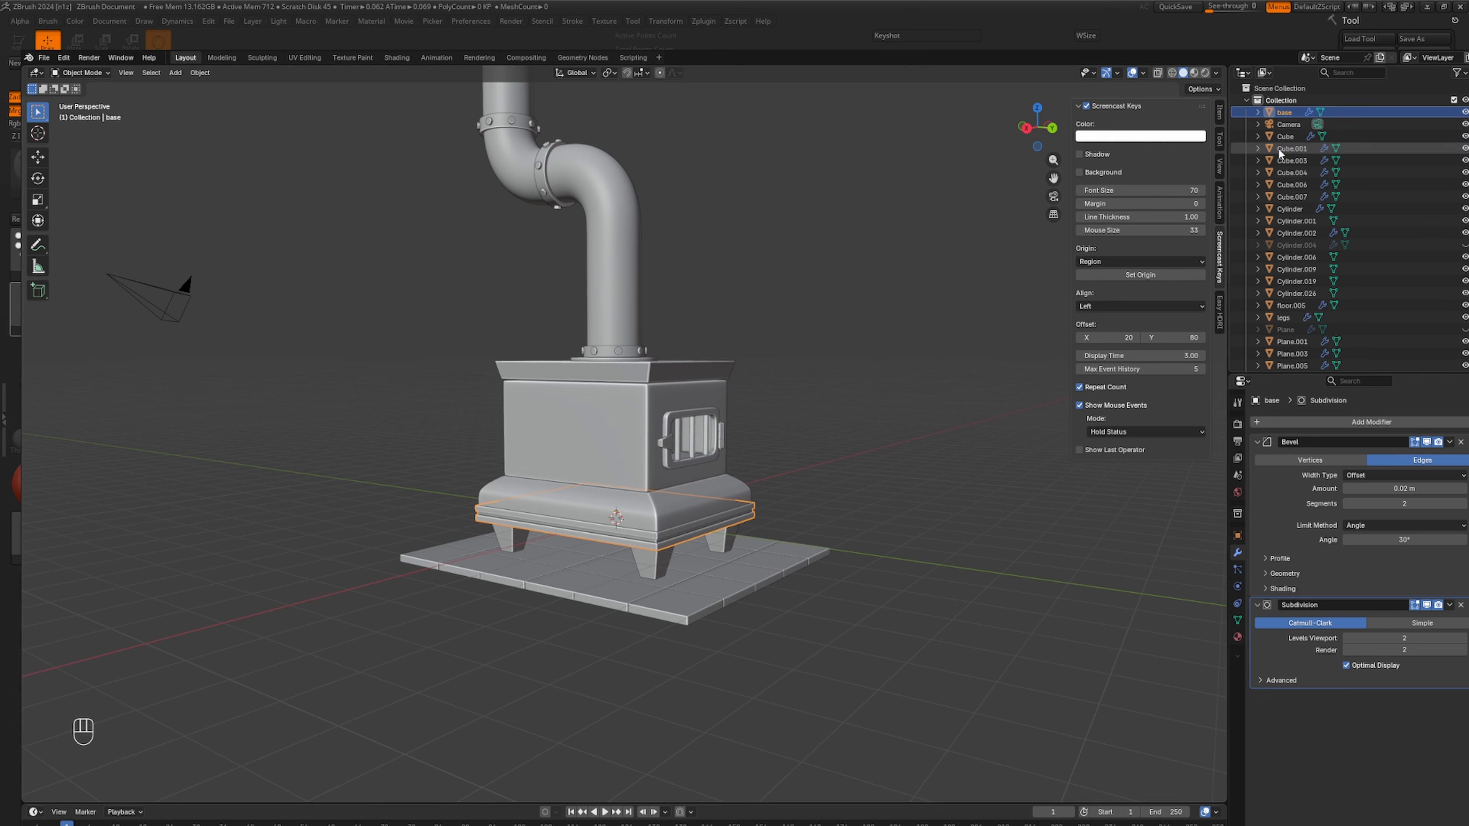
# Select the stove's main box behind the door and rename the object as middle_part.
pyautogui.click(622, 422)
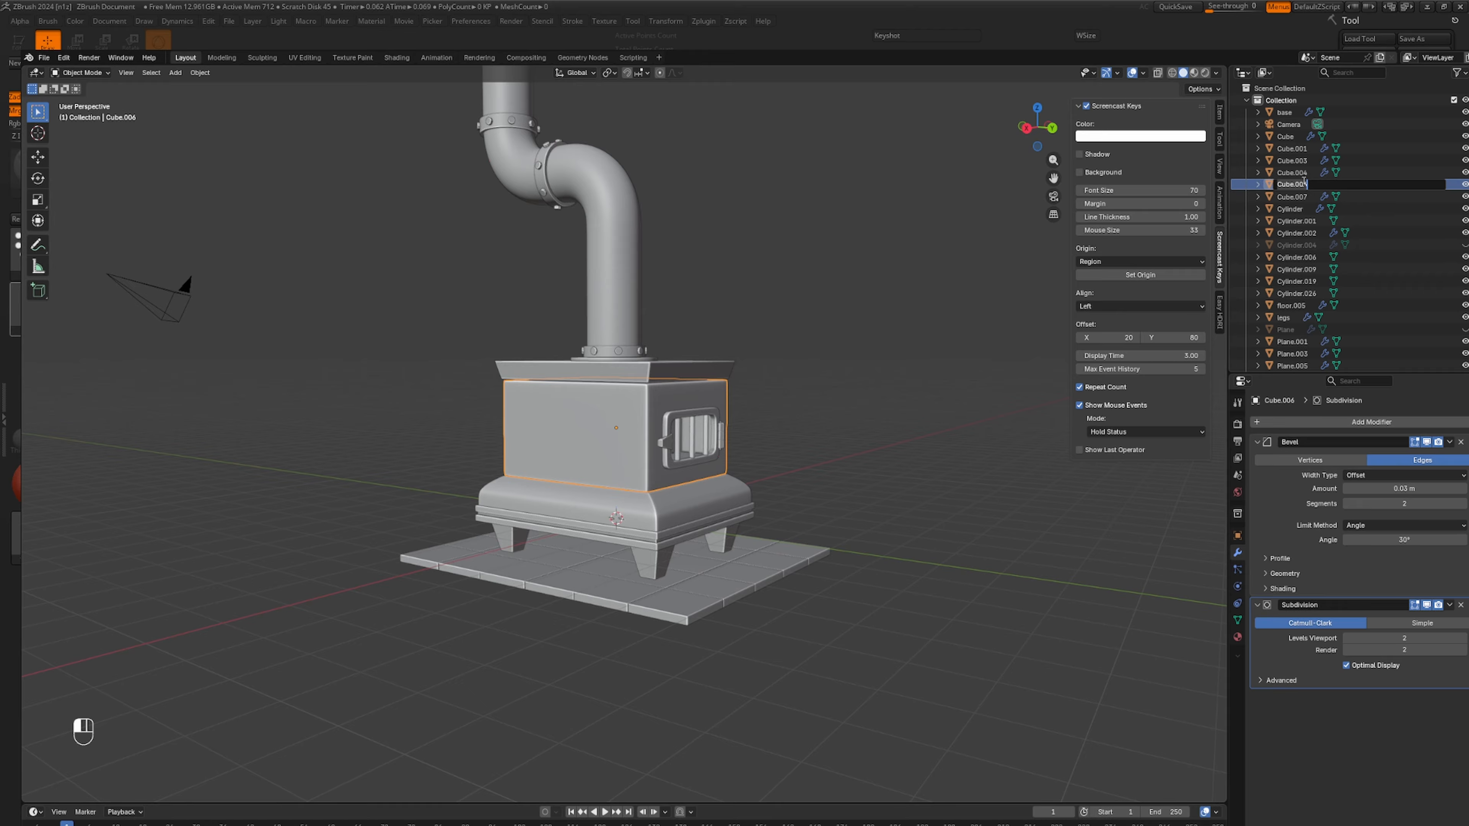
pyautogui.write('middle_r')
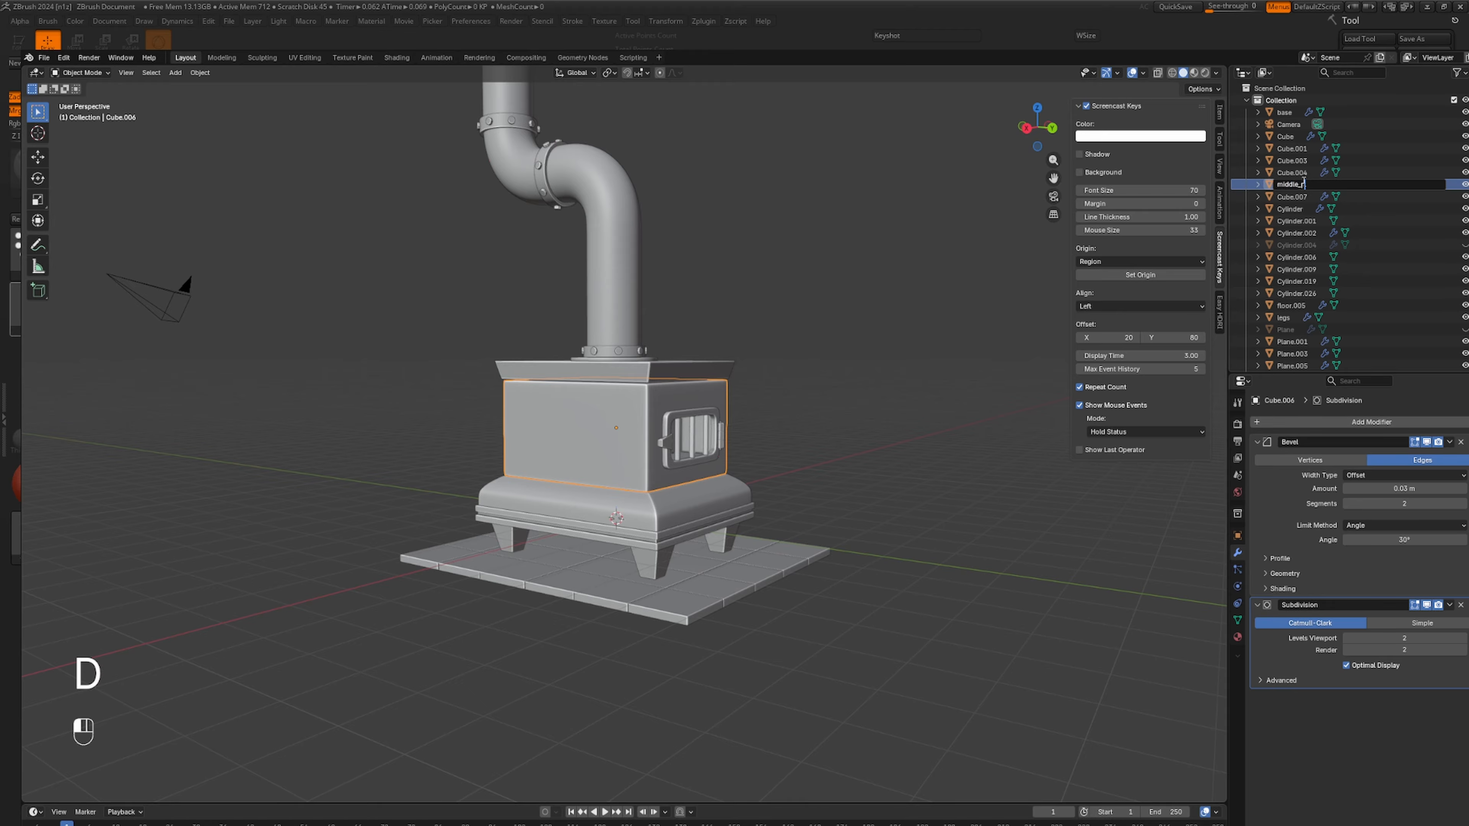
pyautogui.write('art')
pyautogui.press('Return')
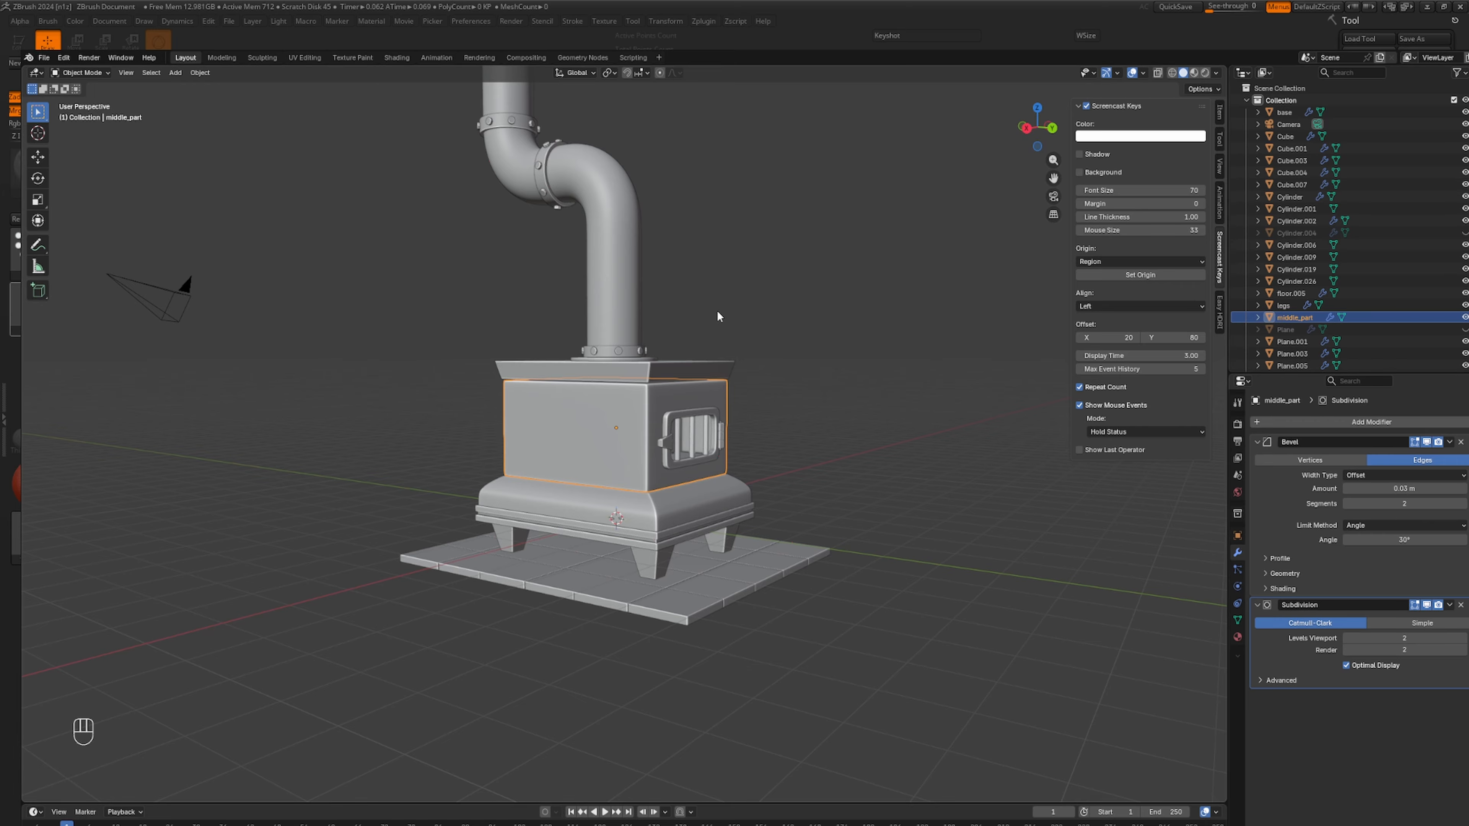
# Select the slanted slab capping the stove box and rename the object as top.
pyautogui.click(695, 366)
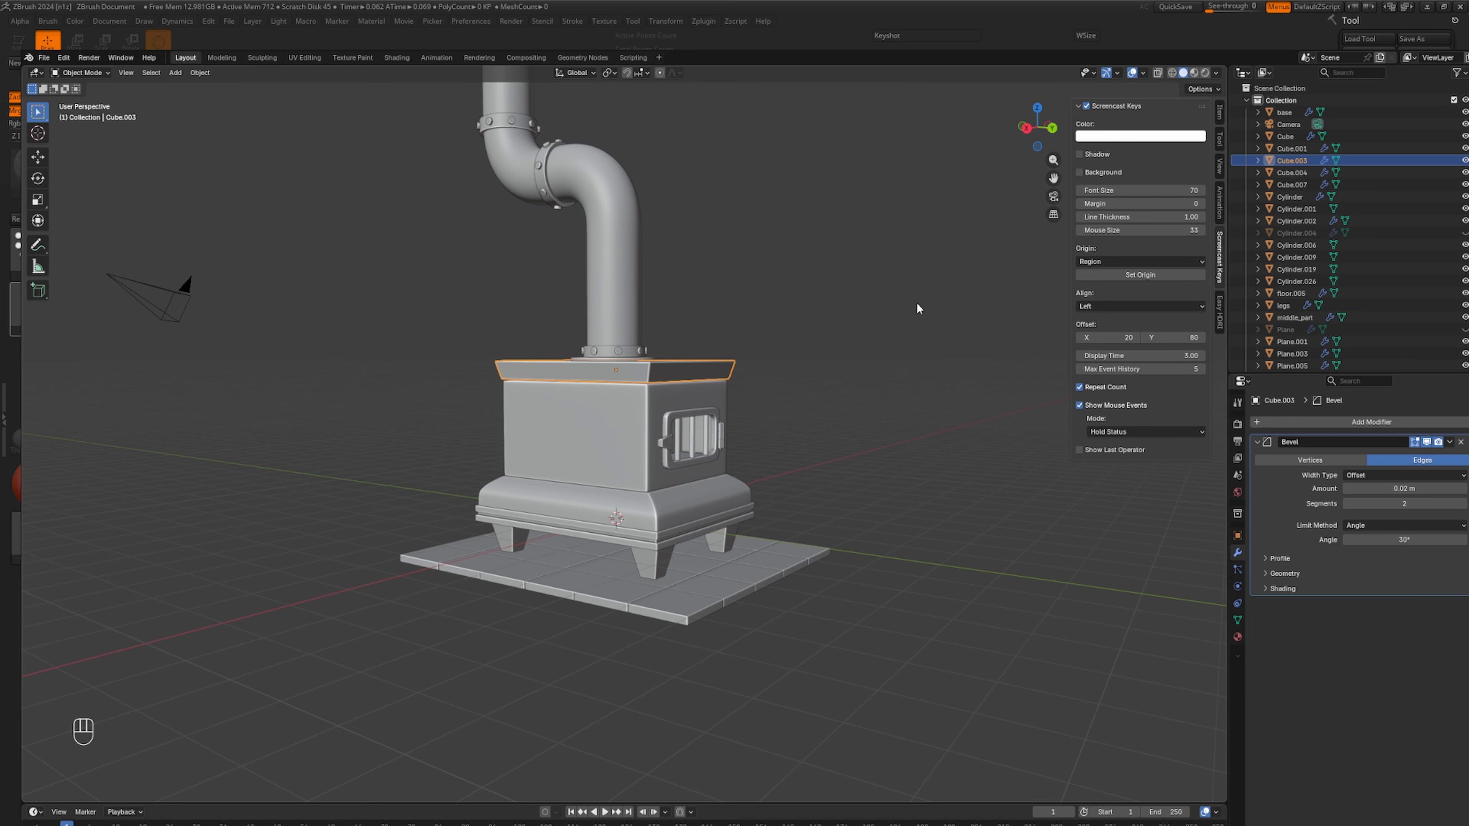
pyautogui.doubleClick(1280, 161)
pyautogui.write('top')
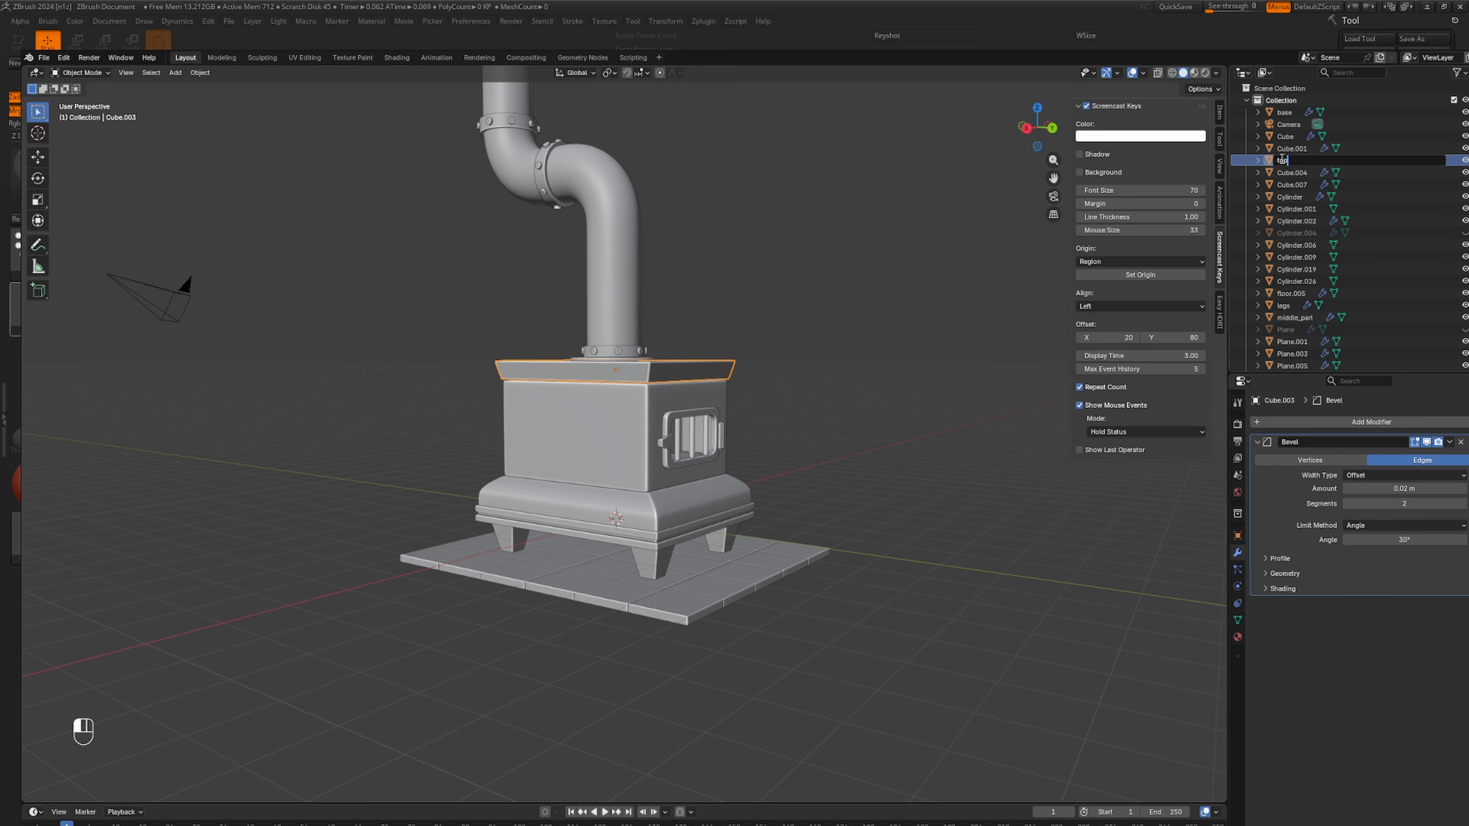
pyautogui.press('Return')
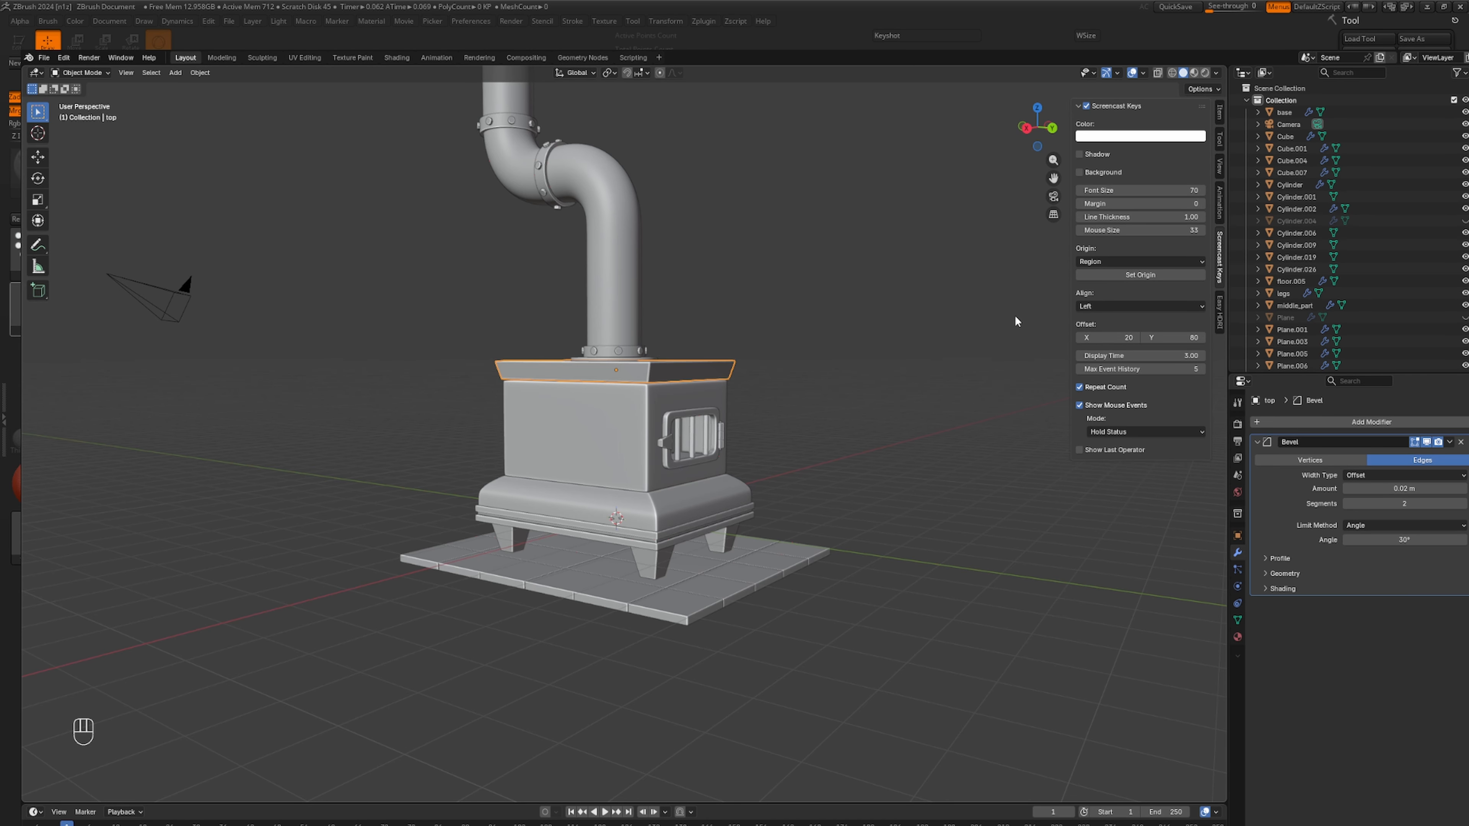
# Hide the viewport overlays and inspect the whole stove, the chimney pipe and the pipe's lower collar.
pyautogui.scroll(-4, 991, 412)
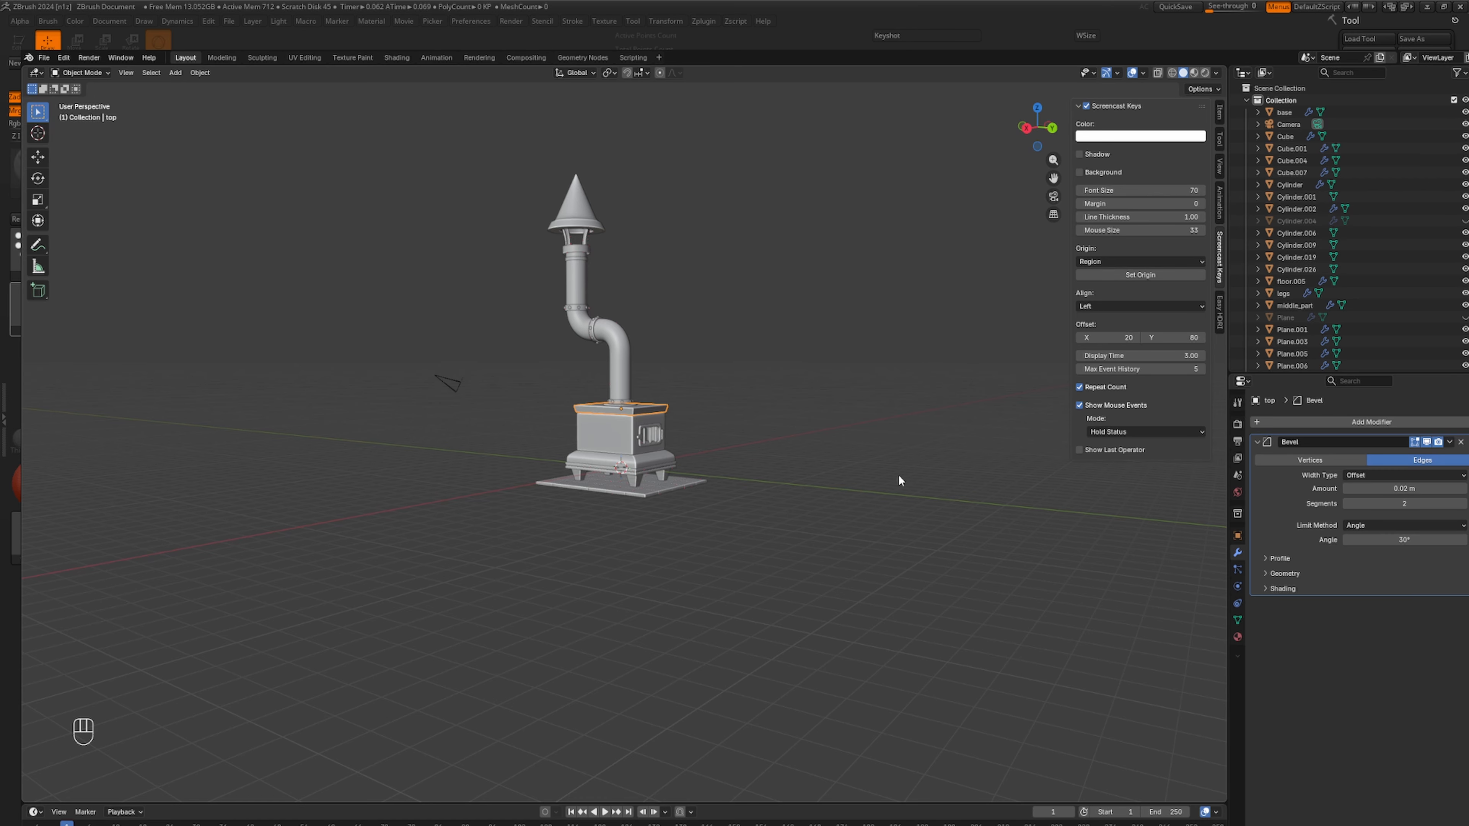
pyautogui.click(1132, 73)
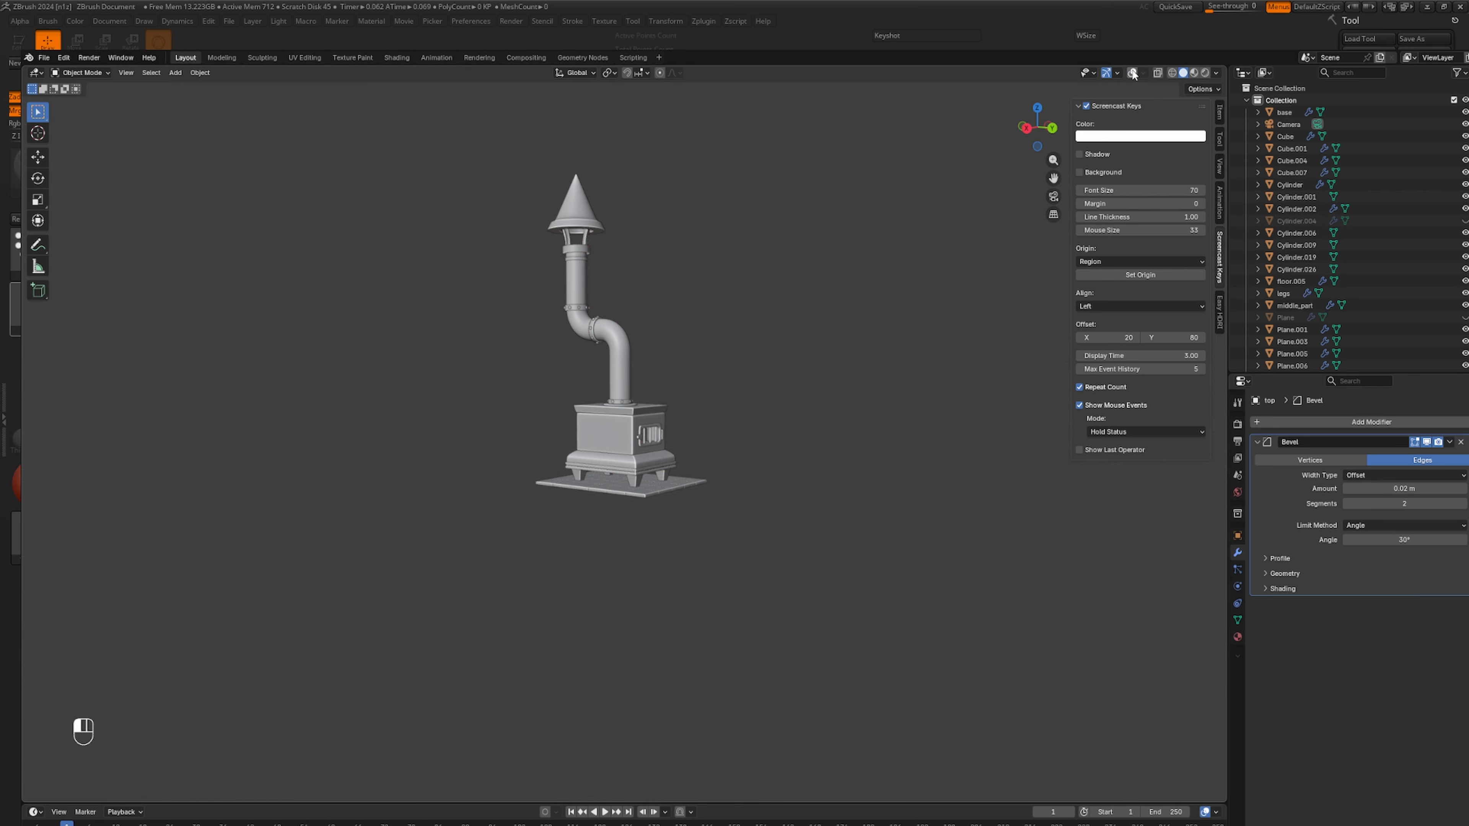
pyautogui.scroll(3, 810, 496)
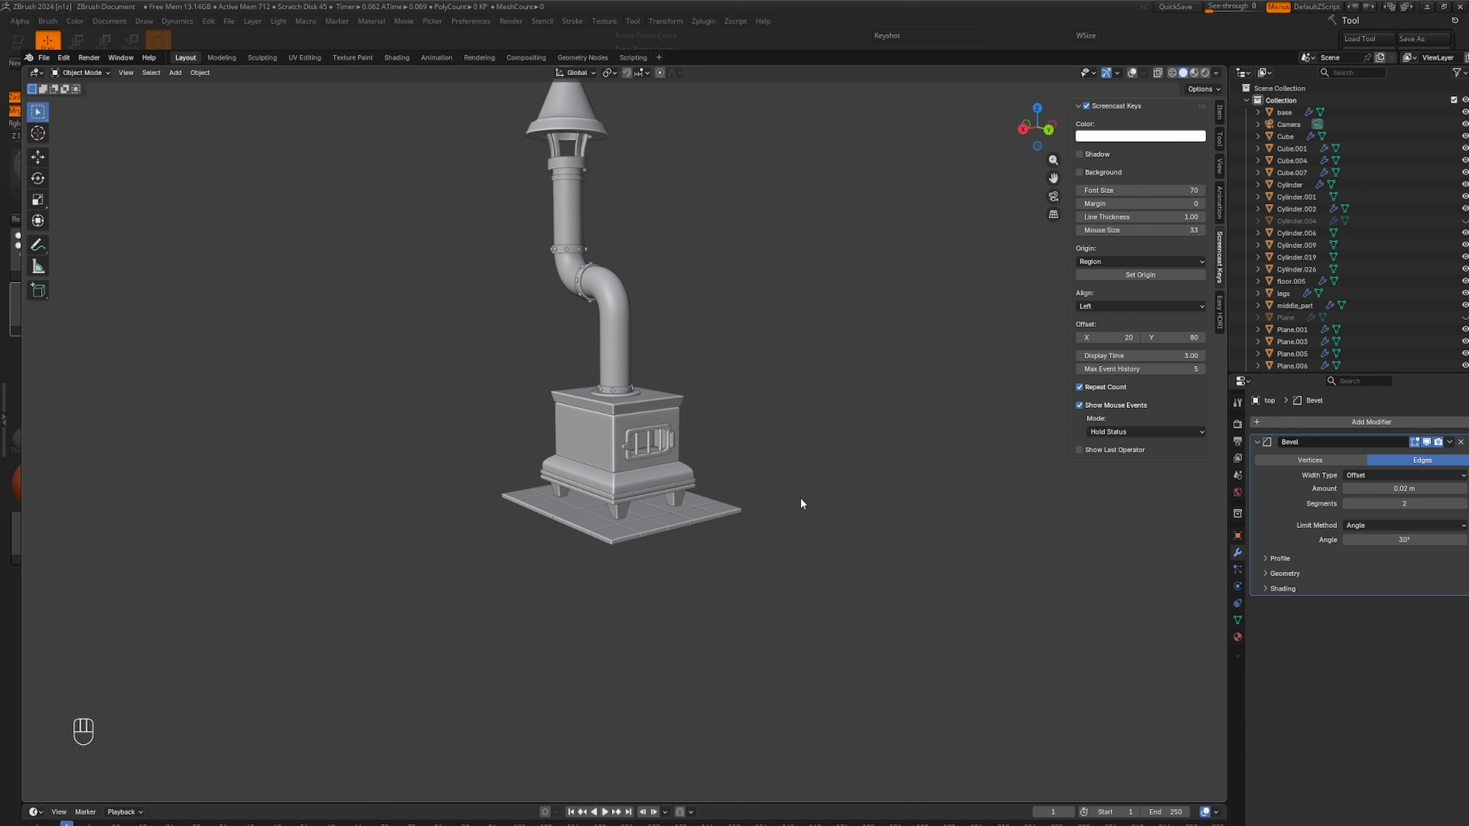
pyautogui.keyDown('alt'); pyautogui.moveTo(773, 558); pyautogui.dragTo(905, 461, button='middle'); pyautogui.keyUp('alt')
pyautogui.scroll(5, 781, 636)
pyautogui.scroll(6, 783, 637)
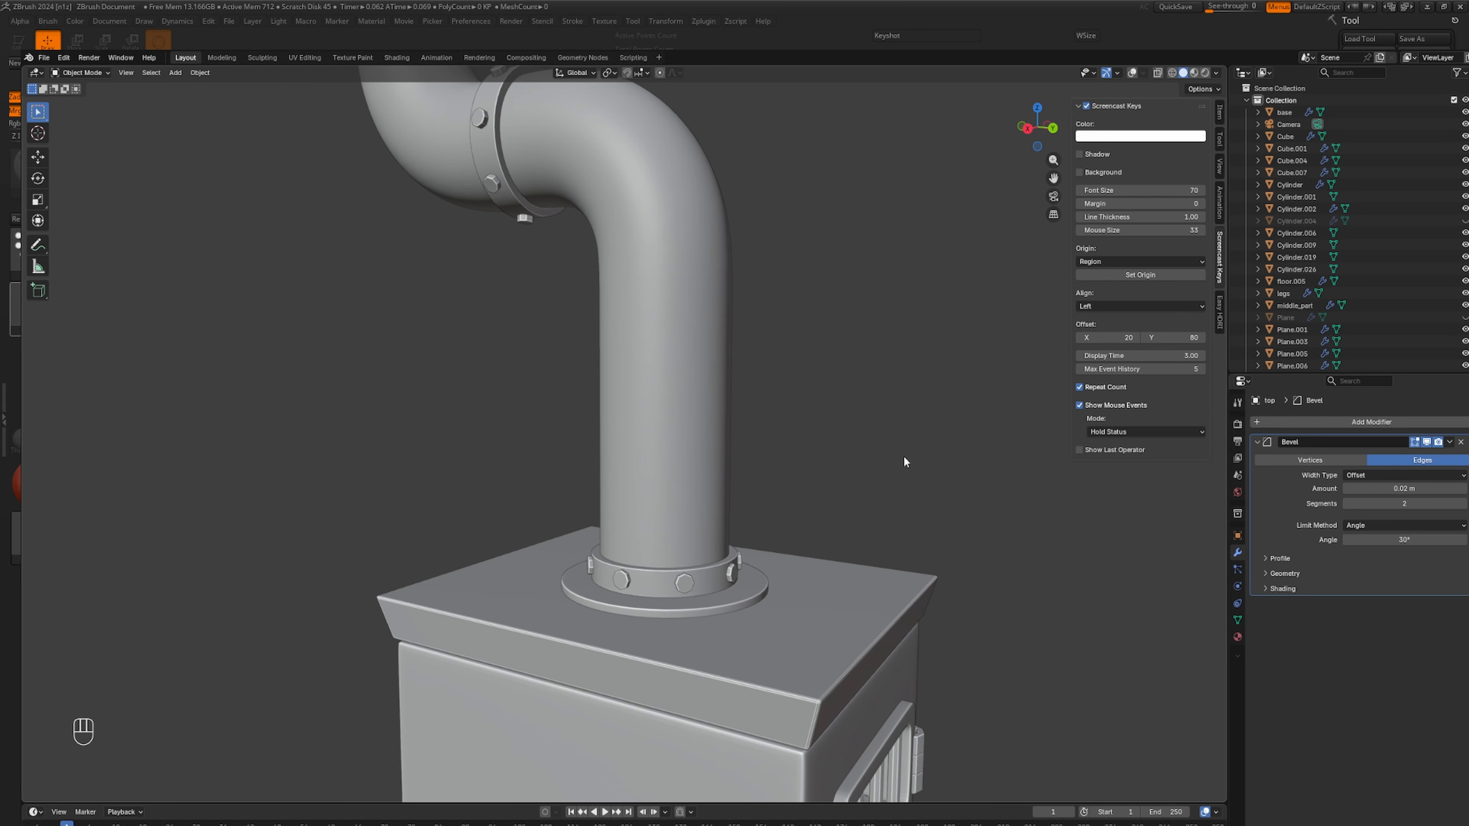
pyautogui.scroll(2, 820, 566)
# Show the viewport overlays again and join the bolts around the lowest pipe collar with the collar, keeping the collar active.
pyautogui.click(720, 655)
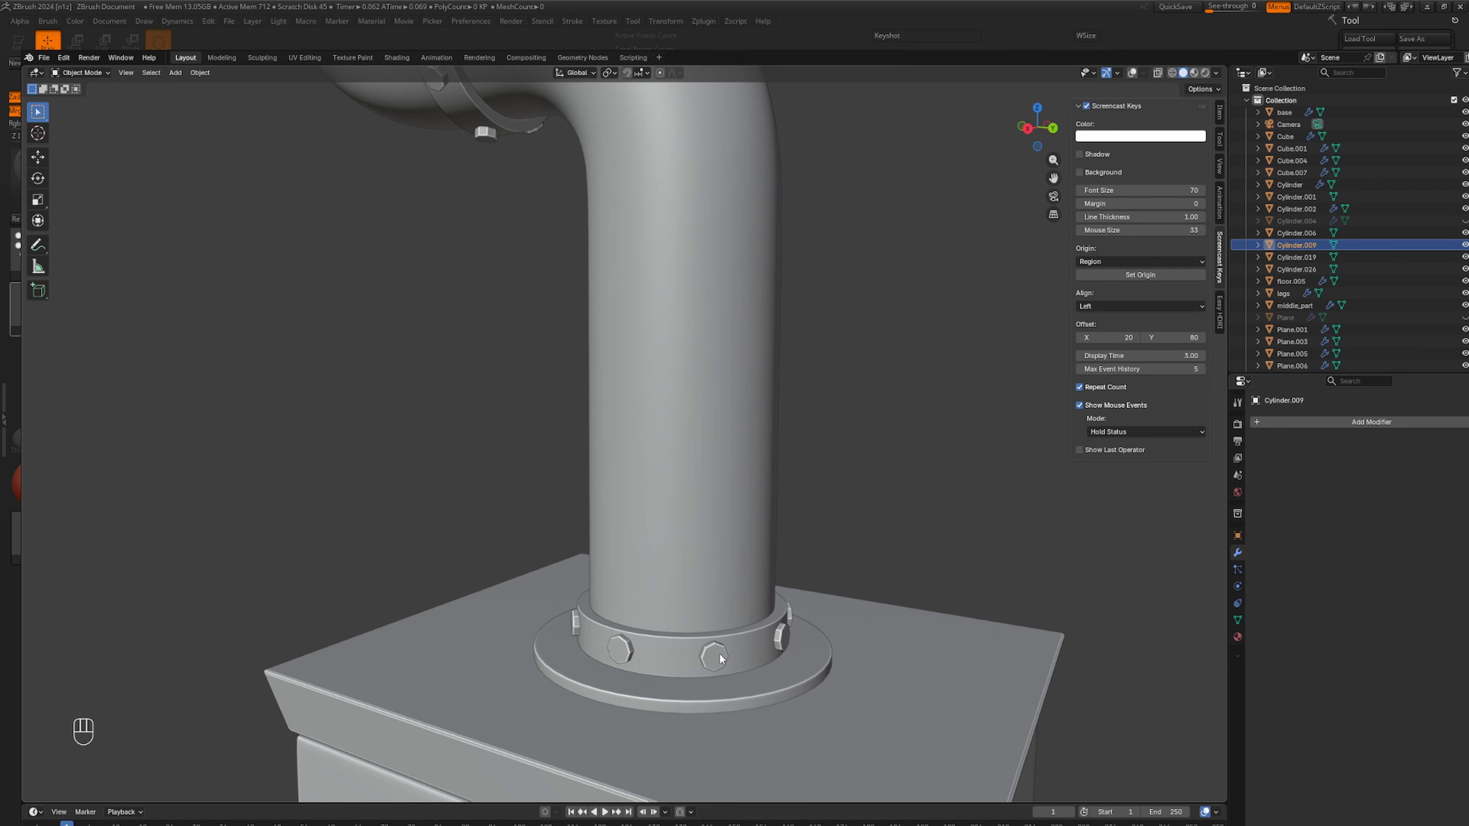
pyautogui.click(1133, 74)
pyautogui.scroll(-4, 723, 509)
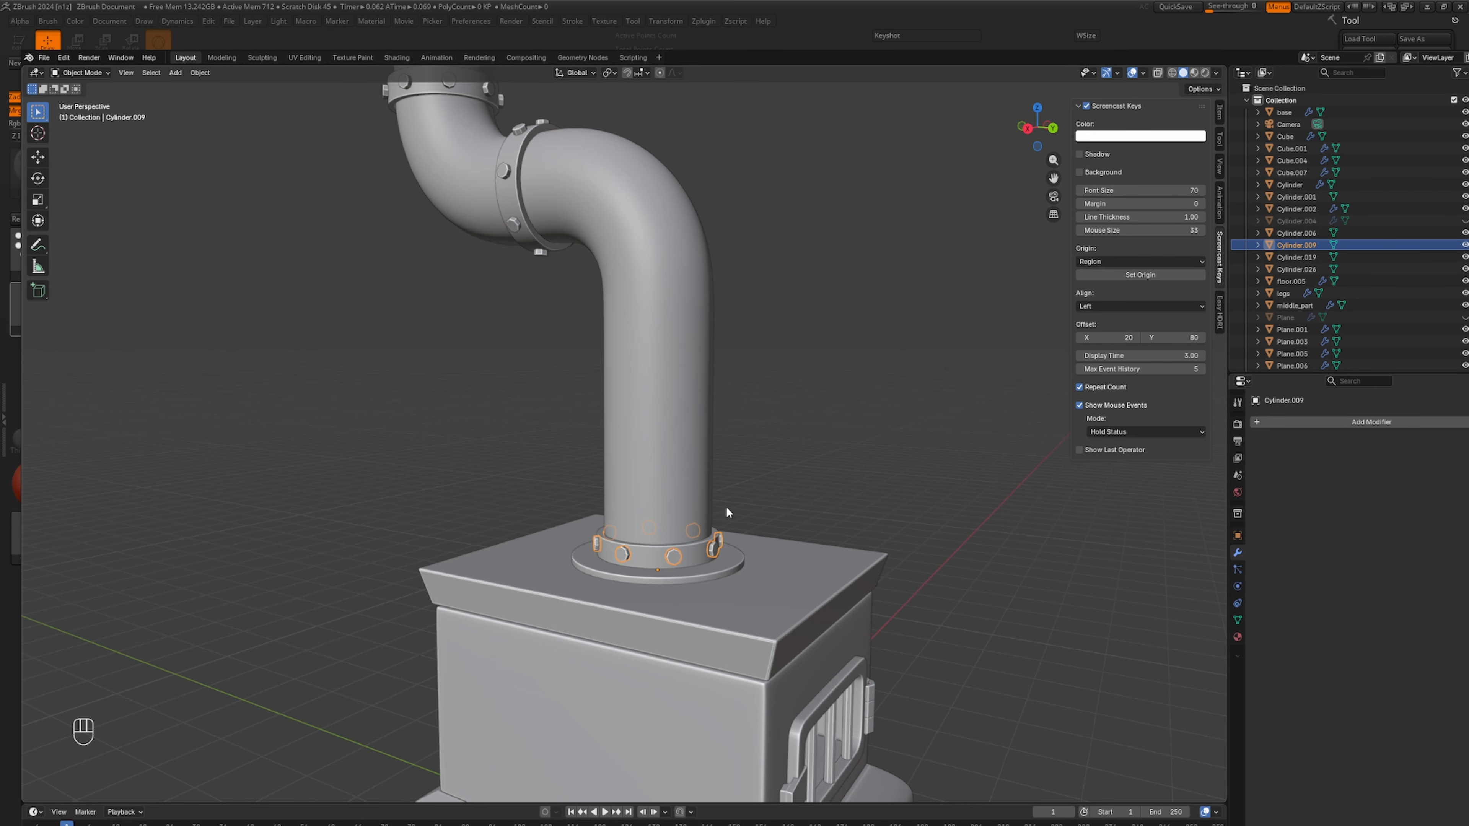
pyautogui.scroll(2, 691, 570)
pyautogui.keyDown('shift'); pyautogui.click(703, 583); pyautogui.keyUp('shift')
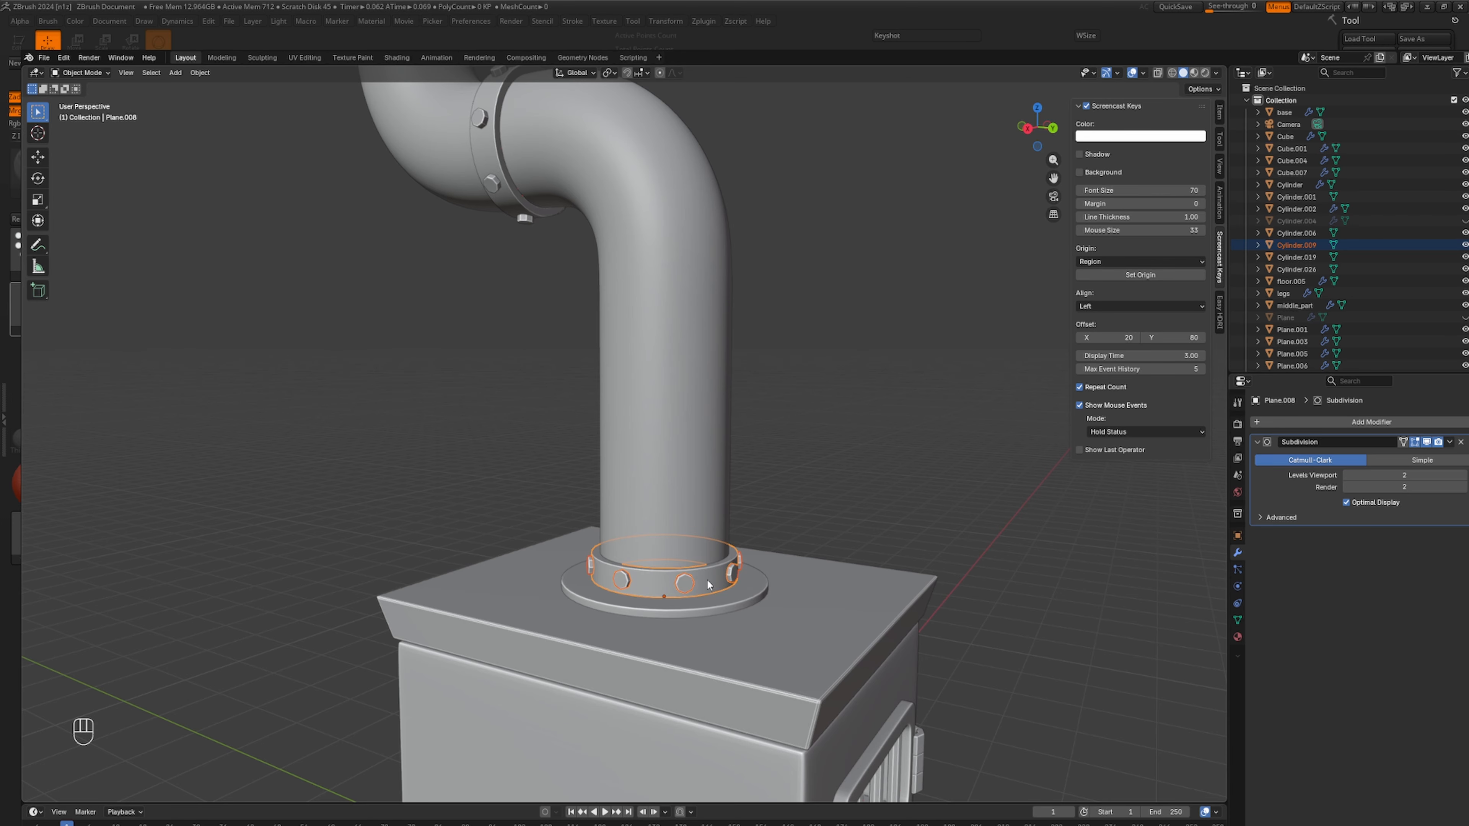
pyautogui.hotkey('ctrl', 'j')
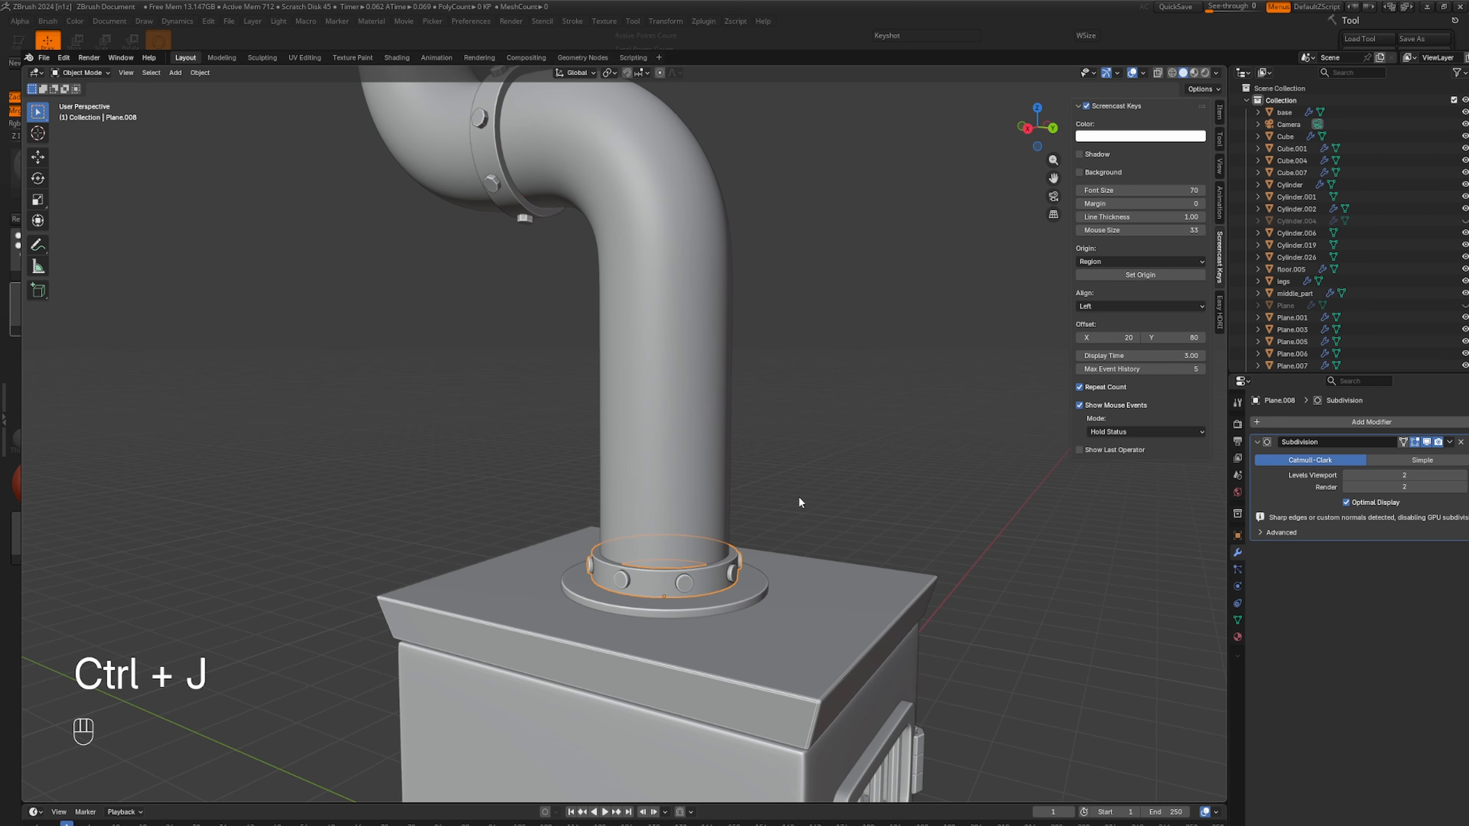
pyautogui.moveTo(799, 498); pyautogui.dragTo(864, 515, button='middle')
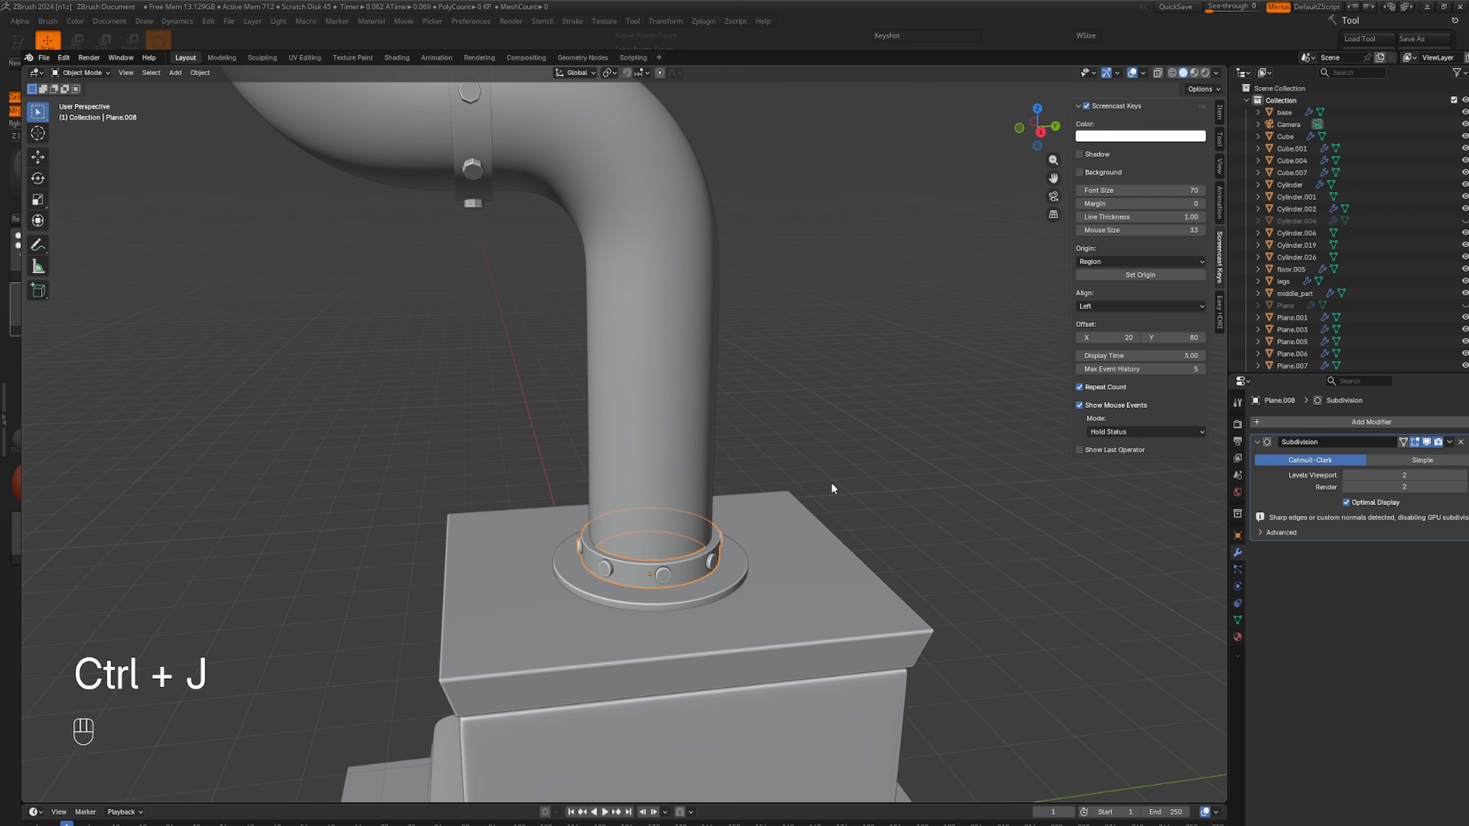
pyautogui.keyDown('shift'); pyautogui.moveTo(822, 415); pyautogui.dragTo(845, 455, button='middle'); pyautogui.keyUp('shift')
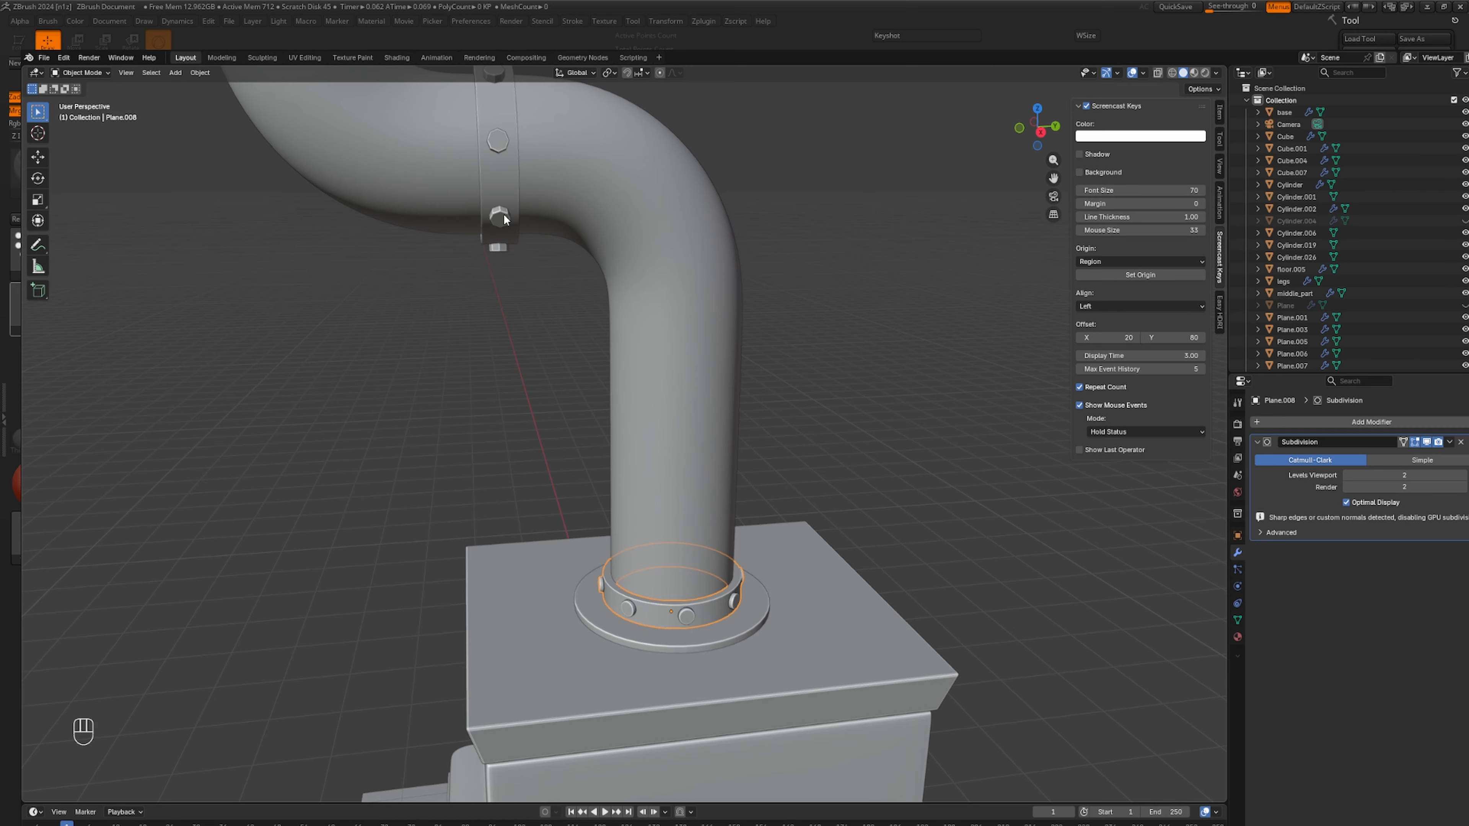
# Try removing the Subdivision modifier from the collar at the pipe's base, check its mesh, and undo the removal.
pyautogui.click(1460, 443)
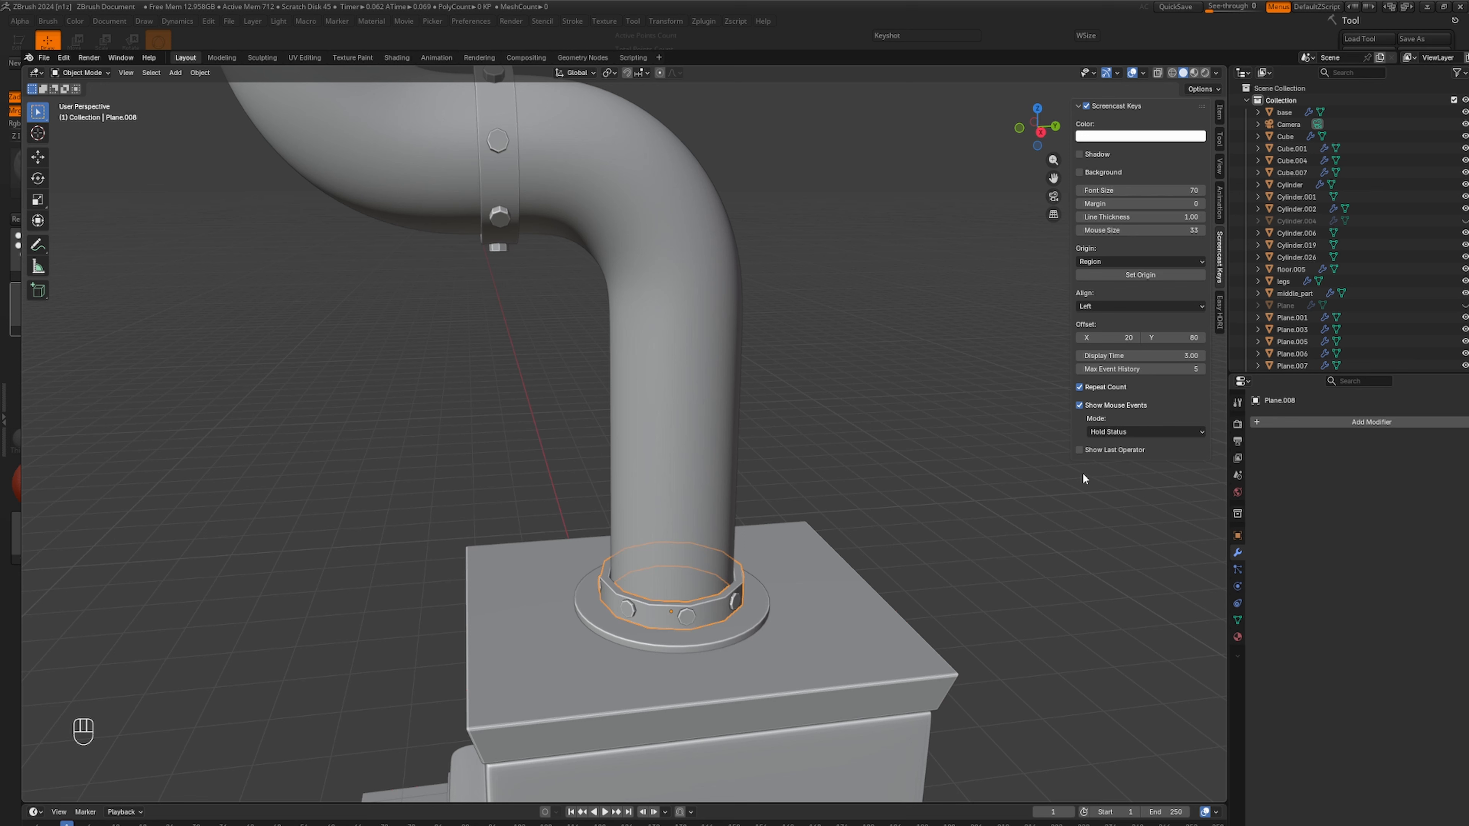
pyautogui.press('Tab')
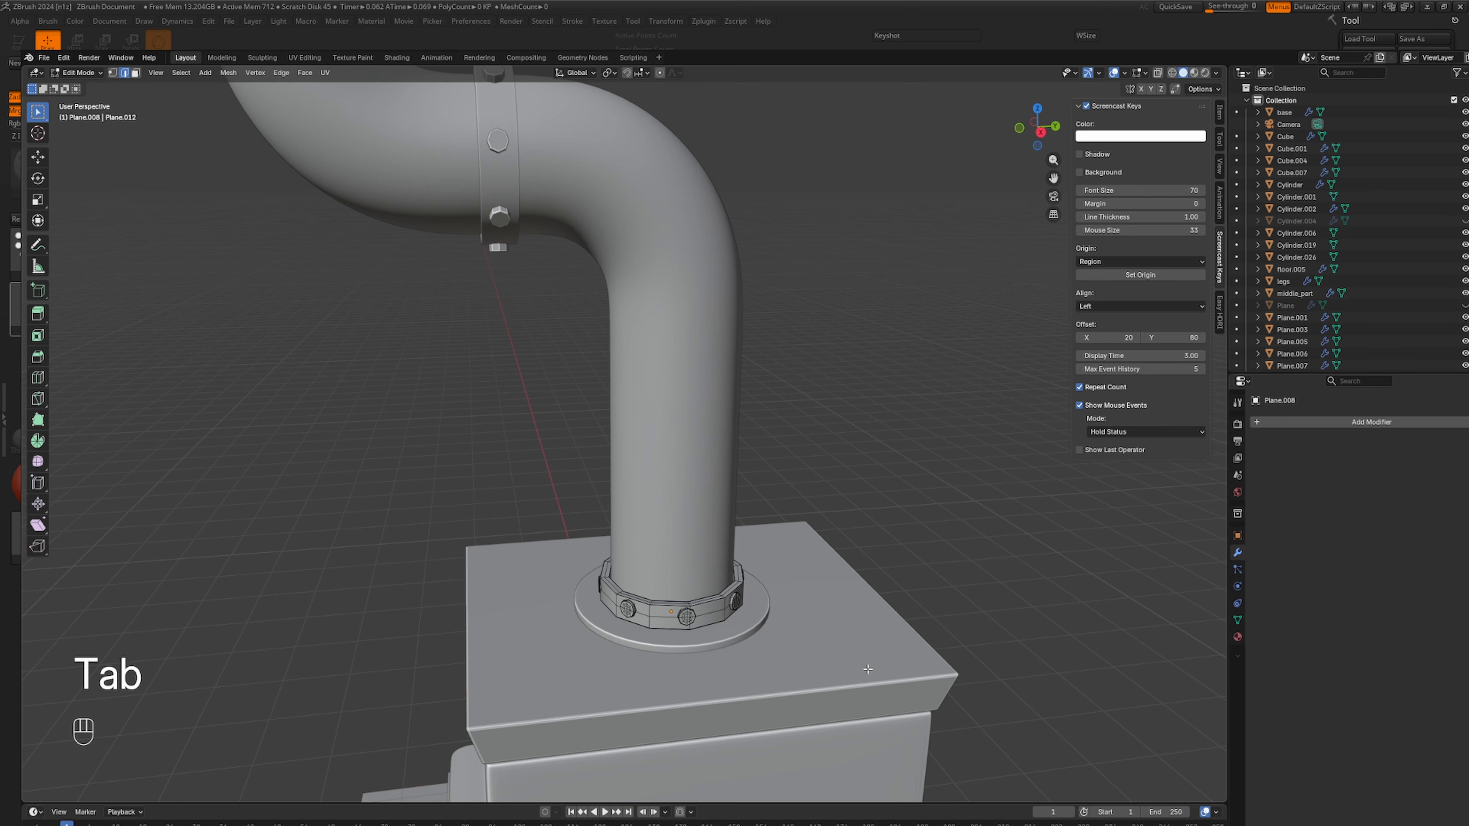
pyautogui.press('Tab')
pyautogui.hotkey('ctrl', 'z')
pyautogui.hotkey('ctrl', 'z')
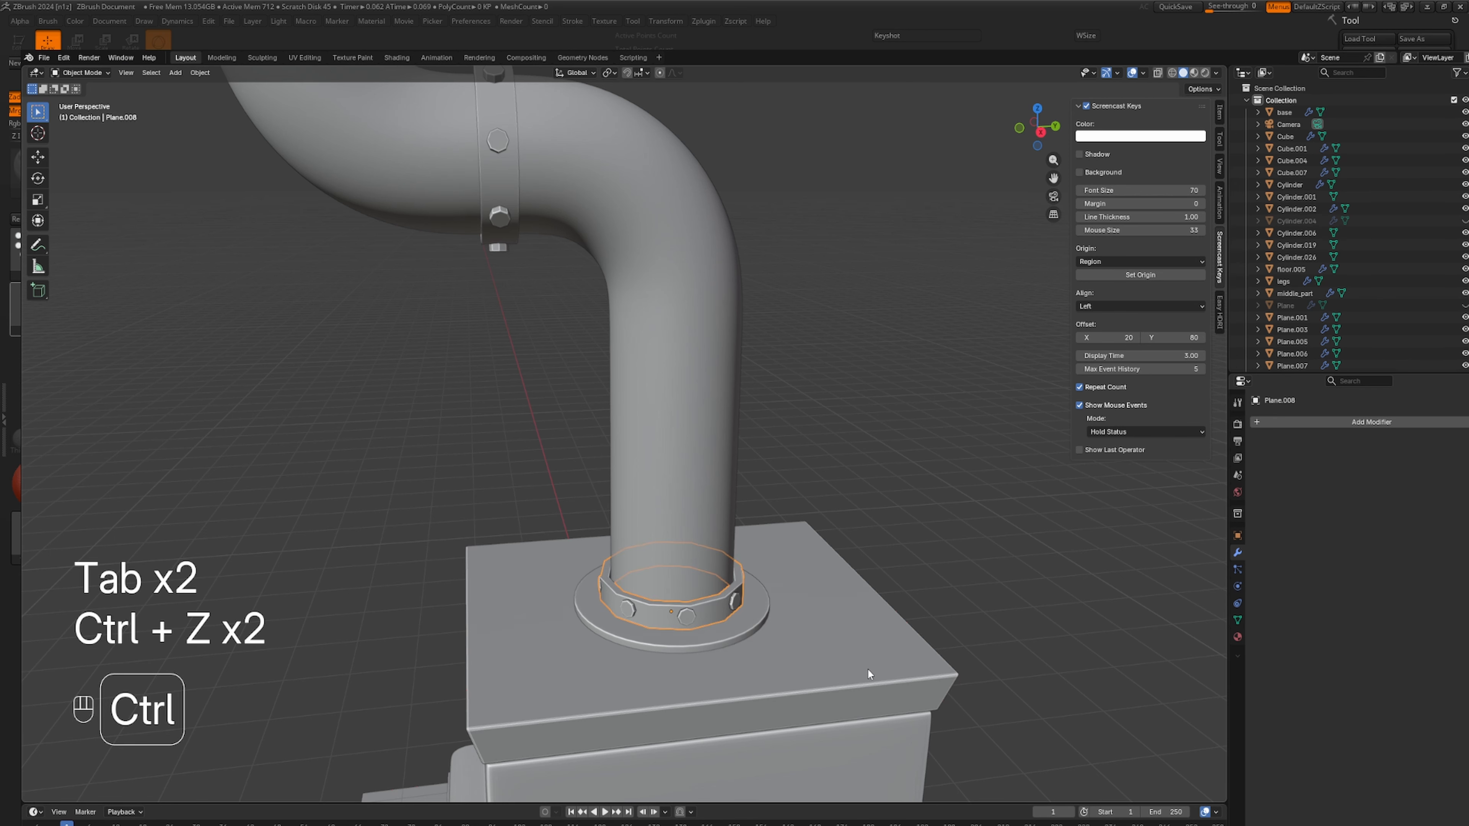
pyautogui.hotkey('ctrl', 'z')
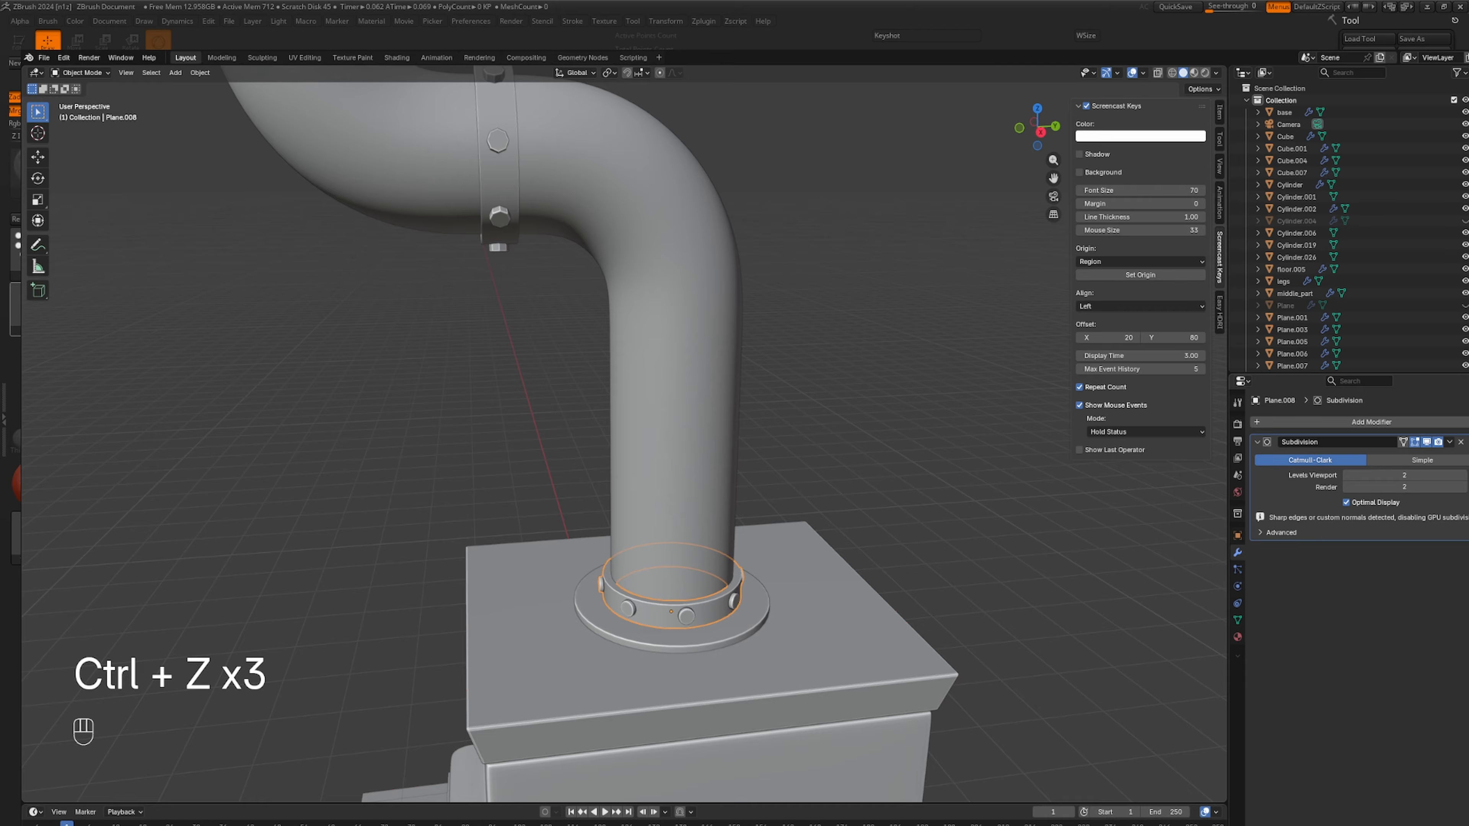
# Try applying the Subdivision modifier on the base collar and examine the resulting mesh in Edit Mode.
pyautogui.click(1449, 442)
pyautogui.click(1405, 457)
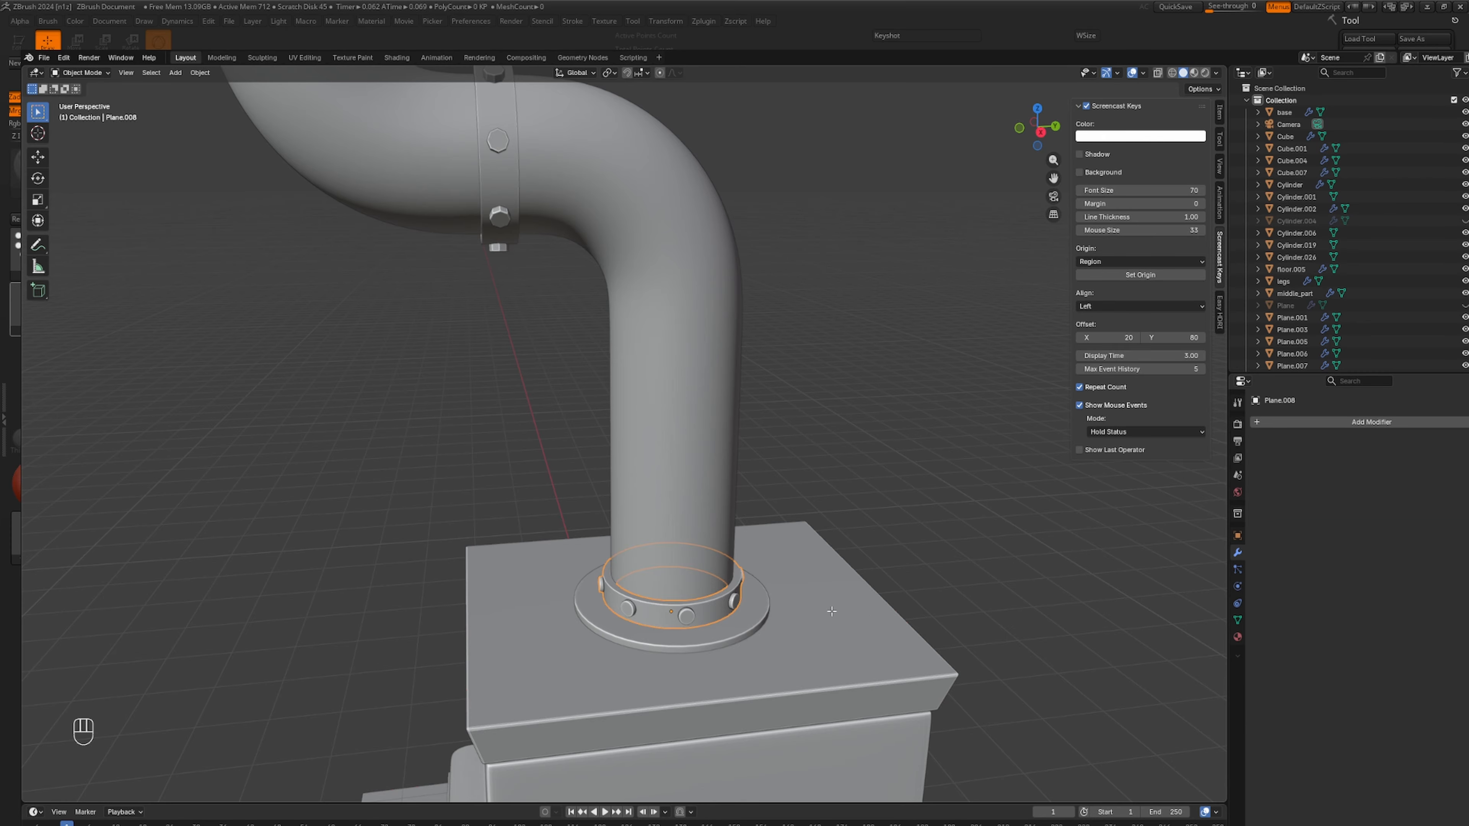
pyautogui.press('Tab')
pyautogui.scroll(3, 831, 611)
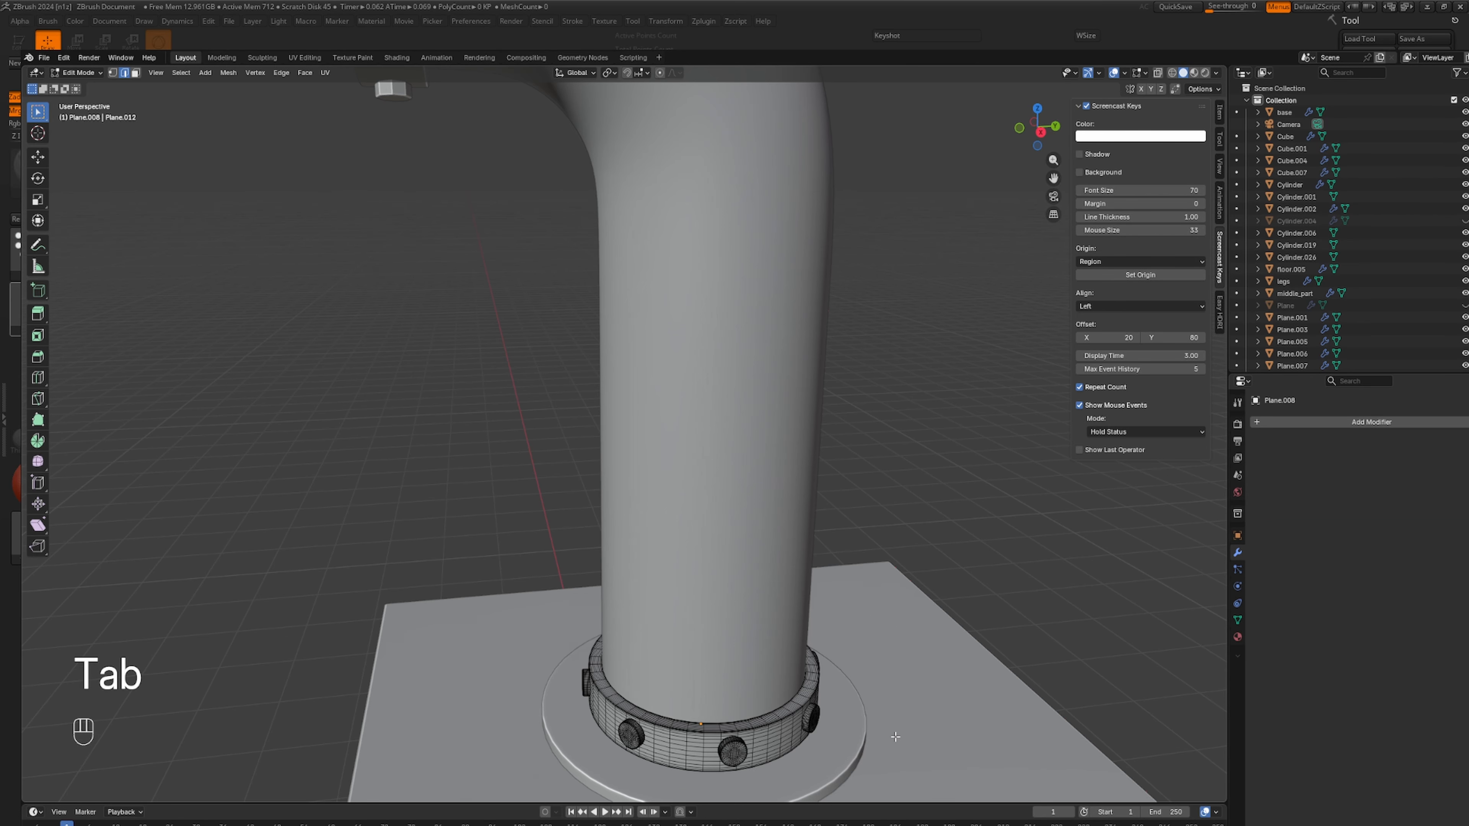
pyautogui.keyDown('shift'); pyautogui.moveTo(895, 737); pyautogui.dragTo(713, 585, button='middle'); pyautogui.keyUp('shift')
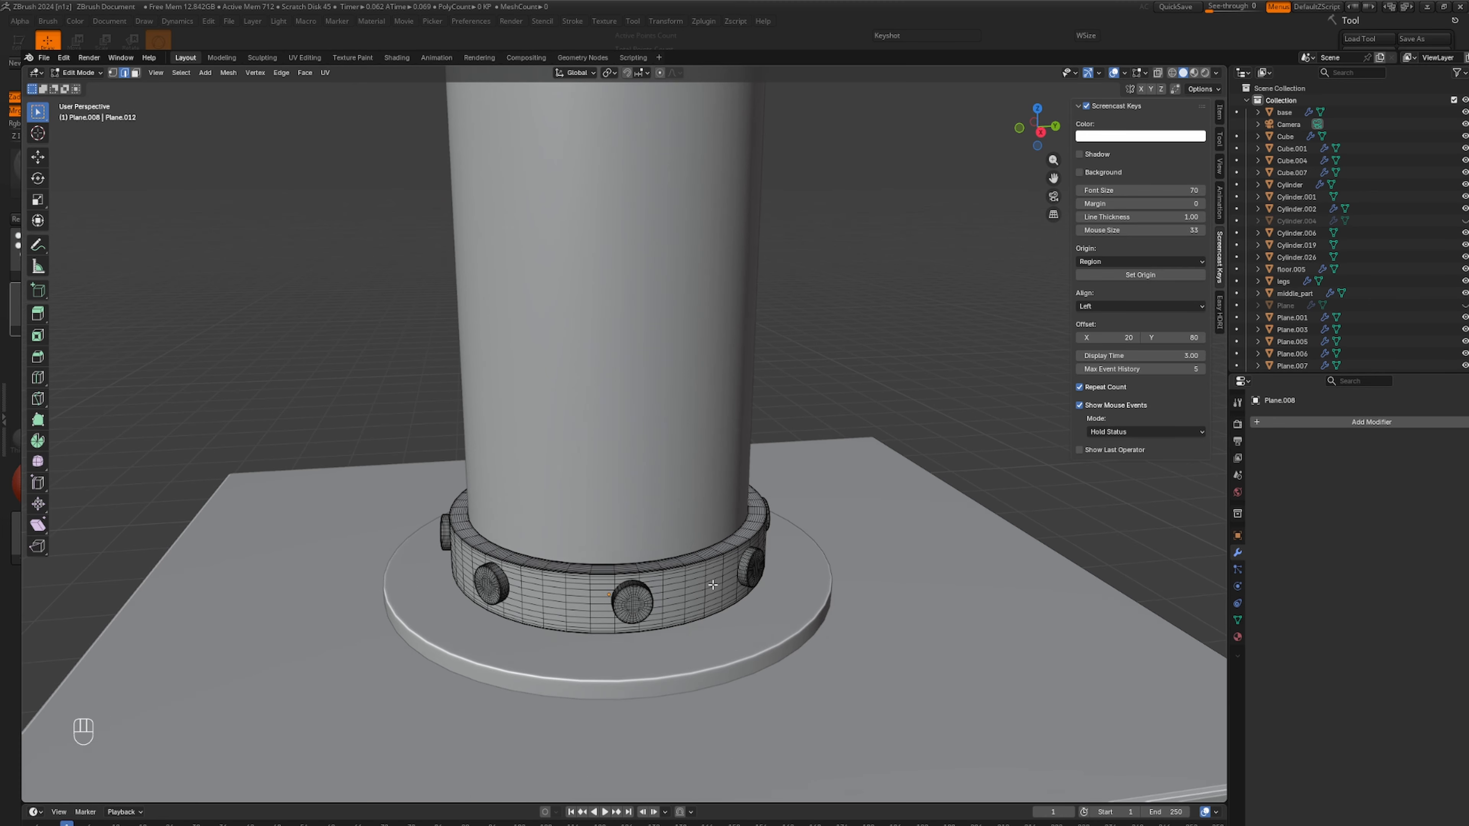
# Undo the applied Subdivision modifier and the join of the base collar with its bolts.
pyautogui.hotkey('ctrl', 'z')
pyautogui.hotkey('ctrl', 'z')
pyautogui.hotkey('ctrl', 'z')
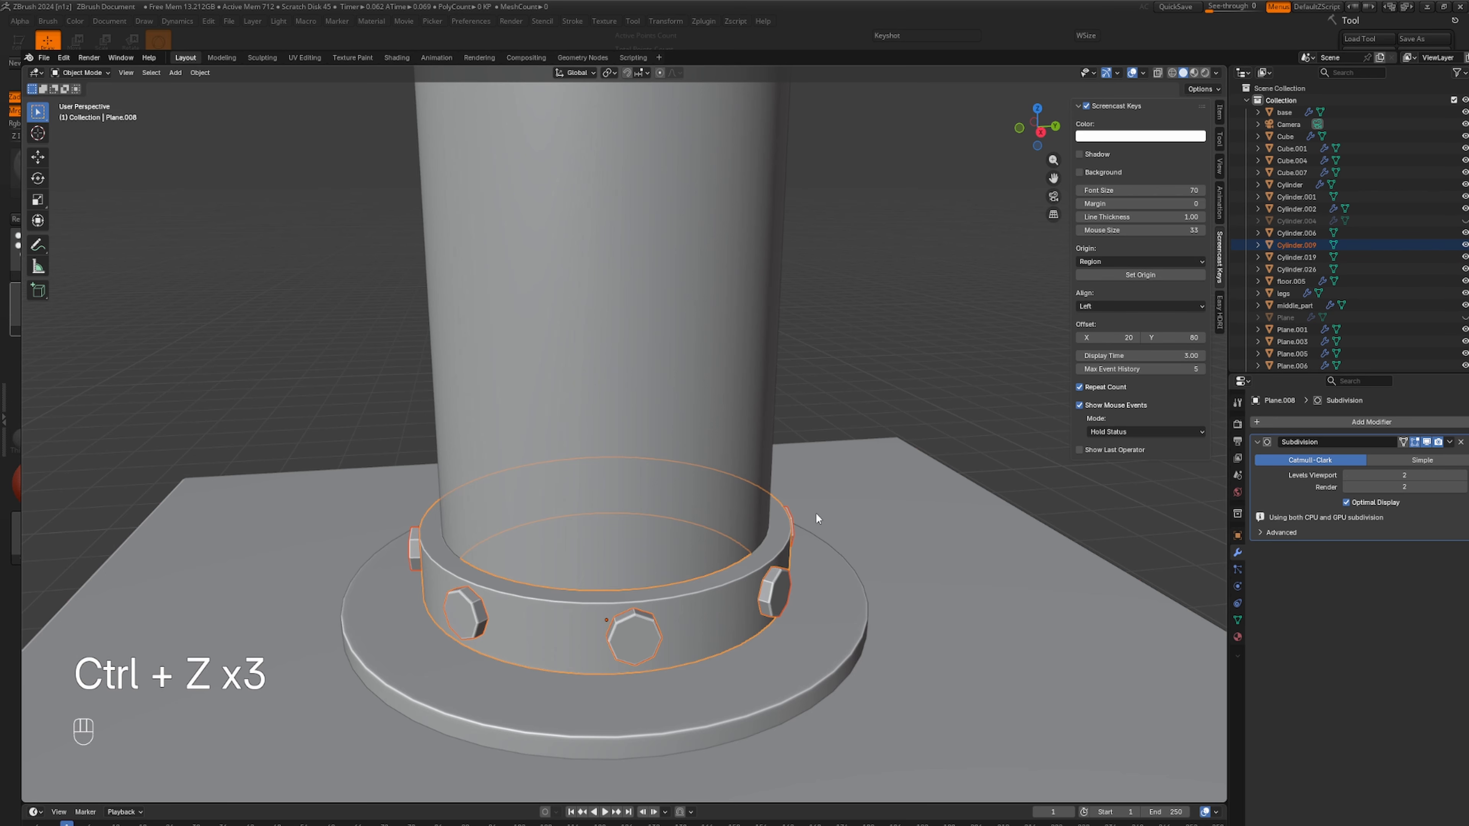
pyautogui.scroll(-2, 750, 615)
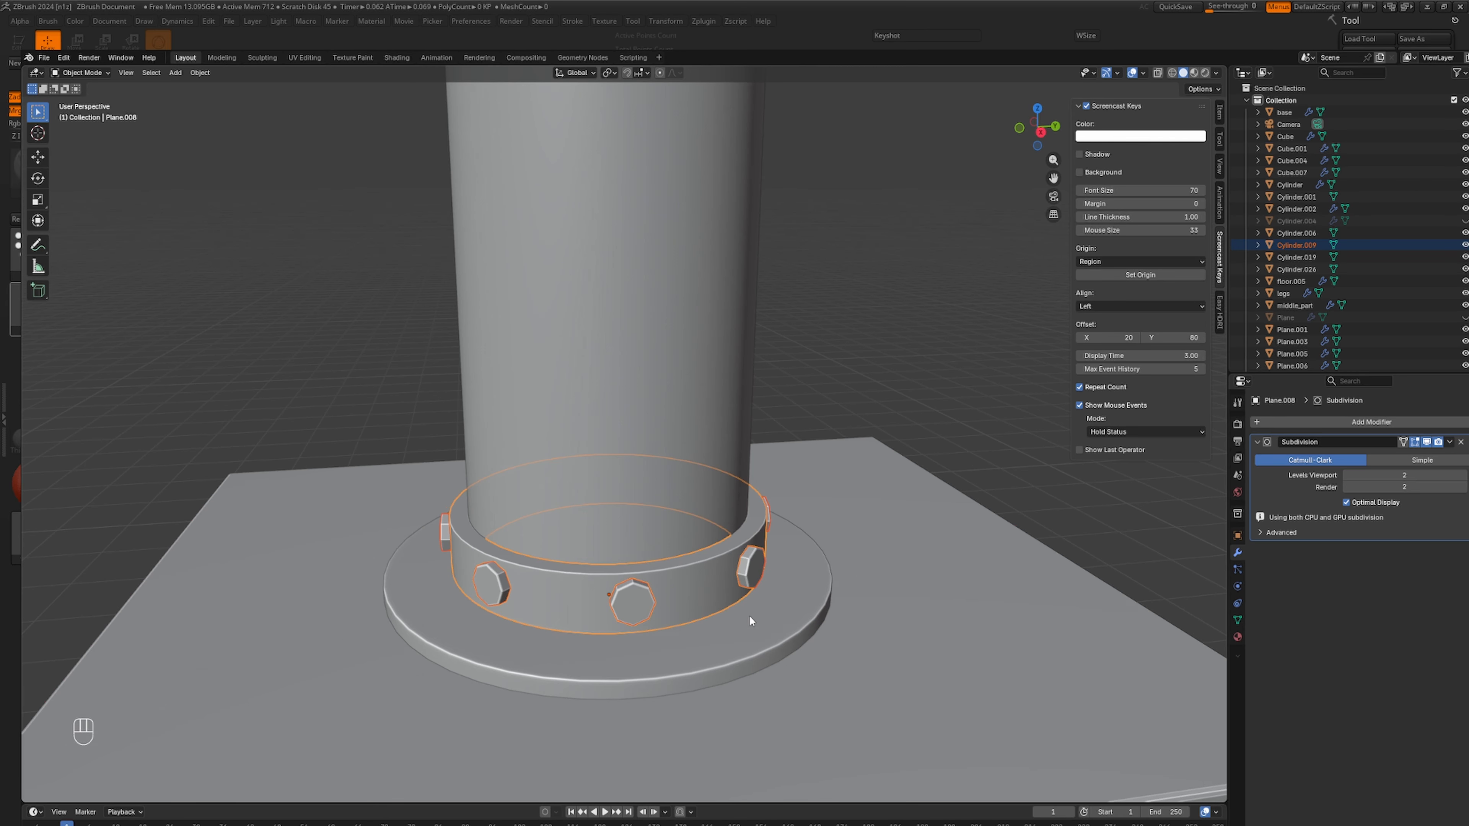
pyautogui.scroll(-3, 752, 615)
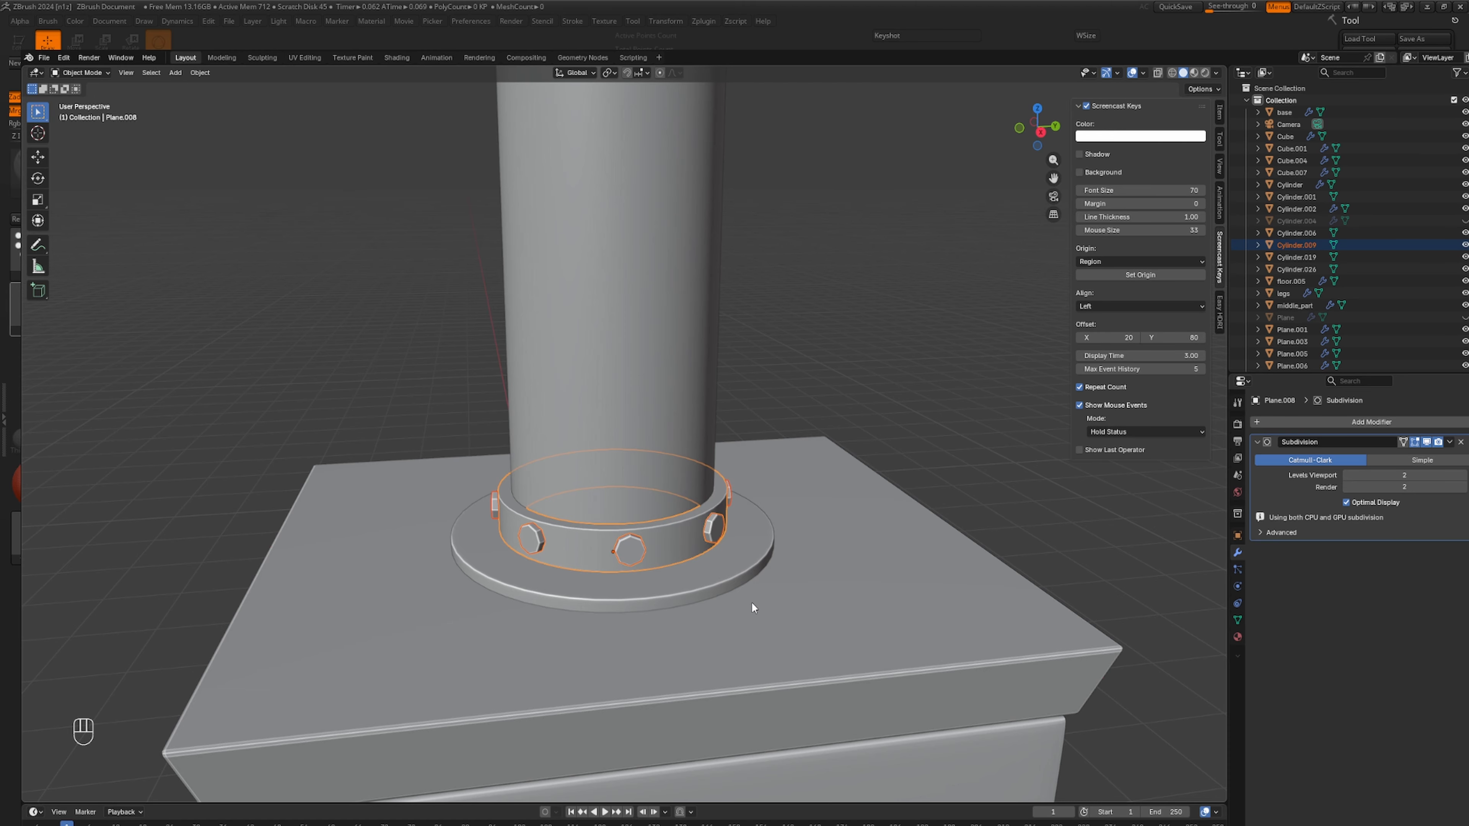
pyautogui.scroll(-8, 752, 602)
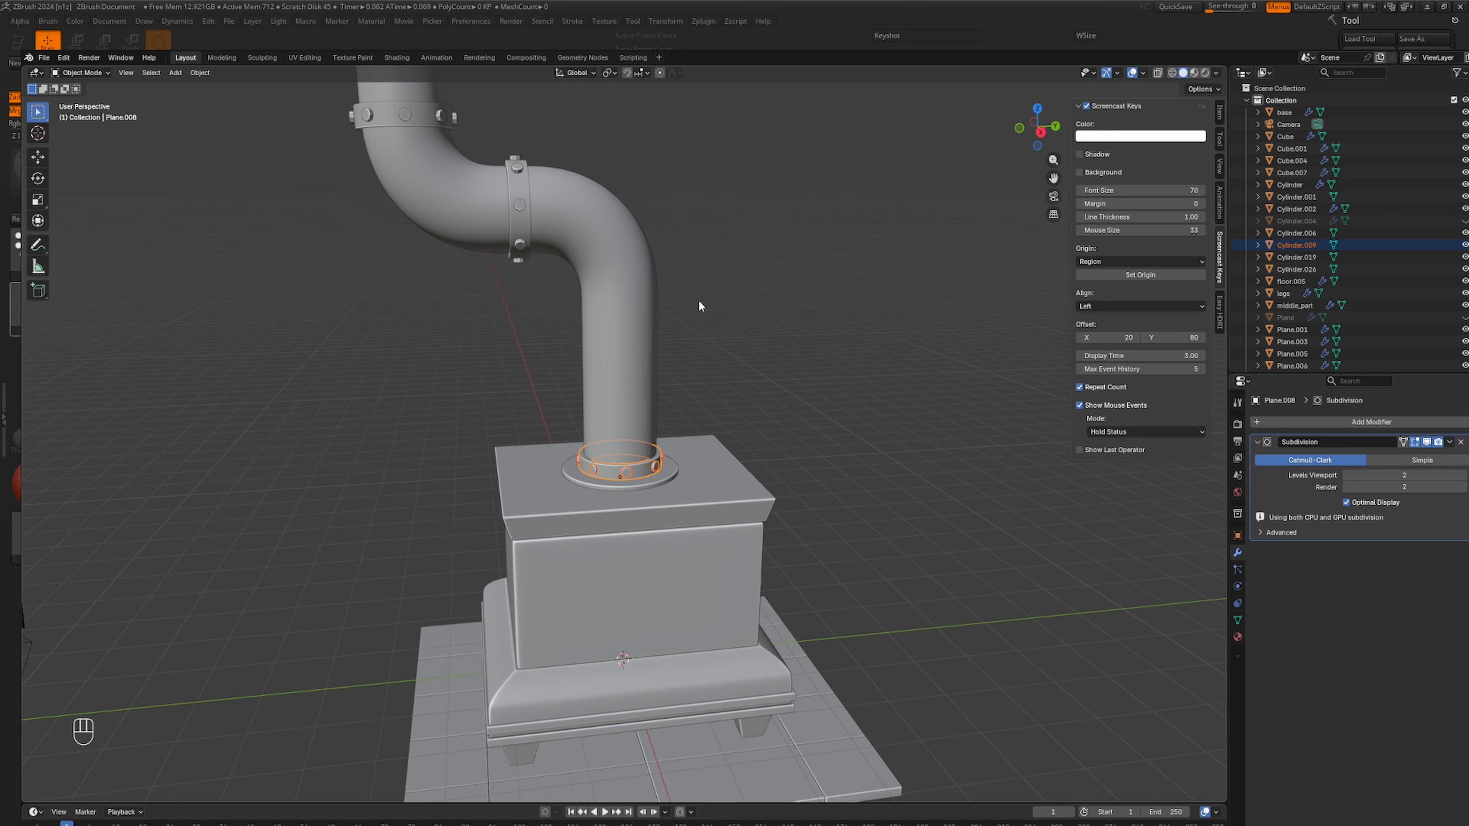
pyautogui.scroll(-2, 710, 296)
pyautogui.moveTo(709, 296); pyautogui.dragTo(703, 327, button='middle')
pyautogui.scroll(3, 703, 327)
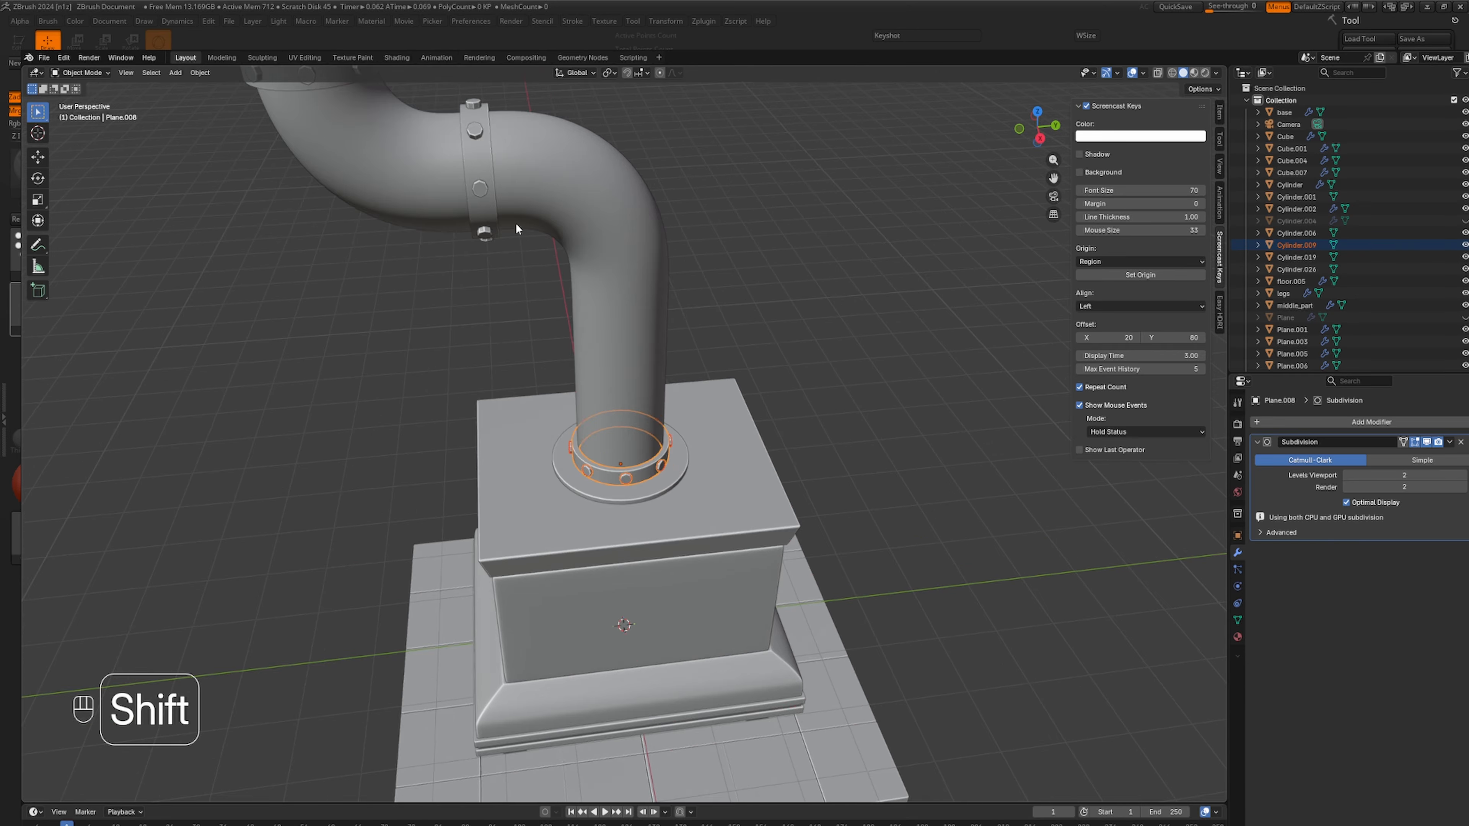
# Join the bolts on the pipe's middle bend into their collar, keeping the collar as the active object.
pyautogui.keyDown('shift'); pyautogui.moveTo(515, 223); pyautogui.dragTo(647, 383, button='middle'); pyautogui.keyUp('shift')
pyautogui.click(639, 385)
pyautogui.keyDown('shift'); pyautogui.click(640, 359); pyautogui.keyUp('shift')
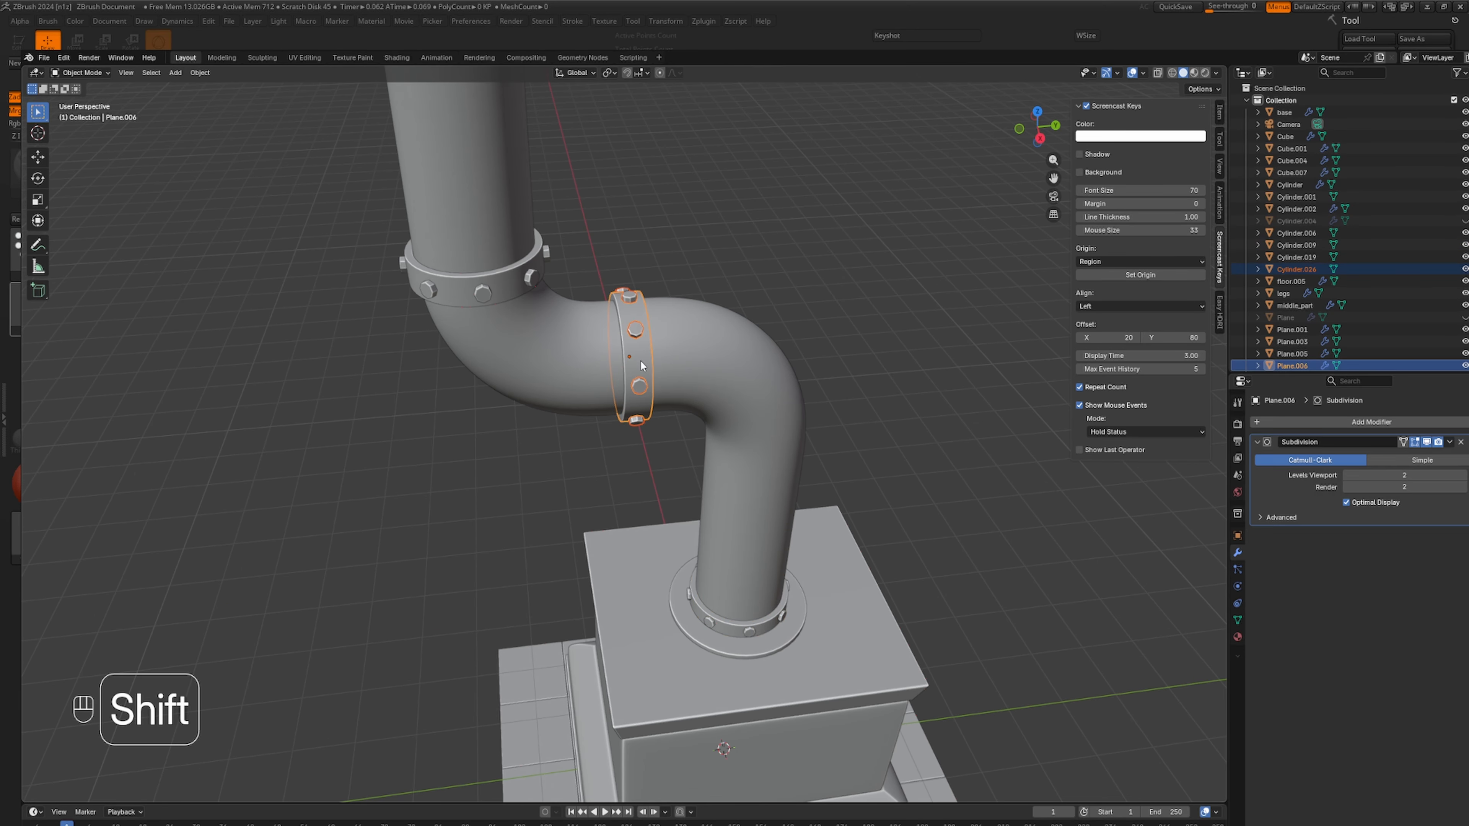
pyautogui.hotkey('ctrl', 'j')
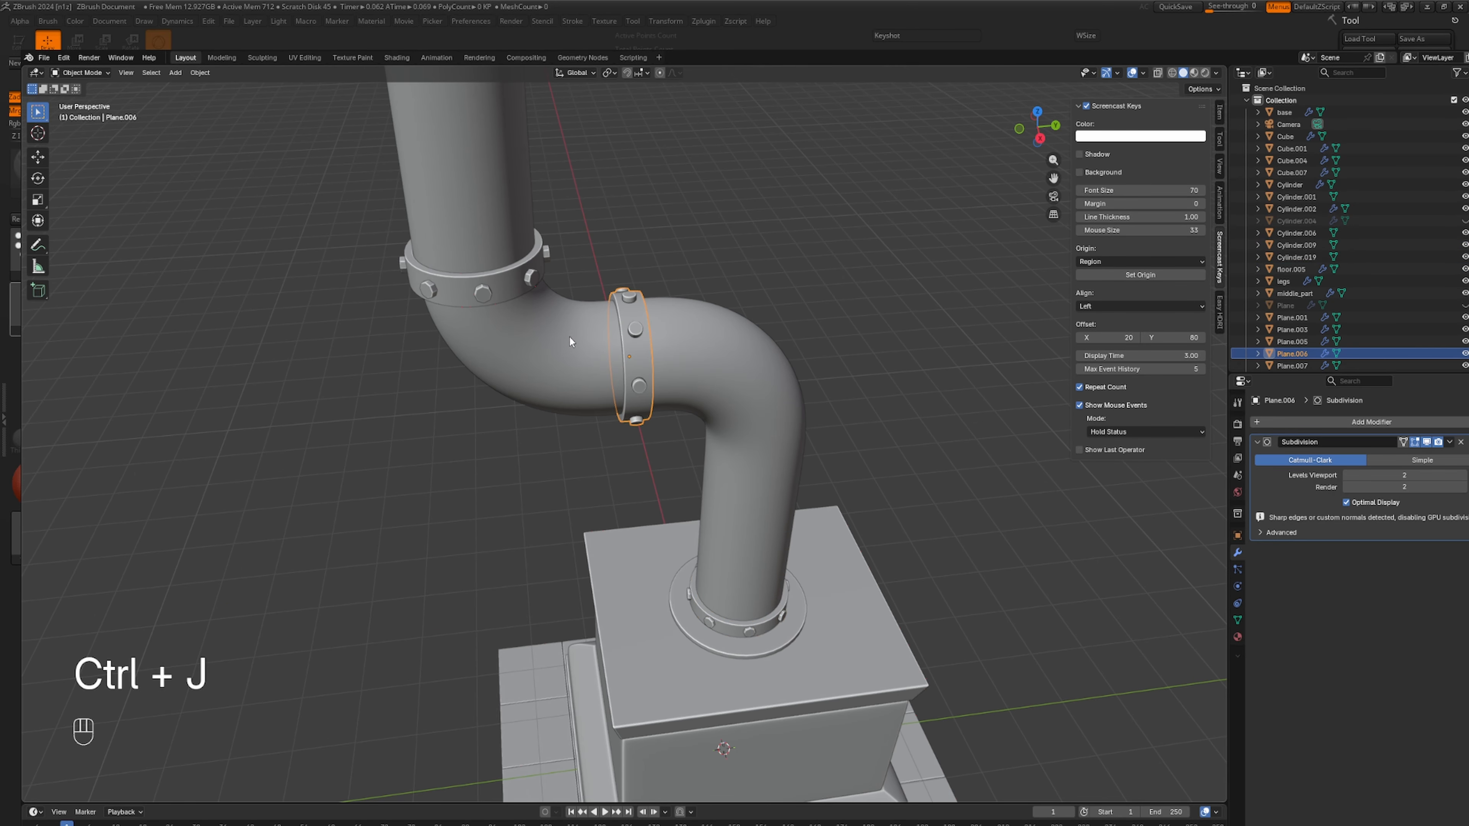
# Join the bolts around the collar above the pipe bend into that collar.
pyautogui.click(483, 293)
pyautogui.keyDown('shift'); pyautogui.click(495, 293); pyautogui.keyUp('shift')
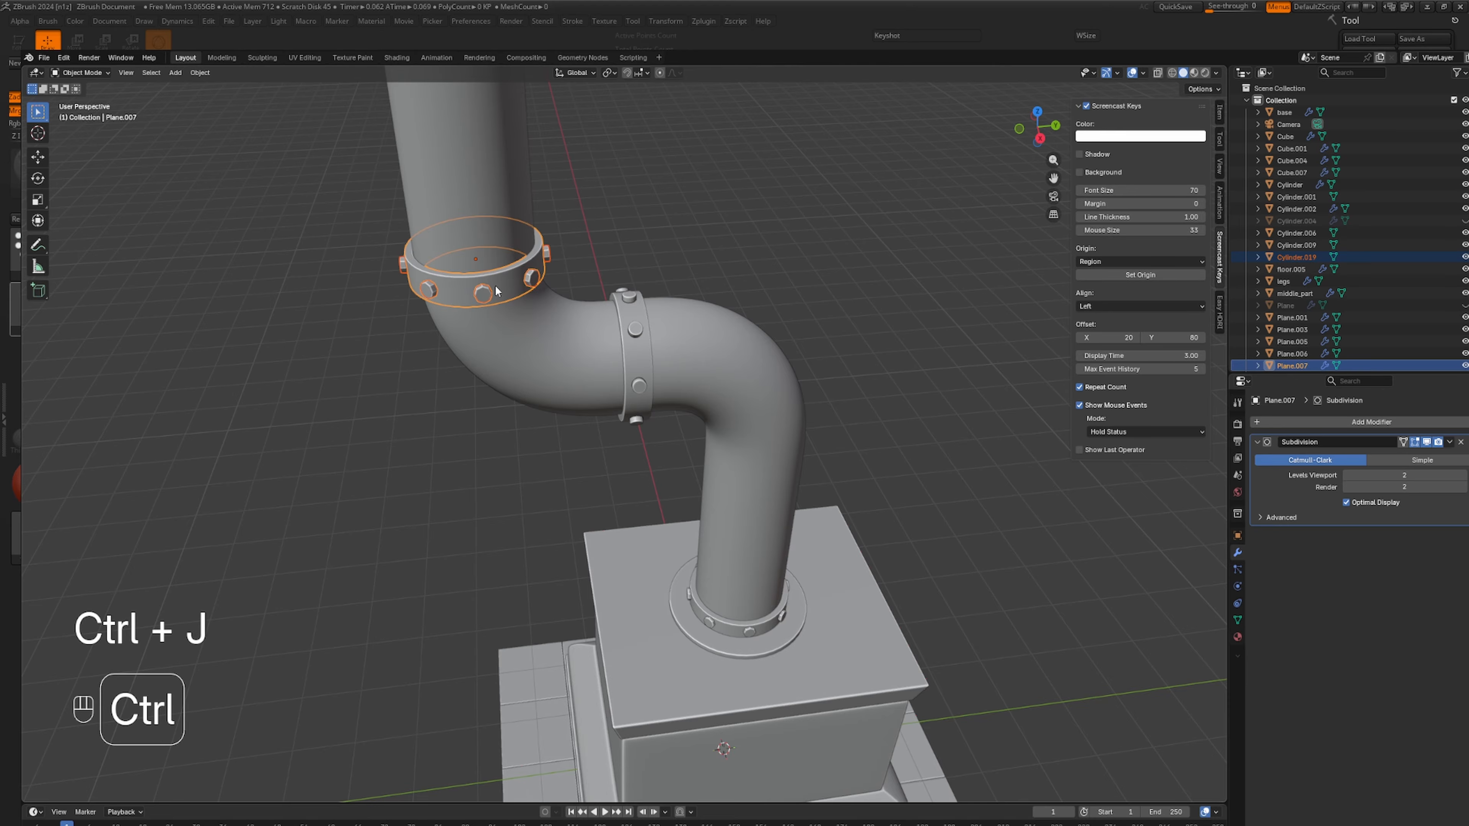
pyautogui.hotkey('ctrl', 'j')
pyautogui.scroll(-5, 629, 311)
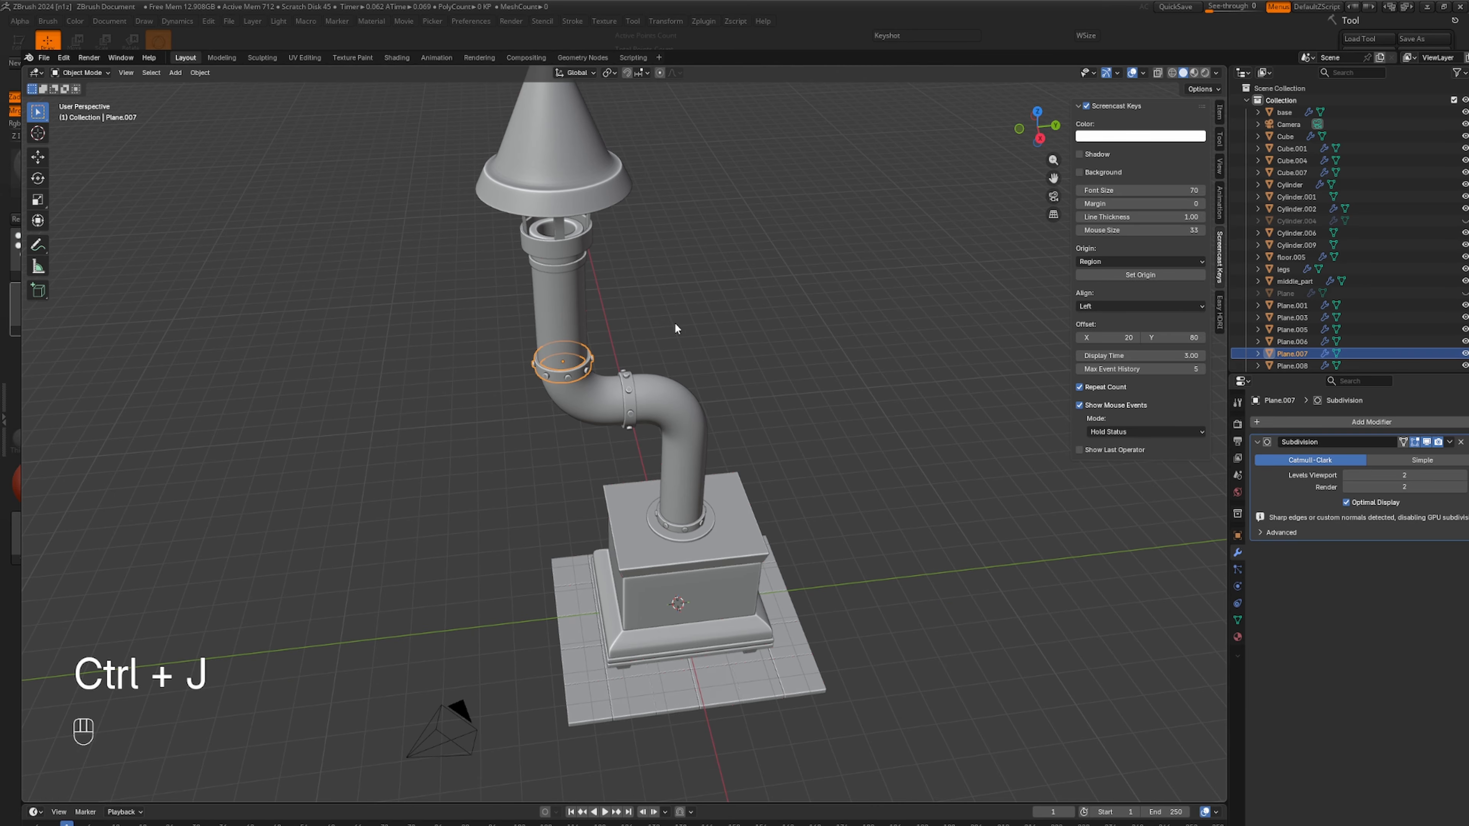
# Join the thin ring near the pipe's upper end with the wider ring above it, then clear the selection.
pyautogui.moveTo(675, 323); pyautogui.dragTo(587, 286, button='middle')
pyautogui.click(570, 211)
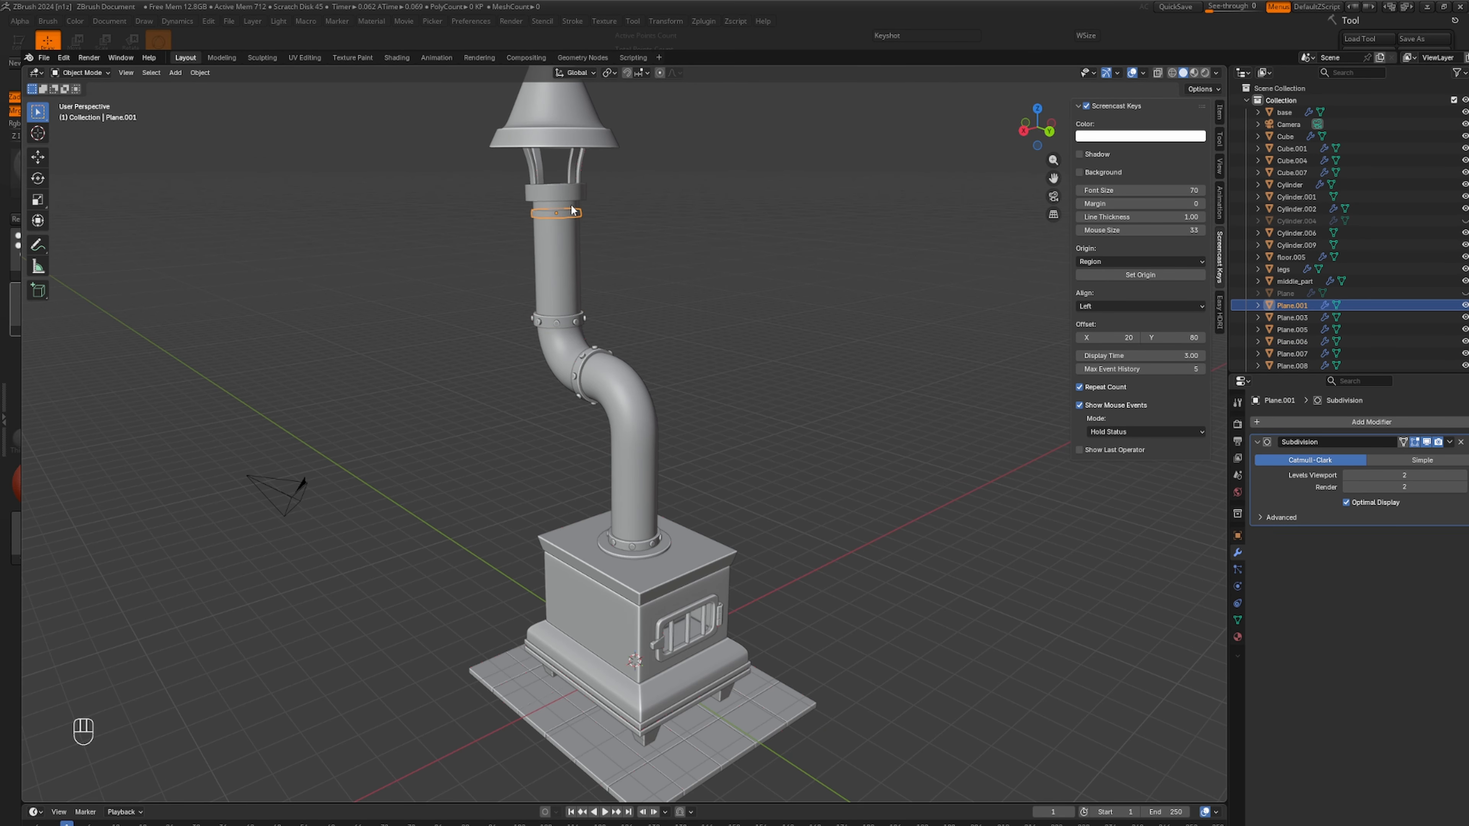
pyautogui.keyDown('shift'); pyautogui.click(580, 193); pyautogui.keyUp('shift')
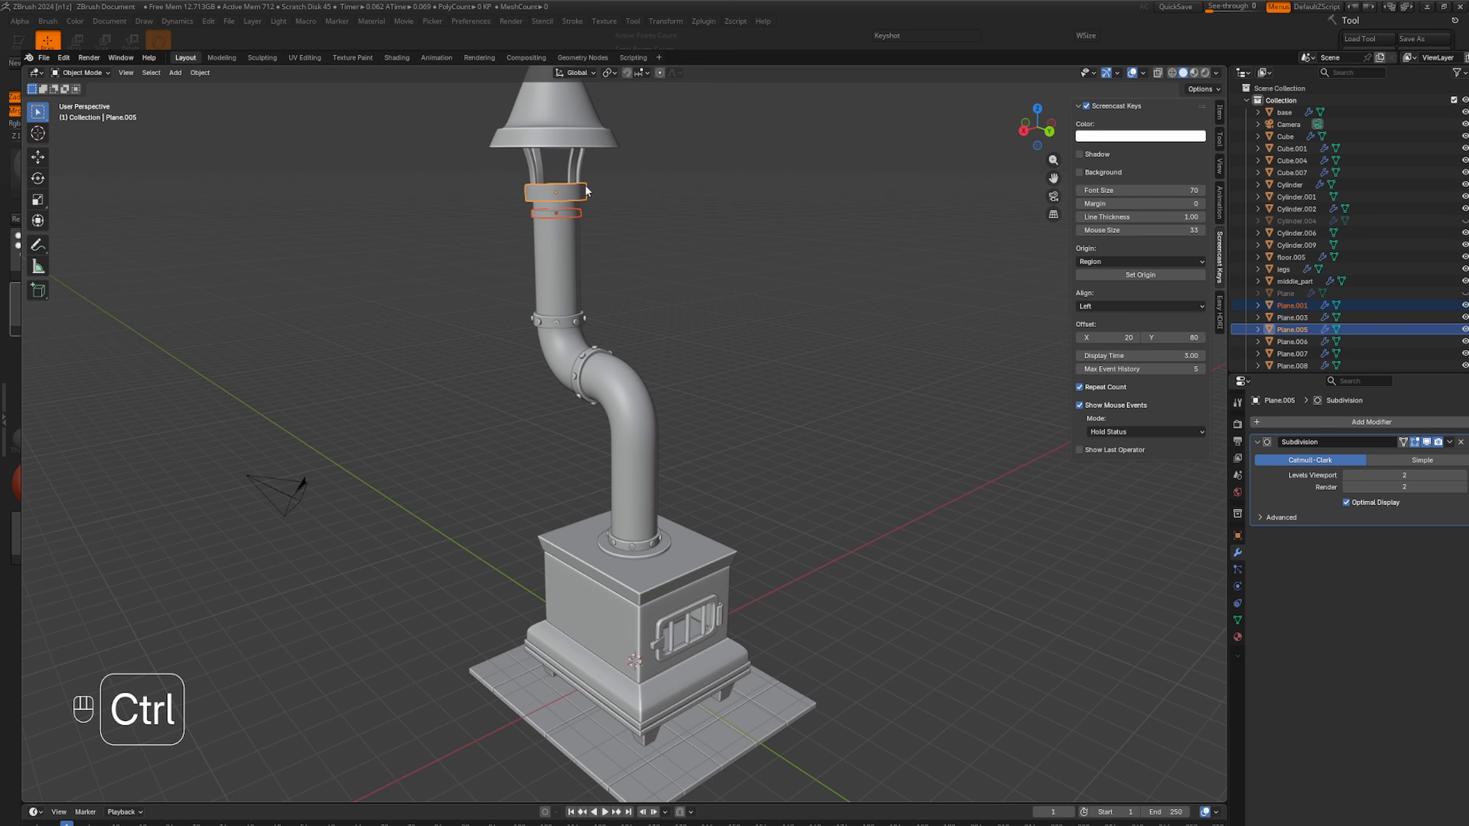
pyautogui.hotkey('ctrl', 'j')
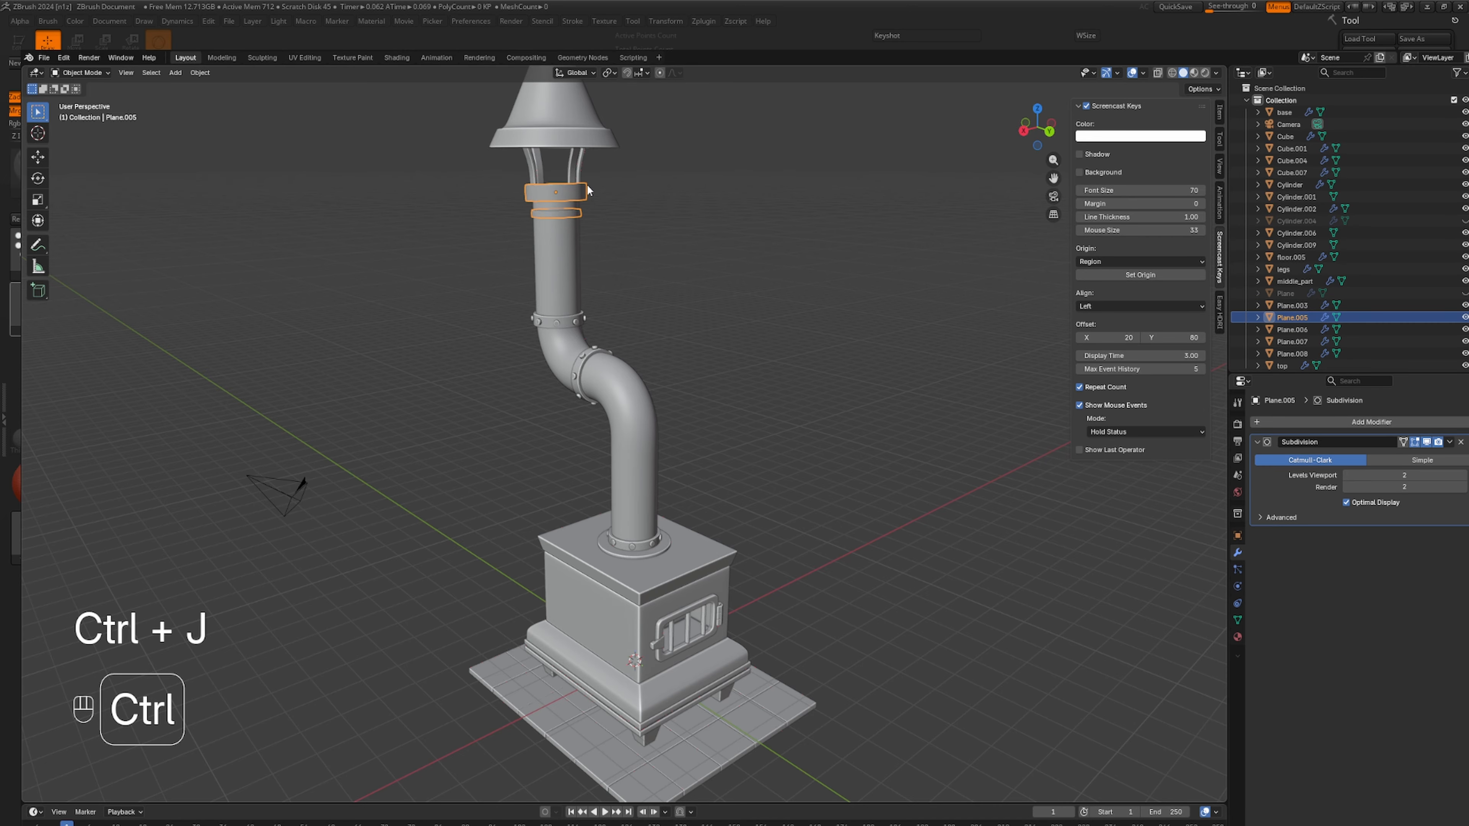
pyautogui.click(708, 367)
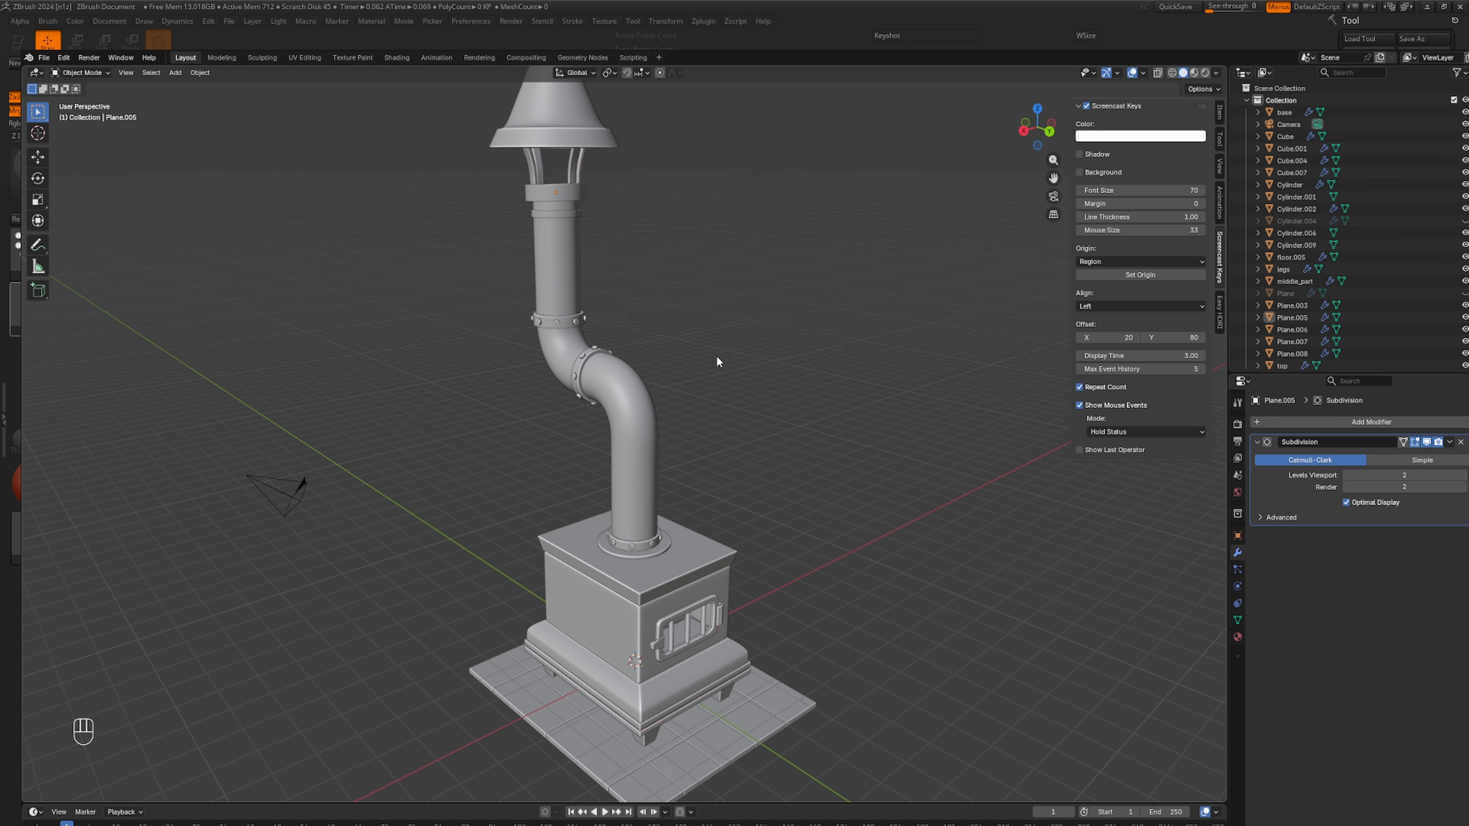
# Rename the collar at the pipe's base as metal_01.
pyautogui.moveTo(691, 387); pyautogui.dragTo(724, 444, button='middle')
pyautogui.scroll(-3, 624, 388)
pyautogui.scroll(3, 724, 444)
pyautogui.click(659, 546)
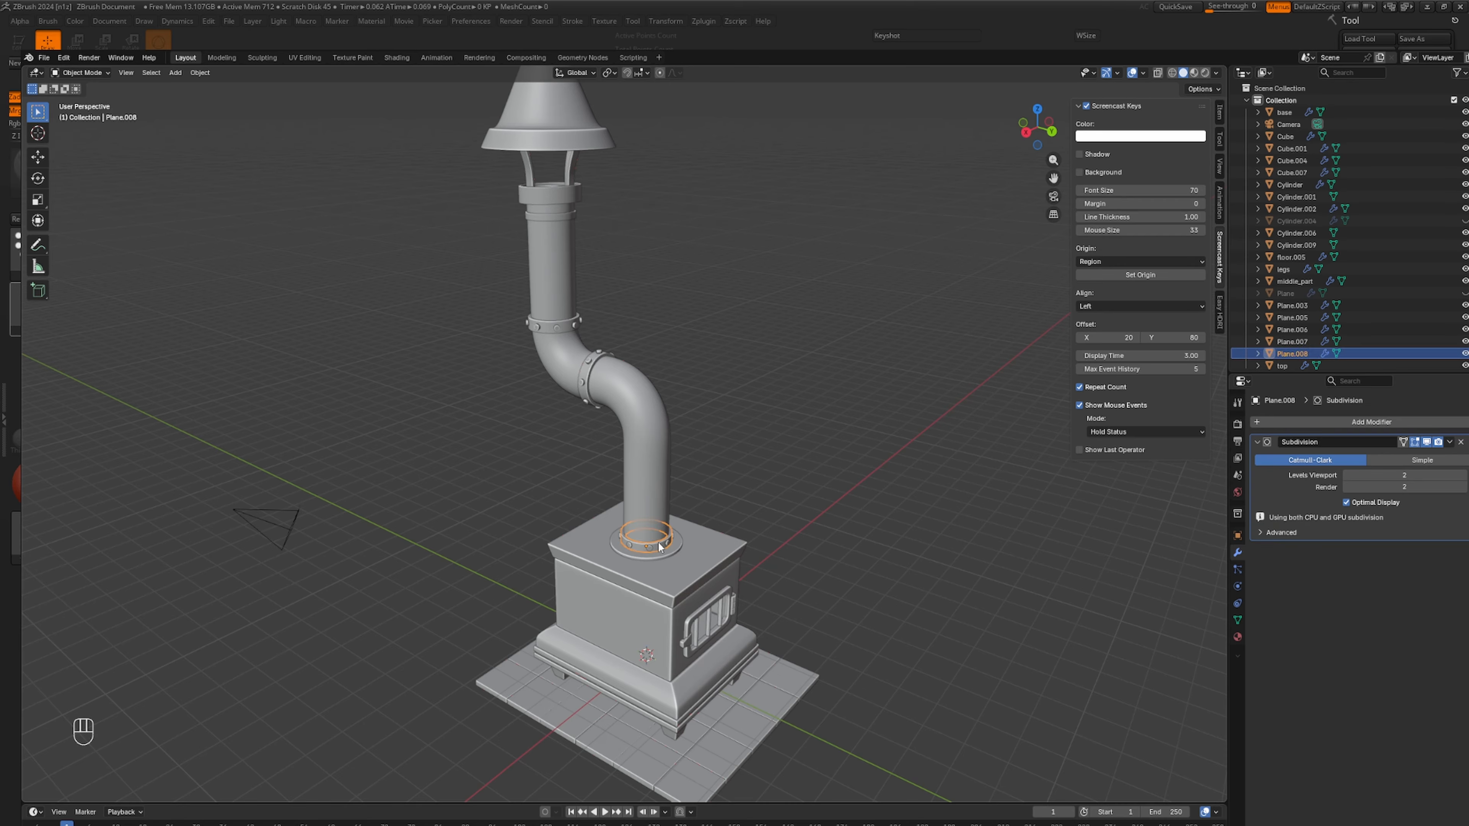
pyautogui.doubleClick(1295, 354)
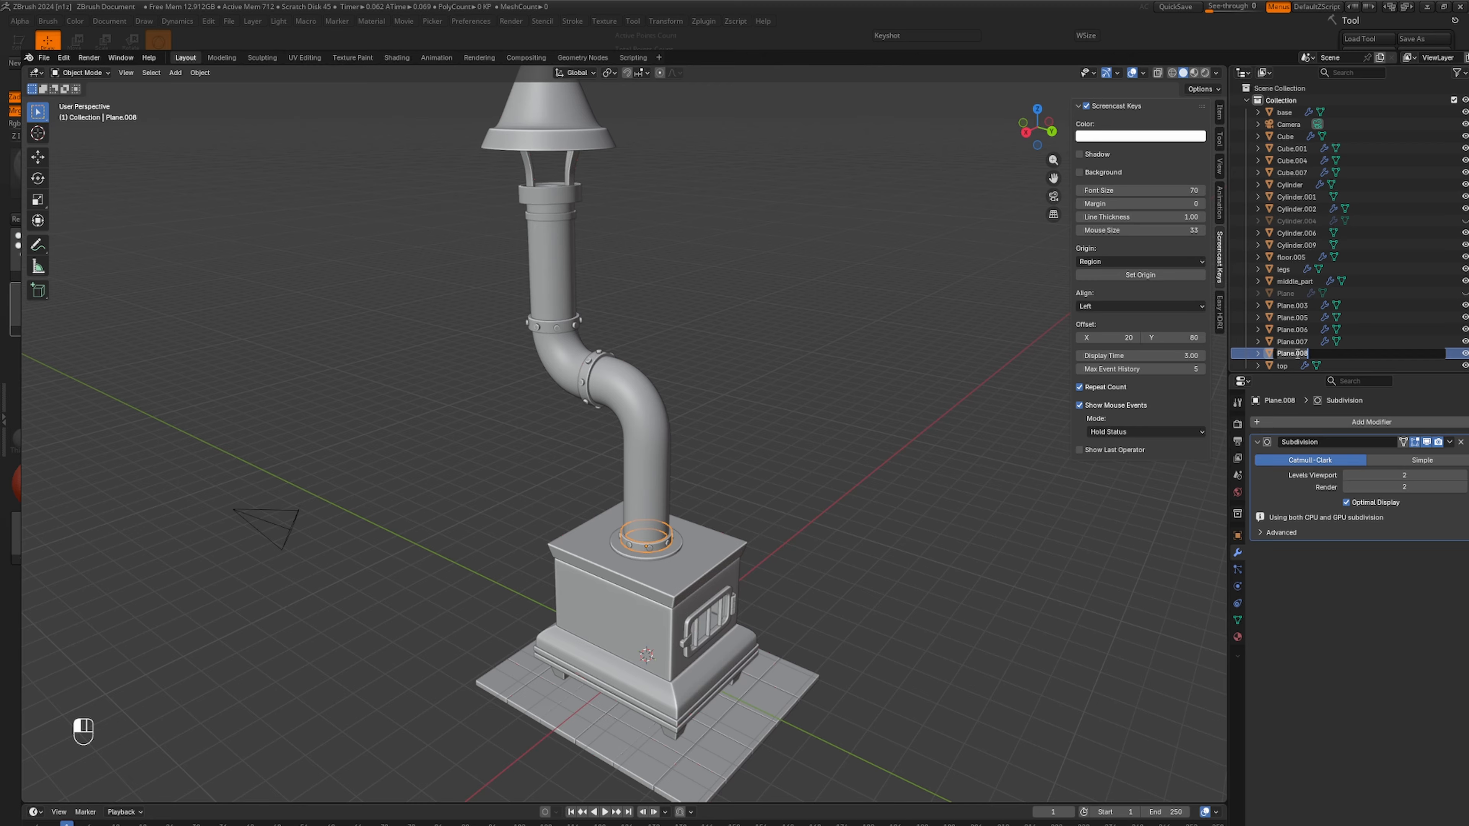
pyautogui.write('metal_01')
pyautogui.press('Return')
# Rename the collar on the pipe's middle bend as metal_02.
pyautogui.click(629, 365)
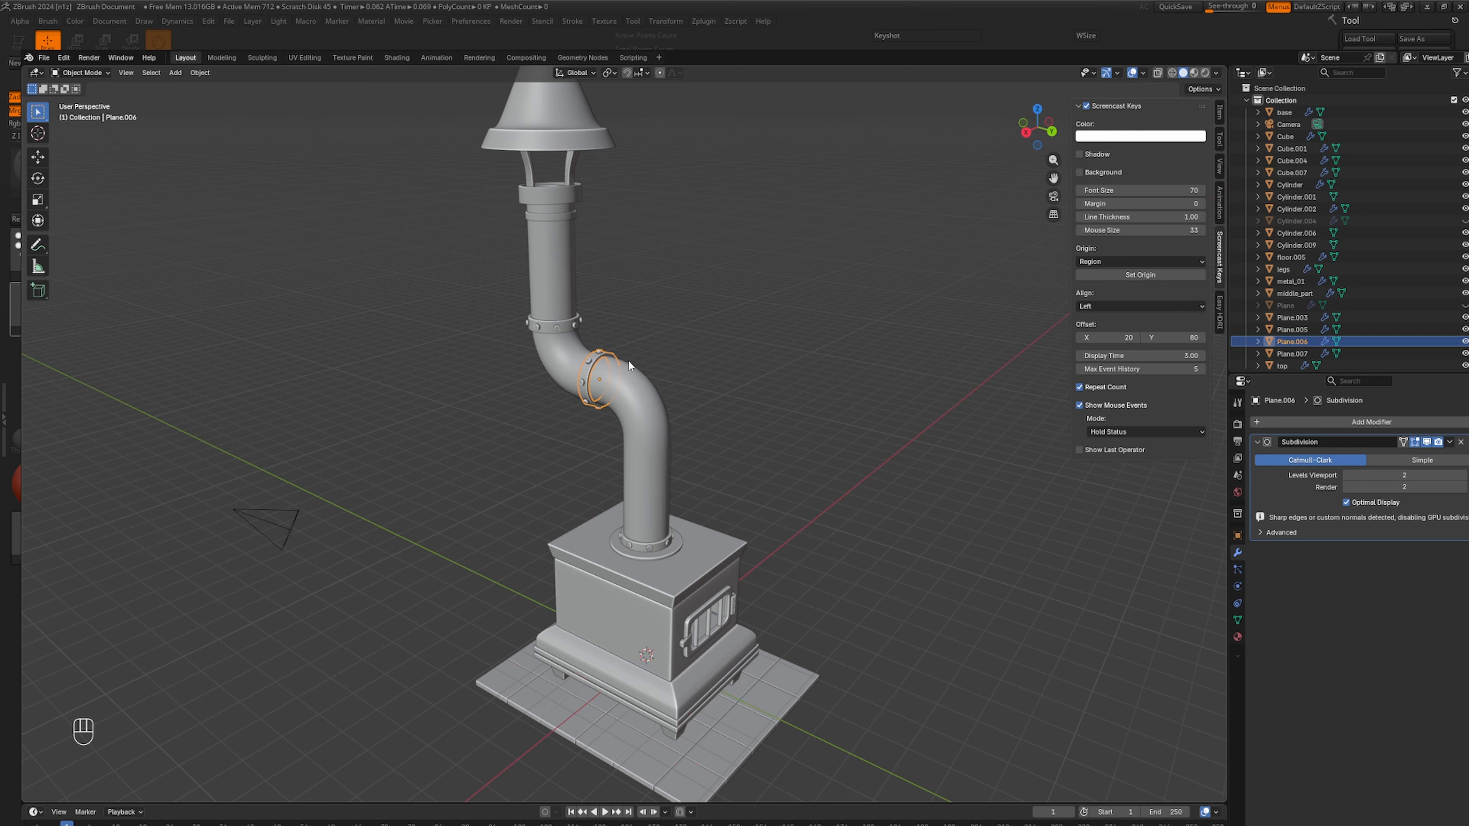
pyautogui.doubleClick(1296, 342)
pyautogui.write('m')
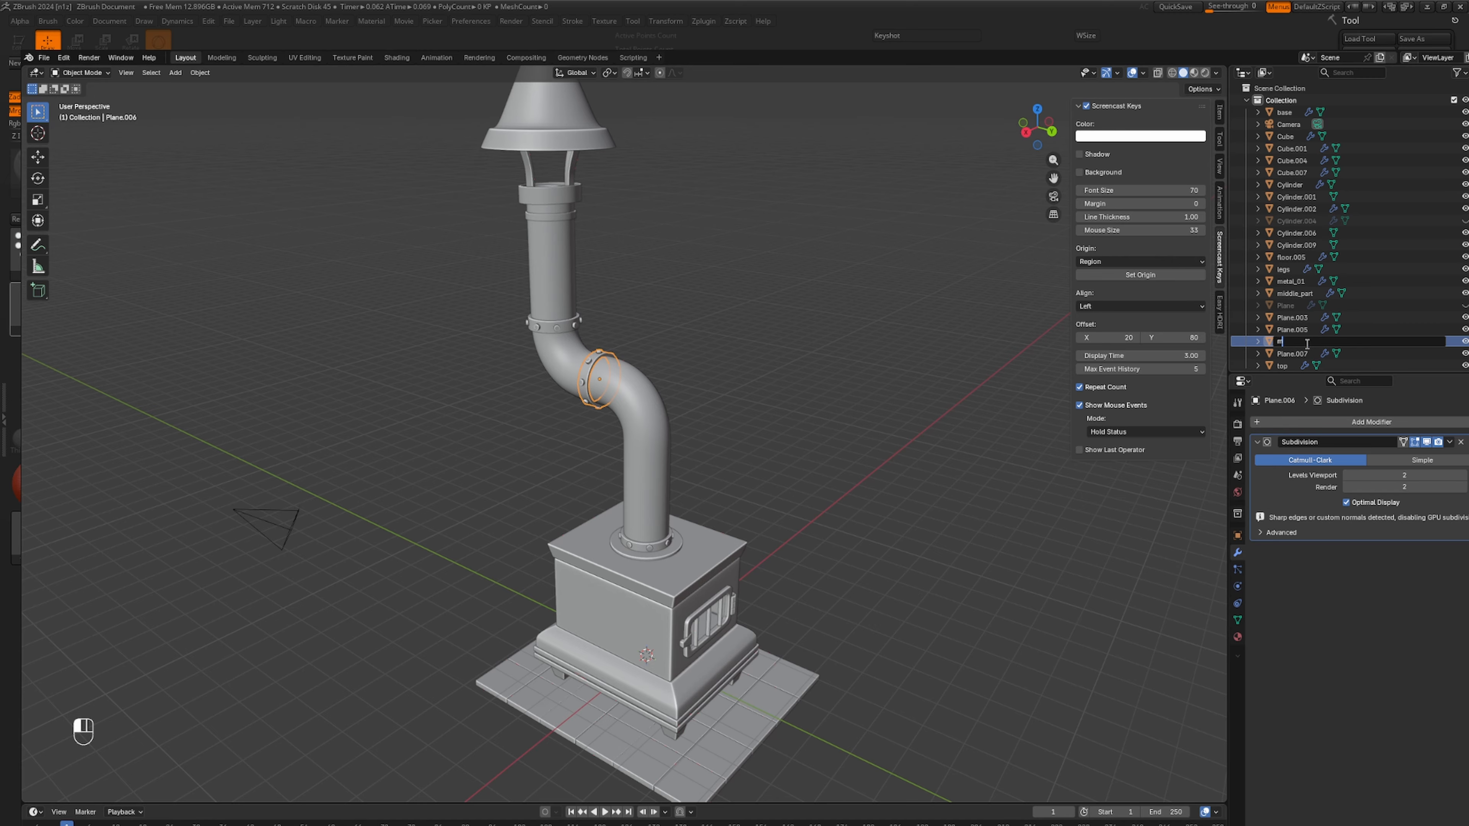
pyautogui.write('etal_02')
pyautogui.press('Return')
# Rename the collar above the pipe bend as metal_03.
pyautogui.click(580, 325)
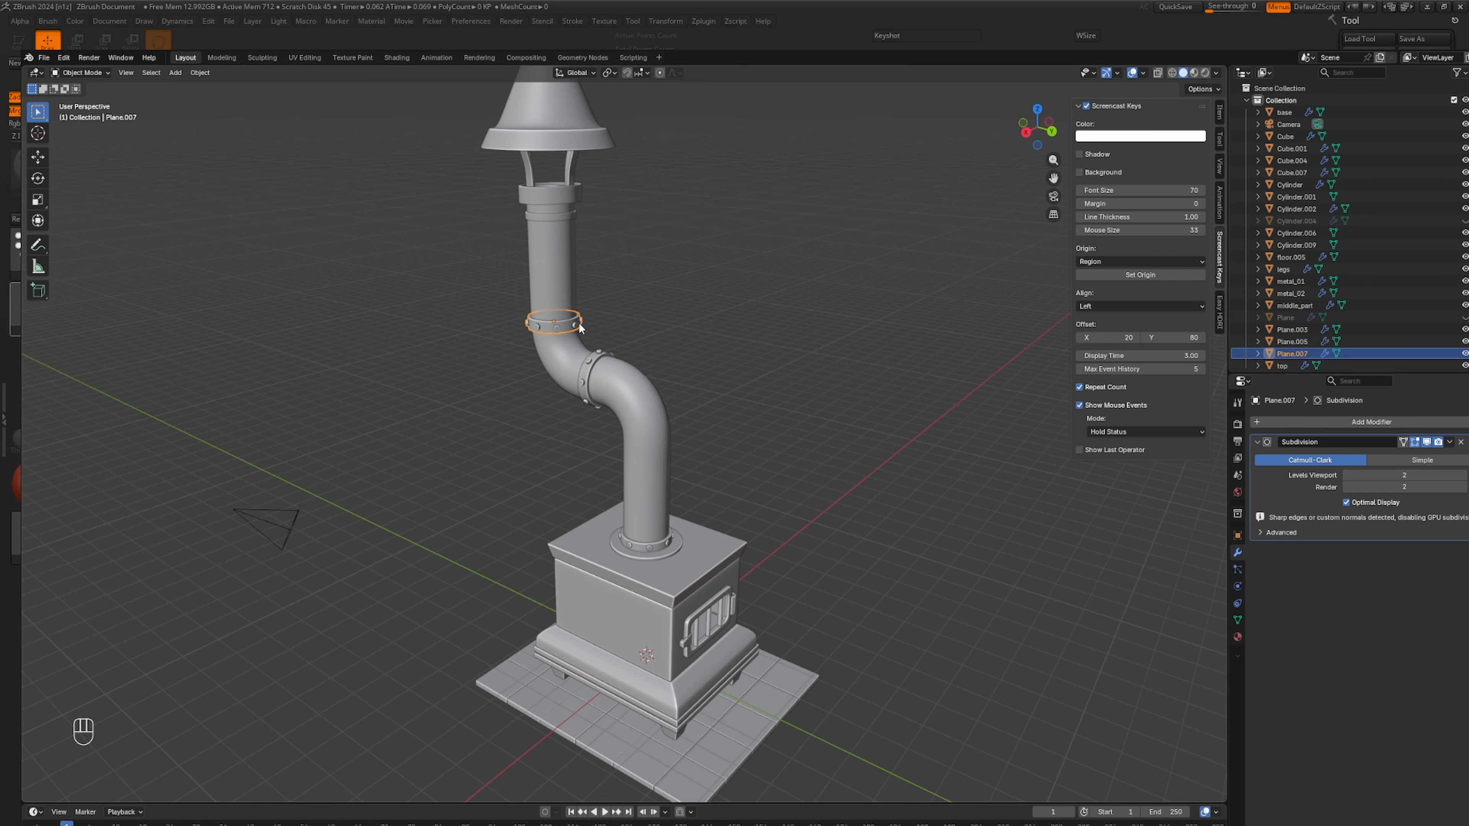
pyautogui.doubleClick(1289, 353)
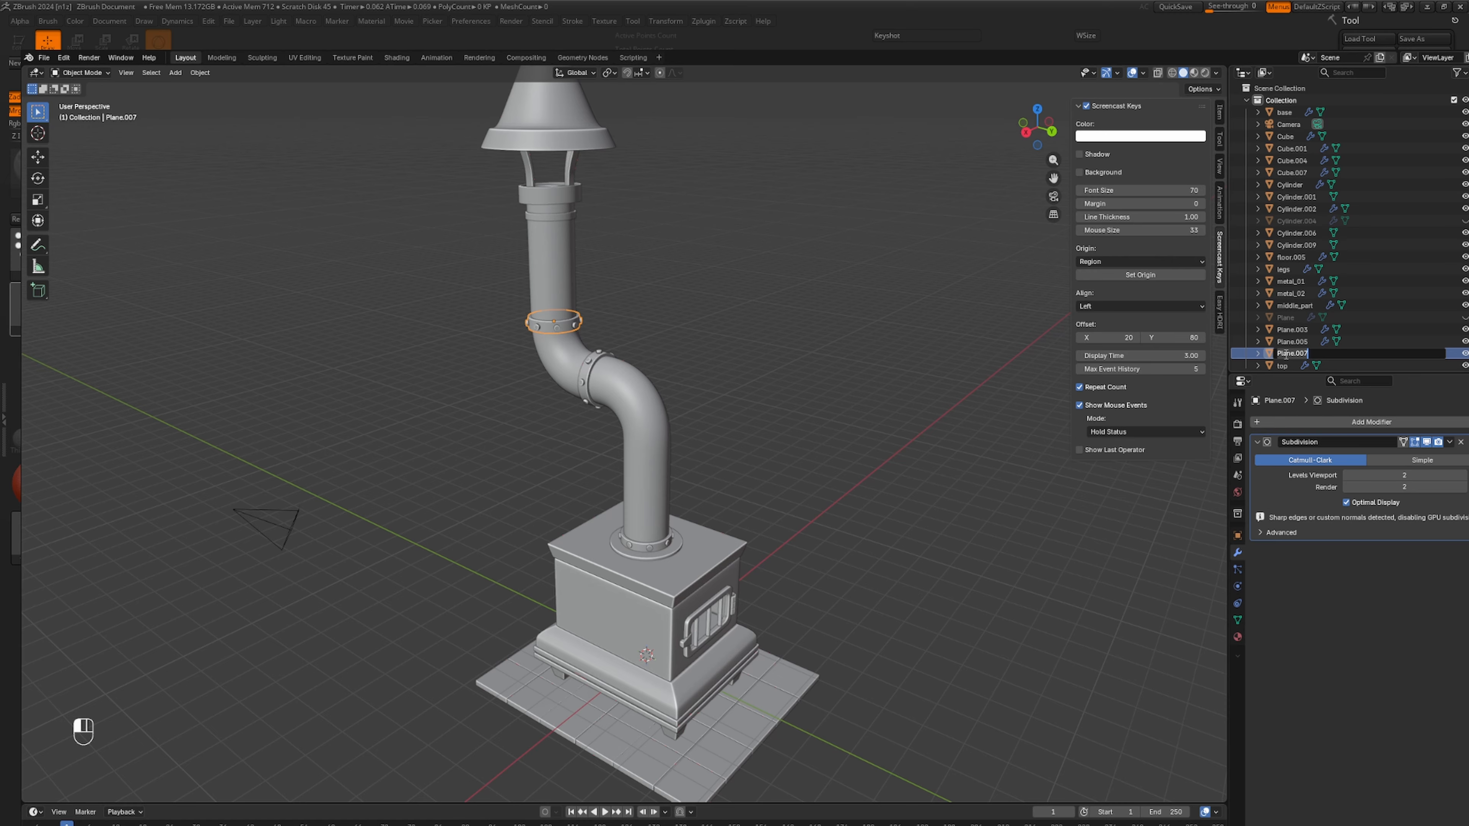
pyautogui.write('metal_03')
pyautogui.press('Return')
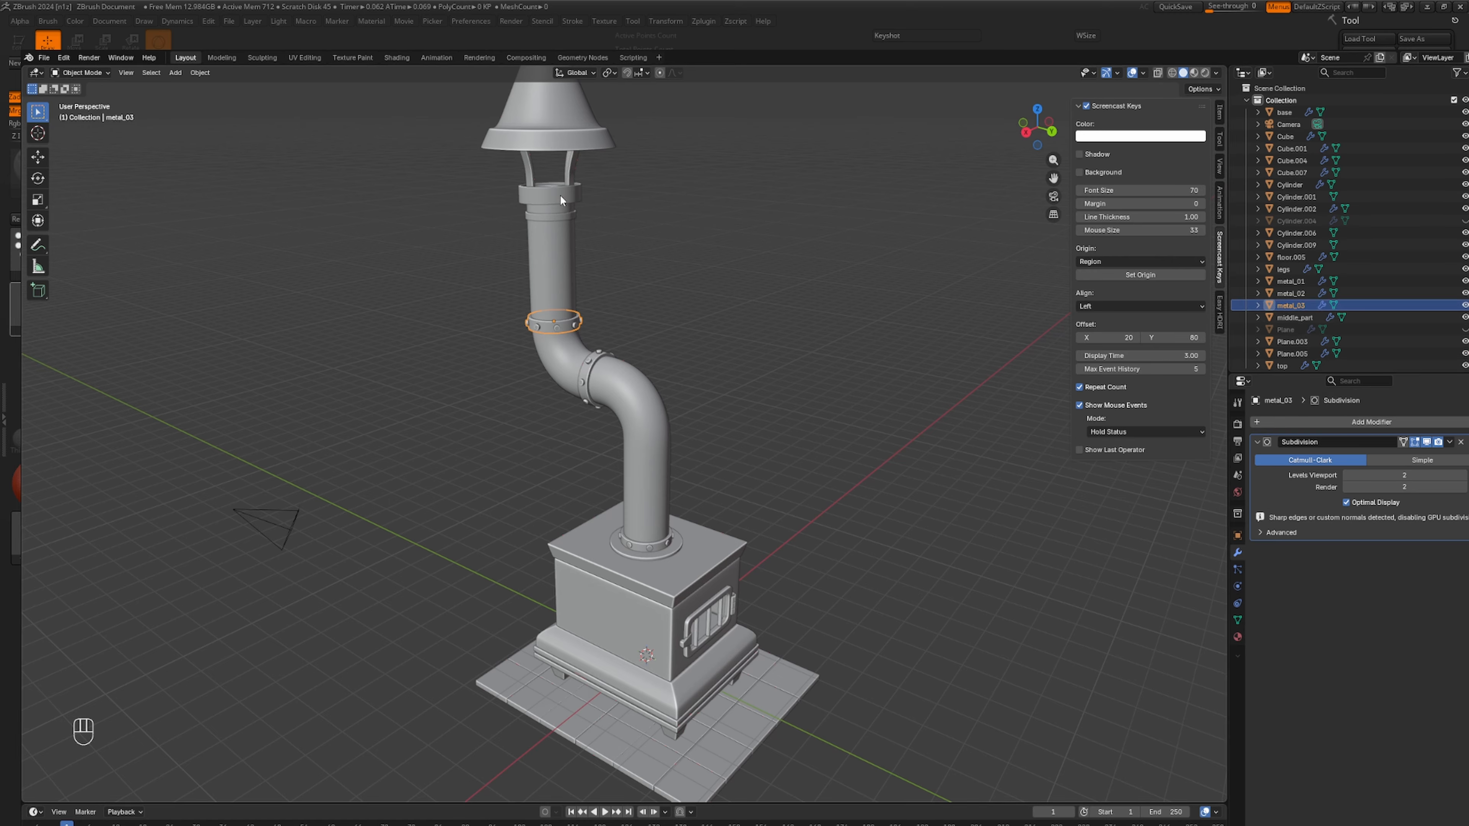
# Rename the joined rings below the chimney cap as metal_04.
pyautogui.click(1312, 353)
pyautogui.doubleClick(1314, 354)
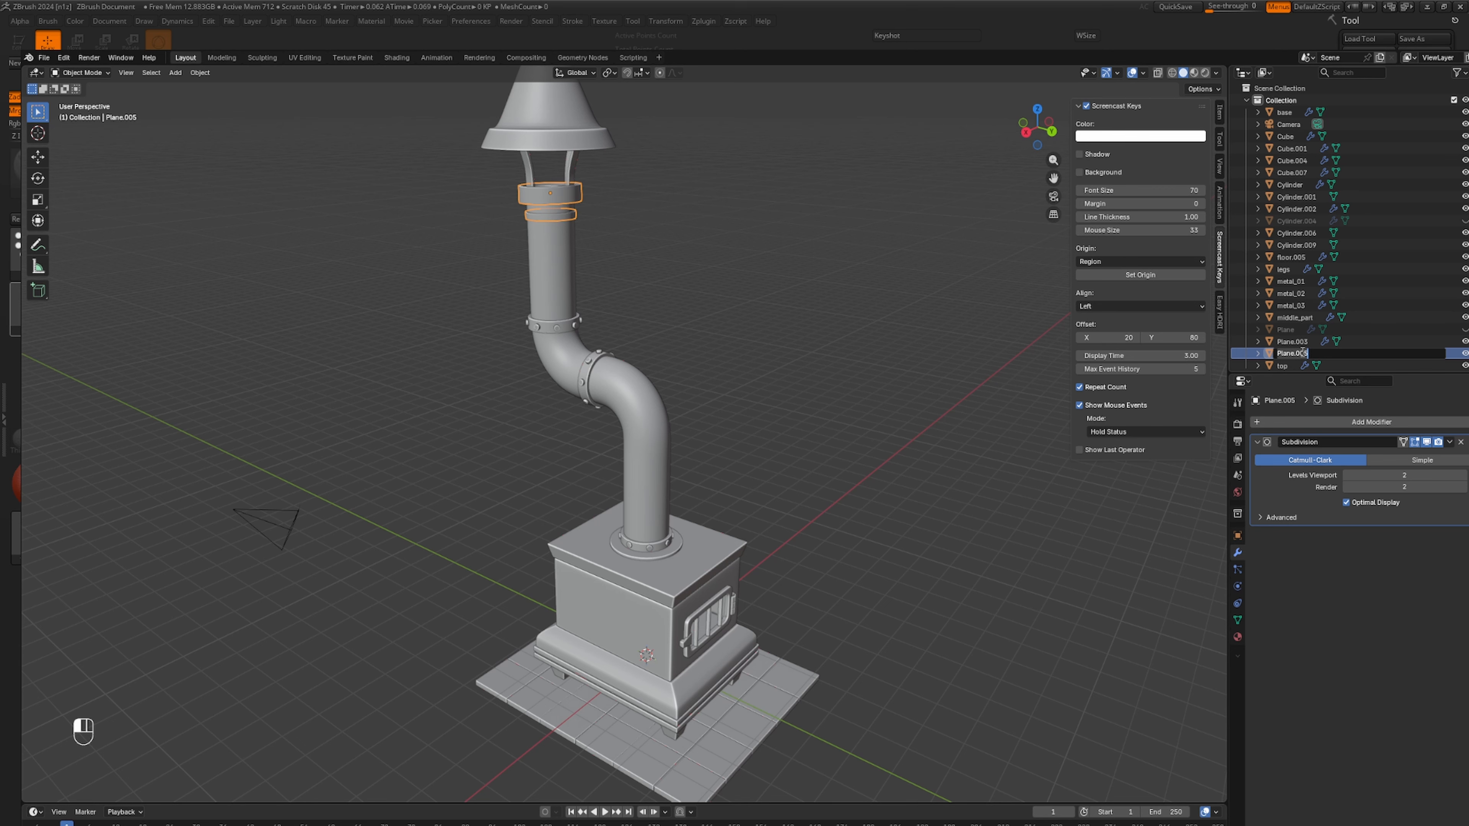
pyautogui.write('metal_04')
pyautogui.press('Return')
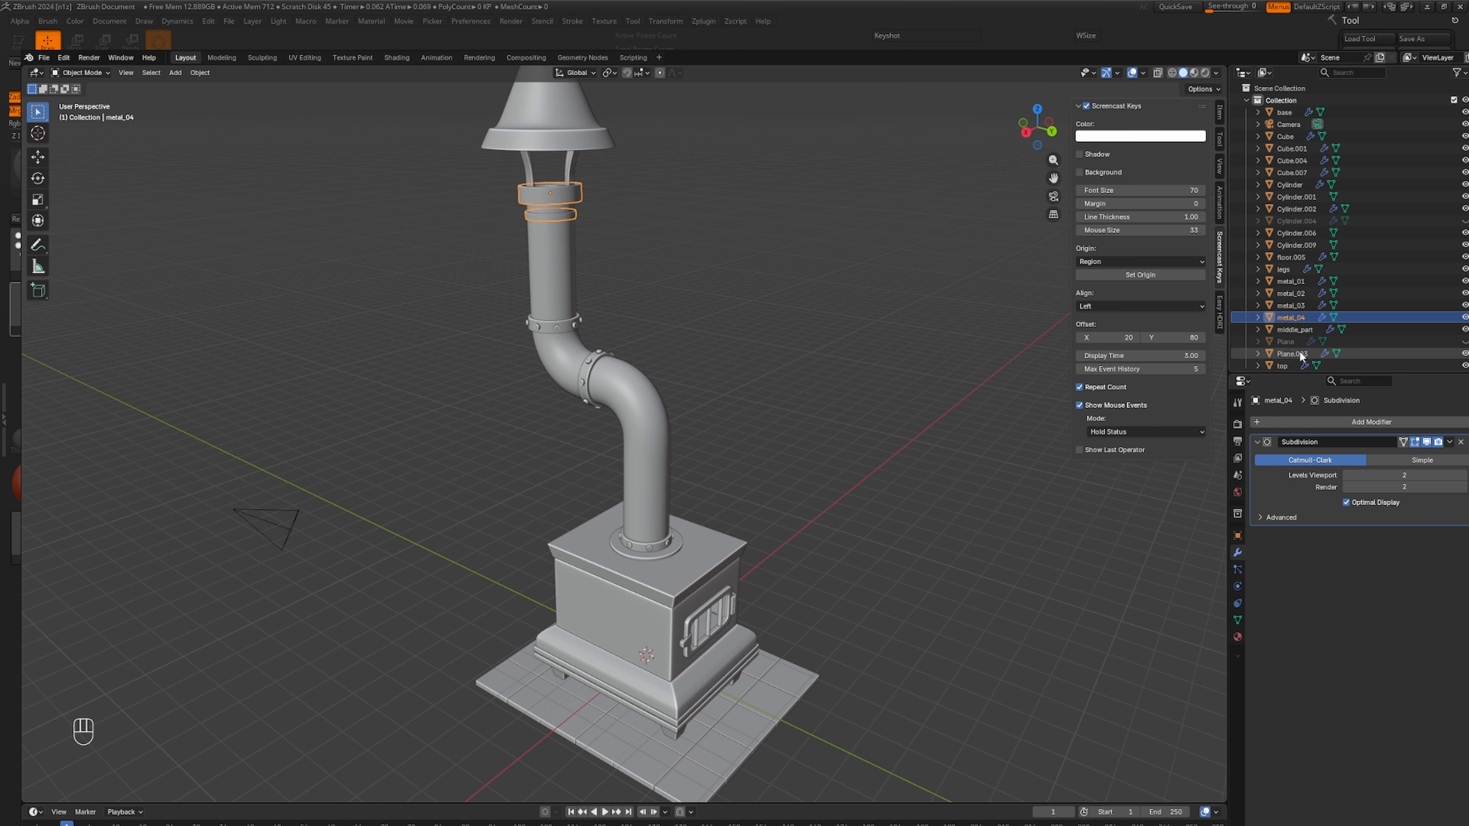
# Delete the hidden cylinder object listed directly below Cylinder.002.
pyautogui.click(1307, 220)
pyautogui.press('Delete')
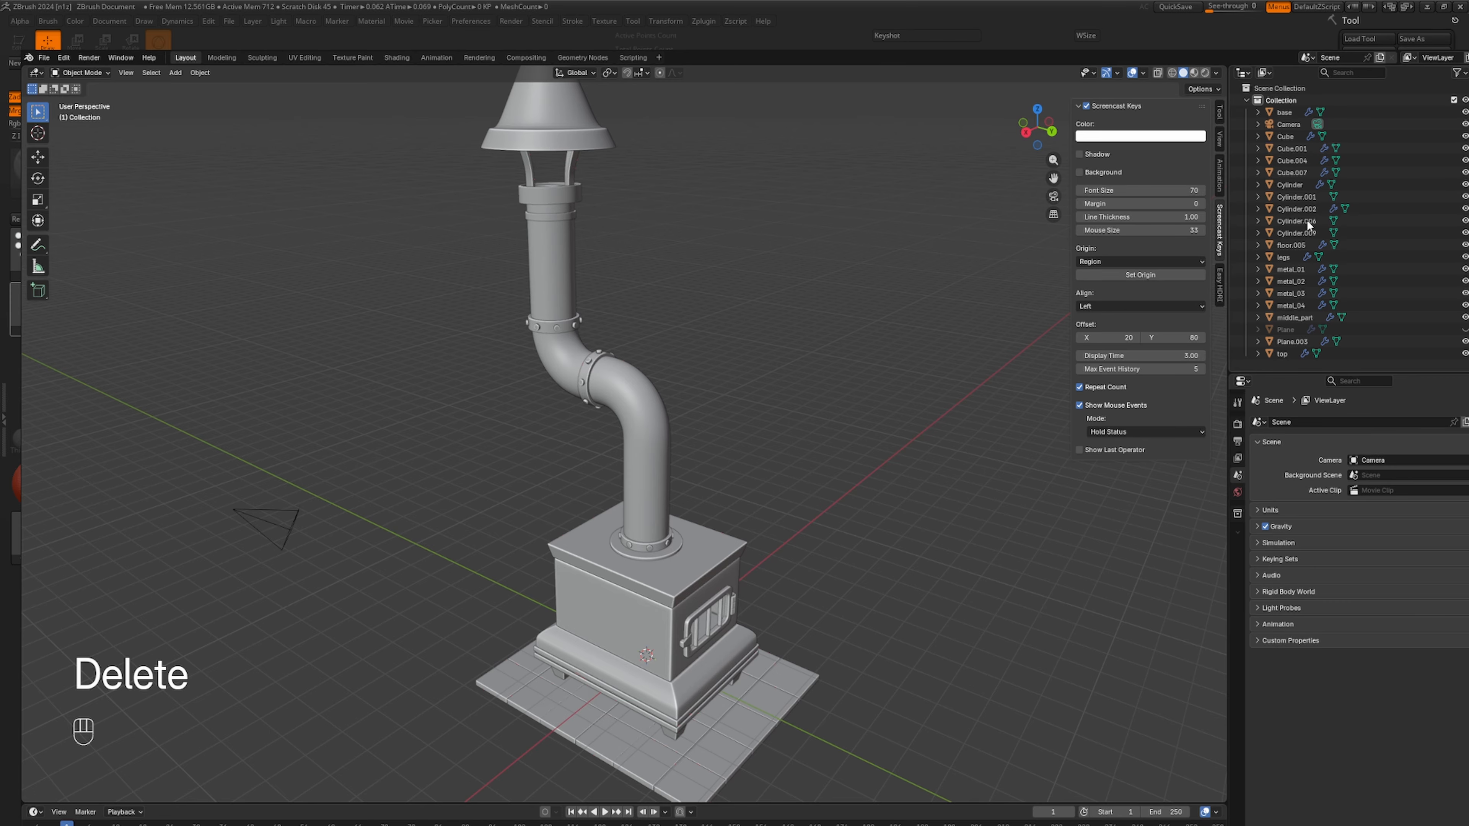
pyautogui.scroll(1, 883, 501)
pyautogui.keyDown('shift'); pyautogui.moveTo(882, 500); pyautogui.dragTo(672, 222, button='middle'); pyautogui.keyUp('shift')
pyautogui.scroll(3, 498, 374)
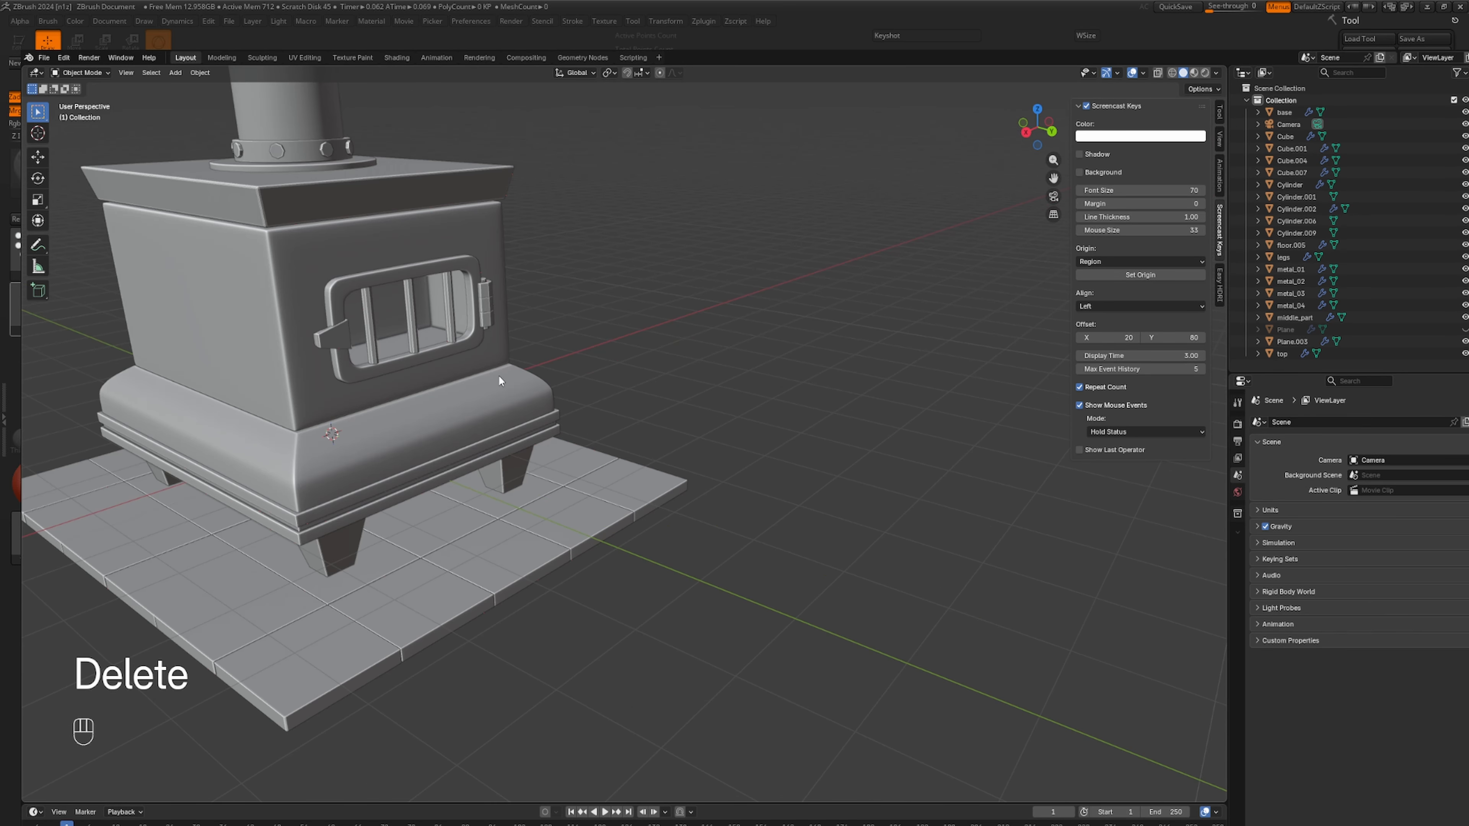
pyautogui.keyDown('shift'); pyautogui.moveTo(498, 374); pyautogui.dragTo(603, 369, button='middle'); pyautogui.keyUp('shift')
pyautogui.scroll(2, 759, 447)
pyautogui.scroll(2, 753, 450)
pyautogui.moveTo(749, 460); pyautogui.dragTo(742, 518, button='middle')
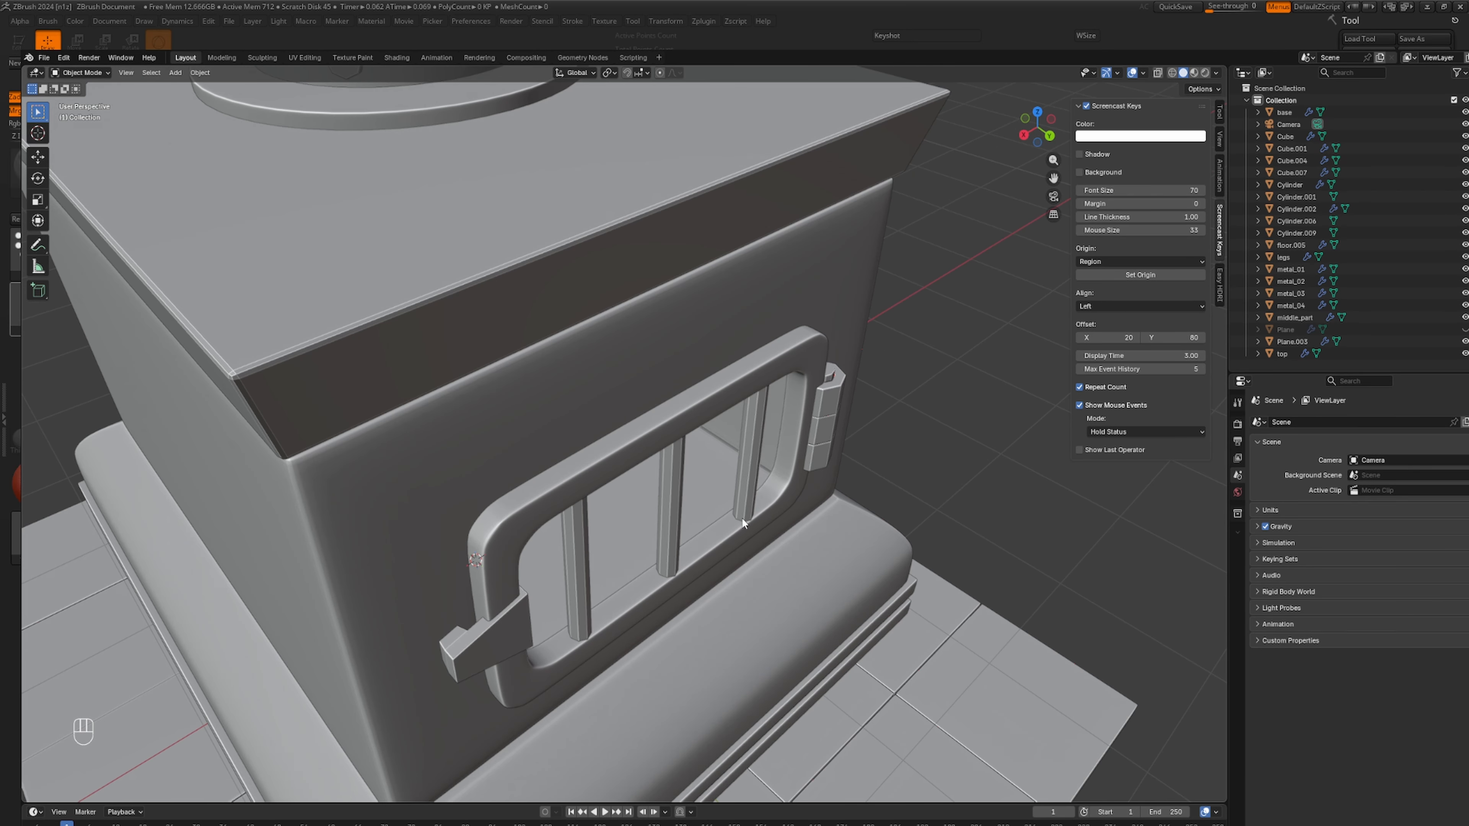
pyautogui.click(508, 626)
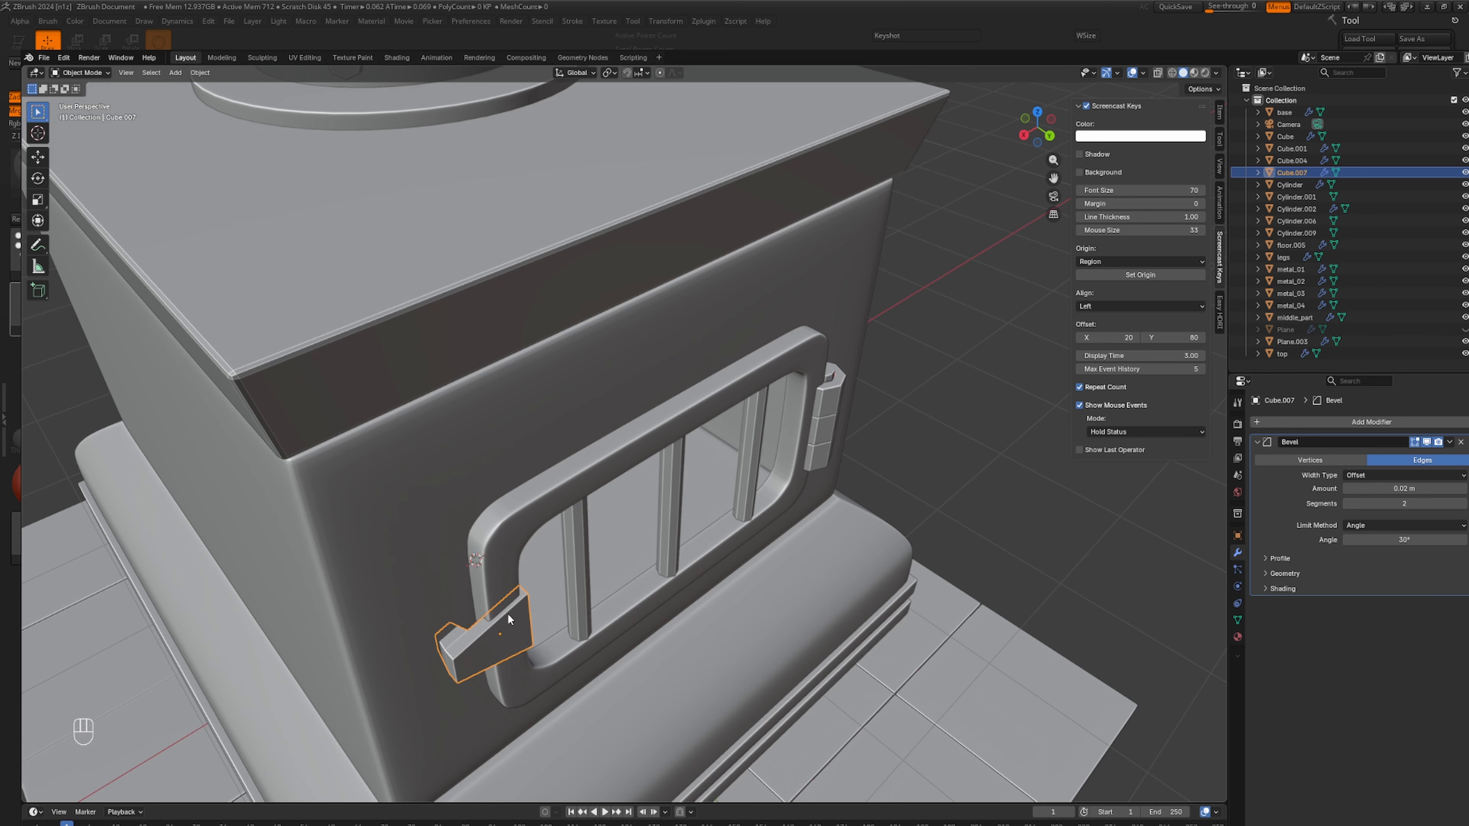
pyautogui.keyDown('shift'); pyautogui.click(518, 515); pyautogui.keyUp('shift')
pyautogui.keyDown('shift'); pyautogui.click(569, 533); pyautogui.keyUp('shift')
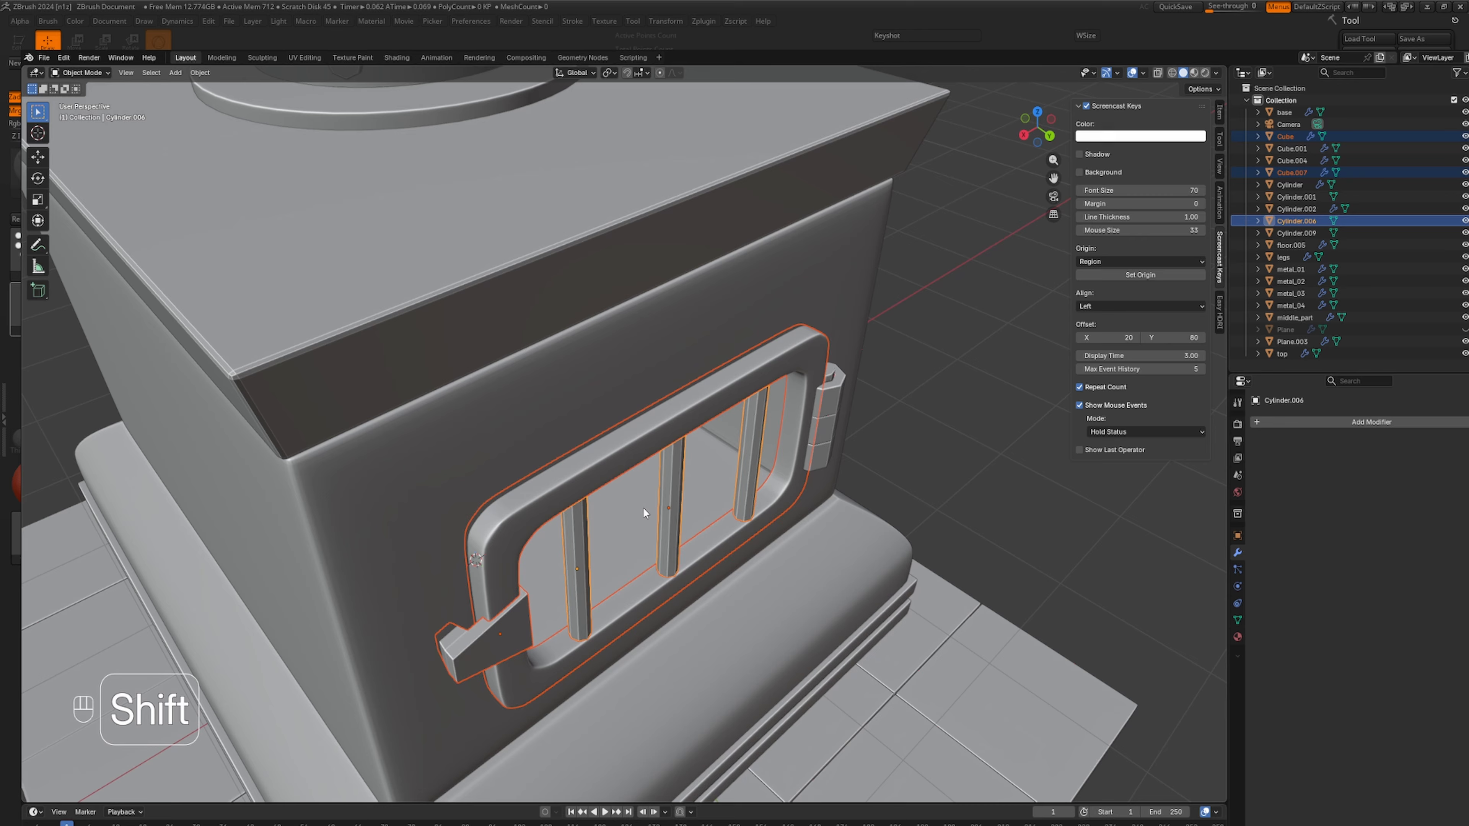
pyautogui.keyDown('shift'); pyautogui.click(832, 402); pyautogui.keyUp('shift')
pyautogui.moveTo(836, 400); pyautogui.dragTo(725, 435, button='middle')
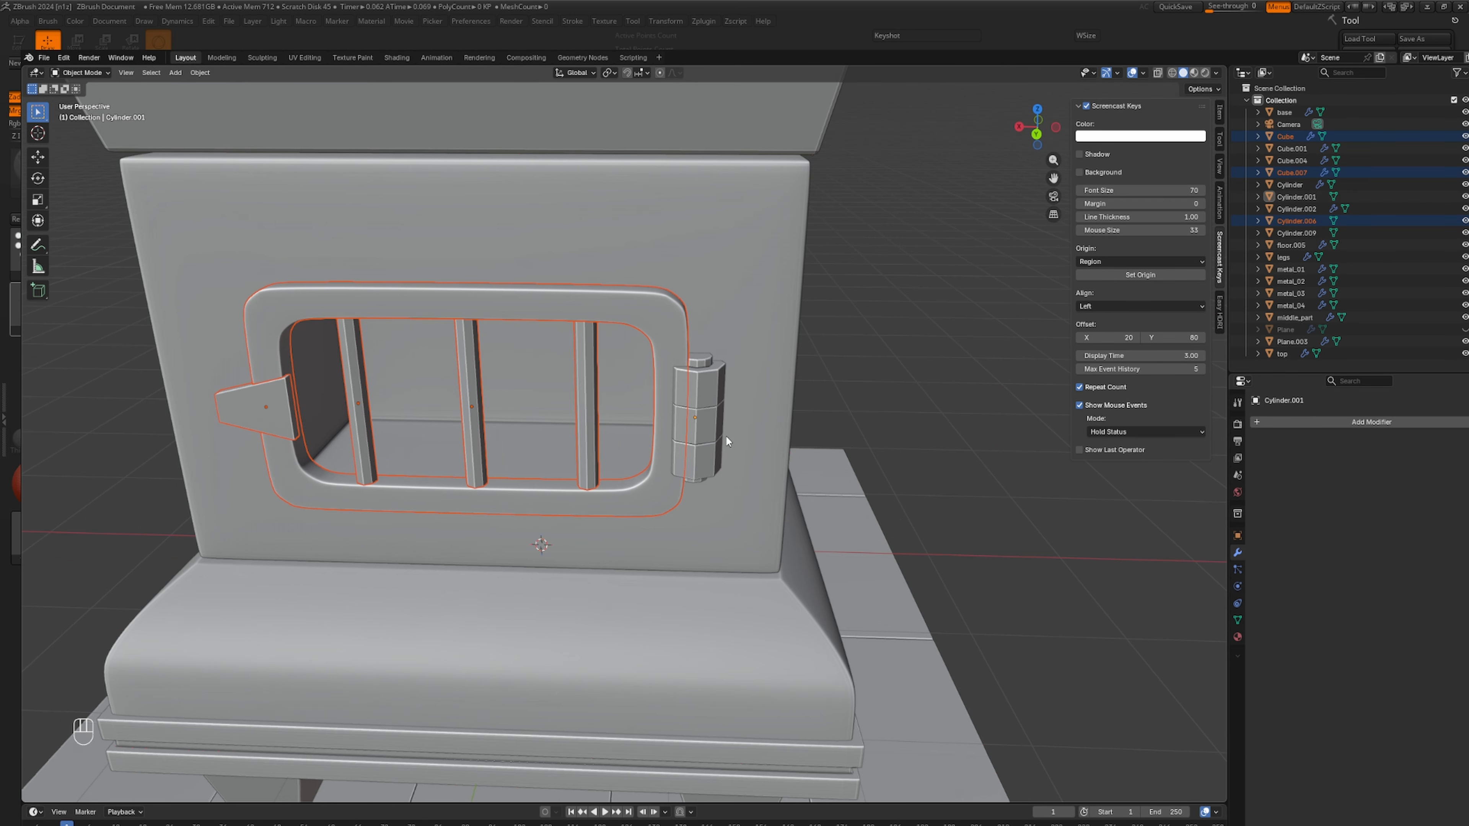
# Join the three vertical window bars to the stove's door frame, keeping the frame as the active object.
pyautogui.scroll(3, 725, 434)
pyautogui.keyDown('shift'); pyautogui.moveTo(636, 435); pyautogui.dragTo(769, 464, button='middle'); pyautogui.keyUp('shift')
pyautogui.click(503, 478)
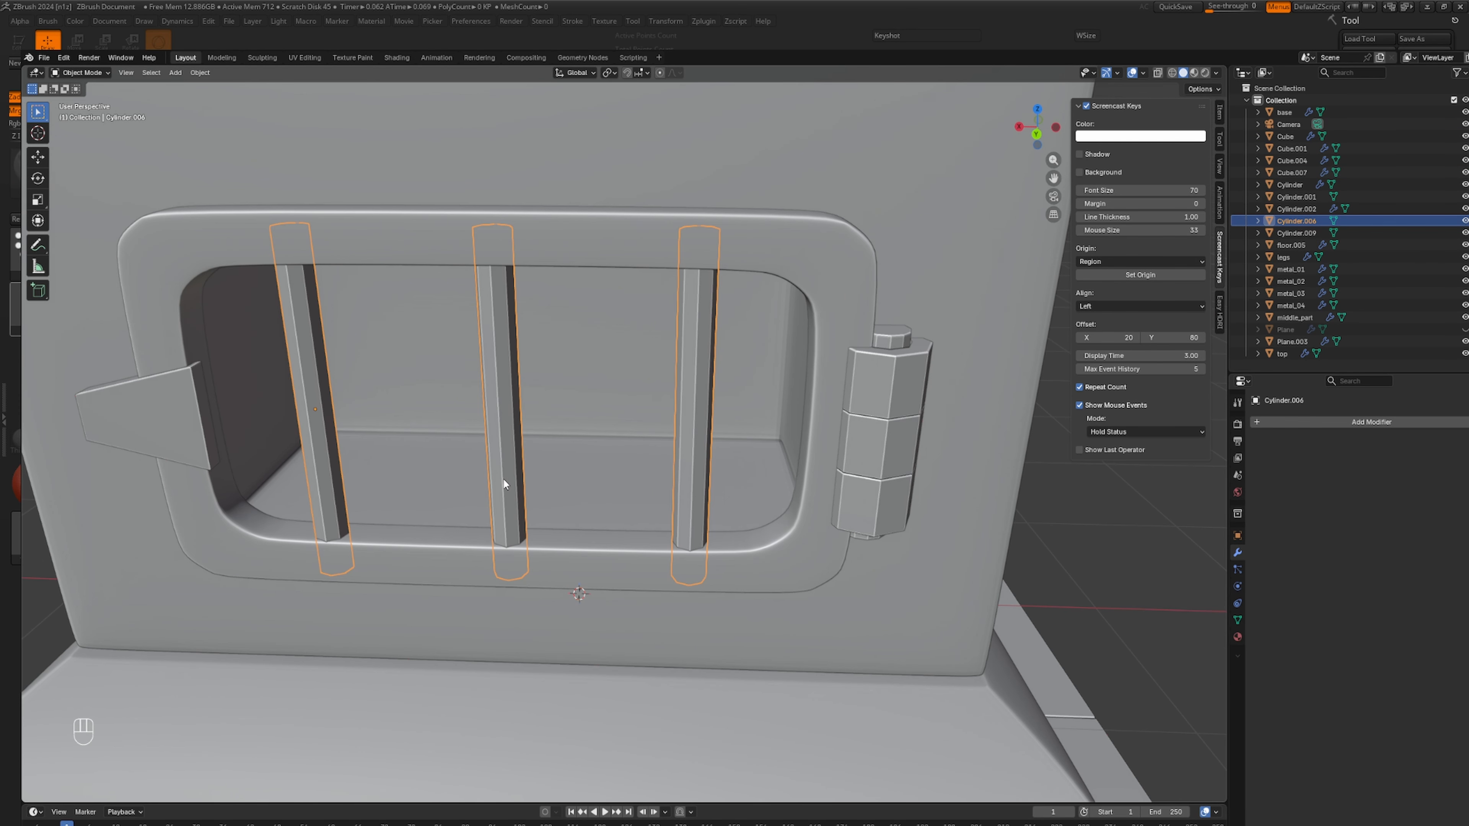
pyautogui.keyDown('shift'); pyautogui.click(536, 573); pyautogui.keyUp('shift')
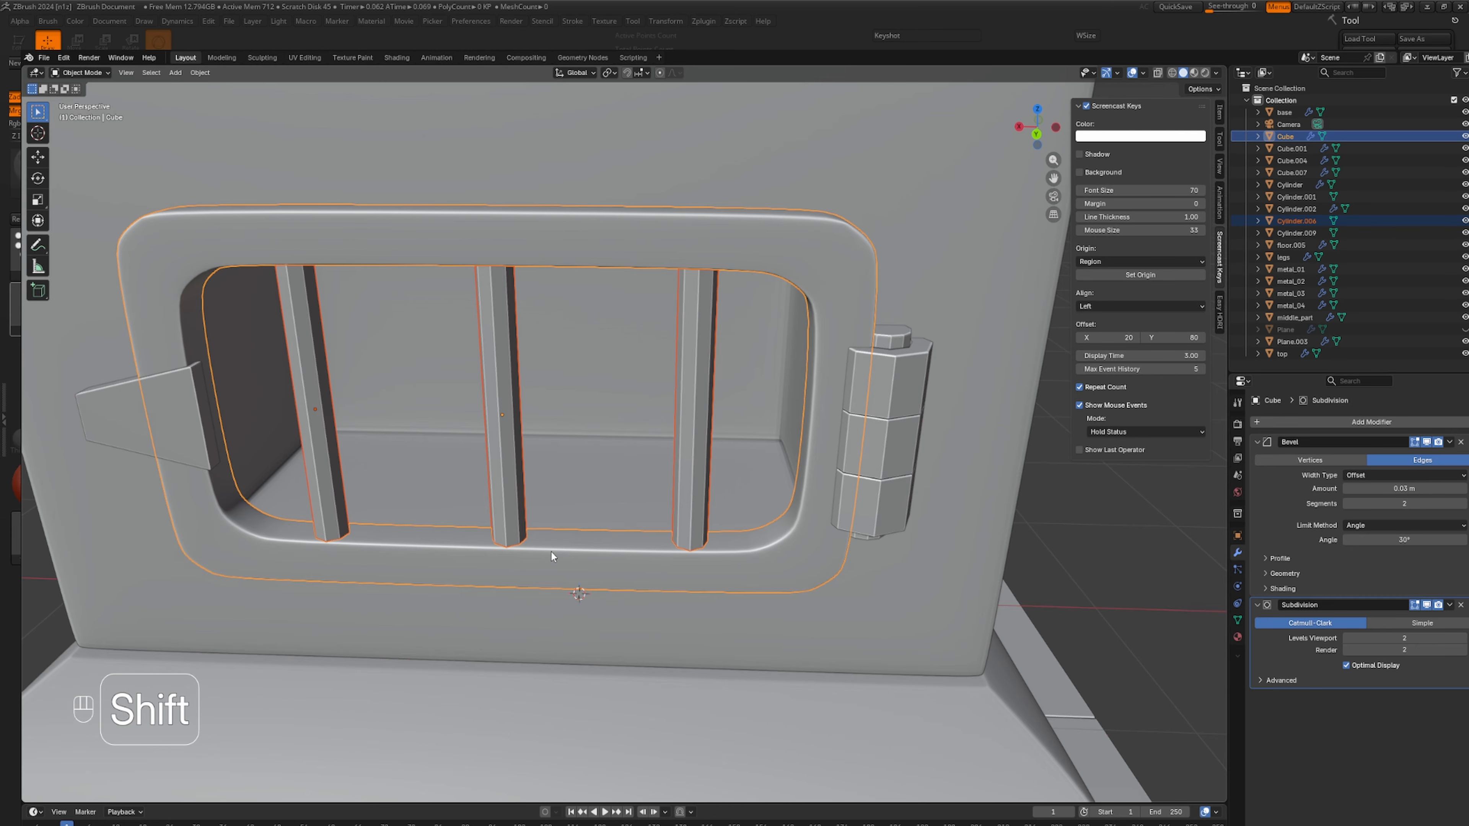
pyautogui.hotkey('ctrl', 'j')
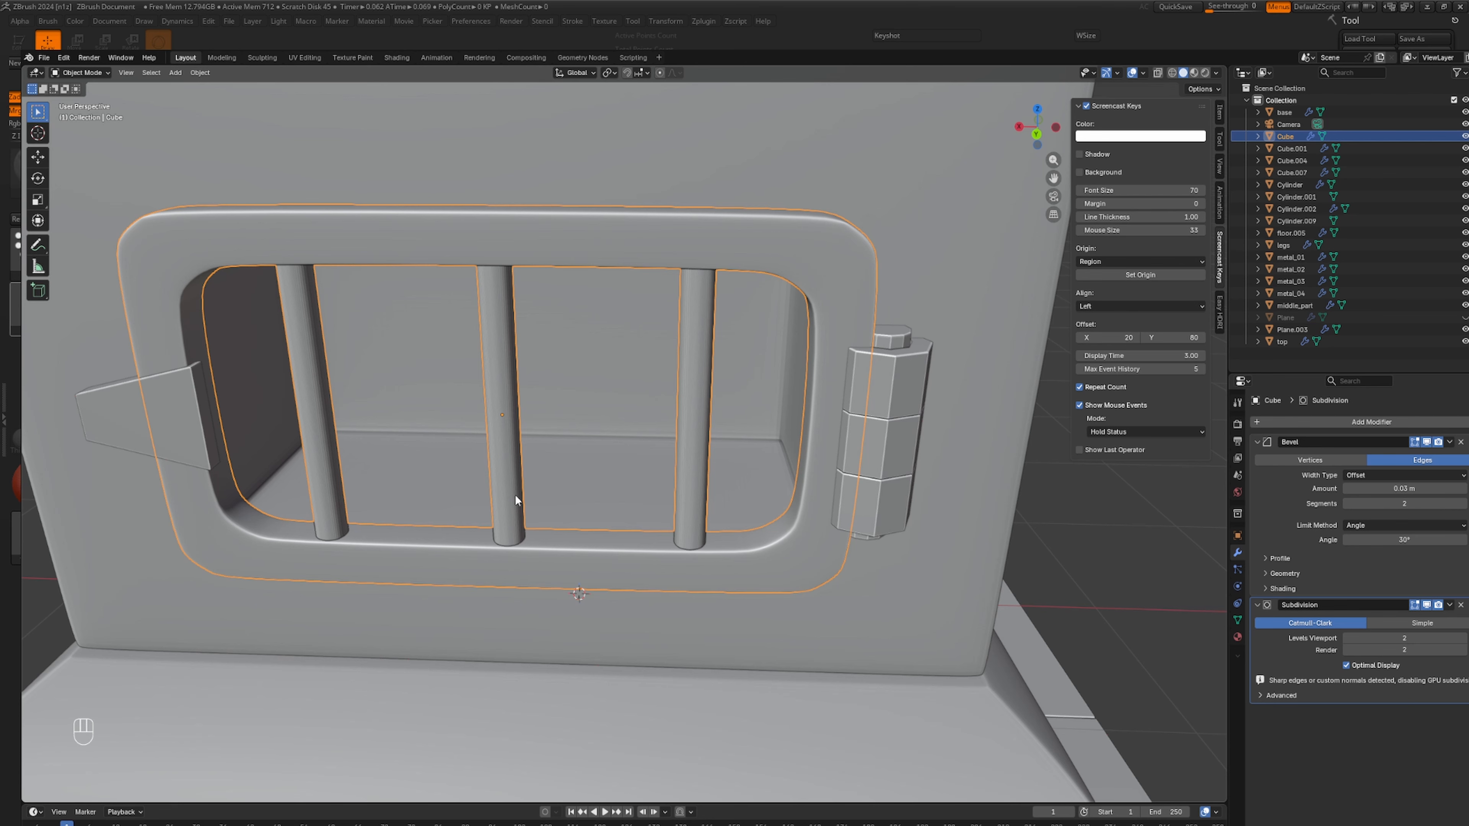
# Apply Shade Smooth to the joined door frame and bars.
pyautogui.moveTo(517, 495); pyautogui.dragTo(586, 481, button='middle')
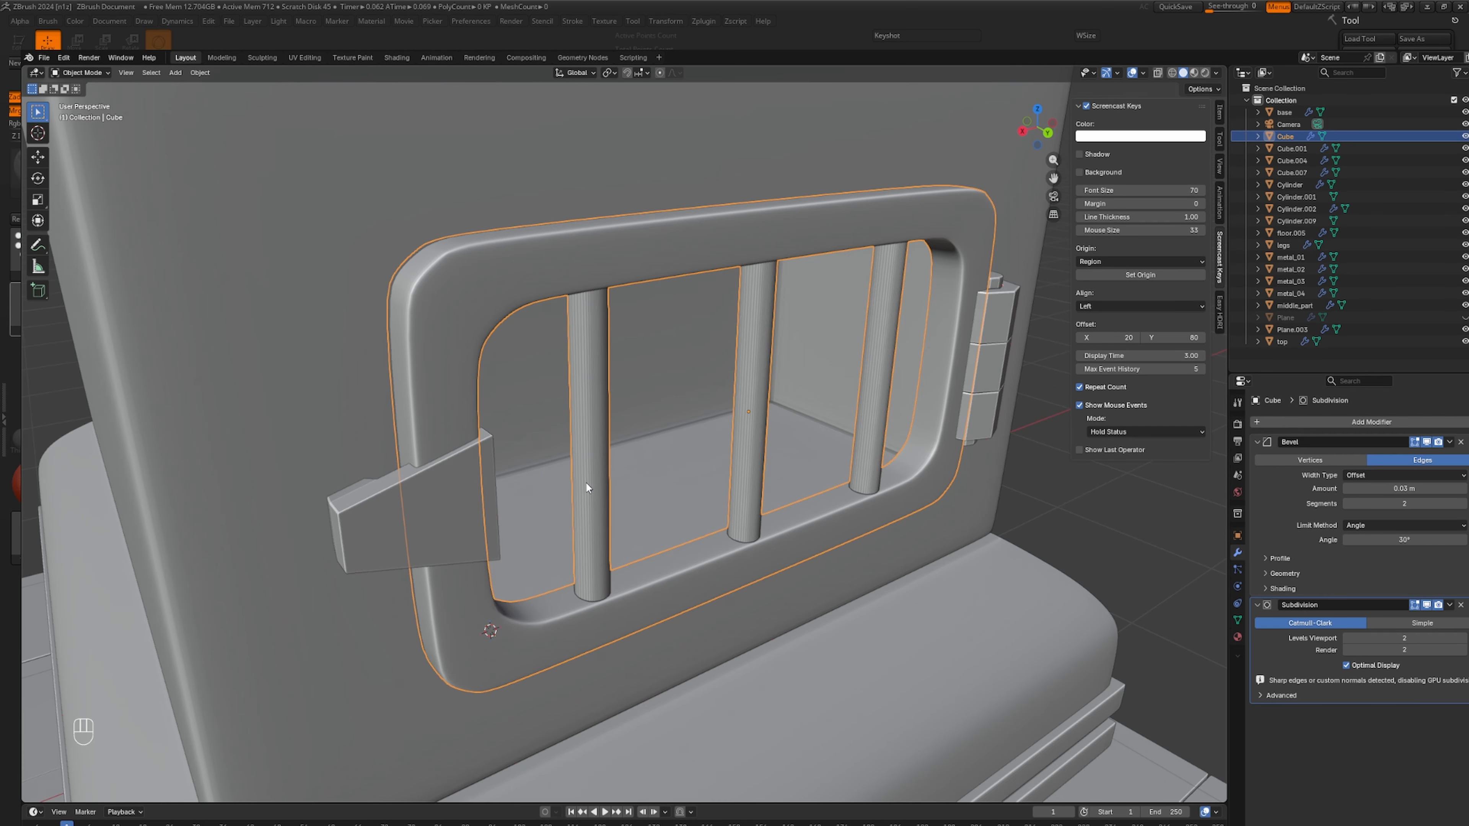
pyautogui.press('Tab')
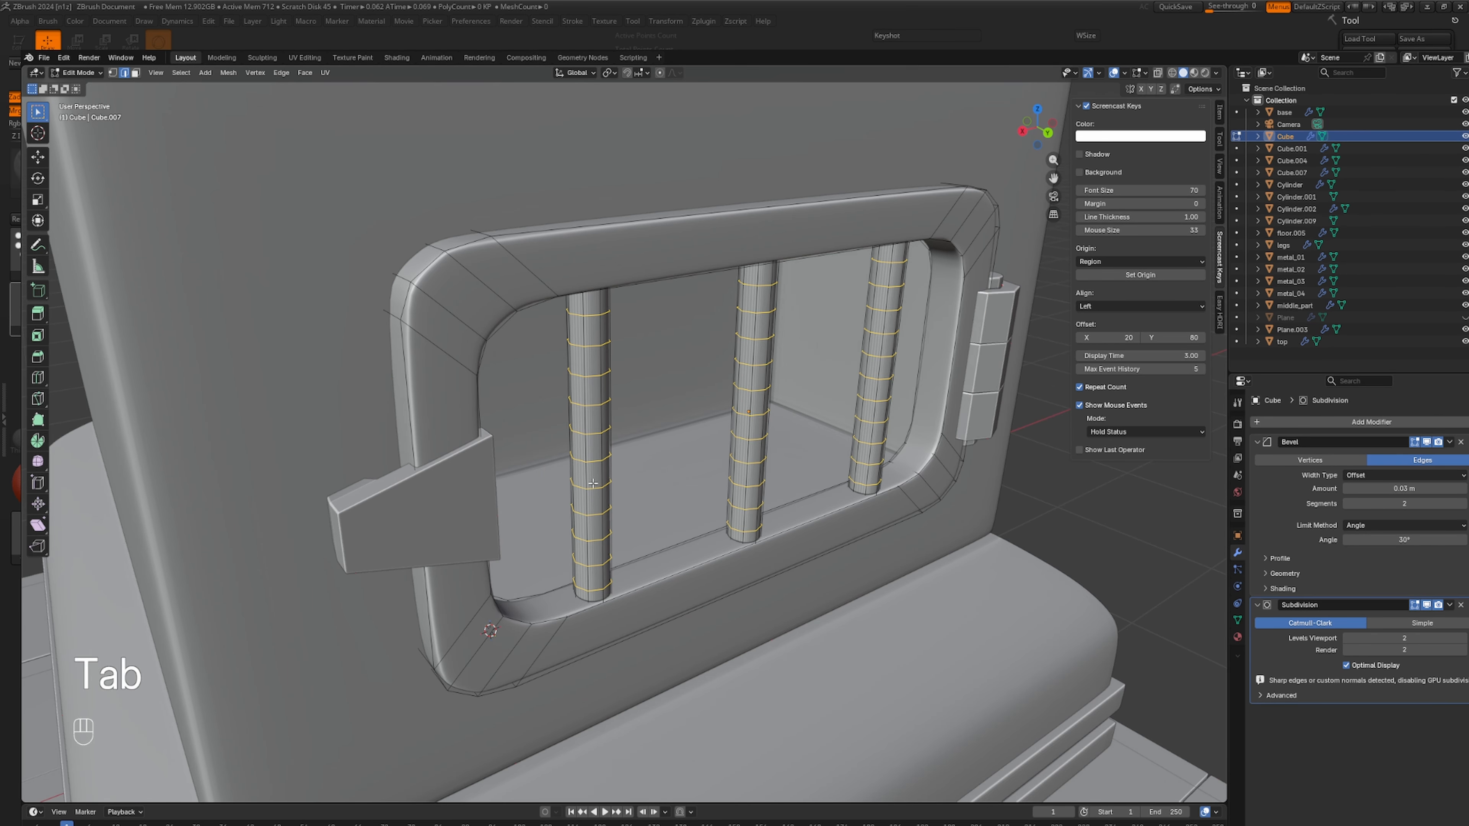
pyautogui.press('Tab')
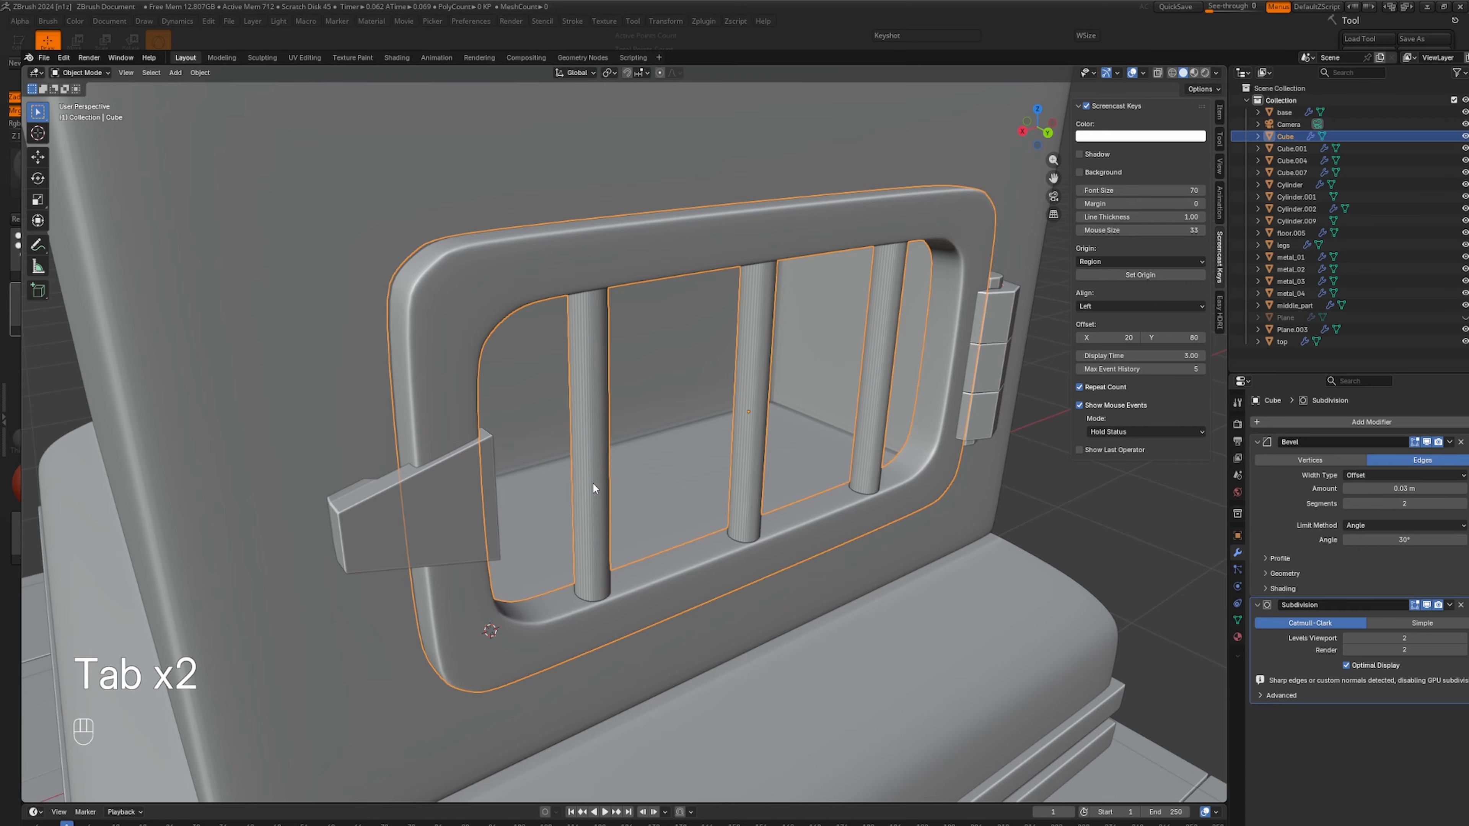
pyautogui.rightClick(592, 482)
pyautogui.click(593, 481)
pyautogui.scroll(-3, 603, 475)
pyautogui.moveTo(604, 474); pyautogui.dragTo(566, 467, button='middle')
# Rename the joined door frame and bars as door.
pyautogui.click(832, 403)
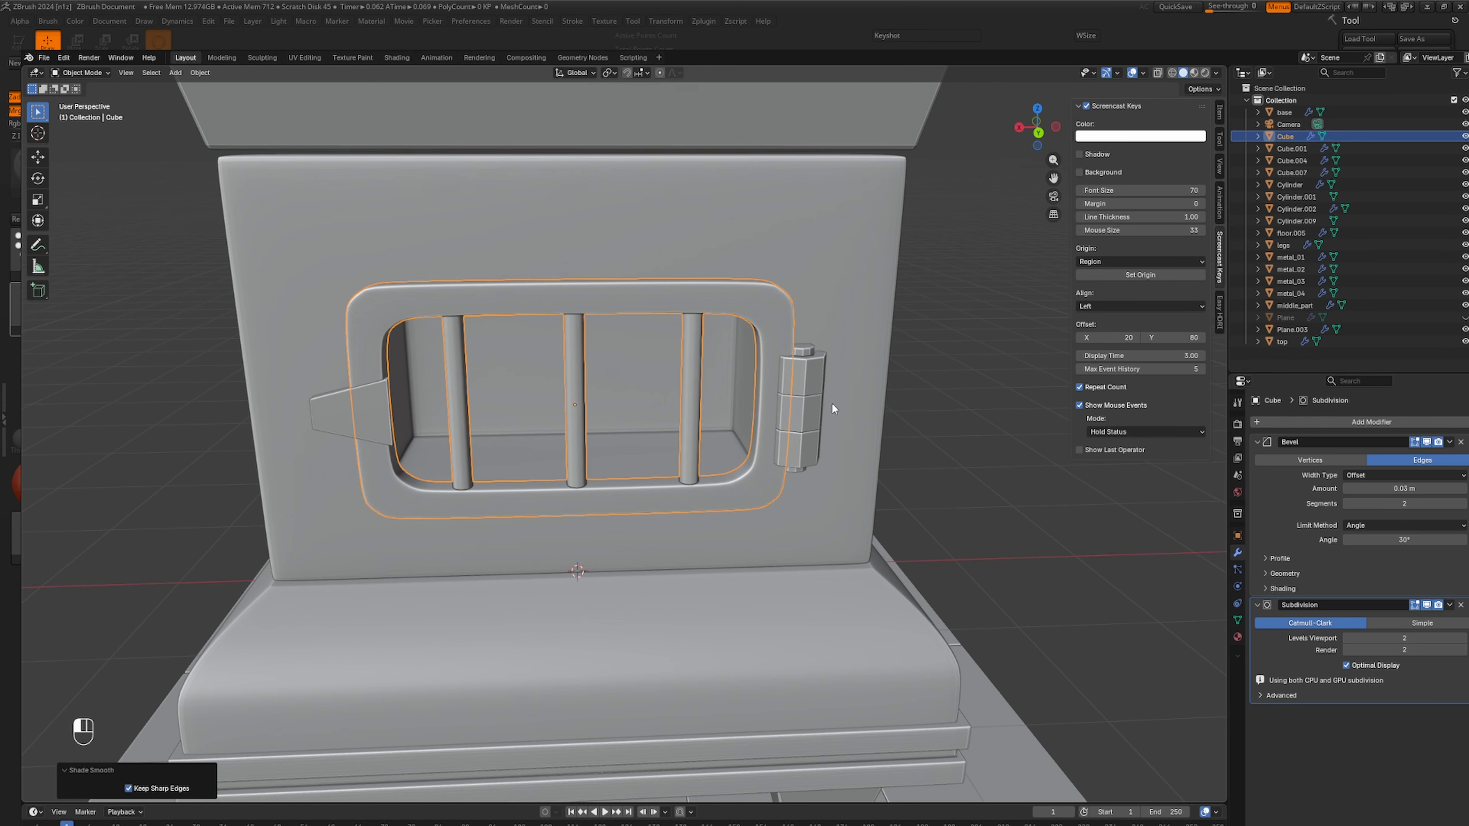
pyautogui.click(804, 380)
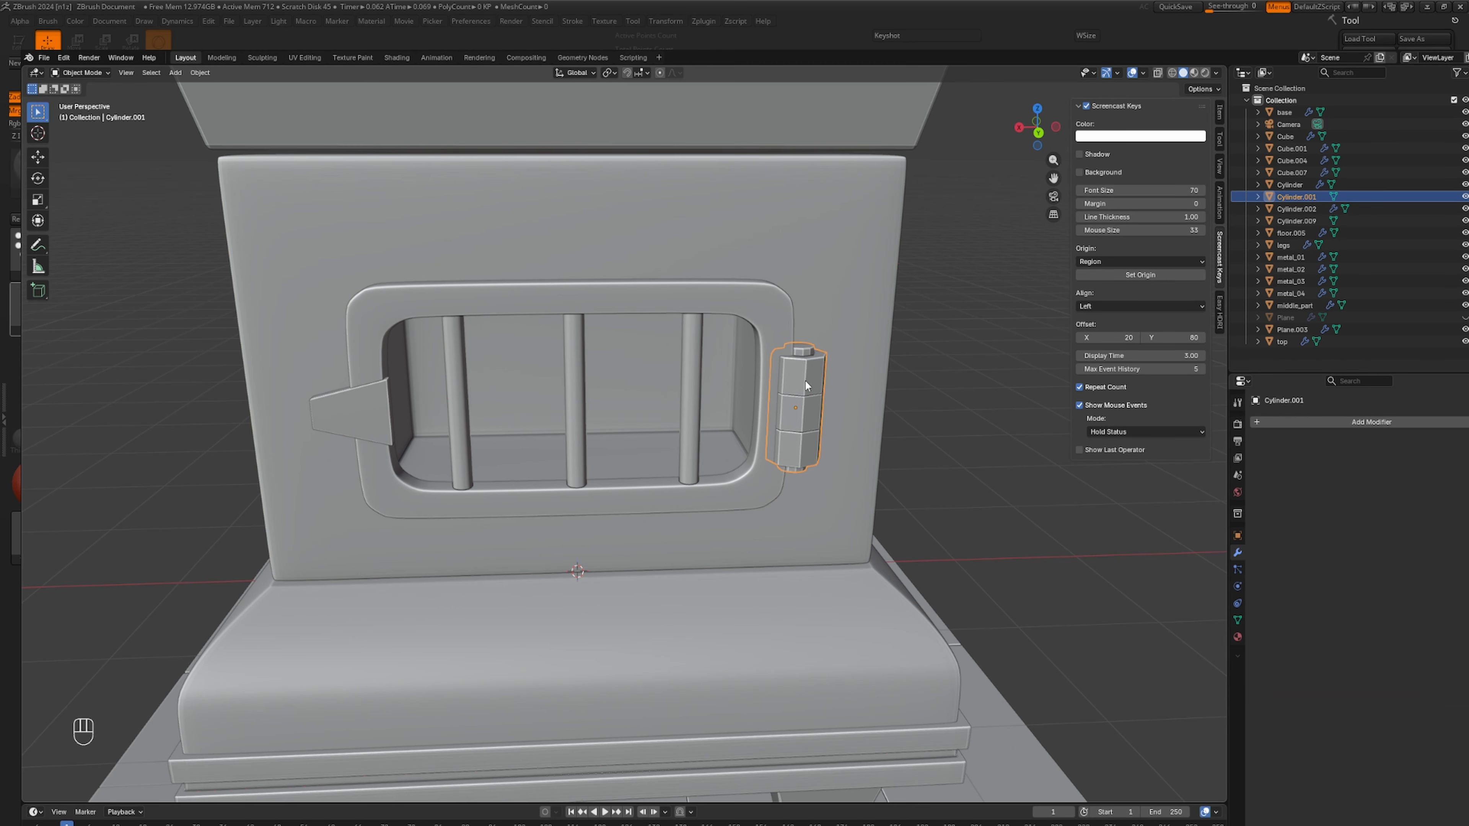
pyautogui.click(356, 415)
pyautogui.click(727, 310)
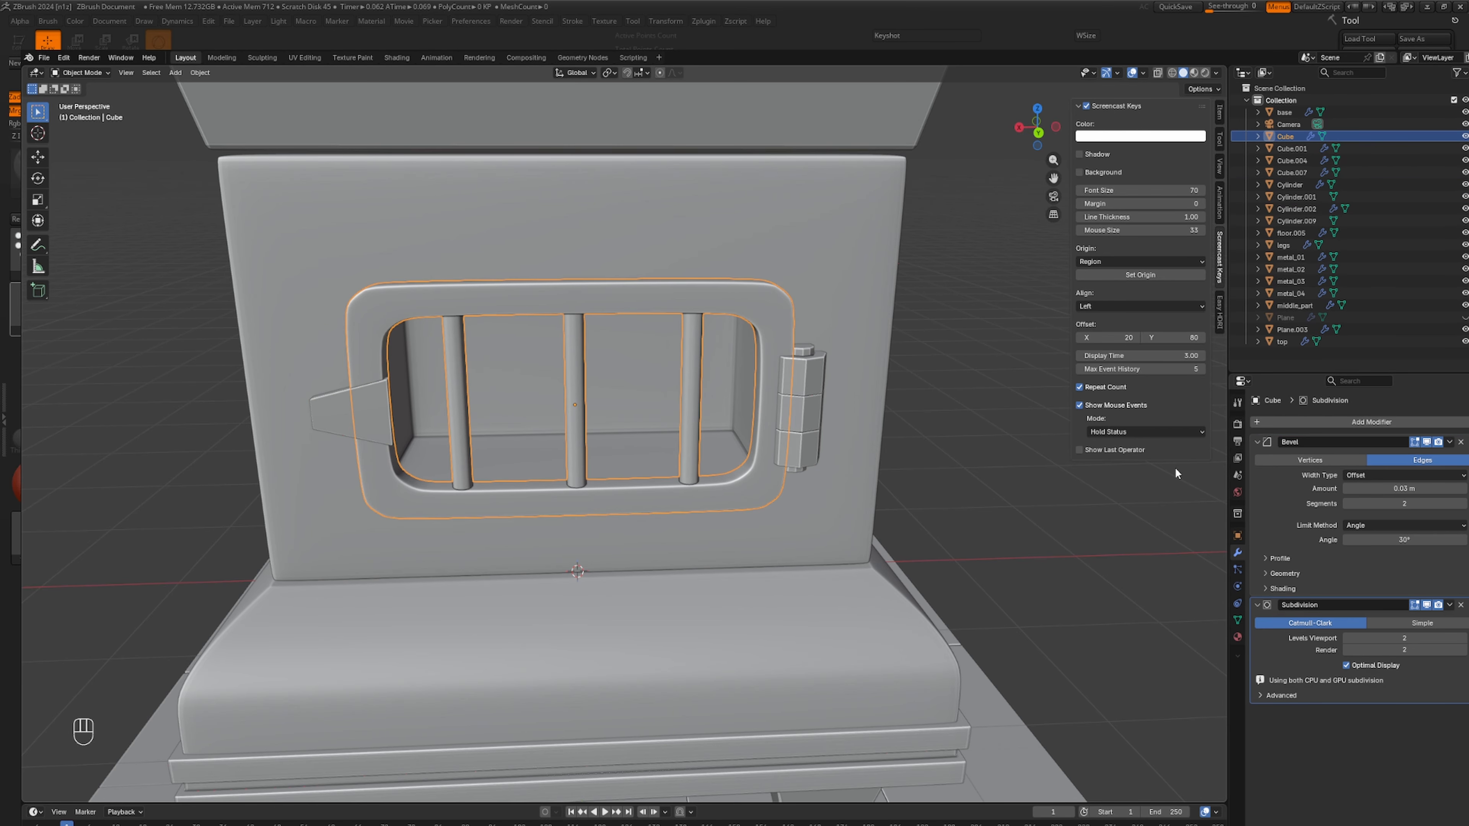
pyautogui.doubleClick(1295, 136)
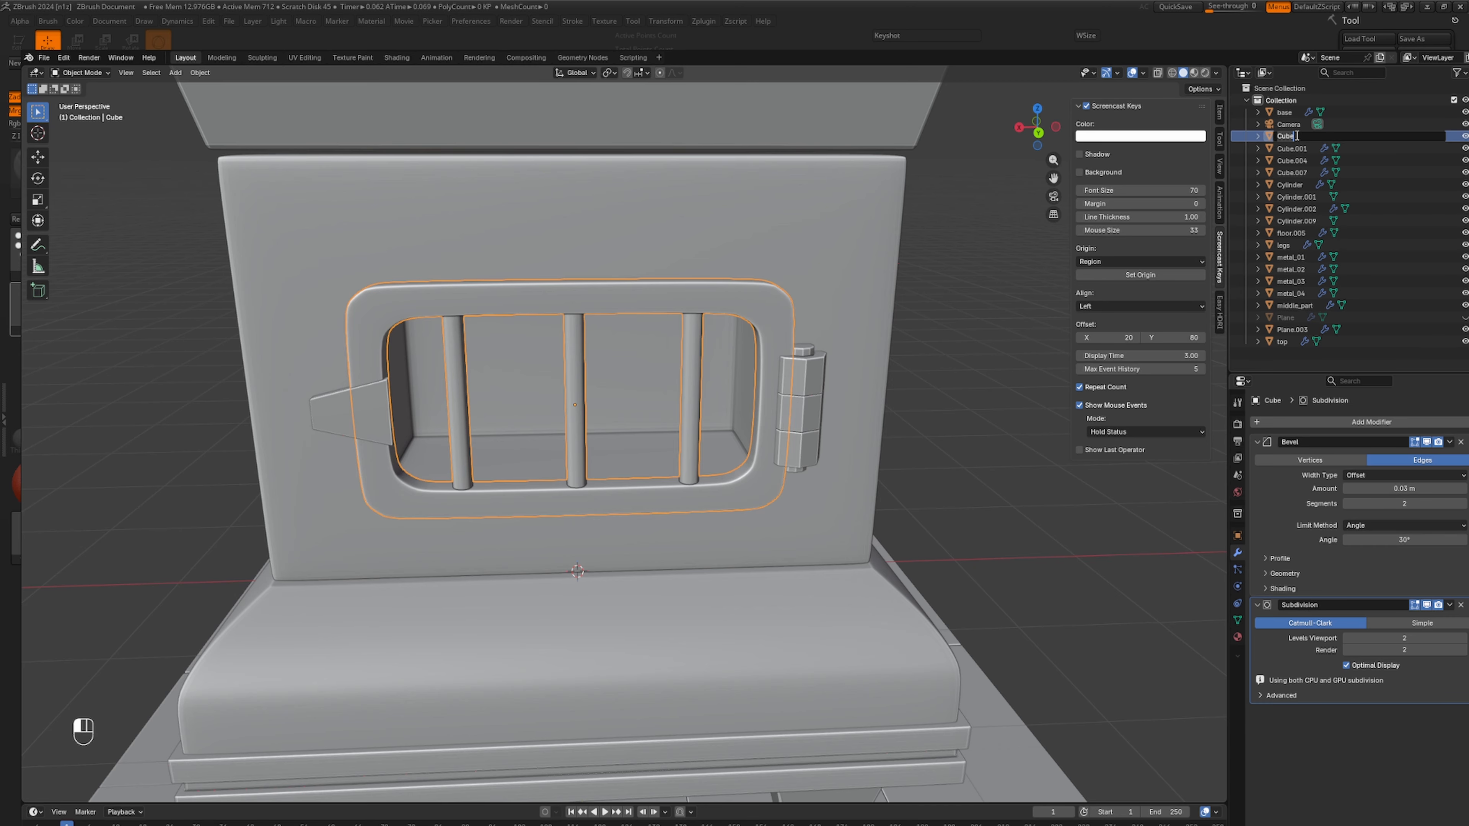
pyautogui.write('door')
pyautogui.press('Return')
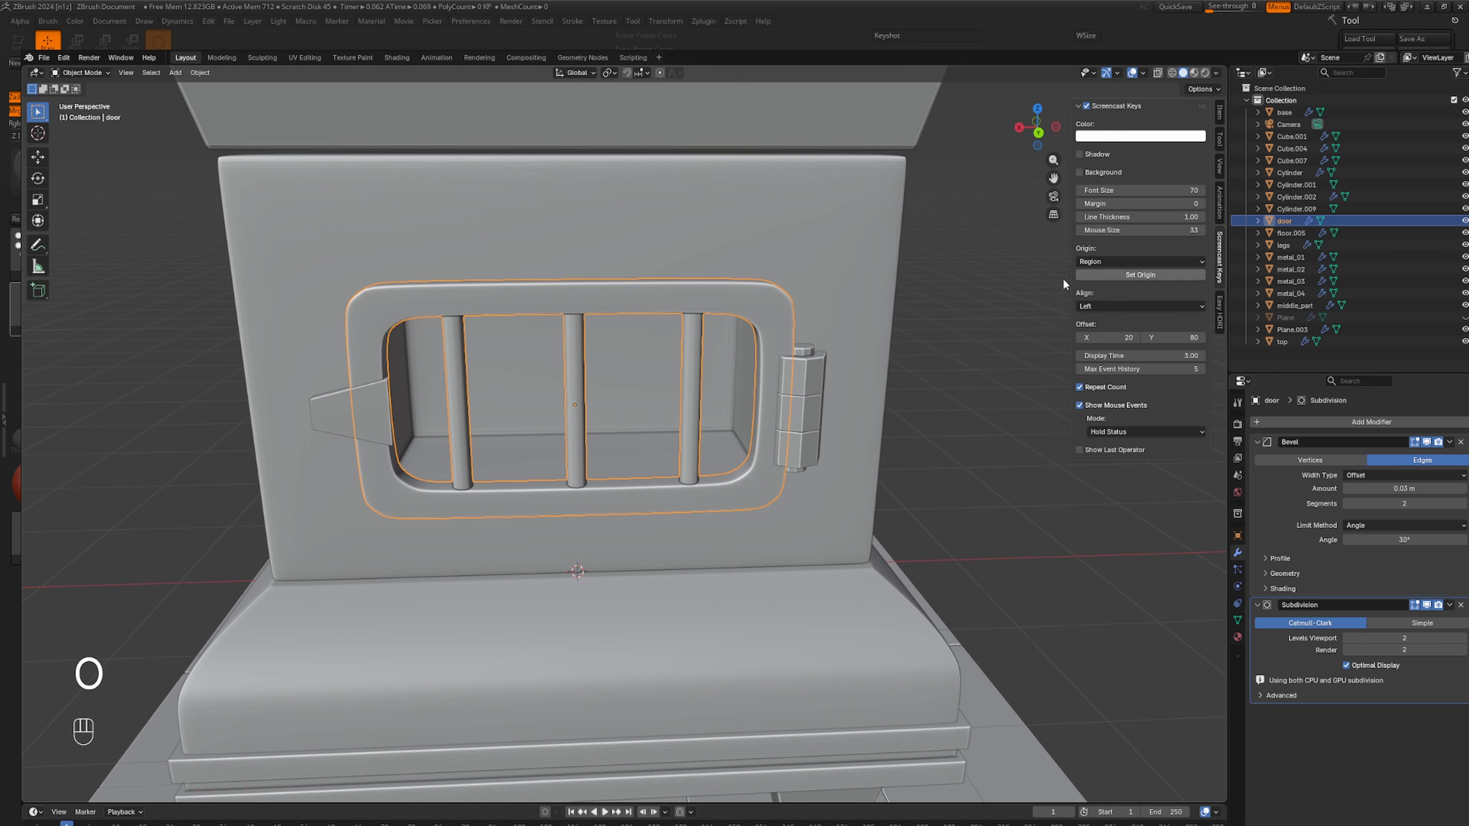
# Rename the hinge beside the stove door as door_part+01.
pyautogui.click(810, 363)
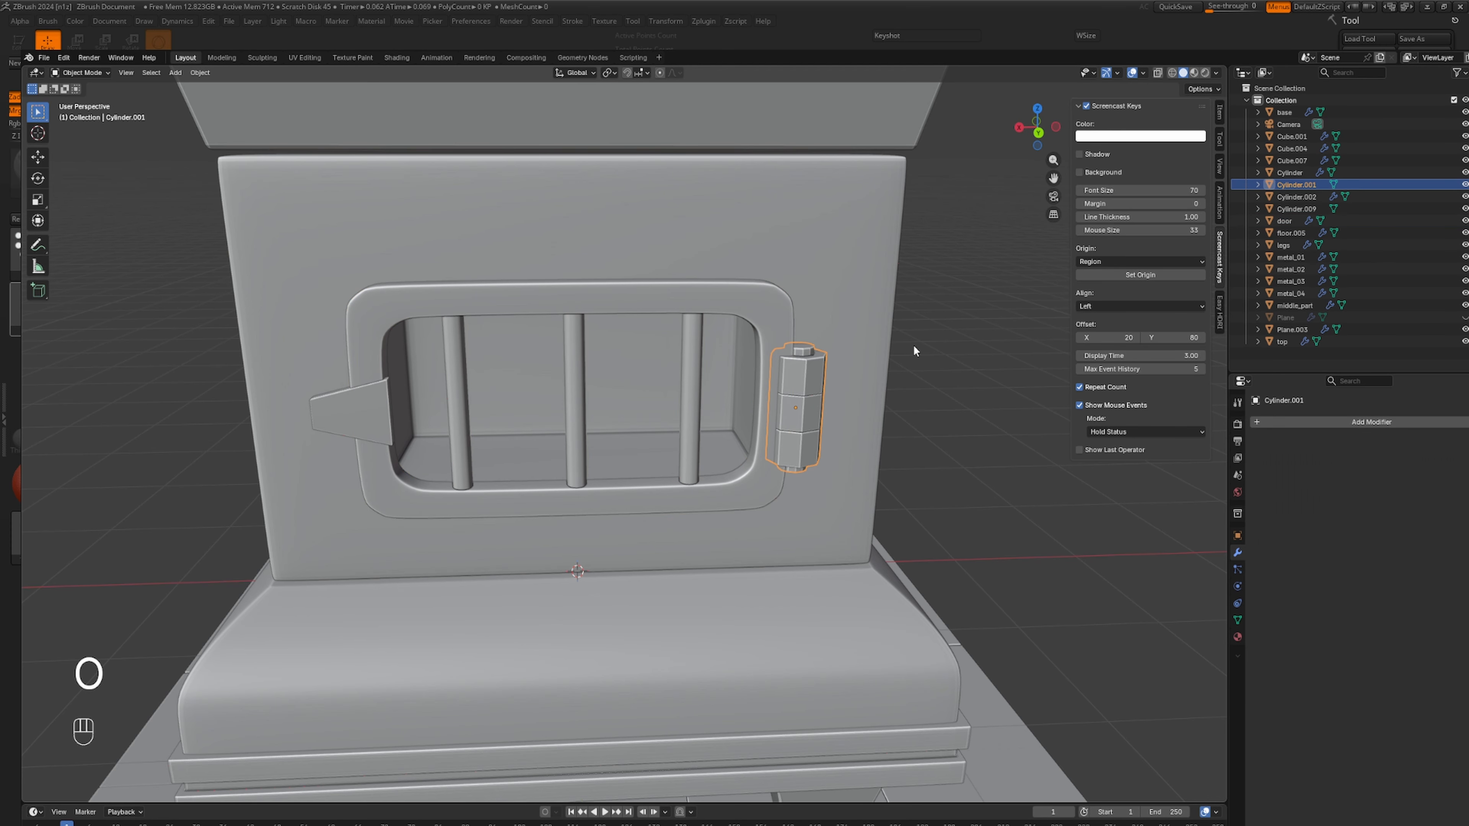
pyautogui.doubleClick(1303, 184)
pyautogui.write('door')
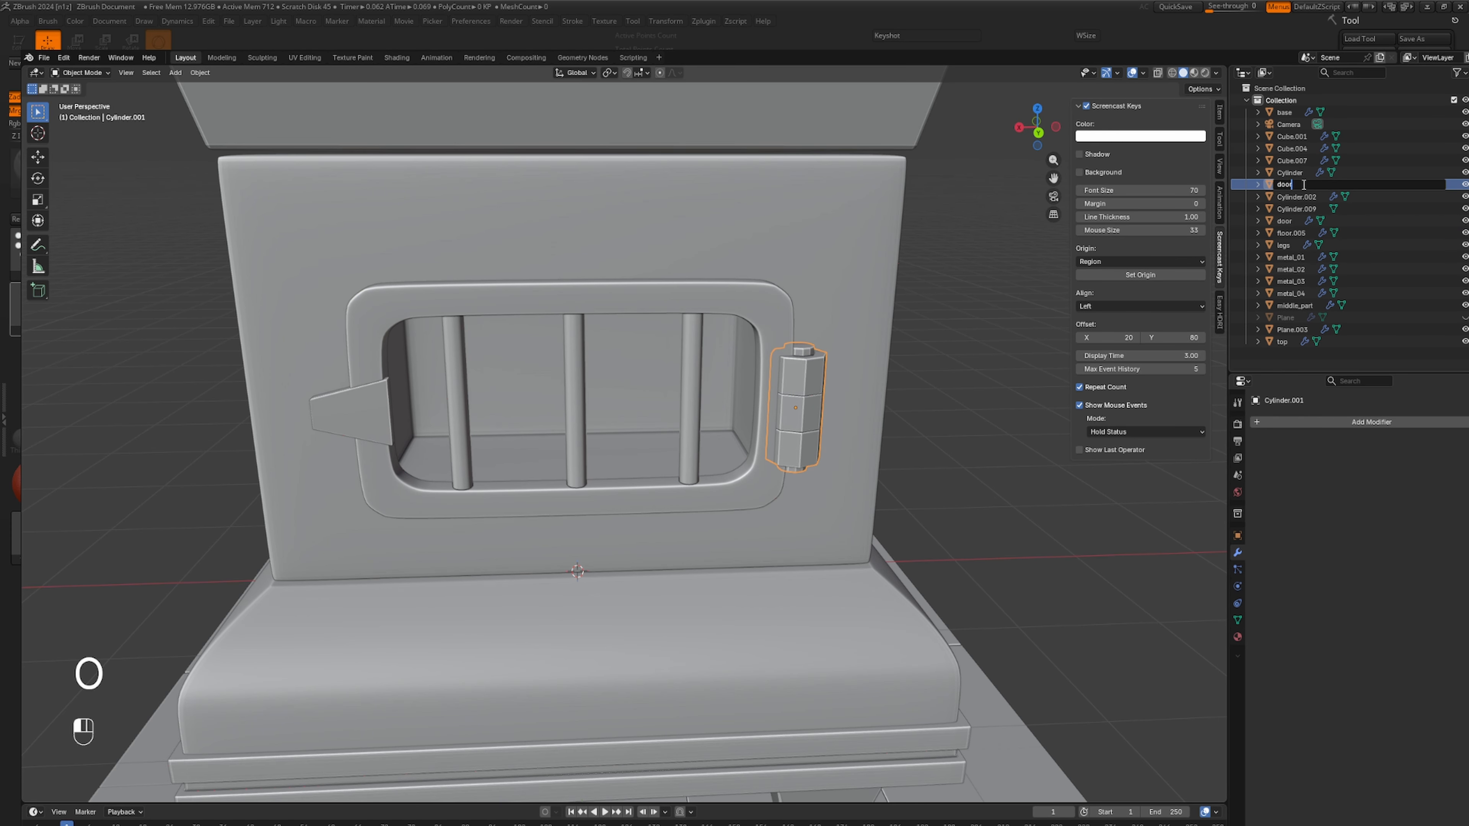
pyautogui.write('_part.01')
pyautogui.press('Return')
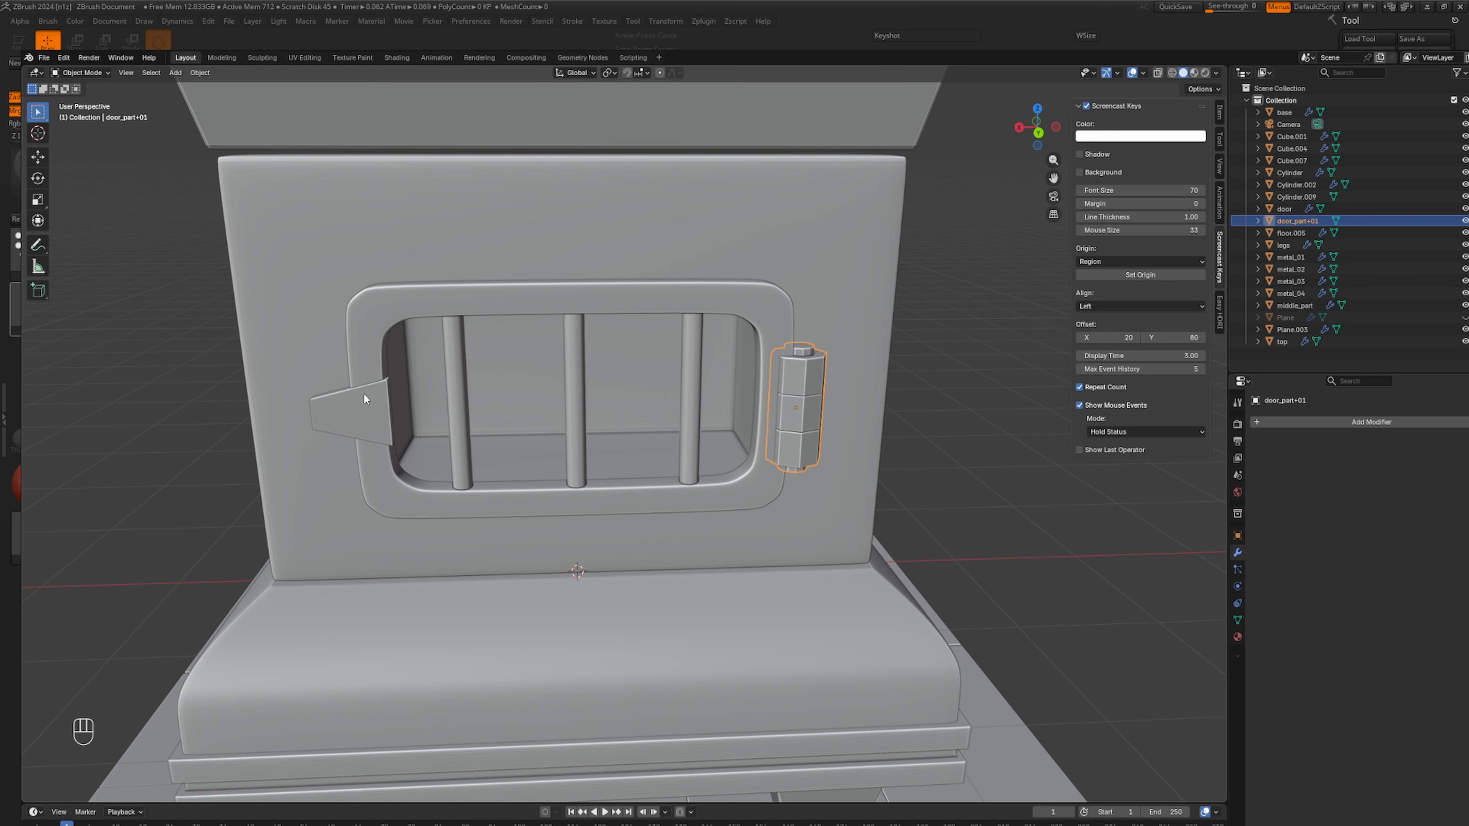
# Rename the wedge-shaped door handle as dor_part_02.
pyautogui.click(364, 399)
pyautogui.doubleClick(1296, 161)
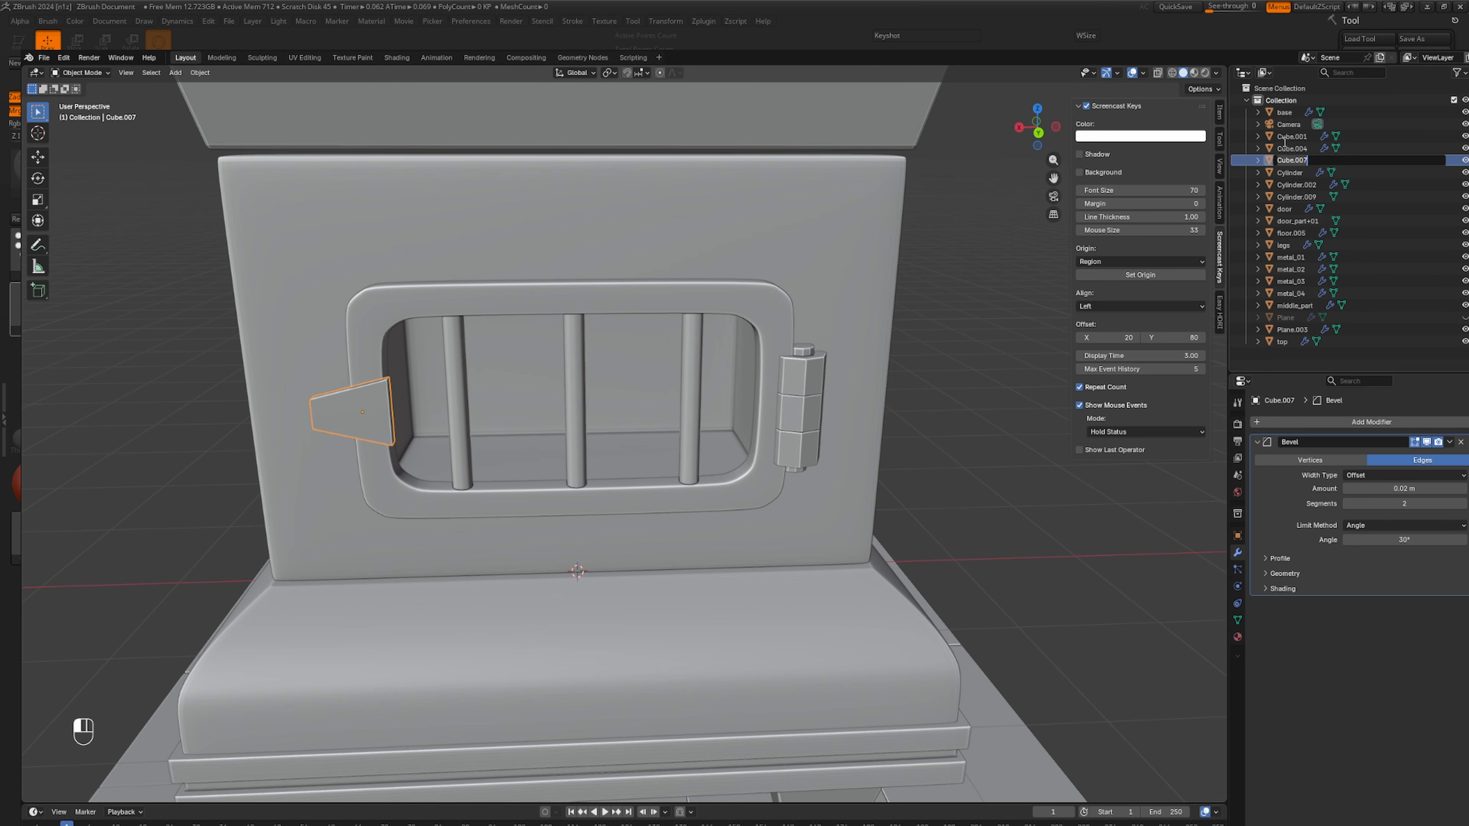
pyautogui.write('dor_part_02')
pyautogui.press('Return')
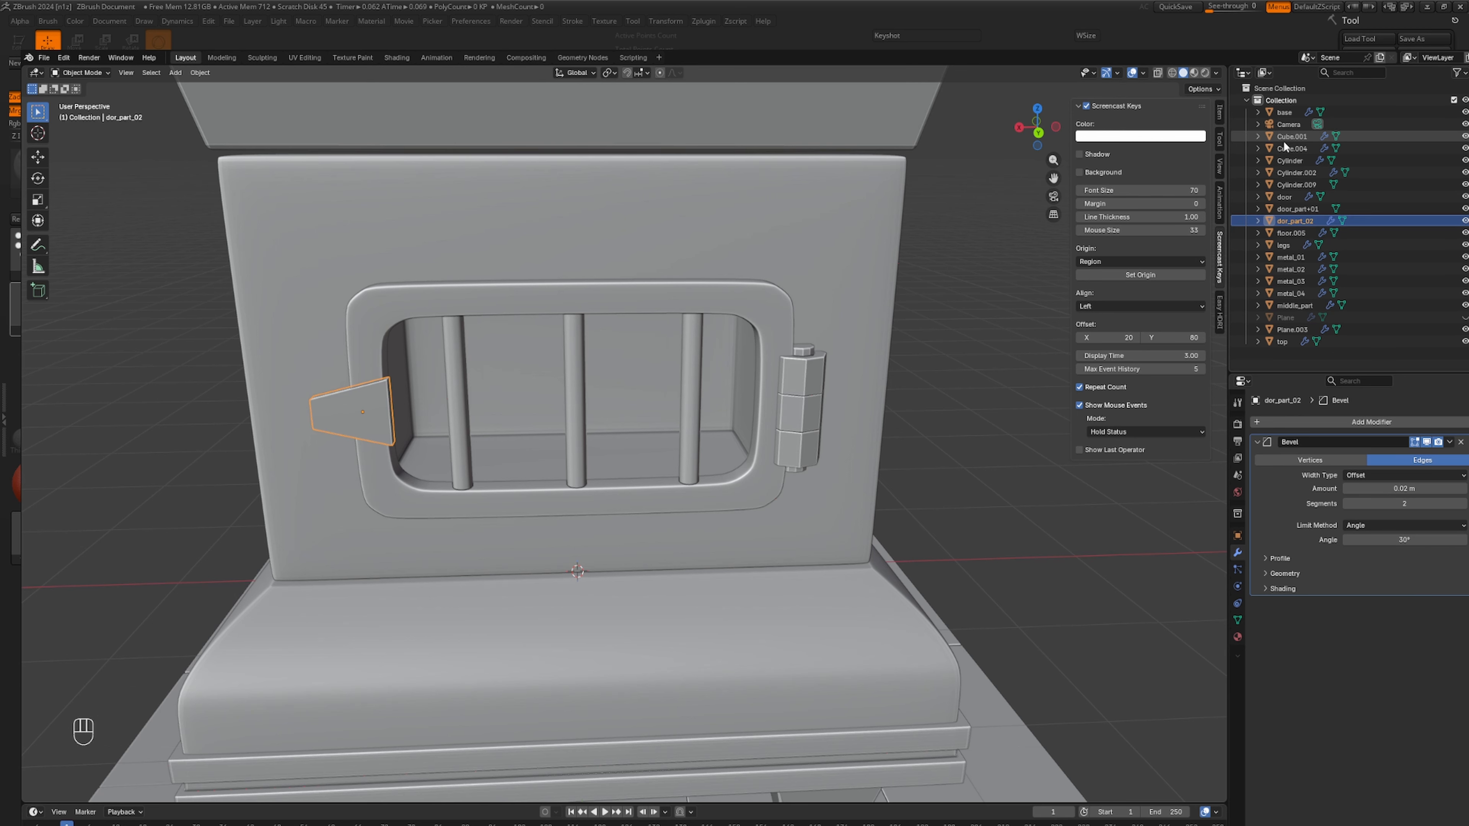
# Select the round flange at the base of the pipe and hide the viewport overlays.
pyautogui.scroll(-8, 991, 354)
pyautogui.scroll(-2, 895, 524)
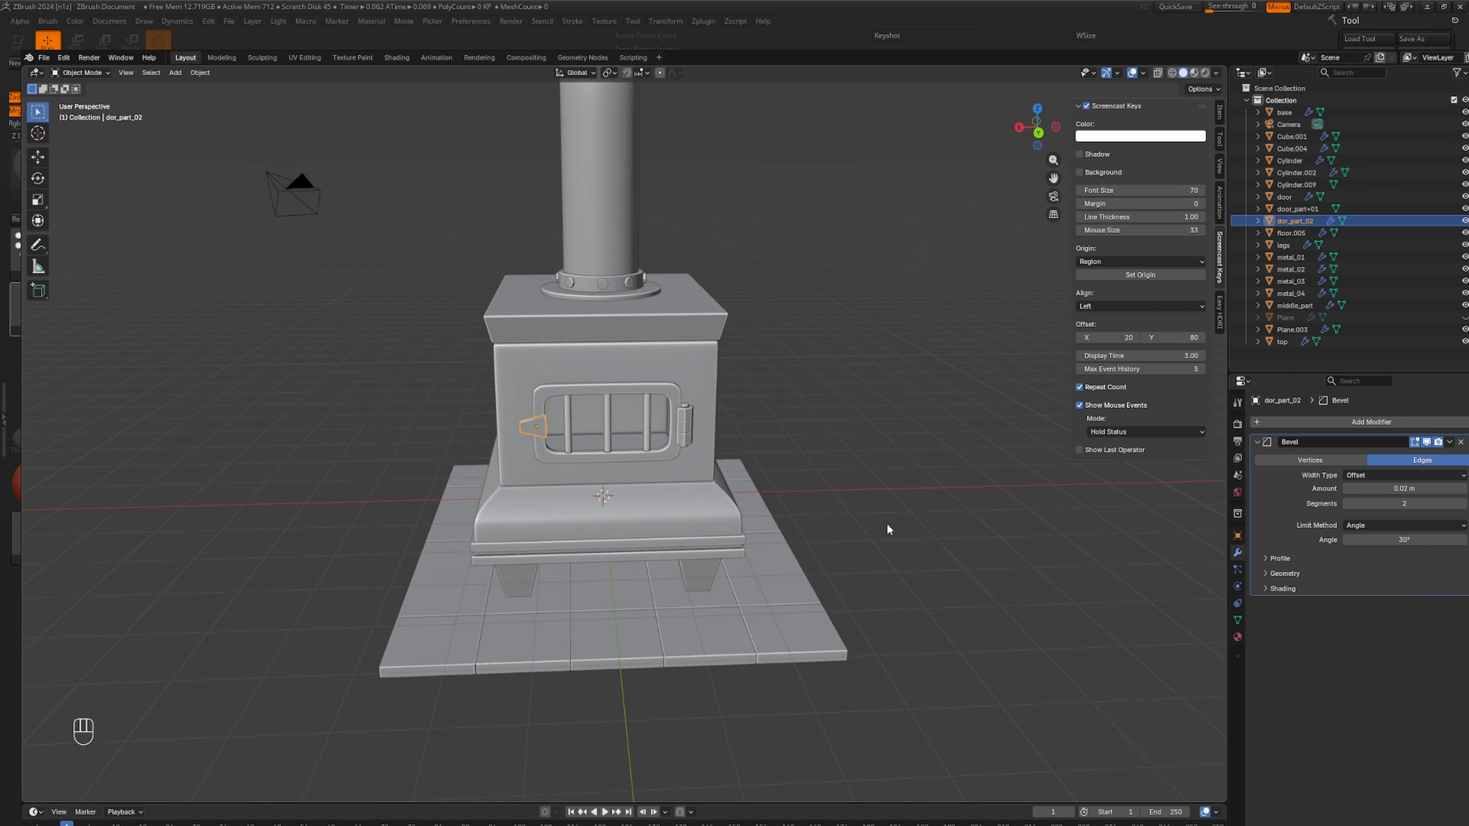
pyautogui.moveTo(887, 524); pyautogui.dragTo(960, 526, button='middle')
pyautogui.scroll(-2, 880, 523)
pyautogui.keyDown('shift'); pyautogui.moveTo(807, 443); pyautogui.dragTo(823, 531, button='middle'); pyautogui.keyUp('shift')
pyautogui.scroll(4, 719, 532)
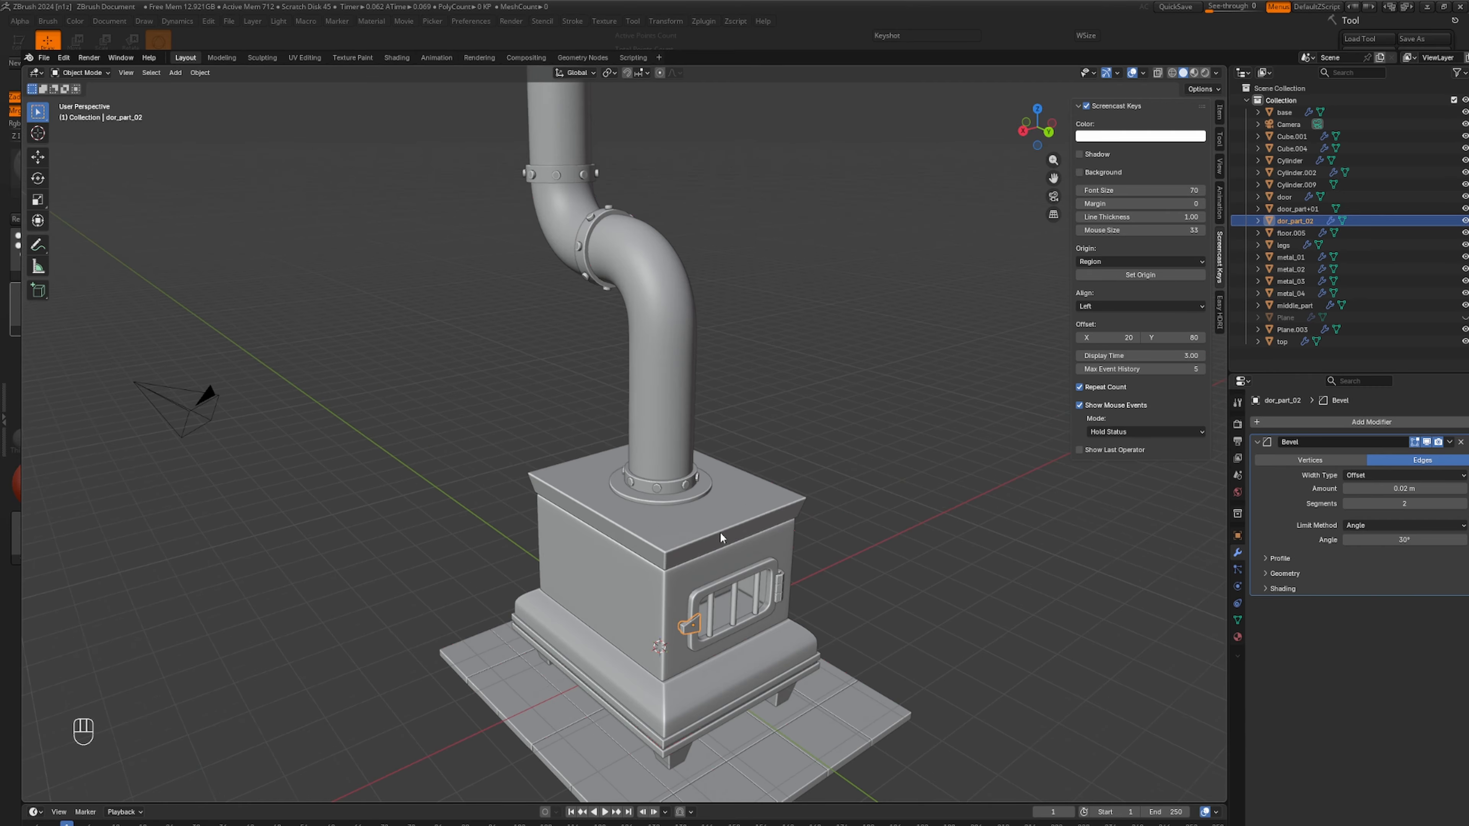
pyautogui.click(718, 504)
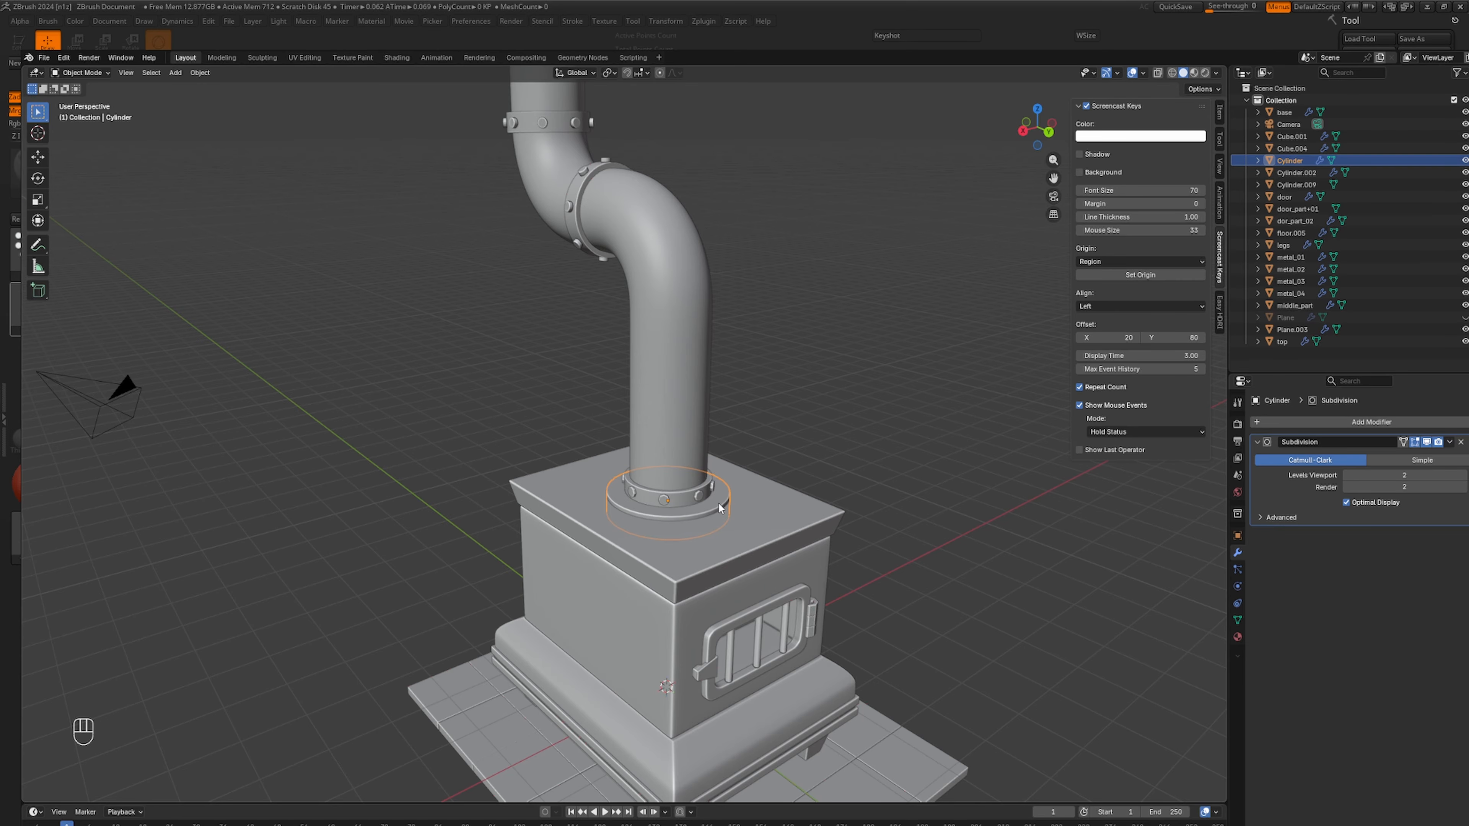
pyautogui.scroll(-5, 718, 474)
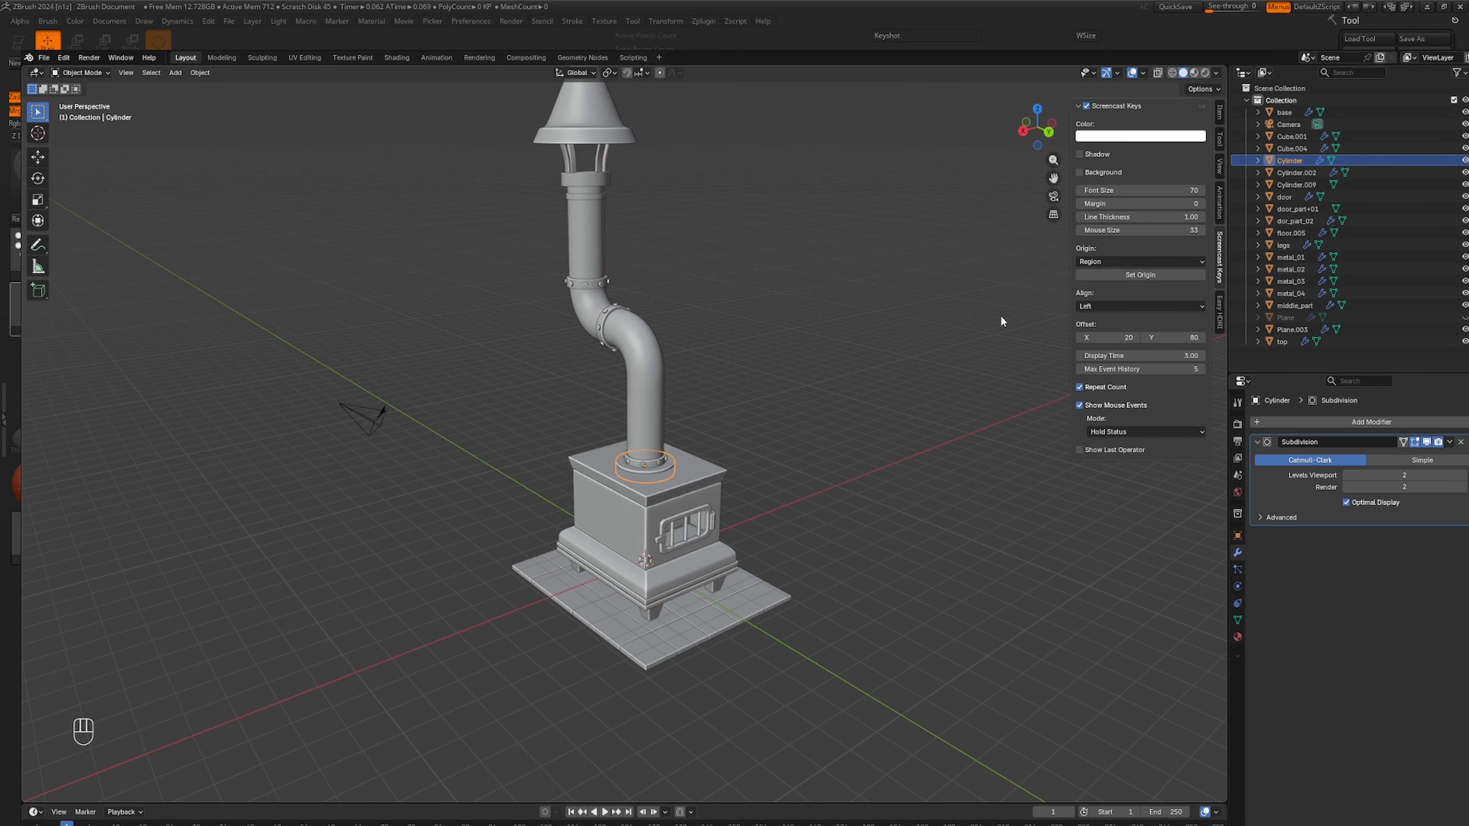
pyautogui.click(1131, 73)
pyautogui.scroll(-2, 920, 347)
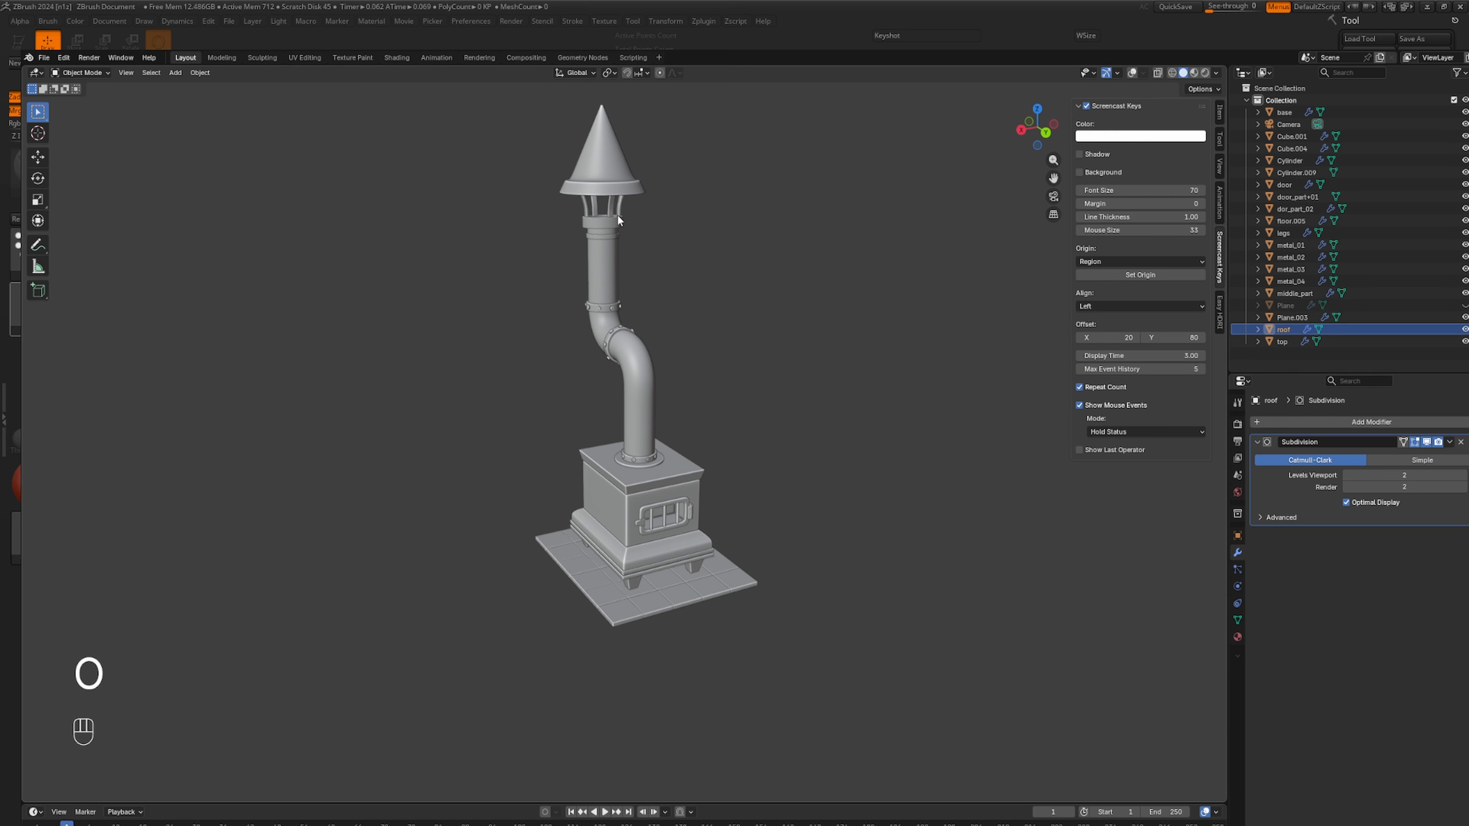
# Rename the supports beneath the chimney's cone-shaped cap as roof_part.
pyautogui.click(613, 206)
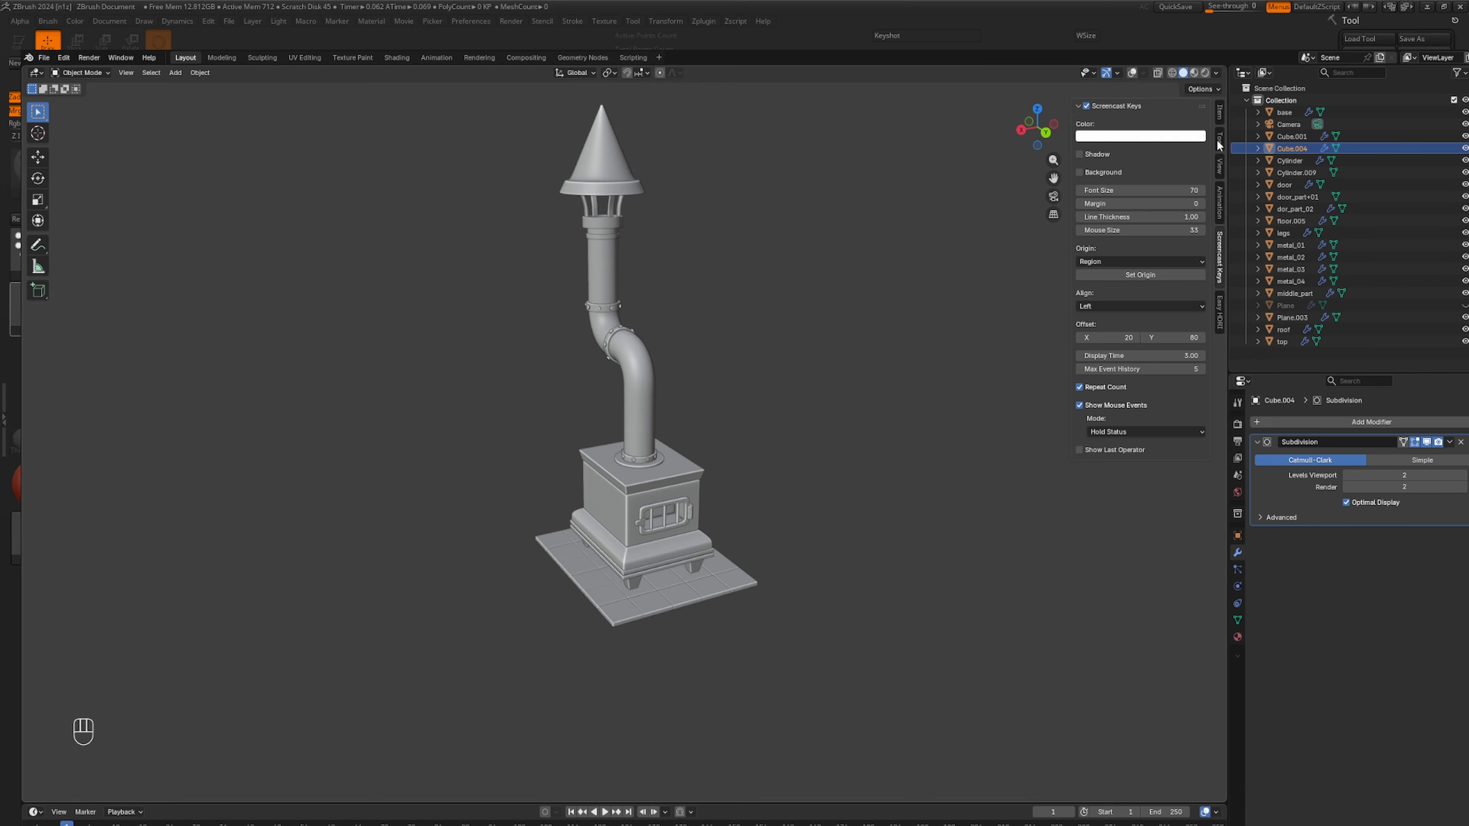
pyautogui.click(1132, 72)
pyautogui.click(1132, 72)
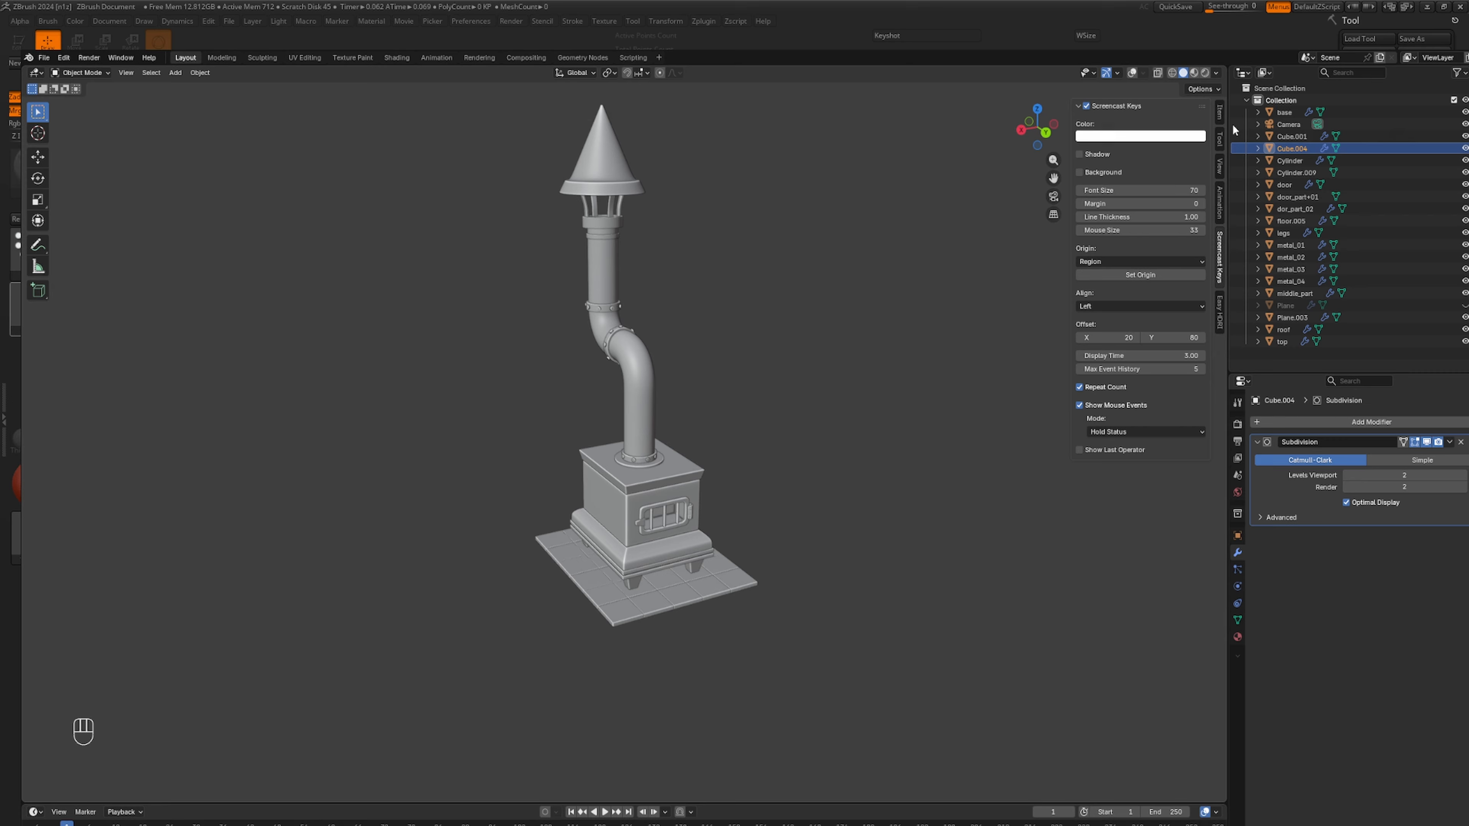
pyautogui.doubleClick(1301, 147)
pyautogui.write('roof')
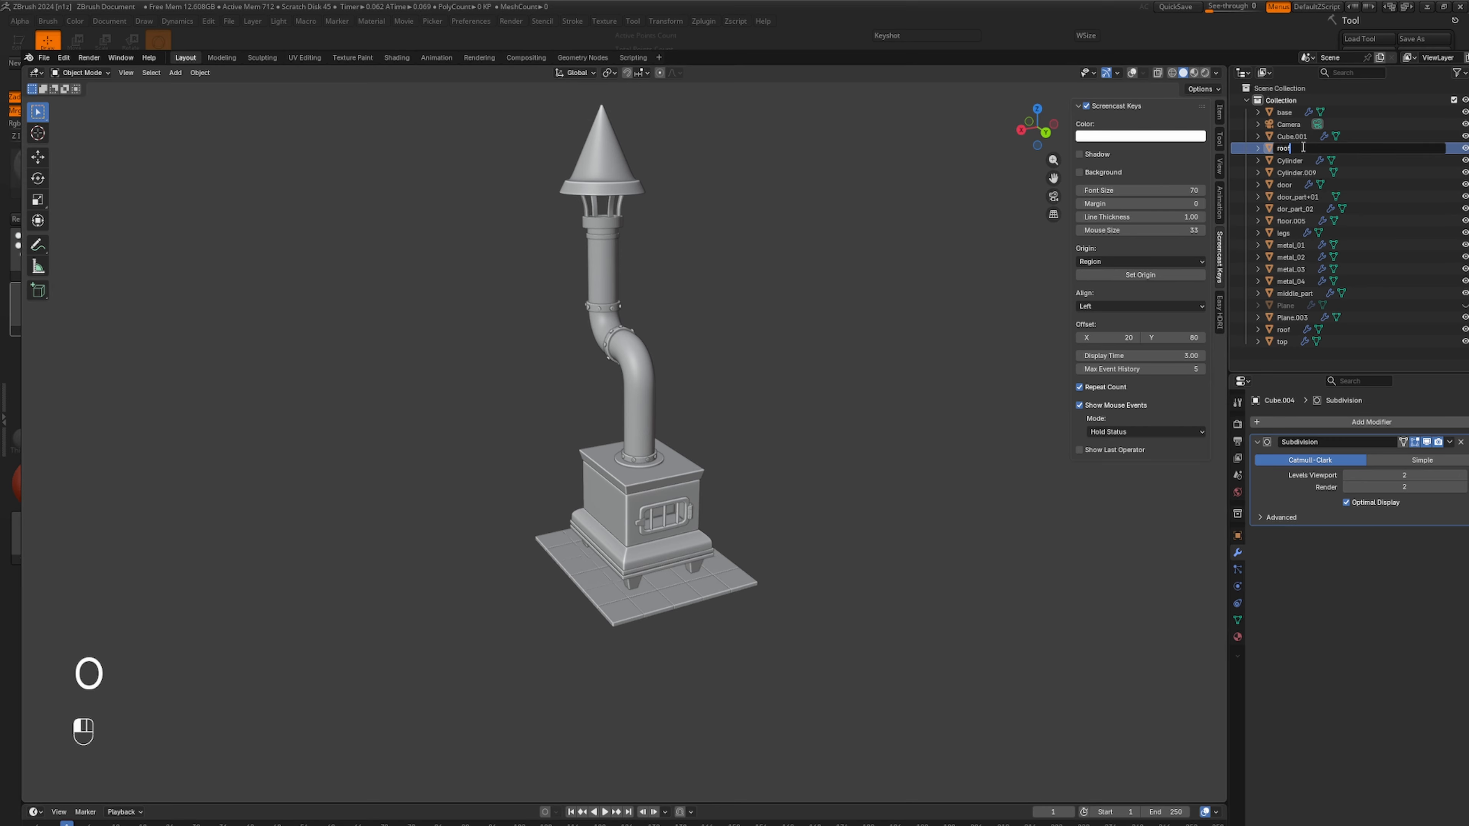
pyautogui.write('_part')
pyautogui.press('Return')
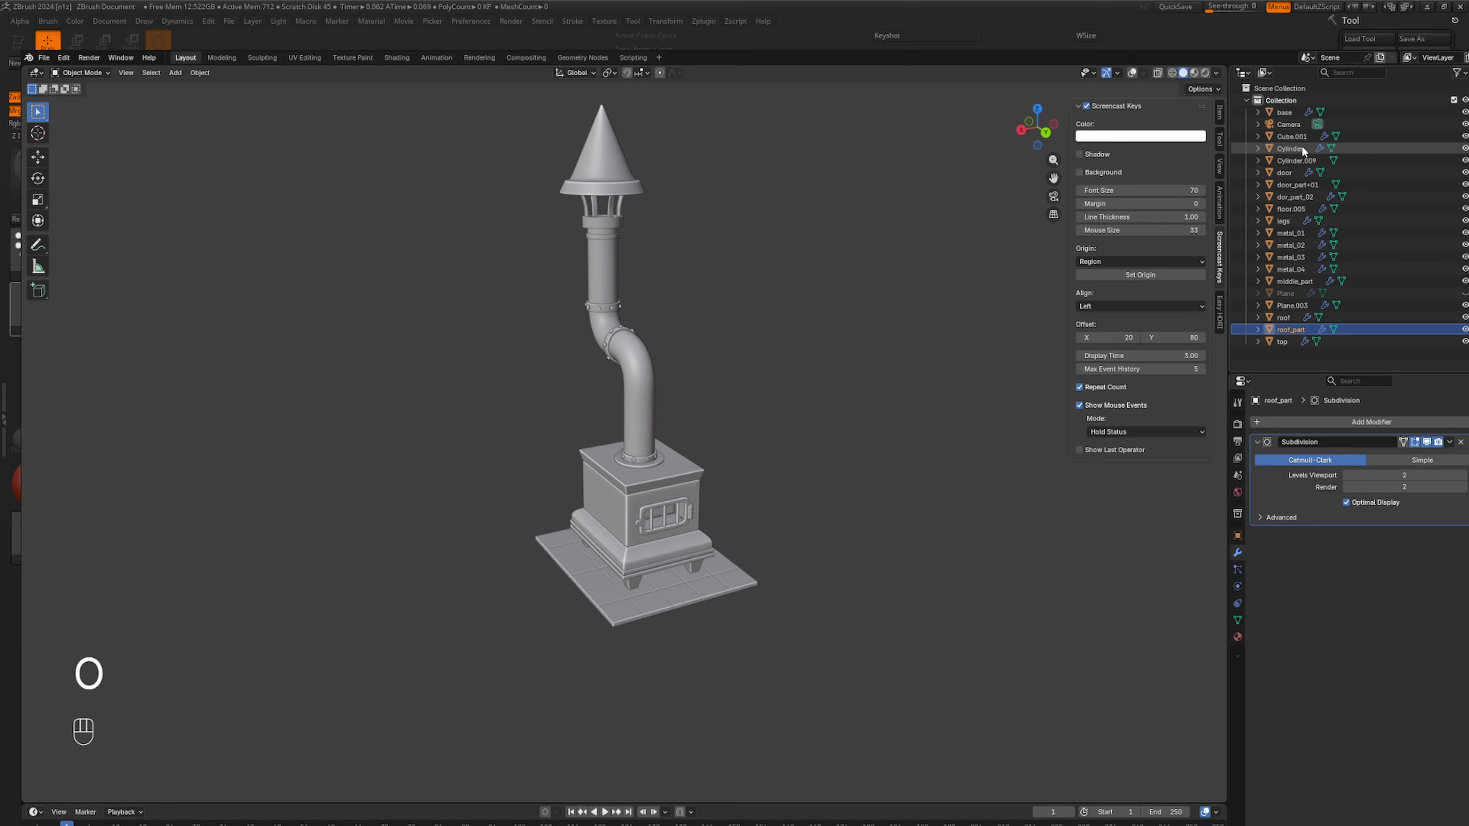
# Rename the round flange where the pipe meets the stove top as top_metal.
pyautogui.scroll(5, 711, 512)
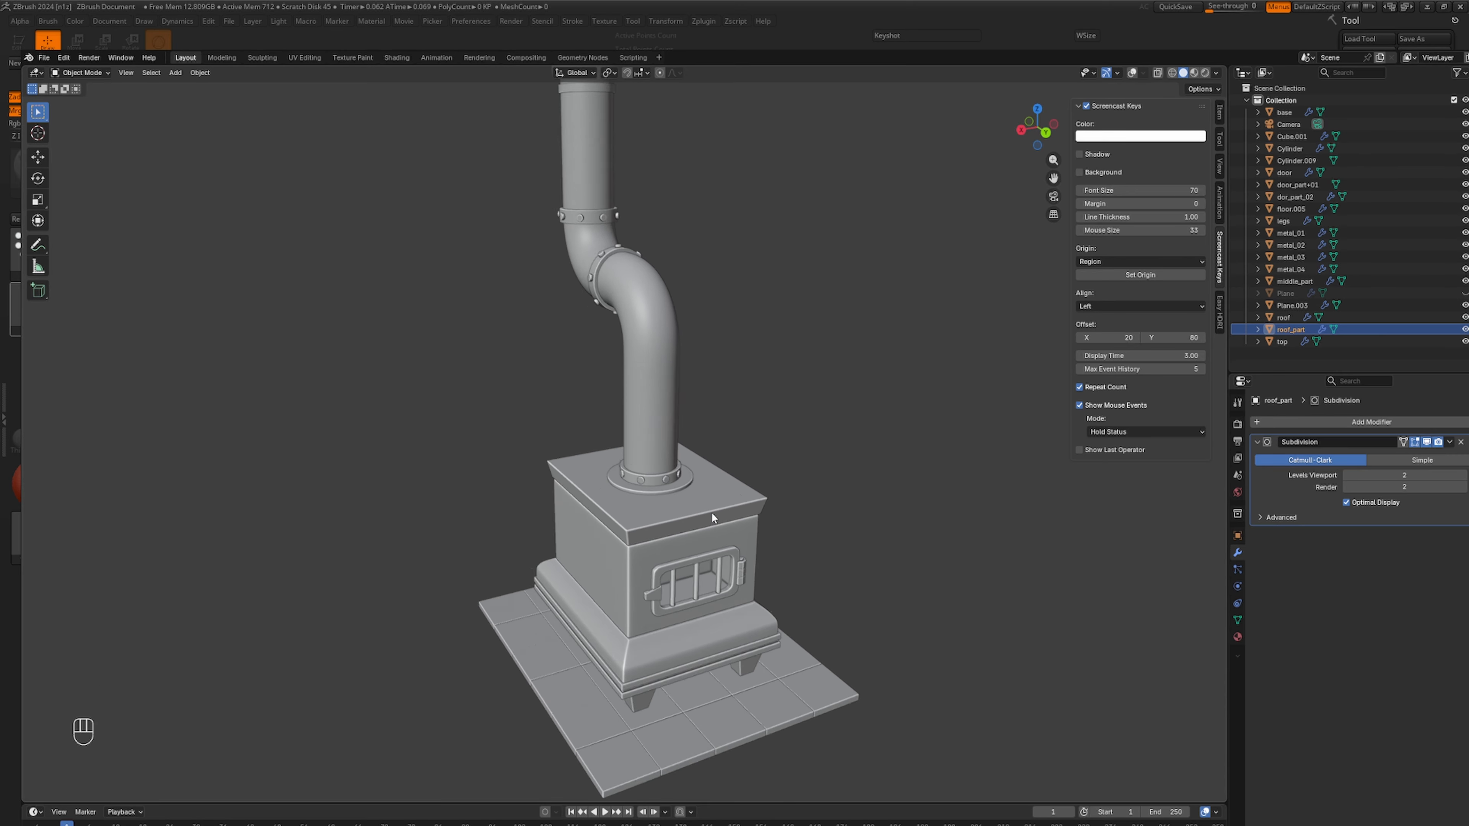
pyautogui.click(693, 518)
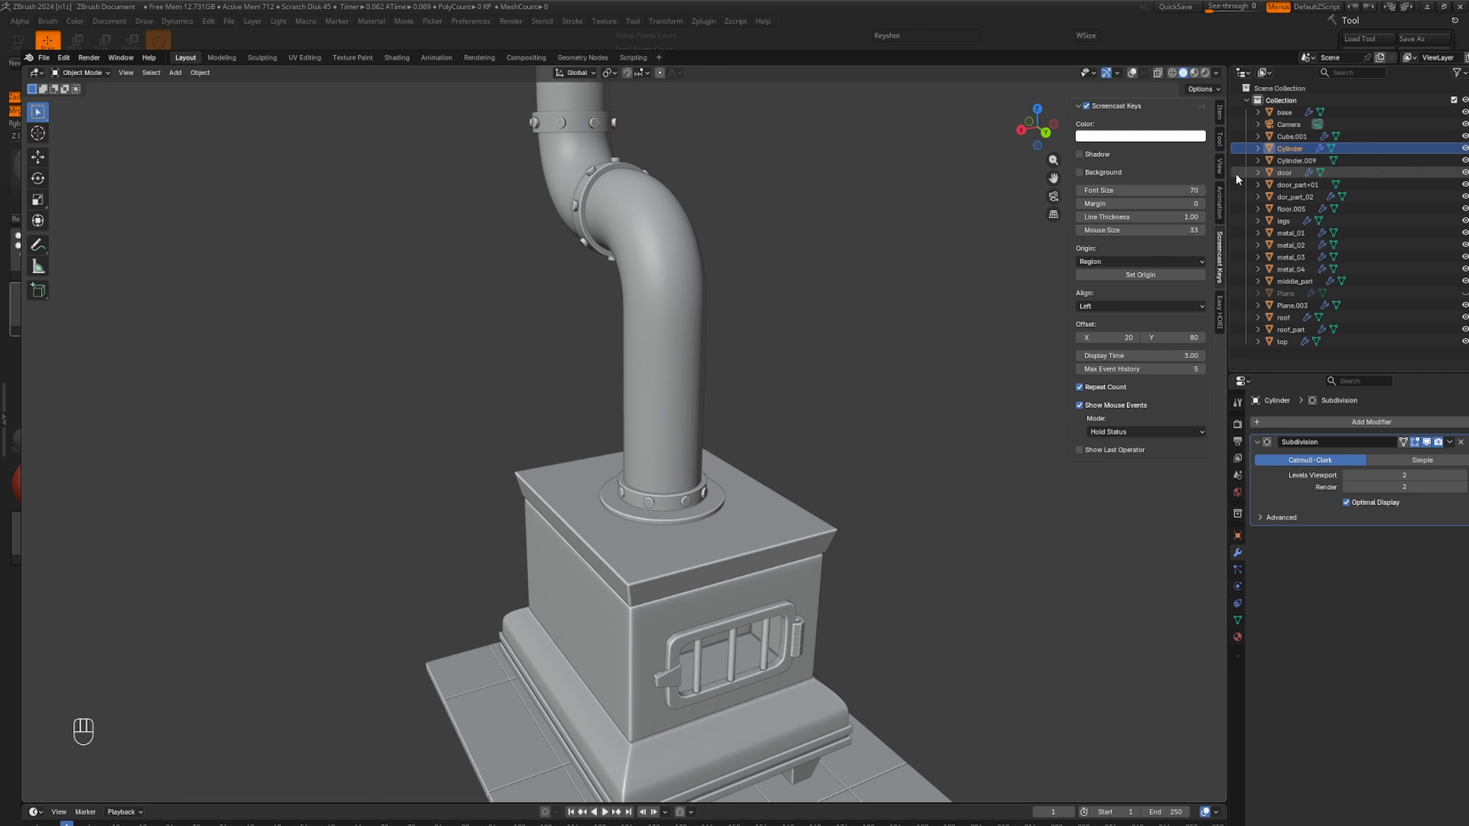
pyautogui.doubleClick(1290, 148)
pyautogui.write('to')
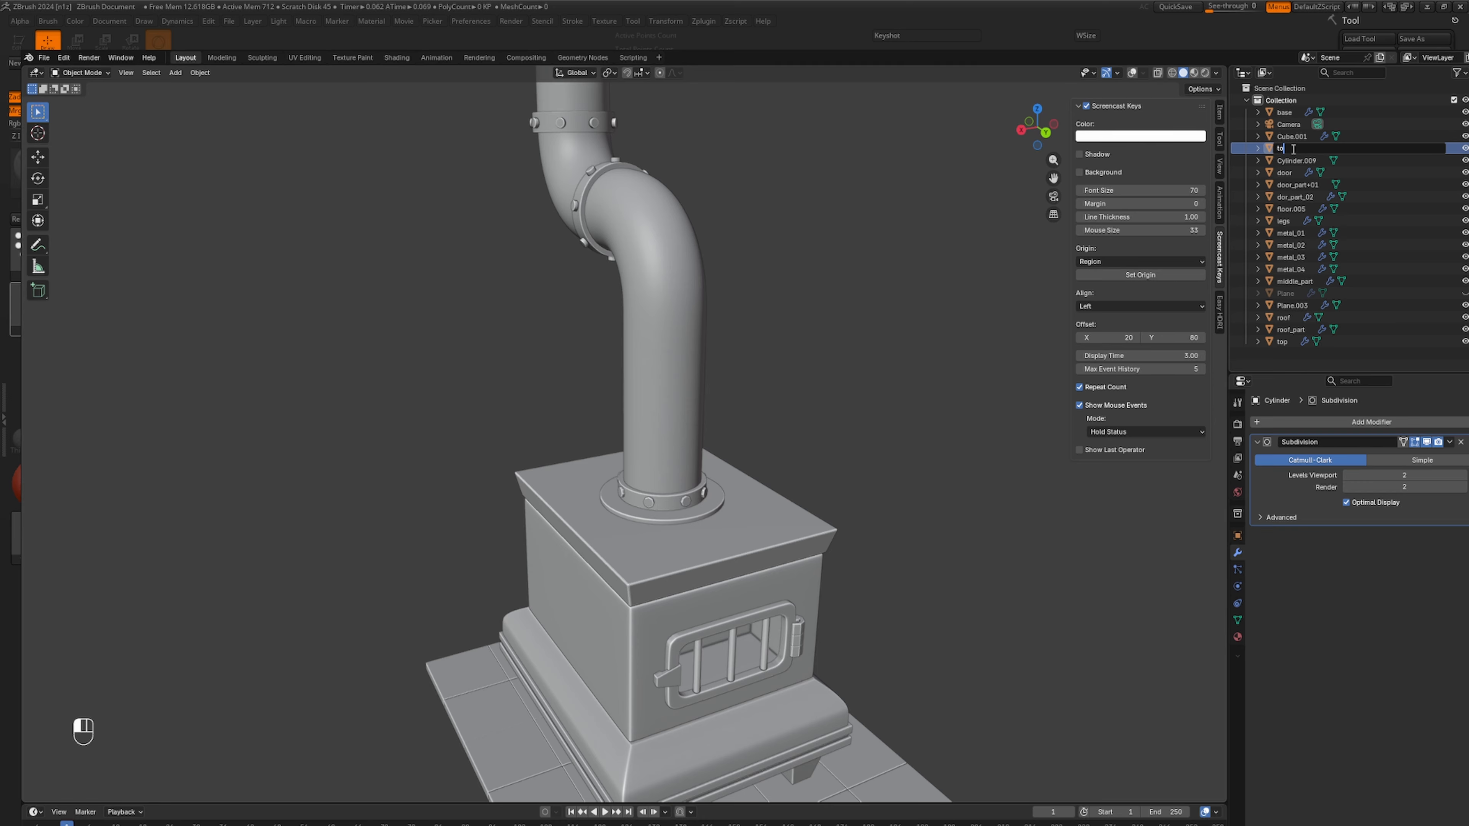
pyautogui.write('p_pil')
pyautogui.press('Return')
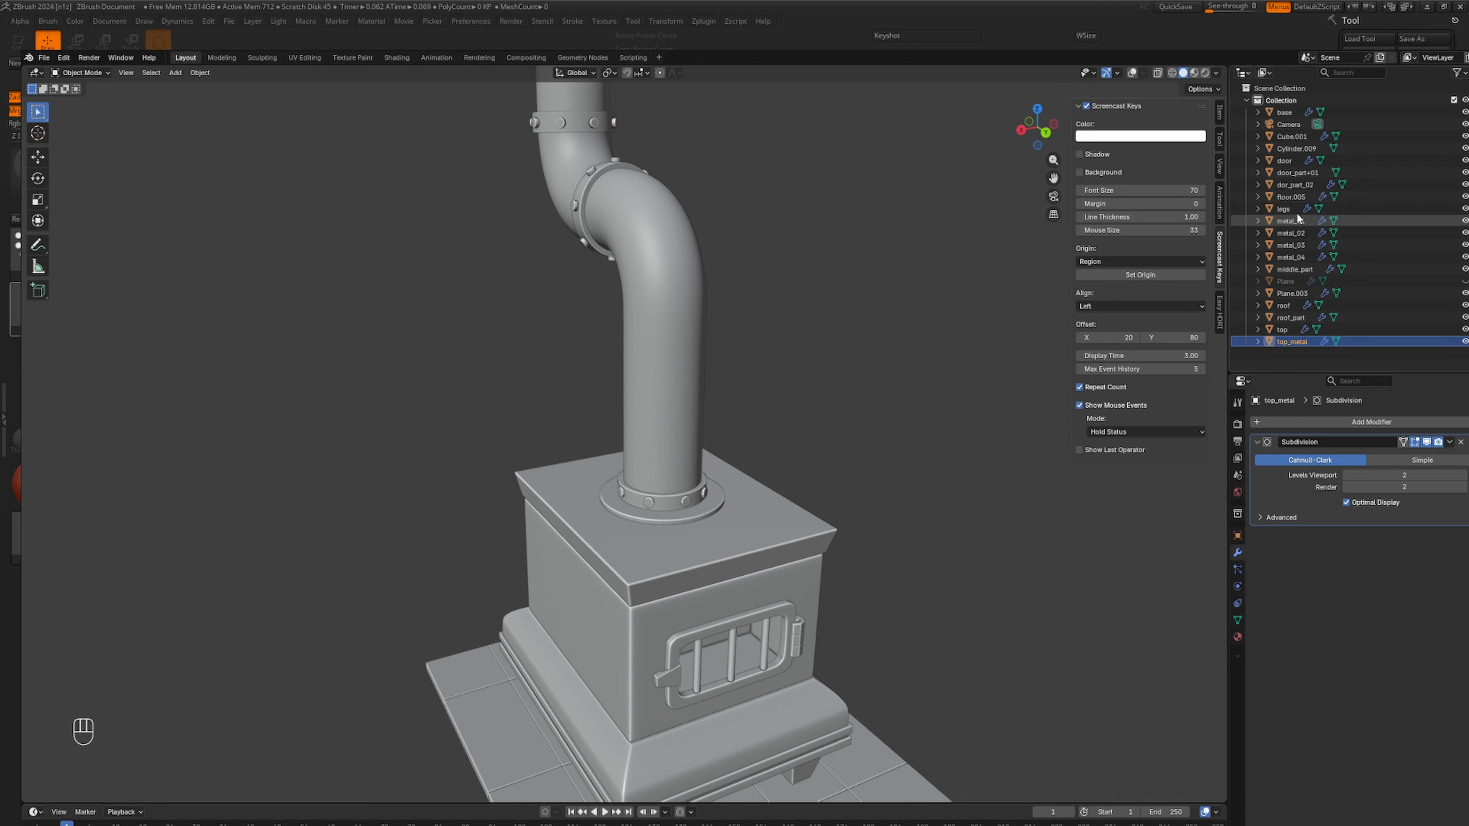
# Join the bolts around the base of the chimney pipe with the metal_01 collar, keeping Cylinder.009 active, with viewport overlays shown.
pyautogui.click(1296, 148)
pyautogui.scroll(-4, 820, 615)
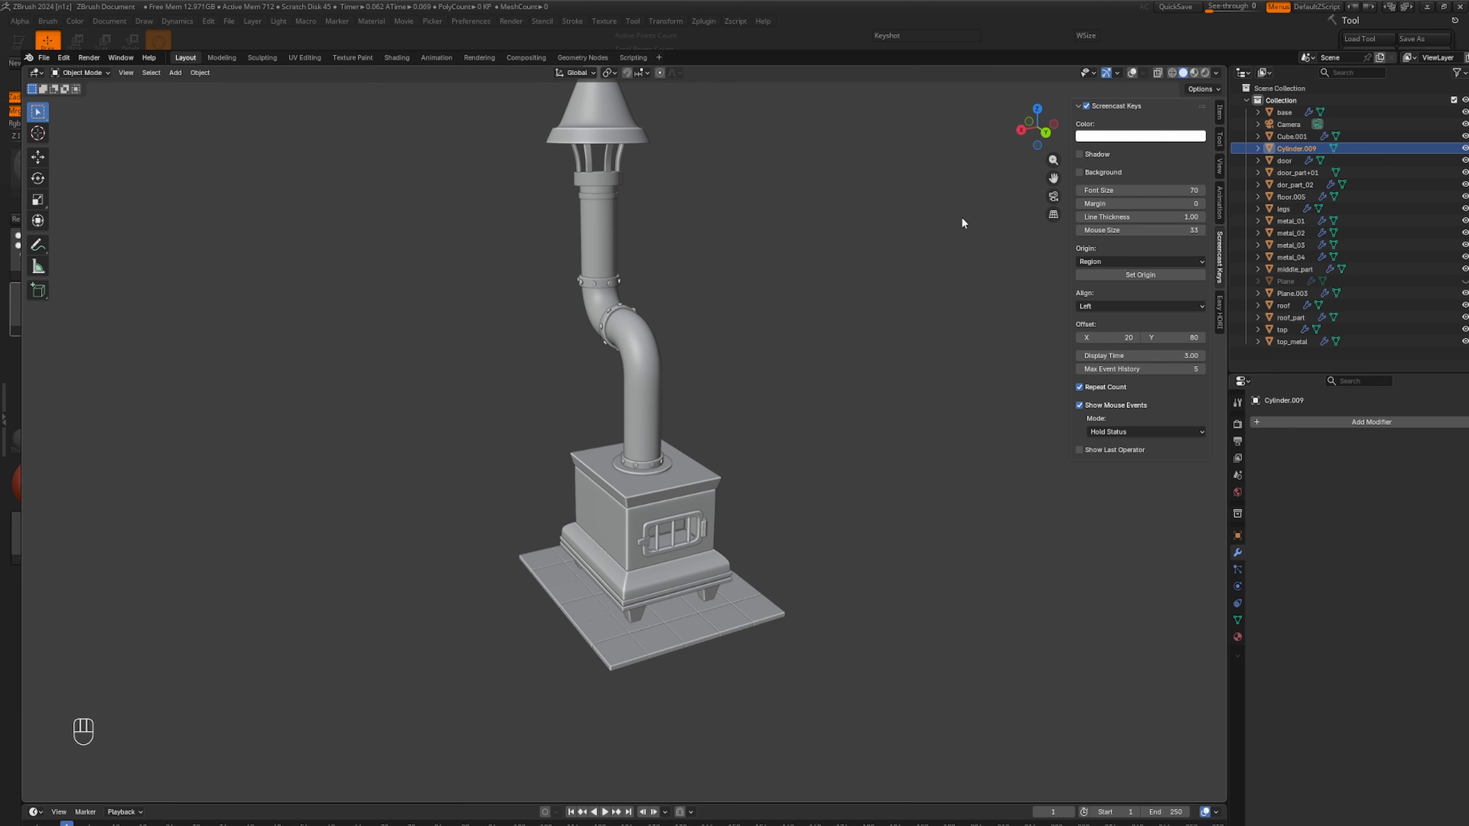
pyautogui.scroll(-2, 846, 401)
pyautogui.click(1131, 75)
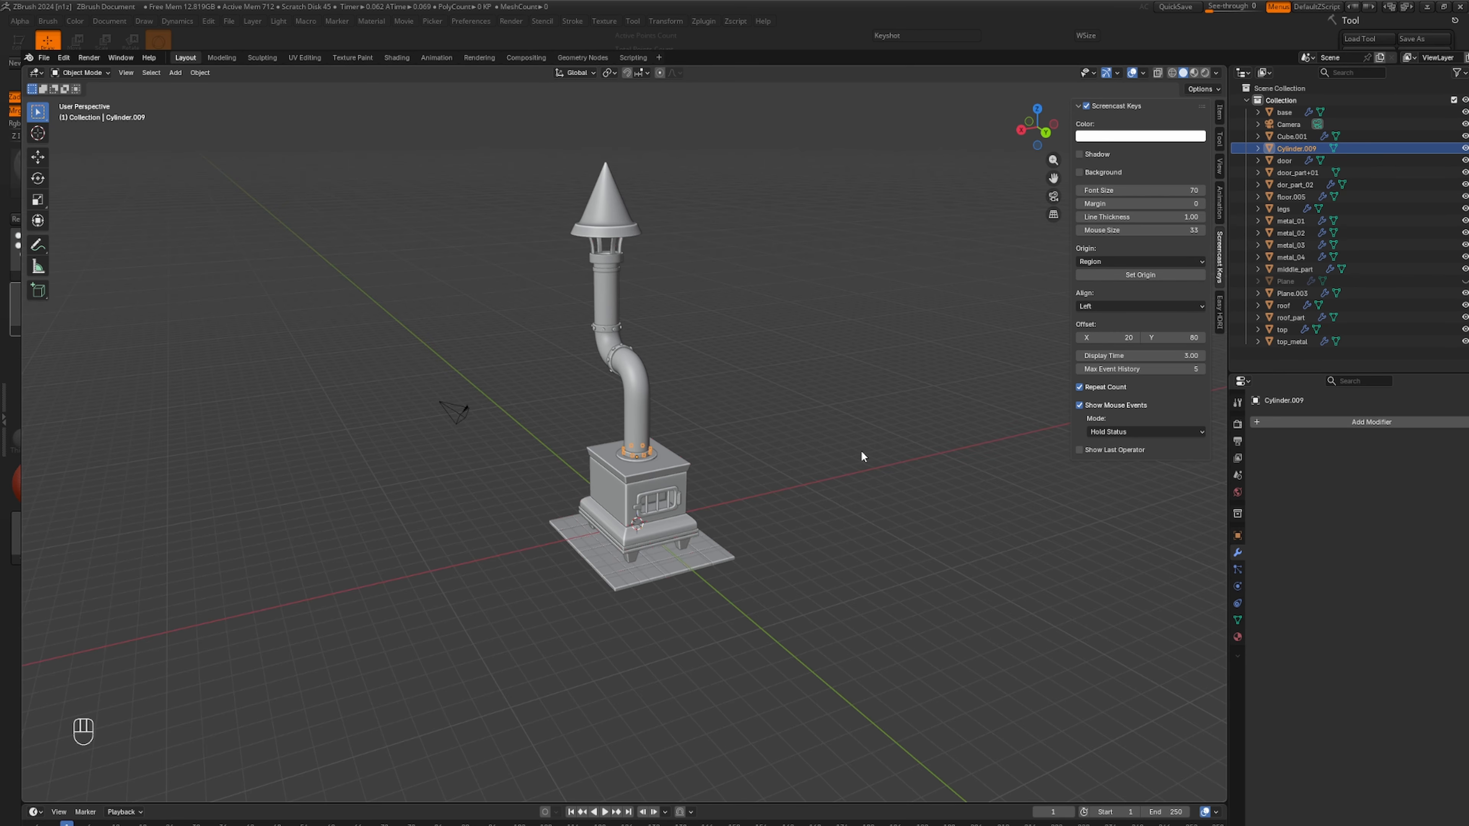
pyautogui.scroll(8, 839, 464)
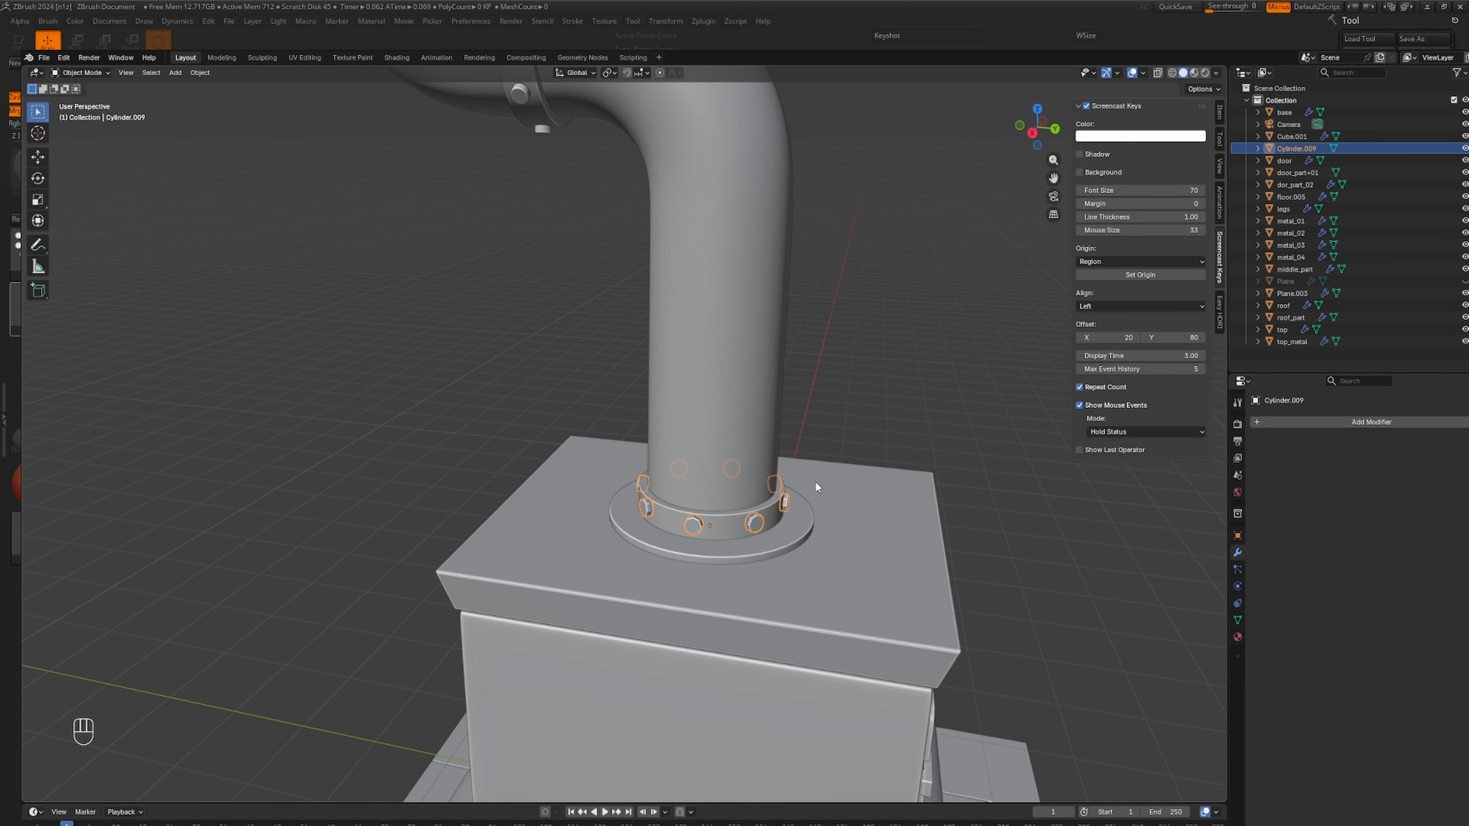
pyautogui.click(734, 529)
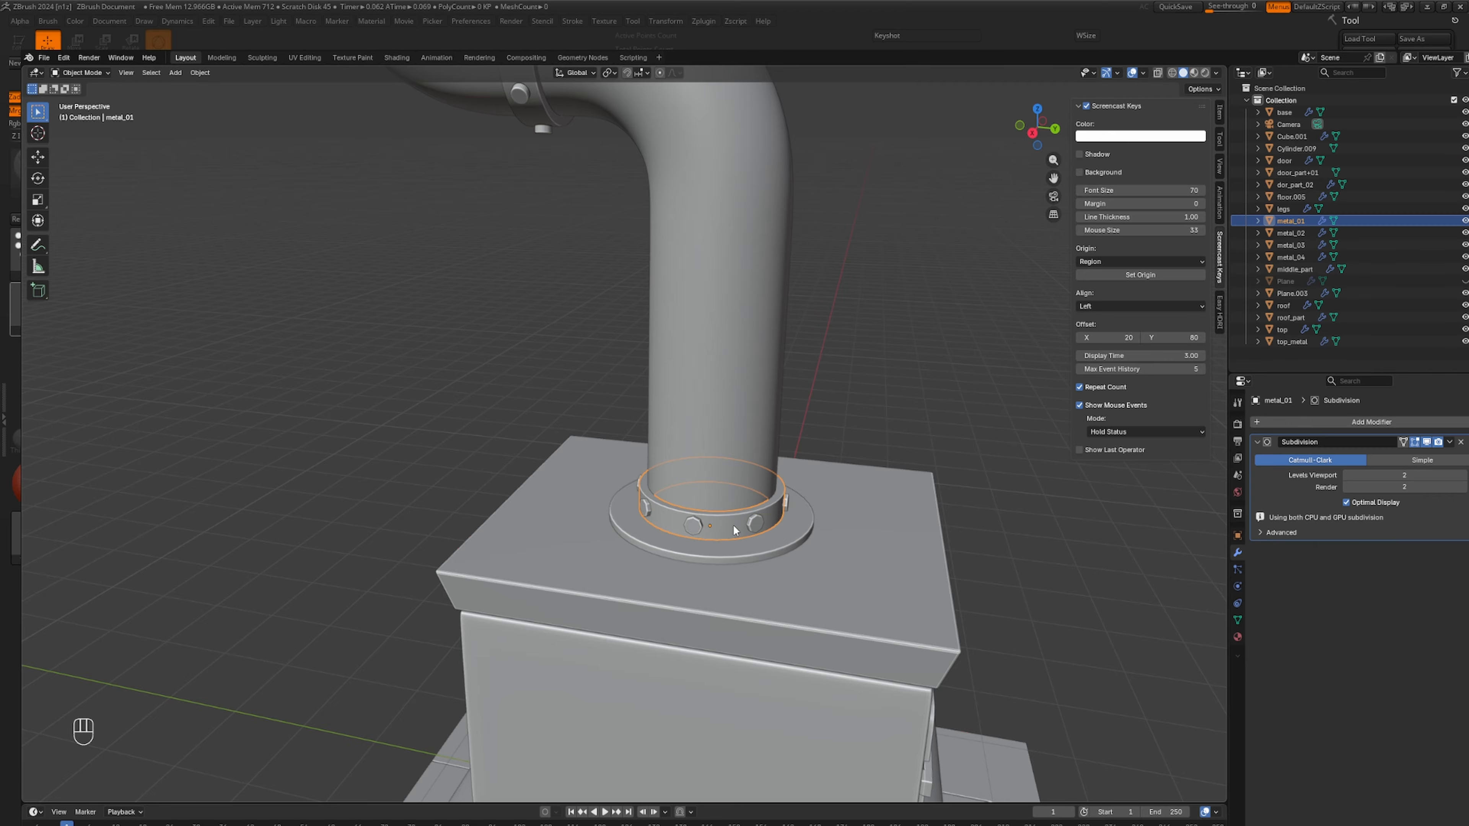
pyautogui.keyDown('shift'); pyautogui.click(756, 523); pyautogui.keyUp('shift')
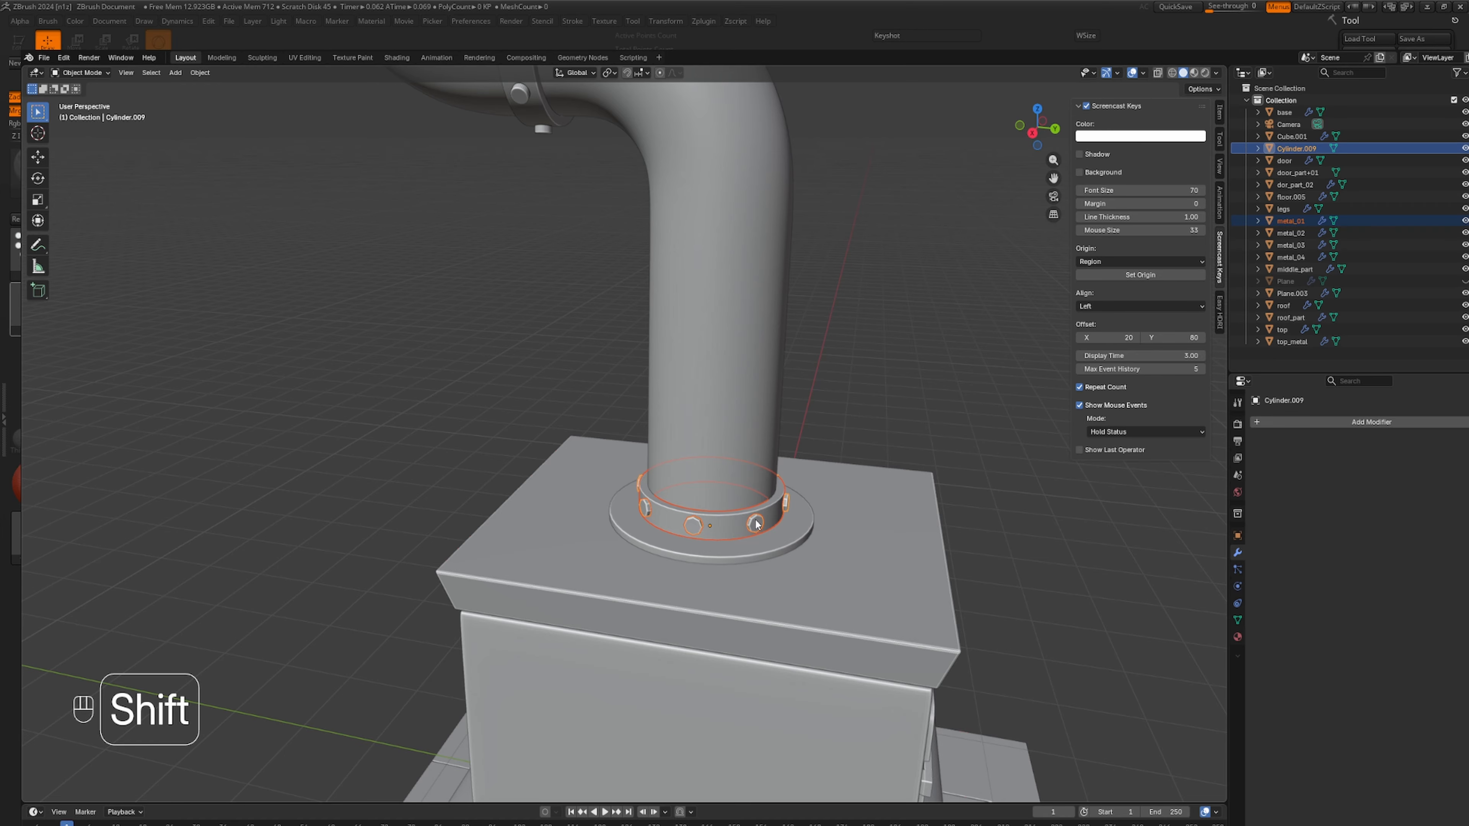
pyautogui.hotkey('ctrl', 'j')
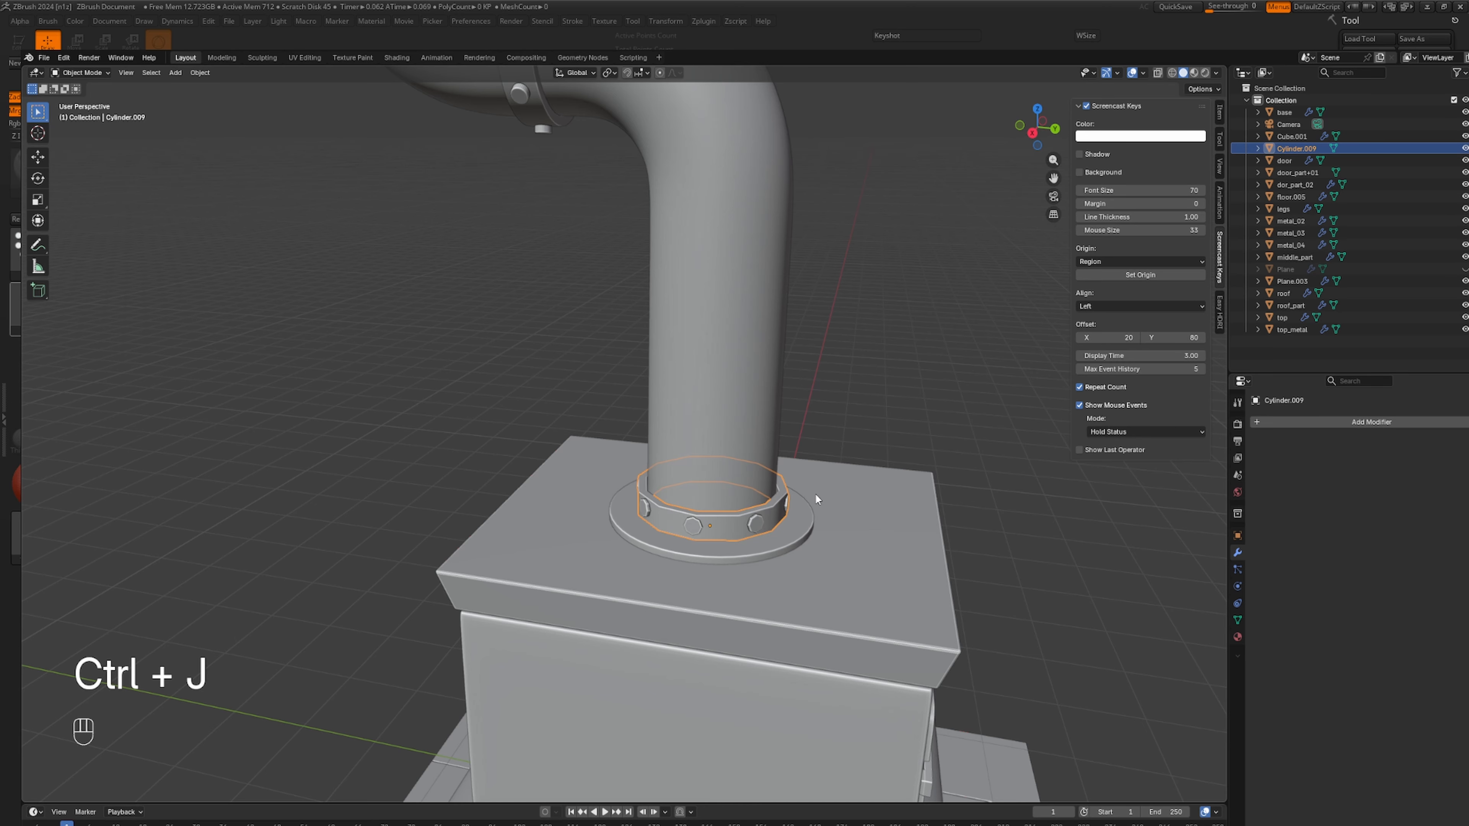
# Add a Subdivision modifier to the joined collar at the pipe's base, with 2 viewport levels.
pyautogui.scroll(-5, 815, 491)
pyautogui.click(565, 213)
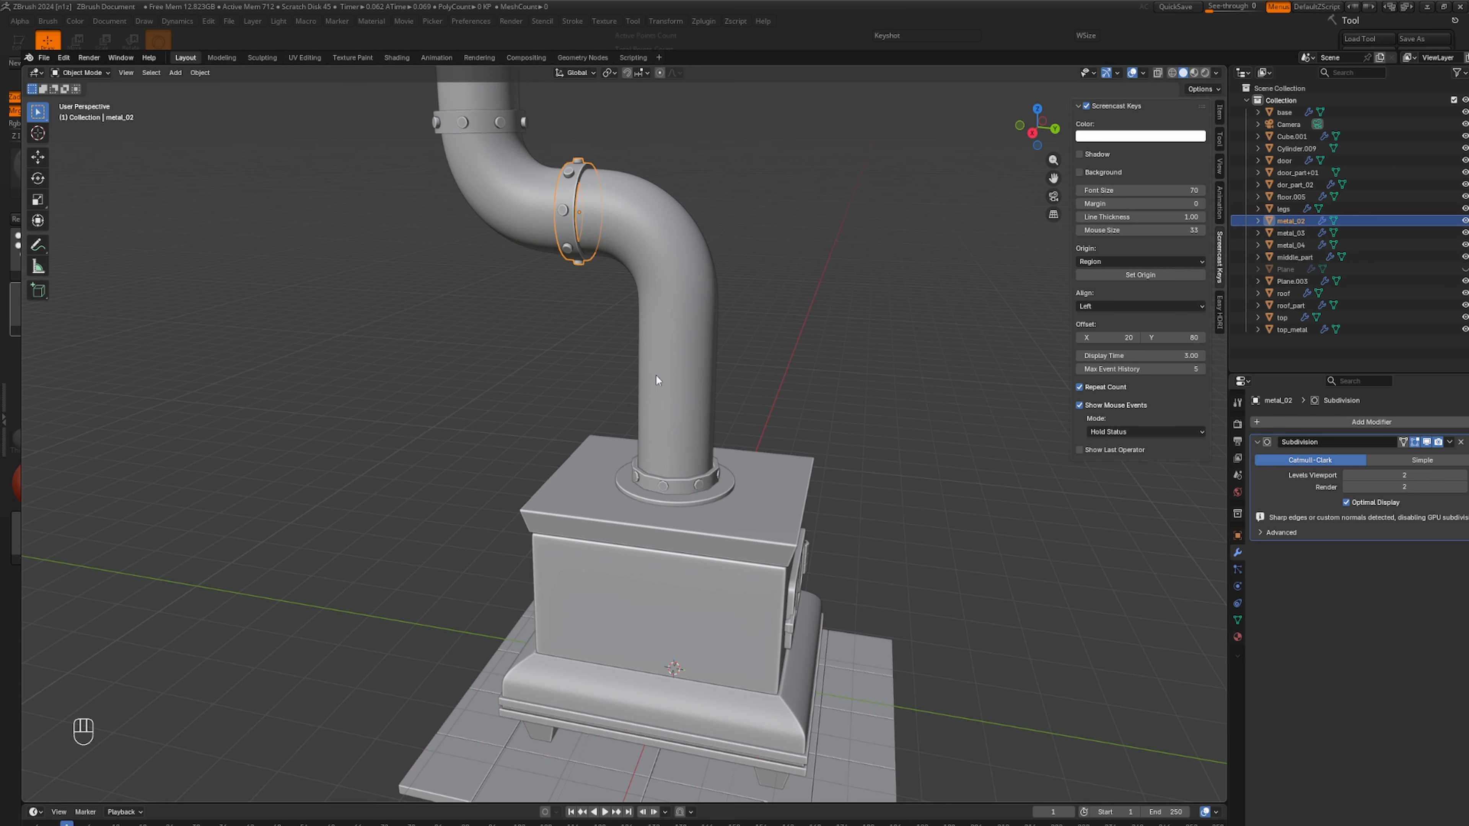
pyautogui.click(665, 489)
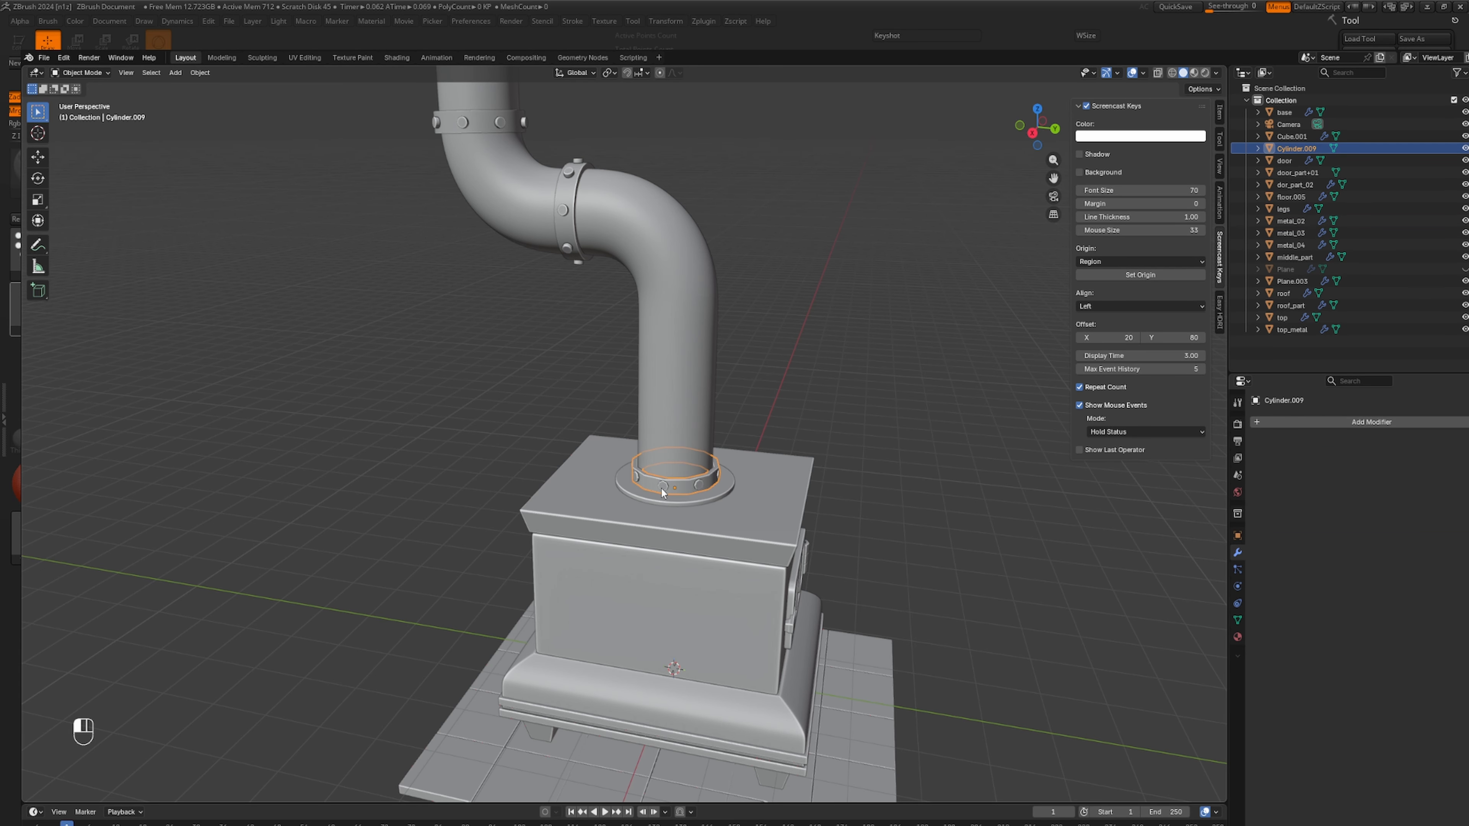
pyautogui.scroll(4, 775, 517)
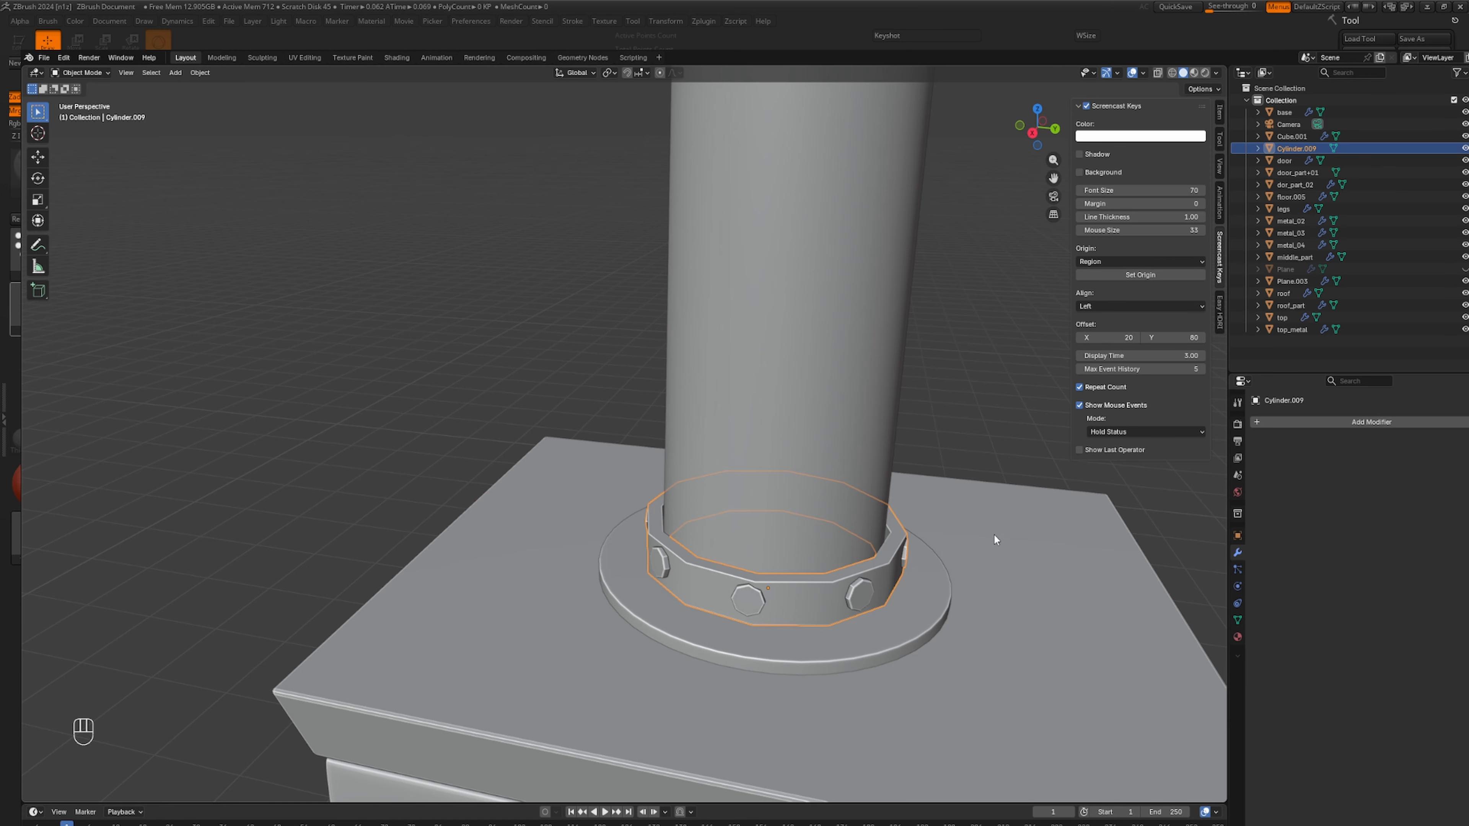
pyautogui.scroll(-5, 1017, 525)
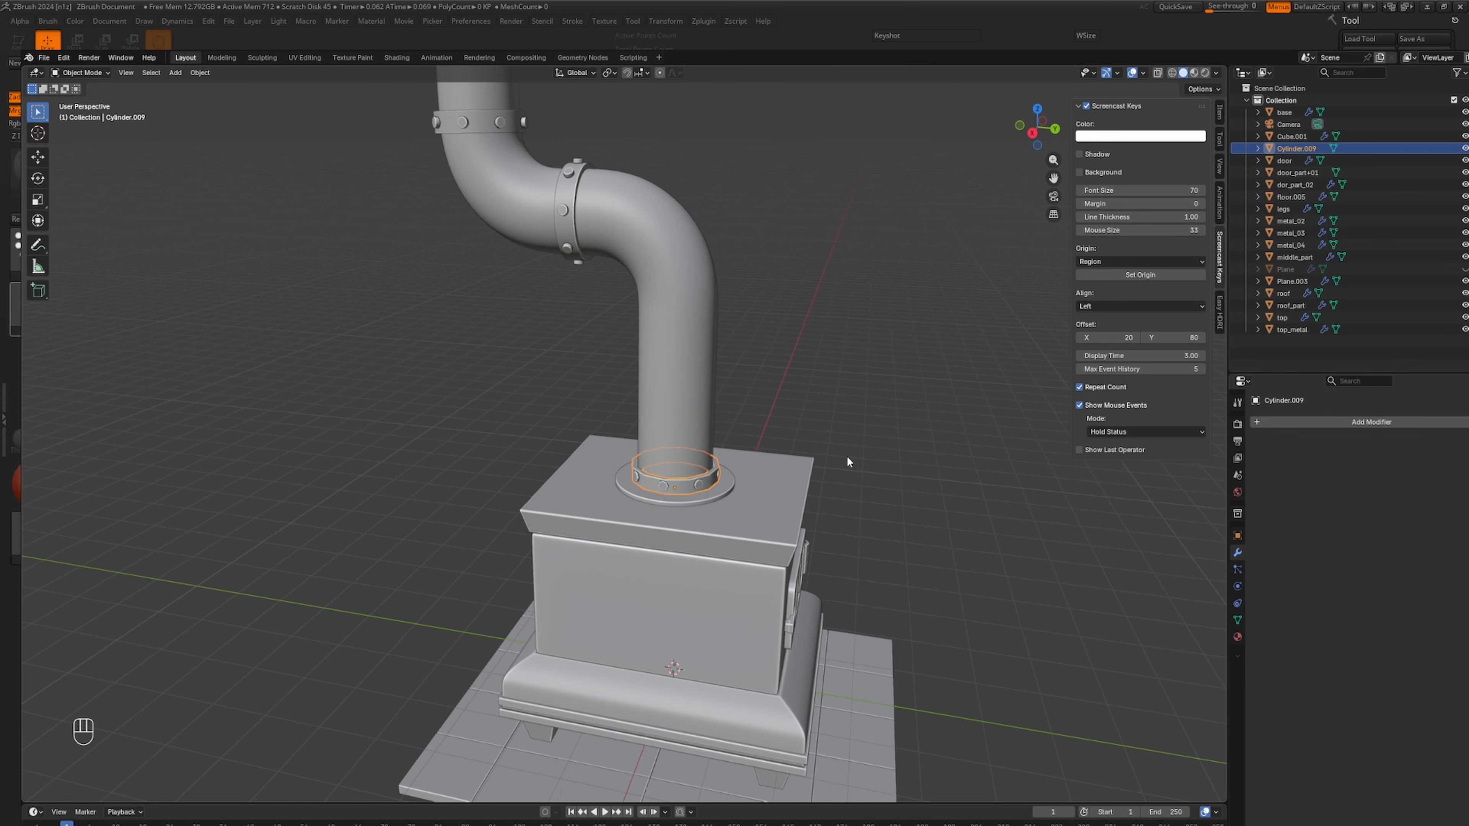
pyautogui.click(1332, 420)
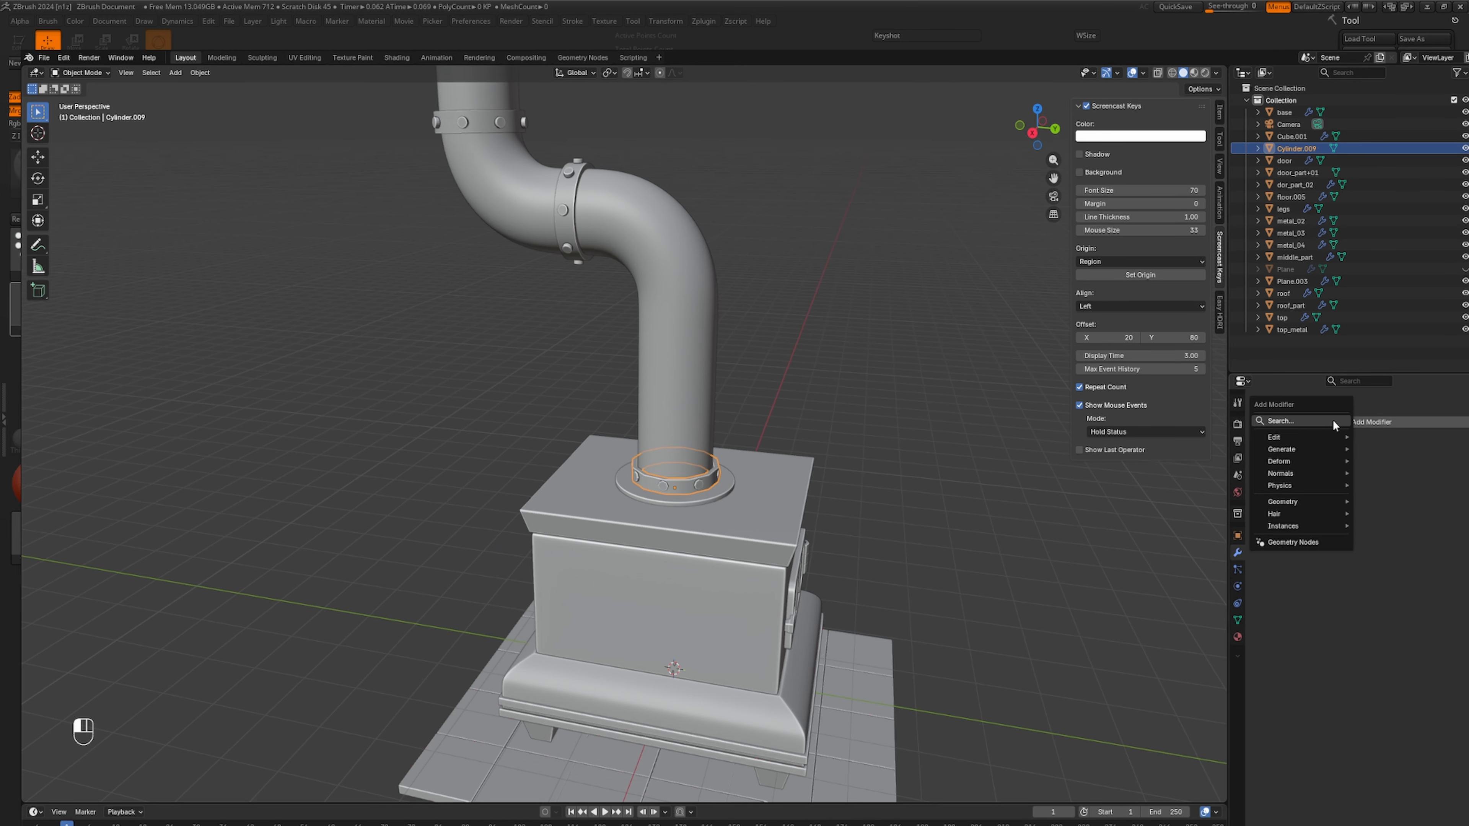
pyautogui.click(1316, 445)
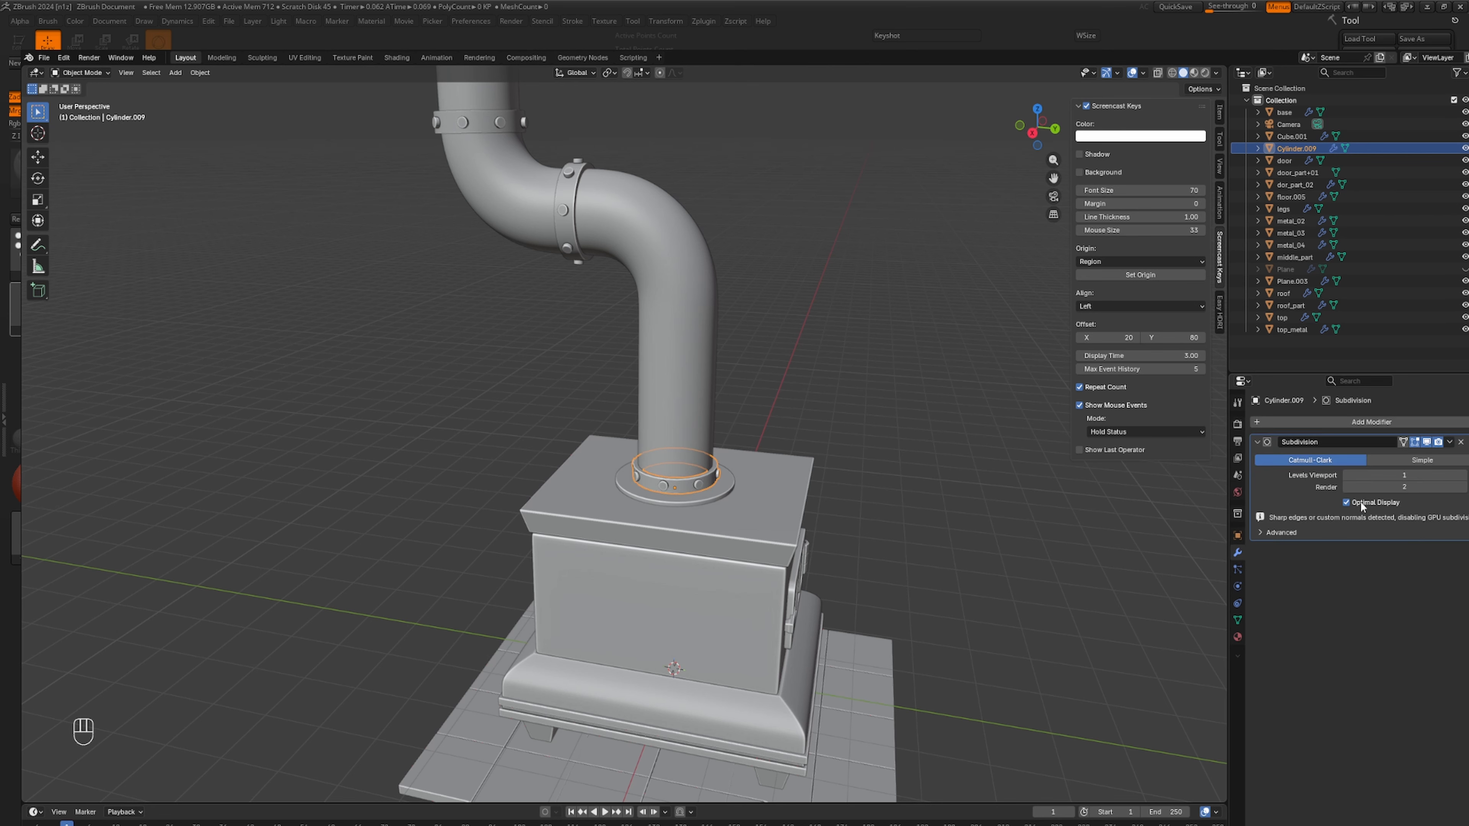
pyautogui.click(1463, 476)
pyautogui.scroll(5, 901, 456)
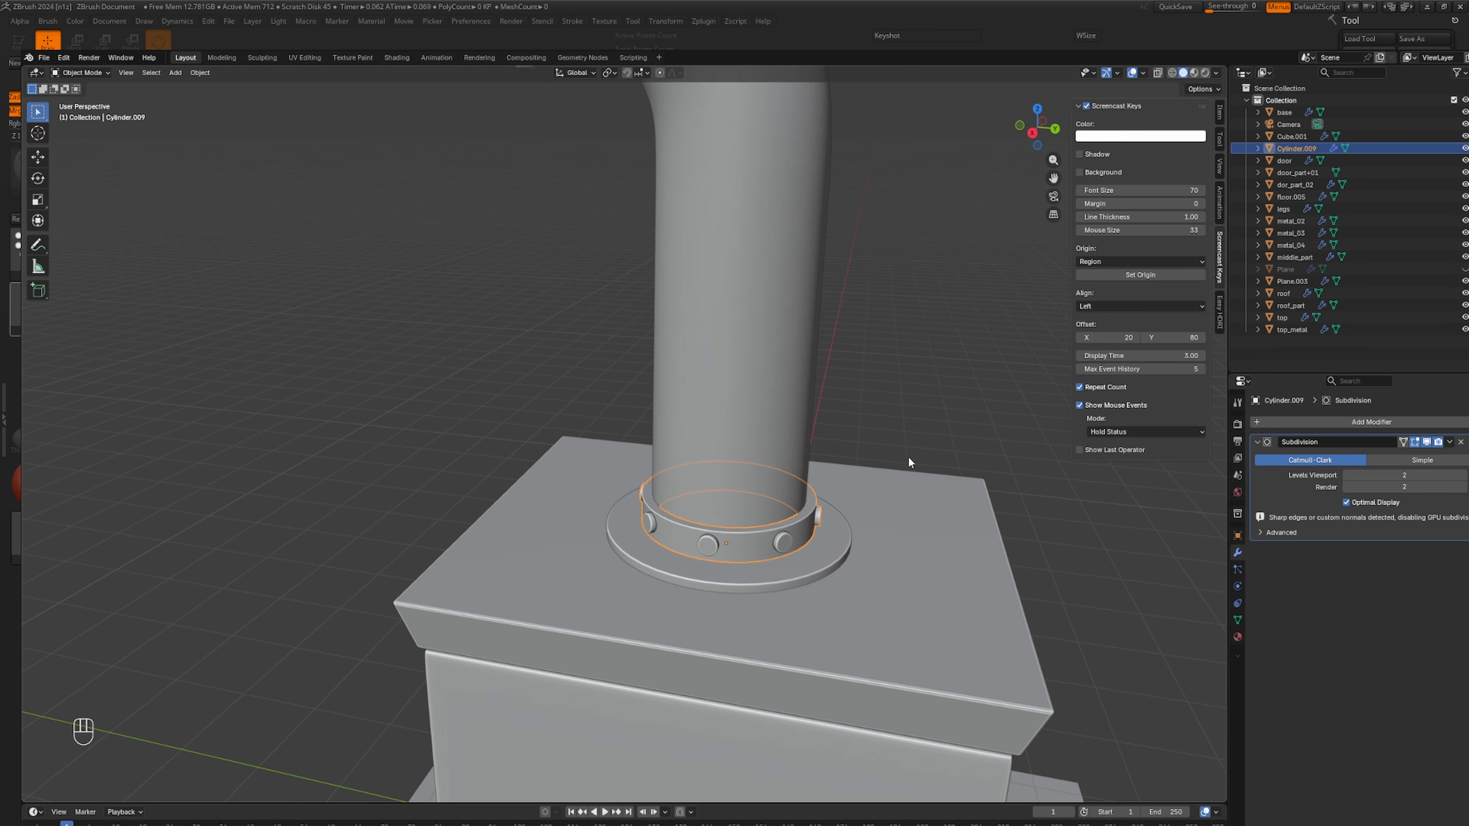
pyautogui.moveTo(908, 457); pyautogui.dragTo(932, 500, button='middle')
pyautogui.scroll(2, 772, 531)
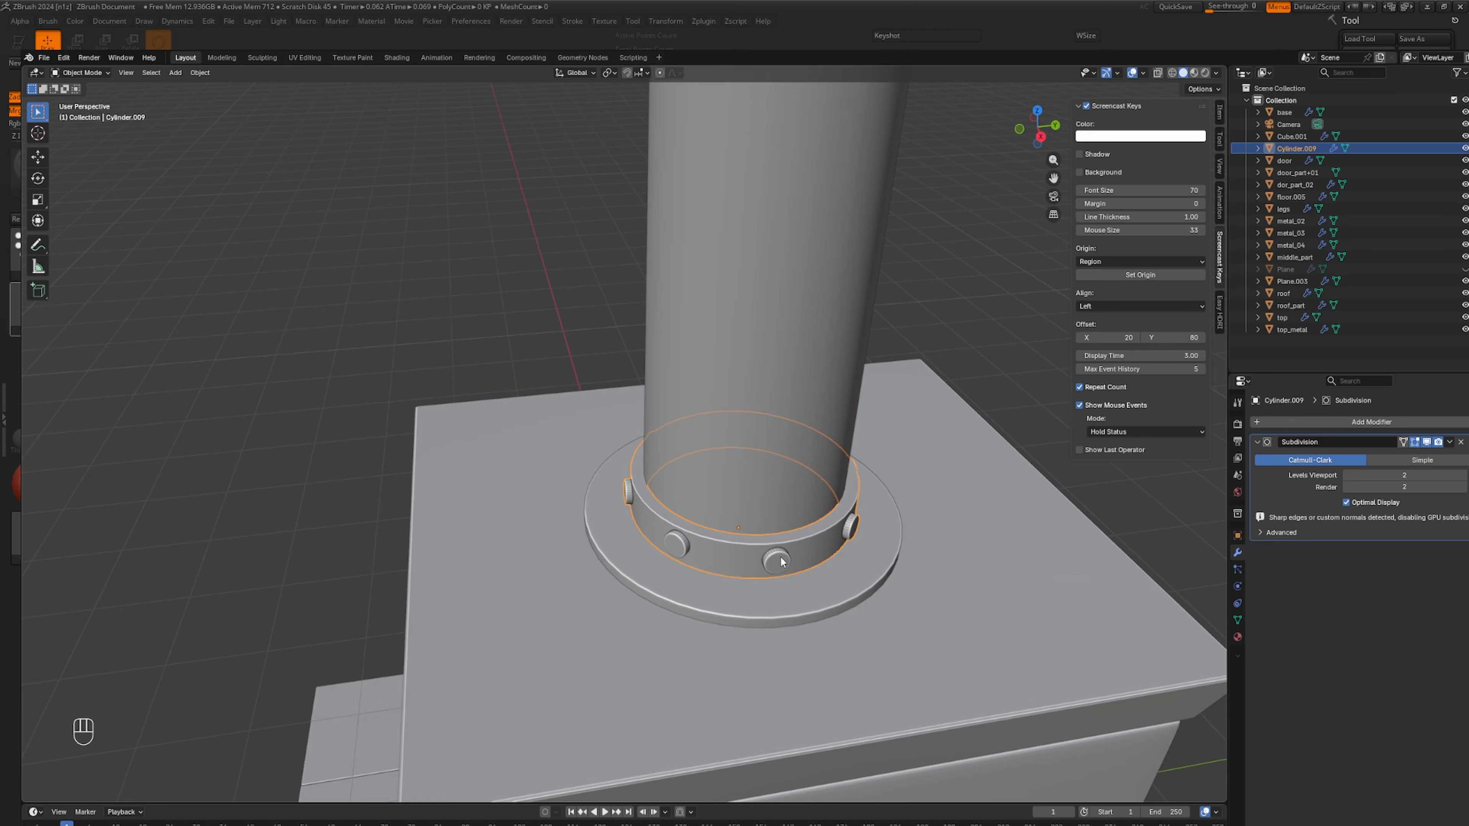
# Rename the bolted collar at the base of the pipe as metal_01.
pyautogui.doubleClick(1301, 149)
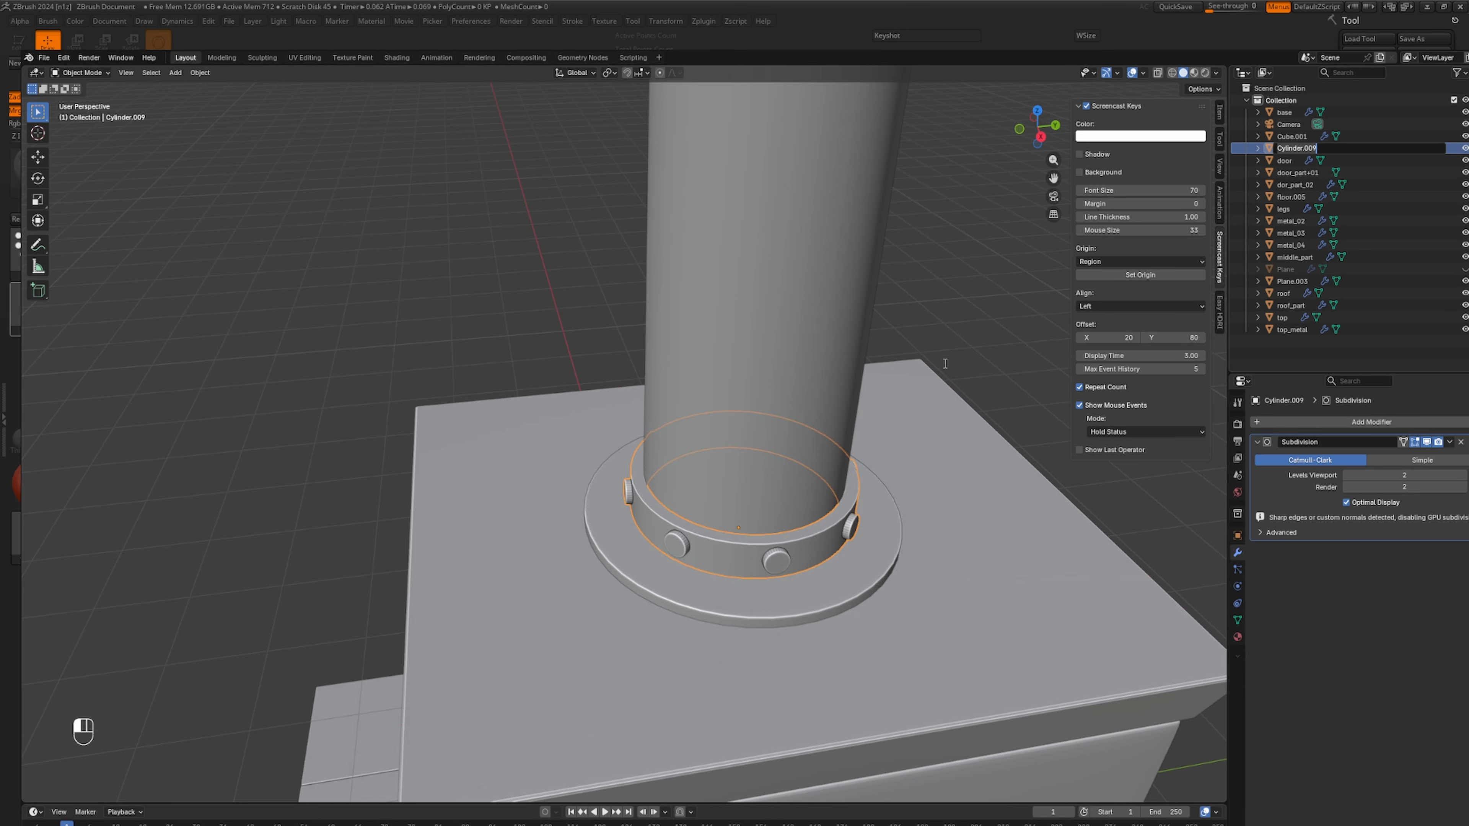
pyautogui.click(942, 378)
pyautogui.scroll(-4, 942, 397)
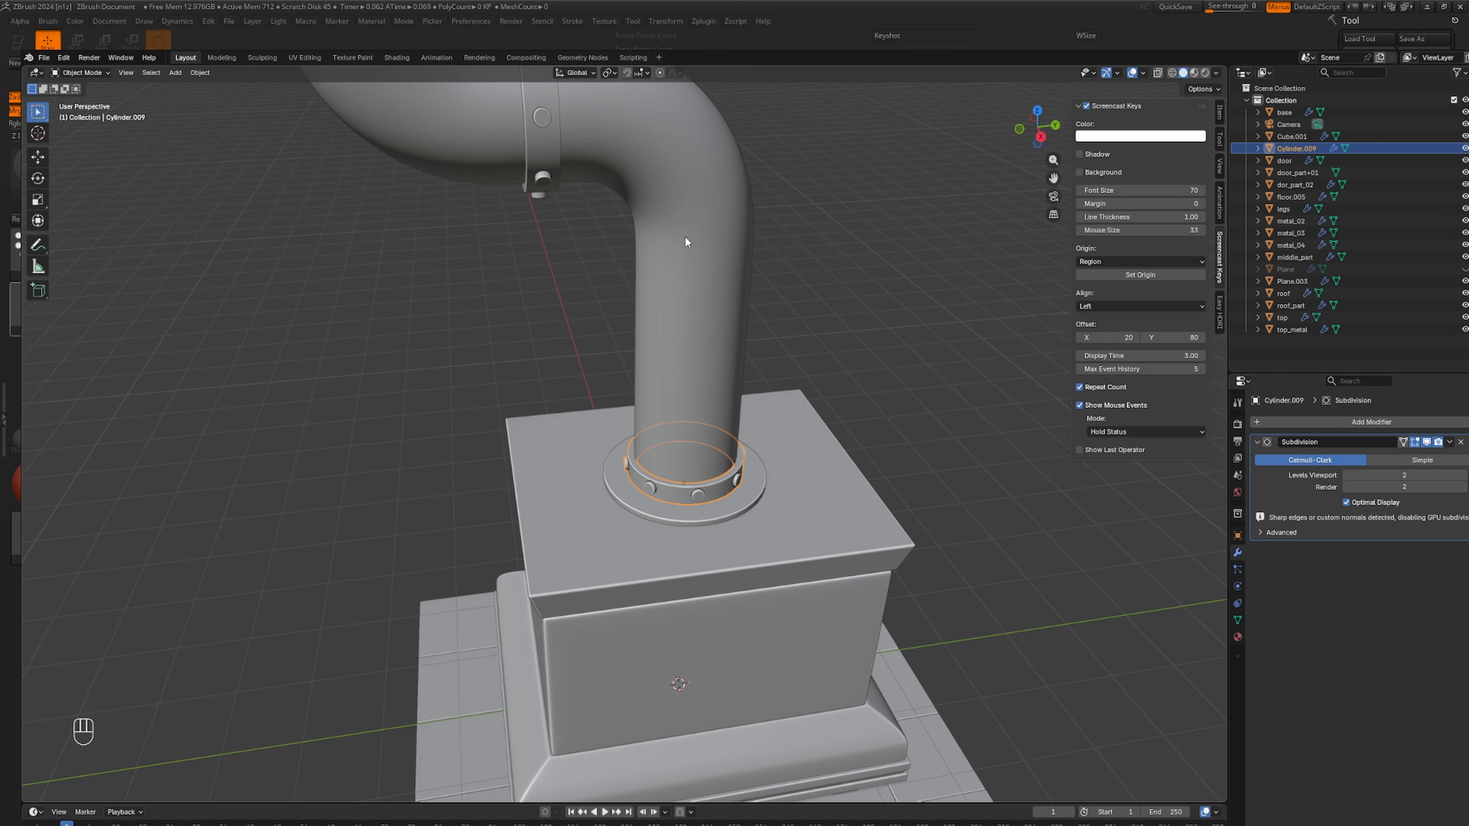
pyautogui.click(535, 135)
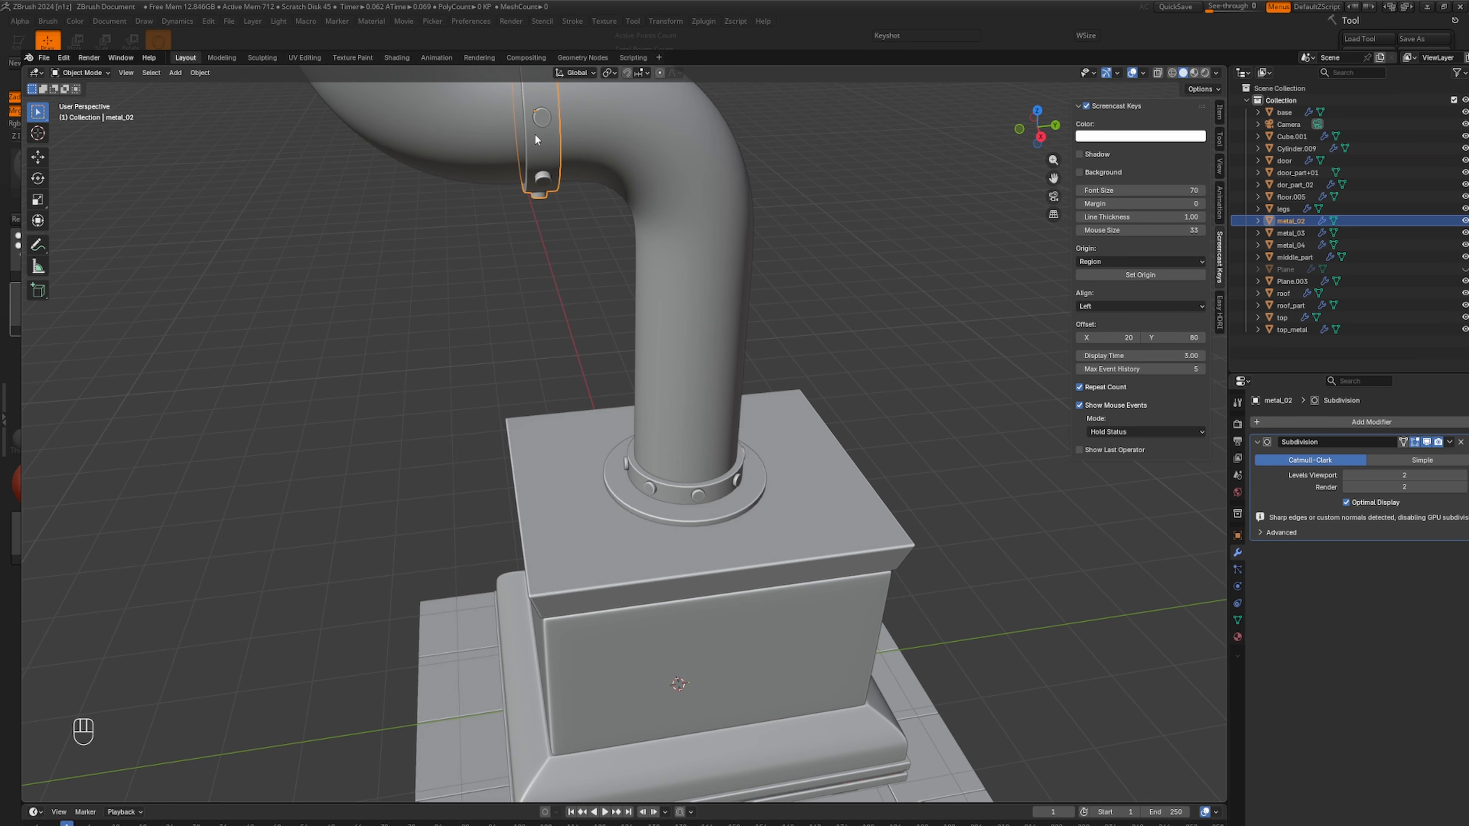
pyautogui.click(691, 488)
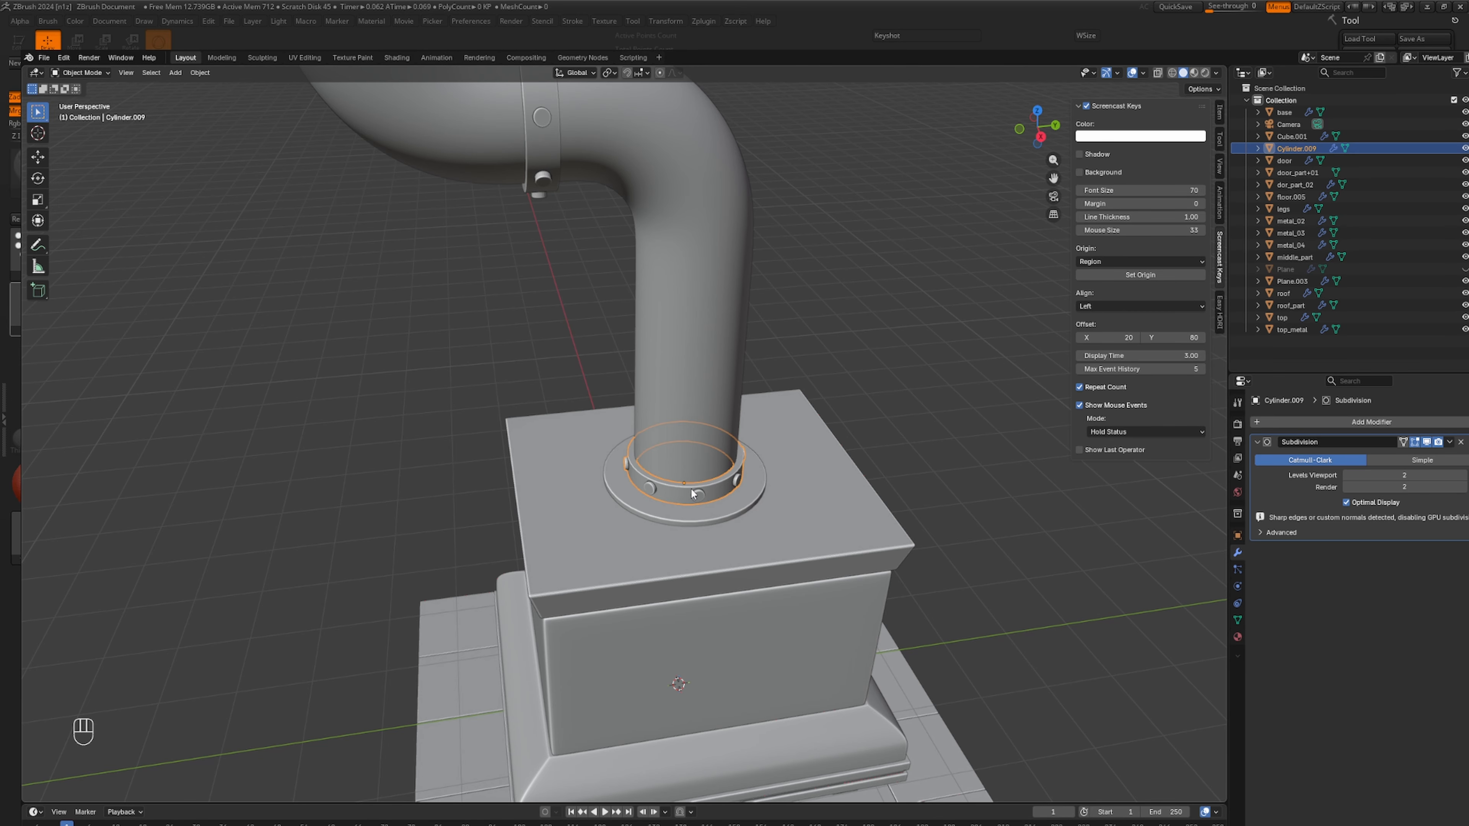
pyautogui.doubleClick(1296, 146)
pyautogui.write('metal_01')
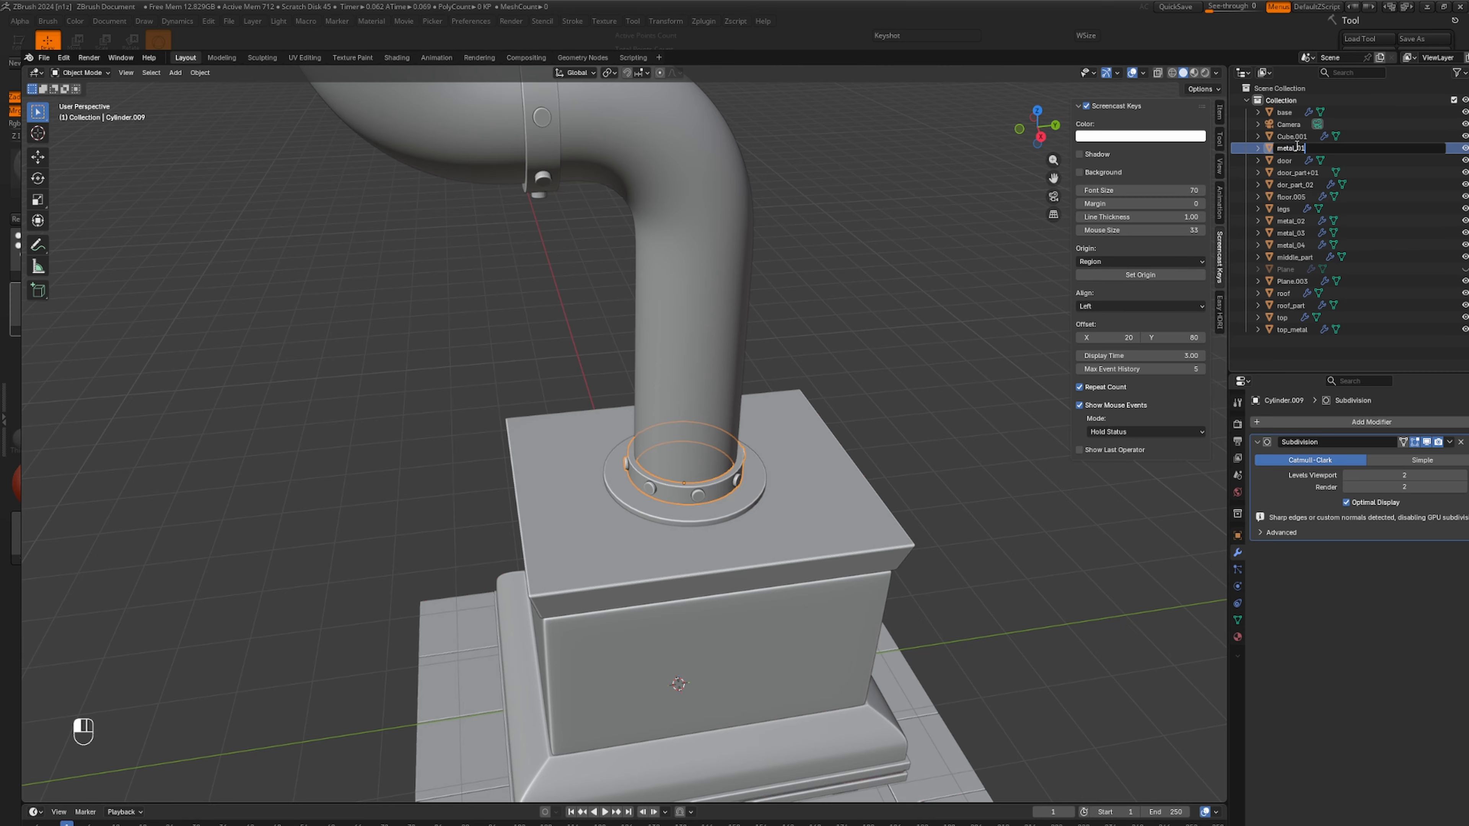
pyautogui.press('Return')
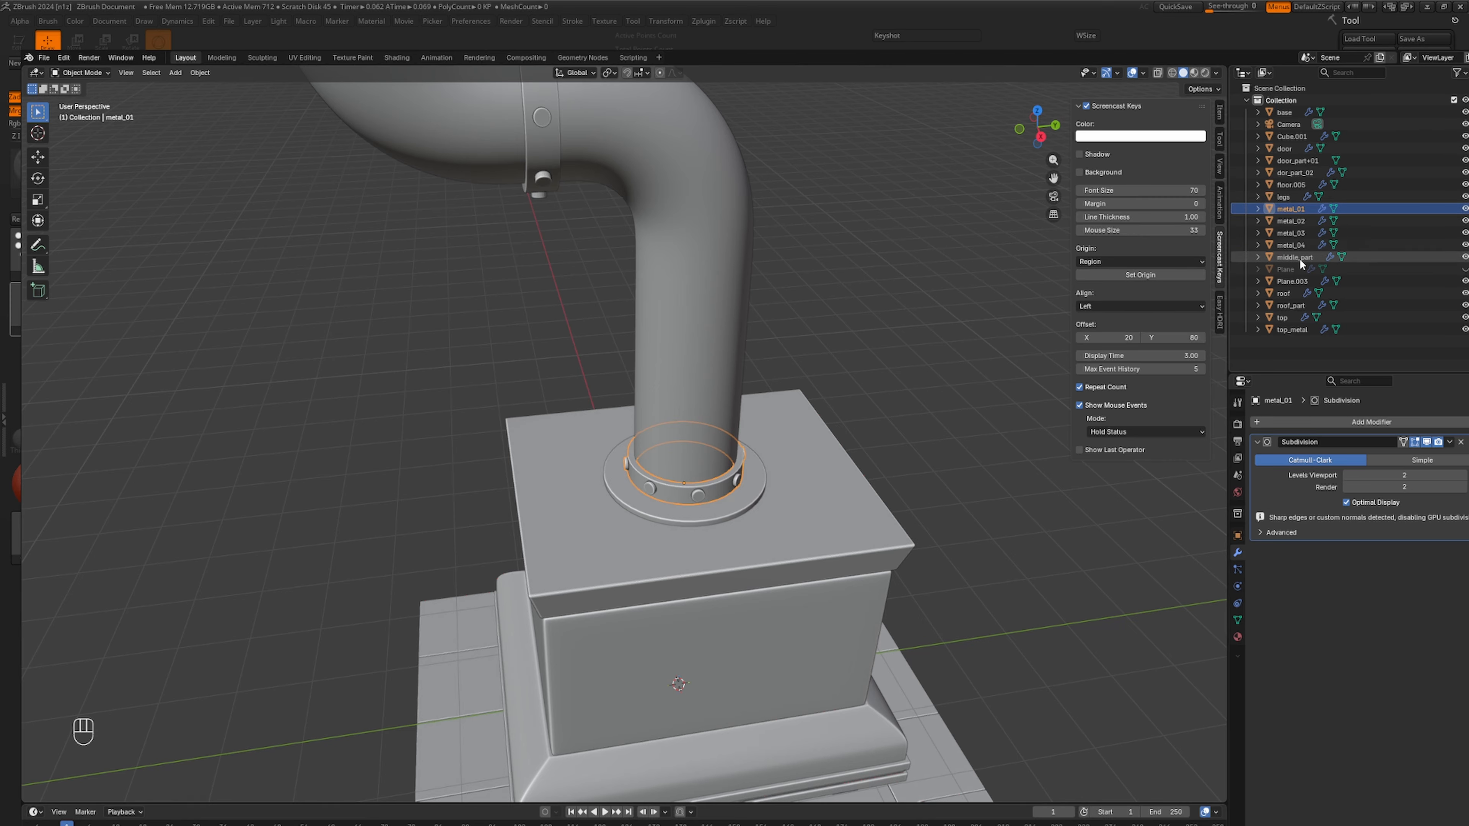
# Delete the hidden Plane object and hide the viewport overlays.
pyautogui.click(1301, 268)
pyautogui.press('Delete')
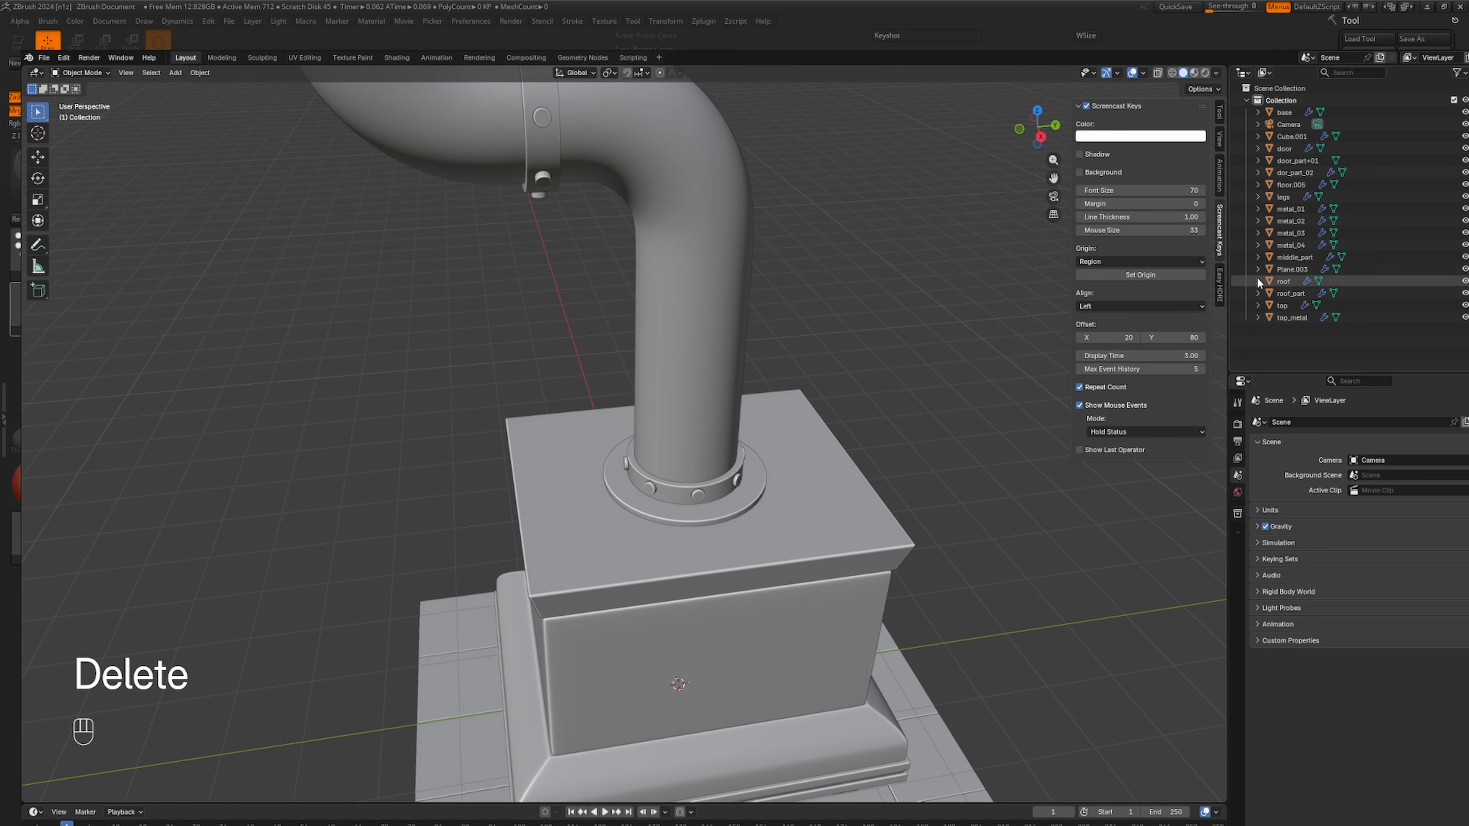
pyautogui.scroll(-8, 1017, 414)
pyautogui.scroll(-3, 942, 451)
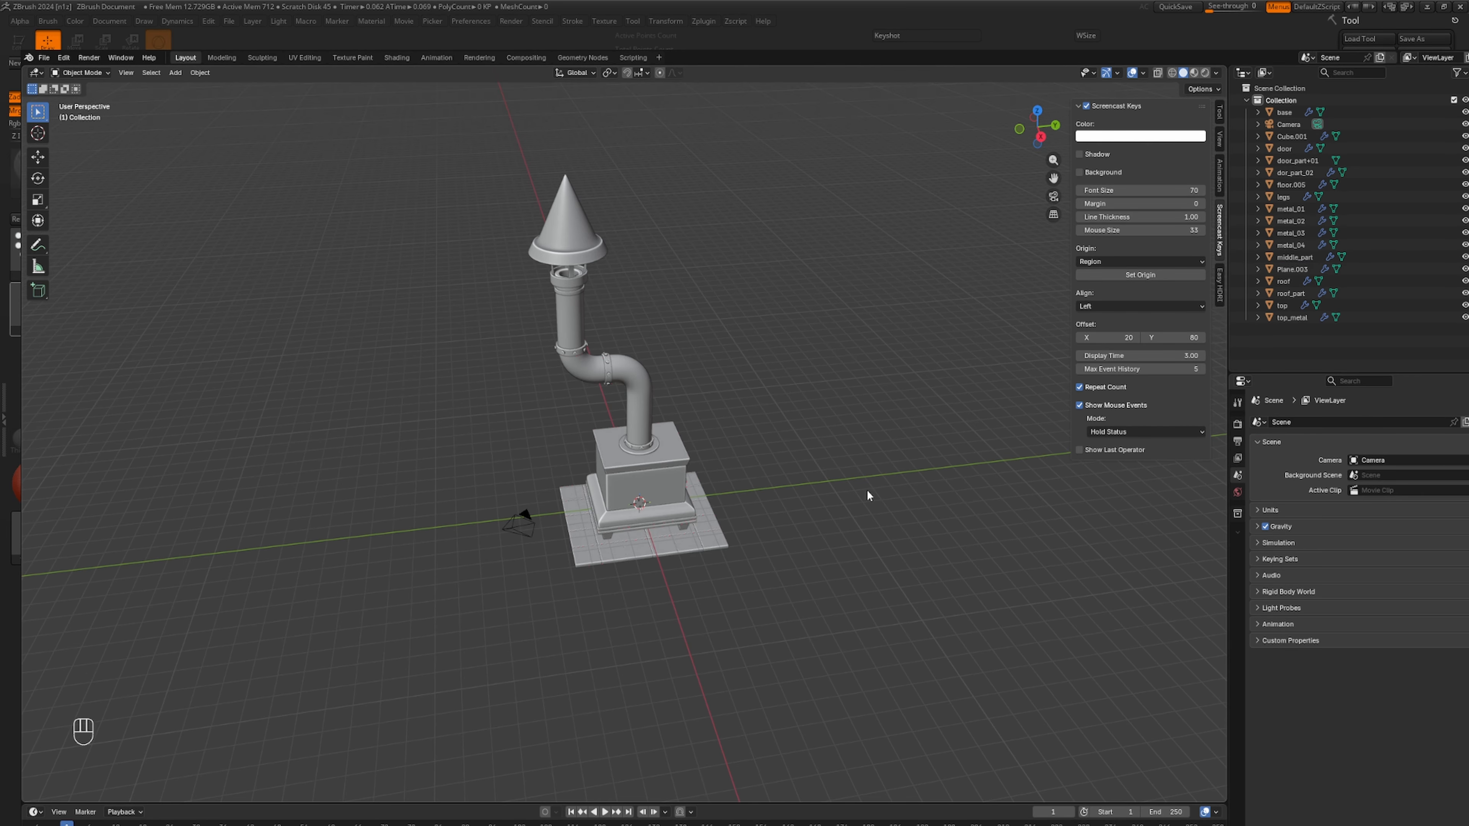
pyautogui.moveTo(841, 489); pyautogui.dragTo(1067, 107, button='middle')
pyautogui.click(1132, 72)
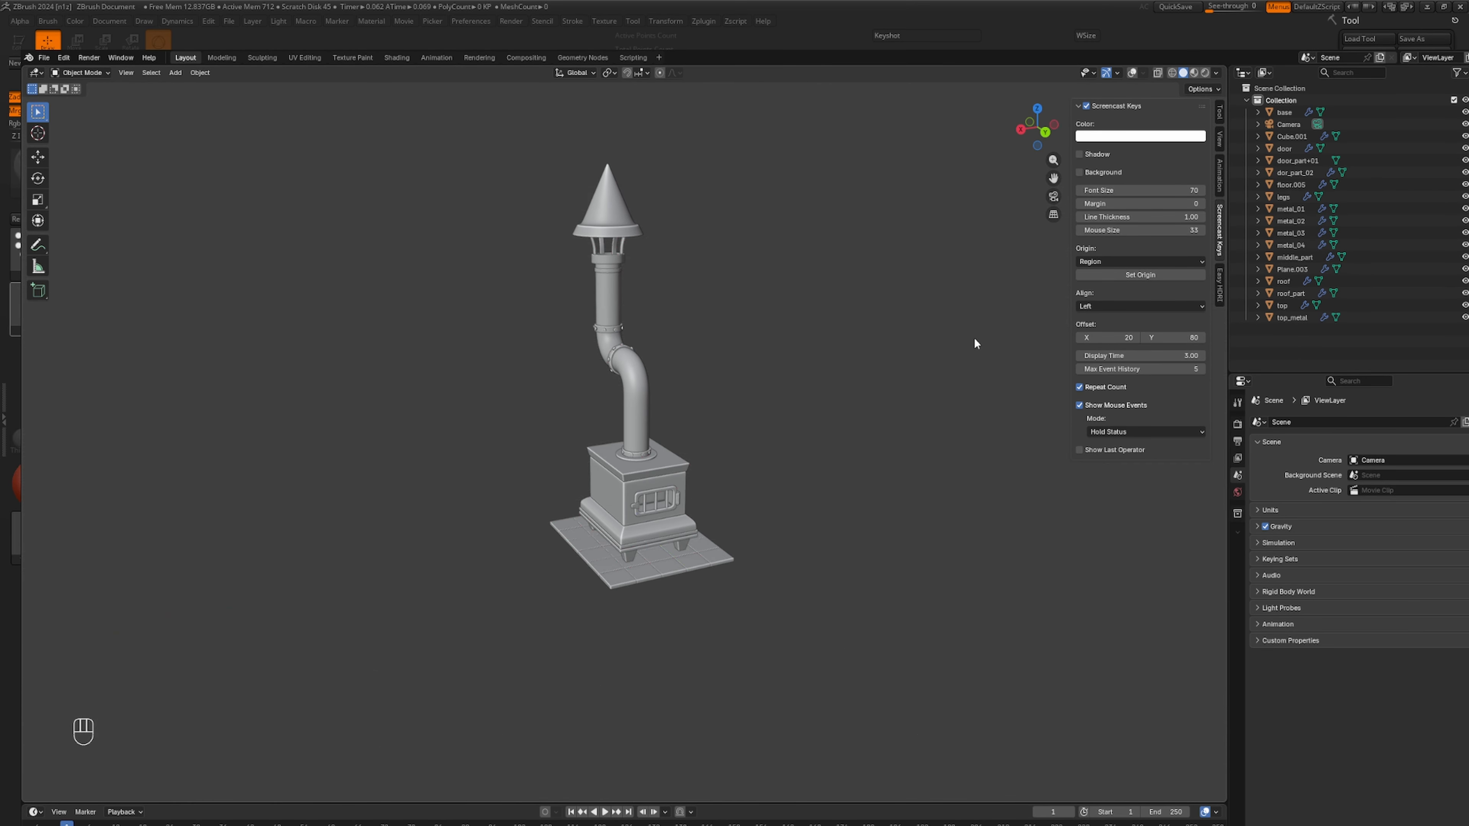
# Examine the complete stove and chimney from all sides.
pyautogui.scroll(2, 882, 467)
pyautogui.moveTo(894, 467); pyautogui.dragTo(752, 521, button='middle')
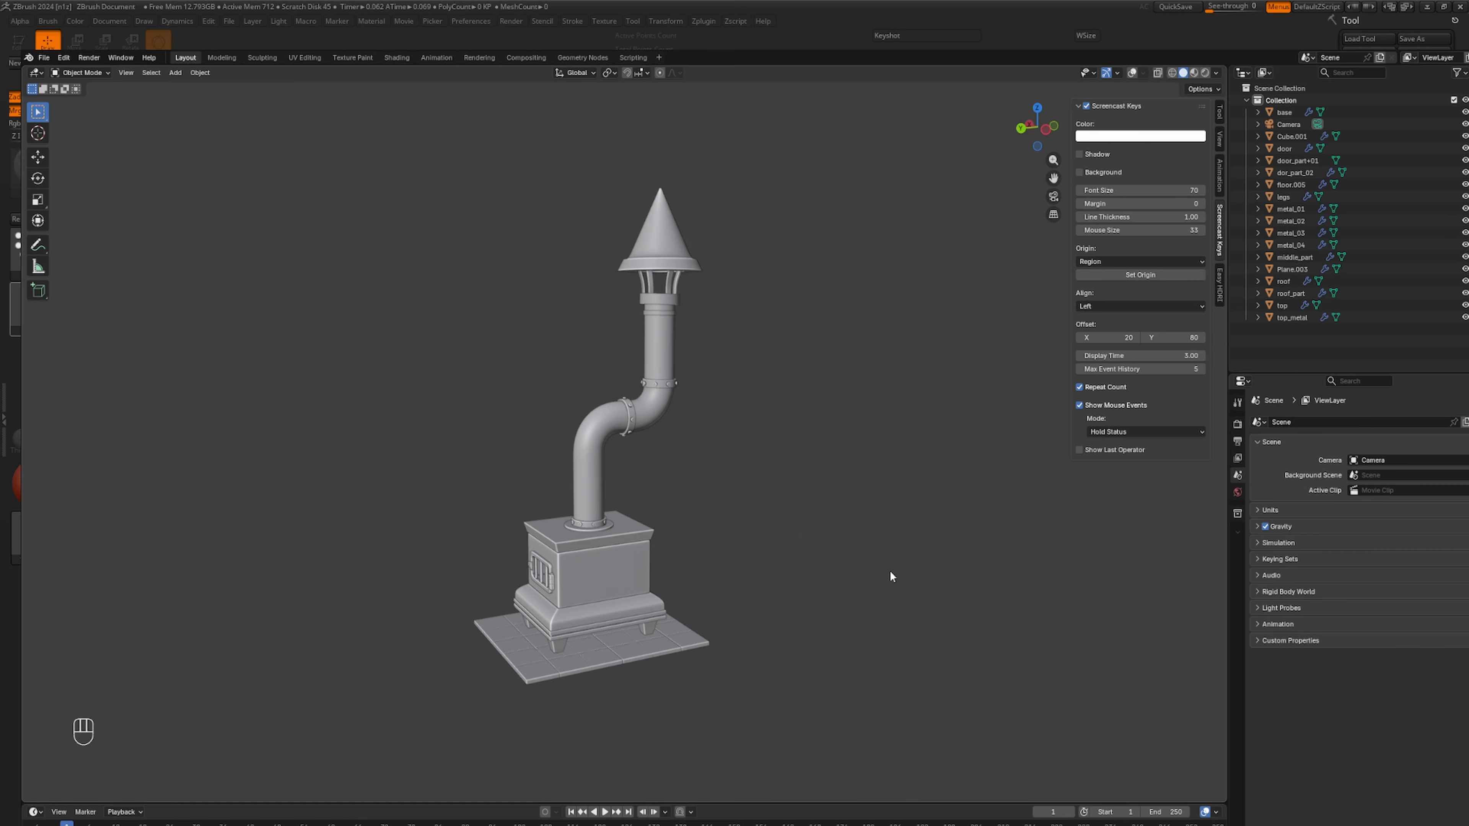
pyautogui.moveTo(889, 570); pyautogui.dragTo(724, 568, button='middle')
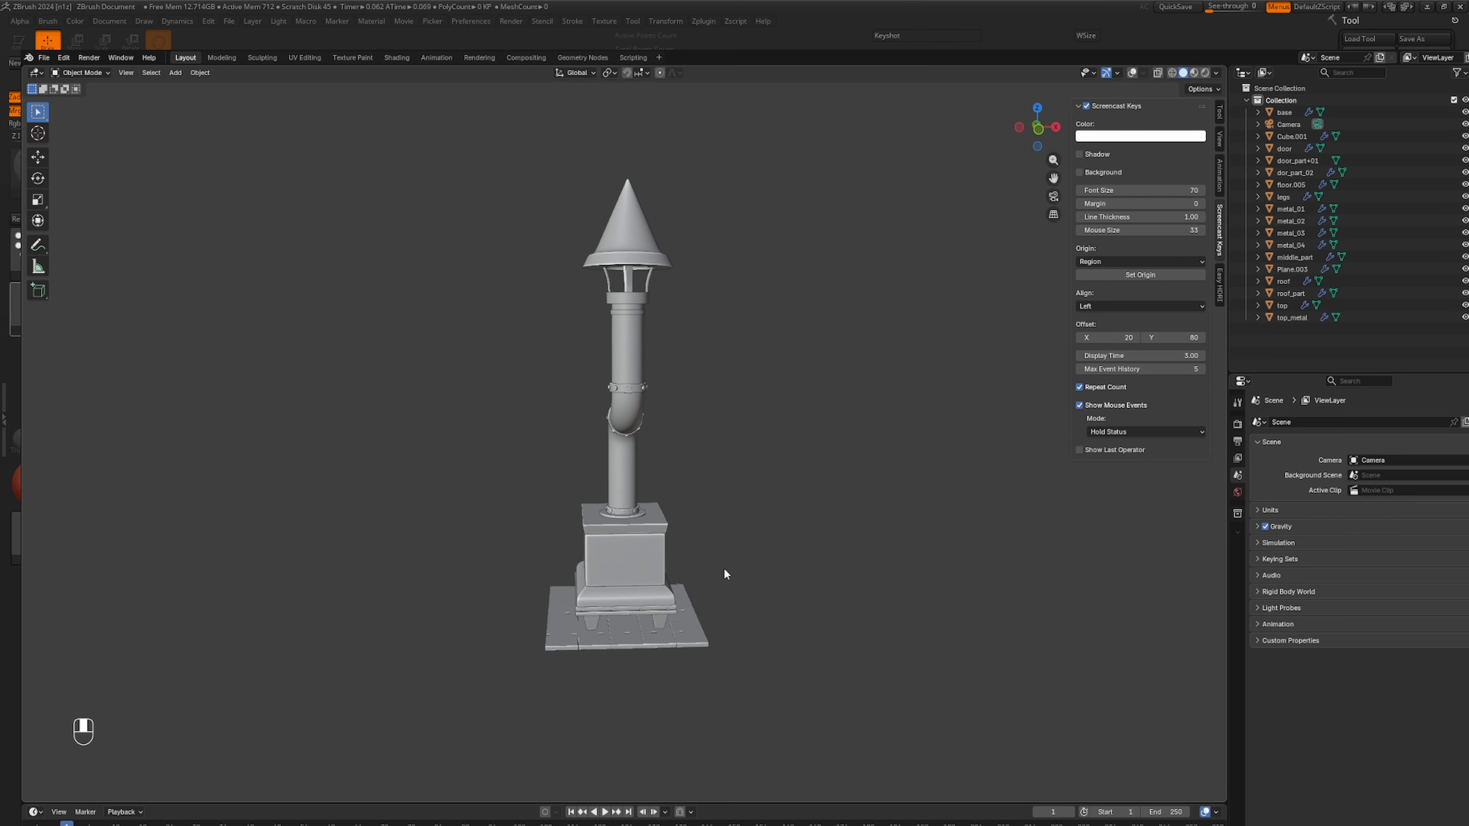
pyautogui.moveTo(822, 597); pyautogui.dragTo(657, 600, button='middle')
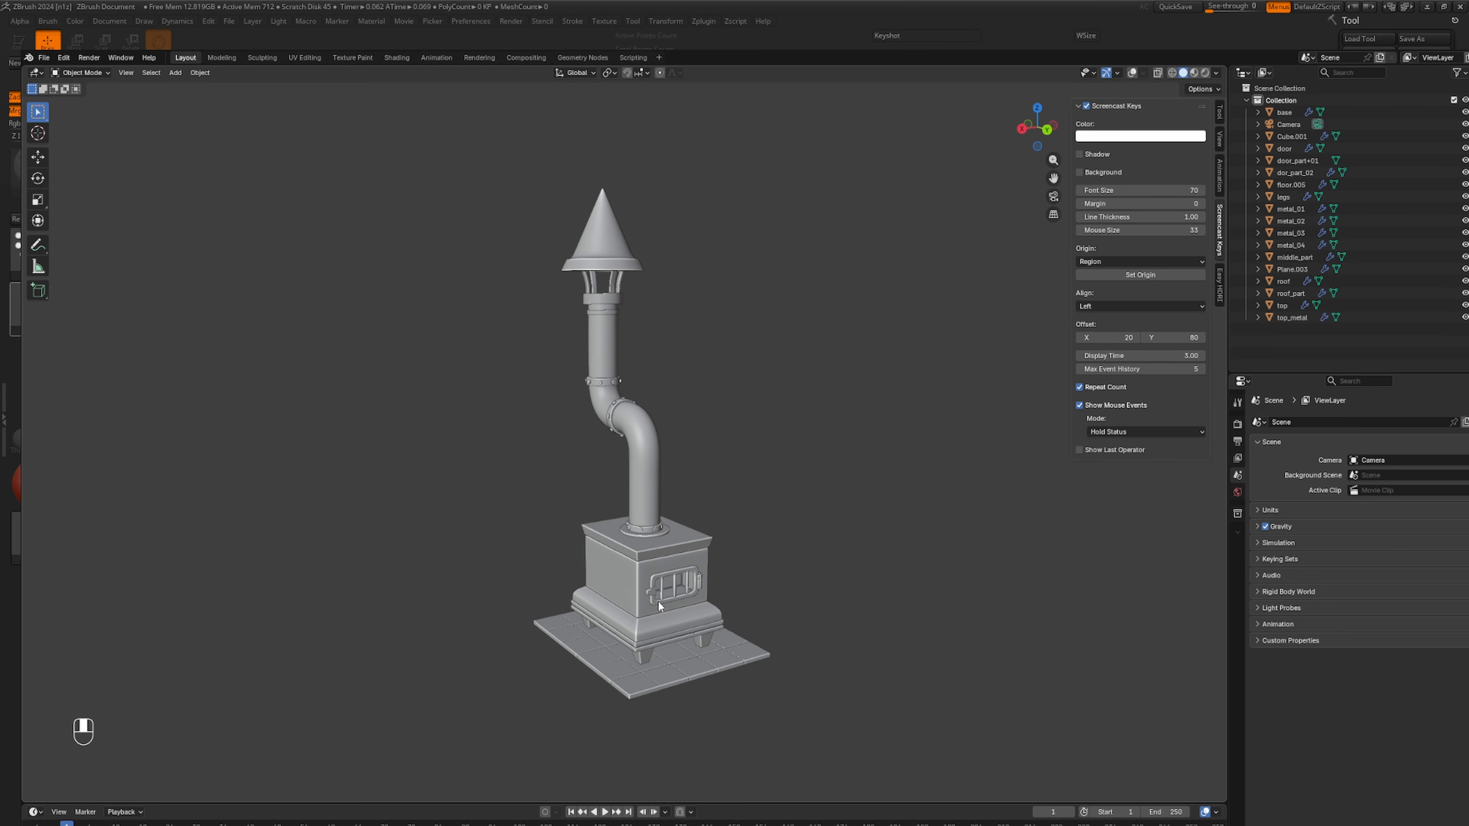
pyautogui.keyDown('shift'); pyautogui.moveTo(768, 596); pyautogui.dragTo(785, 545, button='middle'); pyautogui.keyUp('shift')
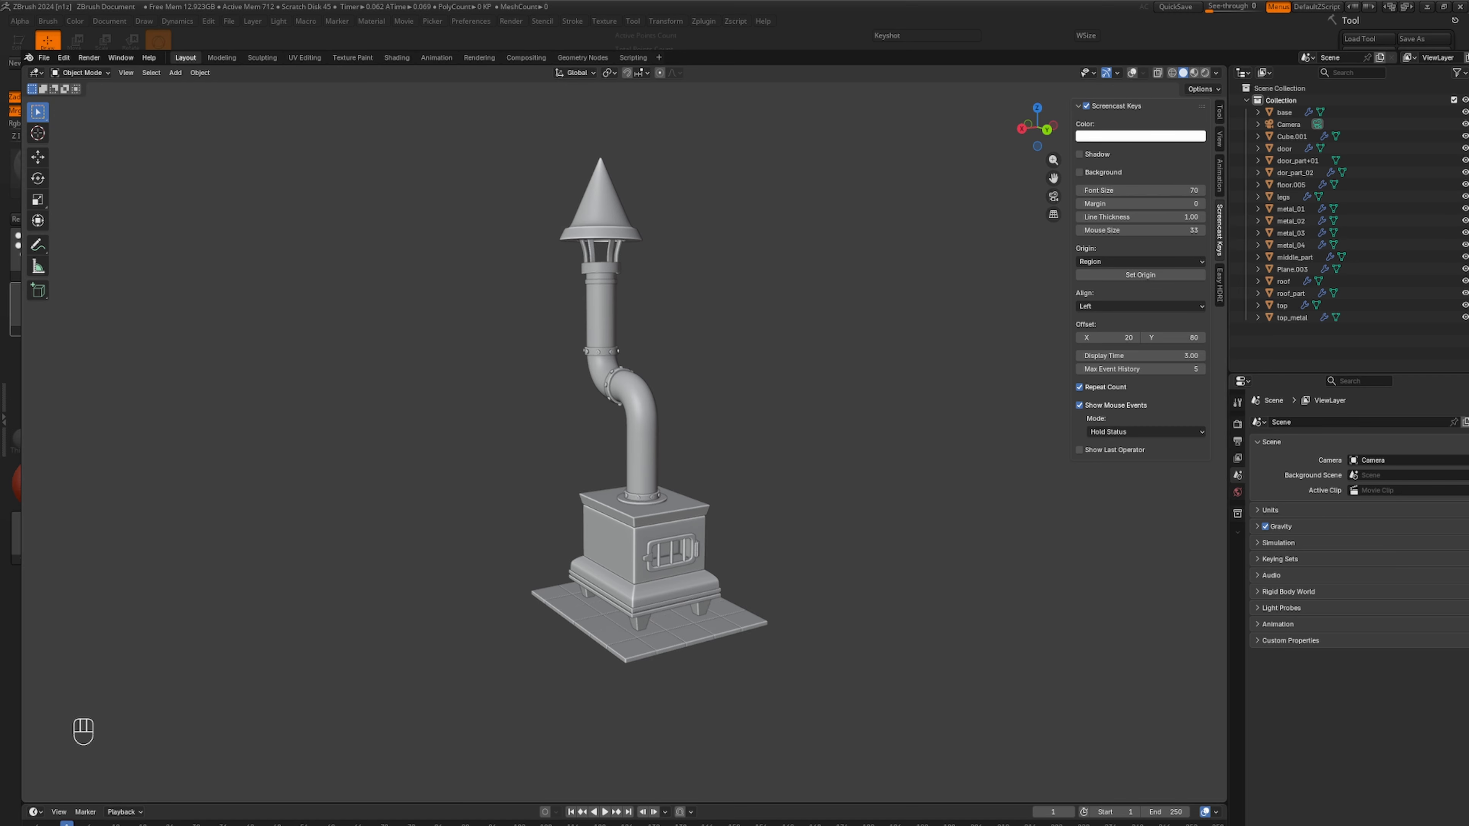
# Activate the Annotate tool, show the viewport overlays, and undo the trial strokes drawn beside the chimney.
pyautogui.click(41, 247)
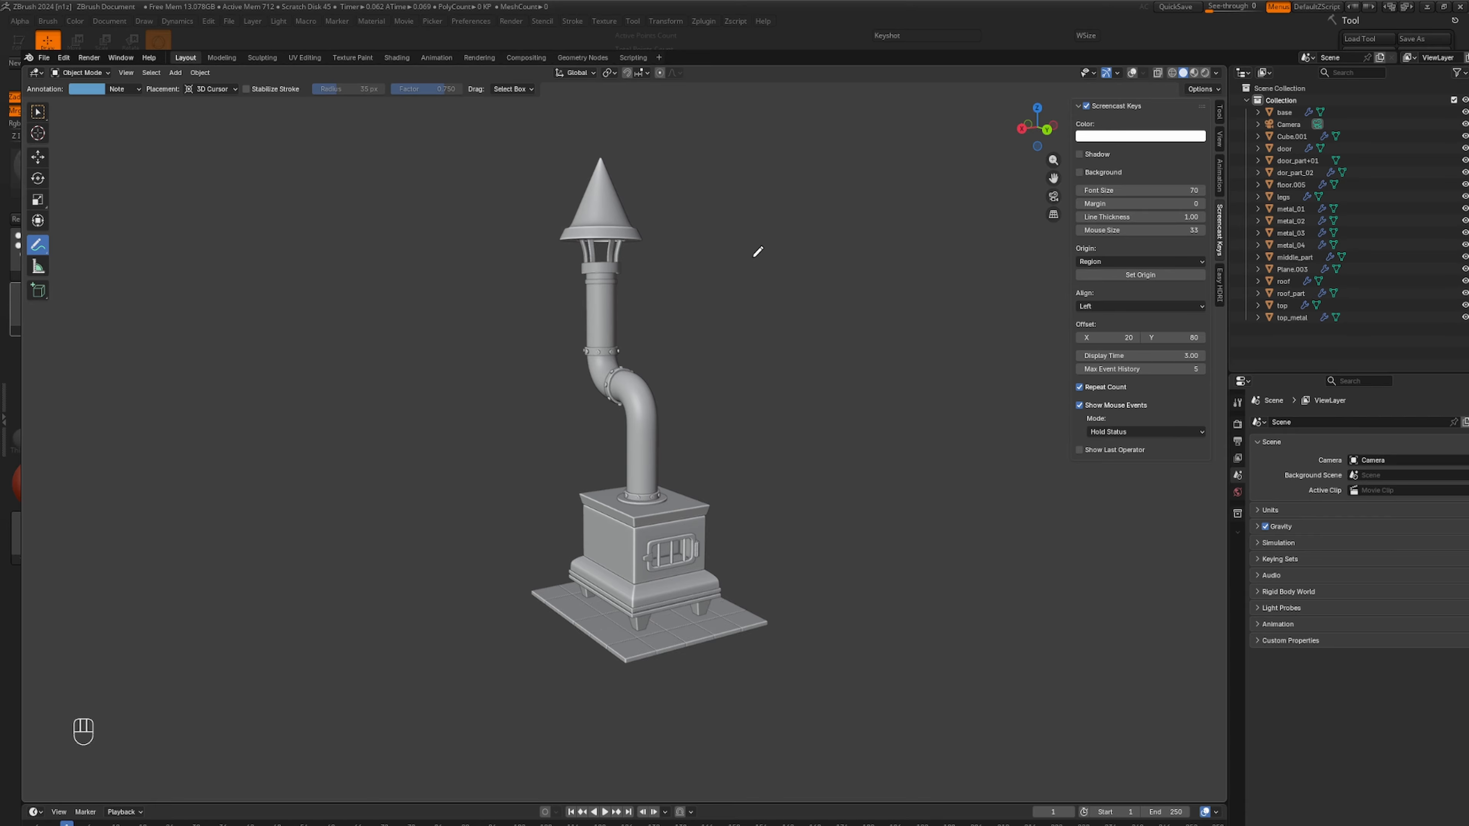
pyautogui.click(1126, 77)
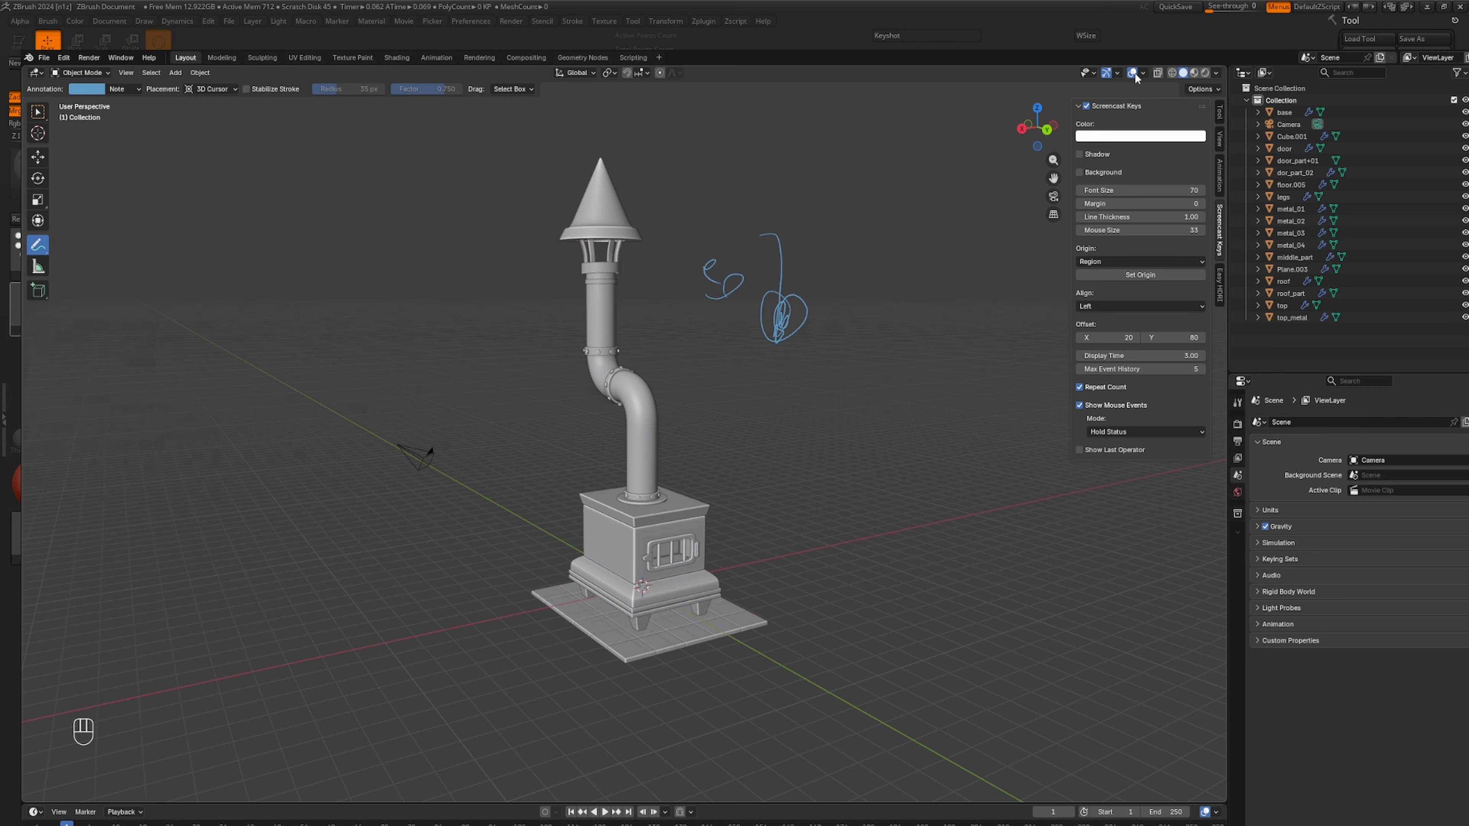
pyautogui.hotkey('ctrl', 'z')
pyautogui.hotkey('ctrl', 'z')
pyautogui.hotkey('ctrl', 'z')
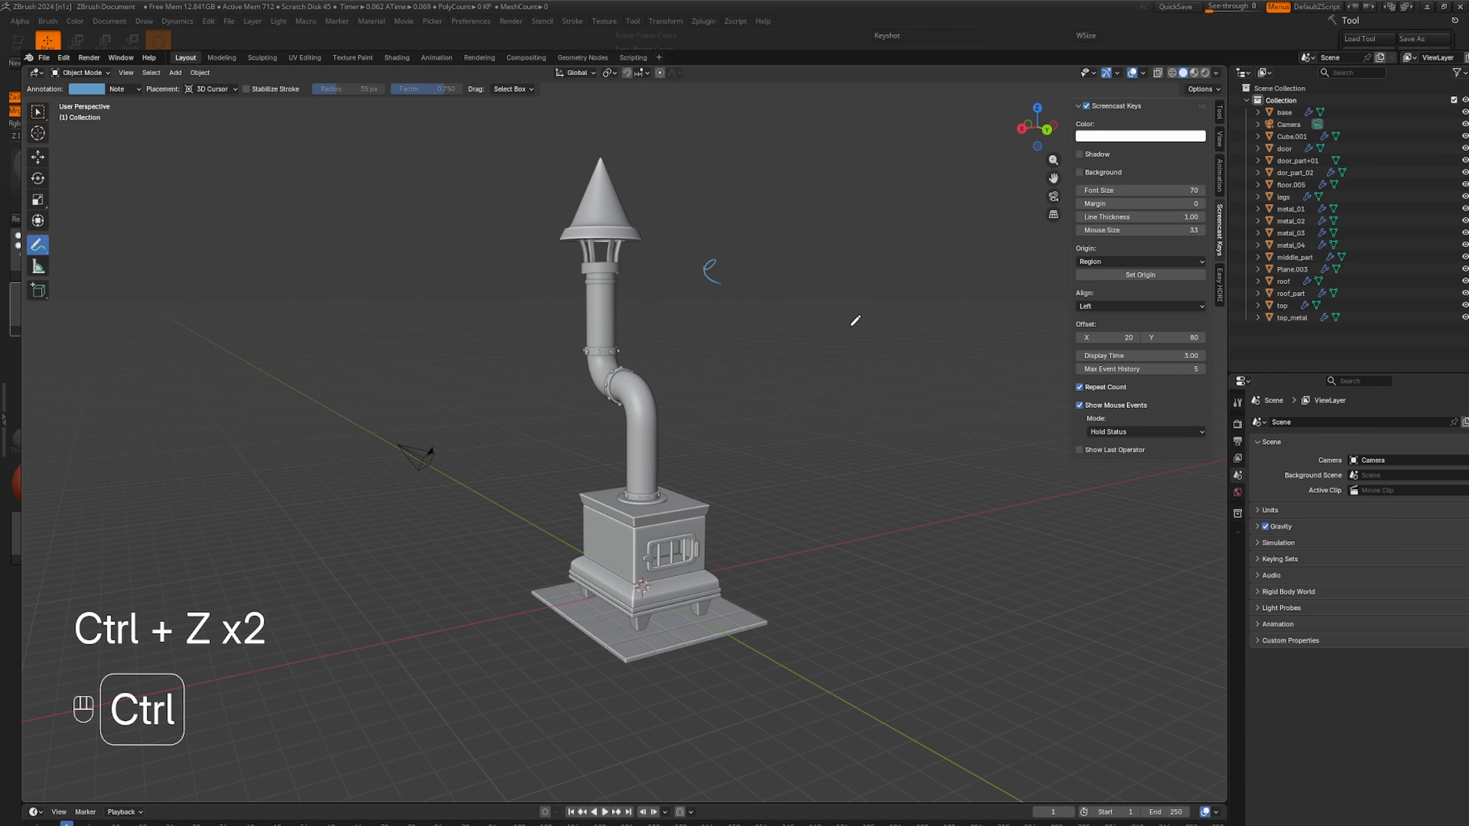
# Handwrite an annotation beside the chimney beginning with "export thi".
pyautogui.moveTo(698, 302); pyautogui.dragTo(713, 304)
pyautogui.moveTo(716, 290)
pyautogui.mouseDown()
pyautogui.moveTo(727, 301)
pyautogui.moveTo(714, 312)
pyautogui.moveTo(739, 315)
pyautogui.moveTo(740, 300)
pyautogui.mouseUp()
pyautogui.moveTo(758, 282); pyautogui.dragTo(796, 289)
pyautogui.moveTo(790, 280); pyautogui.dragTo(832, 287)
pyautogui.moveTo(829, 271); pyautogui.dragTo(847, 283)
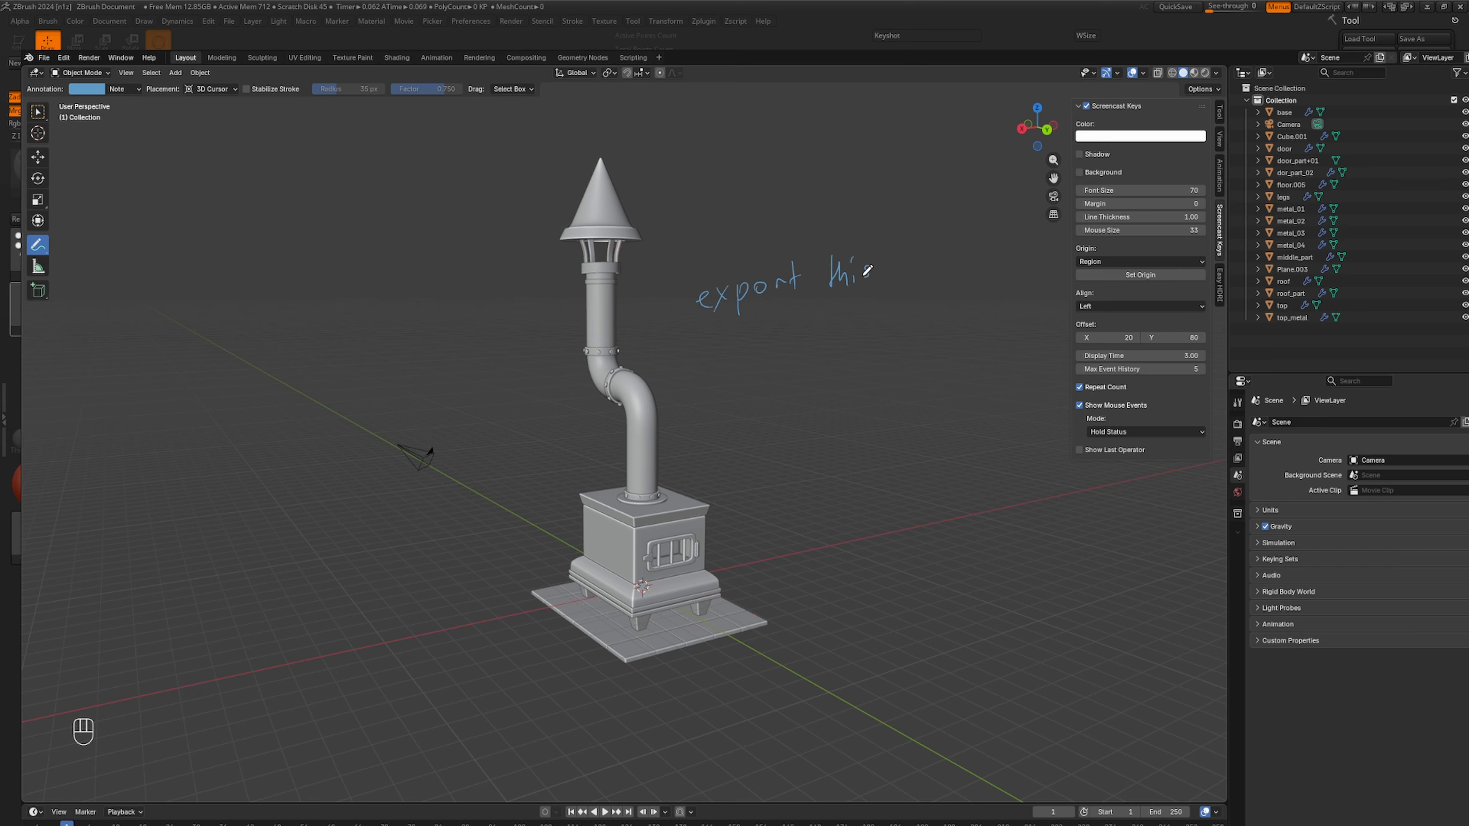
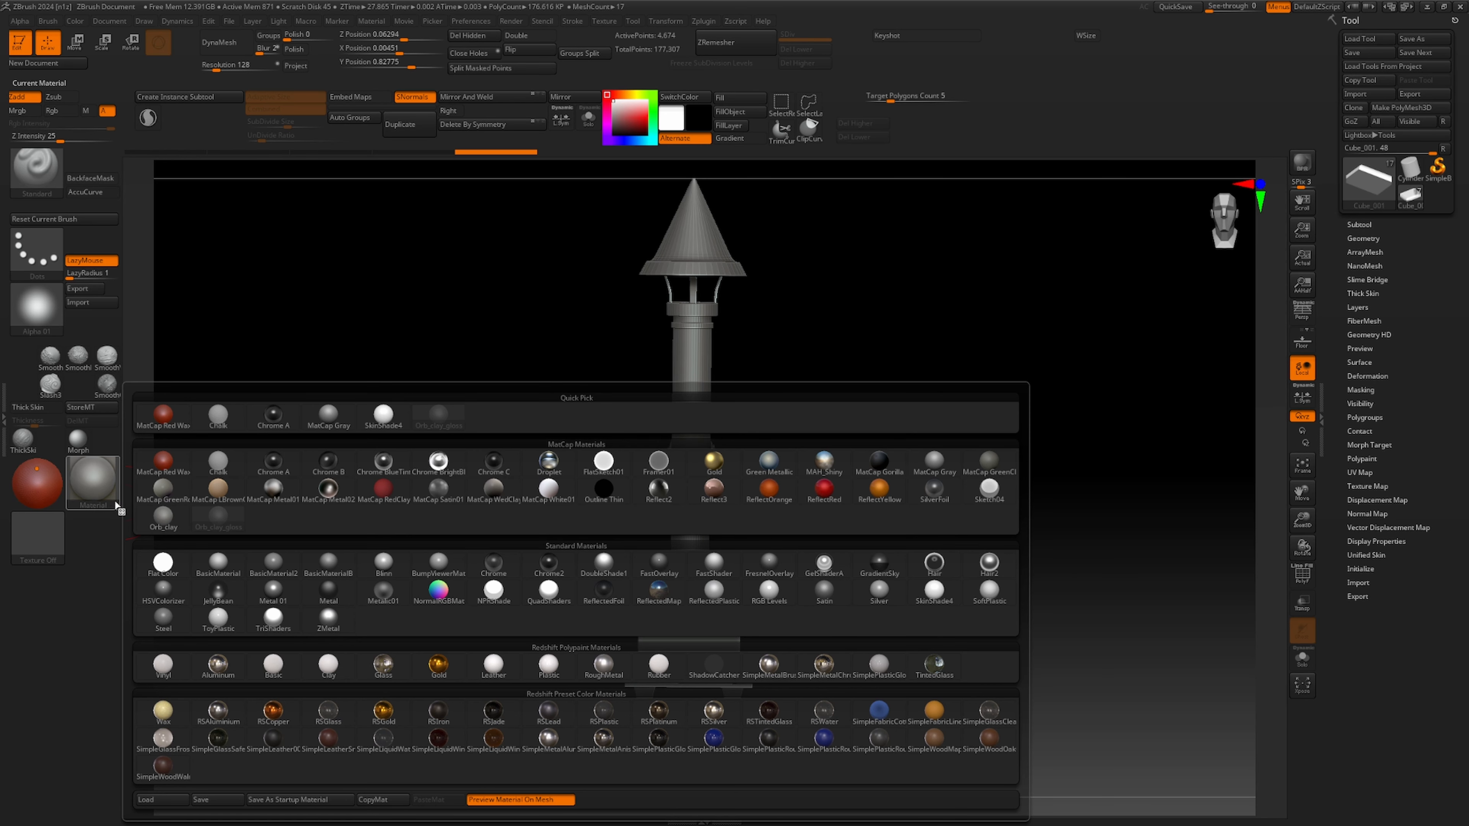
# Switch to ZBrush and change the imported stove's material to a clay material.
pyautogui.click(216, 514)
pyautogui.moveTo(255, 524); pyautogui.dragTo(580, 607)
pyautogui.moveTo(807, 570); pyautogui.dragTo(824, 618)
# Select the legs subtool, divide it to subdivision level 6, and isolate it in Solo mode.
pyautogui.keyDown('alt'); pyautogui.click(673, 629); pyautogui.keyUp('alt')
pyautogui.moveTo(1047, 524)
pyautogui.mouseDown()
pyautogui.moveTo(1037, 512)
pyautogui.moveTo(1001, 553)
pyautogui.moveTo(1152, 433)
pyautogui.mouseUp()
pyautogui.hotkey('ctrl', 'd')
pyautogui.hotkey('ctrl', 'd')
pyautogui.hotkey('ctrl', 'd')
pyautogui.click(588, 118)
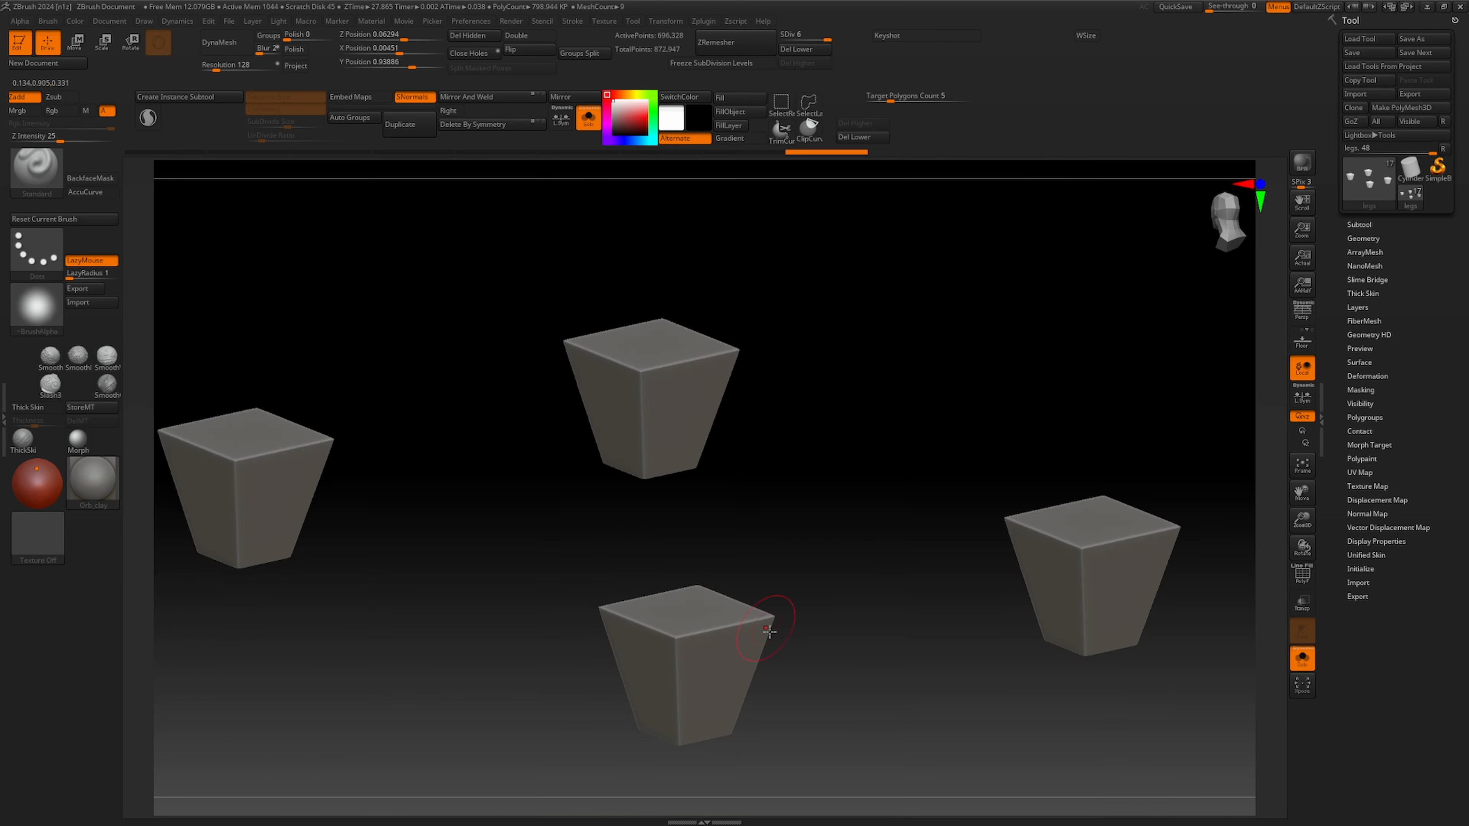
# Choose the TrimDynamic brush for sculpting the isolated legs.
pyautogui.moveTo(810, 584); pyautogui.dragTo(734, 539)
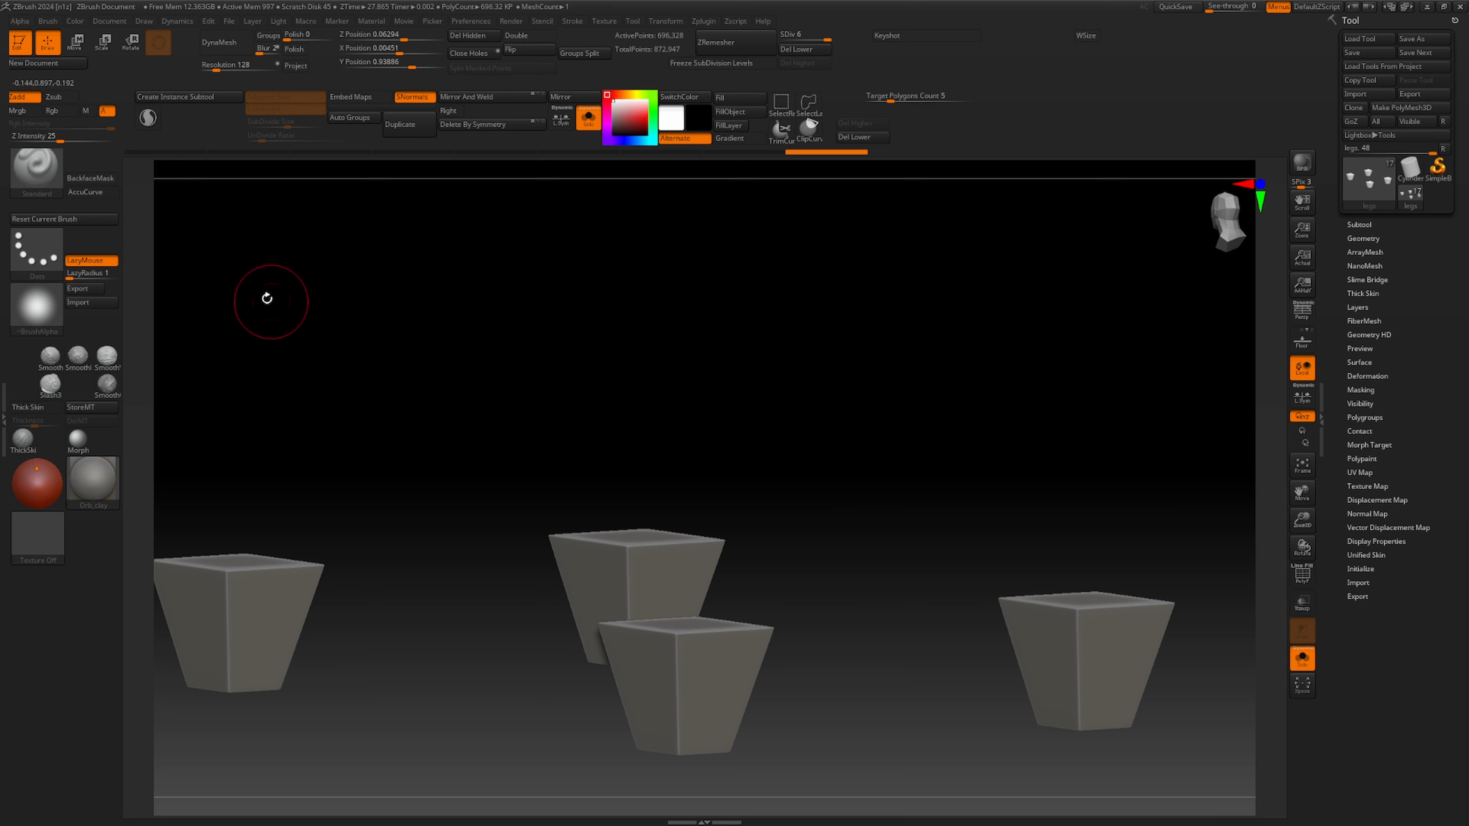
pyautogui.press('b')
pyautogui.click(658, 486)
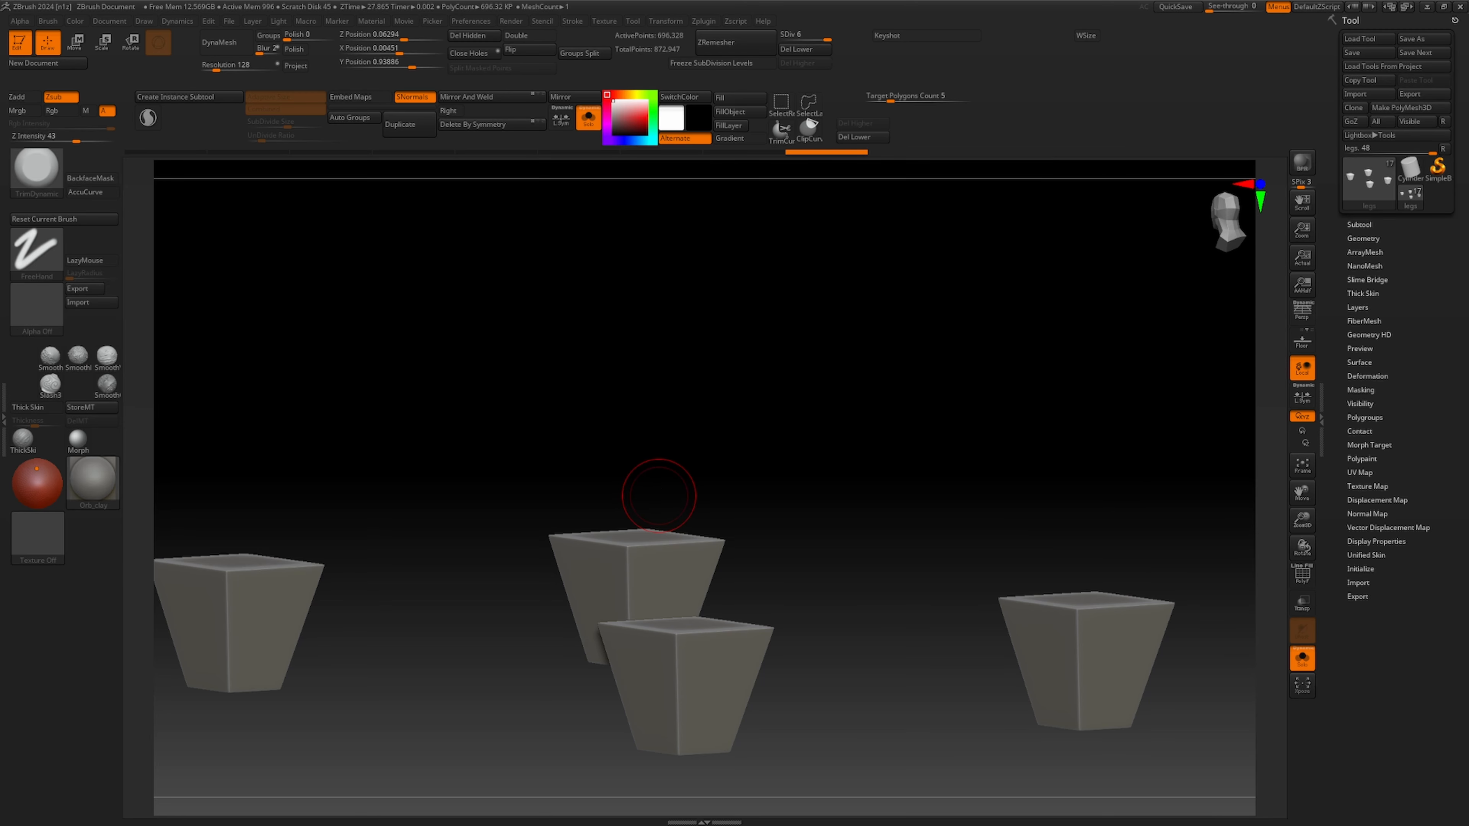
# Show the whole stove to examine how the legs sit beneath it, and isolate the legs in Solo mode again.
pyautogui.moveTo(777, 602); pyautogui.dragTo(777, 673)
pyautogui.click(1302, 658)
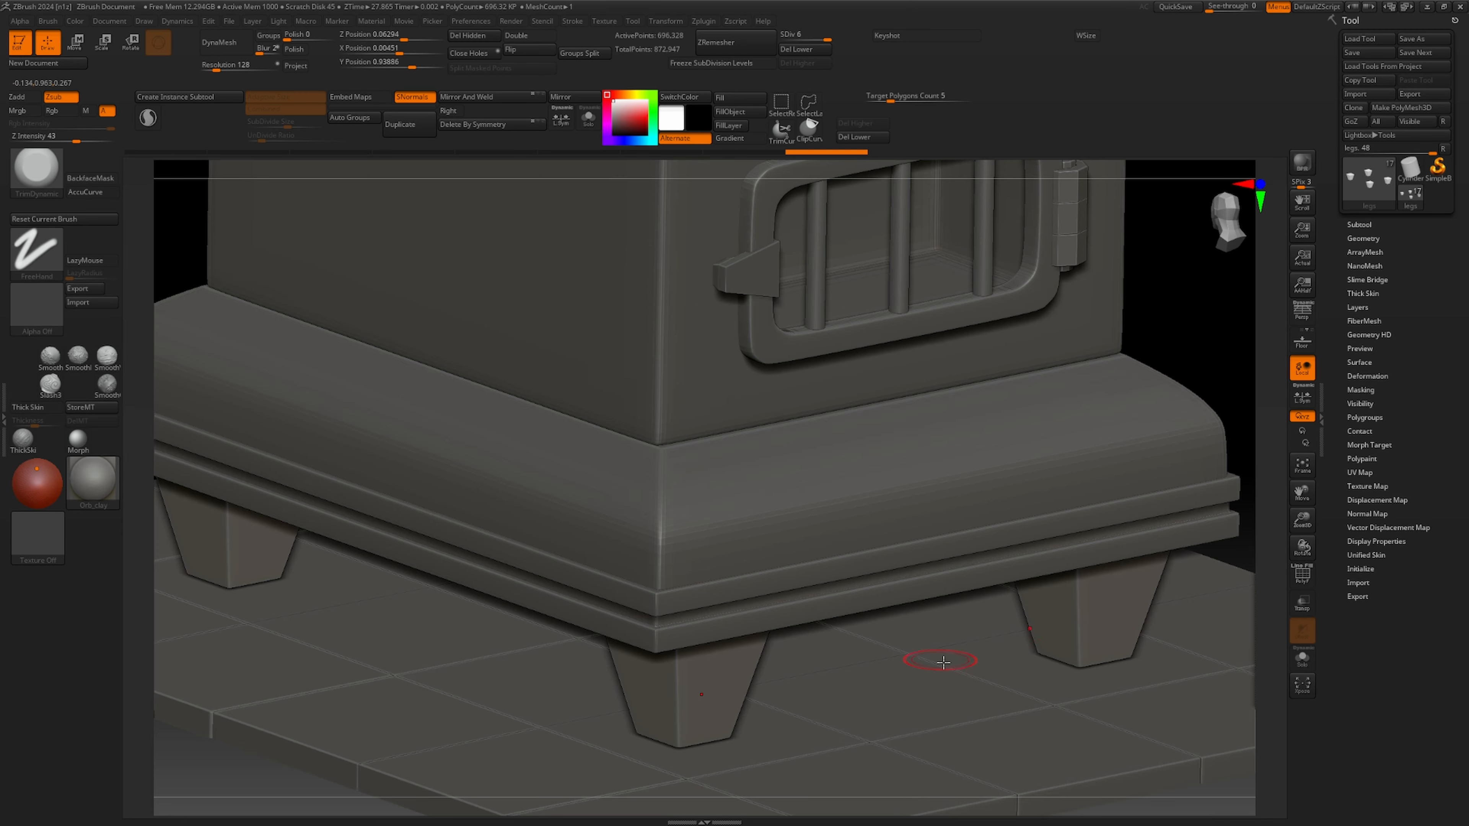
pyautogui.keyDown('ctrl'); pyautogui.moveTo(863, 574); pyautogui.dragTo(1084, 609, button='right'); pyautogui.keyUp('ctrl')
pyautogui.moveTo(1185, 601); pyautogui.dragTo(1095, 584)
pyautogui.moveTo(538, 581); pyautogui.dragTo(613, 583)
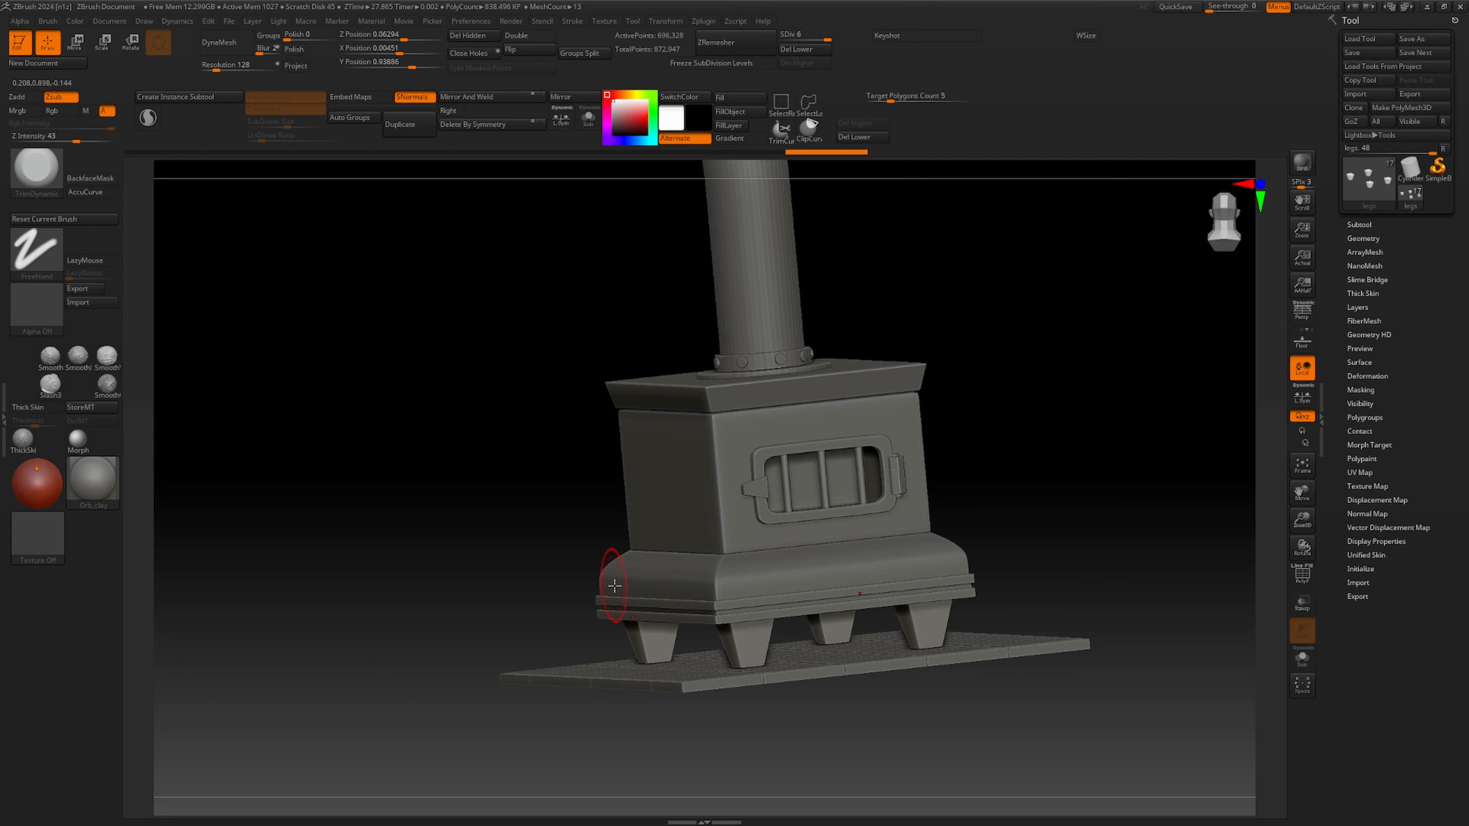
pyautogui.keyDown('ctrl'); pyautogui.moveTo(614, 584); pyautogui.dragTo(430, 574, button='right'); pyautogui.keyUp('ctrl')
pyautogui.moveTo(430, 574); pyautogui.dragTo(518, 587)
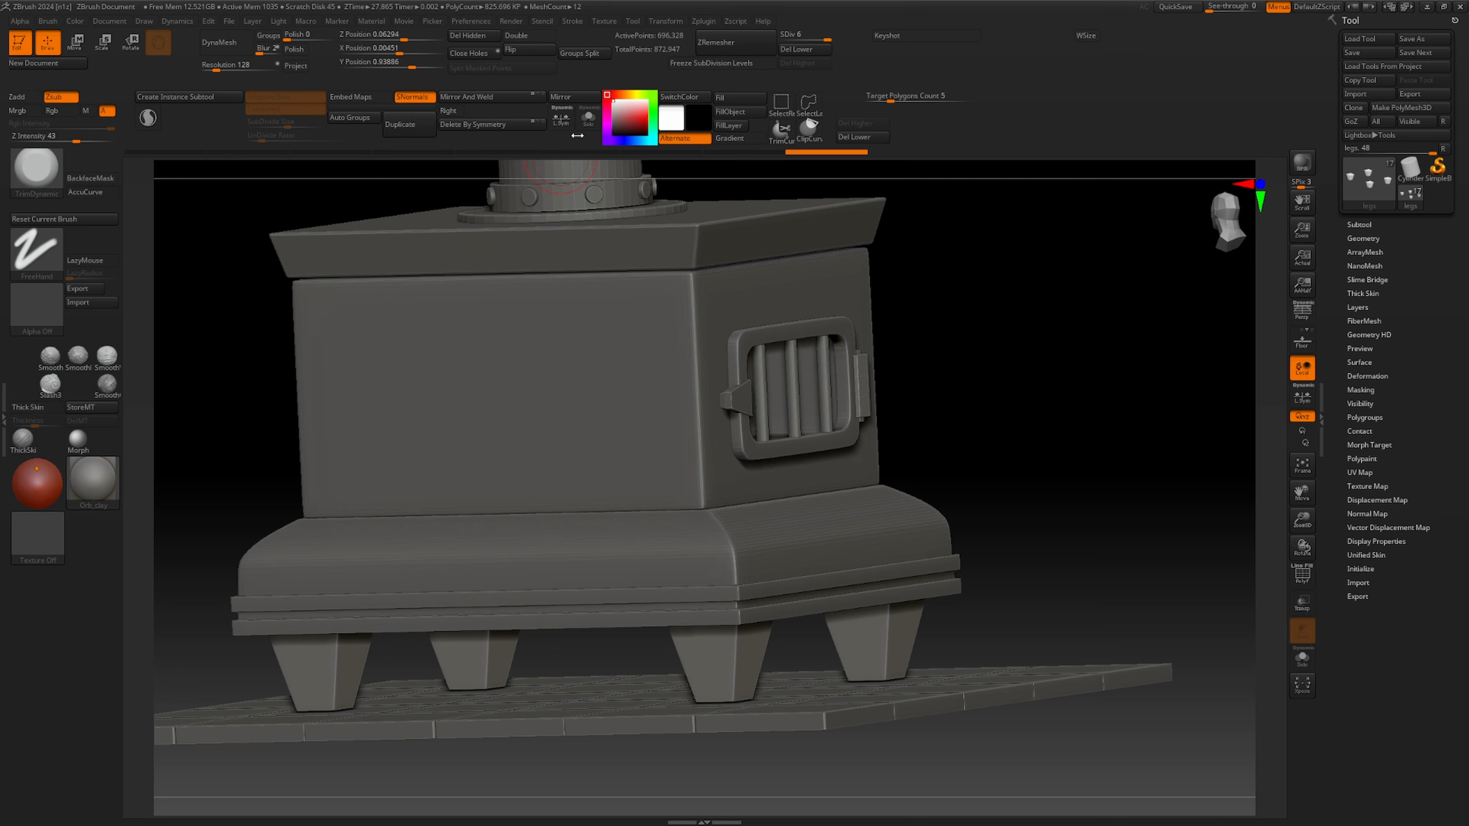
pyautogui.click(588, 117)
# Lower the TrimDynamic brush's Z Intensity to 26 and trim the bottom corners and adjoining edges of one leg.
pyautogui.moveTo(819, 564); pyautogui.dragTo(750, 547)
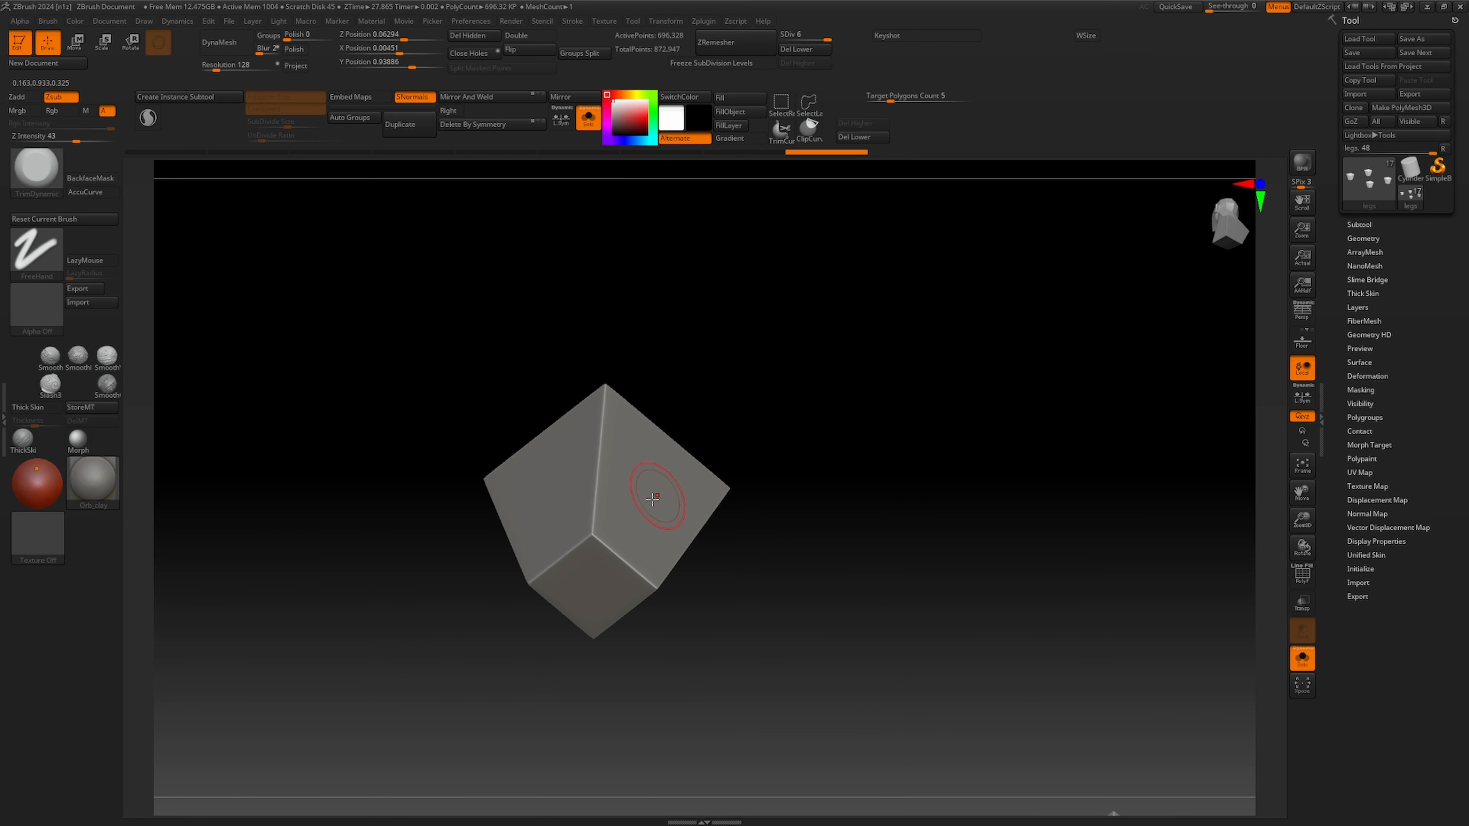
pyautogui.press('ctrl')
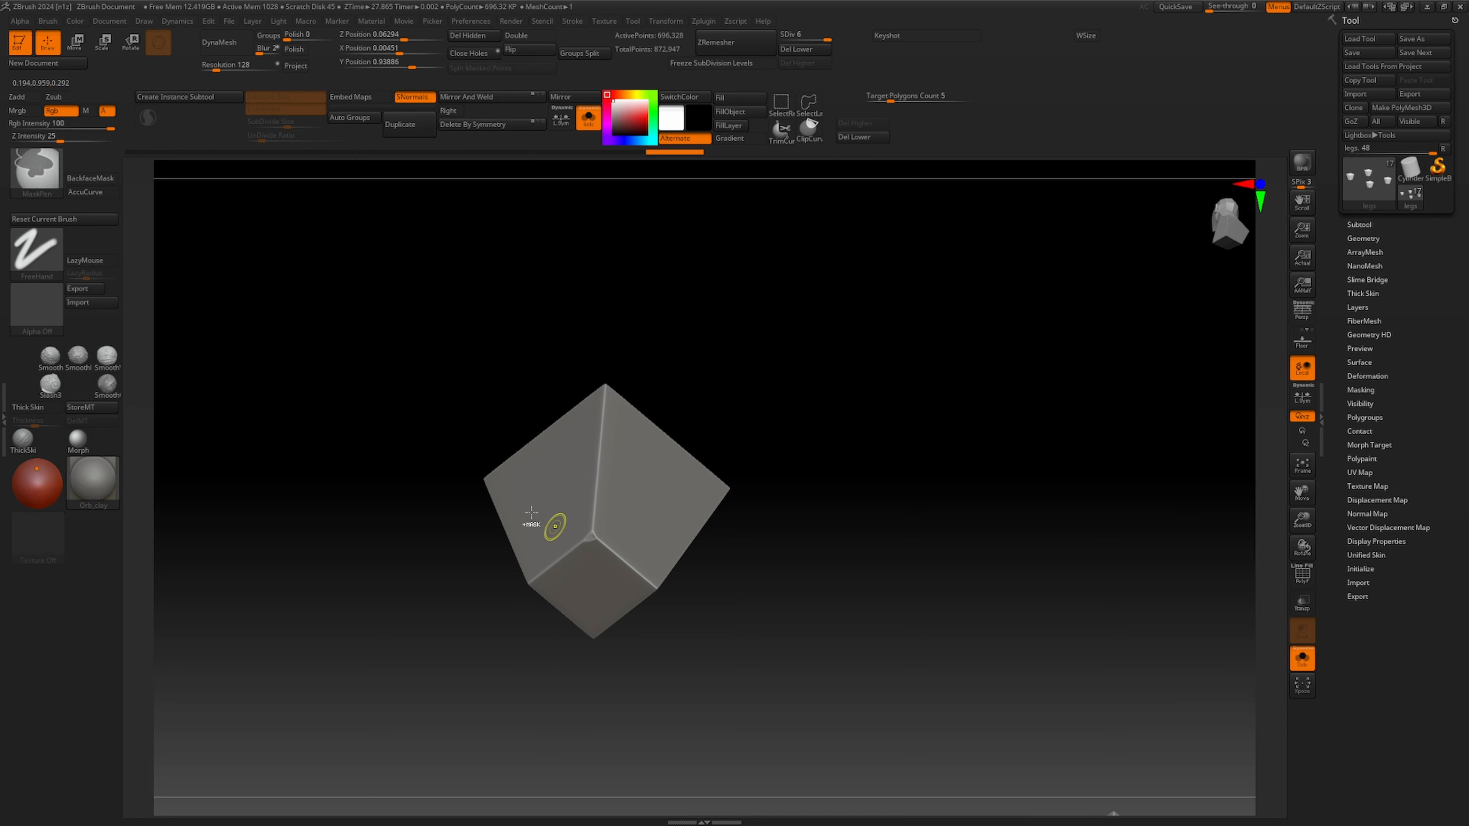
pyautogui.click(61, 138)
pyautogui.moveTo(590, 536); pyautogui.dragTo(598, 545)
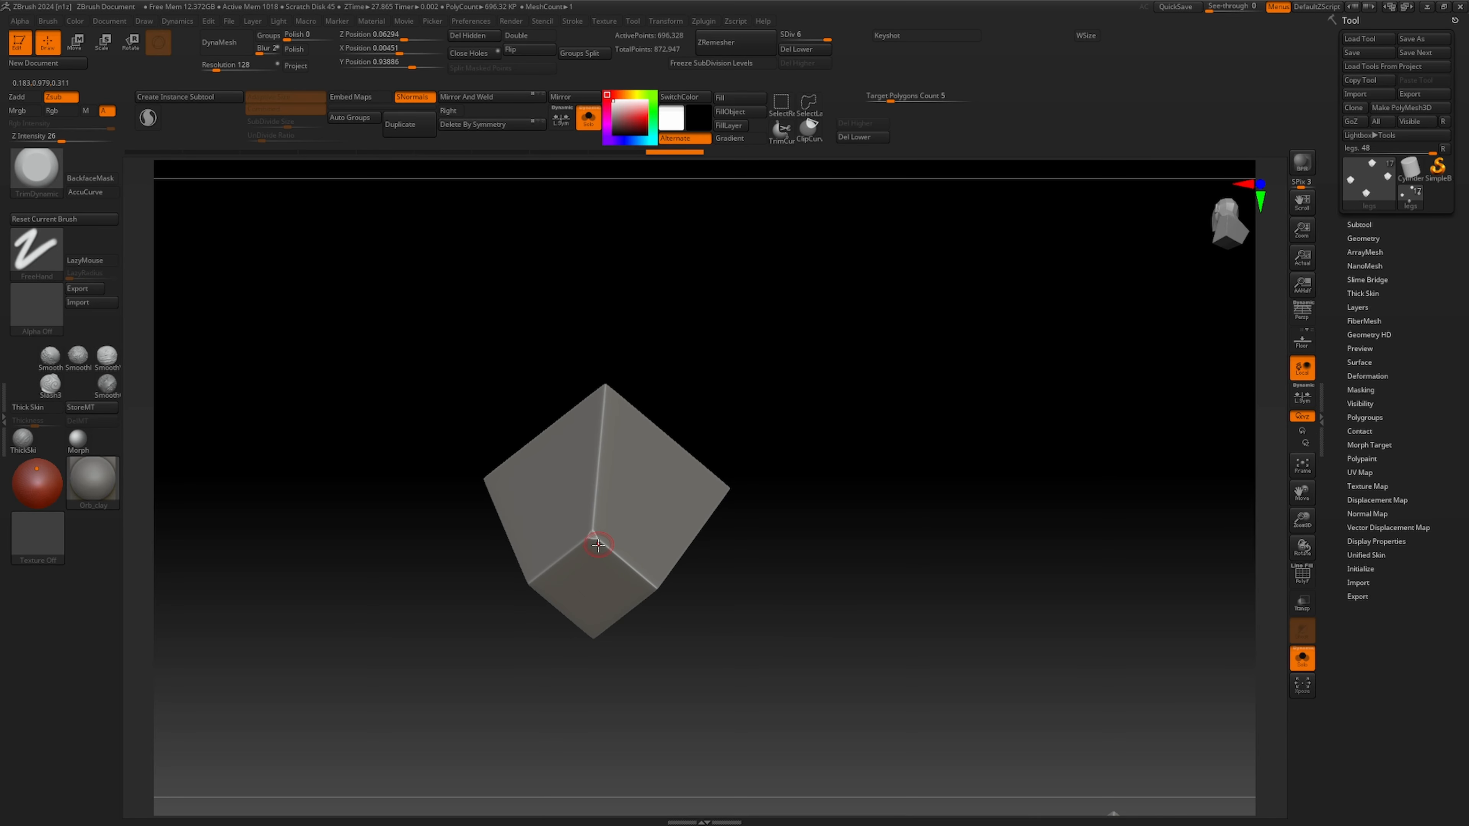
pyautogui.moveTo(658, 586); pyautogui.dragTo(651, 577)
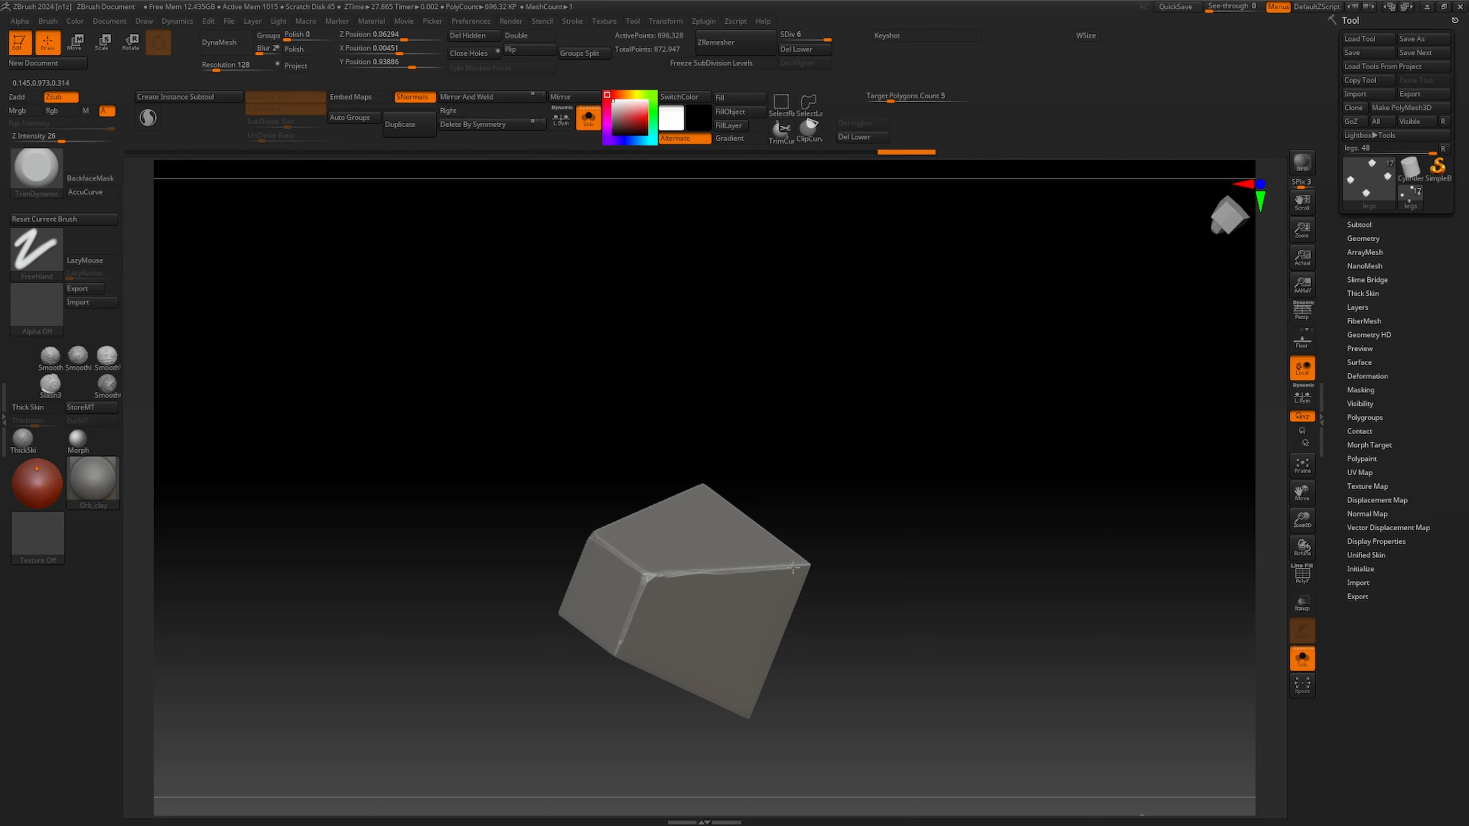
pyautogui.moveTo(792, 569); pyautogui.dragTo(599, 515, button='right')
pyautogui.moveTo(593, 374); pyautogui.dragTo(530, 582, button='right')
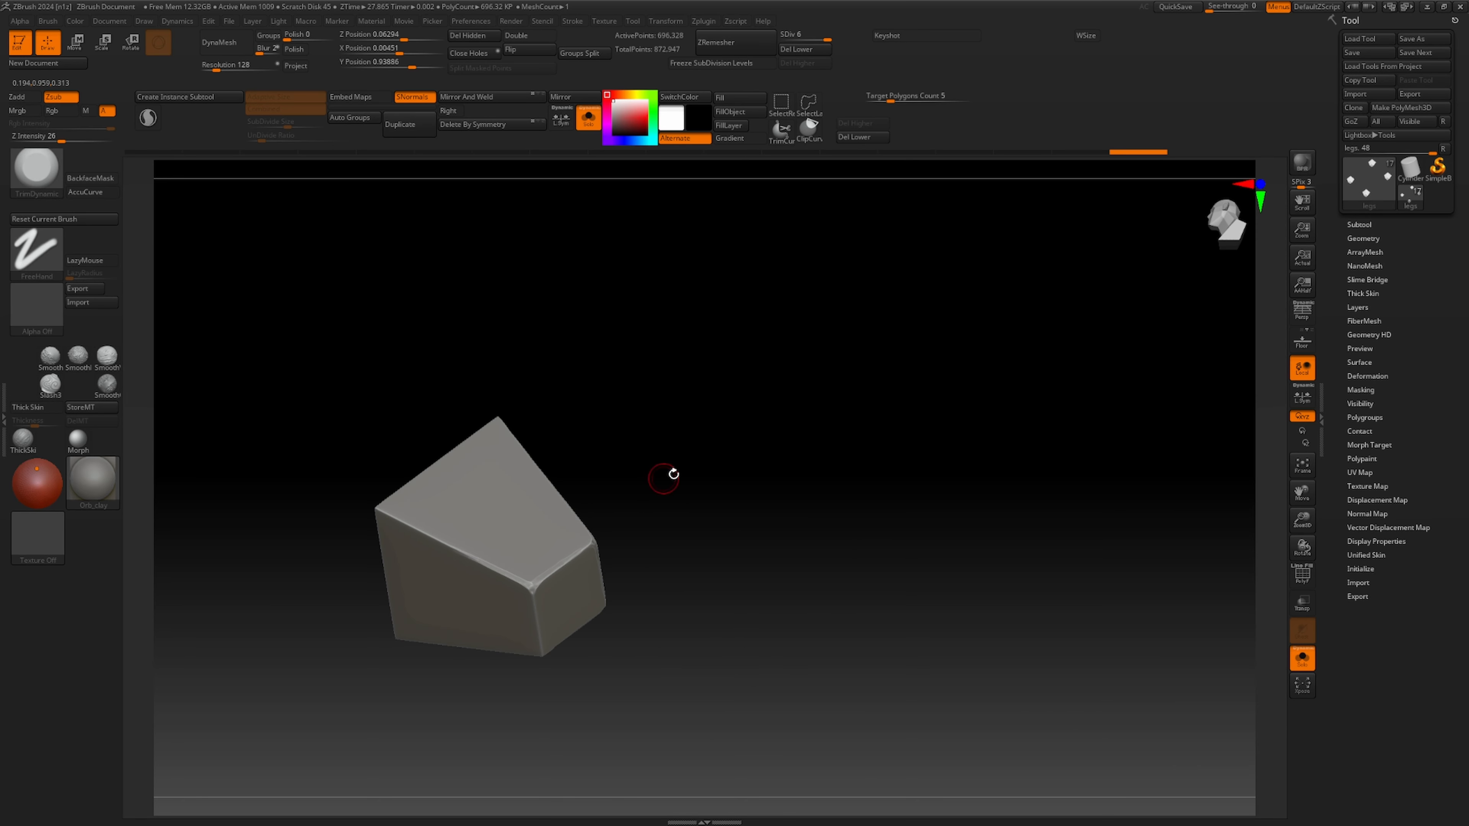
pyautogui.moveTo(672, 472); pyautogui.dragTo(620, 660, button='right')
# Split the four legs into separate polygroups with Auto Groups and isolate a single leg for trimming.
pyautogui.hotkey('shift', 'f')
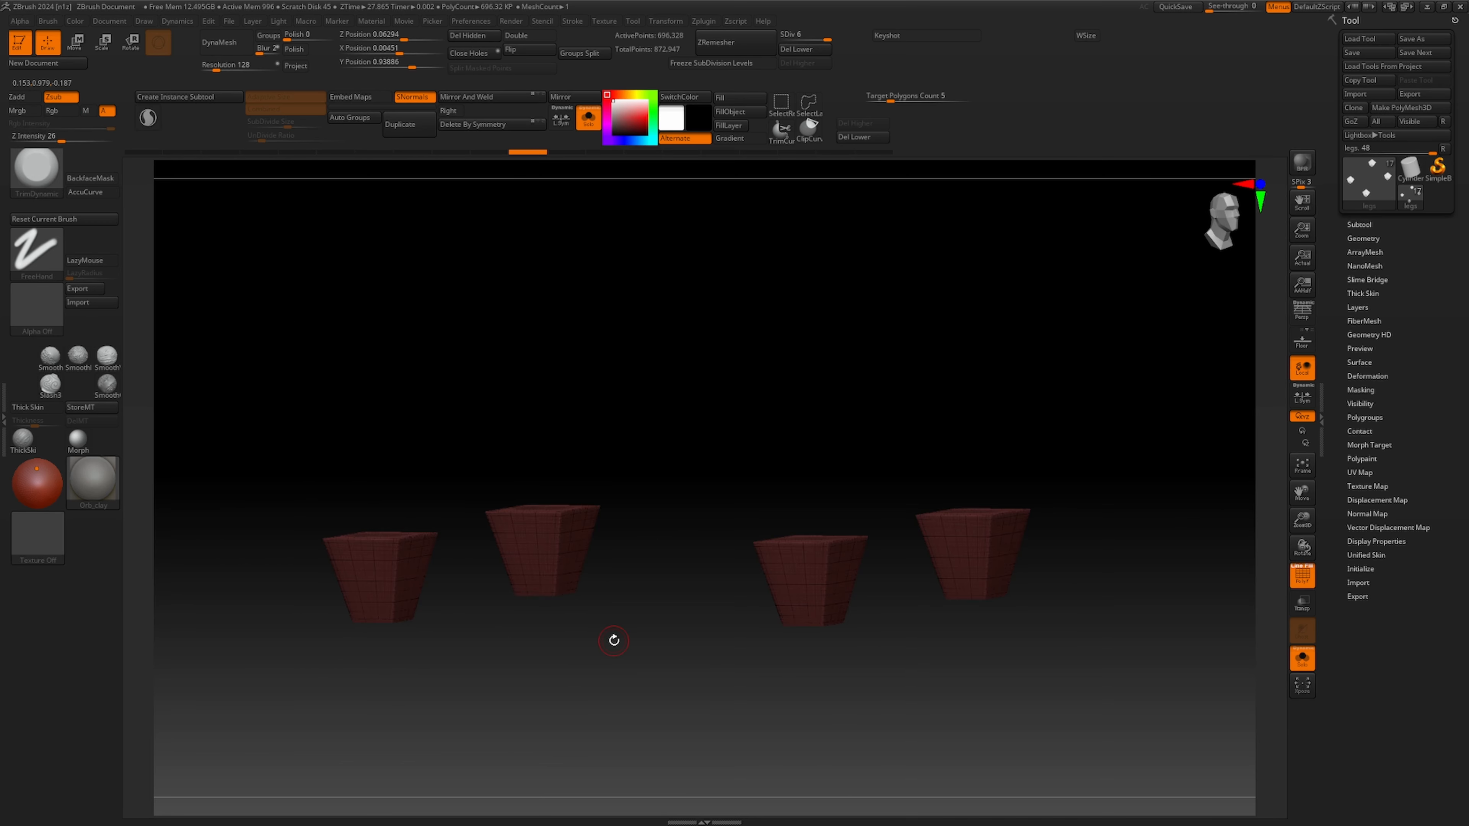
pyautogui.click(353, 118)
pyautogui.moveTo(624, 446); pyautogui.dragTo(781, 464, button='right')
pyautogui.keyDown('ctrl'); pyautogui.keyDown('shift'); pyautogui.click(642, 572); pyautogui.keyUp('shift'); pyautogui.keyUp('ctrl')
pyautogui.keyDown('ctrl'); pyautogui.moveTo(810, 359); pyautogui.dragTo(834, 539, button='right'); pyautogui.keyUp('ctrl')
pyautogui.hotkey('shift', 'f')
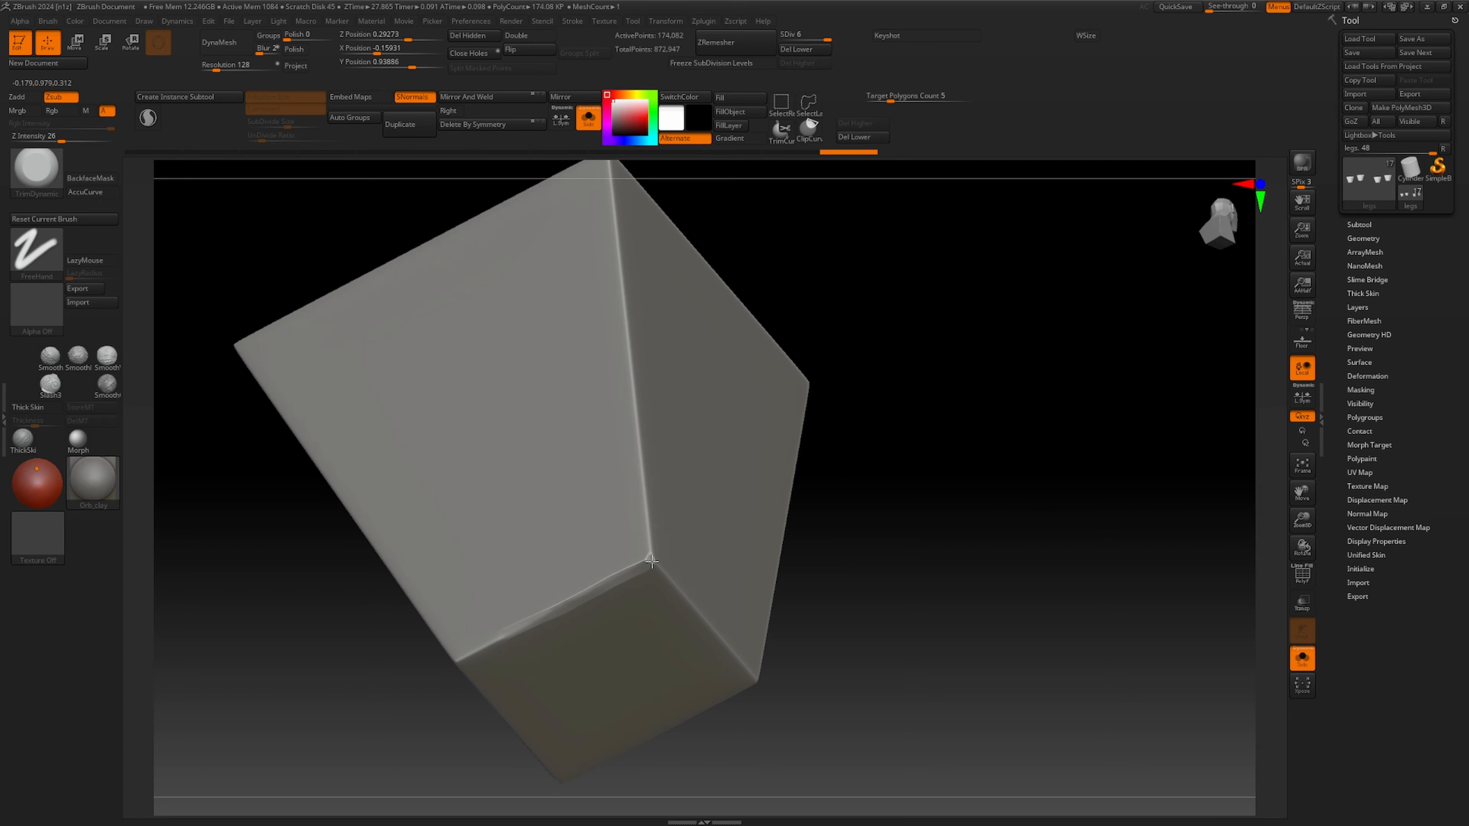
# Trim the isolated leg's bottom corners and chamfer the edges running from them with TrimDynamic.
pyautogui.moveTo(659, 536); pyautogui.dragTo(648, 546, button='right')
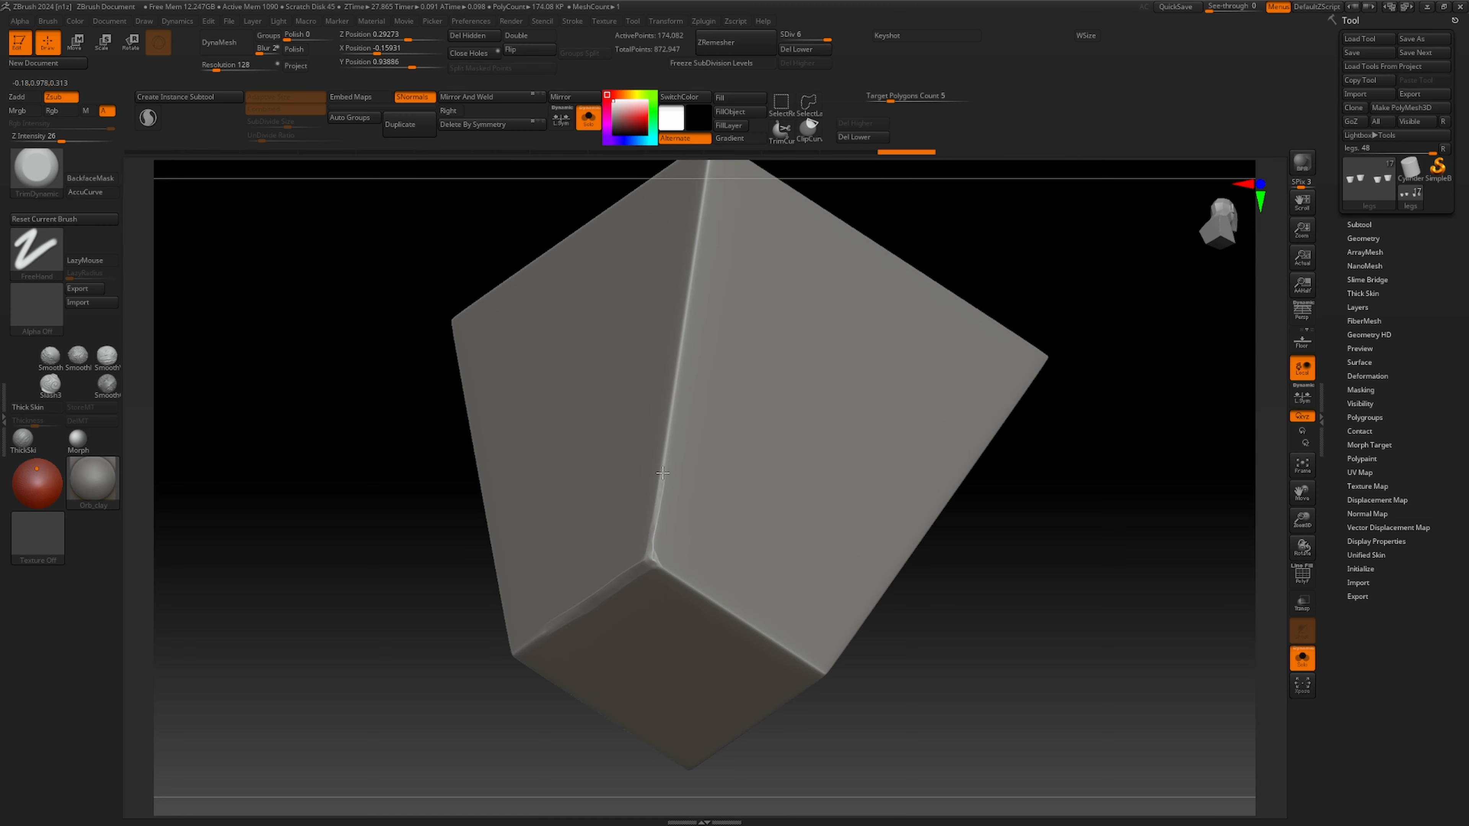
pyautogui.moveTo(683, 318); pyautogui.dragTo(797, 637, button='right')
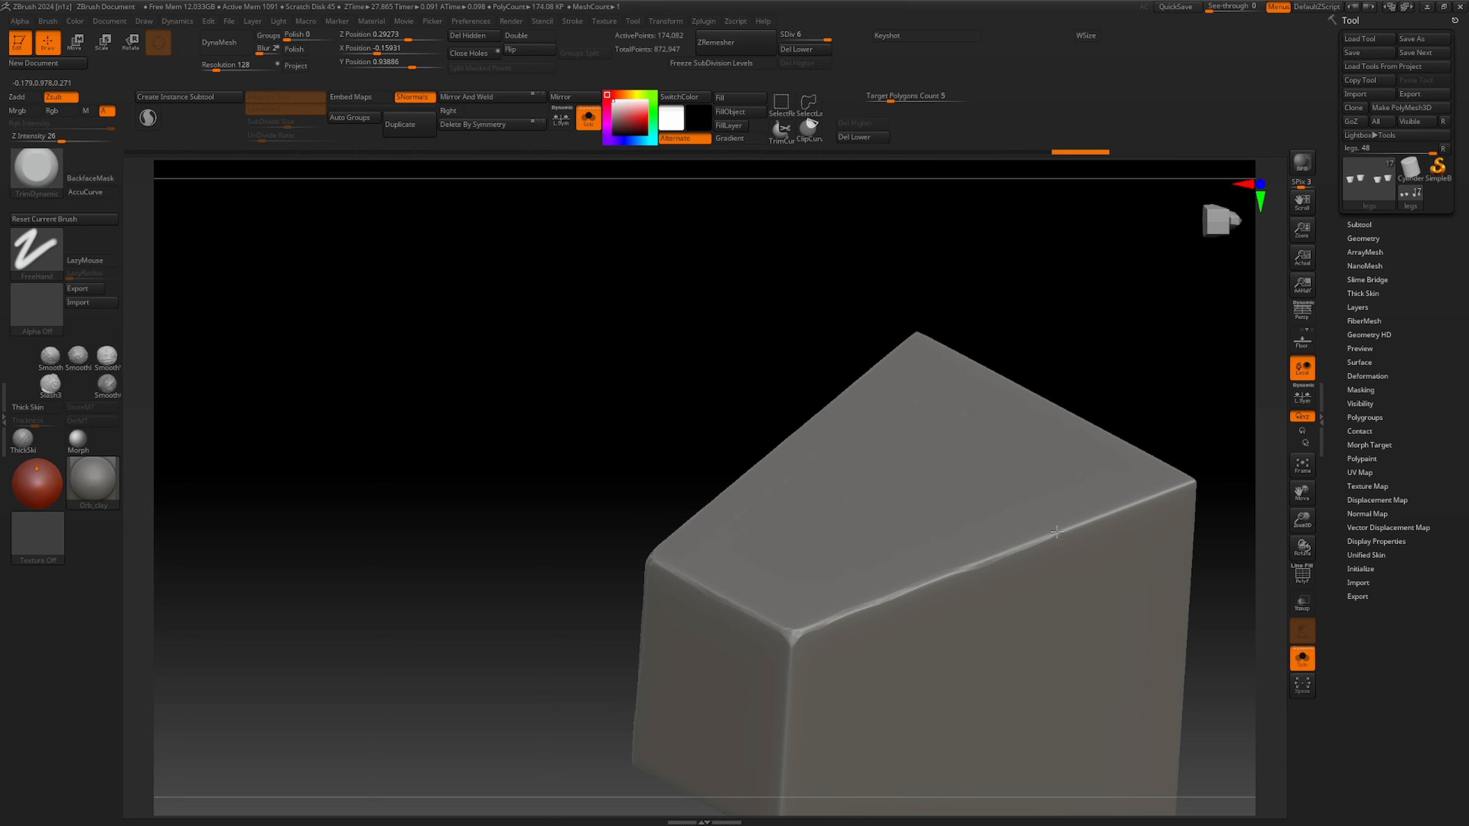
pyautogui.moveTo(1056, 531); pyautogui.dragTo(1055, 489, button='right')
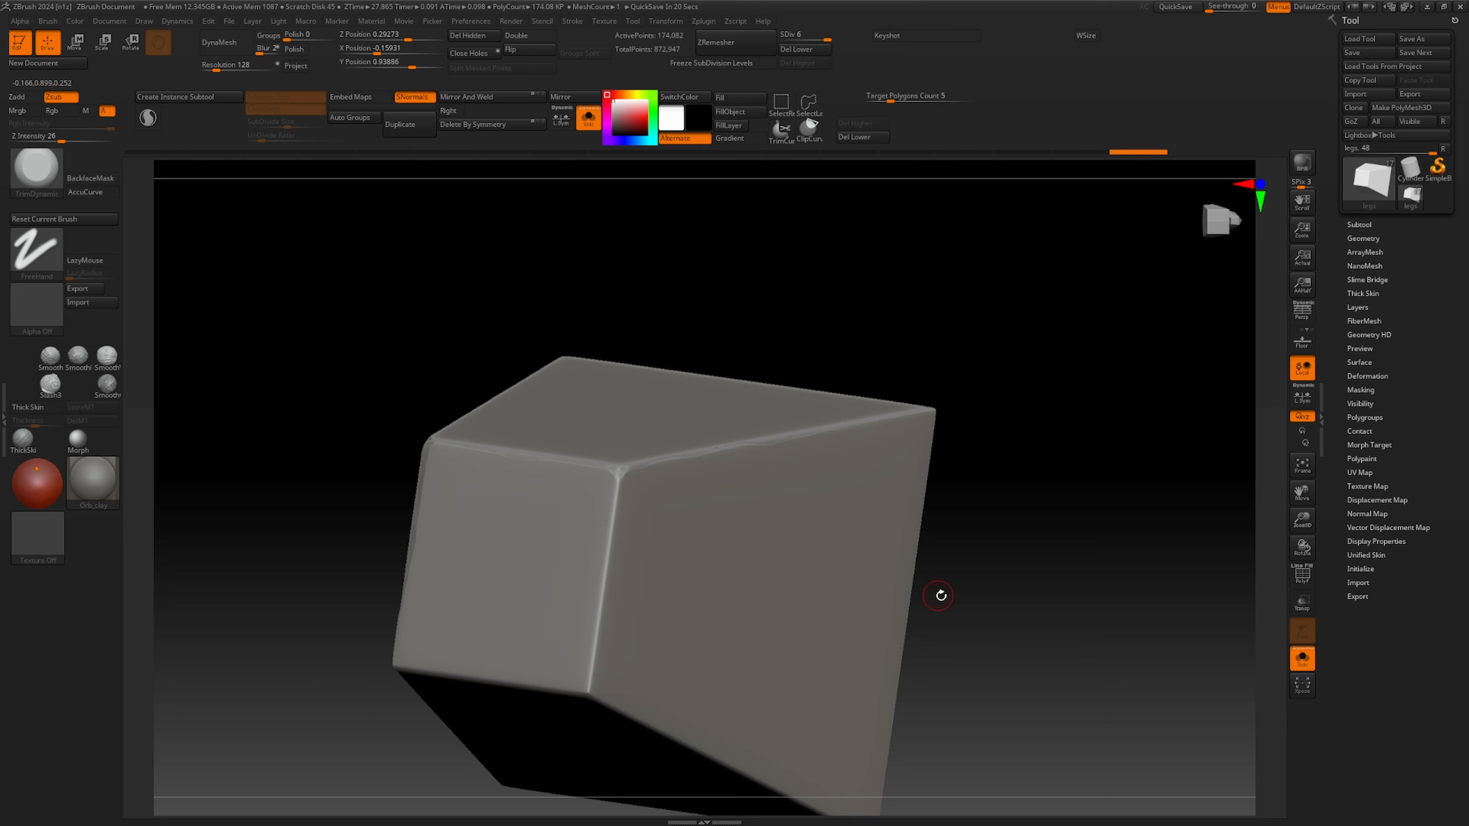
pyautogui.moveTo(941, 594); pyautogui.dragTo(593, 639)
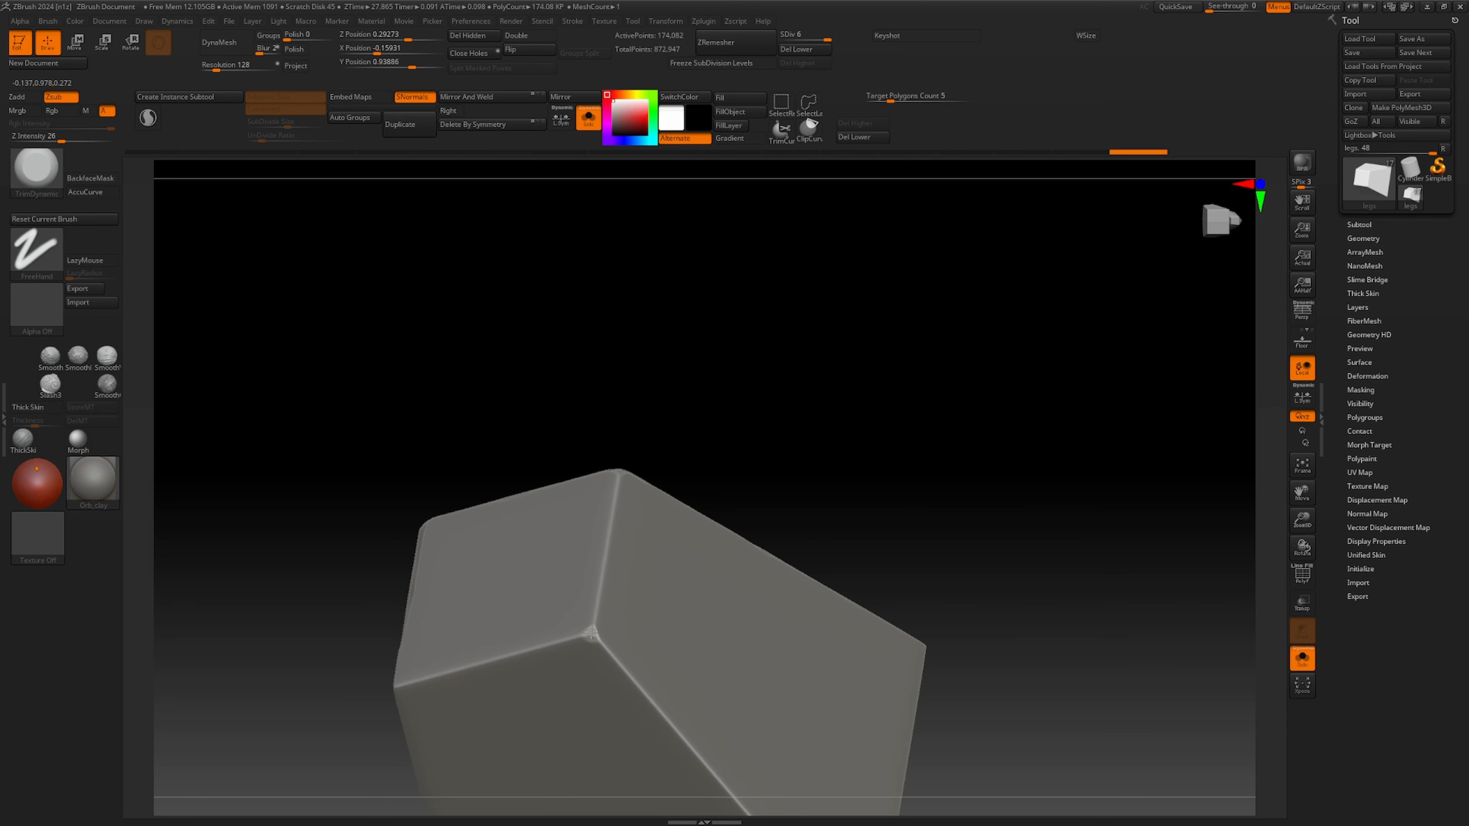
pyautogui.moveTo(608, 524); pyautogui.dragTo(616, 486)
pyautogui.keyDown('alt'); pyautogui.moveTo(842, 377); pyautogui.dragTo(714, 211); pyautogui.keyUp('alt')
pyautogui.moveTo(471, 474); pyautogui.dragTo(484, 490)
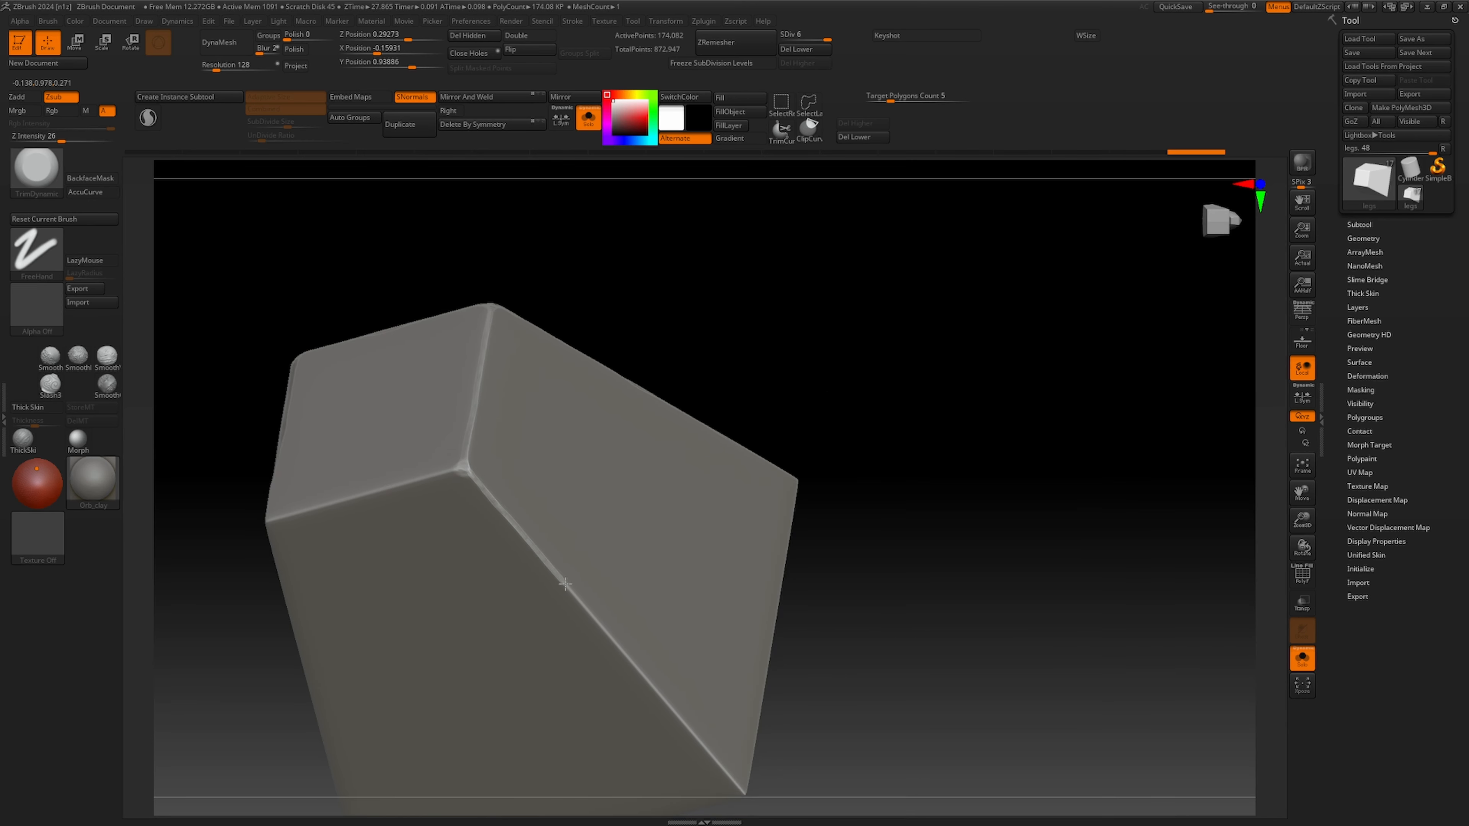
# Wear down the first isolated leg's remaining bottom edges and long side edges with TrimDynamic strokes.
pyautogui.moveTo(827, 613)
pyautogui.mouseDown()
pyautogui.moveTo(1026, 441)
pyautogui.moveTo(827, 530)
pyautogui.moveTo(965, 461)
pyautogui.moveTo(933, 473)
pyautogui.mouseUp()
pyautogui.moveTo(496, 474); pyautogui.dragTo(508, 481)
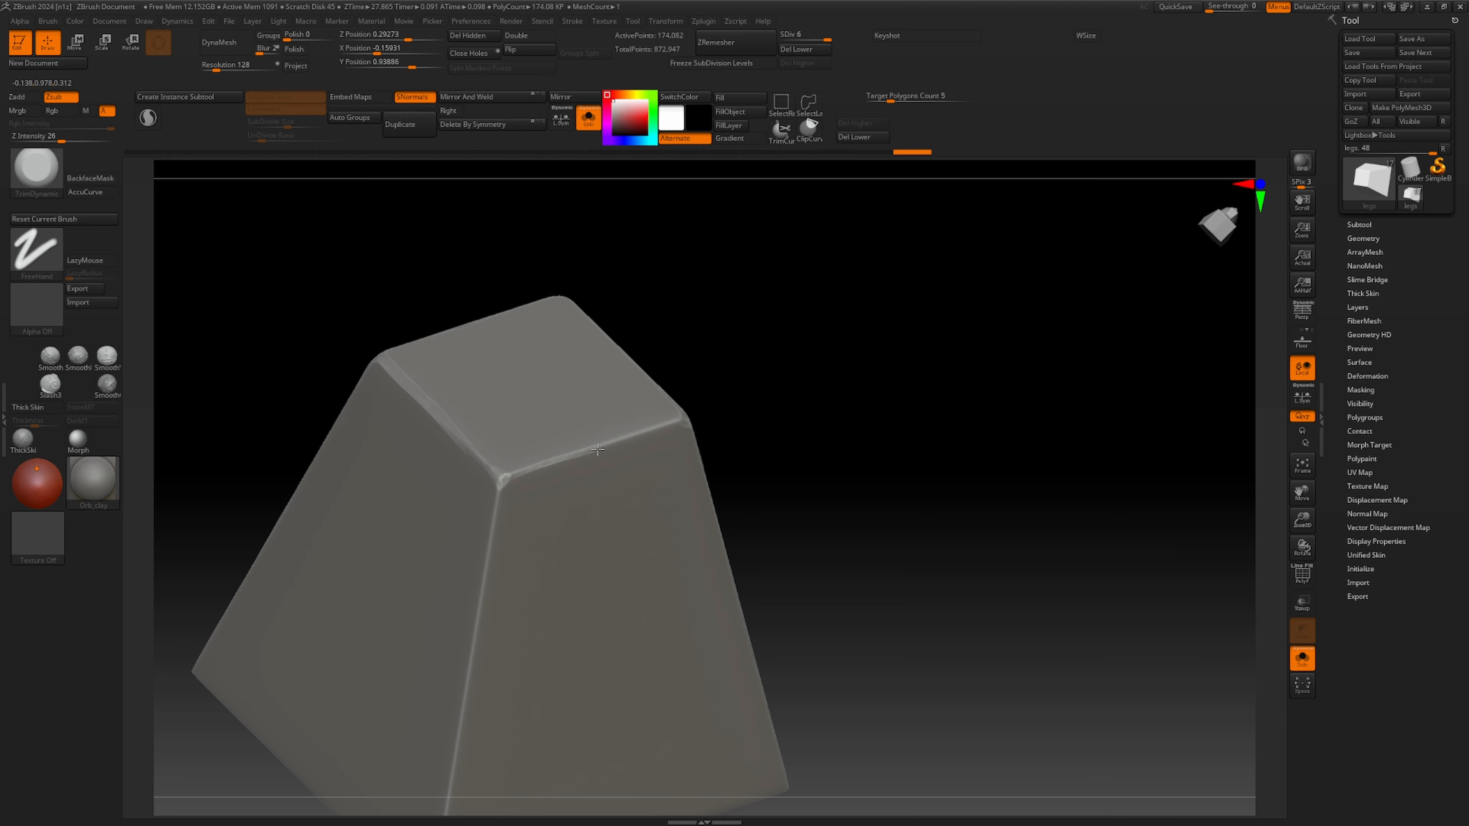
pyautogui.moveTo(867, 463); pyautogui.dragTo(680, 392)
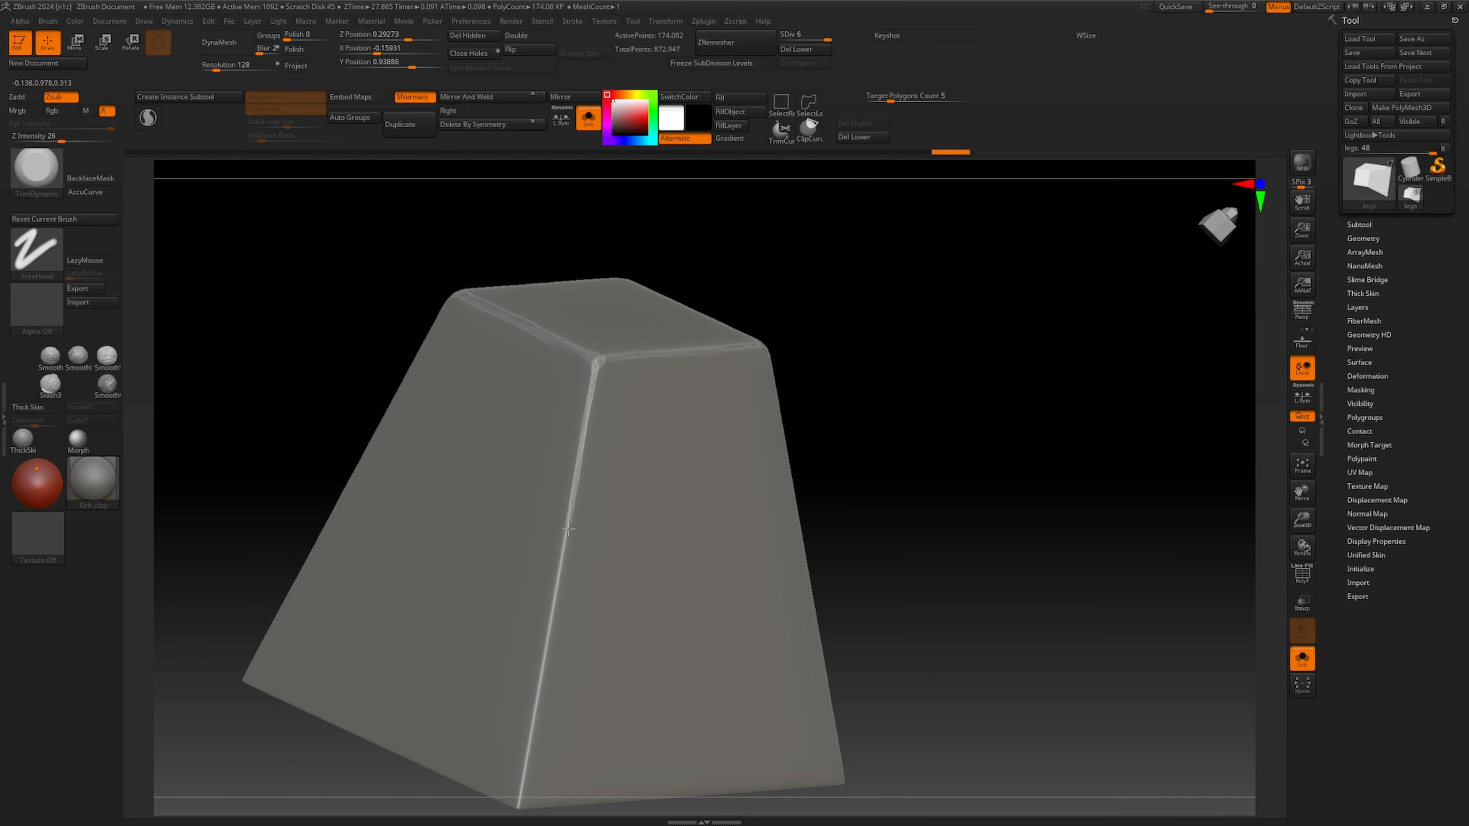
pyautogui.moveTo(537, 714); pyautogui.dragTo(522, 790)
pyautogui.moveTo(888, 448)
pyautogui.mouseDown()
pyautogui.moveTo(858, 430)
pyautogui.moveTo(914, 347)
pyautogui.mouseUp()
pyautogui.moveTo(748, 348); pyautogui.dragTo(882, 752)
pyautogui.moveTo(1058, 700)
pyautogui.mouseDown()
pyautogui.moveTo(978, 602)
pyautogui.moveTo(902, 385)
pyautogui.mouseUp()
# Bring back all four legs, isolate a second leg by its polygroup, and frame it without the polyframe display.
pyautogui.moveTo(1032, 328); pyautogui.dragTo(925, 535)
pyautogui.keyDown('alt'); pyautogui.moveTo(1113, 298); pyautogui.dragTo(1000, 564); pyautogui.keyUp('alt')
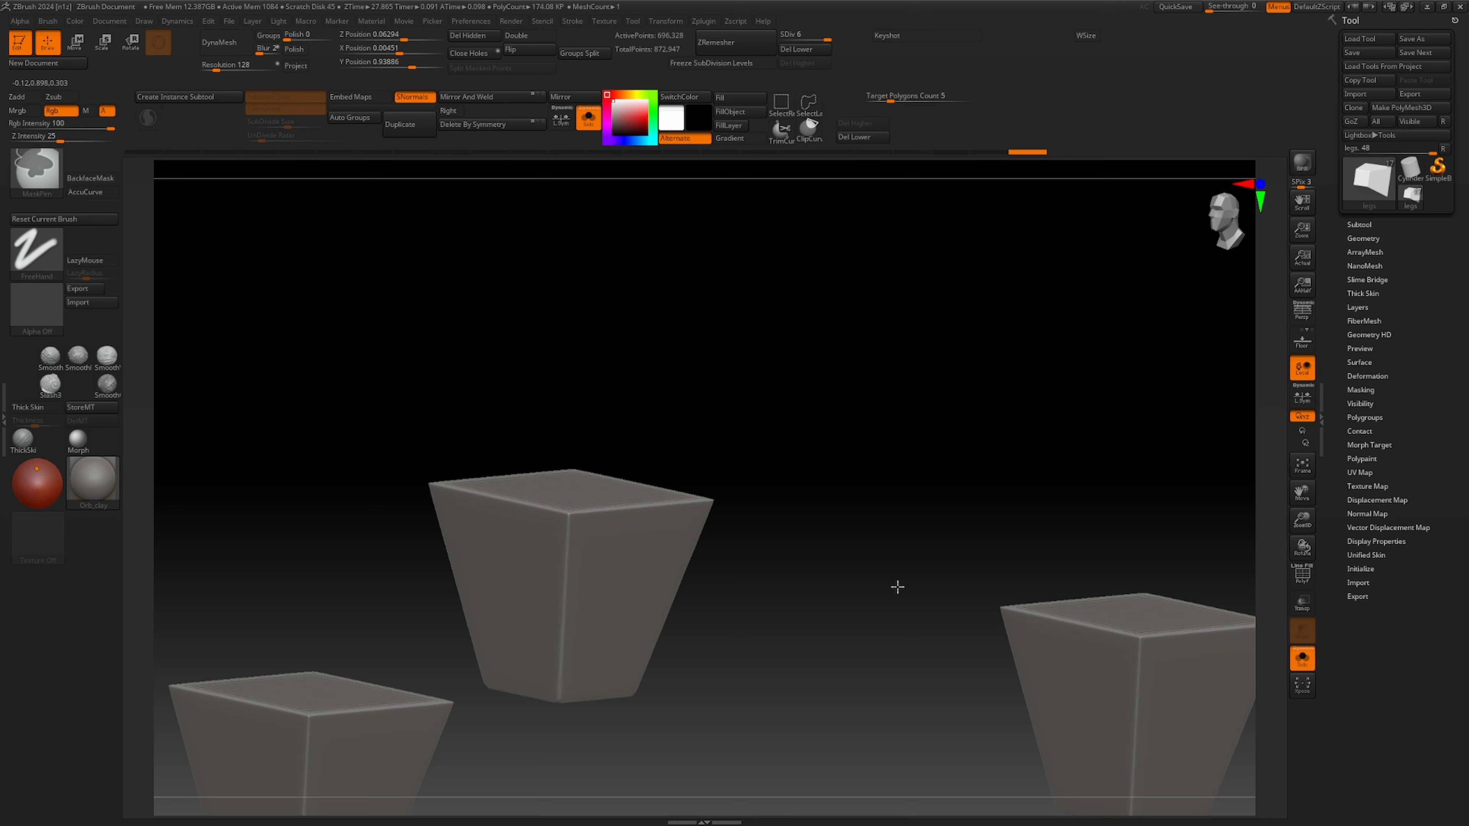
pyautogui.moveTo(895, 587); pyautogui.dragTo(947, 682)
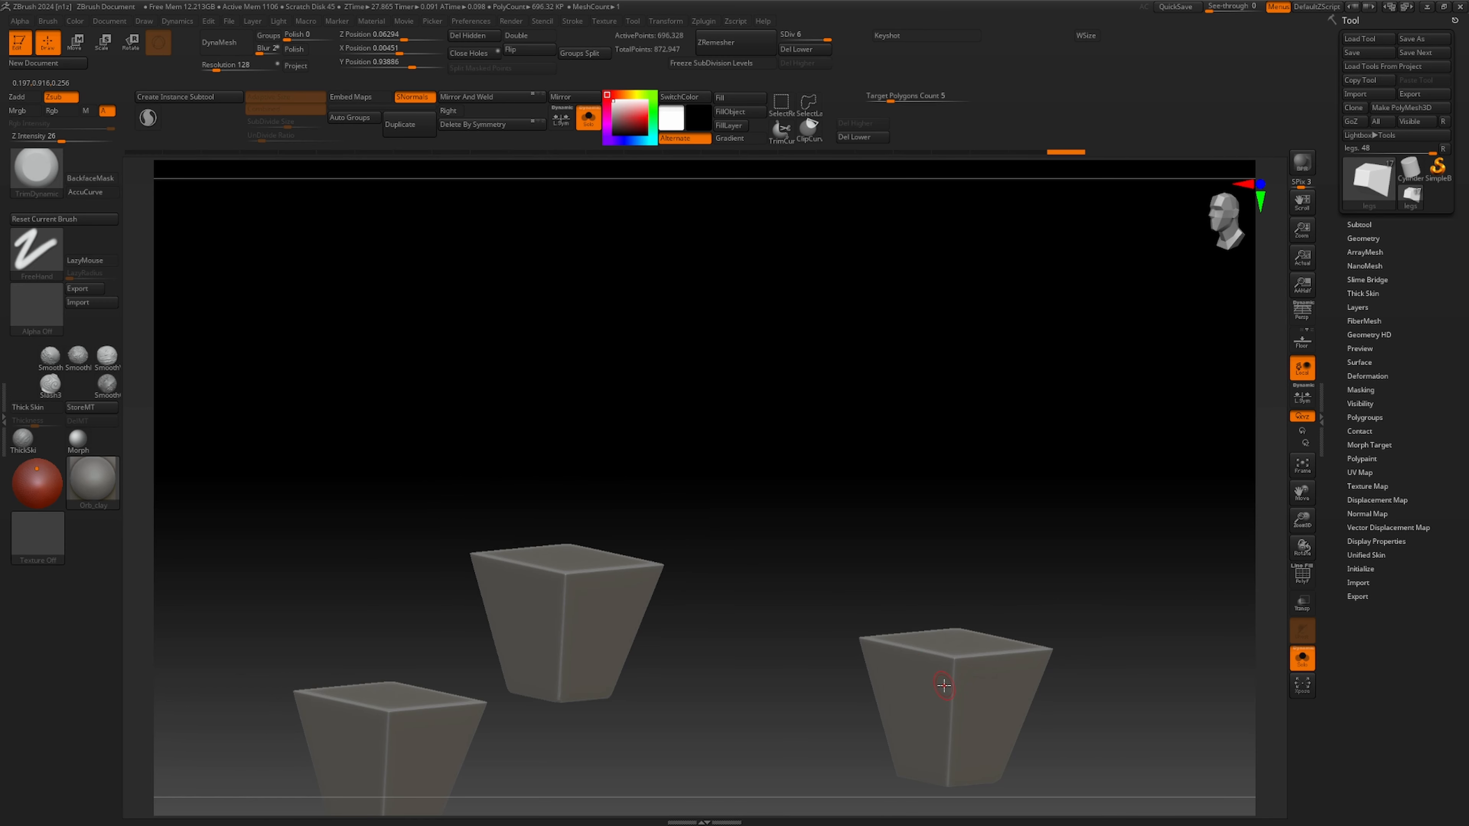
pyautogui.hotkey('shift', 'f')
pyautogui.keyDown('ctrl'); pyautogui.keyDown('shift'); pyautogui.click(948, 696); pyautogui.keyUp('shift'); pyautogui.keyUp('ctrl')
pyautogui.moveTo(729, 368)
pyautogui.keyDown('alt'); pyautogui.mouseDown()
pyautogui.moveTo(698, 319)
pyautogui.moveTo(630, 268)
pyautogui.mouseUp(); pyautogui.keyUp('alt')
pyautogui.press('f')
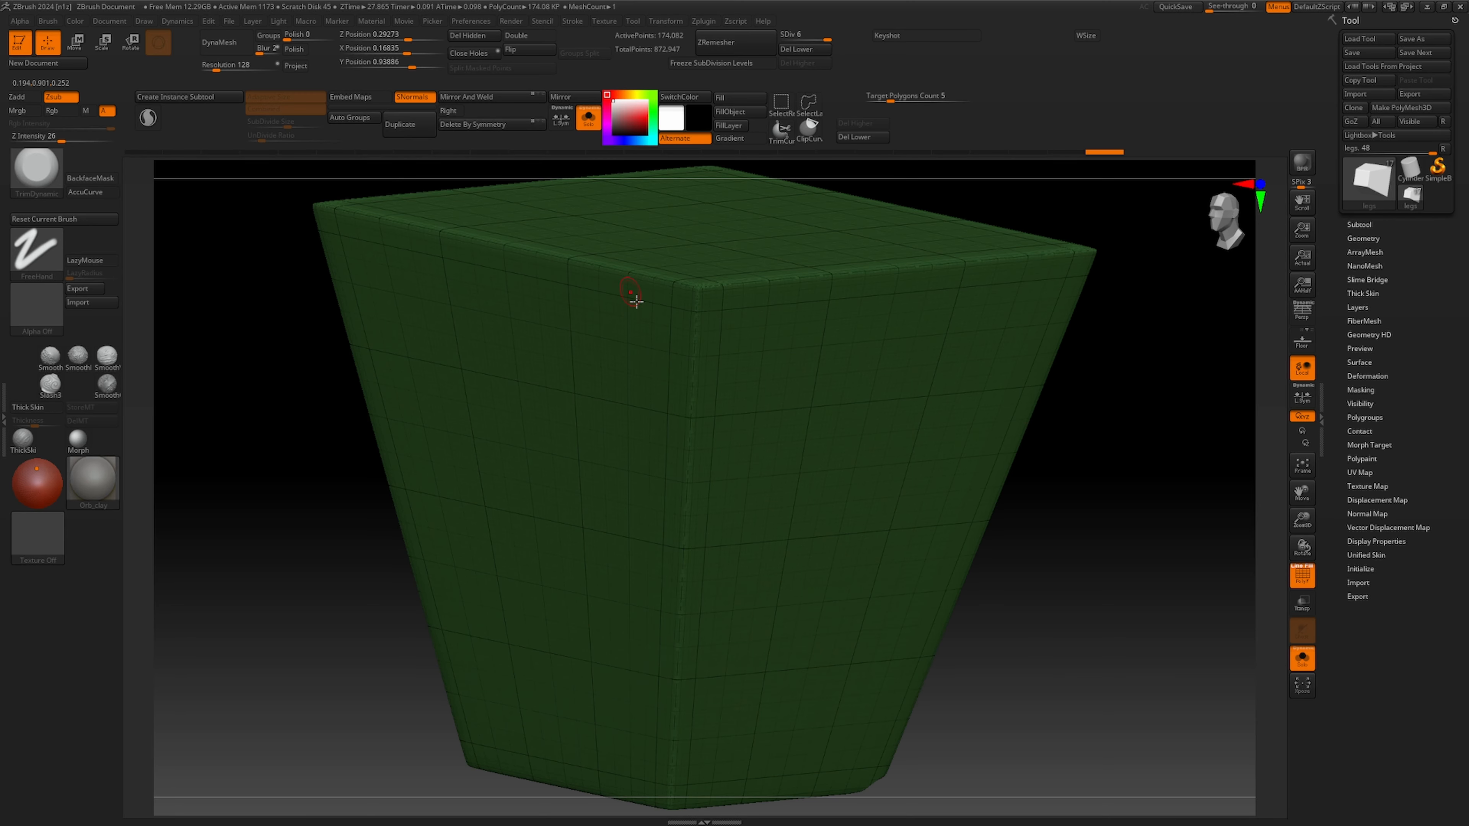
pyautogui.hotkey('shift', 'f')
# Trim the second leg's bottom corners and the edges between them, enlarging the brush slightly.
pyautogui.moveTo(1164, 630)
pyautogui.mouseDown()
pyautogui.moveTo(1157, 551)
pyautogui.moveTo(1121, 558)
pyautogui.moveTo(1224, 418)
pyautogui.mouseUp()
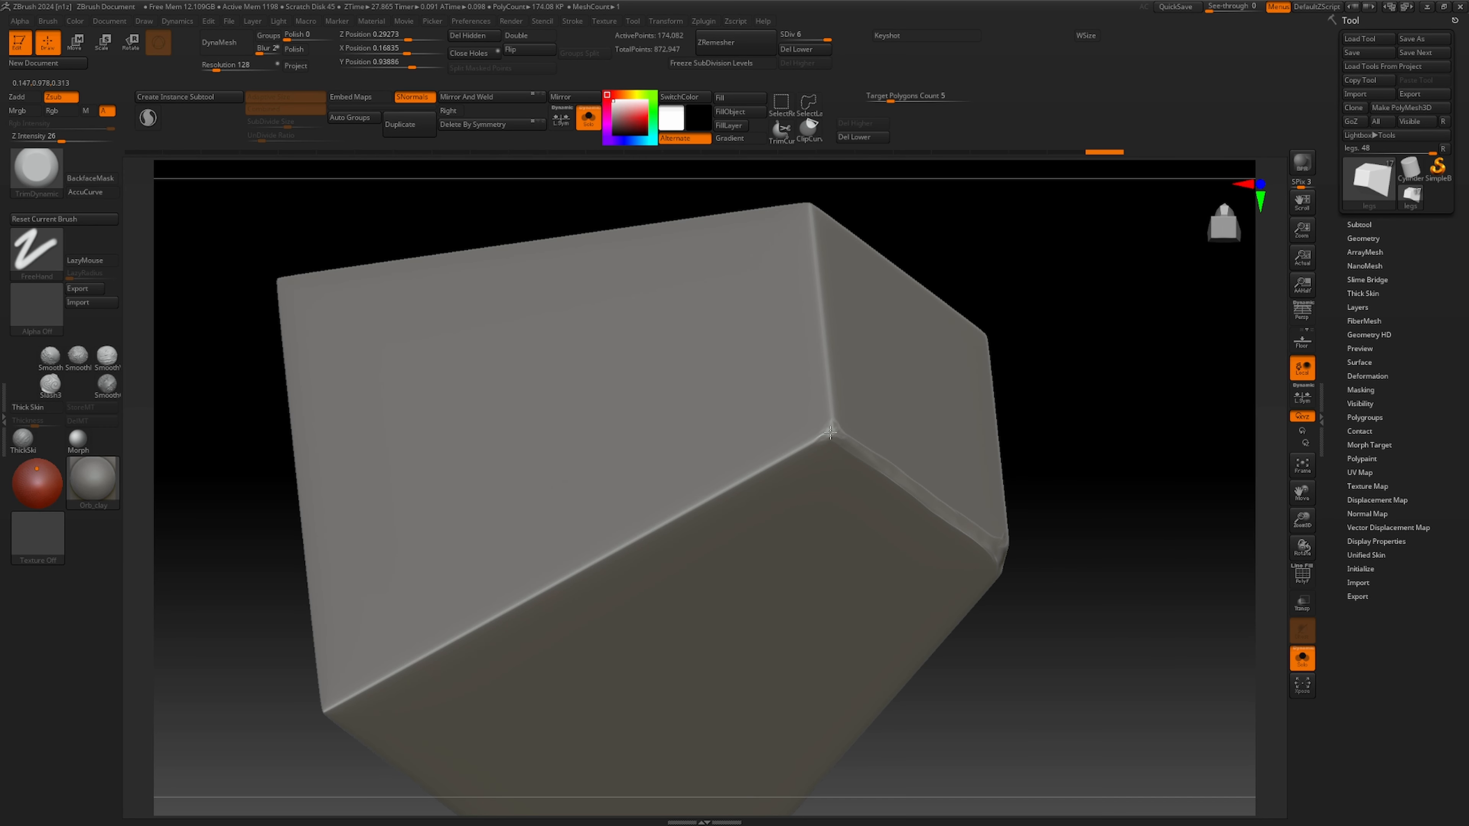
pyautogui.moveTo(814, 236); pyautogui.dragTo(812, 219)
pyautogui.moveTo(1056, 373); pyautogui.dragTo(1013, 550)
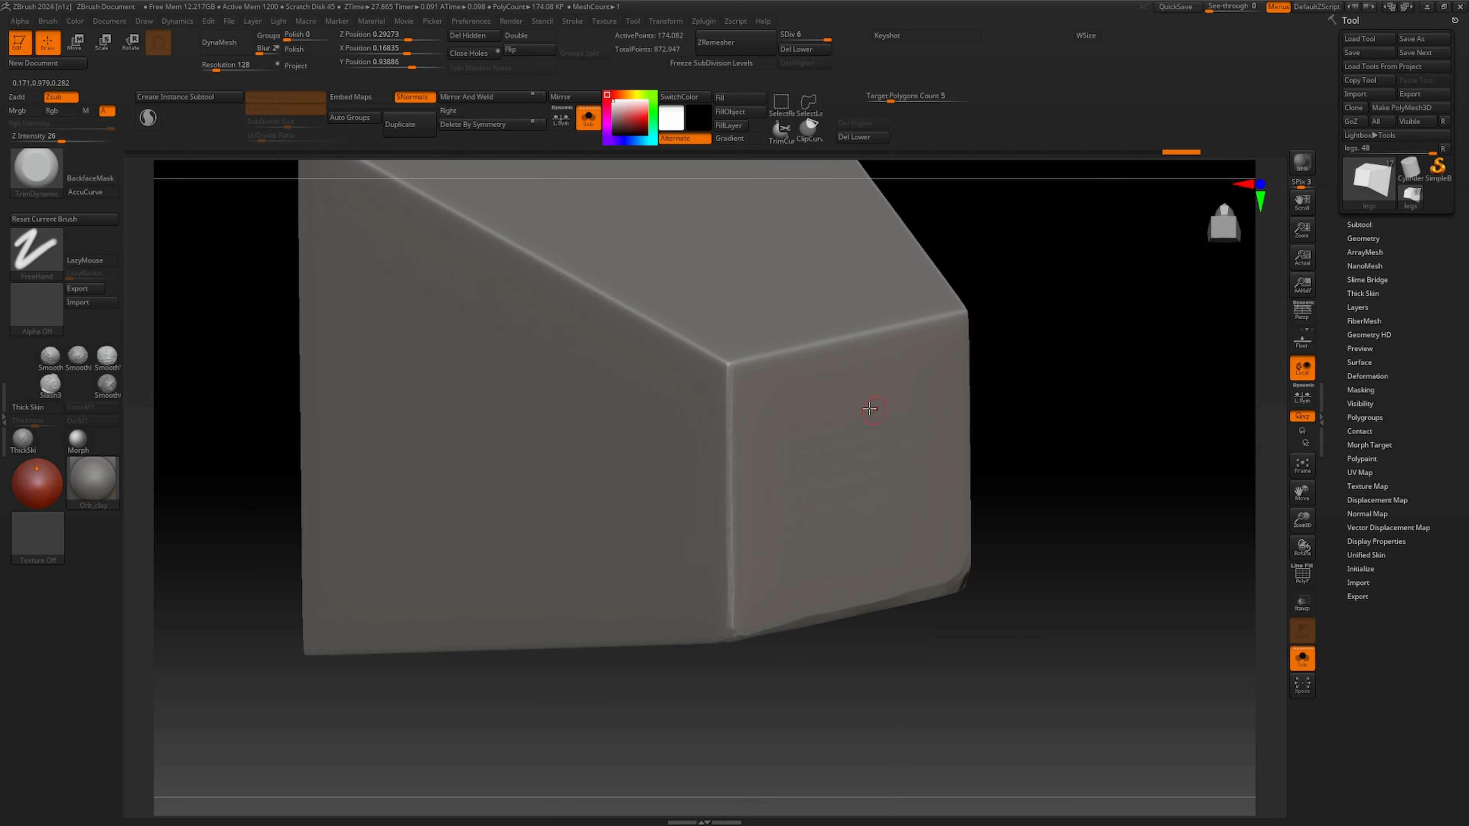
pyautogui.moveTo(728, 354); pyautogui.dragTo(818, 340)
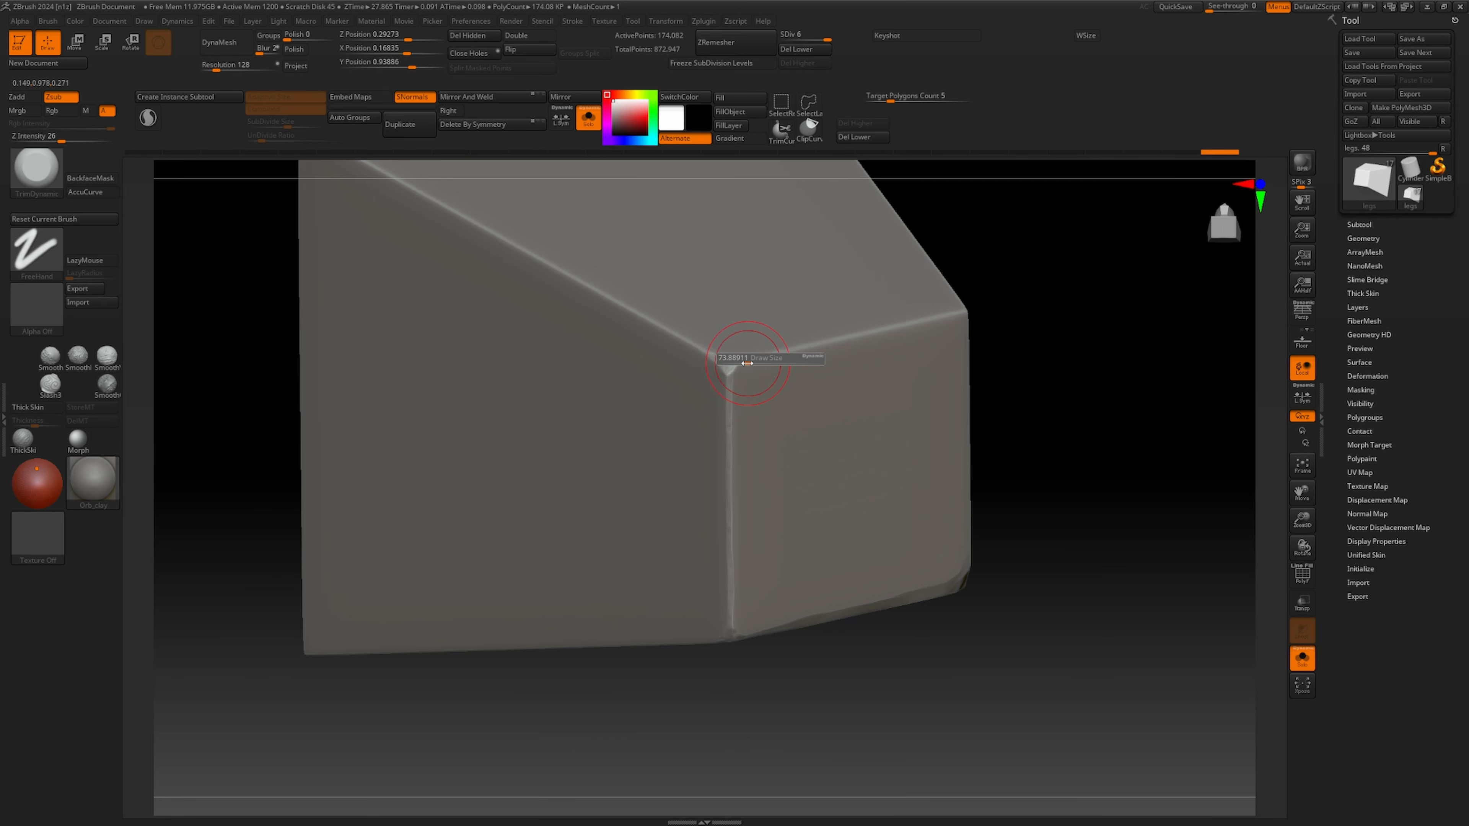
pyautogui.moveTo(1033, 515); pyautogui.dragTo(1231, 365)
pyautogui.press('s')
pyautogui.moveTo(897, 492); pyautogui.dragTo(909, 492)
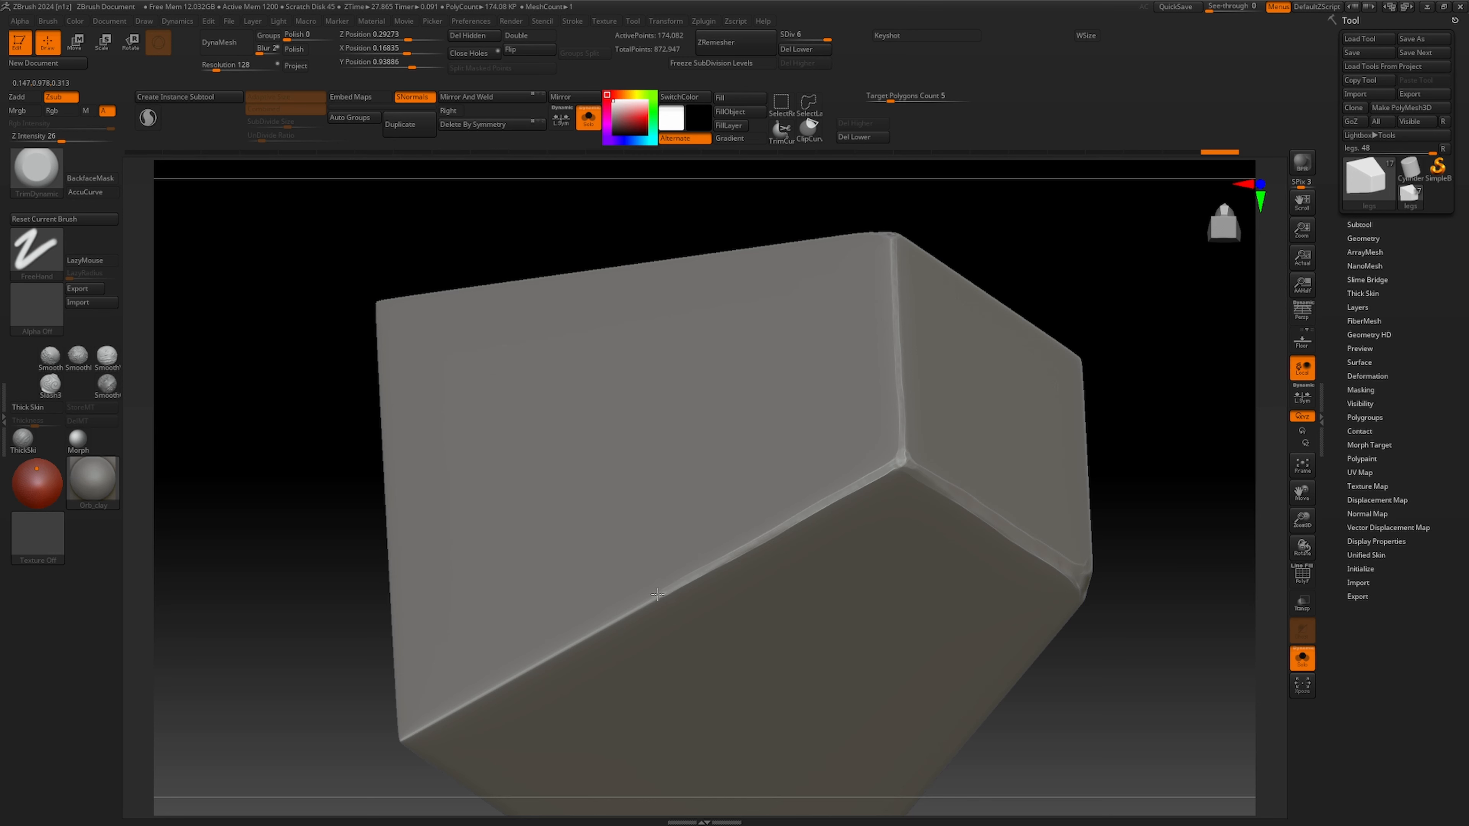
# Chamfer two of the second leg's long side edges from the bottom corners up to the top.
pyautogui.moveTo(540, 662); pyautogui.dragTo(474, 699)
pyautogui.moveTo(1123, 400); pyautogui.dragTo(1069, 509)
pyautogui.keyDown('alt'); pyautogui.moveTo(406, 376); pyautogui.dragTo(411, 744); pyautogui.keyUp('alt')
pyautogui.moveTo(776, 586); pyautogui.dragTo(753, 560)
pyautogui.moveTo(763, 321); pyautogui.dragTo(772, 371)
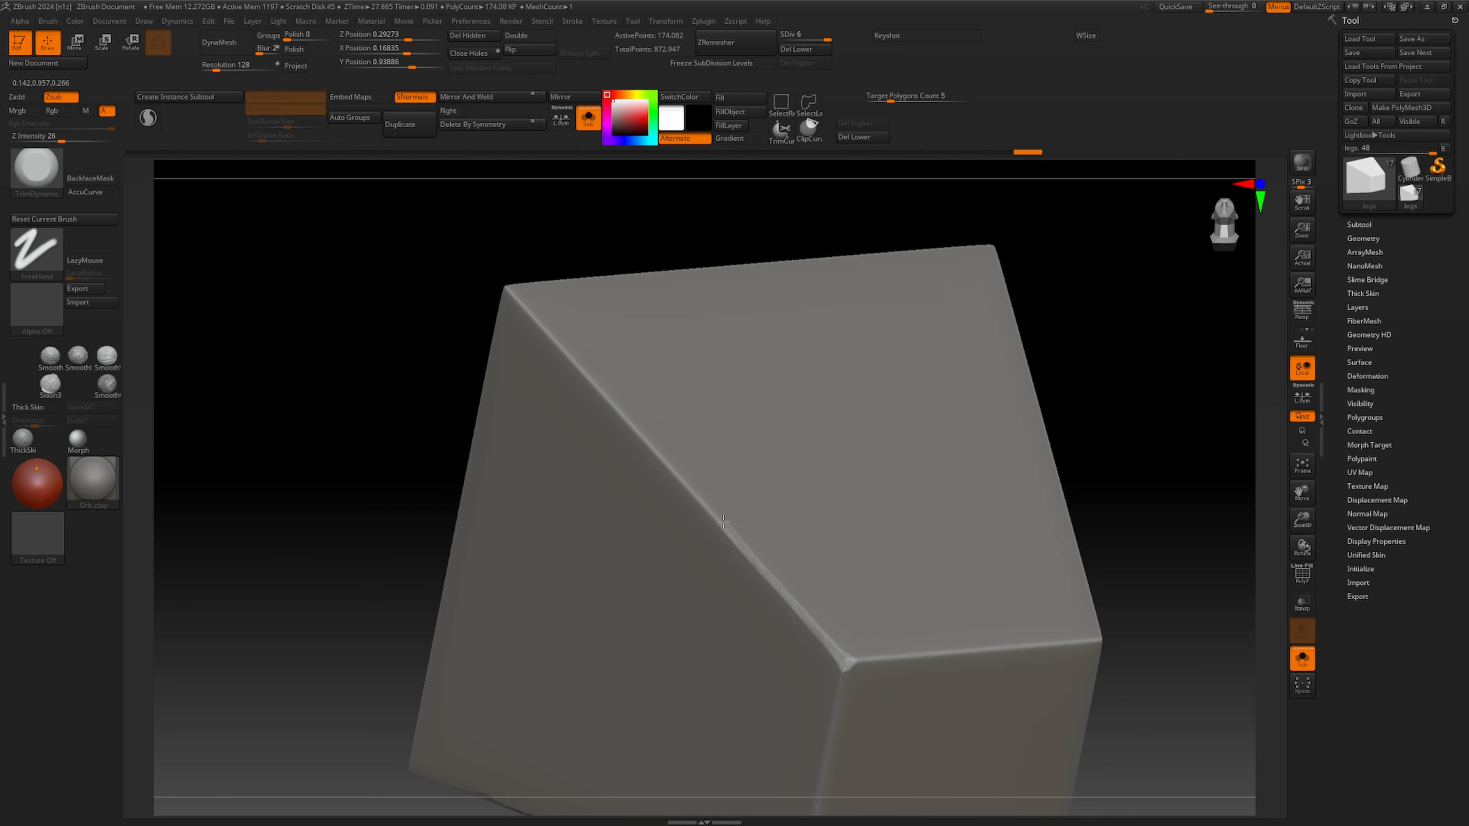
pyautogui.moveTo(645, 440)
pyautogui.mouseDown()
pyautogui.moveTo(537, 303)
pyautogui.moveTo(615, 402)
pyautogui.mouseUp()
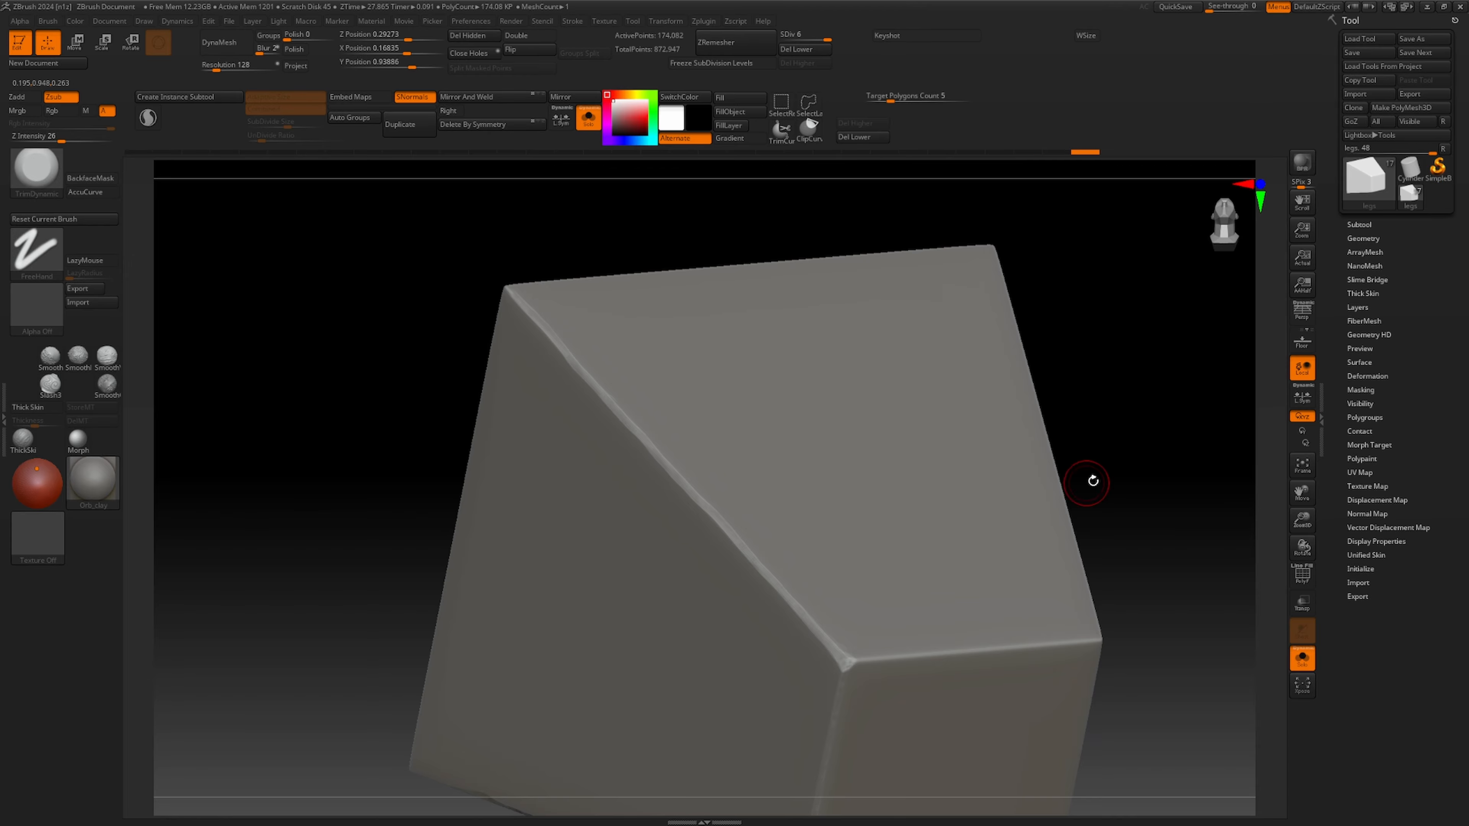
# Trim the second leg's remaining bottom edges, corner and long side edge with irregular TrimDynamic strokes.
pyautogui.moveTo(1092, 482); pyautogui.dragTo(980, 416)
pyautogui.moveTo(615, 558); pyautogui.dragTo(575, 562)
pyautogui.moveTo(745, 559); pyautogui.dragTo(833, 557)
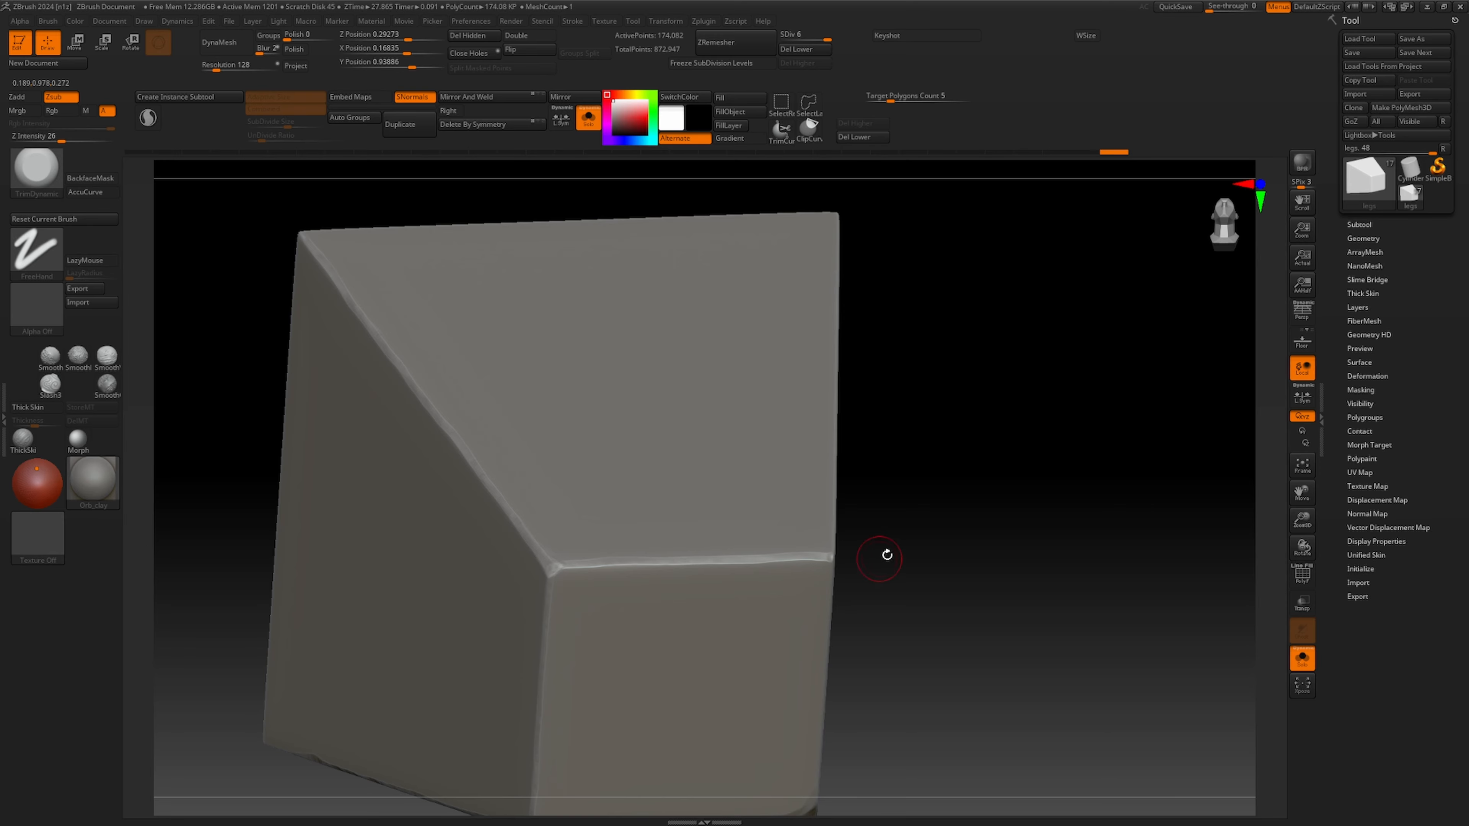
pyautogui.moveTo(1090, 475); pyautogui.dragTo(1066, 495)
pyautogui.moveTo(838, 554); pyautogui.dragTo(824, 559)
pyautogui.moveTo(833, 567); pyautogui.dragTo(838, 603)
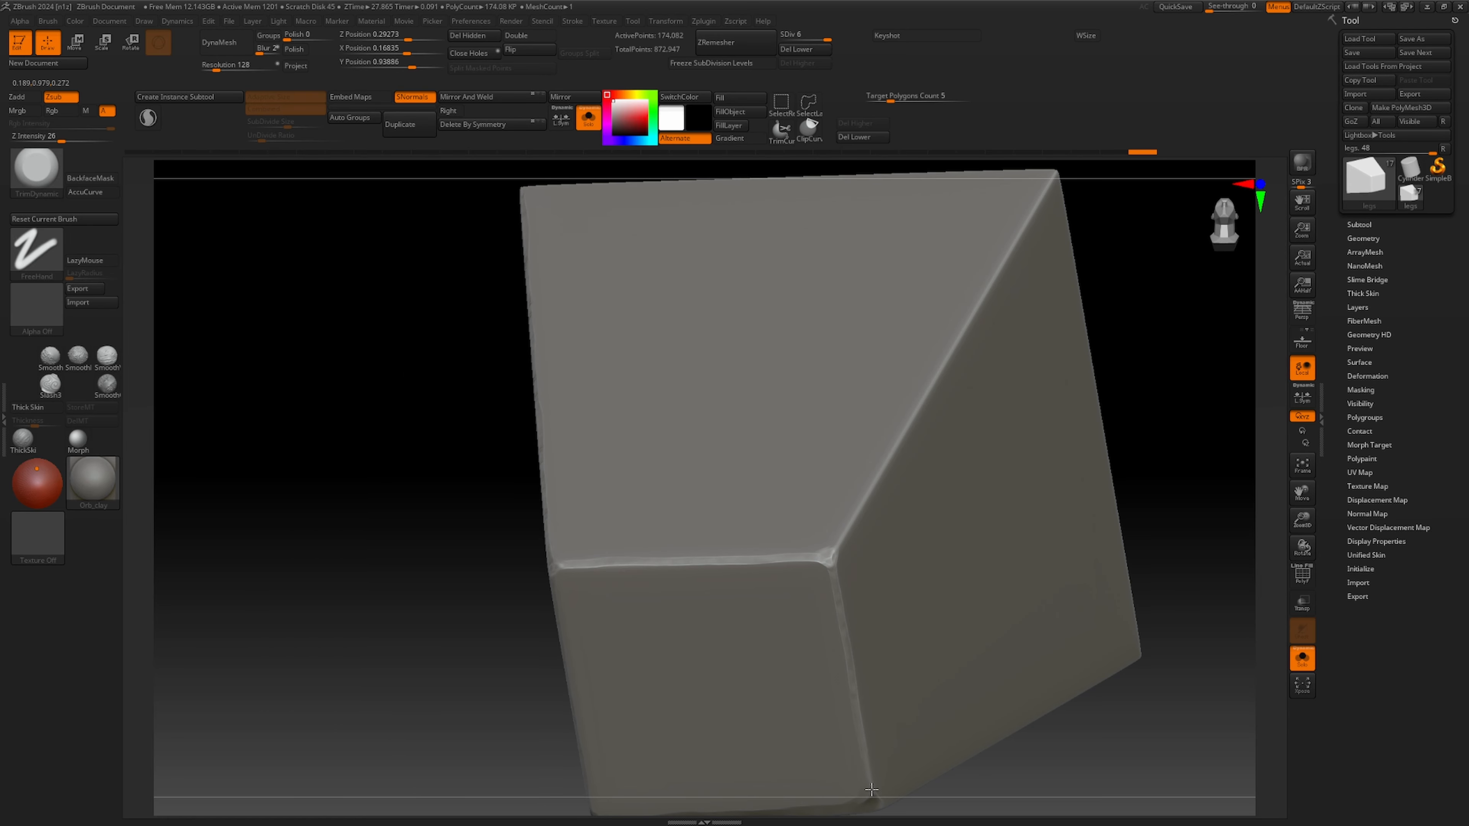
pyautogui.moveTo(872, 790); pyautogui.dragTo(873, 796)
pyautogui.keyDown('alt'); pyautogui.moveTo(1146, 360); pyautogui.dragTo(993, 456); pyautogui.keyUp('alt')
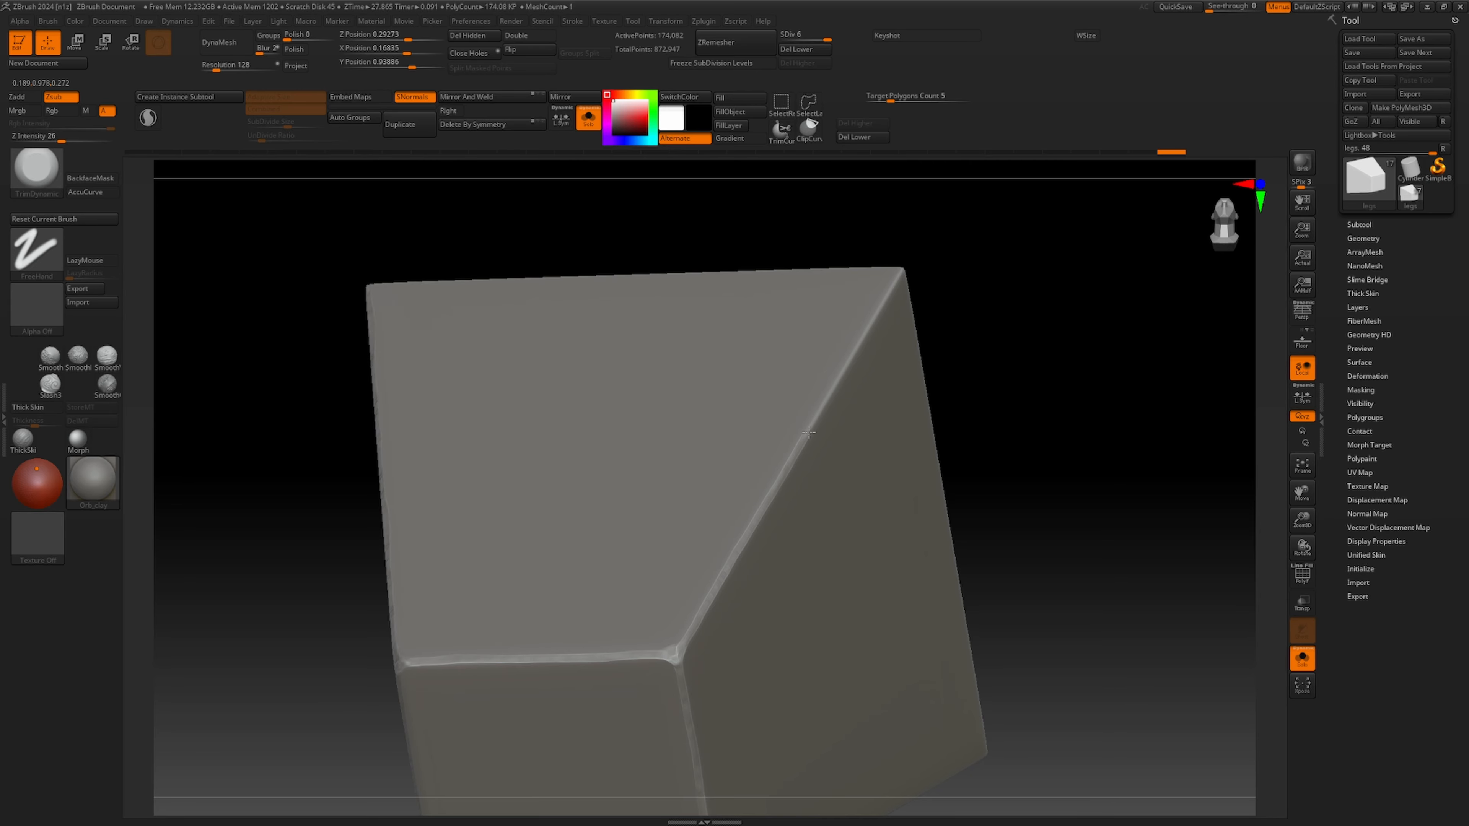
pyautogui.moveTo(881, 307); pyautogui.dragTo(885, 300)
# Unhide all the legs, isolate a third, still untrimmed leg, and frame it.
pyautogui.moveTo(1007, 324); pyautogui.dragTo(1071, 425)
pyautogui.keyDown('ctrl'); pyautogui.keyDown('shift'); pyautogui.click(1039, 475); pyautogui.keyUp('shift'); pyautogui.keyUp('ctrl')
pyautogui.moveTo(1023, 483)
pyautogui.keyDown('ctrl'); pyautogui.mouseDown(button='right')
pyautogui.moveTo(872, 541)
pyautogui.moveTo(717, 535)
pyautogui.mouseUp(button='right'); pyautogui.keyUp('ctrl')
pyautogui.keyDown('ctrl'); pyautogui.keyDown('shift'); pyautogui.click(1022, 264); pyautogui.keyUp('shift'); pyautogui.keyUp('ctrl')
pyautogui.press('f')
pyautogui.press('f')
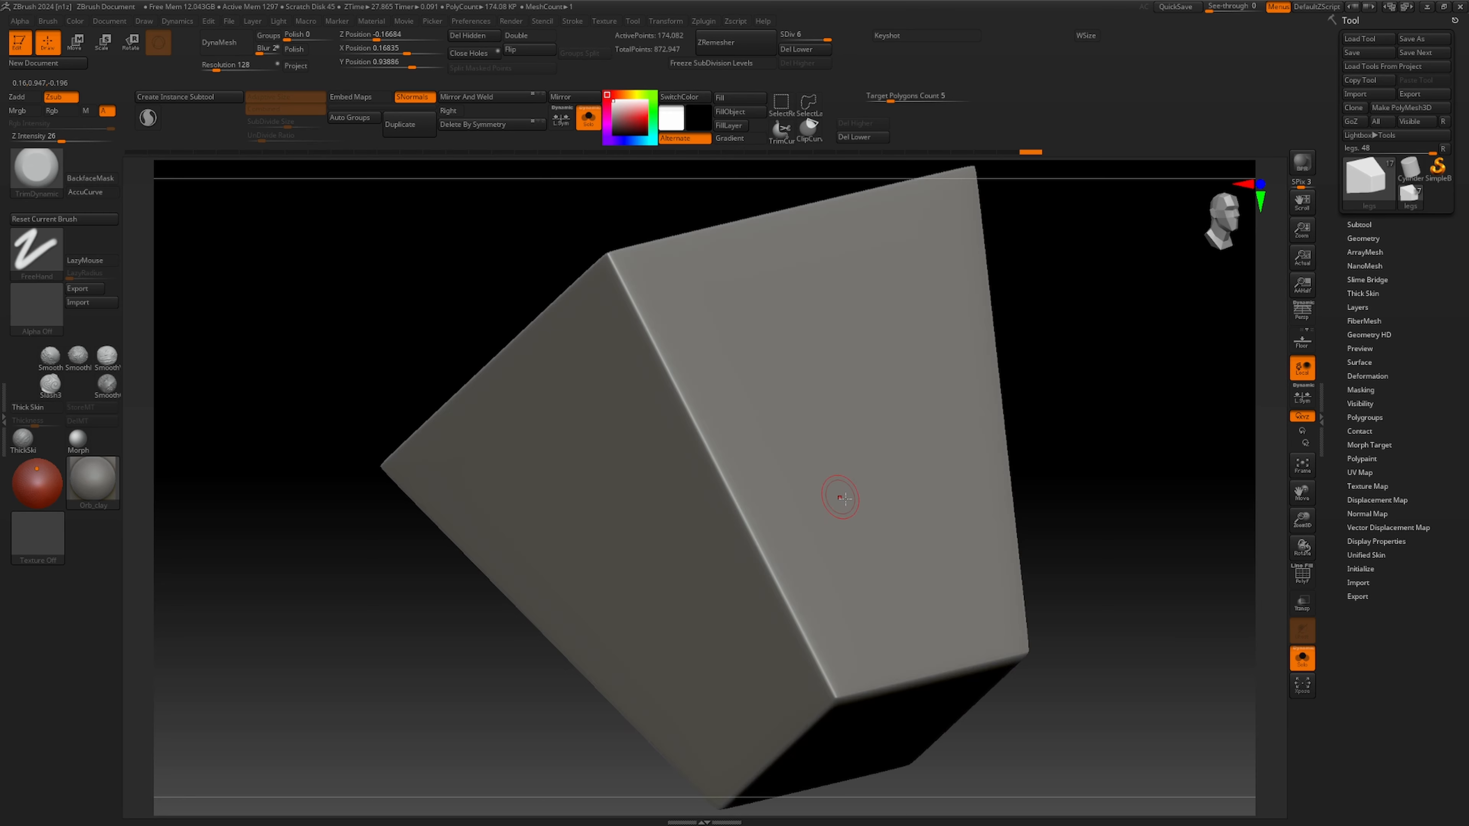
# Trim two bottom corners of the third leg, one long side edge and the bottom edge between the corners.
pyautogui.moveTo(1090, 567); pyautogui.dragTo(1212, 487)
pyautogui.keyDown('alt'); pyautogui.moveTo(1191, 486); pyautogui.dragTo(978, 467); pyautogui.keyUp('alt')
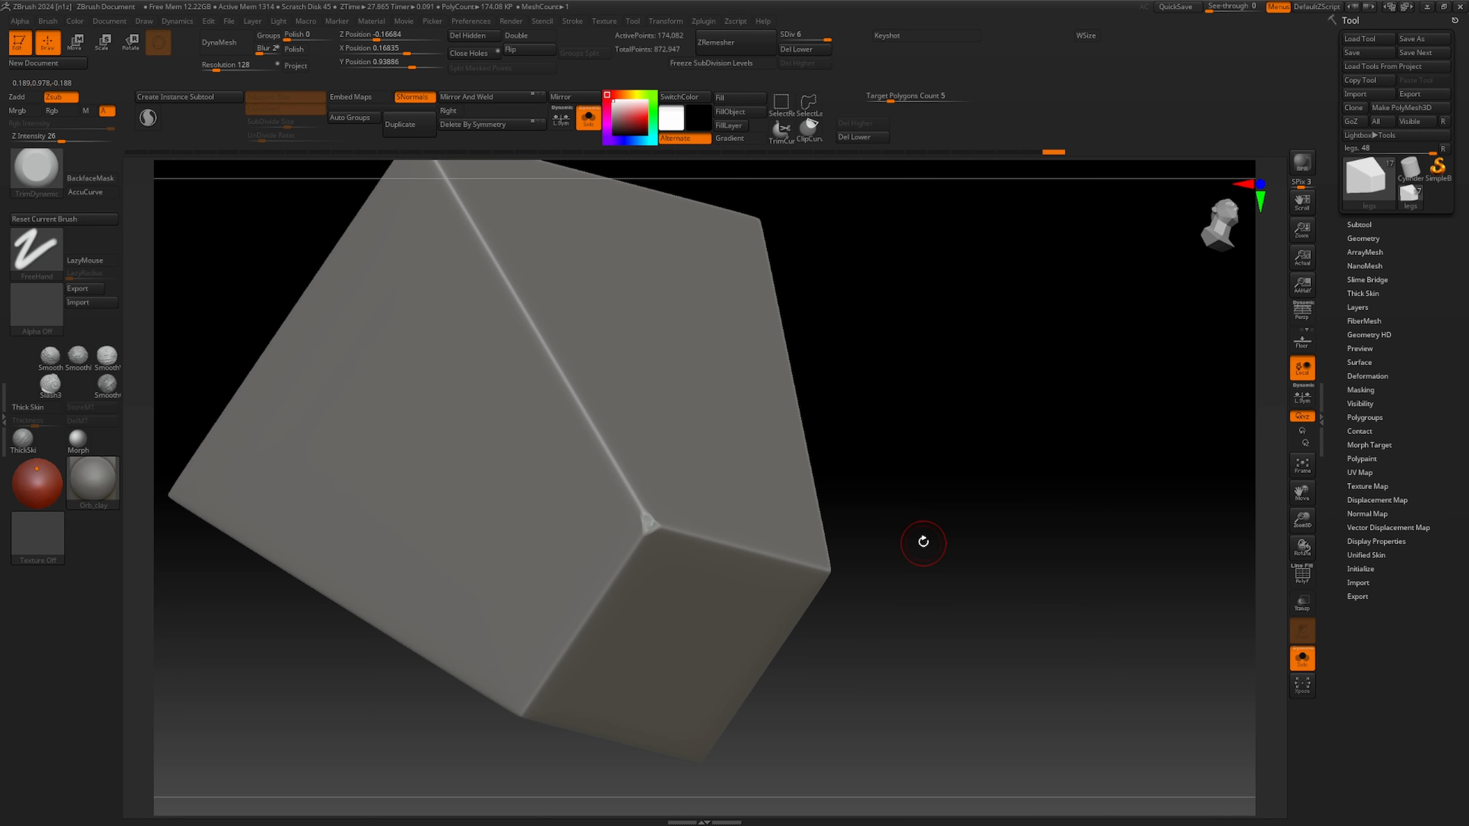
pyautogui.moveTo(921, 545)
pyautogui.mouseDown()
pyautogui.moveTo(596, 335)
pyautogui.moveTo(500, 203)
pyautogui.mouseUp()
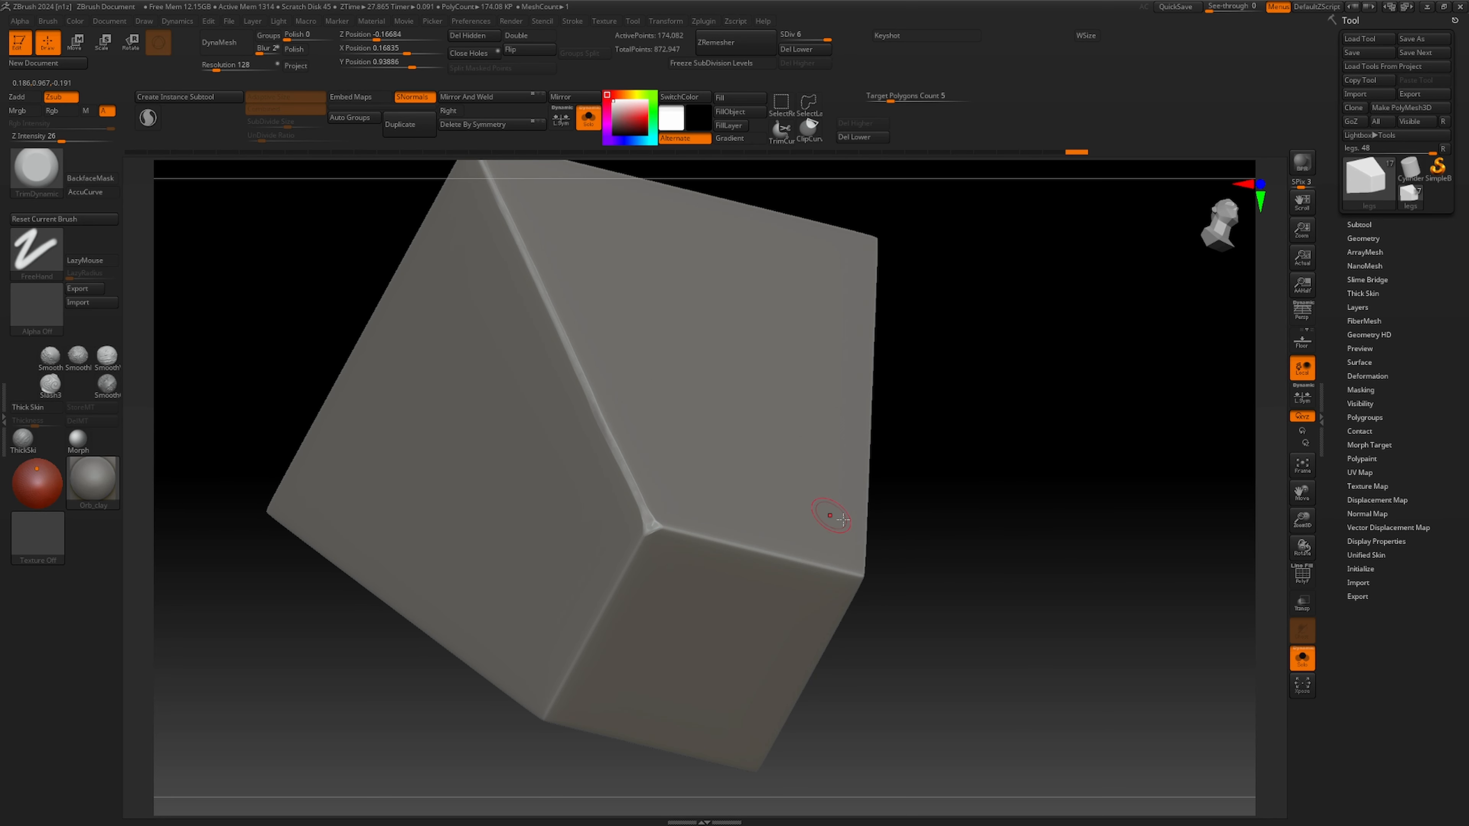
pyautogui.moveTo(1035, 555); pyautogui.dragTo(908, 564)
pyautogui.moveTo(1044, 427); pyautogui.dragTo(1111, 370)
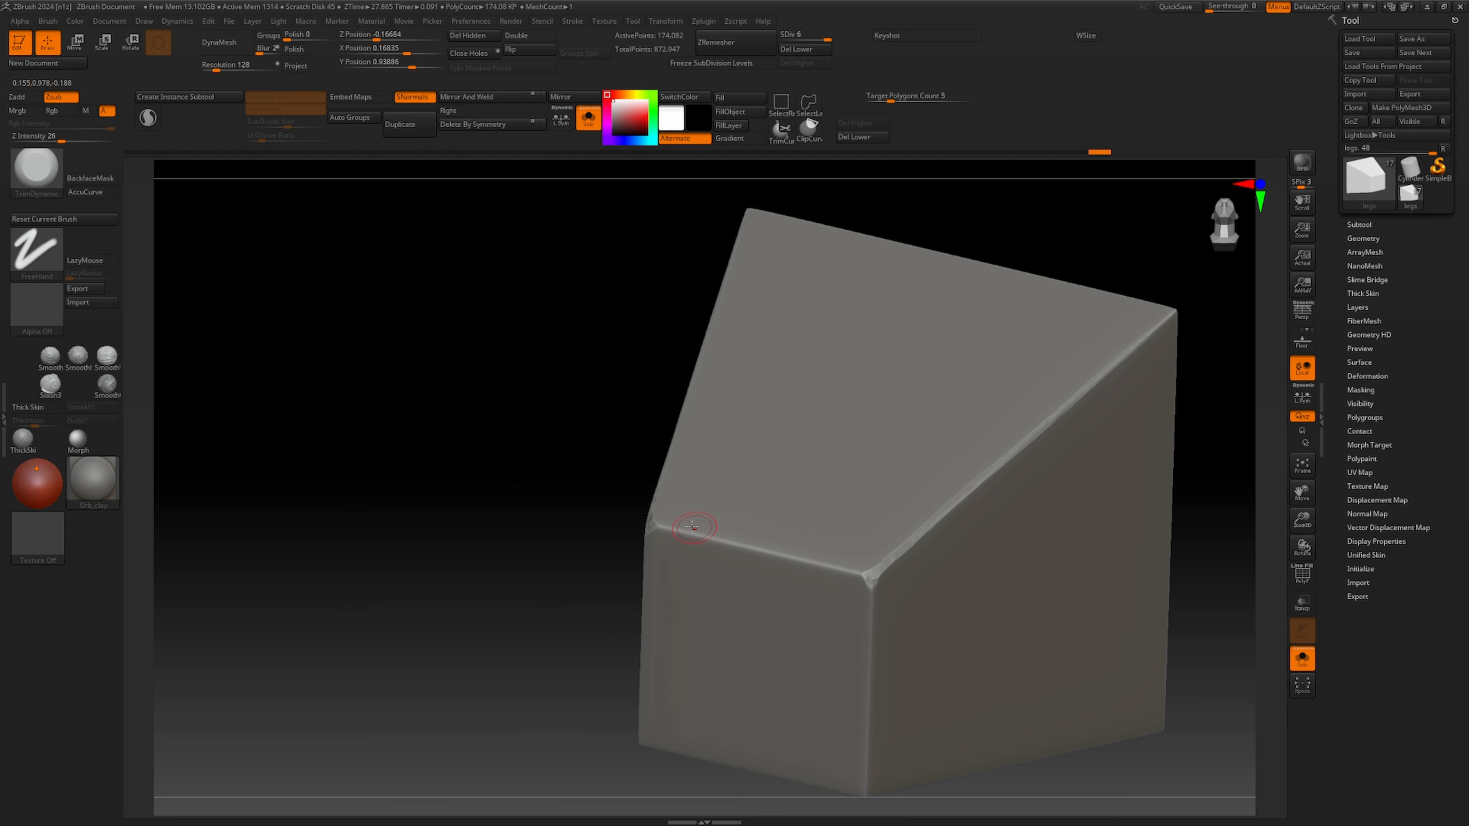
pyautogui.moveTo(846, 569); pyautogui.dragTo(849, 570)
pyautogui.moveTo(812, 571); pyautogui.dragTo(865, 577)
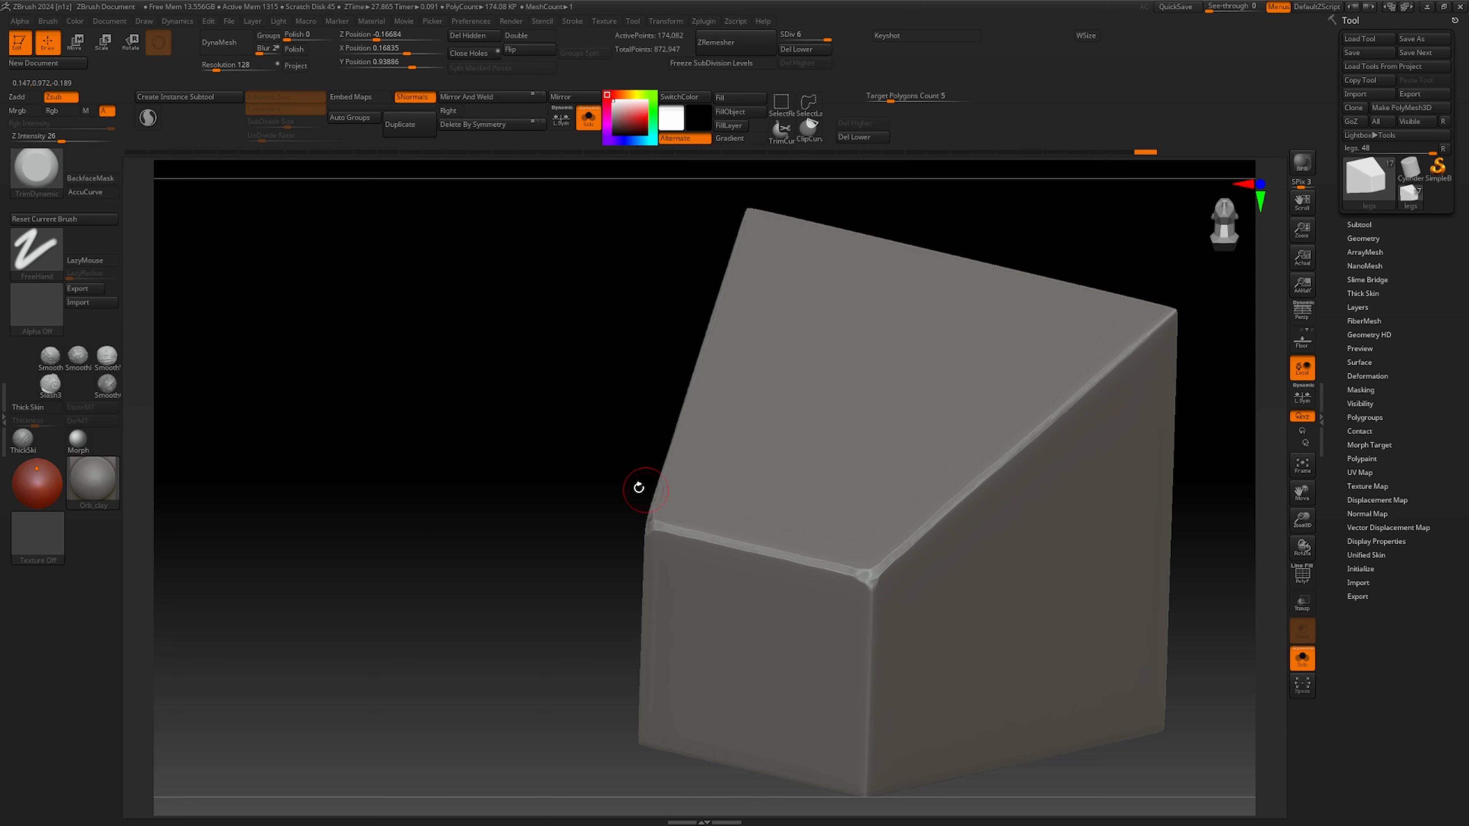
# Trim another long side edge of the third leg and the adjoining bottom edge with TrimDynamic strokes.
pyautogui.moveTo(639, 488)
pyautogui.mouseDown()
pyautogui.moveTo(1019, 493)
pyautogui.moveTo(909, 431)
pyautogui.mouseUp()
pyautogui.moveTo(700, 547); pyautogui.dragTo(707, 531)
pyautogui.moveTo(708, 520); pyautogui.dragTo(768, 329)
pyautogui.moveTo(1009, 341)
pyautogui.keyDown('alt'); pyautogui.mouseDown()
pyautogui.moveTo(1075, 299)
pyautogui.moveTo(1124, 231)
pyautogui.mouseUp(); pyautogui.keyUp('alt')
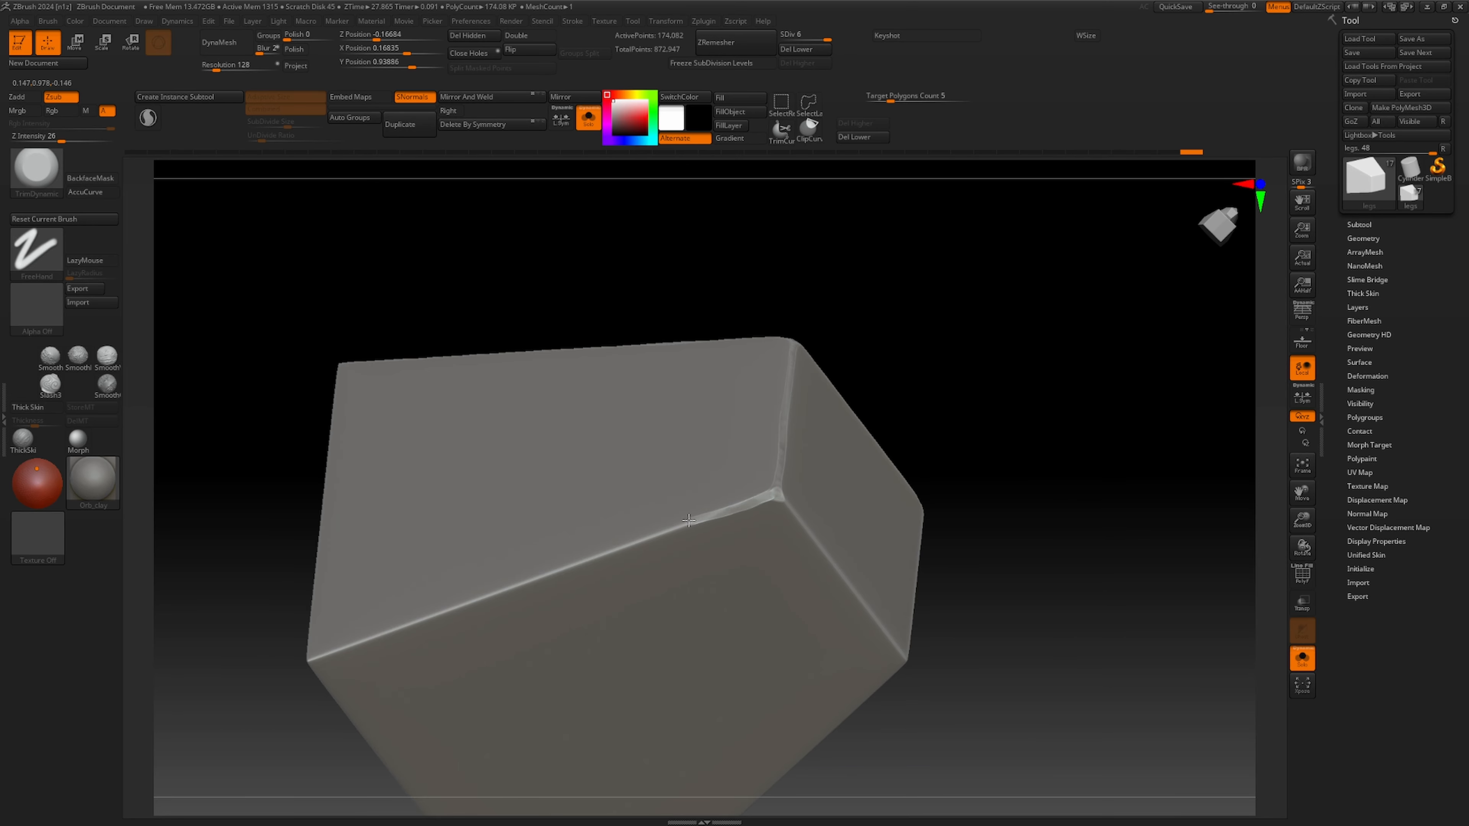
pyautogui.moveTo(688, 520); pyautogui.dragTo(335, 651)
pyautogui.moveTo(1057, 519); pyautogui.dragTo(909, 522)
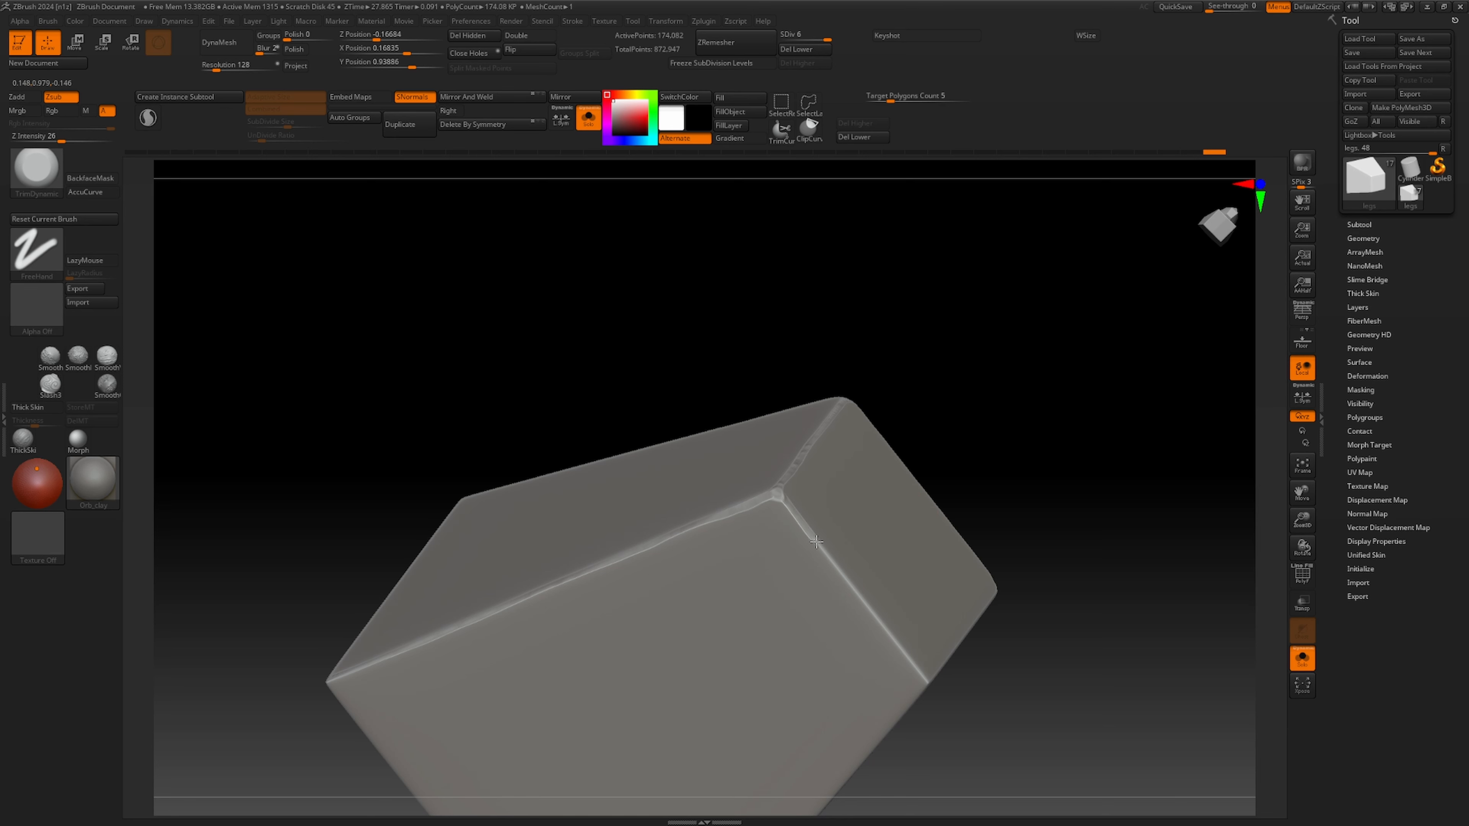
pyautogui.moveTo(925, 681); pyautogui.dragTo(929, 686)
# Trim the third leg's remaining bottom edge and the long side edge running up from its corner.
pyautogui.moveTo(1162, 405); pyautogui.dragTo(1070, 358)
pyautogui.keyDown('alt'); pyautogui.moveTo(1070, 359); pyautogui.dragTo(900, 182); pyautogui.keyUp('alt')
pyautogui.moveTo(1012, 344); pyautogui.dragTo(1012, 312)
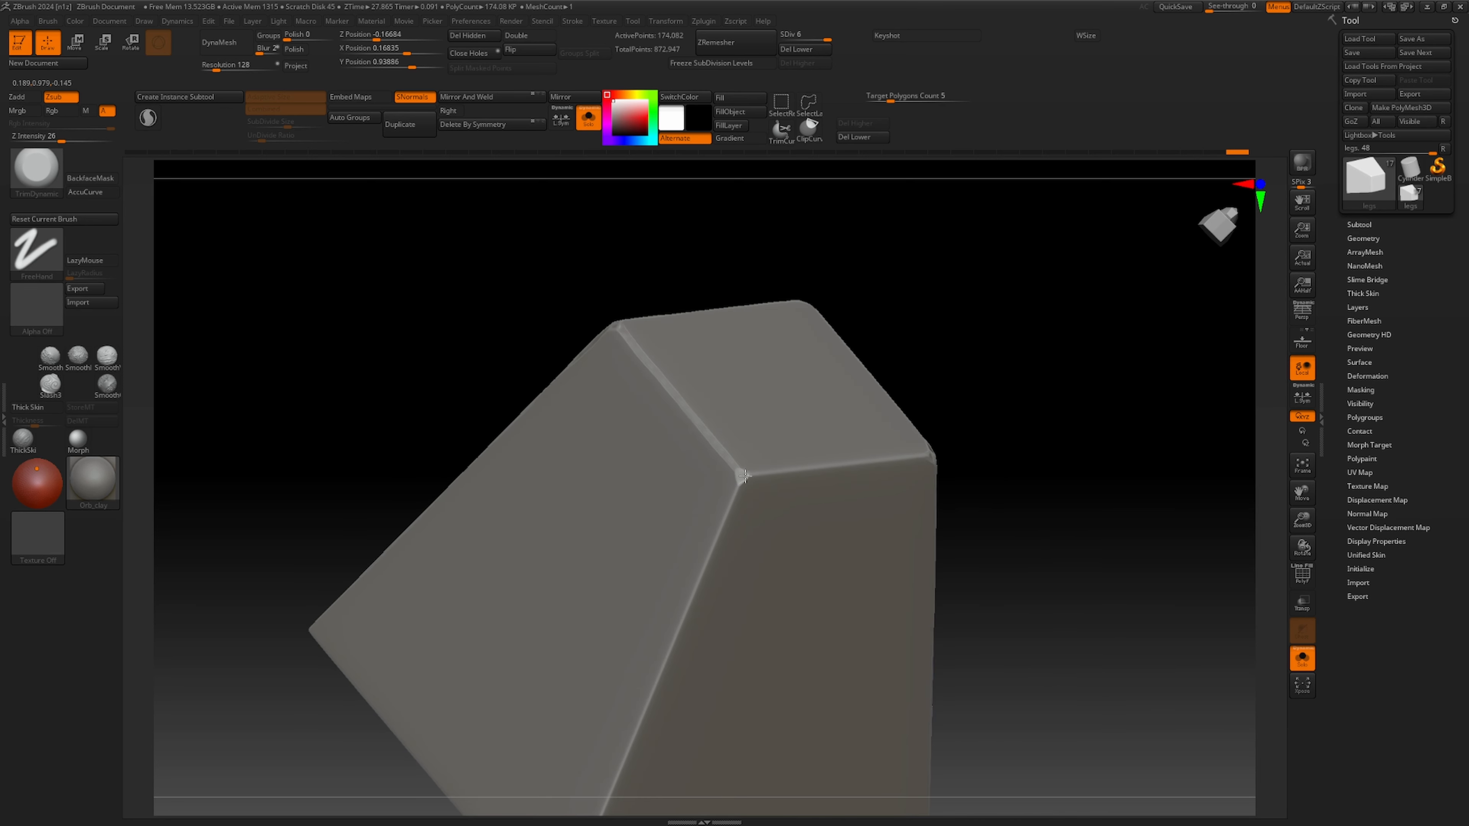
pyautogui.moveTo(837, 466); pyautogui.dragTo(926, 455)
pyautogui.keyDown('alt'); pyautogui.moveTo(1122, 447); pyautogui.dragTo(1151, 411); pyautogui.keyUp('alt')
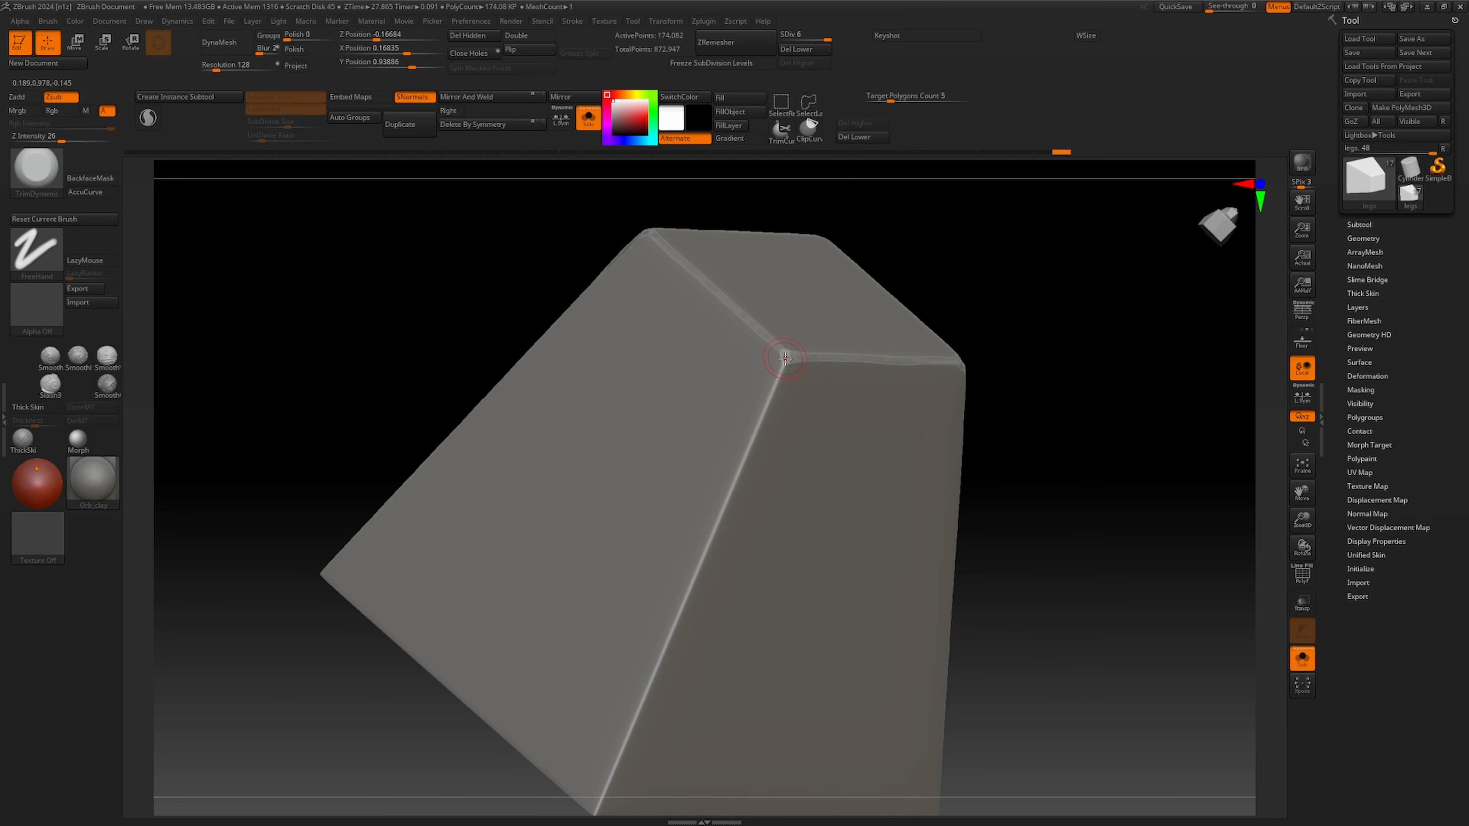
pyautogui.moveTo(736, 490); pyautogui.dragTo(672, 641)
pyautogui.moveTo(620, 756); pyautogui.dragTo(597, 806)
pyautogui.moveTo(1018, 683)
pyautogui.mouseDown()
pyautogui.moveTo(1063, 580)
pyautogui.moveTo(1077, 482)
pyautogui.mouseUp()
# Unhide all the legs, isolate the fourth, still untrimmed leg, and frame its bottom end.
pyautogui.keyDown('alt'); pyautogui.moveTo(1076, 482); pyautogui.dragTo(1057, 570); pyautogui.keyUp('alt')
pyautogui.keyDown('ctrl'); pyautogui.keyDown('shift'); pyautogui.click(1057, 571); pyautogui.keyUp('shift'); pyautogui.keyUp('ctrl')
pyautogui.keyDown('ctrl'); pyautogui.moveTo(1087, 618); pyautogui.dragTo(1000, 558, button='right'); pyautogui.keyUp('ctrl')
pyautogui.keyDown('ctrl'); pyautogui.keyDown('shift'); pyautogui.click(388, 645); pyautogui.keyUp('shift'); pyautogui.keyUp('ctrl')
pyautogui.keyDown('ctrl'); pyautogui.moveTo(757, 673); pyautogui.dragTo(607, 749, button='right'); pyautogui.keyUp('ctrl')
# Trim a bottom edge of the fourth leg, the corners at its ends and the long side edges rising from them.
pyautogui.moveTo(798, 671); pyautogui.dragTo(742, 677, button='right')
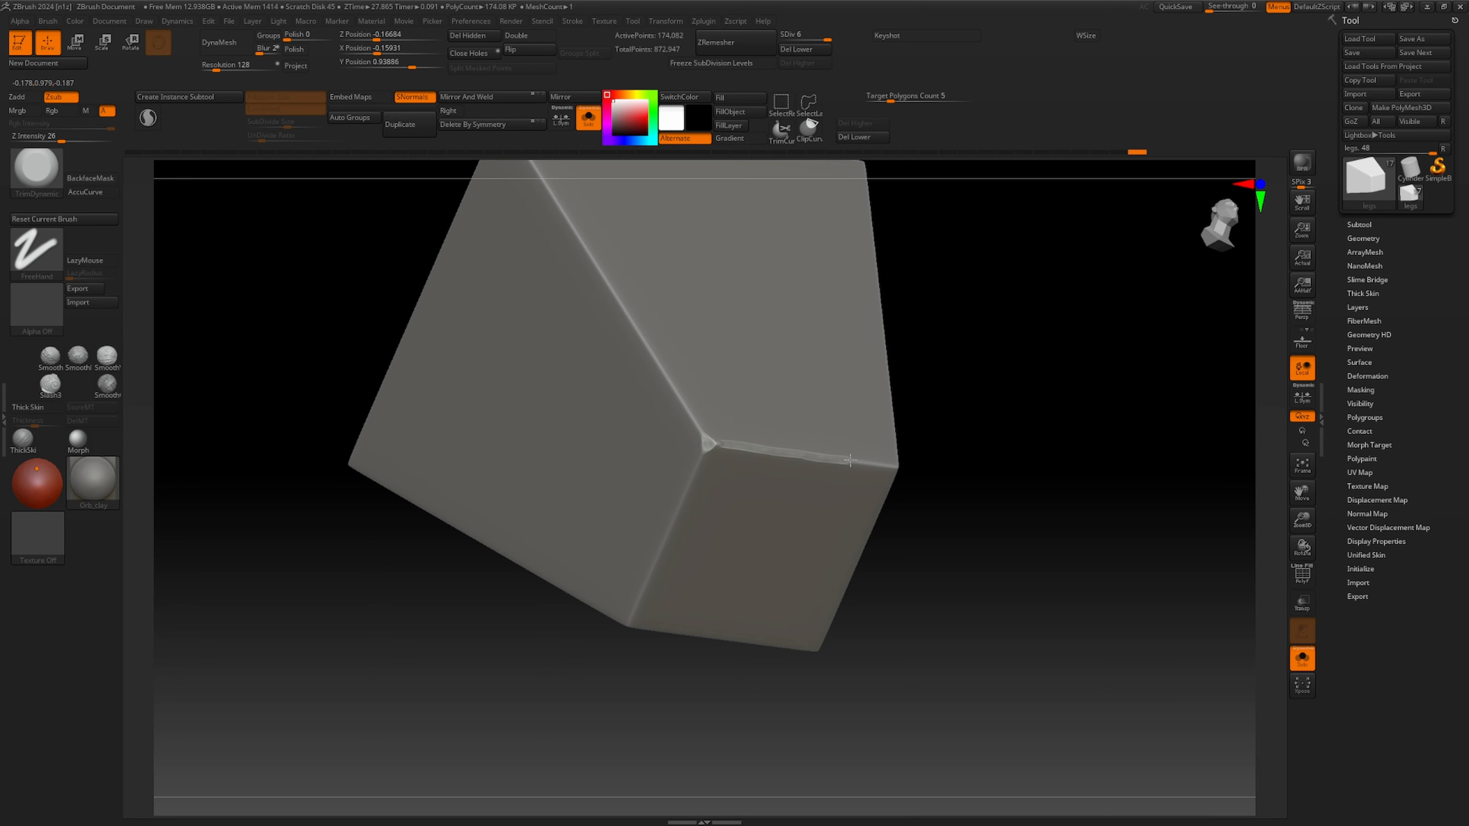
pyautogui.moveTo(850, 460); pyautogui.dragTo(921, 466, button='right')
pyautogui.moveTo(521, 597); pyautogui.dragTo(641, 639, button='right')
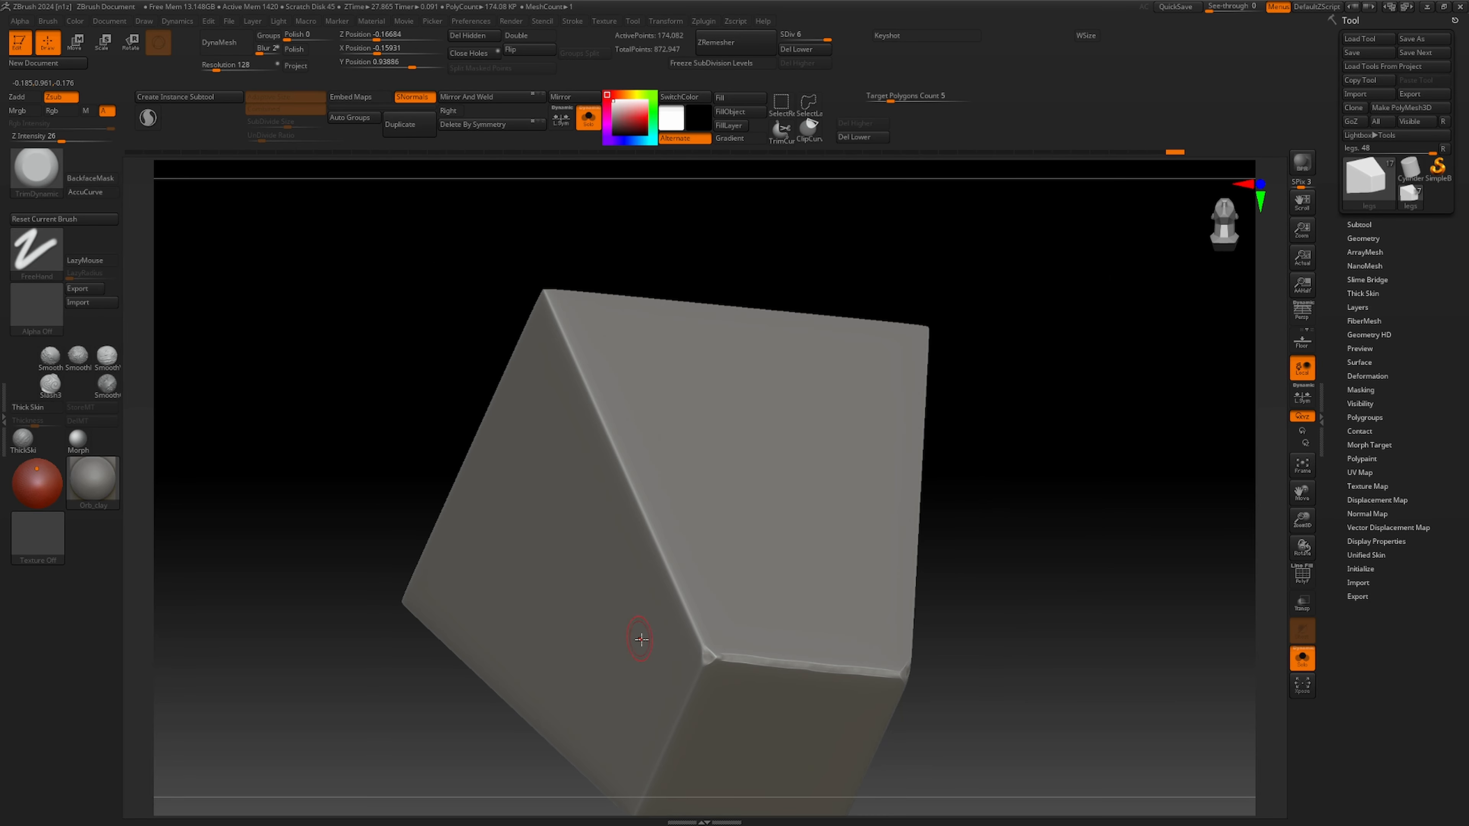
pyautogui.moveTo(635, 490); pyautogui.dragTo(1023, 503, button='right')
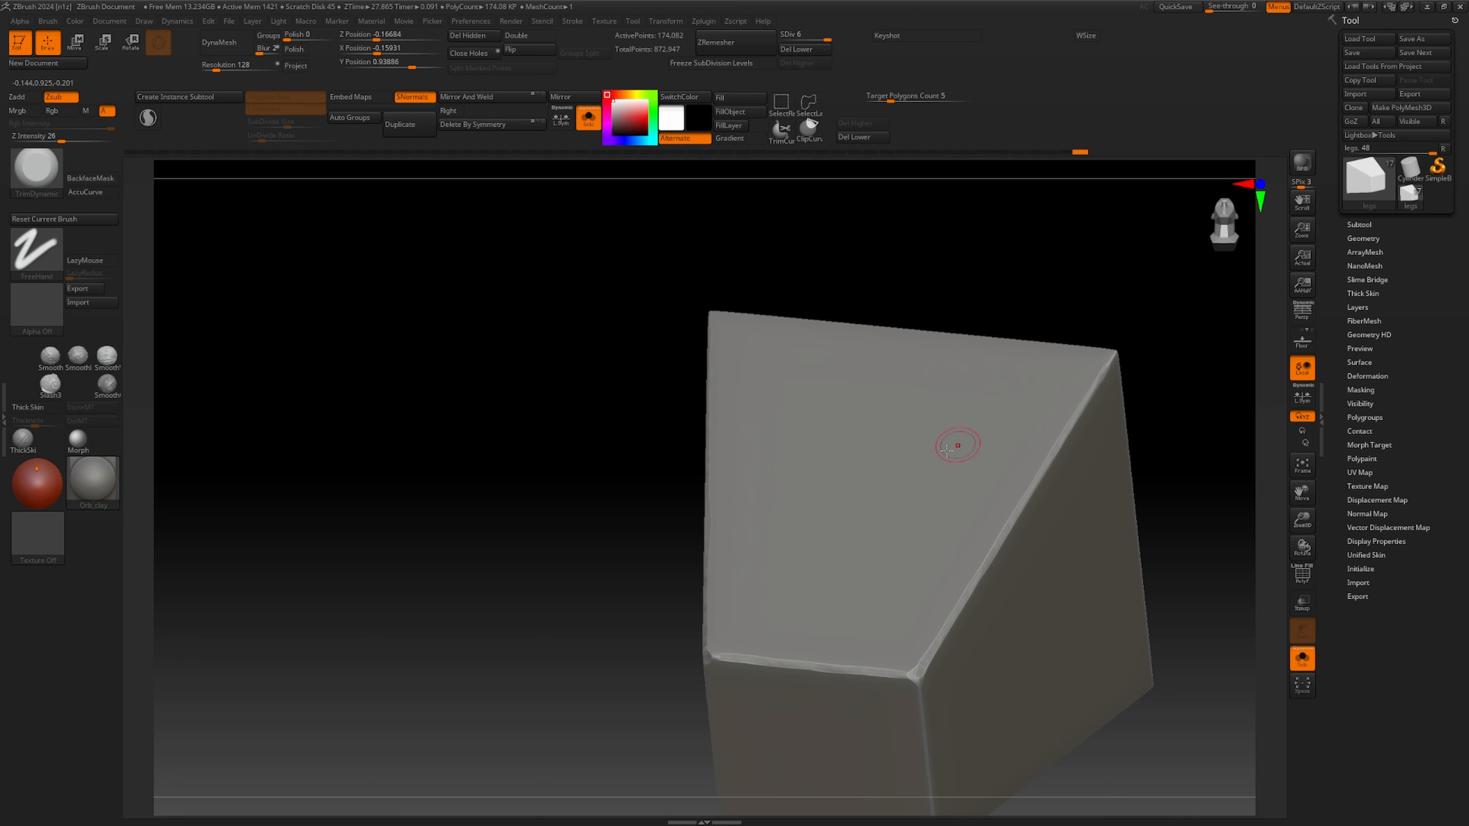
pyautogui.moveTo(954, 442); pyautogui.dragTo(582, 247, button='right')
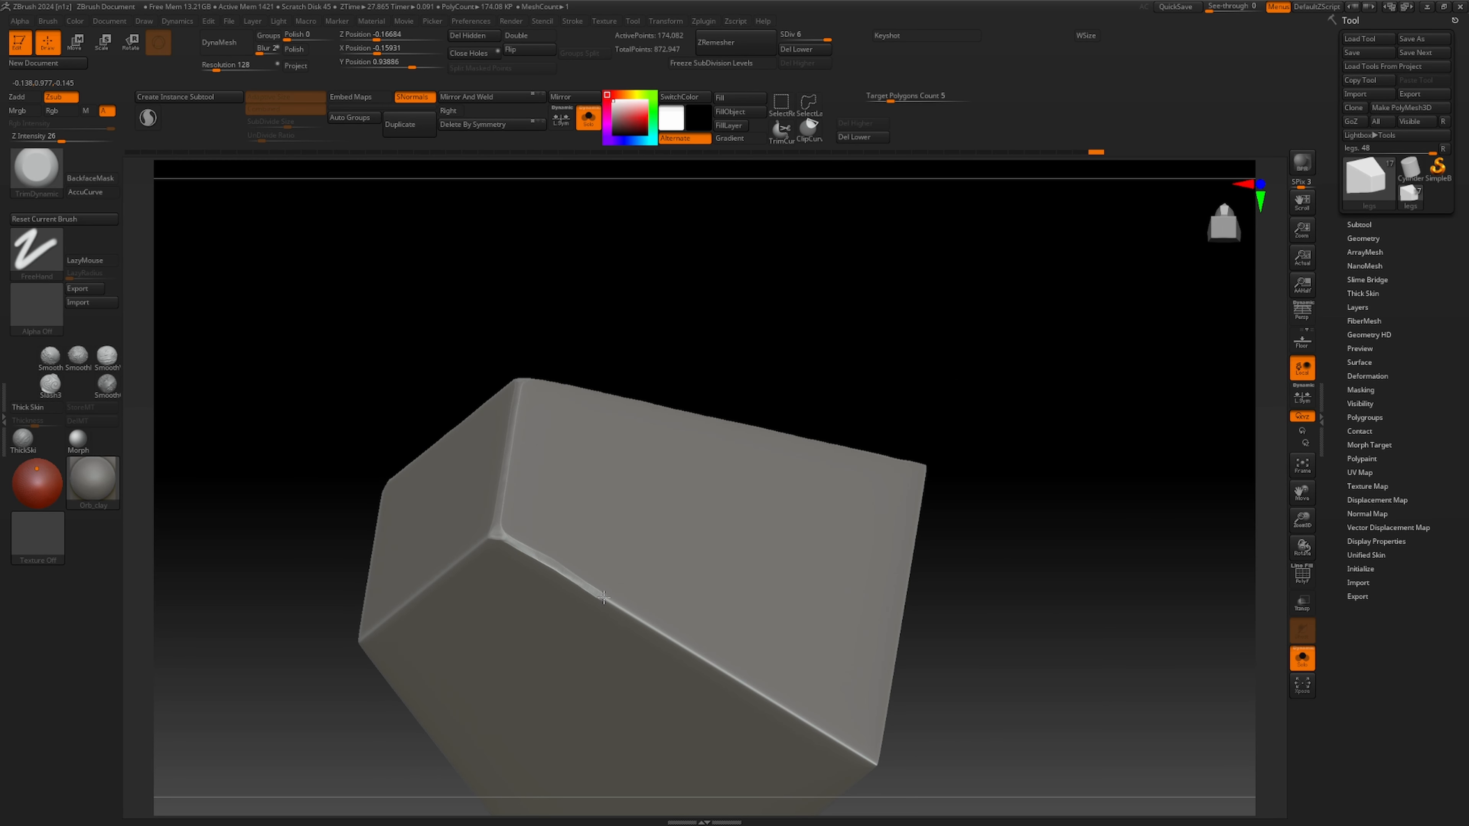
# Trim the fourth leg's remaining bottom edges and corner, and the last long side edge.
pyautogui.moveTo(944, 620); pyautogui.dragTo(1039, 357, button='right')
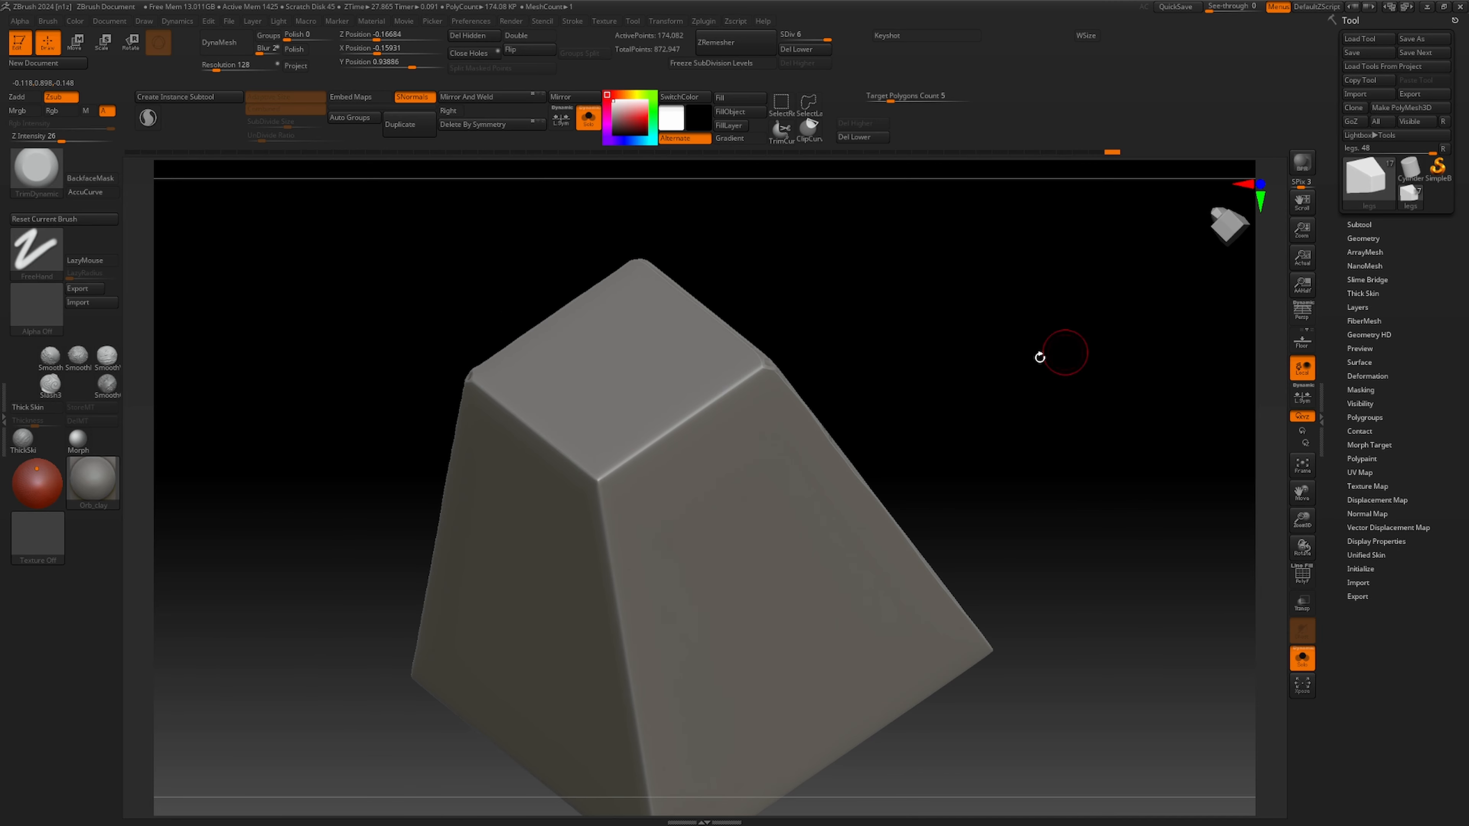
pyautogui.moveTo(765, 363); pyautogui.dragTo(1072, 292, button='right')
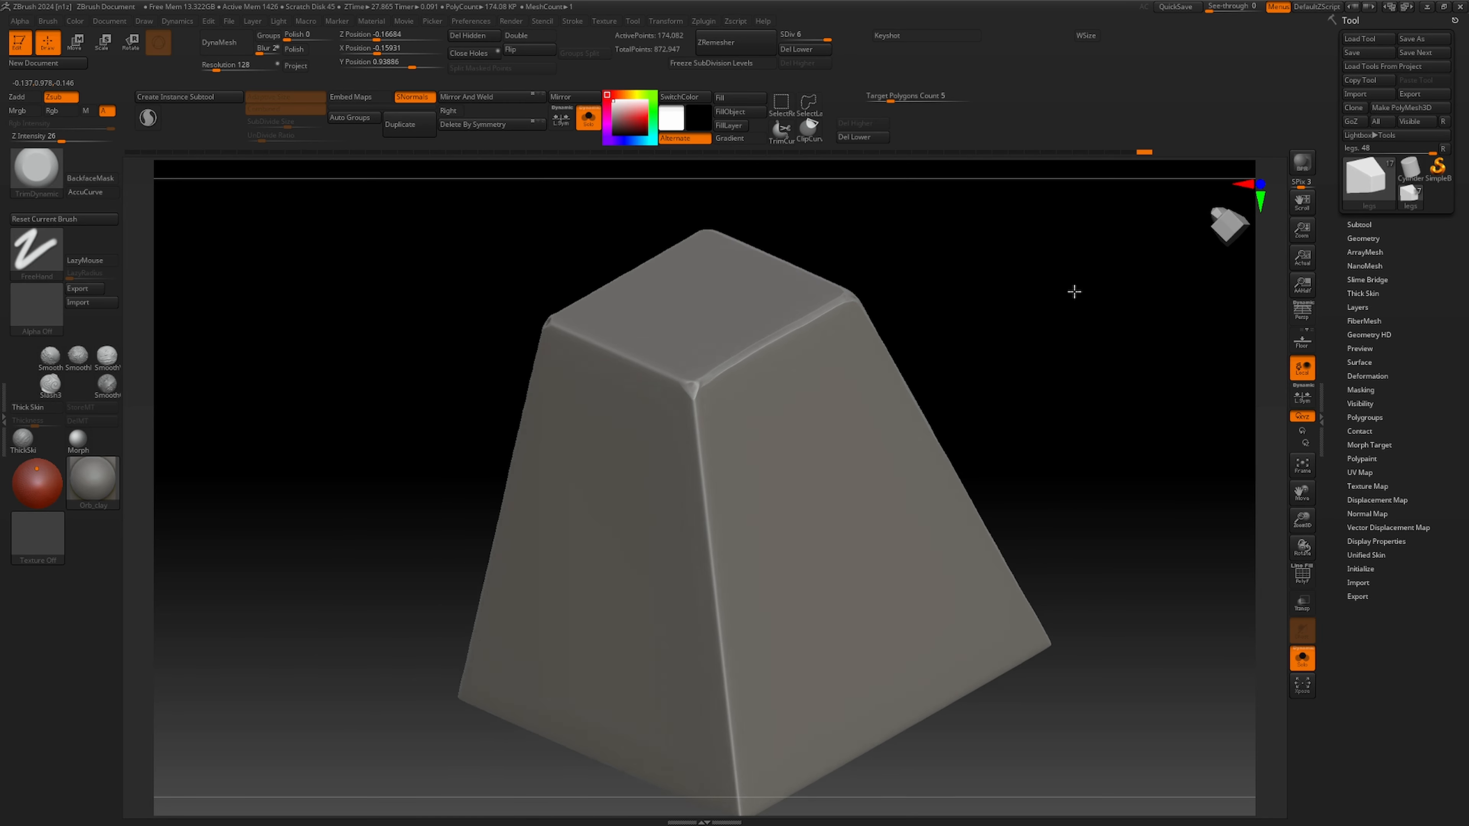
pyautogui.moveTo(582, 492); pyautogui.dragTo(493, 335, button='right')
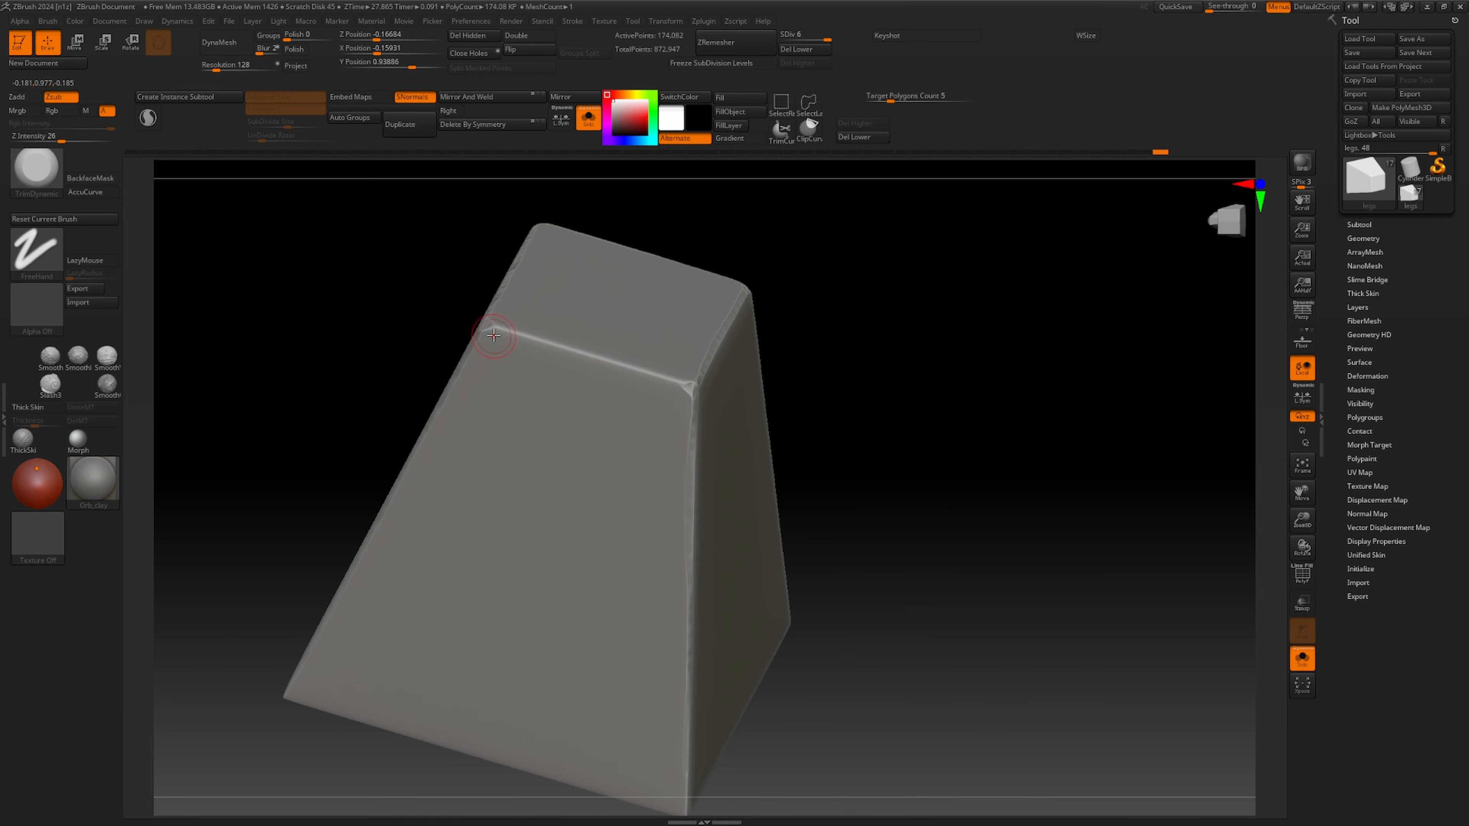
# Unhide the other legs and turn off Solo to show the whole stove with all four legs.
pyautogui.moveTo(1000, 446); pyautogui.dragTo(763, 540, button='right')
pyautogui.keyDown('ctrl'); pyautogui.keyDown('shift'); pyautogui.click(996, 551); pyautogui.keyUp('shift'); pyautogui.keyUp('ctrl')
pyautogui.keyDown('alt'); pyautogui.moveTo(764, 539); pyautogui.dragTo(561, 351, button='right'); pyautogui.keyUp('alt')
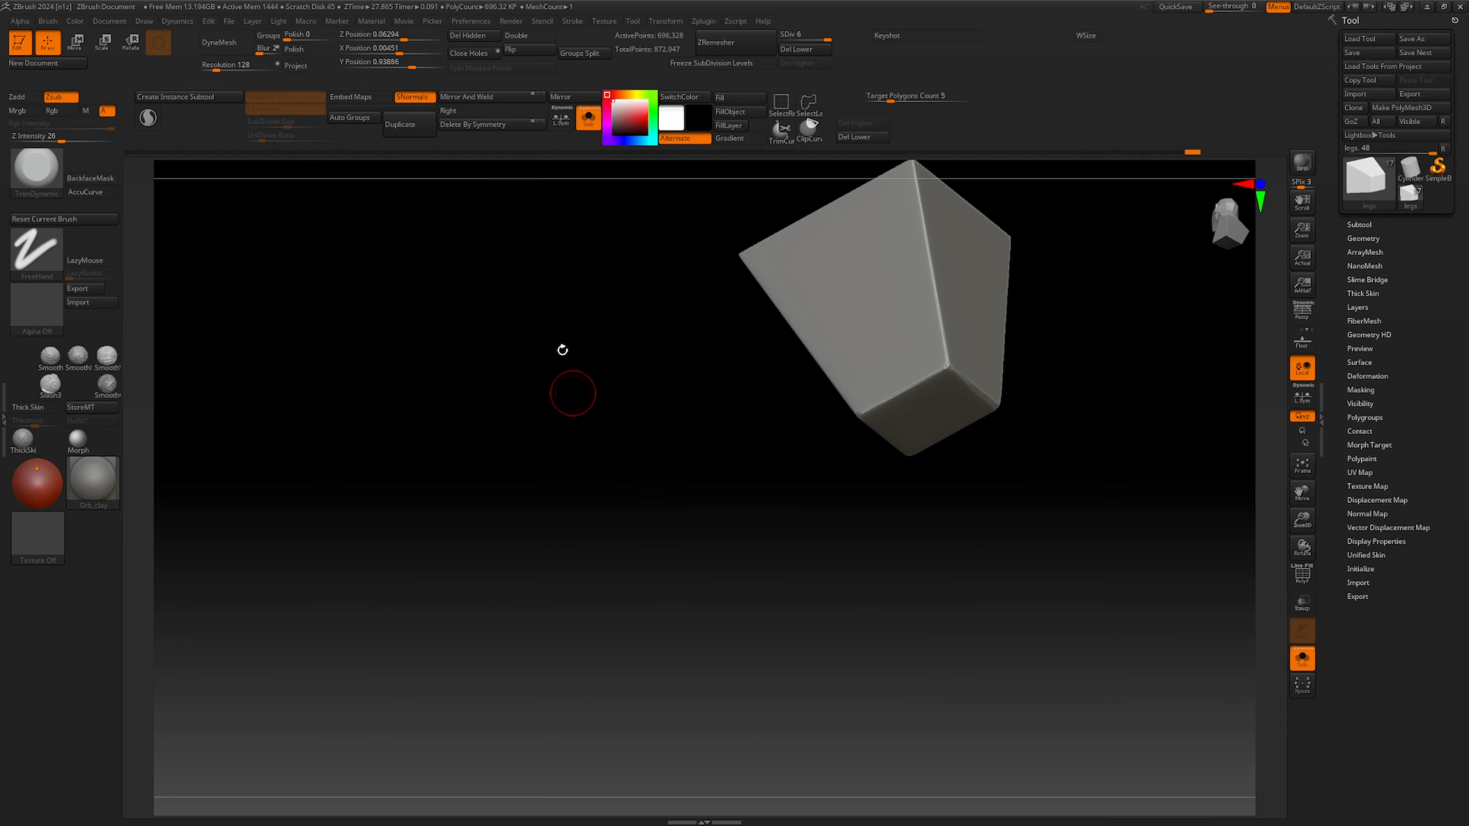
pyautogui.moveTo(922, 708)
pyautogui.keyDown('ctrl'); pyautogui.mouseDown(button='right')
pyautogui.moveTo(495, 696)
pyautogui.moveTo(515, 735)
pyautogui.moveTo(551, 738)
pyautogui.moveTo(672, 809)
pyautogui.moveTo(748, 775)
pyautogui.mouseUp(button='right'); pyautogui.keyUp('ctrl')
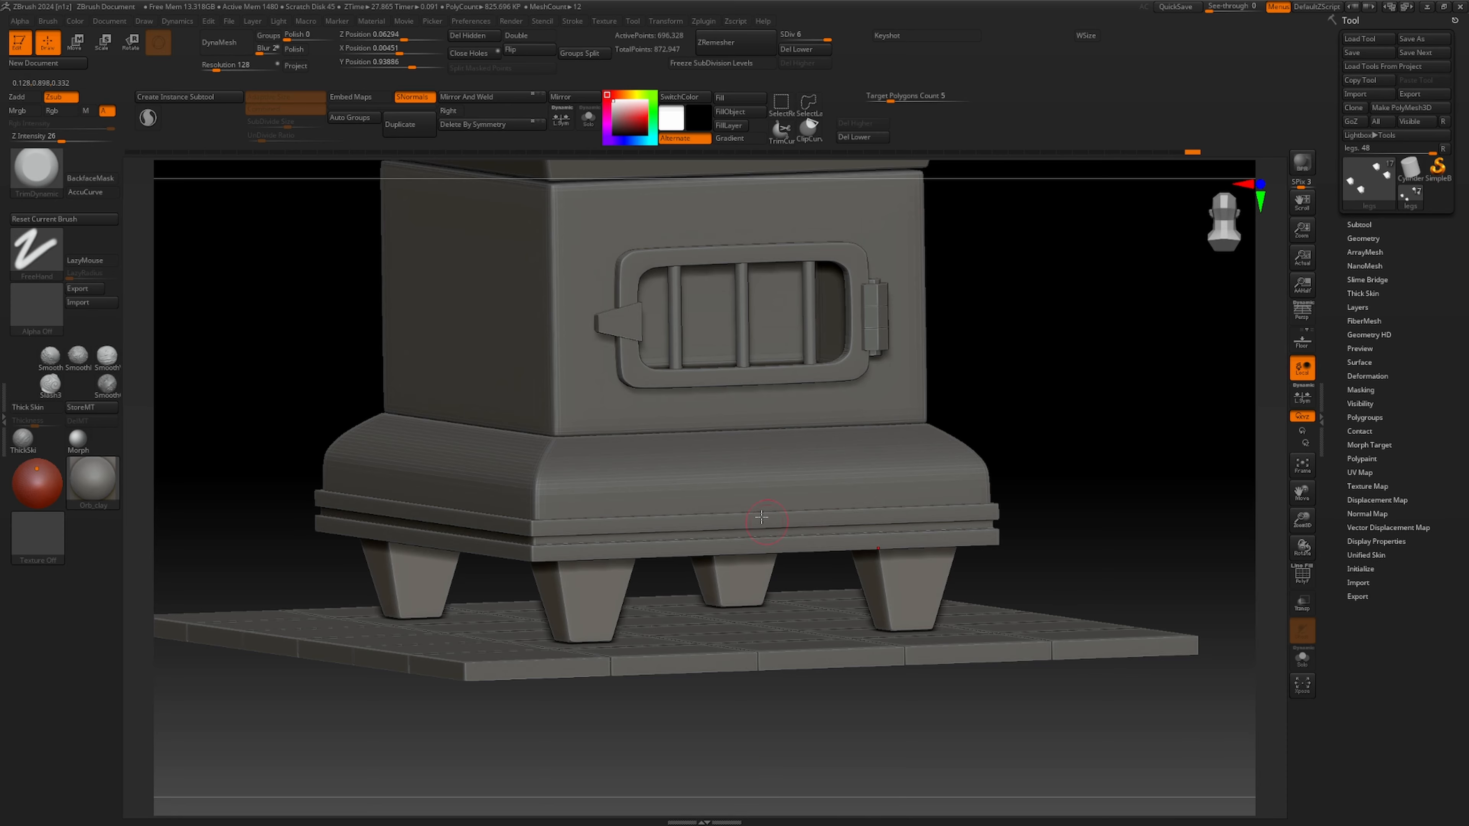
# Choose the ClayTubes brush and sculpt small round marks on the front faces of the two front legs.
pyautogui.click(56, 173)
pyautogui.click(767, 236)
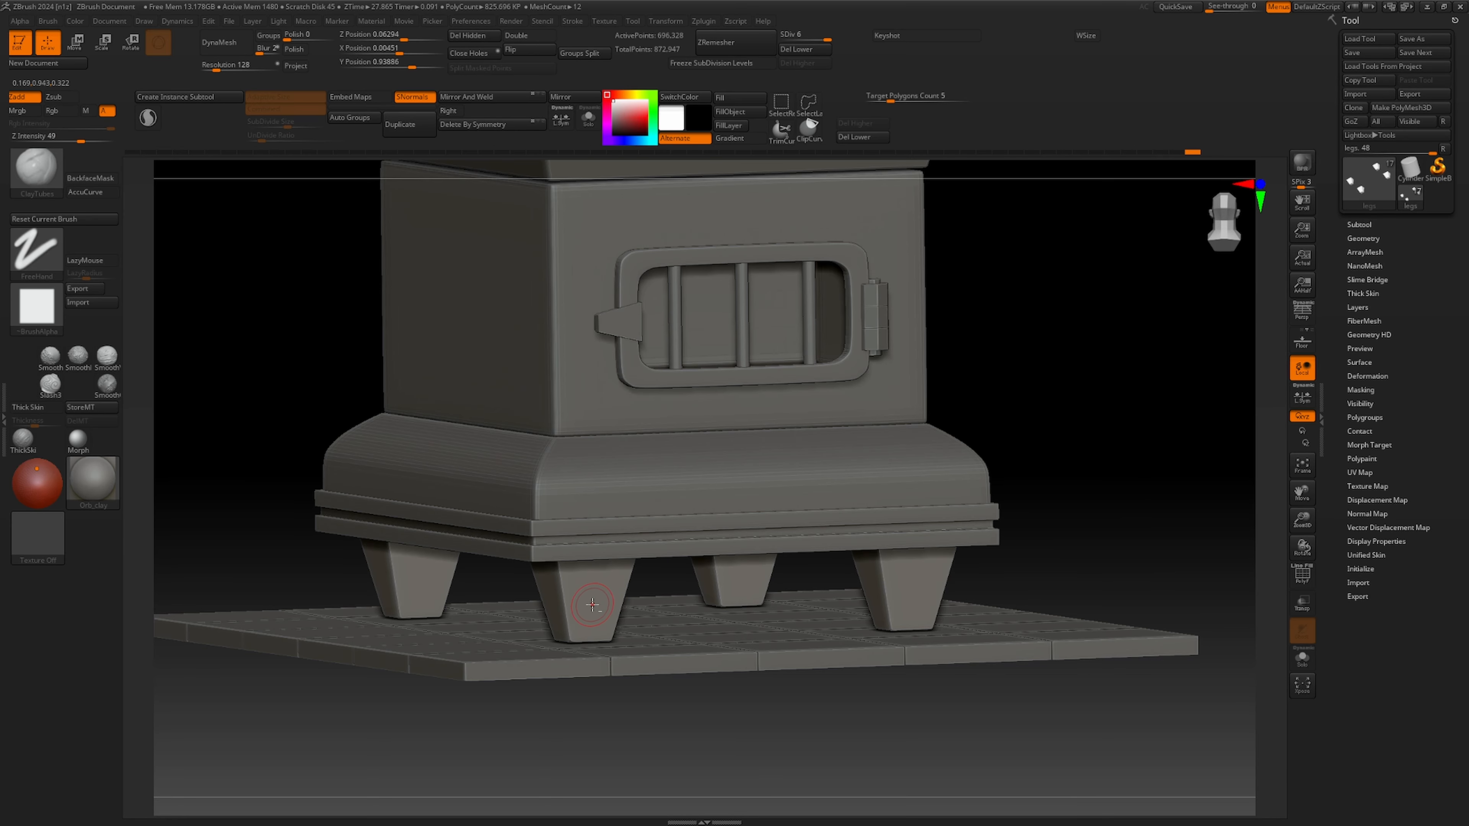
pyautogui.moveTo(599, 597); pyautogui.dragTo(598, 606)
pyautogui.hotkey('ctrl', 'z')
pyautogui.click(582, 623)
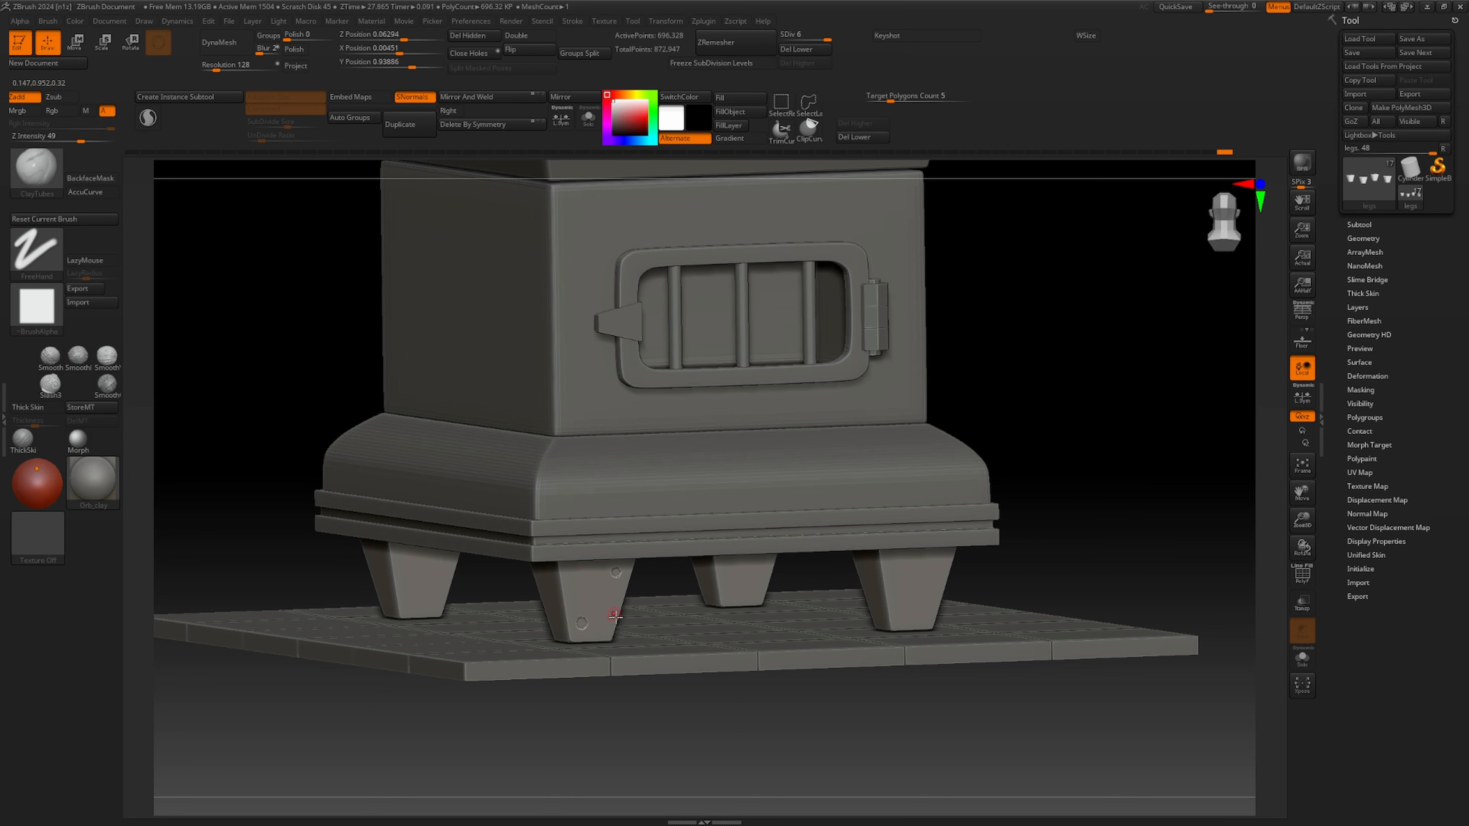
pyautogui.moveTo(1040, 429); pyautogui.dragTo(938, 620)
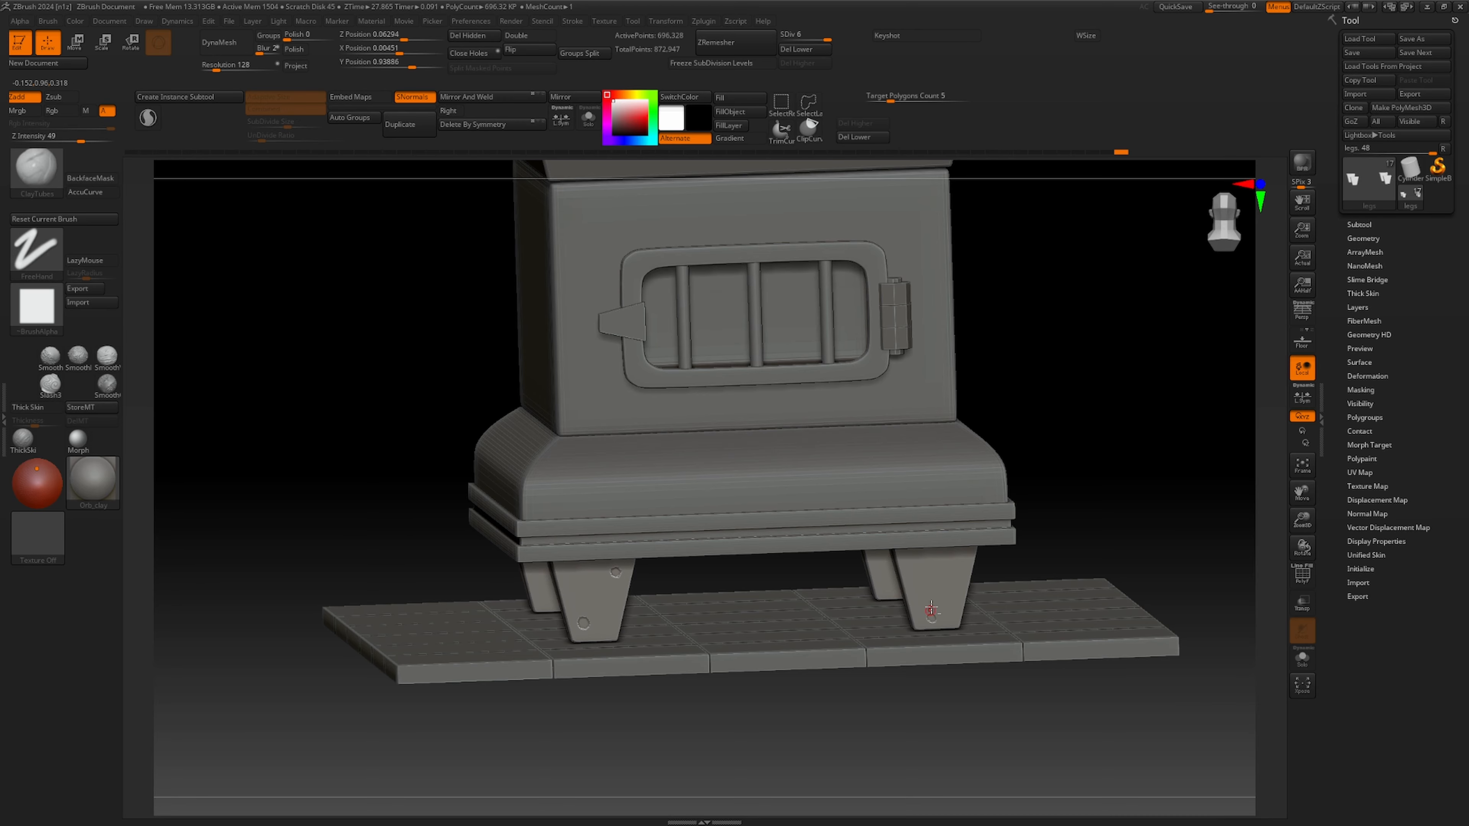
# Sculpt more small ClayTubes marks on the side and back faces of the legs around the stove.
pyautogui.moveTo(1065, 475); pyautogui.dragTo(980, 550)
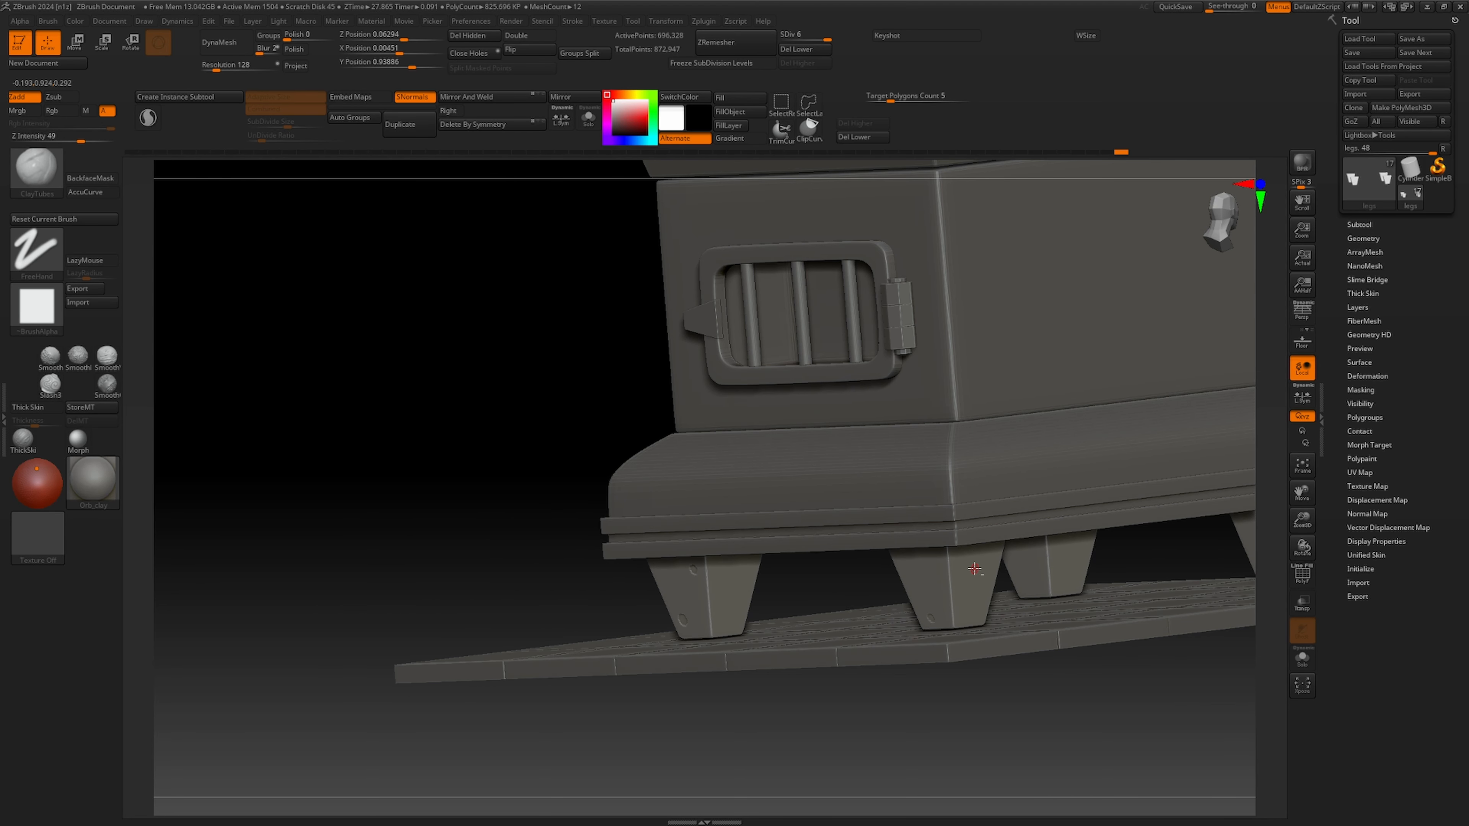
pyautogui.moveTo(487, 497); pyautogui.dragTo(743, 571)
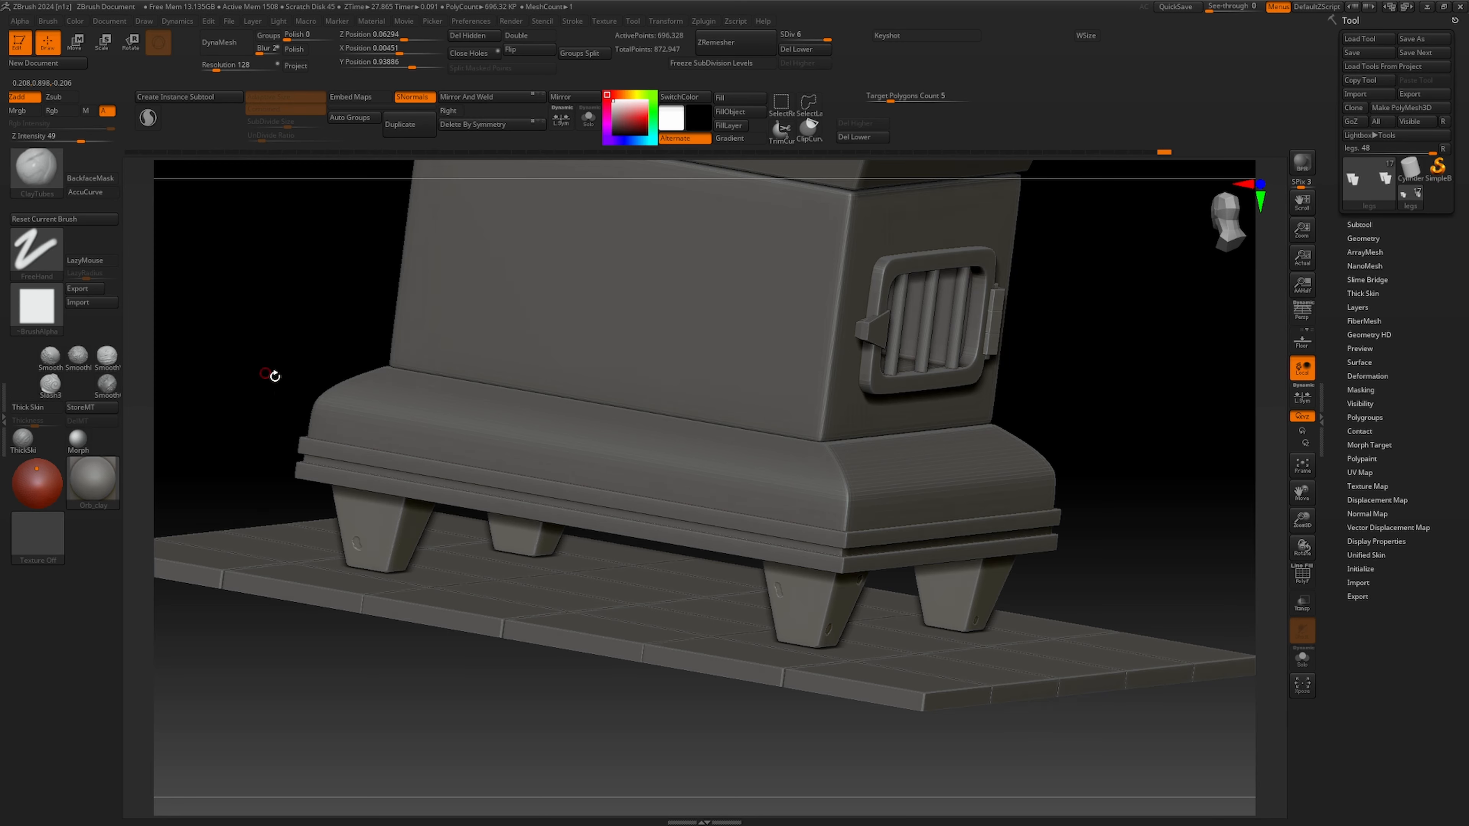
pyautogui.moveTo(274, 376); pyautogui.dragTo(376, 382)
pyautogui.click(404, 510)
pyautogui.keyDown('alt'); pyautogui.moveTo(712, 478); pyautogui.dragTo(1083, 566); pyautogui.keyUp('alt')
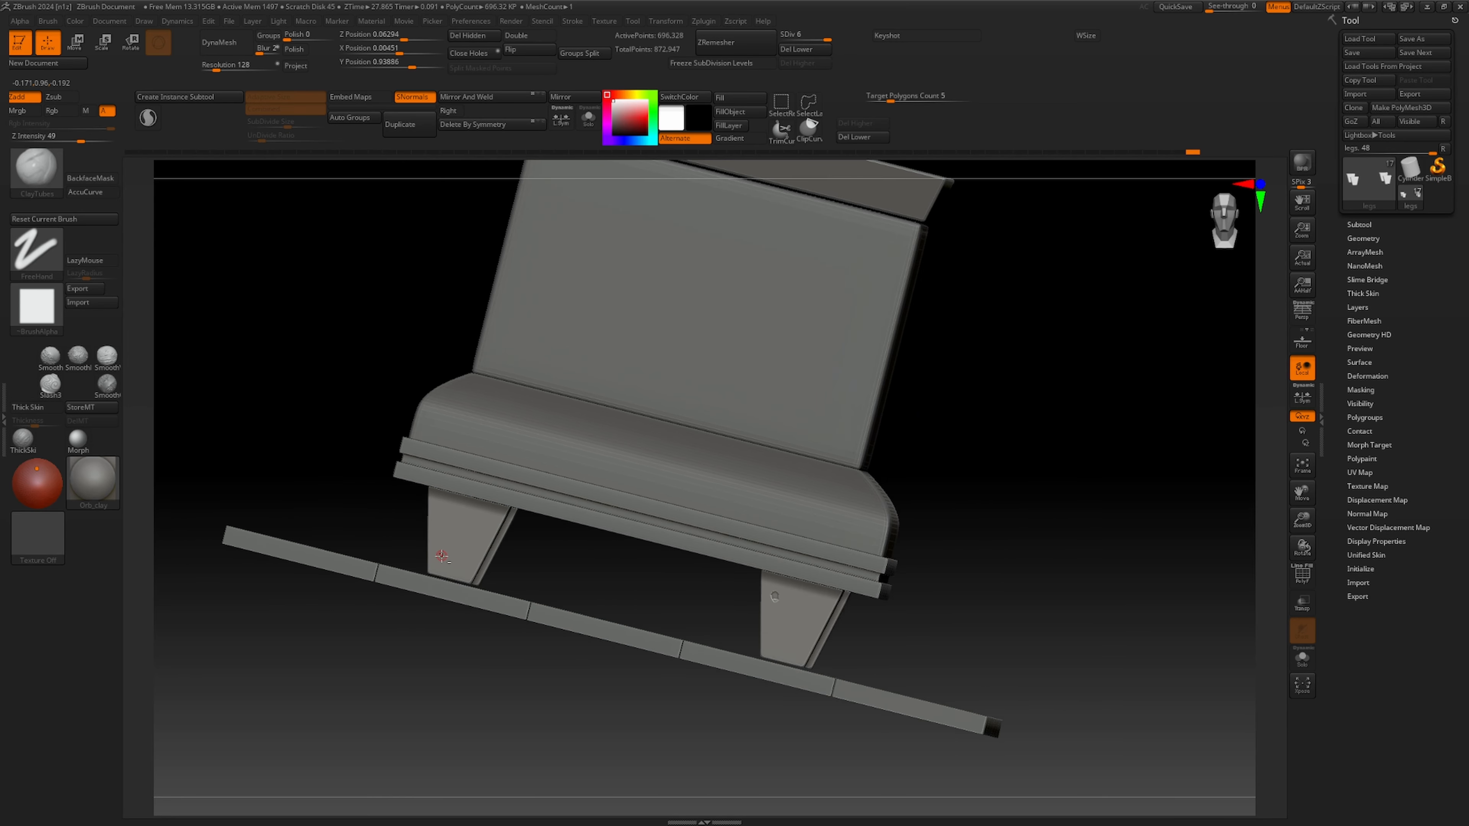
pyautogui.click(437, 548)
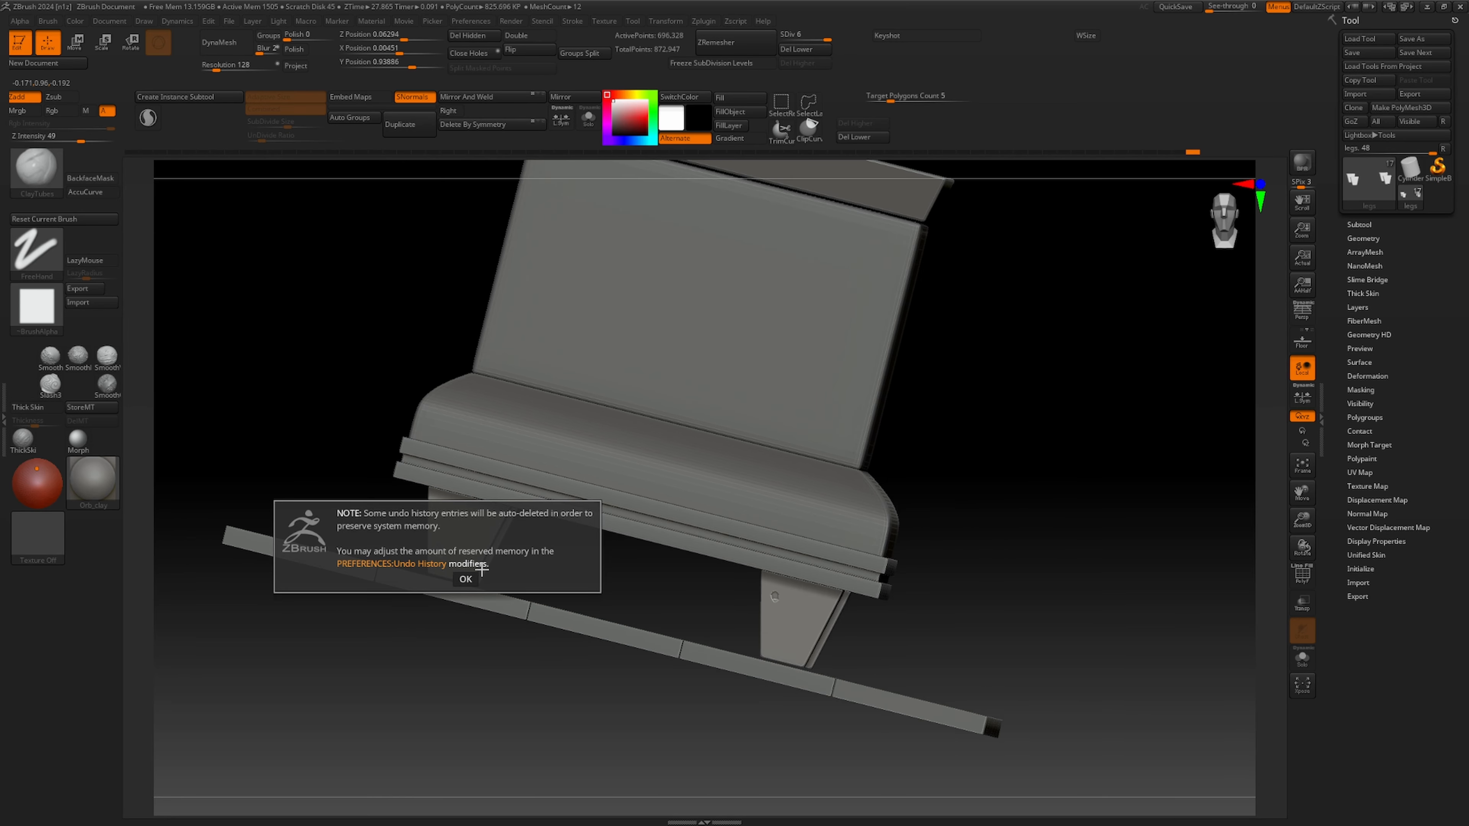
pyautogui.click(469, 580)
pyautogui.moveTo(654, 683); pyautogui.dragTo(352, 649)
pyautogui.keyDown('alt'); pyautogui.moveTo(644, 559); pyautogui.dragTo(1141, 577); pyautogui.keyUp('alt')
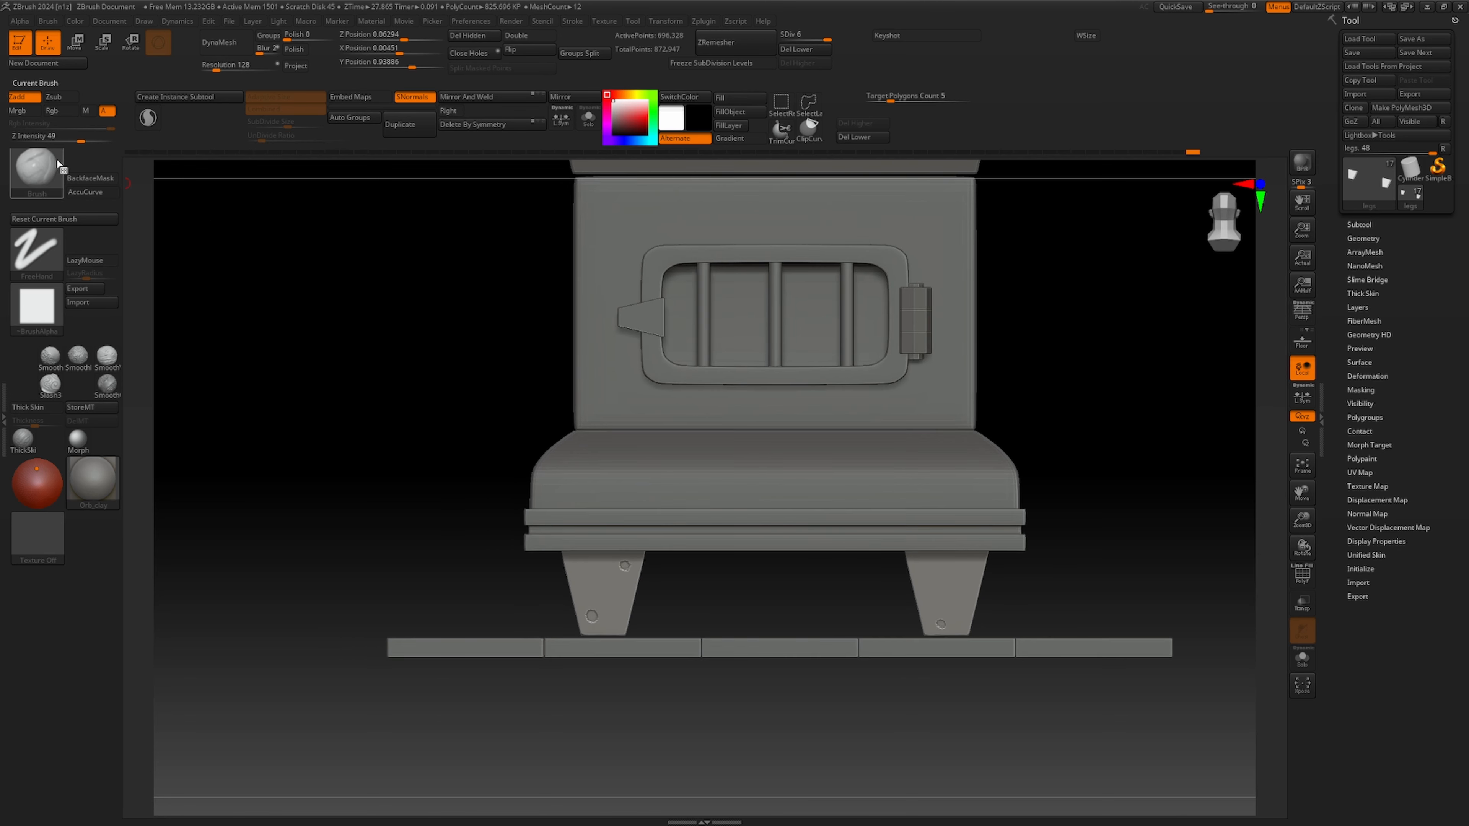
# Load the dc_Cracks_01 brush from Lightbox and try a crack between the two round marks on a front leg.
pyautogui.click(113, 21)
pyautogui.click(138, 70)
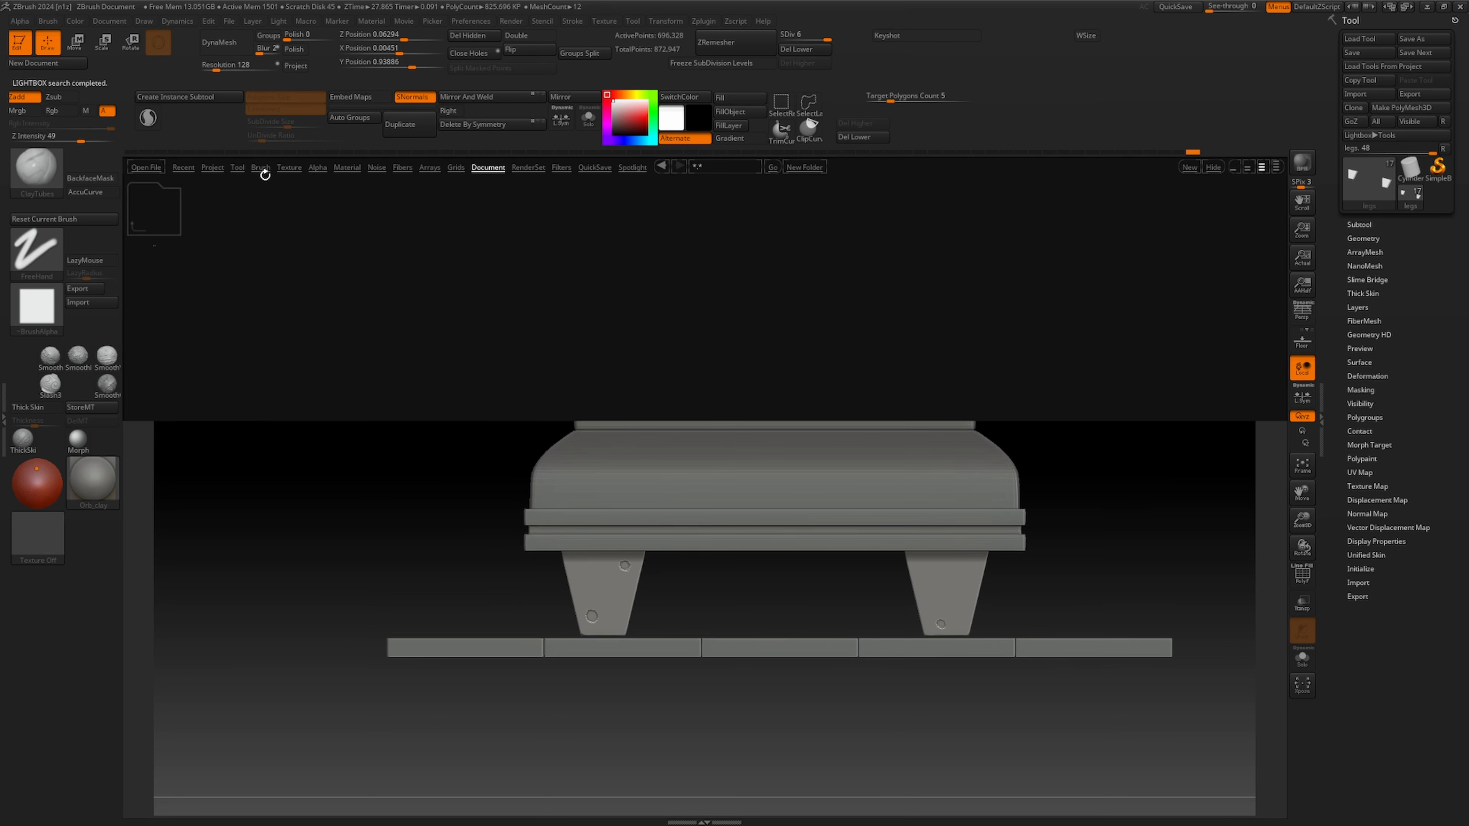
pyautogui.click(259, 171)
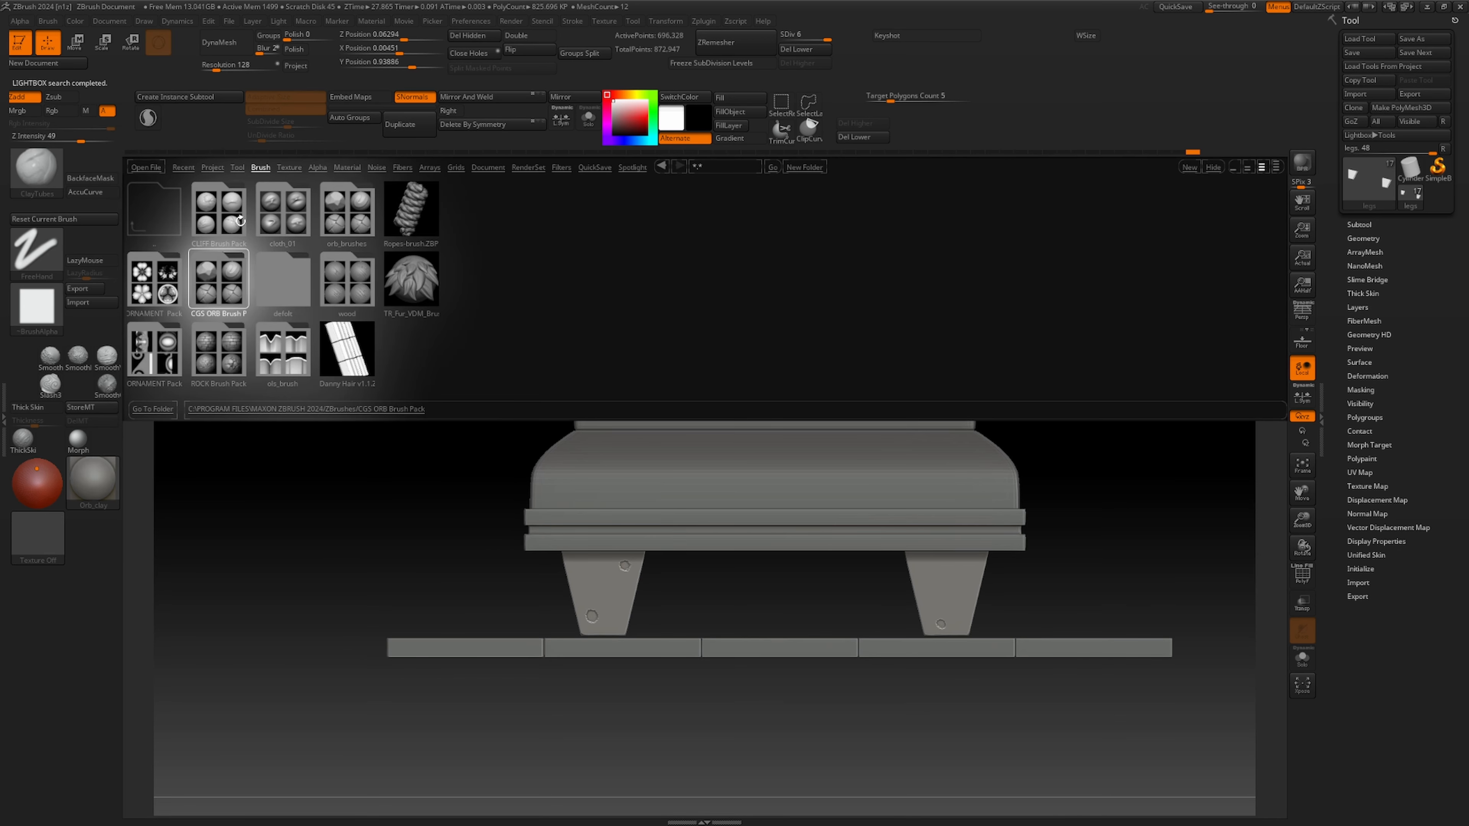
pyautogui.doubleClick(240, 220)
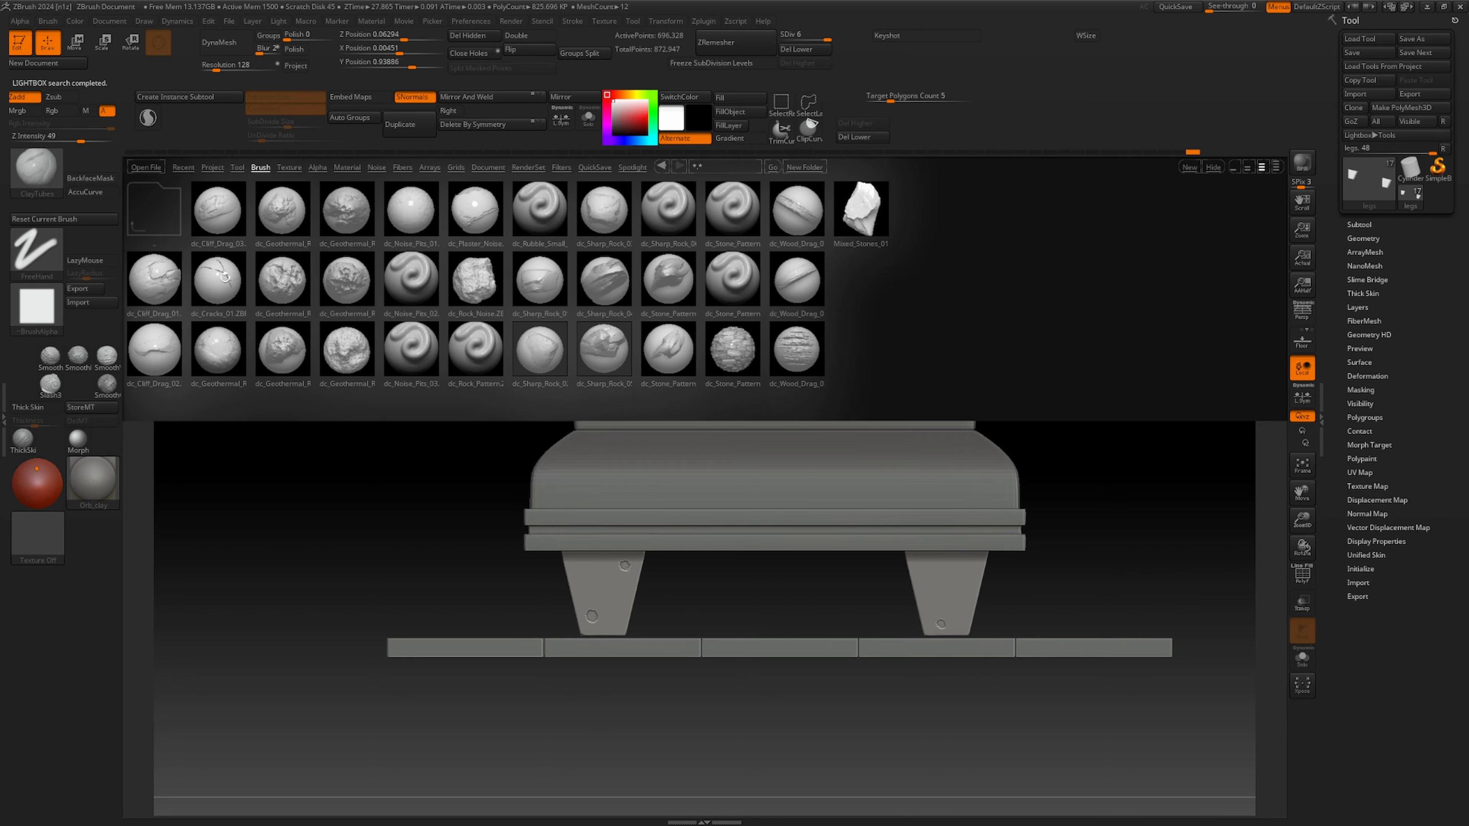
pyautogui.doubleClick(218, 277)
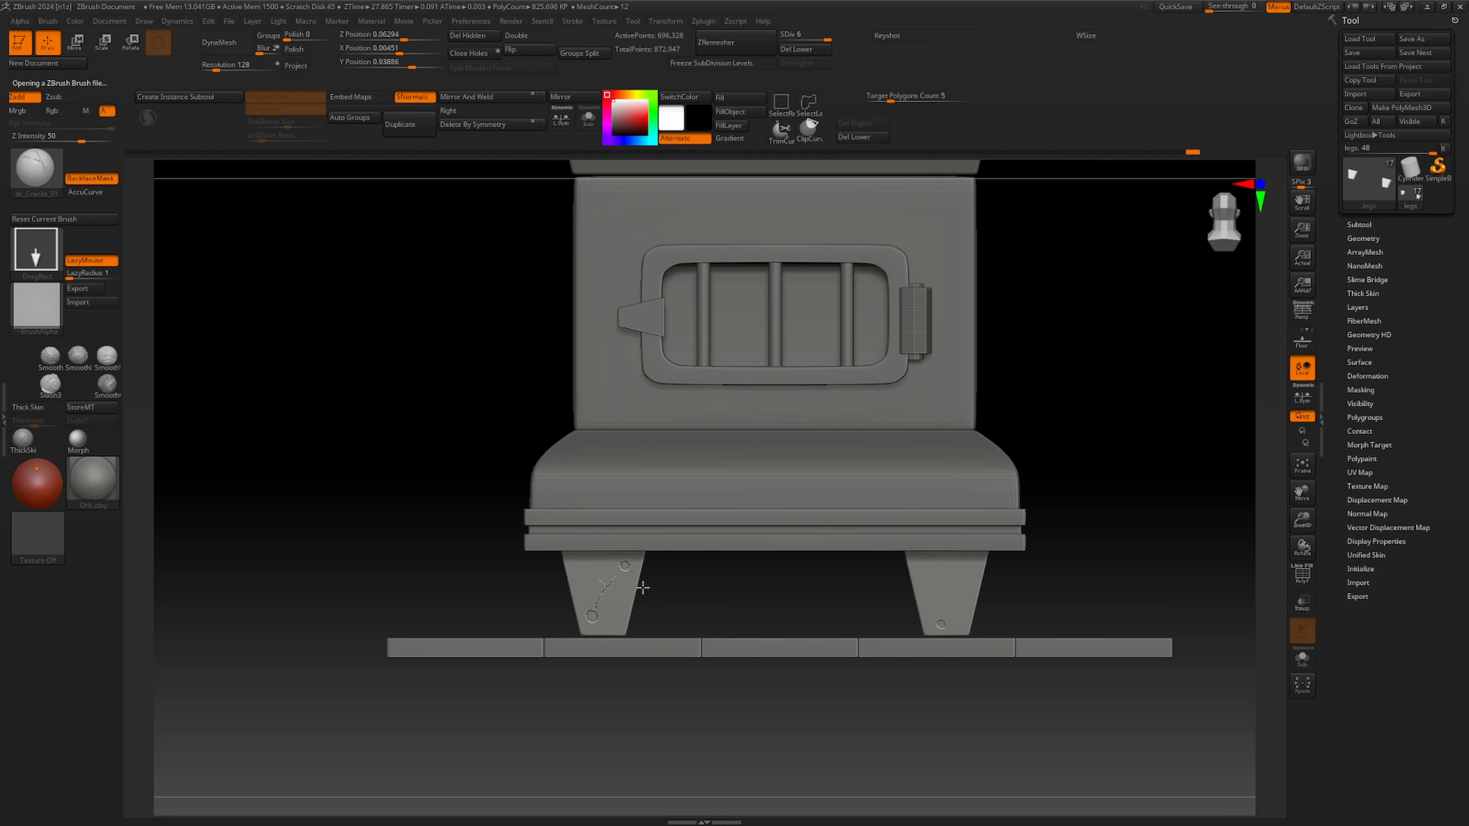
pyautogui.scroll(5, 659, 587)
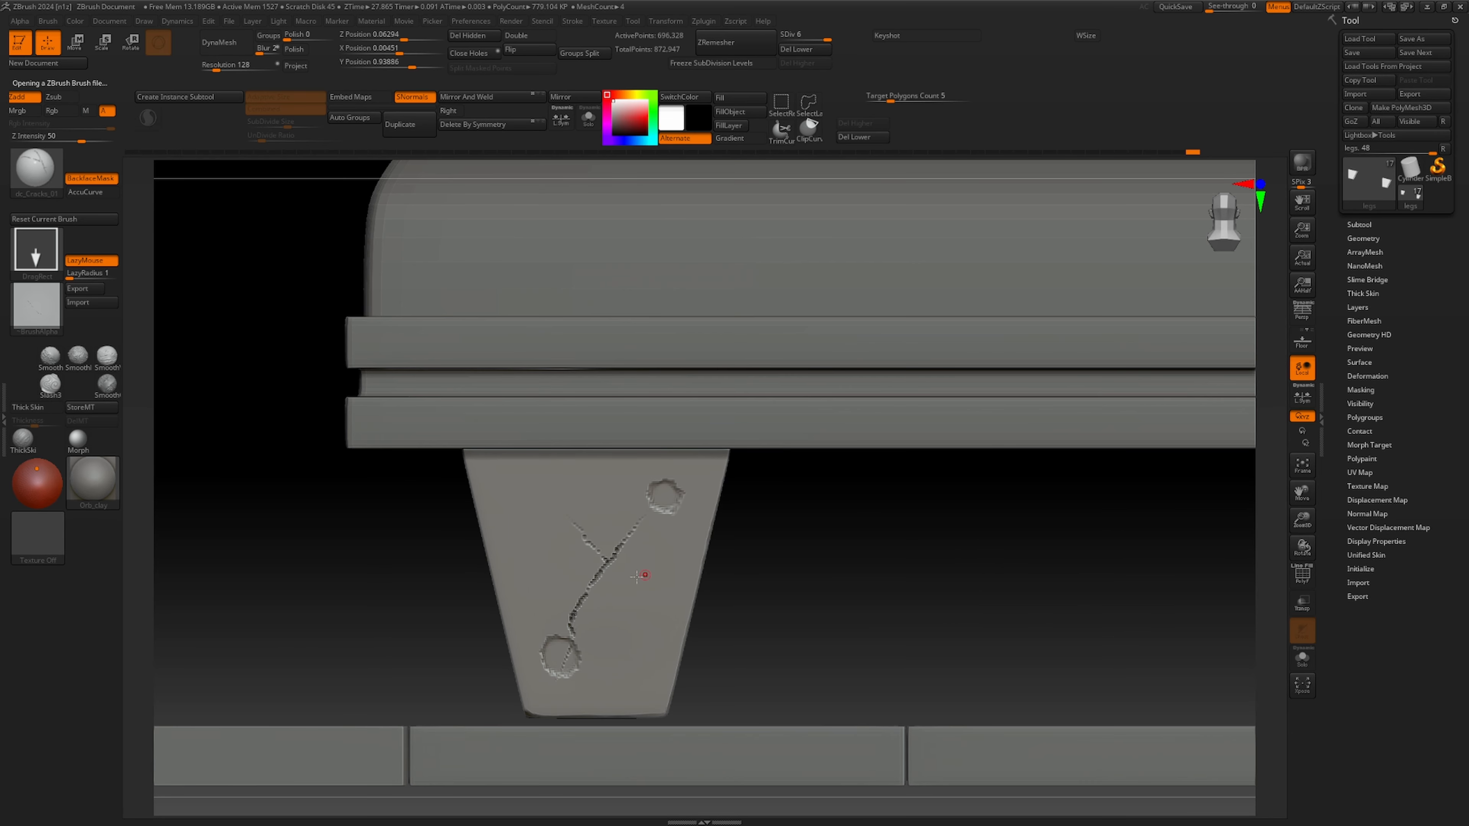
# Try a ClayTubes stroke over the front leg's crack, then undo the stroke and the crack.
pyautogui.press('b')
pyautogui.press('c')
pyautogui.press('t')
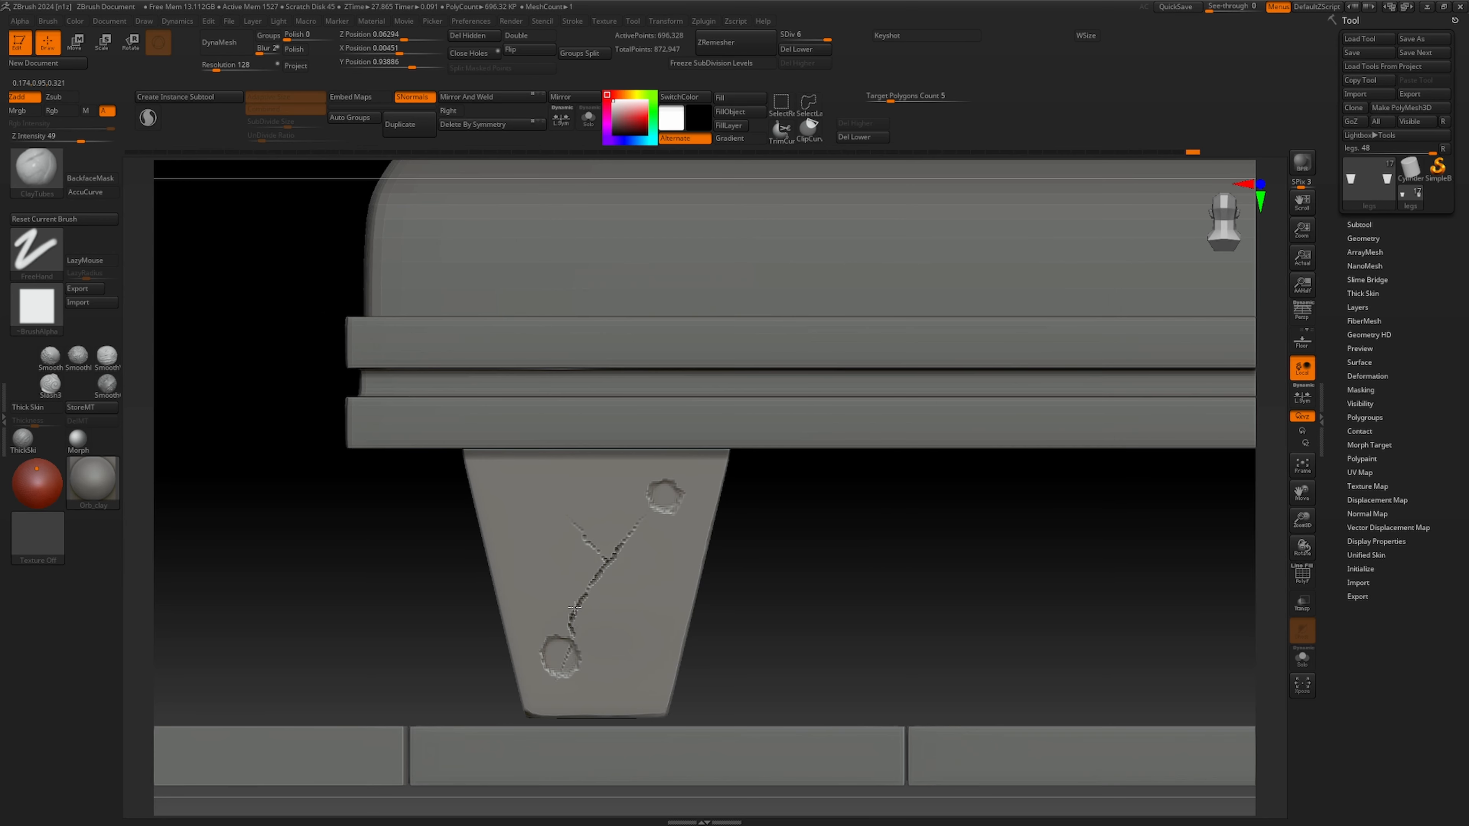
pyautogui.moveTo(595, 590)
pyautogui.mouseDown()
pyautogui.moveTo(582, 603)
pyautogui.moveTo(609, 580)
pyautogui.moveTo(579, 600)
pyautogui.moveTo(627, 532)
pyautogui.mouseUp()
pyautogui.hotkey('ctrl', 'z')
pyautogui.press('s')
pyautogui.press('f')
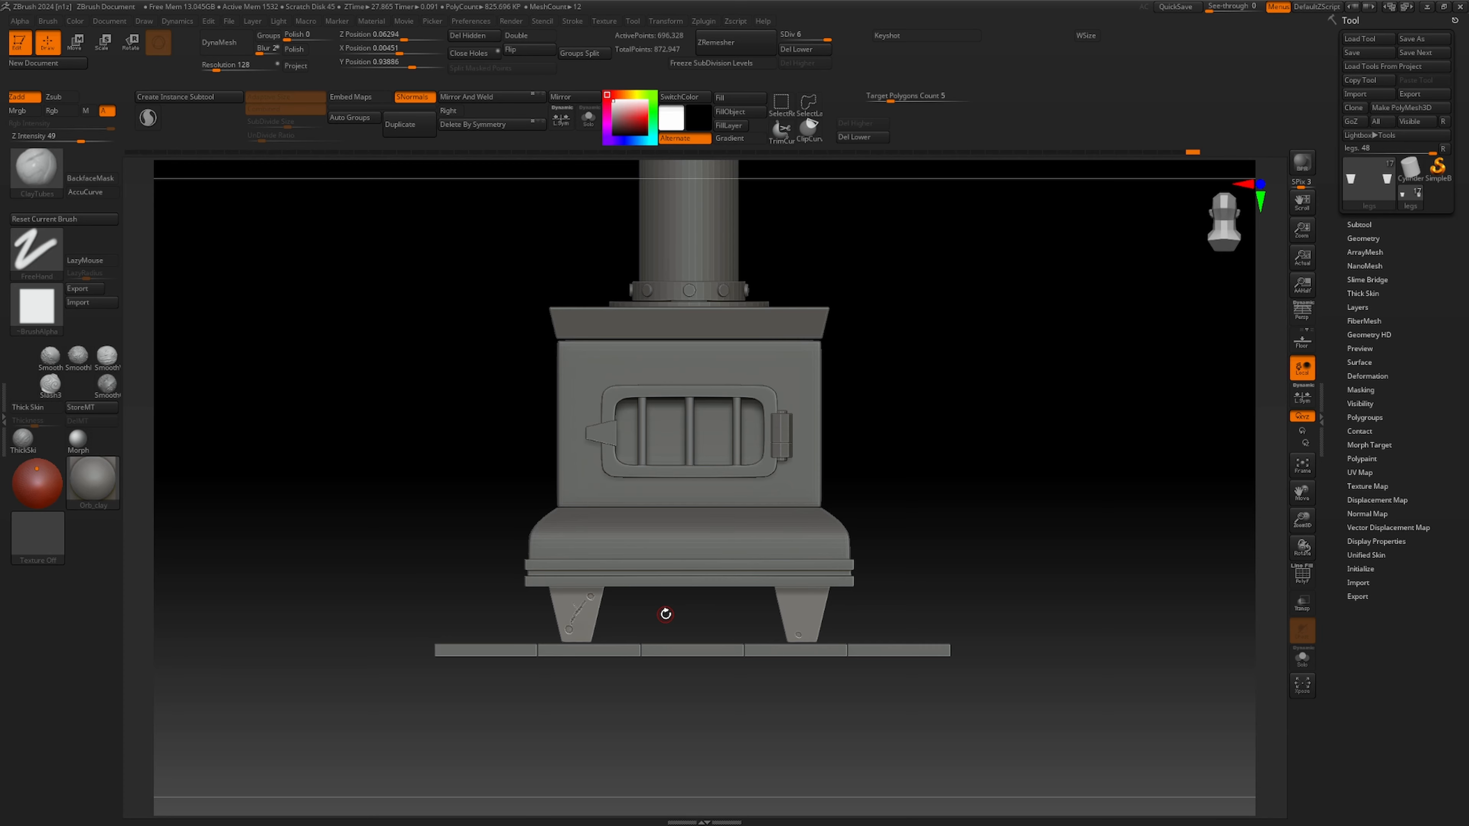
pyautogui.moveTo(659, 696); pyautogui.dragTo(678, 754)
pyautogui.moveTo(756, 714)
pyautogui.mouseDown()
pyautogui.moveTo(995, 395)
pyautogui.moveTo(981, 502)
pyautogui.mouseUp()
# Load the Orb_Slash01 brush from the CGS ORB Brush Pack in Lightbox and turn on BackfaceMask.
pyautogui.click(55, 22)
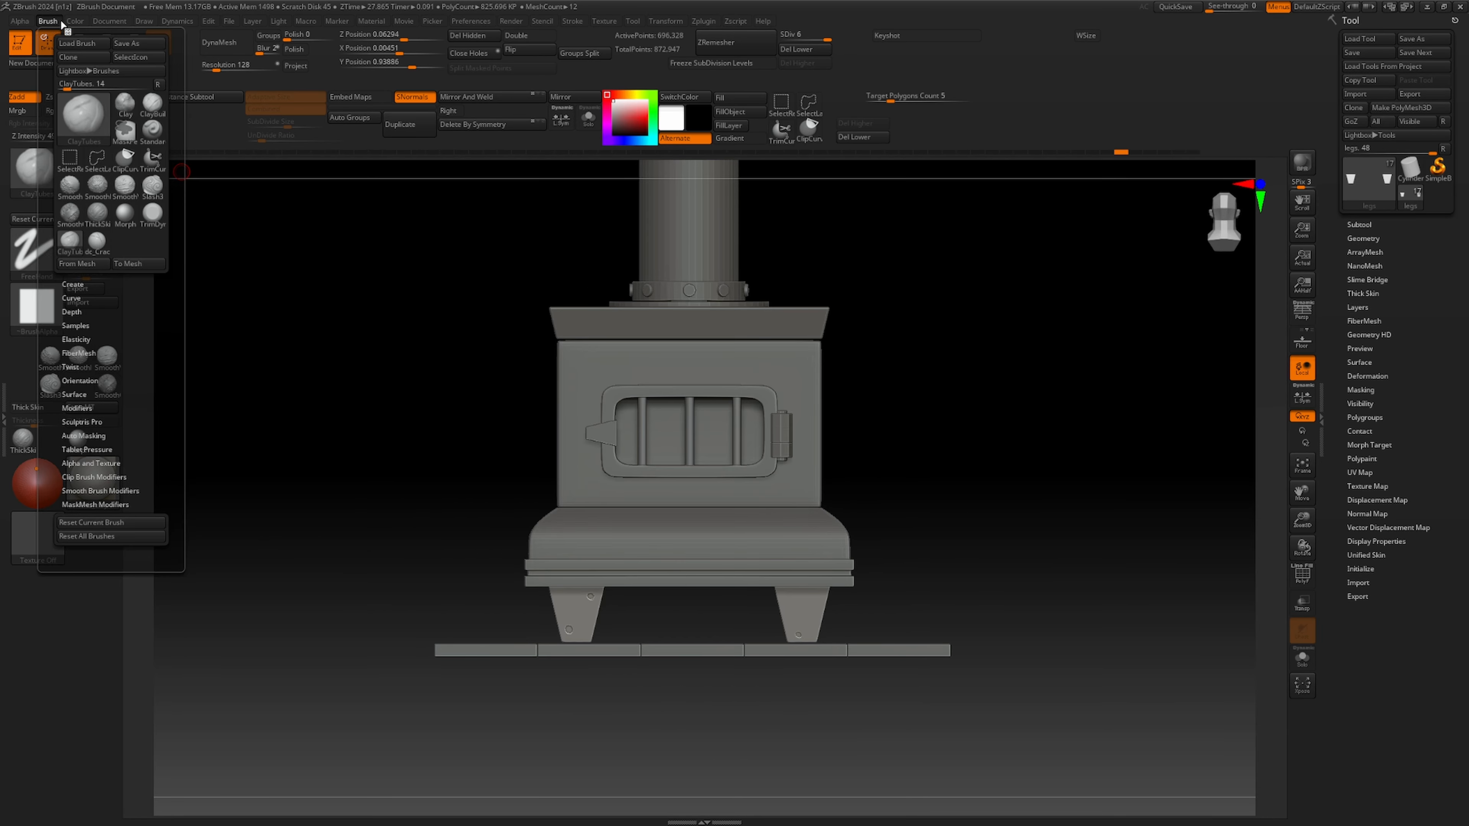
pyautogui.click(109, 21)
pyautogui.click(148, 71)
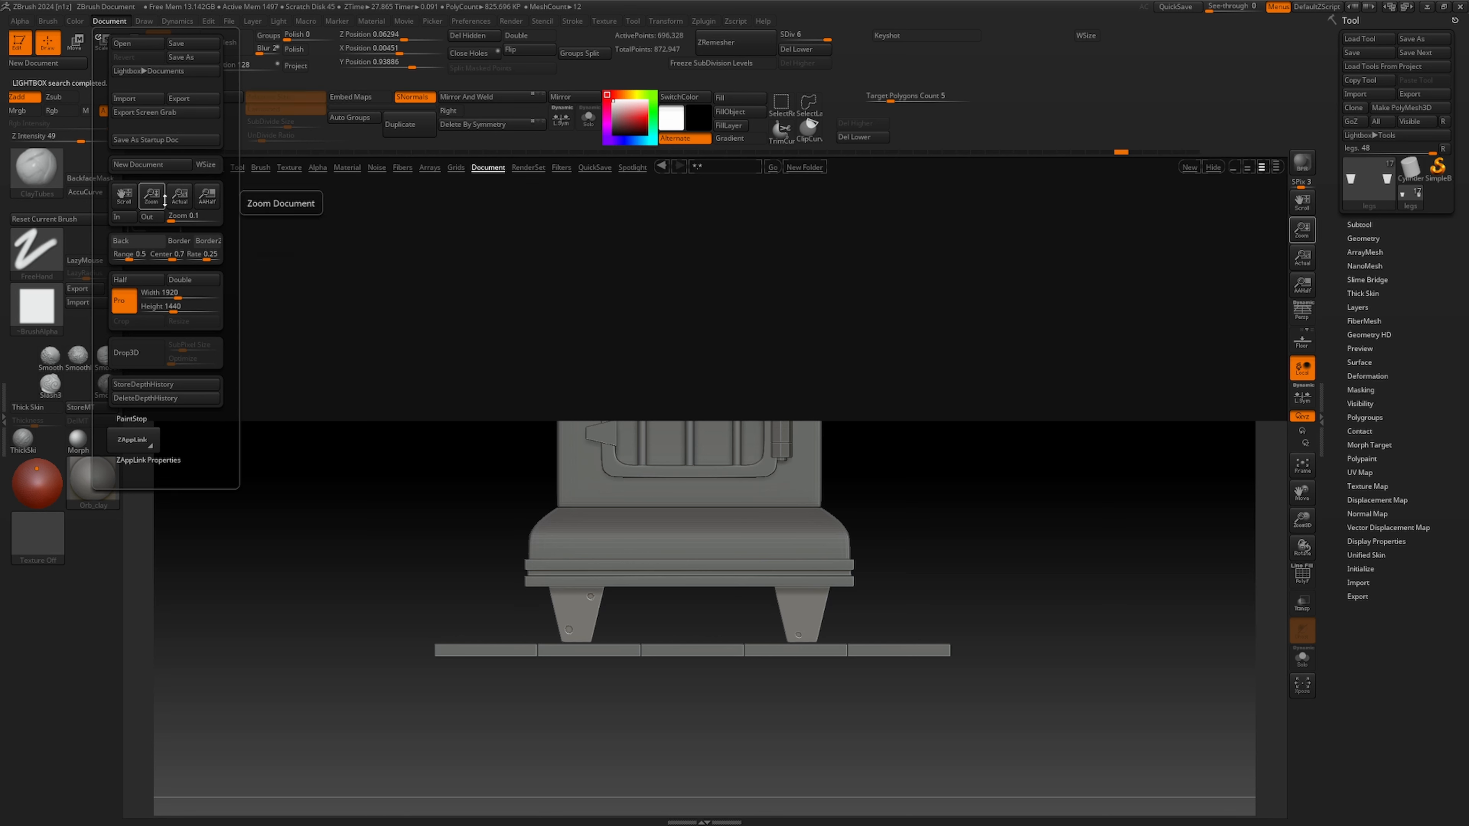
pyautogui.click(260, 167)
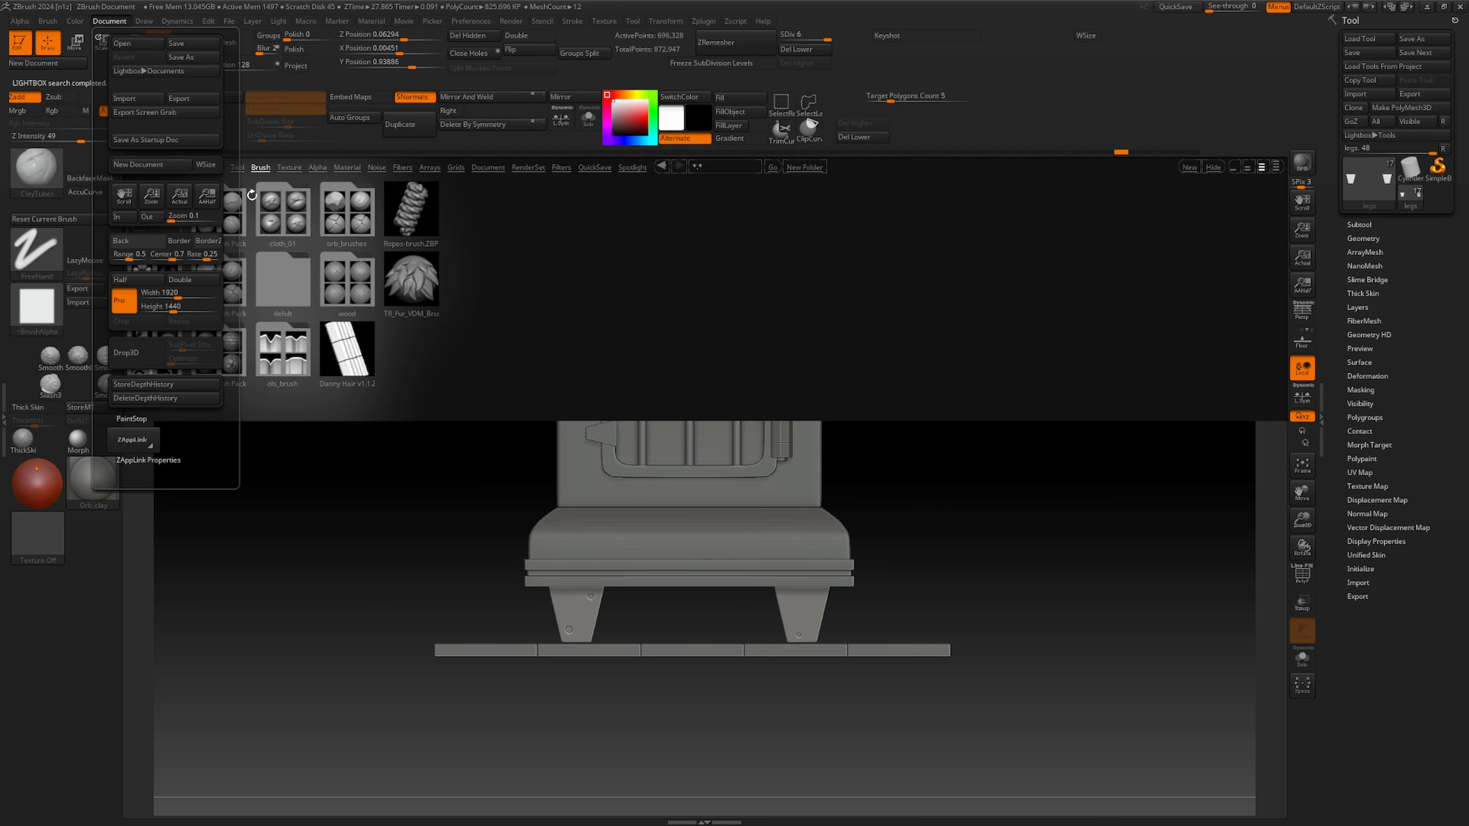
pyautogui.doubleClick(225, 288)
pyautogui.doubleClick(604, 210)
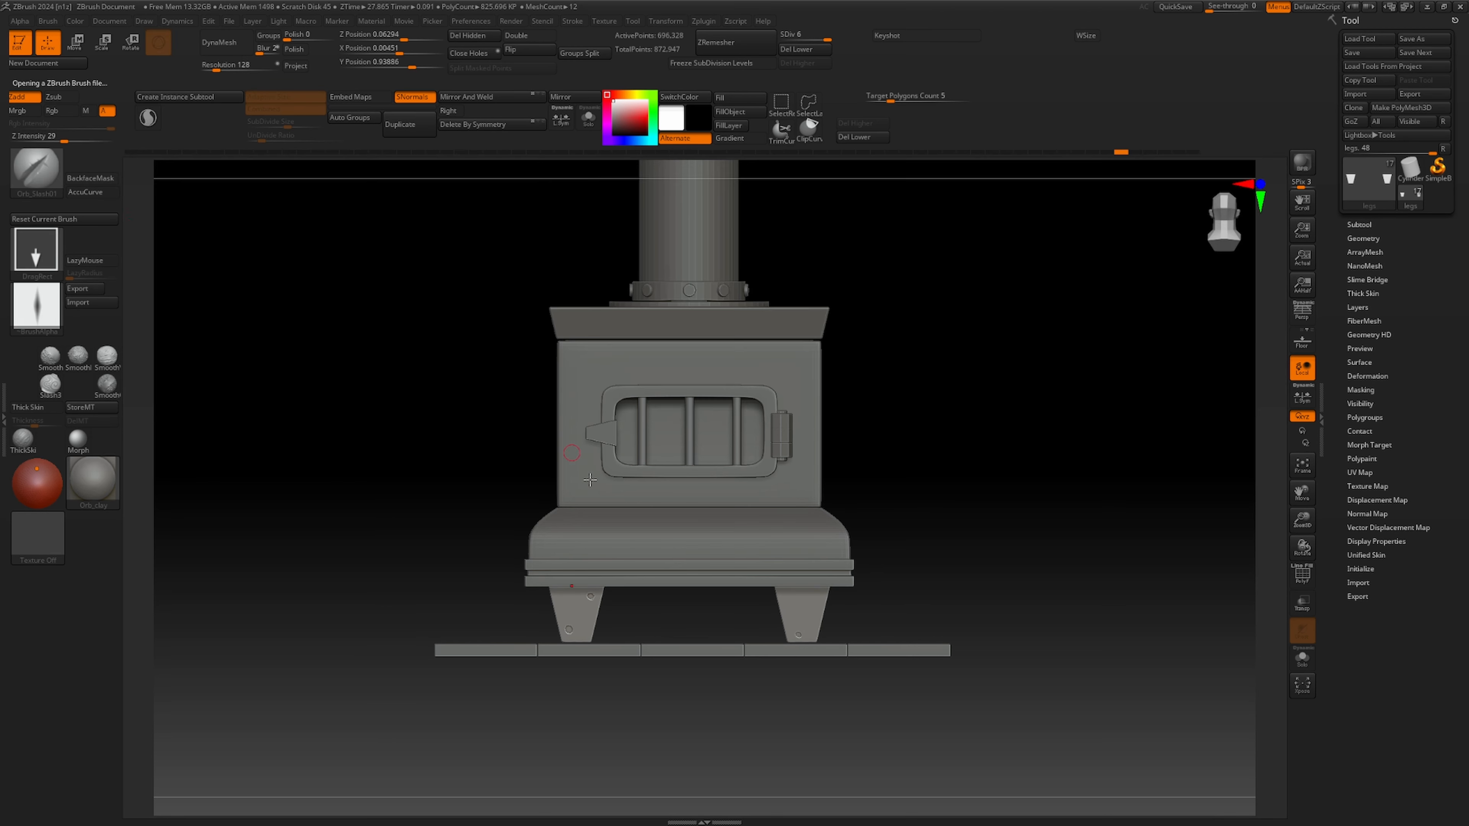
pyautogui.click(91, 177)
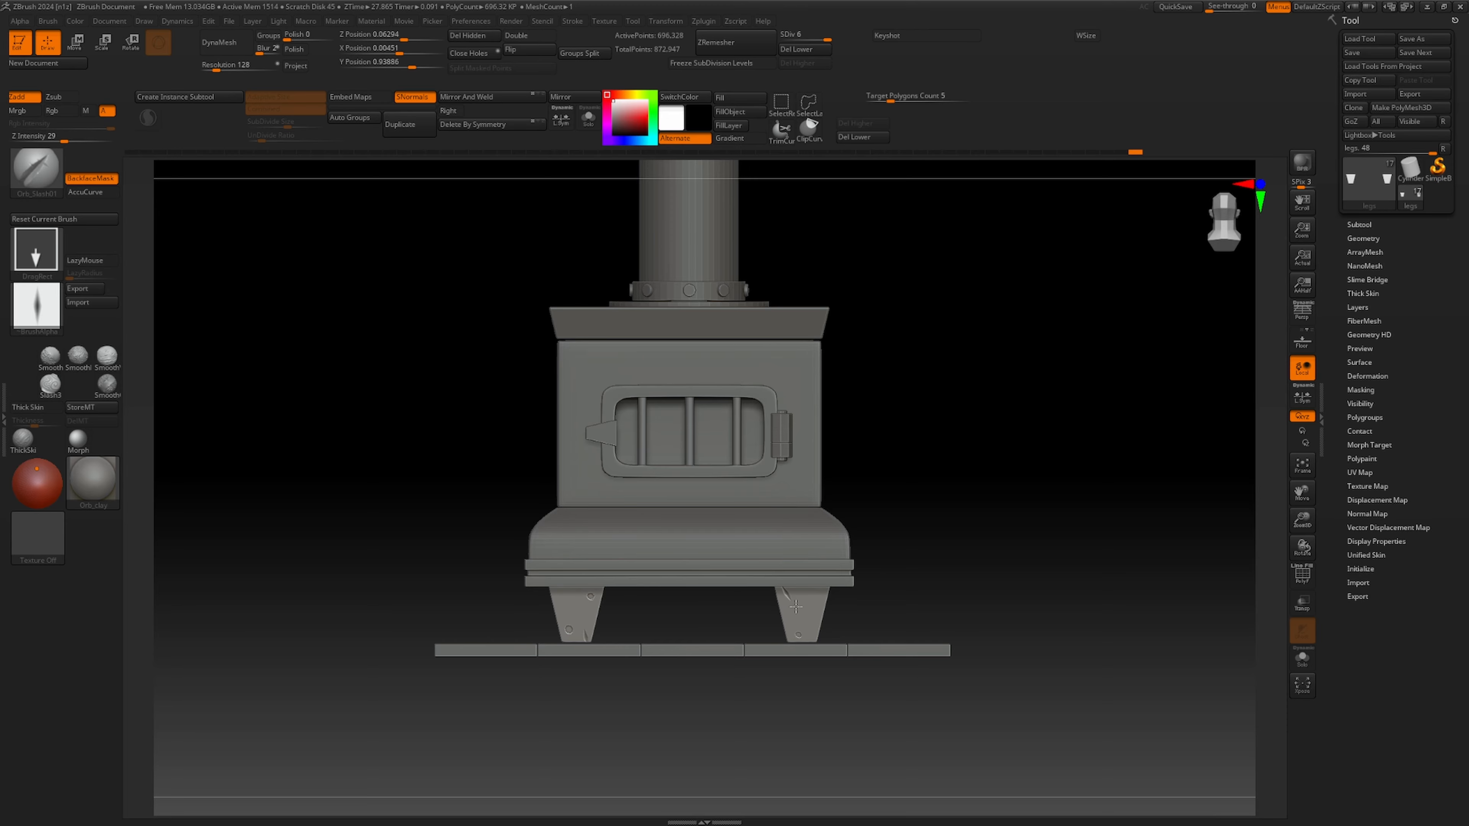
# Add small Orb_Slash01 slashes to the side and back faces of the legs around the stove.
pyautogui.moveTo(893, 582); pyautogui.dragTo(849, 589)
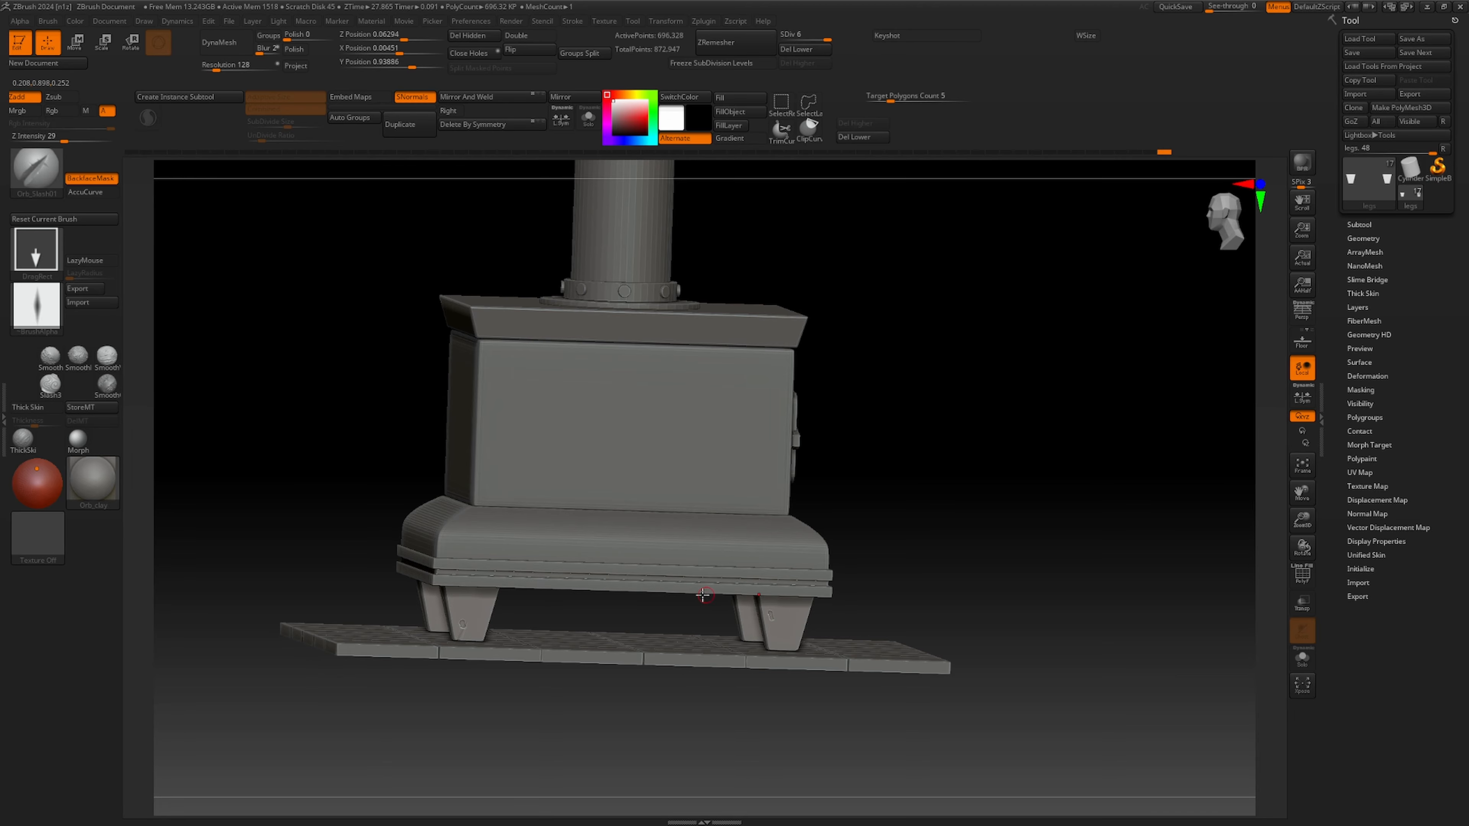
pyautogui.moveTo(349, 490); pyautogui.dragTo(578, 516)
pyautogui.keyDown('alt'); pyautogui.moveTo(578, 517); pyautogui.dragTo(794, 490); pyautogui.keyUp('alt')
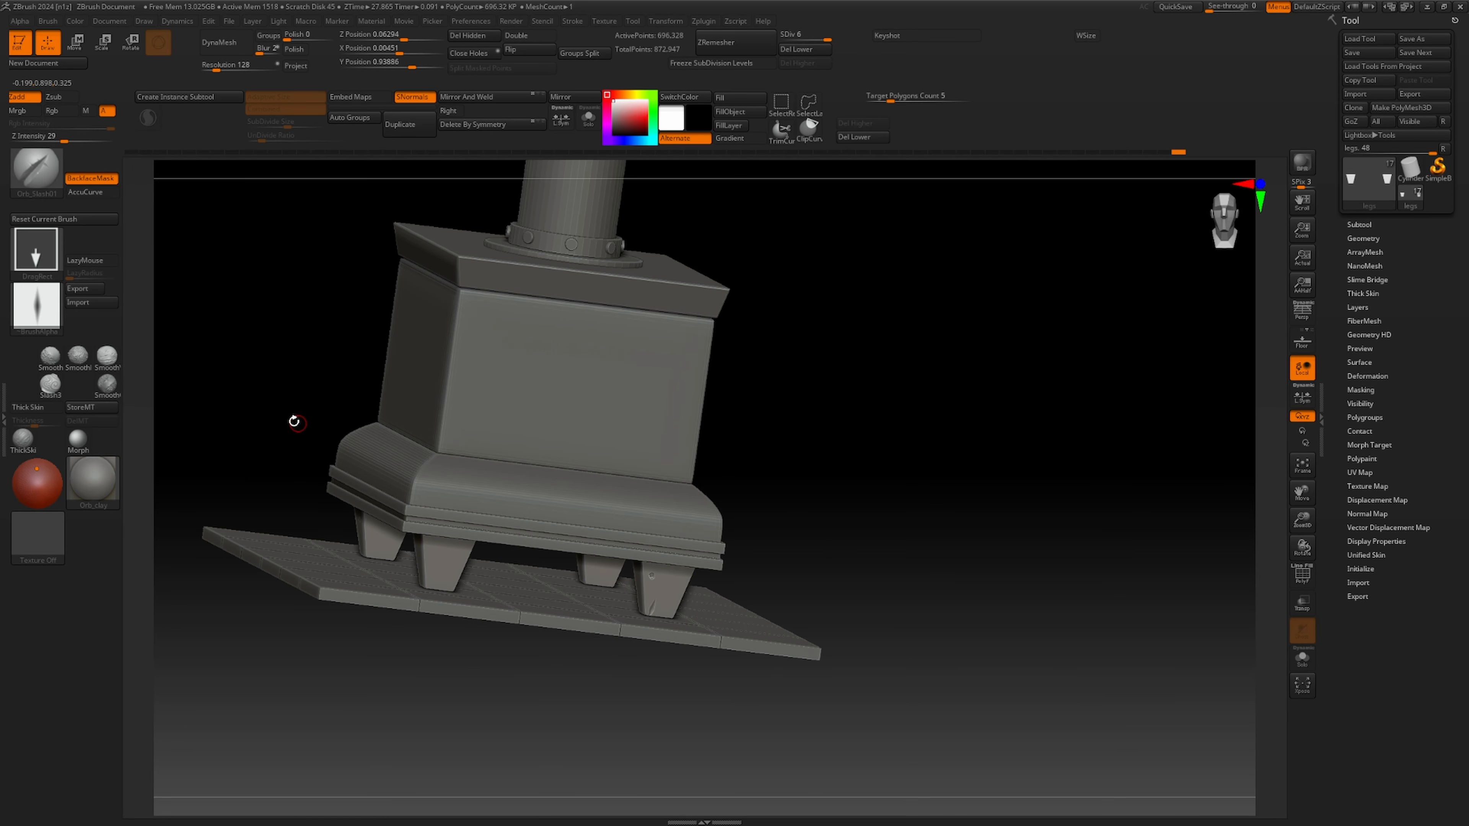
pyautogui.moveTo(292, 420); pyautogui.dragTo(696, 617)
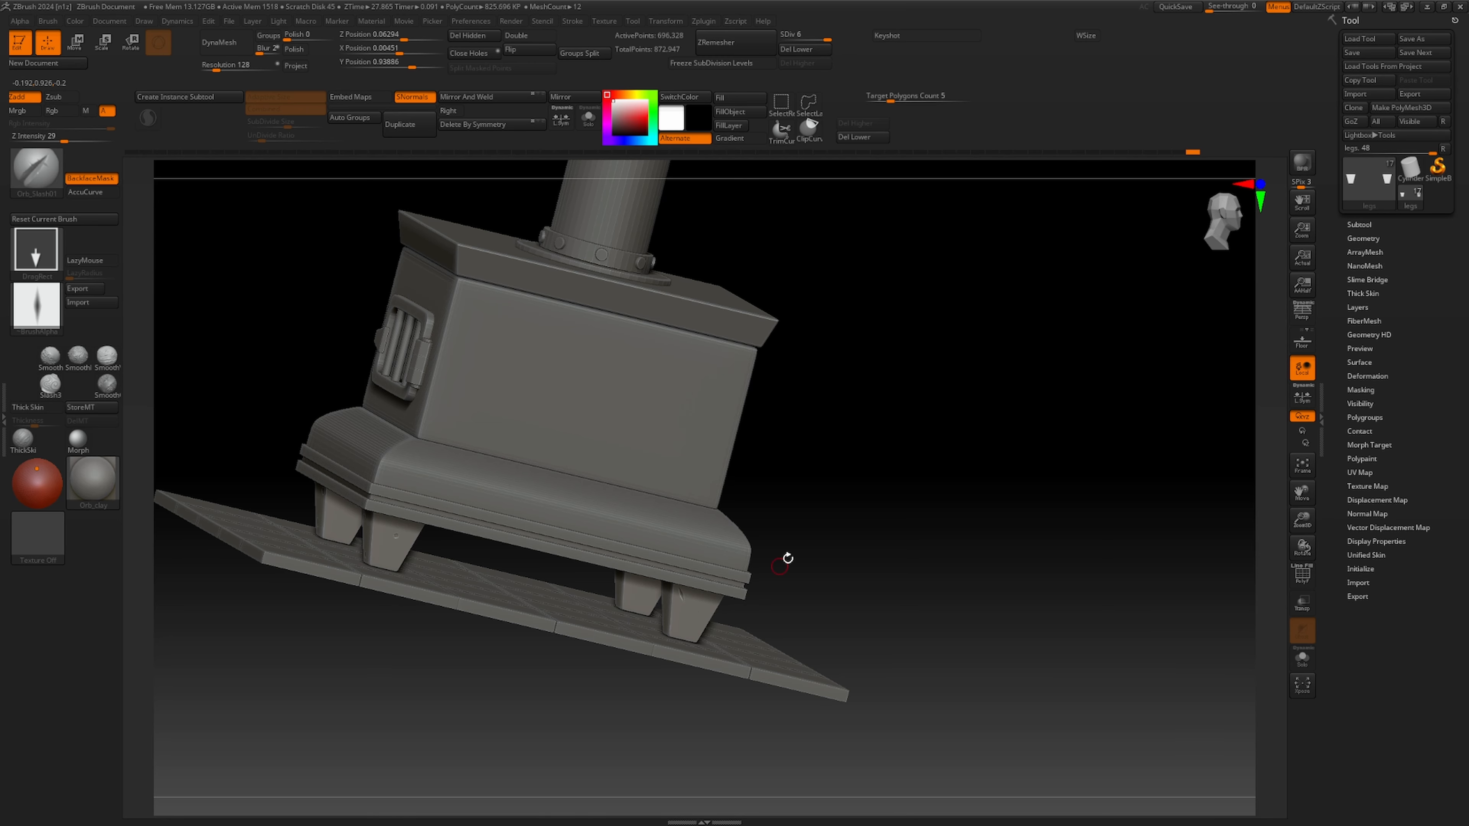
pyautogui.moveTo(787, 558); pyautogui.dragTo(665, 601)
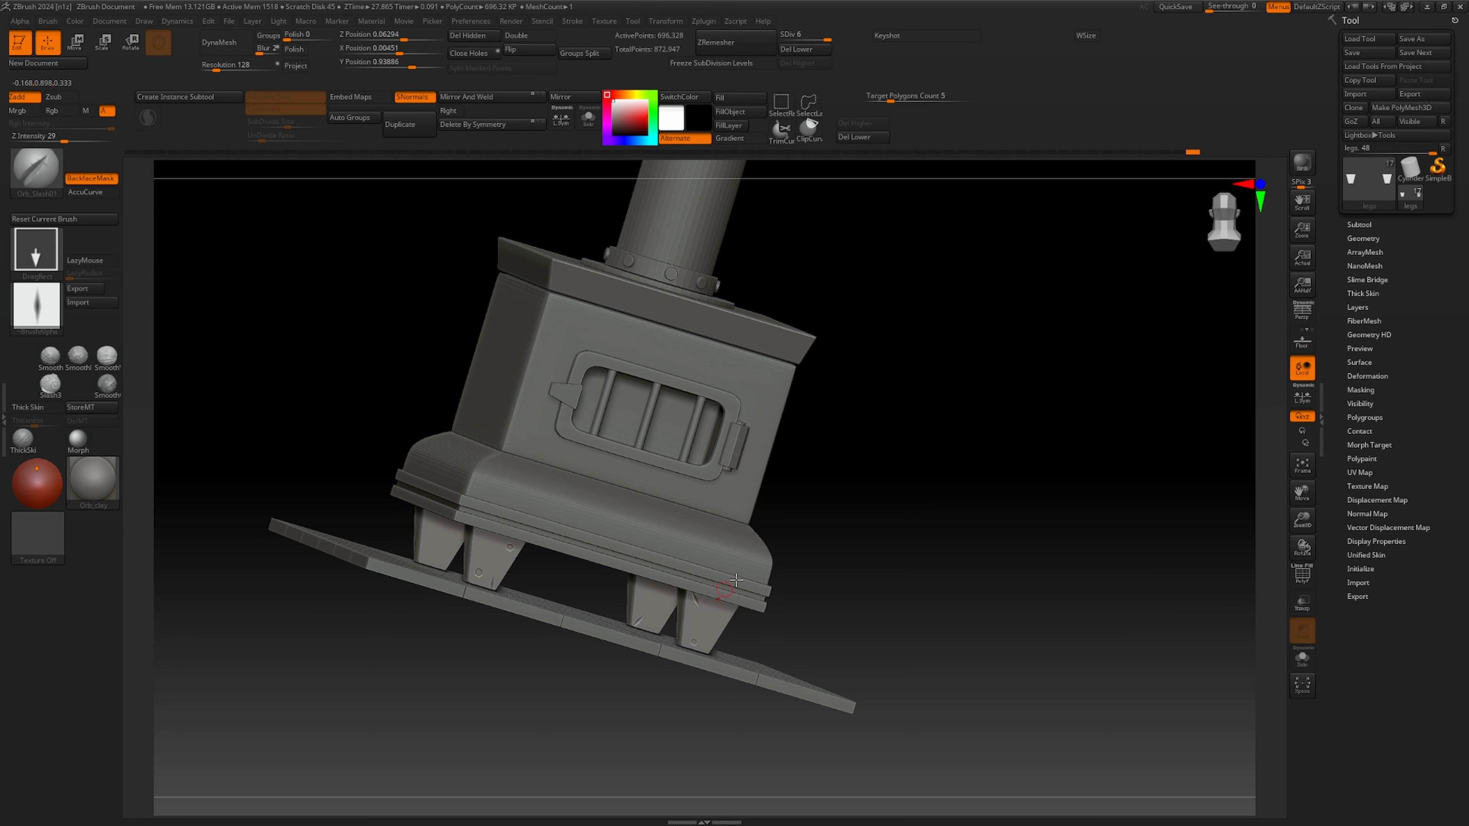
pyautogui.moveTo(859, 526)
pyautogui.mouseDown()
pyautogui.moveTo(876, 521)
pyautogui.moveTo(463, 523)
pyautogui.moveTo(925, 481)
pyautogui.moveTo(884, 537)
pyautogui.mouseUp()
# Subdivide the banded base to level 6 and cut a small slash into its front lower band.
pyautogui.keyDown('alt'); pyautogui.click(425, 514); pyautogui.keyUp('alt')
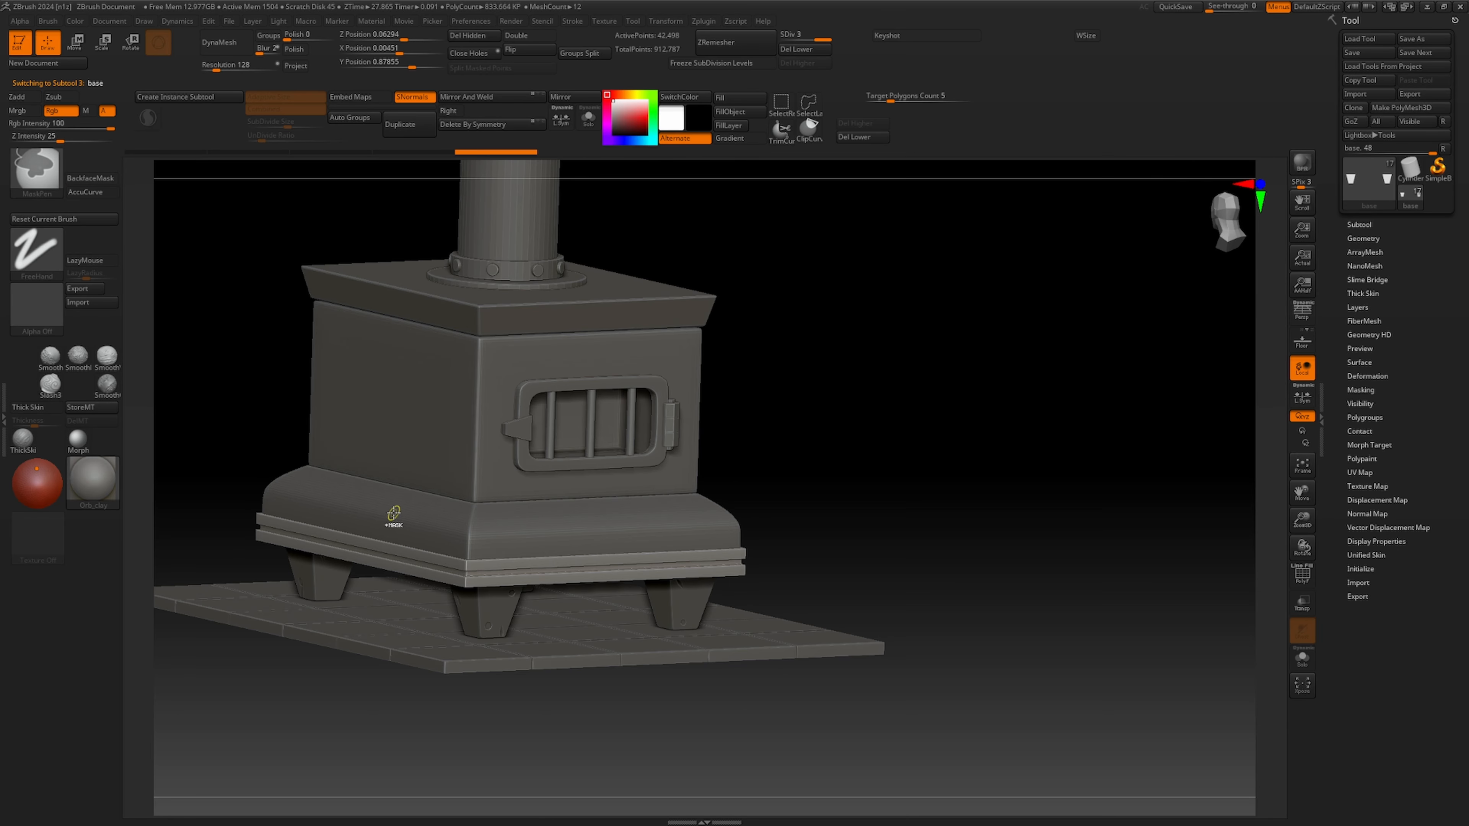
pyautogui.hotkey('ctrl', 'd')
pyautogui.hotkey('ctrl', 'd')
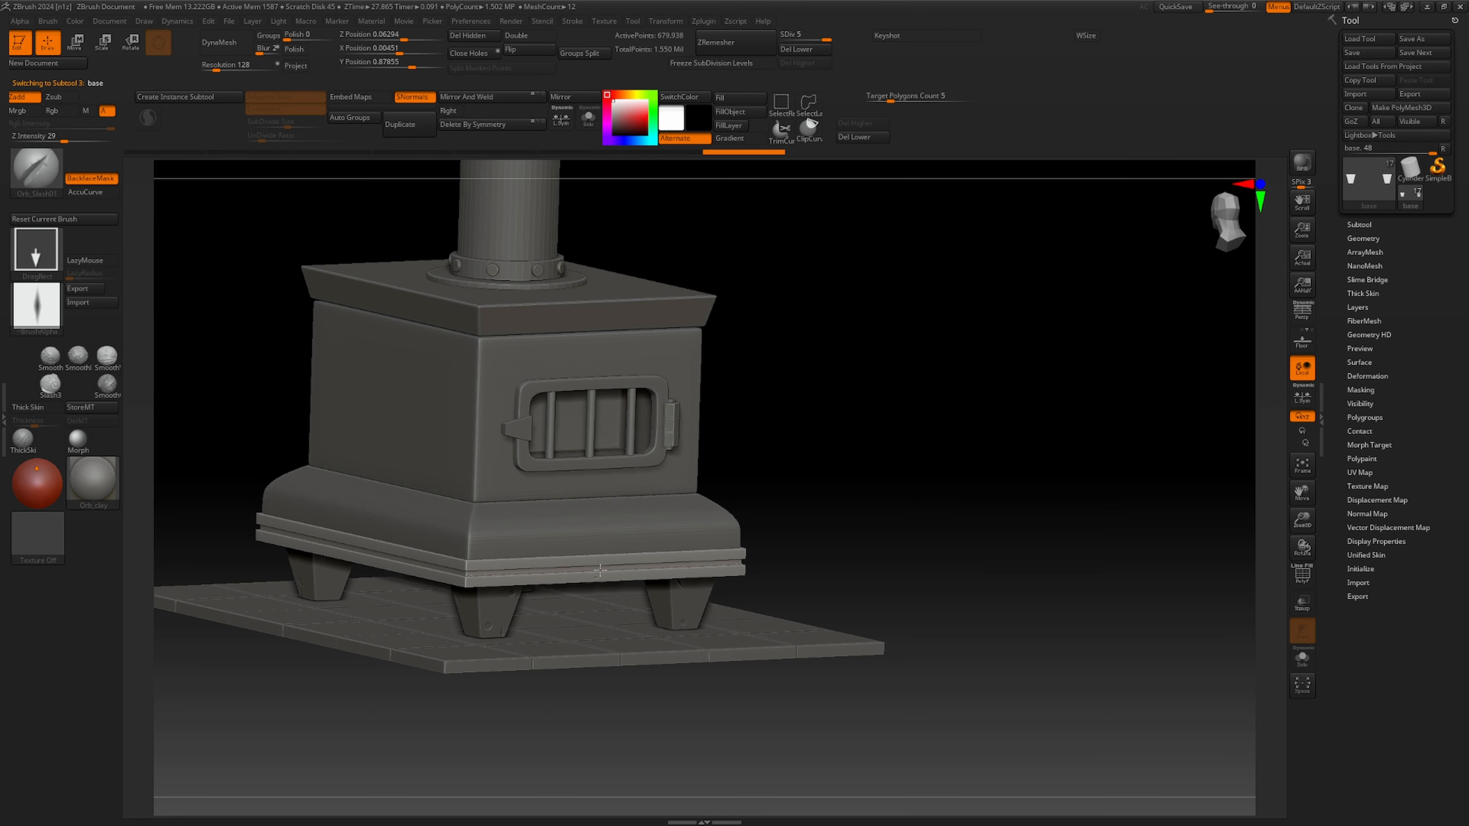
pyautogui.keyDown('ctrl'); pyautogui.moveTo(611, 579); pyautogui.dragTo(746, 671, button='right'); pyautogui.keyUp('ctrl')
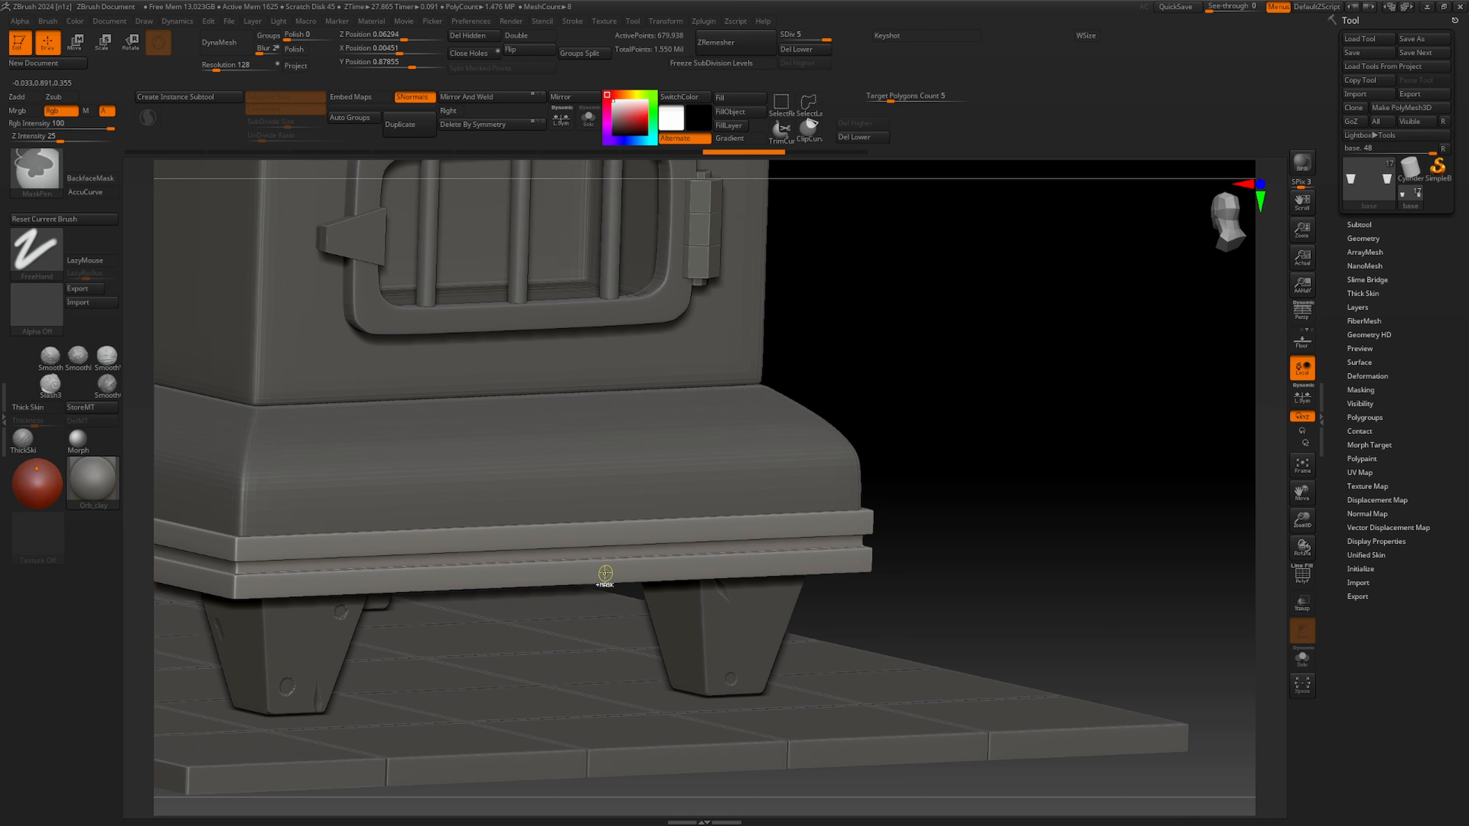
pyautogui.hotkey('ctrl', 'd')
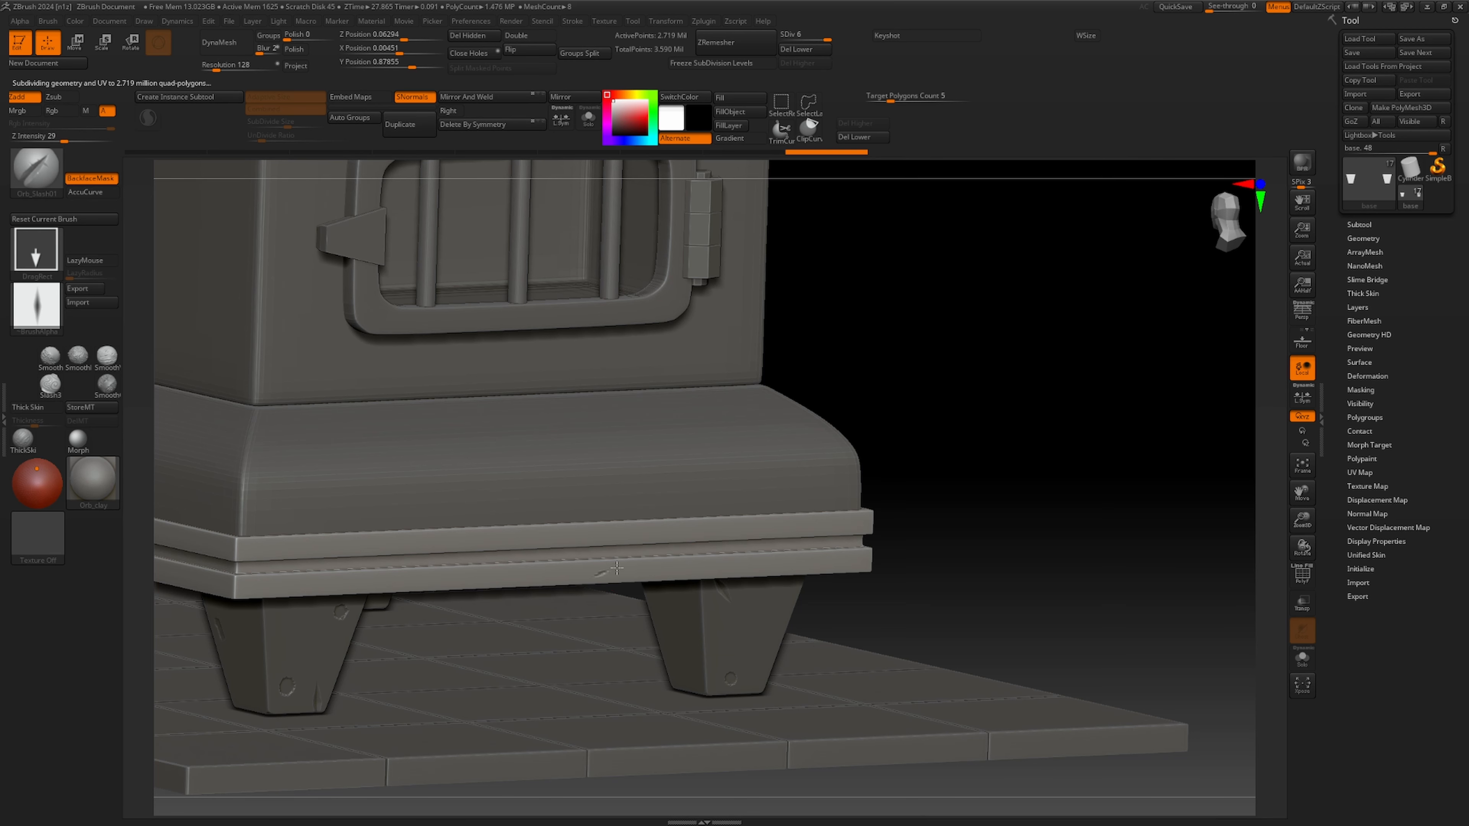
pyautogui.moveTo(1039, 581); pyautogui.dragTo(726, 631, button='right')
pyautogui.moveTo(1053, 536); pyautogui.dragTo(482, 607, button='right')
# Switch to TrimDynamic, adjust the draw size and trim the base bands' front corner edges, undoing the unwanted stroke.
pyautogui.click(36, 170)
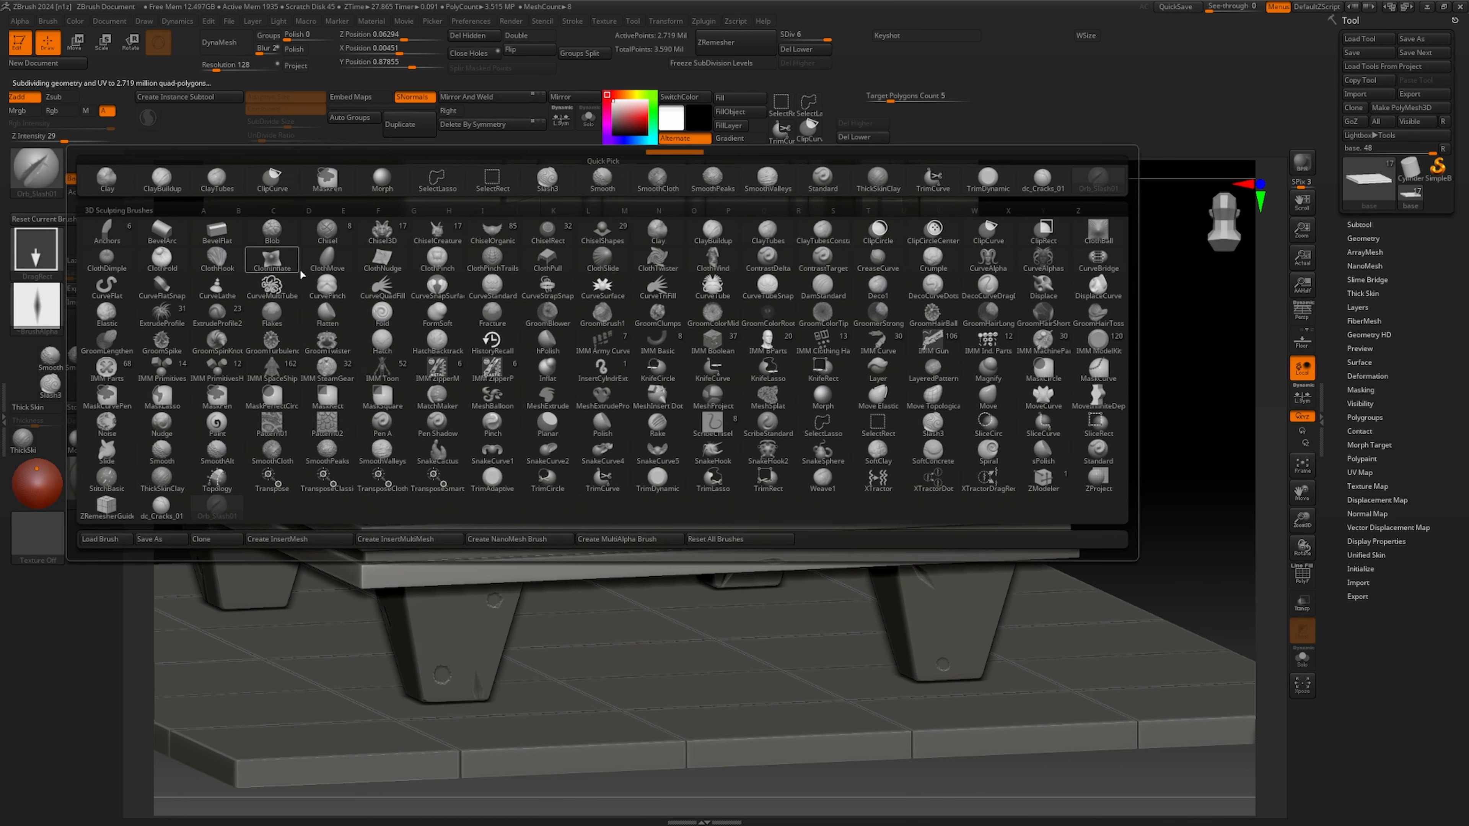
pyautogui.click(987, 179)
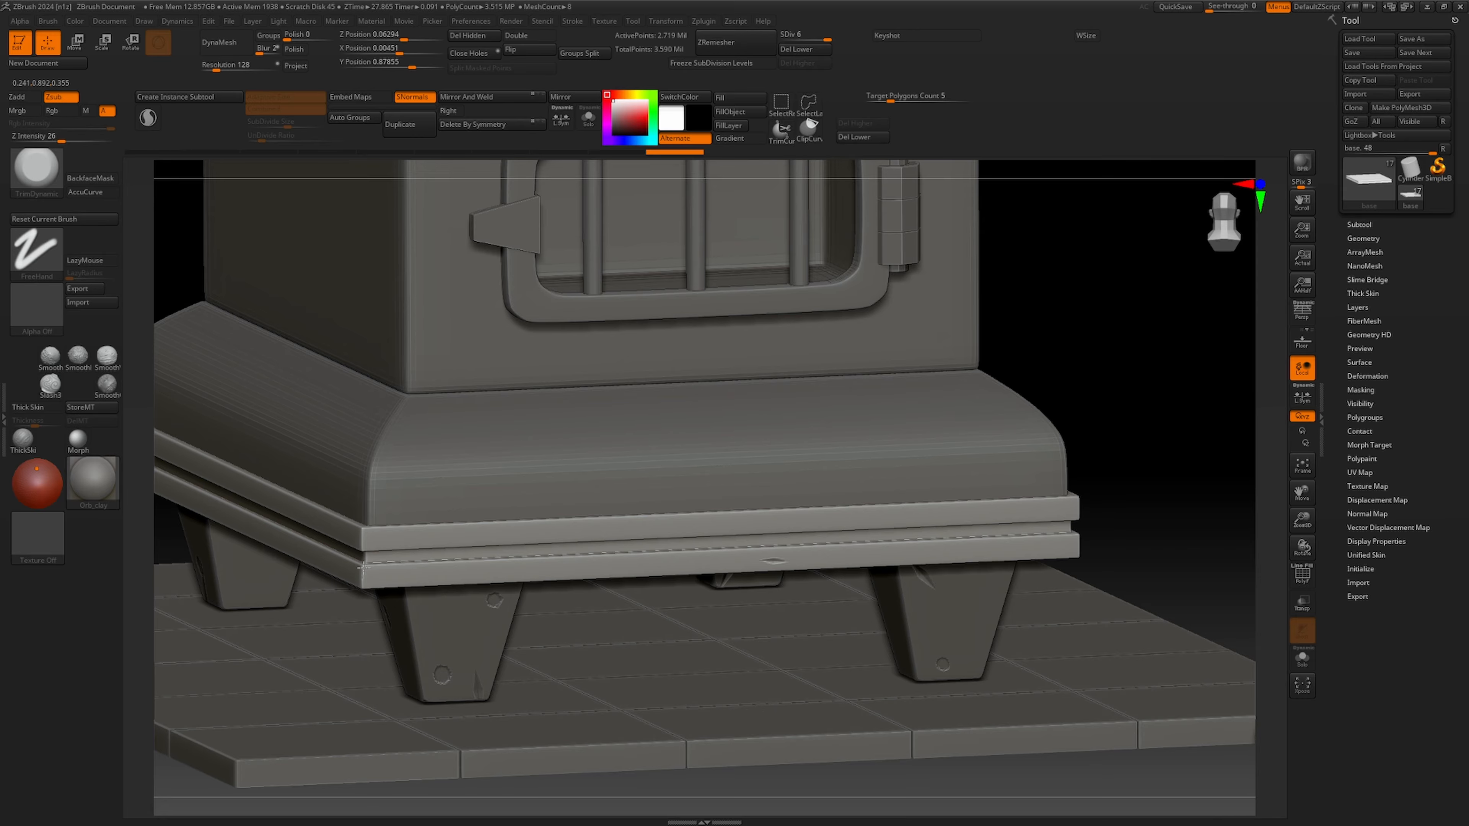
pyautogui.moveTo(364, 567); pyautogui.dragTo(364, 585)
pyautogui.moveTo(476, 581); pyautogui.dragTo(448, 627)
pyautogui.moveTo(1090, 464)
pyautogui.keyDown('ctrl'); pyautogui.mouseDown(button='right')
pyautogui.moveTo(855, 493)
pyautogui.moveTo(821, 537)
pyautogui.moveTo(52, 605)
pyautogui.moveTo(692, 607)
pyautogui.mouseUp(button='right'); pyautogui.keyUp('ctrl')
pyautogui.press('s')
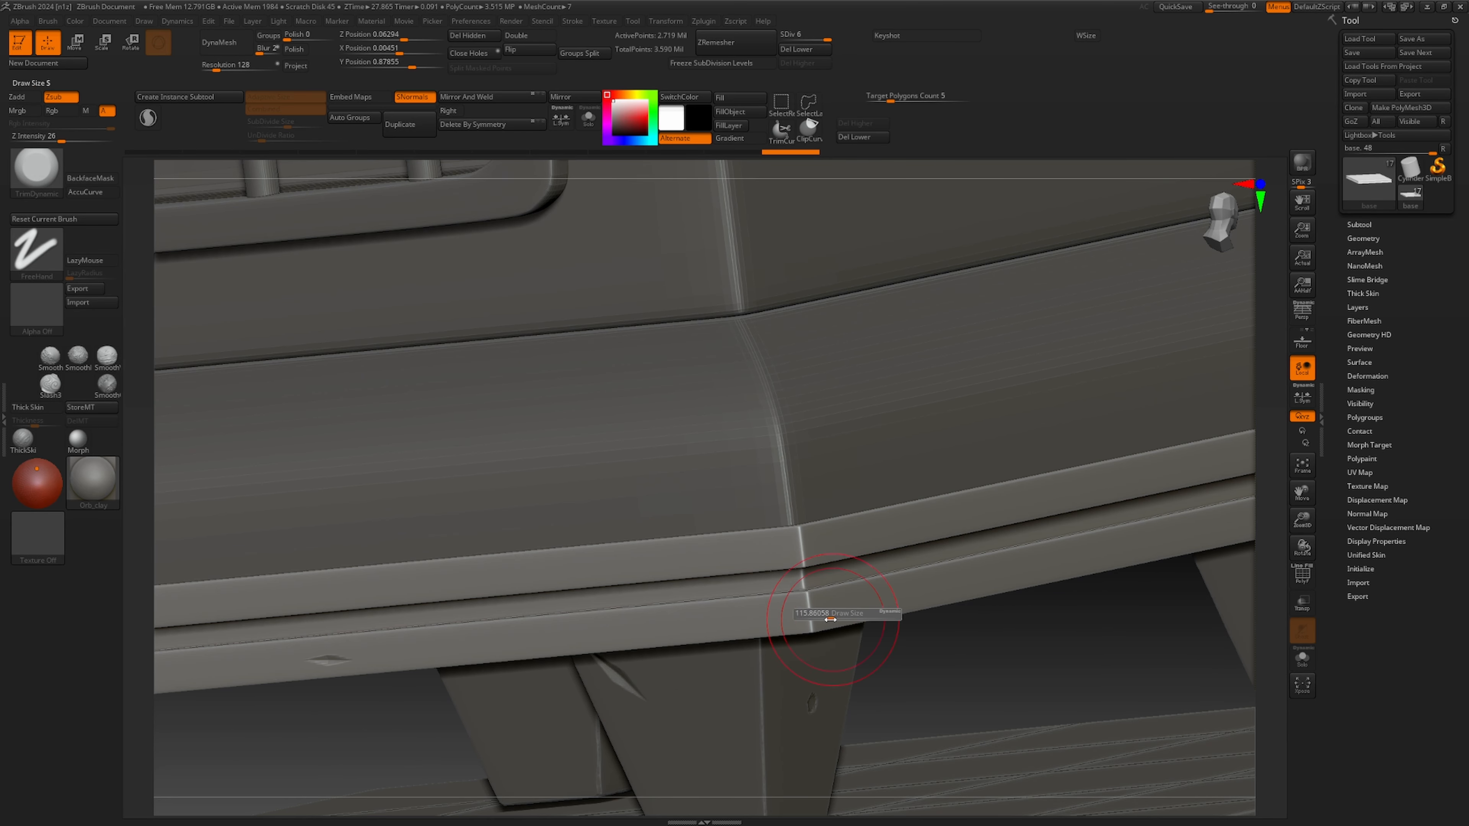
pyautogui.moveTo(831, 619); pyautogui.dragTo(812, 625)
pyautogui.moveTo(841, 653)
pyautogui.mouseDown(button='right')
pyautogui.moveTo(879, 692)
pyautogui.moveTo(902, 764)
pyautogui.mouseUp(button='right')
pyautogui.hotkey('ctrl', 'z')
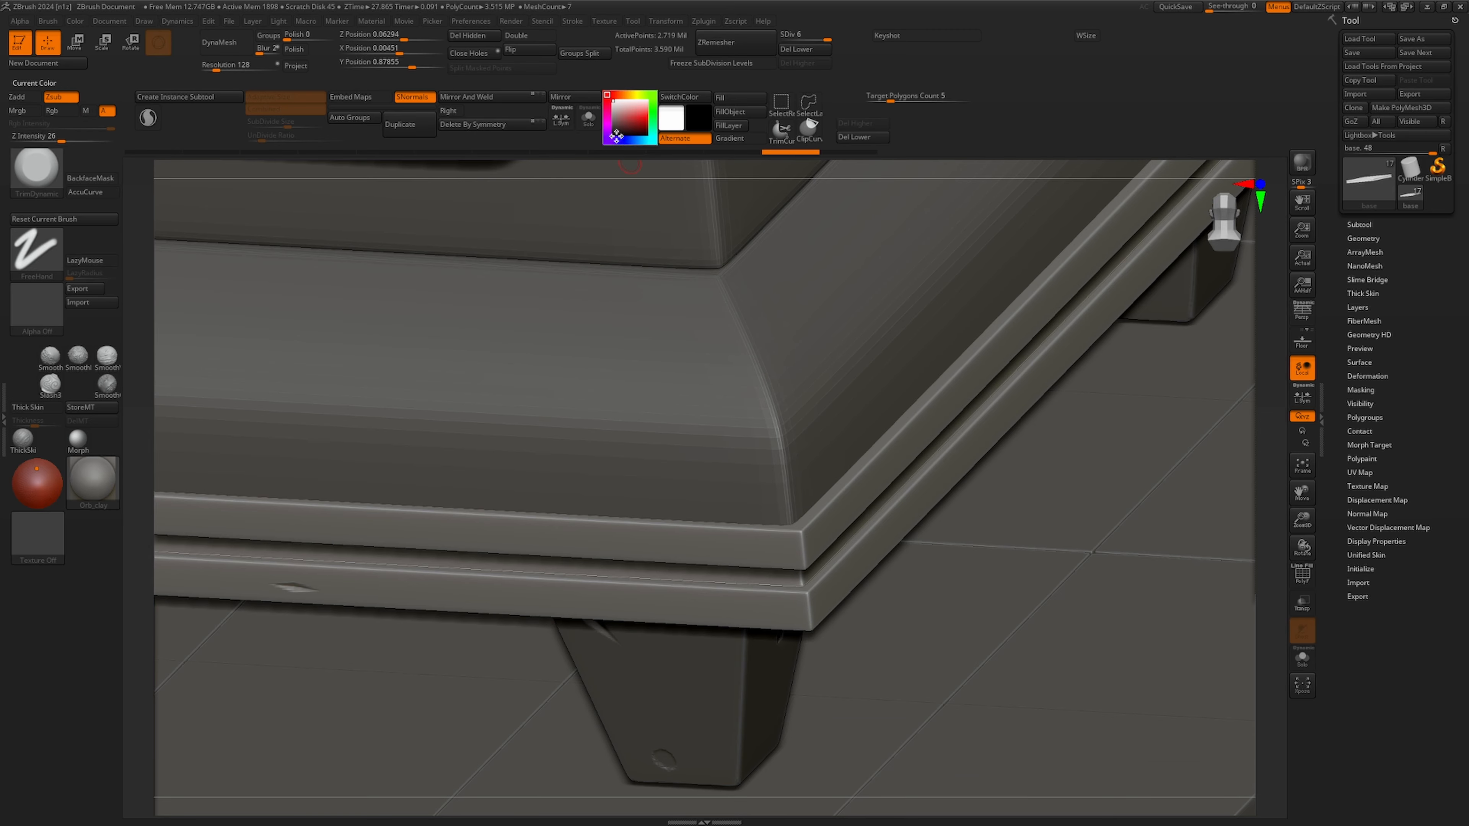
# Isolate the banded base and retry trimming one corner of both bands, undoing unwanted strokes and adjusting the draw size.
pyautogui.click(588, 119)
pyautogui.moveTo(801, 542); pyautogui.dragTo(806, 565)
pyautogui.hotkey('ctrl', 'z')
pyautogui.moveTo(800, 535); pyautogui.dragTo(811, 621)
pyautogui.moveTo(807, 595); pyautogui.dragTo(813, 631)
pyautogui.hotkey('ctrl', 'z')
pyautogui.press('s')
# Trim the corners of the upper and lower bands around the isolated base and show the whole stove again.
pyautogui.moveTo(840, 680)
pyautogui.keyDown('ctrl'); pyautogui.mouseDown(button='right')
pyautogui.moveTo(363, 584)
pyautogui.moveTo(503, 588)
pyautogui.mouseUp(button='right'); pyautogui.keyUp('ctrl')
pyautogui.moveTo(503, 587)
pyautogui.keyDown('ctrl'); pyautogui.mouseDown(button='right')
pyautogui.moveTo(528, 634)
pyautogui.moveTo(802, 587)
pyautogui.mouseUp(button='right'); pyautogui.keyUp('ctrl')
pyautogui.keyDown('ctrl'); pyautogui.moveTo(802, 587); pyautogui.dragTo(741, 694, button='right'); pyautogui.keyUp('ctrl')
pyautogui.keyDown('alt'); pyautogui.moveTo(741, 694); pyautogui.dragTo(1037, 739, button='right'); pyautogui.keyUp('alt')
pyautogui.keyDown('ctrl'); pyautogui.moveTo(740, 642); pyautogui.dragTo(667, 547, button='right'); pyautogui.keyUp('ctrl')
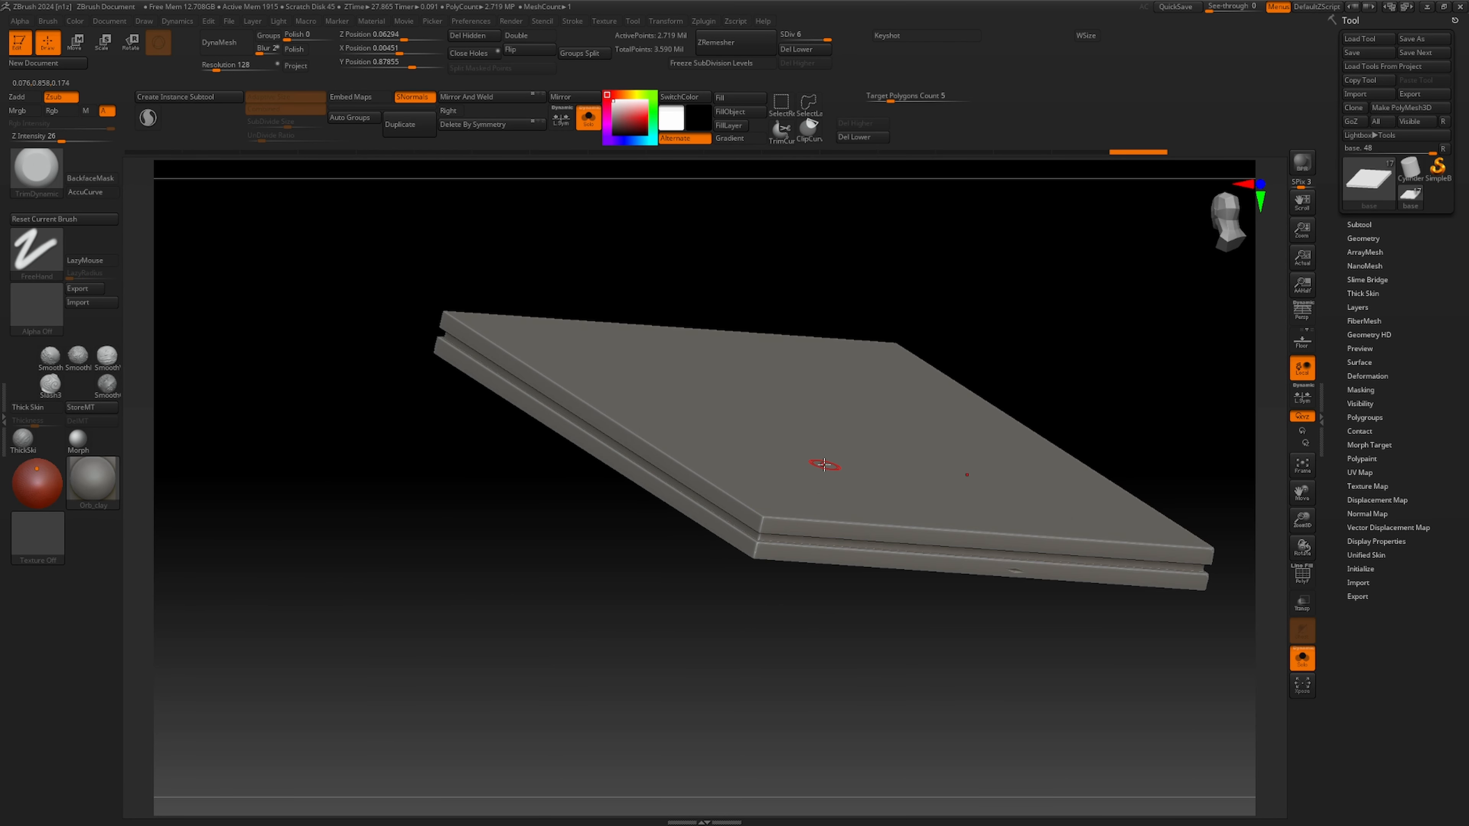
pyautogui.keyDown('ctrl'); pyautogui.moveTo(725, 636); pyautogui.dragTo(761, 715, button='right'); pyautogui.keyUp('ctrl')
pyautogui.moveTo(761, 714); pyautogui.dragTo(891, 738, button='right')
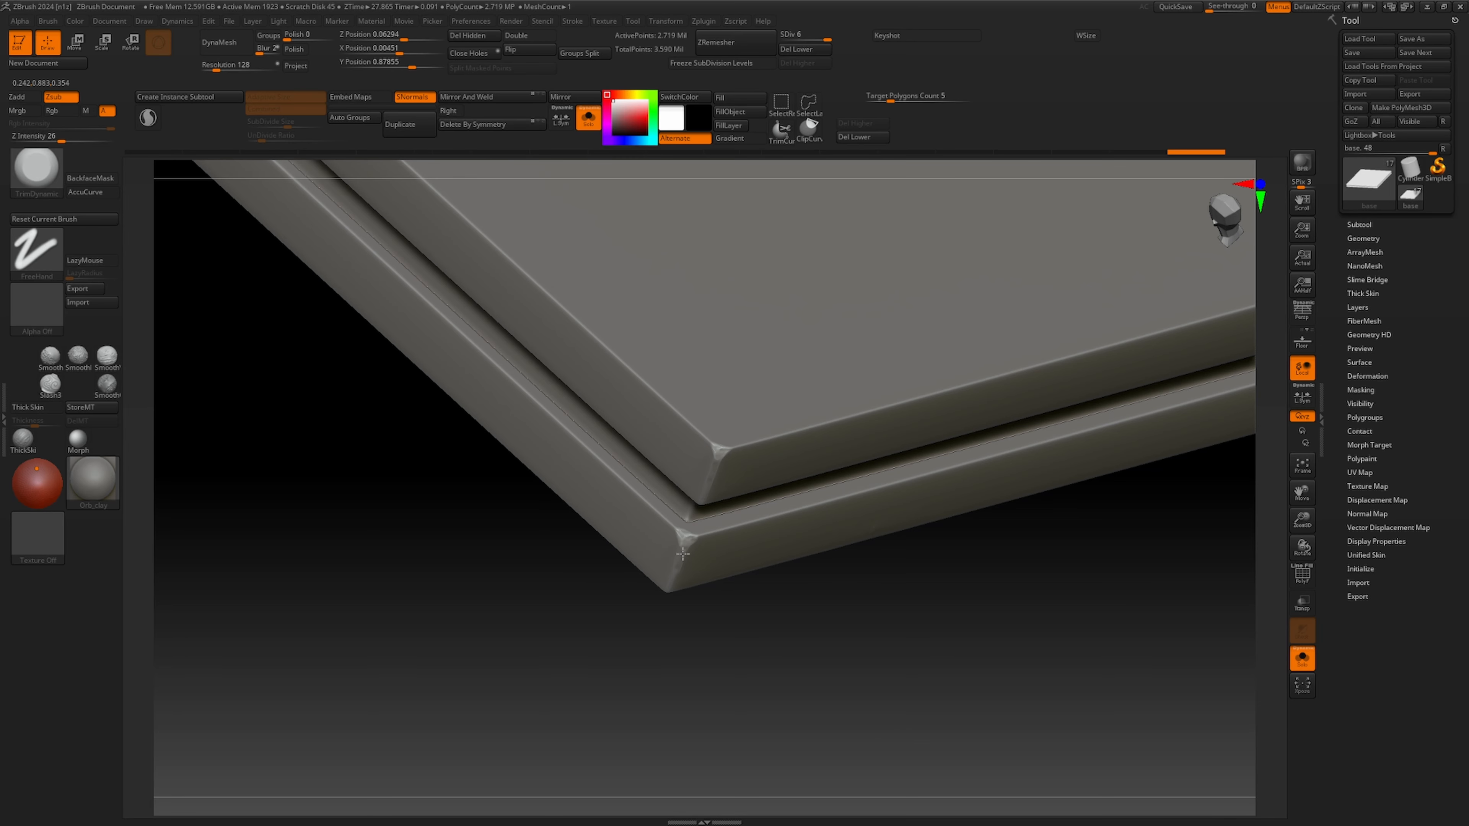
pyautogui.moveTo(687, 538); pyautogui.dragTo(677, 577)
pyautogui.keyDown('ctrl'); pyautogui.moveTo(775, 668); pyautogui.dragTo(400, 653, button='right'); pyautogui.keyUp('ctrl')
pyautogui.moveTo(554, 680); pyautogui.dragTo(573, 214, button='right')
pyautogui.click(588, 118)
# Switch to Orb_Slash01 and add a diagonal slash near one end of the base's front upper band.
pyautogui.moveTo(535, 773)
pyautogui.mouseDown(button='right')
pyautogui.moveTo(511, 718)
pyautogui.moveTo(348, 574)
pyautogui.moveTo(304, 663)
pyautogui.mouseUp(button='right')
pyautogui.click(38, 172)
pyautogui.click(1097, 178)
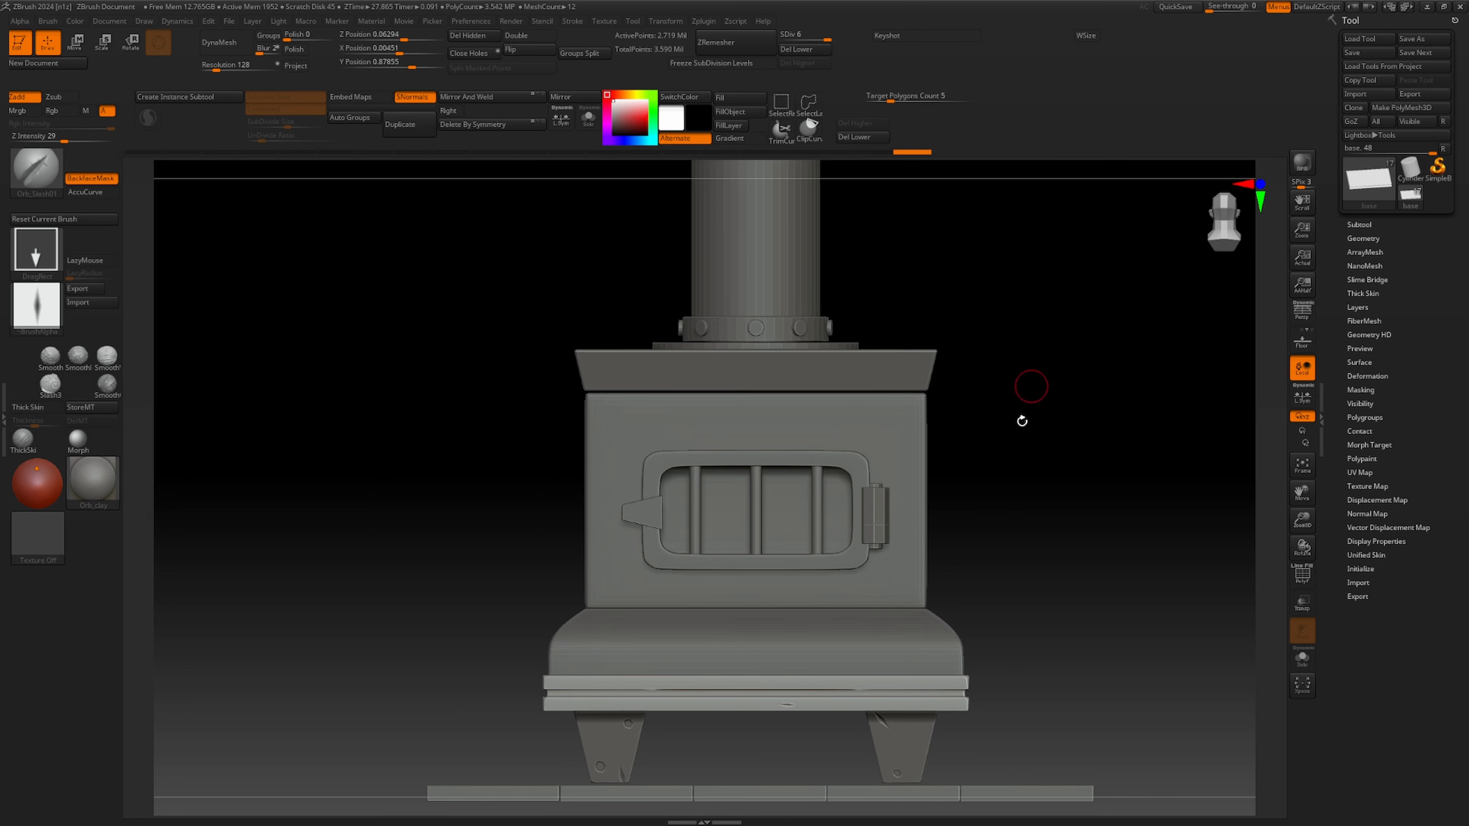
# Select the flared part above the banded base and subdivide it to level 5.
pyautogui.keyDown('alt'); pyautogui.click(807, 652); pyautogui.keyUp('alt')
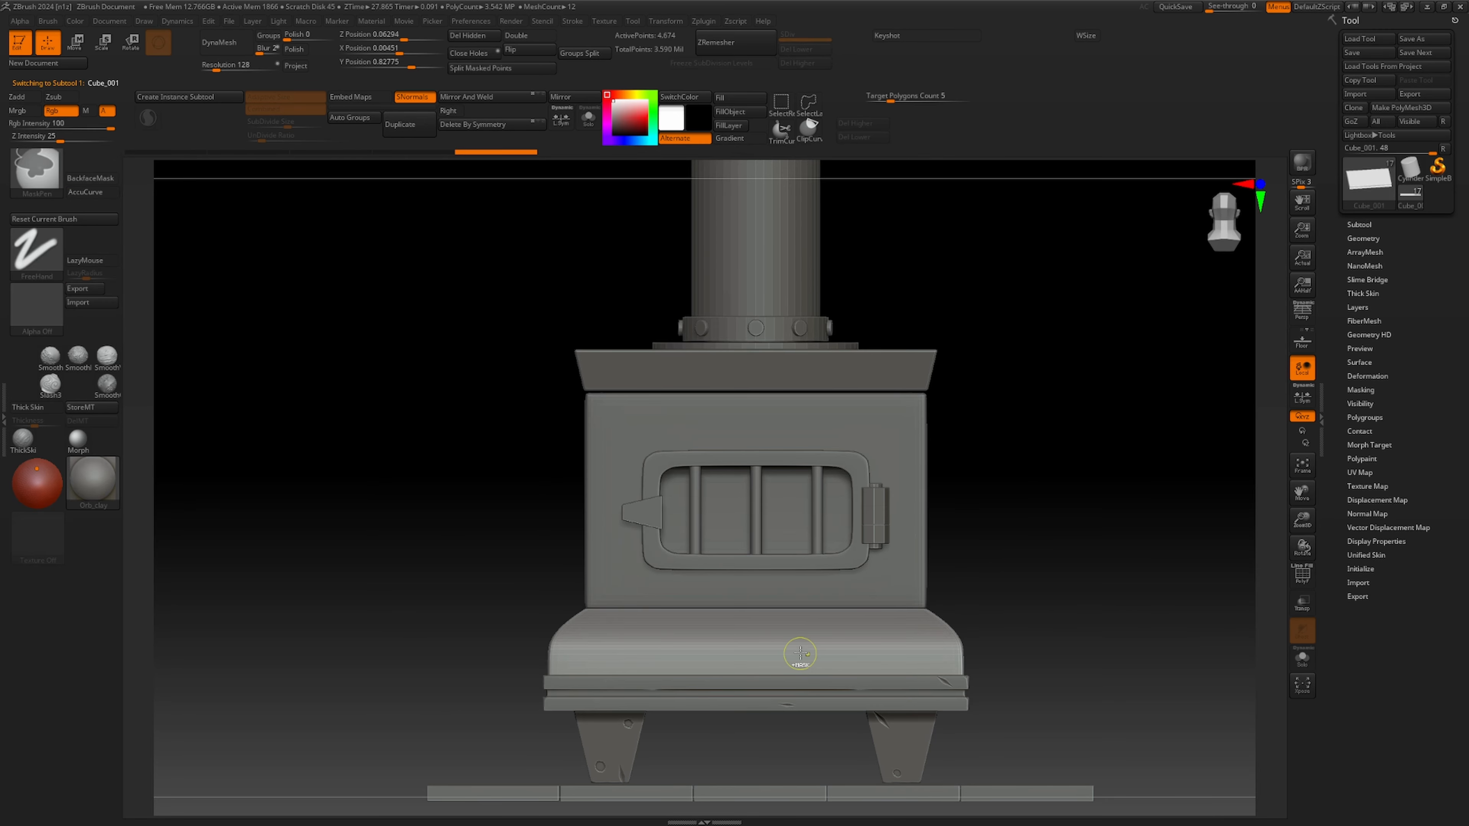
pyautogui.hotkey('ctrl', 'd')
pyautogui.moveTo(498, 531); pyautogui.dragTo(482, 531)
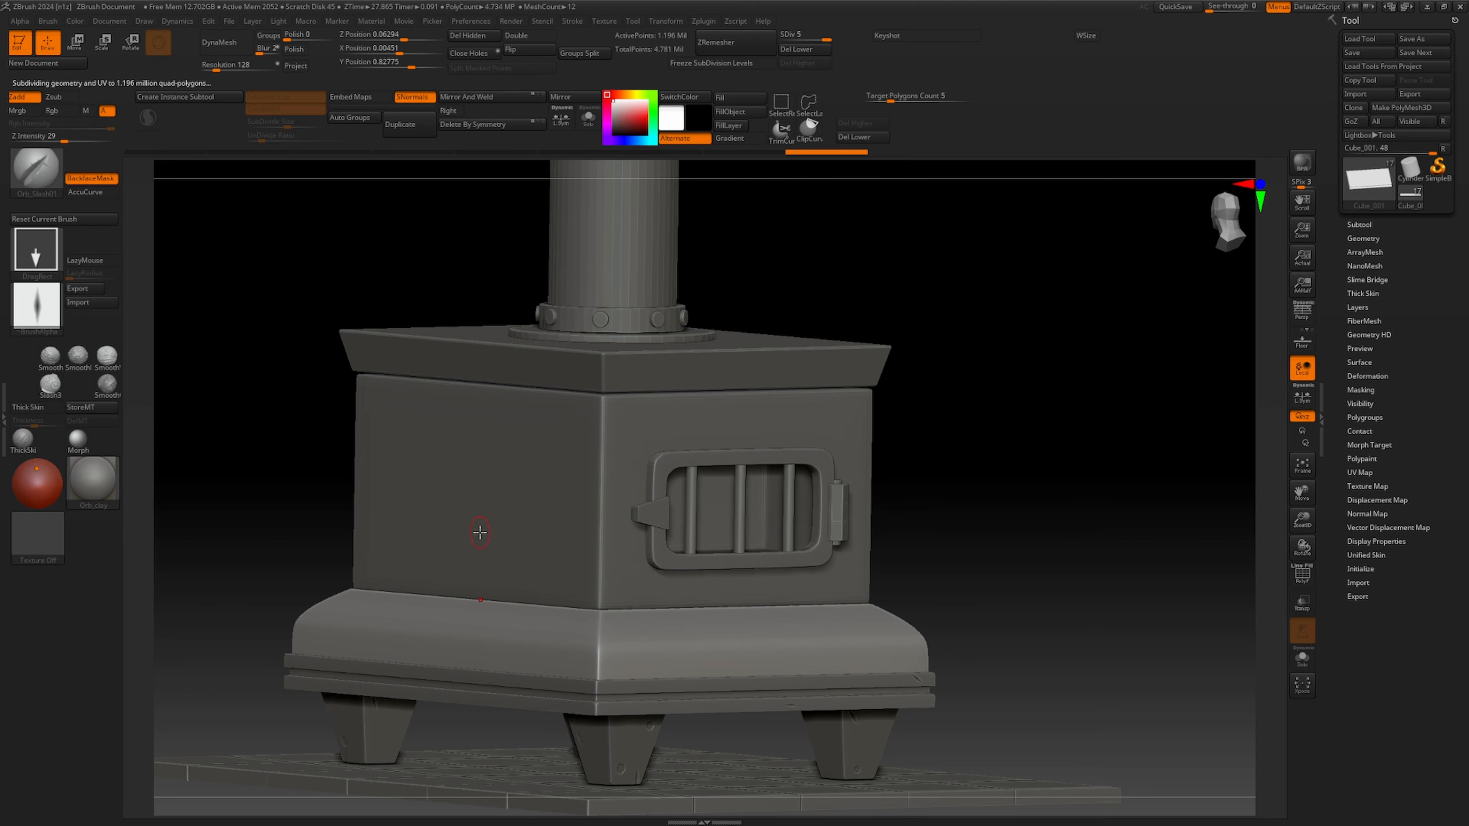
# Switch to TrimDynamic, undo a test stroke on the flared part's front corner and set Z Intensity to 18.
pyautogui.press('b')
pyautogui.click(988, 180)
pyautogui.moveTo(1000, 492)
pyautogui.mouseDown()
pyautogui.moveTo(980, 482)
pyautogui.moveTo(968, 514)
pyautogui.mouseUp()
pyautogui.moveTo(969, 514)
pyautogui.keyDown('ctrl'); pyautogui.mouseDown(button='right')
pyautogui.moveTo(853, 449)
pyautogui.moveTo(817, 548)
pyautogui.moveTo(978, 583)
pyautogui.moveTo(500, 548)
pyautogui.mouseUp(button='right'); pyautogui.keyUp('ctrl')
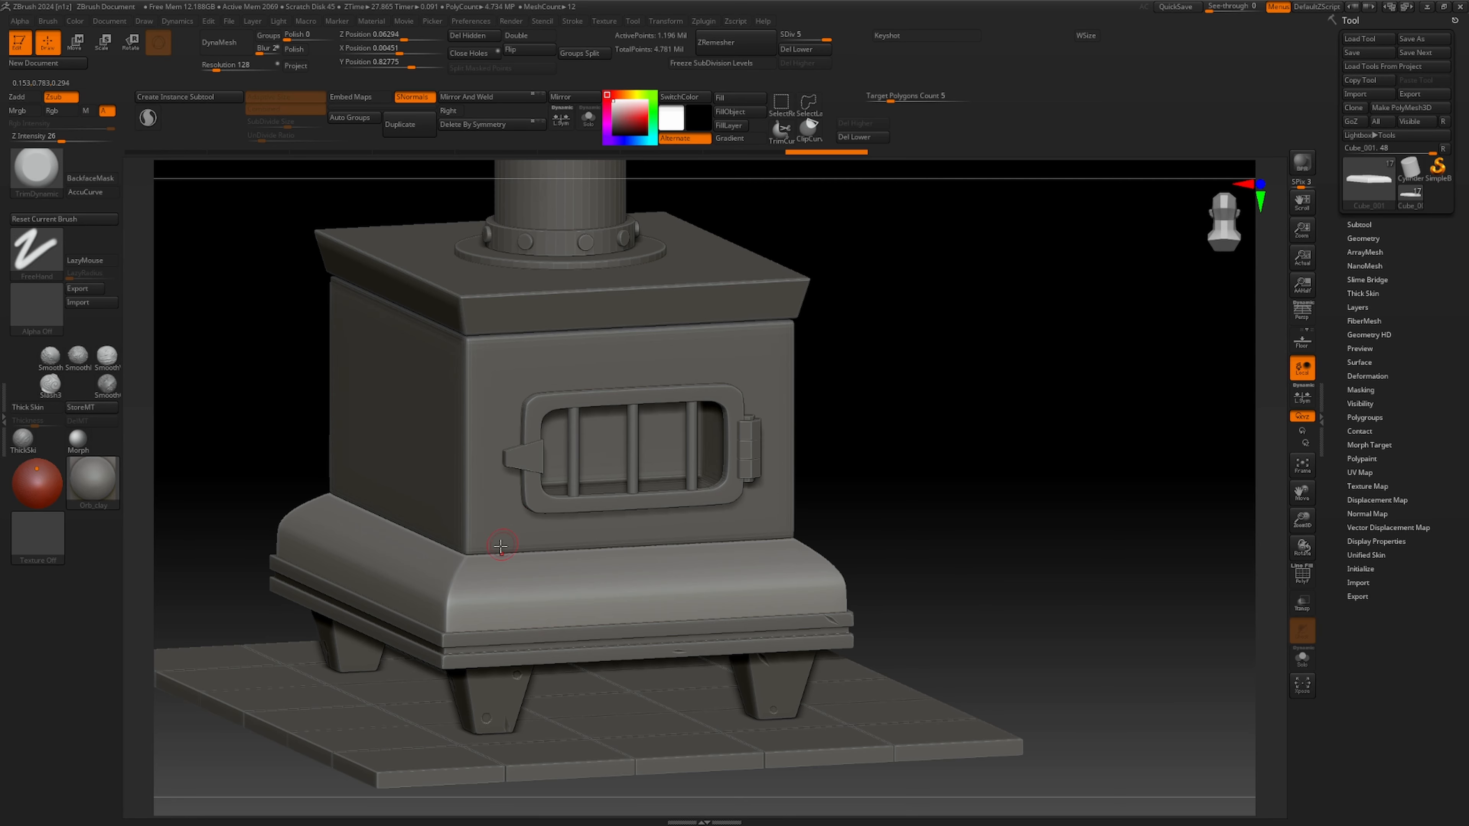
pyautogui.moveTo(444, 623); pyautogui.dragTo(448, 616)
pyautogui.hotkey('ctrl', 'z')
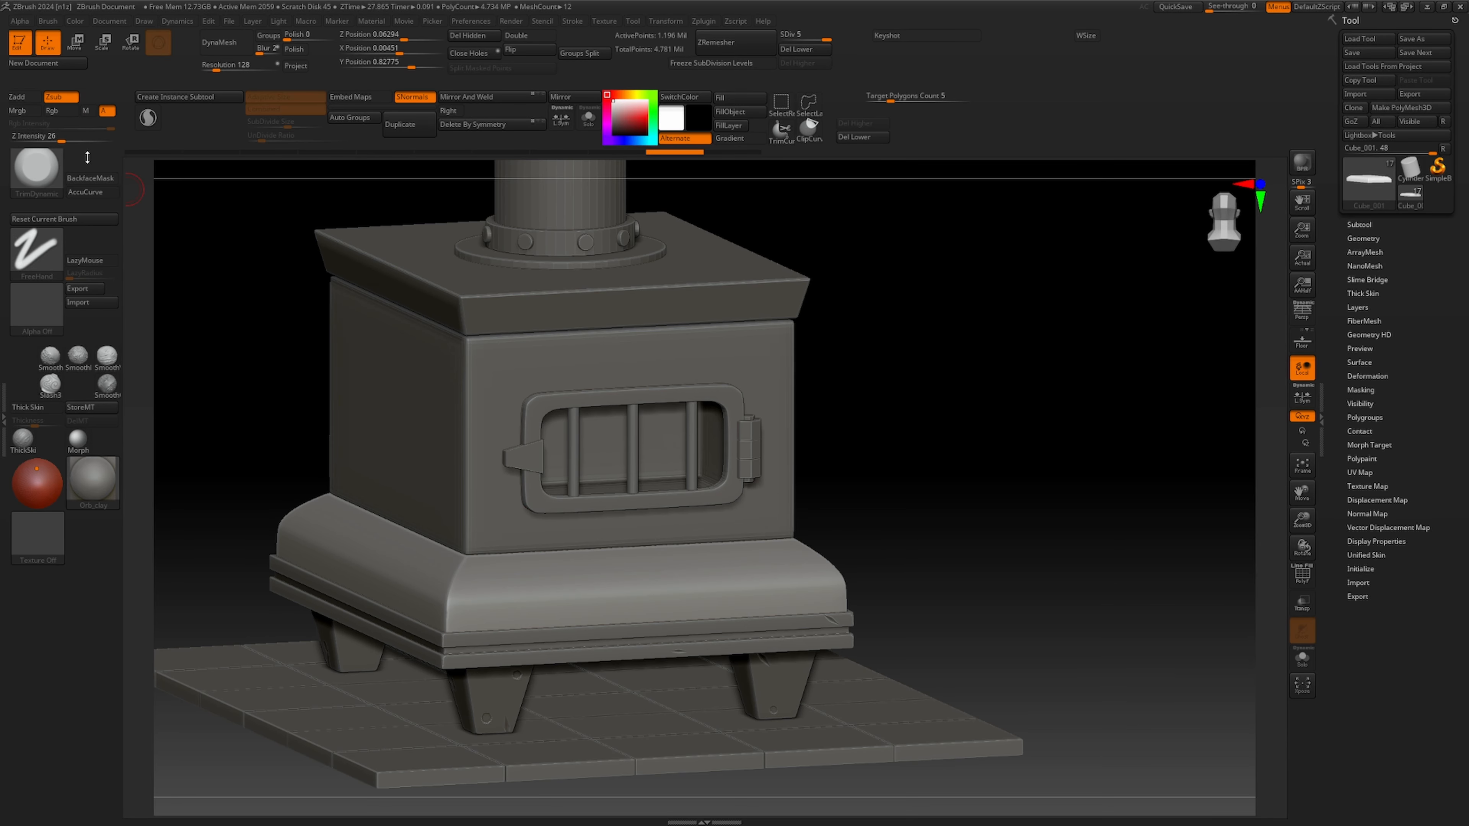
pyautogui.click(57, 136)
pyautogui.write('10')
pyautogui.press('Return')
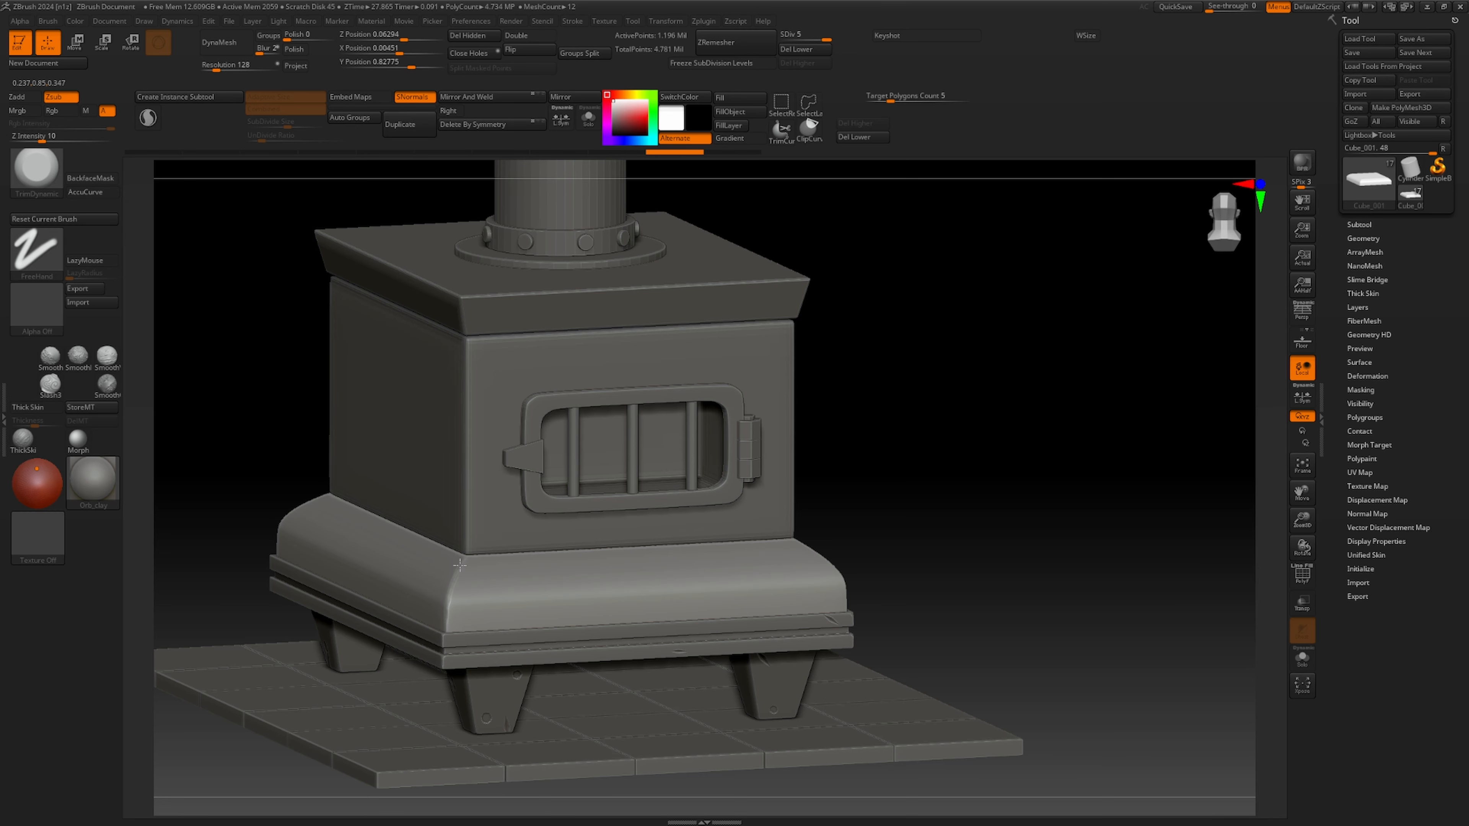
# Trim the corner edges of the flared part, isolating it for the covered corners, and show the whole stove again.
pyautogui.moveTo(460, 564); pyautogui.dragTo(737, 551, button='right')
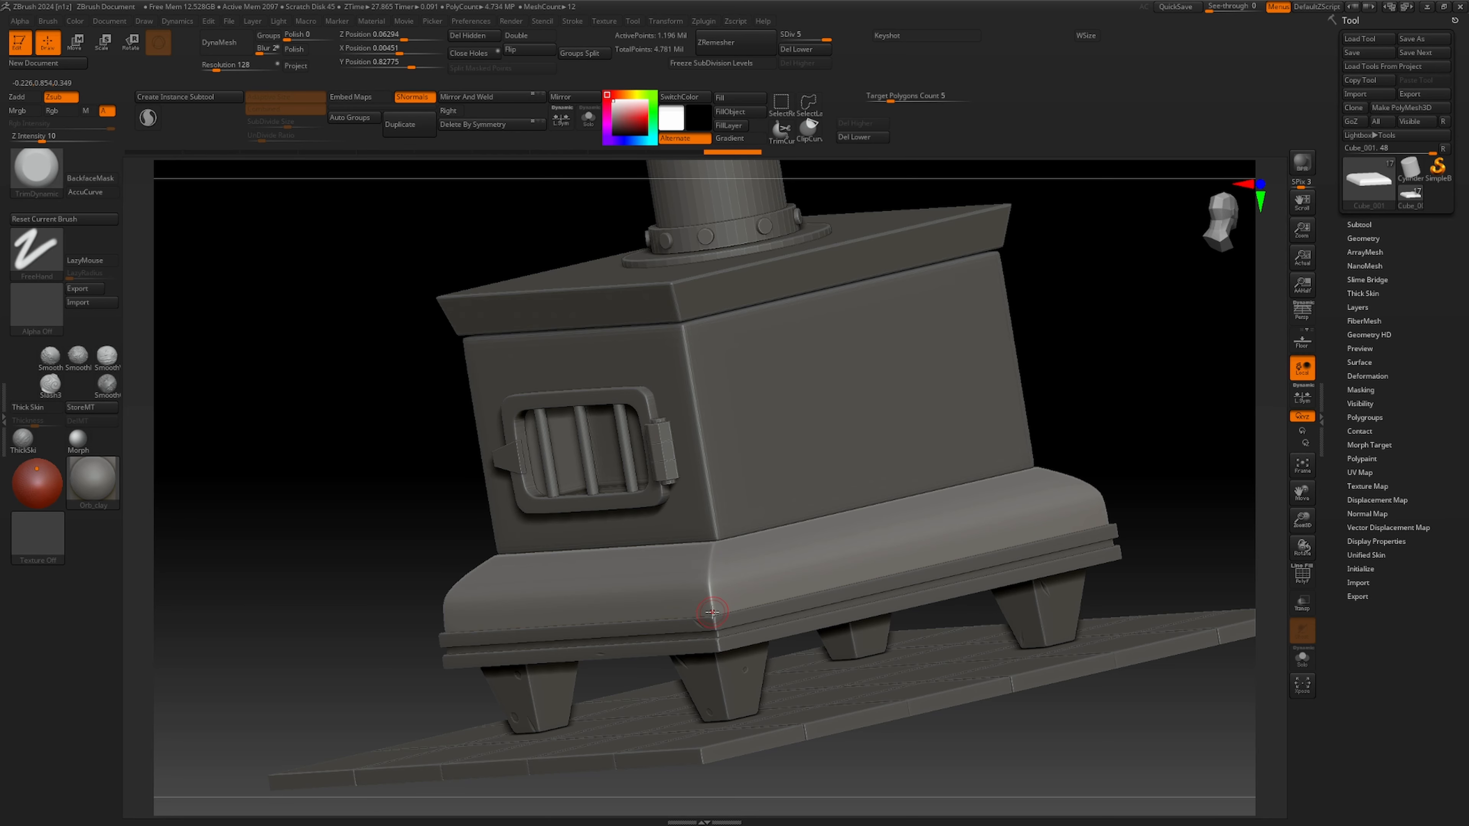
pyautogui.moveTo(715, 541); pyautogui.dragTo(711, 584)
pyautogui.moveTo(339, 428); pyautogui.dragTo(555, 452, button='right')
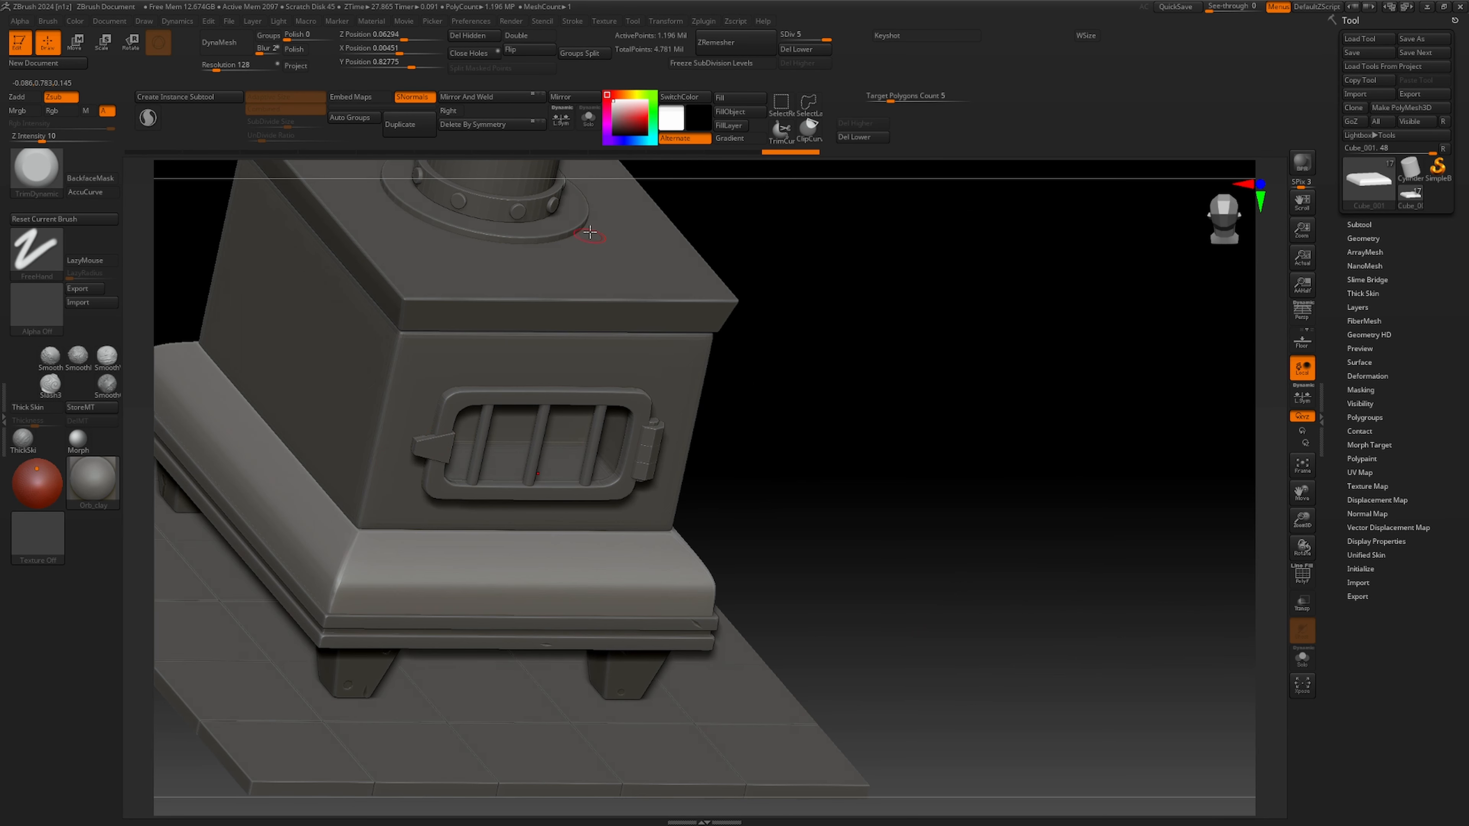
pyautogui.click(589, 118)
pyautogui.moveTo(350, 554); pyautogui.dragTo(621, 709, button='right')
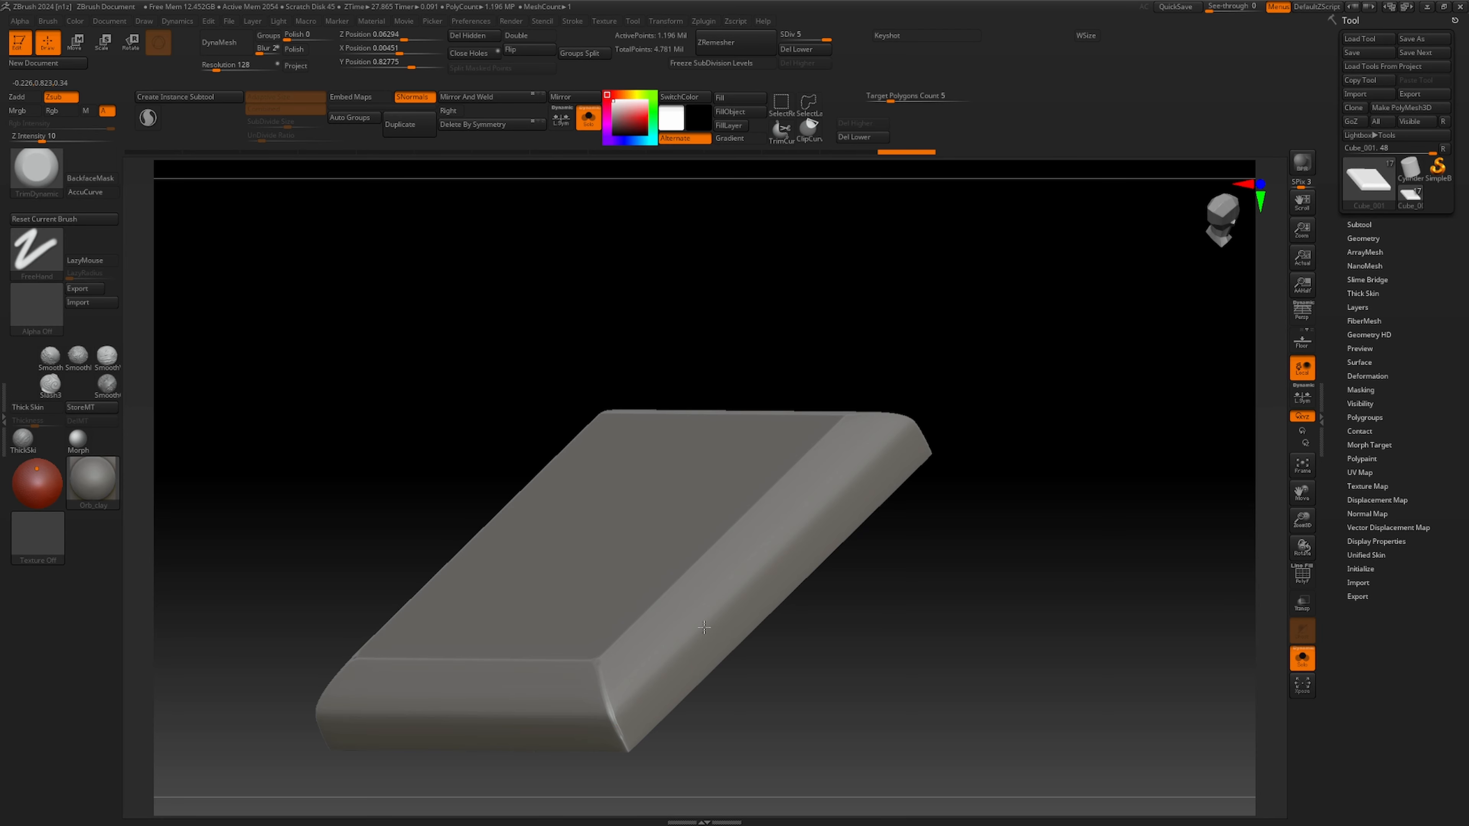
pyautogui.moveTo(860, 475)
pyautogui.mouseDown(button='right')
pyautogui.moveTo(977, 509)
pyautogui.moveTo(934, 611)
pyautogui.moveTo(767, 590)
pyautogui.moveTo(912, 485)
pyautogui.moveTo(869, 485)
pyautogui.moveTo(862, 469)
pyautogui.mouseUp(button='right')
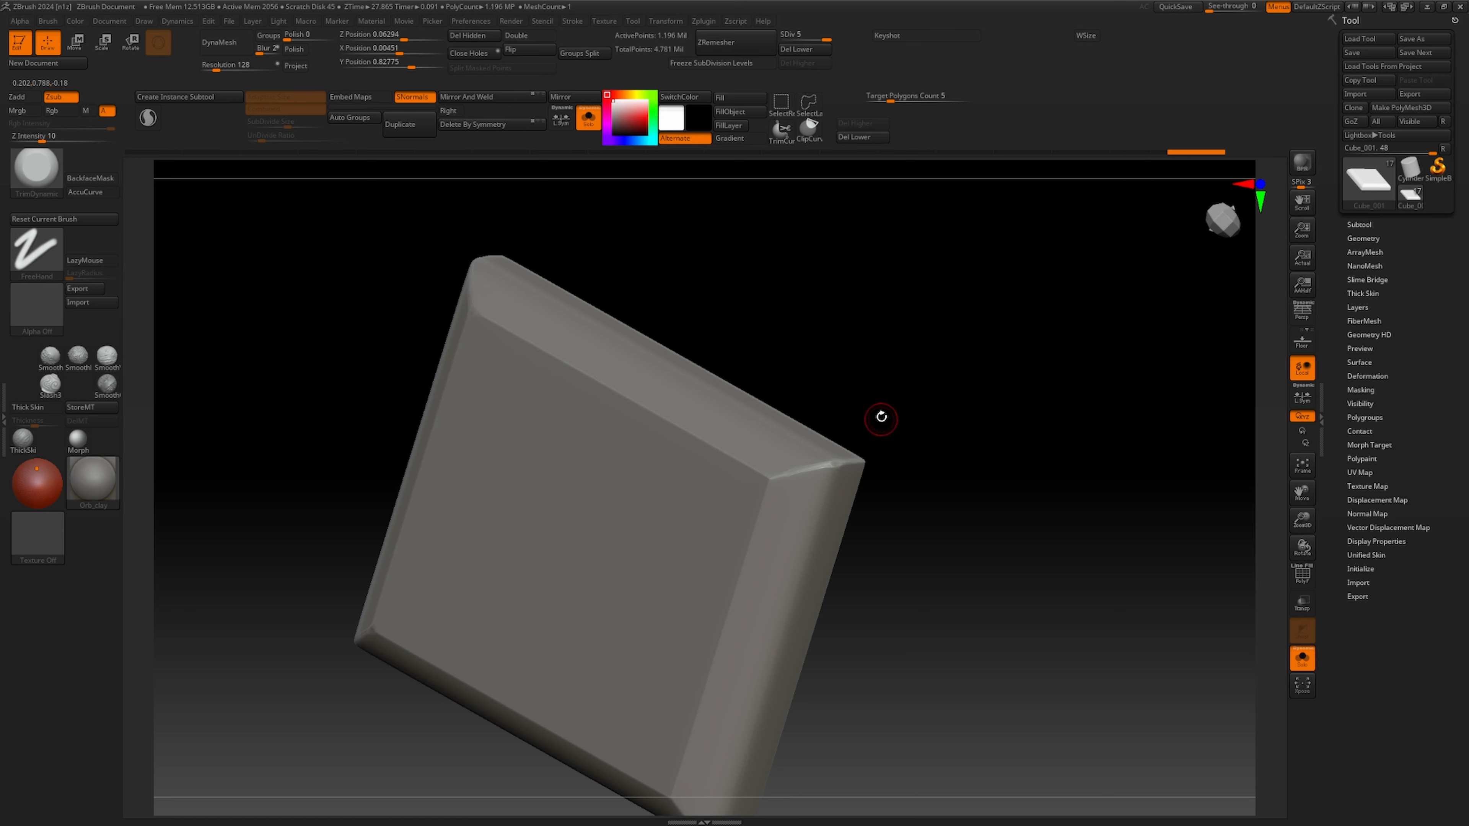
pyautogui.moveTo(878, 416); pyautogui.dragTo(758, 262, button='right')
pyautogui.click(589, 118)
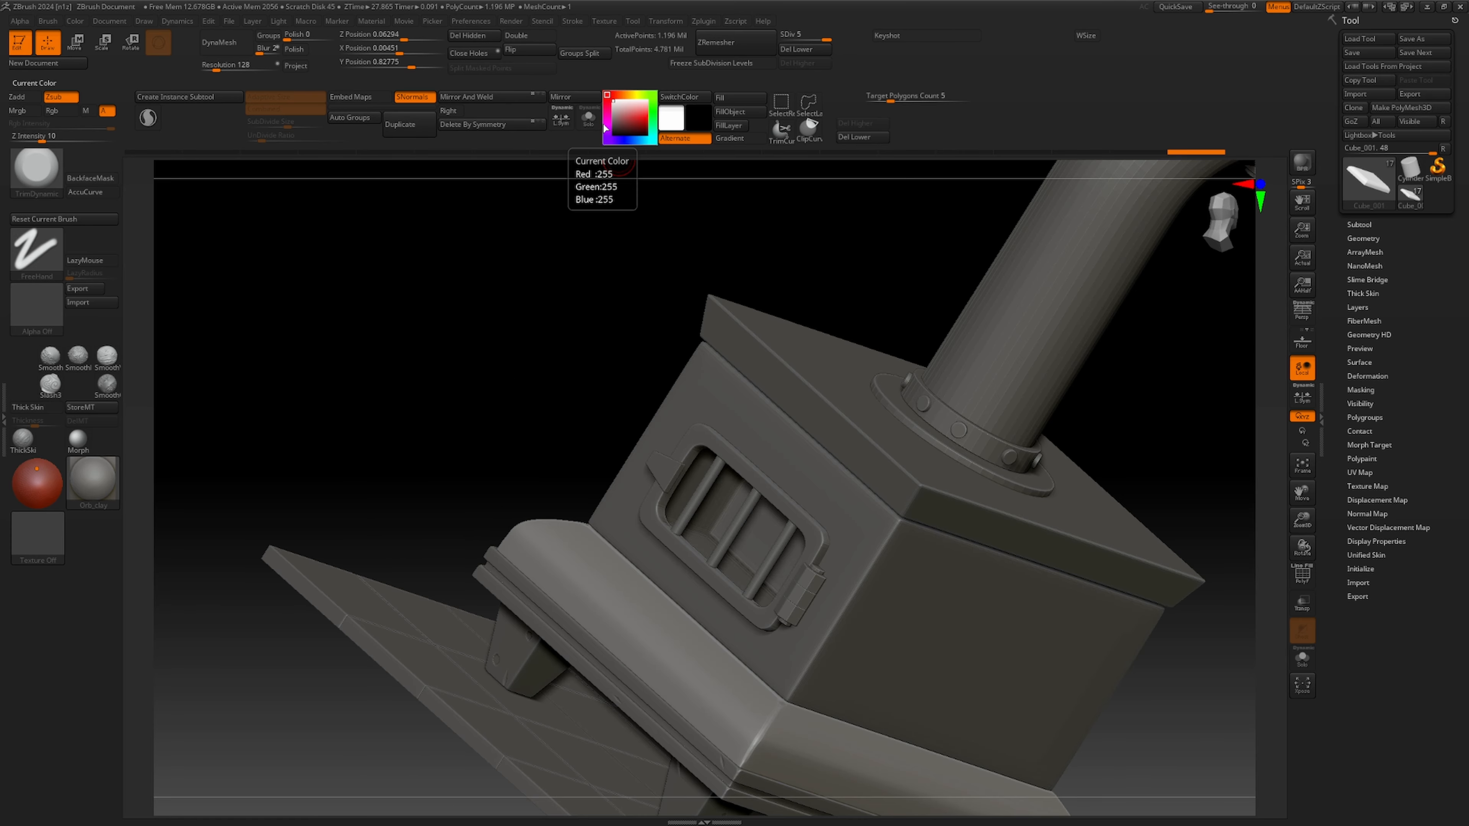
# Switch to Orb_Slash01 and cut slashes near both lower corners of the flared part's front, redoing the first attempt.
pyautogui.moveTo(512, 358)
pyautogui.keyDown('ctrl'); pyautogui.mouseDown(button='right')
pyautogui.moveTo(479, 450)
pyautogui.moveTo(529, 493)
pyautogui.moveTo(1081, 593)
pyautogui.moveTo(931, 558)
pyautogui.moveTo(978, 579)
pyautogui.mouseUp(button='right'); pyautogui.keyUp('ctrl')
pyautogui.press('b')
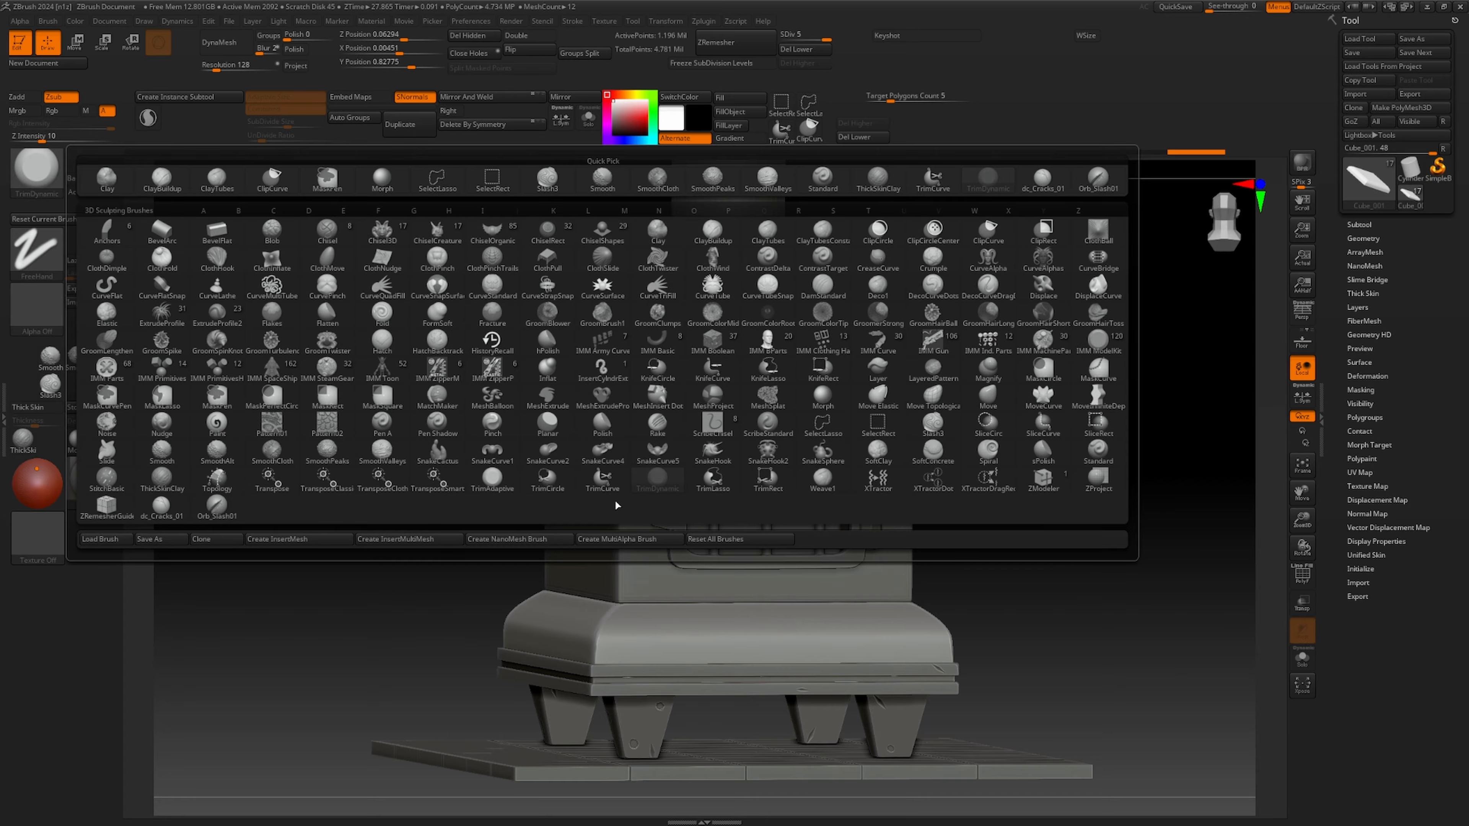
pyautogui.click(1098, 180)
pyautogui.moveTo(933, 661); pyautogui.dragTo(926, 657)
pyautogui.hotkey('ctrl', 'z')
pyautogui.keyDown('alt'); pyautogui.moveTo(1092, 581); pyautogui.dragTo(885, 531); pyautogui.keyUp('alt')
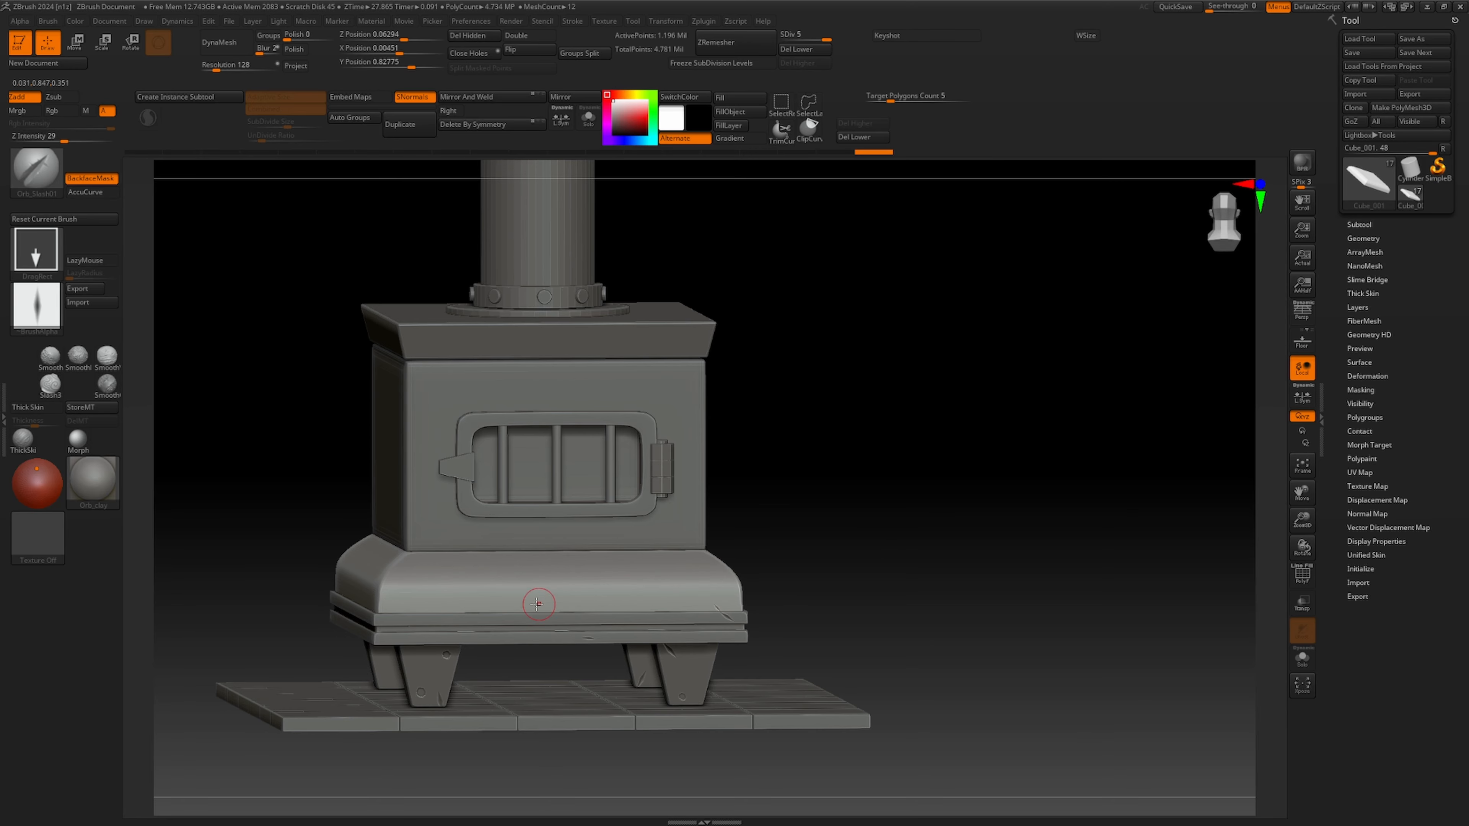
pyautogui.moveTo(391, 586); pyautogui.dragTo(394, 594)
# Add small slashes along the upper edge of the flared part's front and on its side, undoing an unwanted side slash.
pyautogui.moveTo(827, 496); pyautogui.dragTo(853, 522)
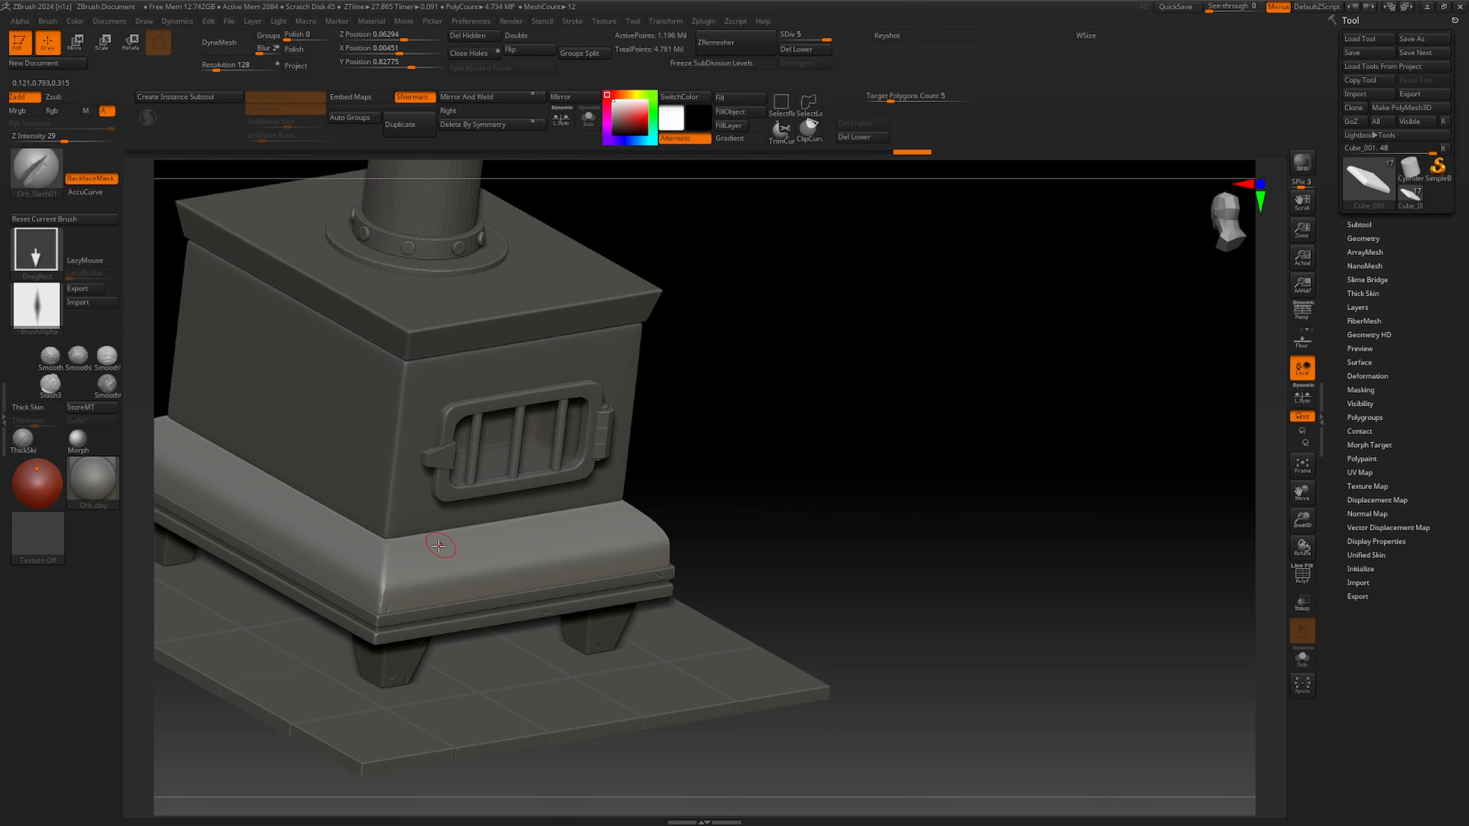
pyautogui.moveTo(402, 549); pyautogui.dragTo(403, 552)
pyautogui.moveTo(757, 385); pyautogui.dragTo(712, 354)
pyautogui.moveTo(661, 519); pyautogui.dragTo(665, 527)
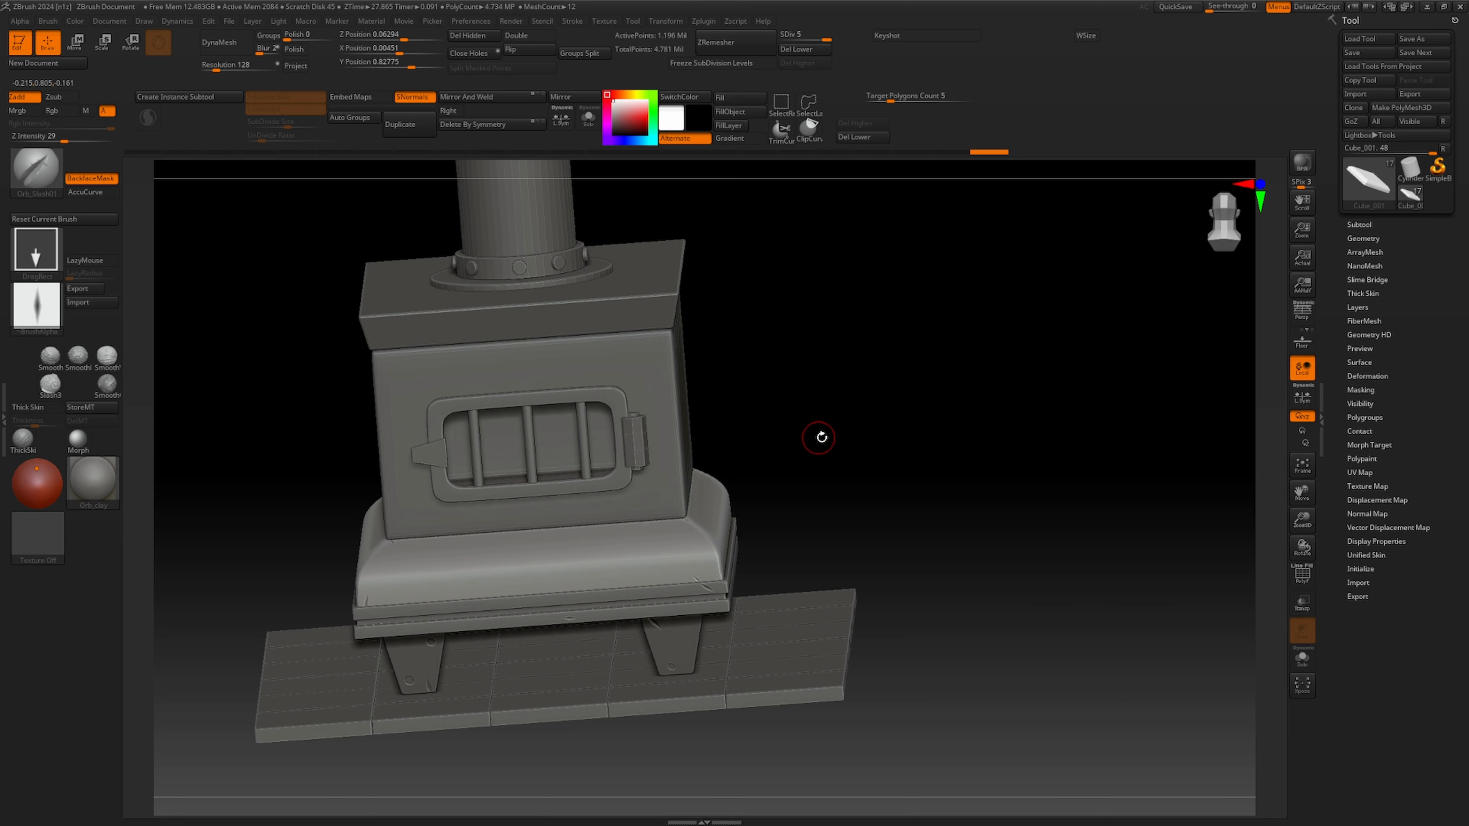
pyautogui.moveTo(820, 436); pyautogui.dragTo(801, 502)
pyautogui.moveTo(954, 325); pyautogui.dragTo(1001, 364)
pyautogui.moveTo(487, 379); pyautogui.dragTo(477, 389)
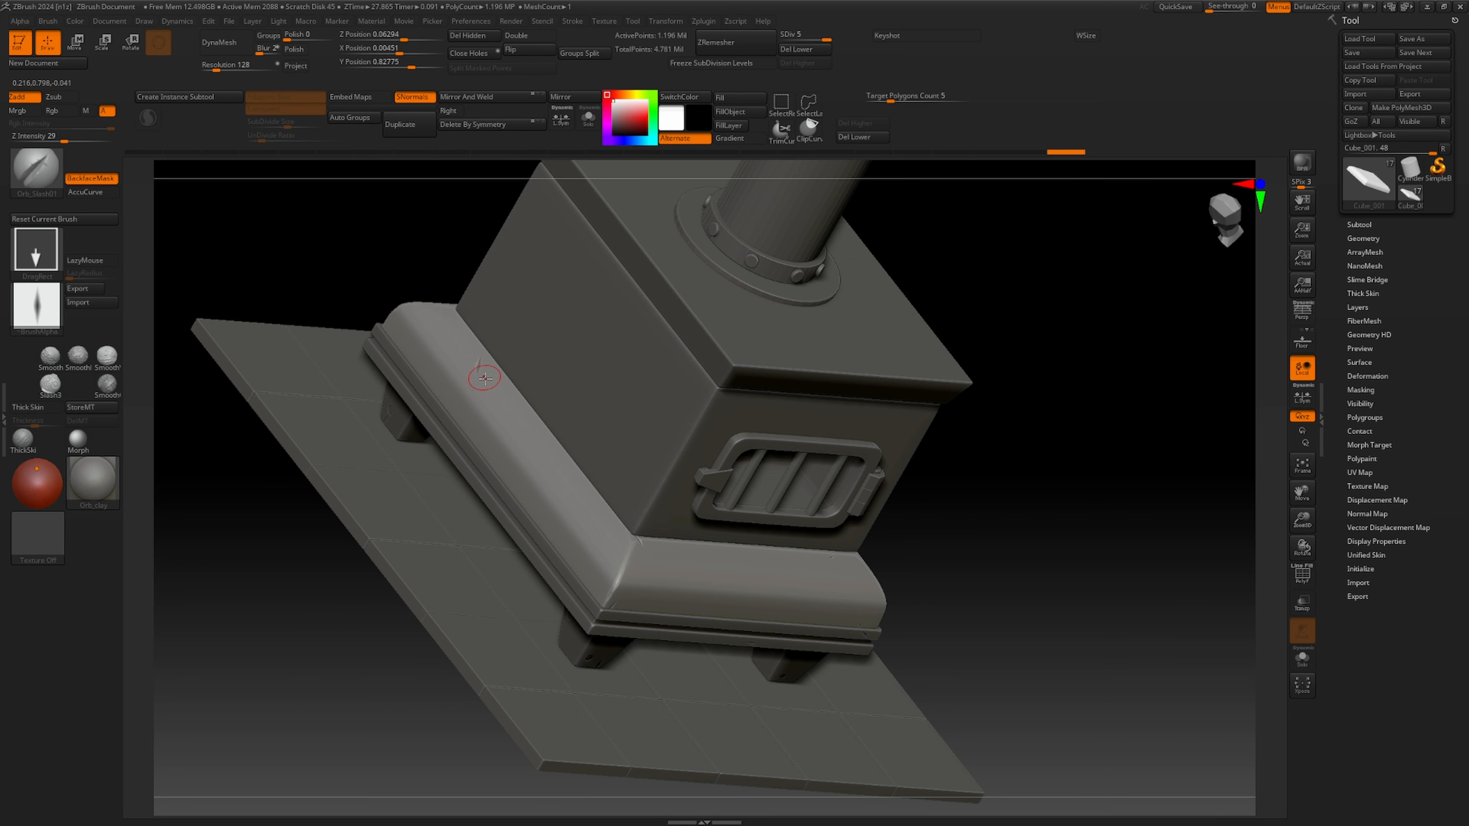
pyautogui.hotkey('ctrl', 'z')
pyautogui.moveTo(352, 275); pyautogui.dragTo(1038, 624)
# Switch to the ClayTubes brush and give it the soft round Alpha 01.
pyautogui.click(50, 169)
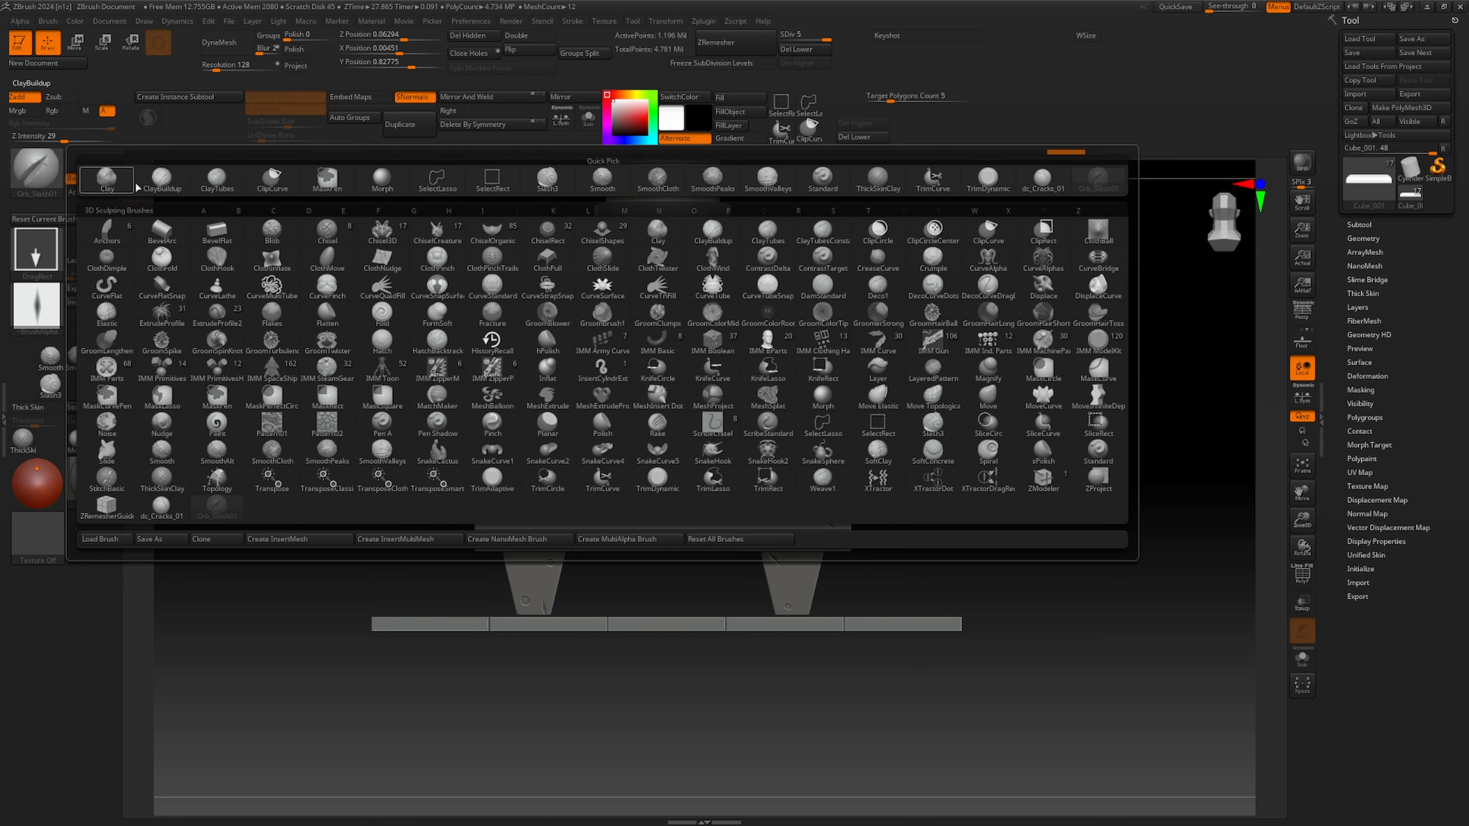
pyautogui.click(217, 181)
pyautogui.click(46, 310)
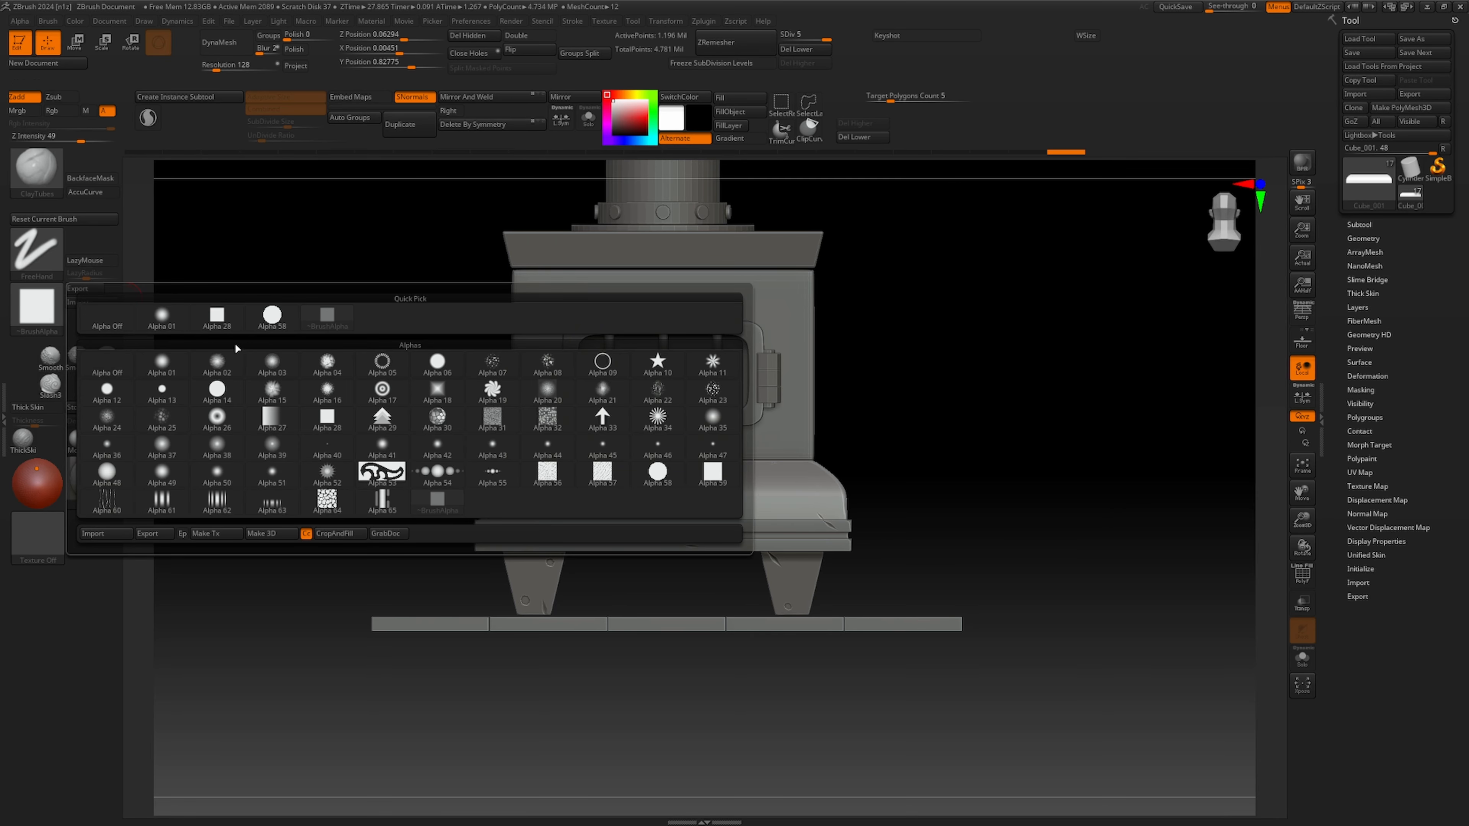
pyautogui.click(168, 360)
# Sculpt small soft round marks on the front of the flared part, near its lower and upper edges, undoing one unwanted mark.
pyautogui.keyDown('alt'); pyautogui.moveTo(936, 417); pyautogui.dragTo(724, 538, button='right'); pyautogui.keyUp('alt')
pyautogui.keyDown('ctrl'); pyautogui.moveTo(724, 539); pyautogui.dragTo(862, 515, button='right'); pyautogui.keyUp('ctrl')
pyautogui.keyDown('ctrl'); pyautogui.moveTo(862, 515); pyautogui.dragTo(1133, 637, button='right'); pyautogui.keyUp('ctrl')
pyautogui.moveTo(1134, 637)
pyautogui.keyDown('alt'); pyautogui.mouseDown(button='right')
pyautogui.moveTo(934, 501)
pyautogui.moveTo(938, 538)
pyautogui.mouseUp(button='right'); pyautogui.keyUp('alt')
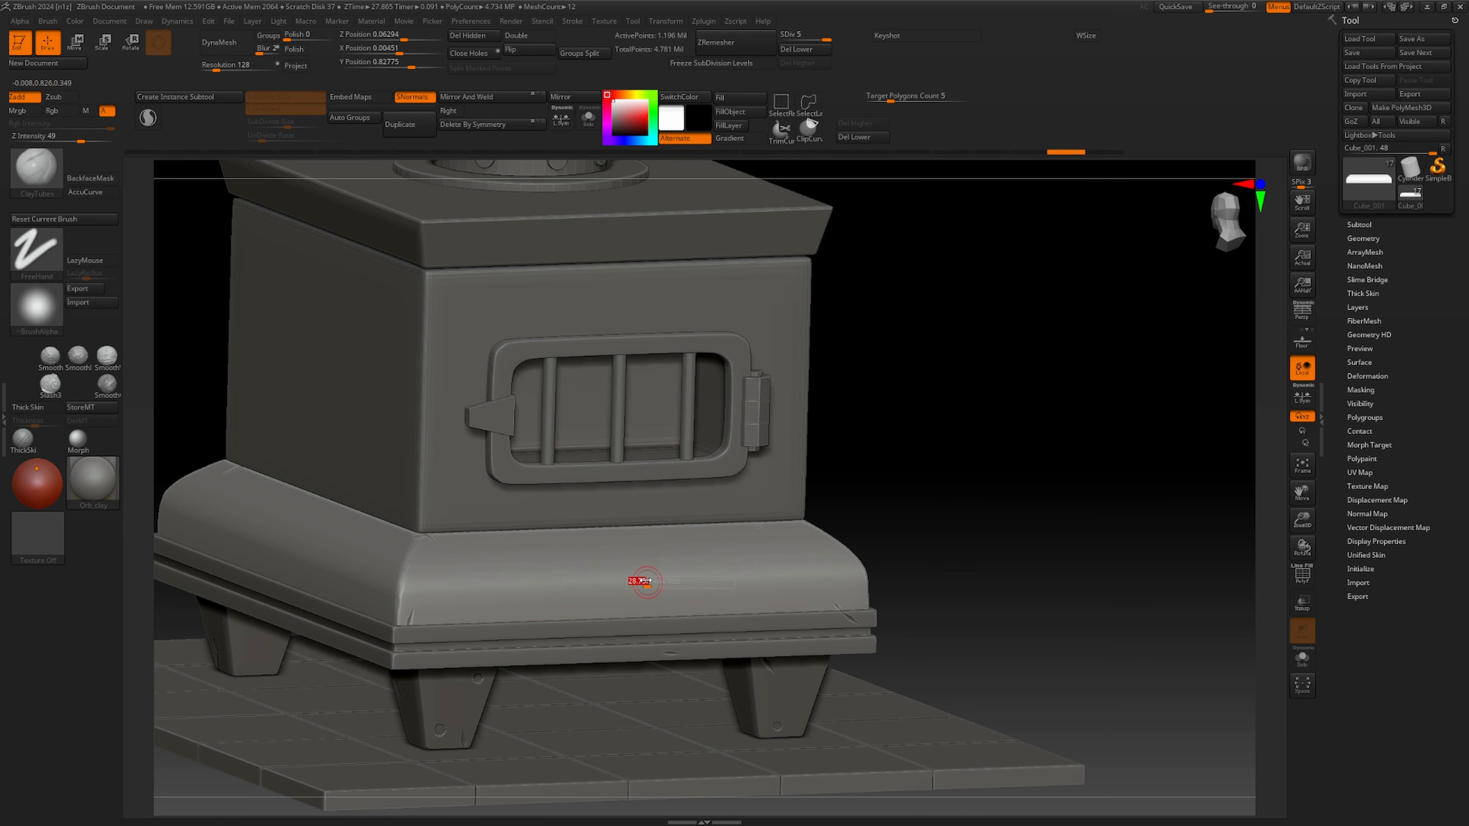
pyautogui.moveTo(578, 608); pyautogui.dragTo(824, 524, button='right')
pyautogui.click(818, 519)
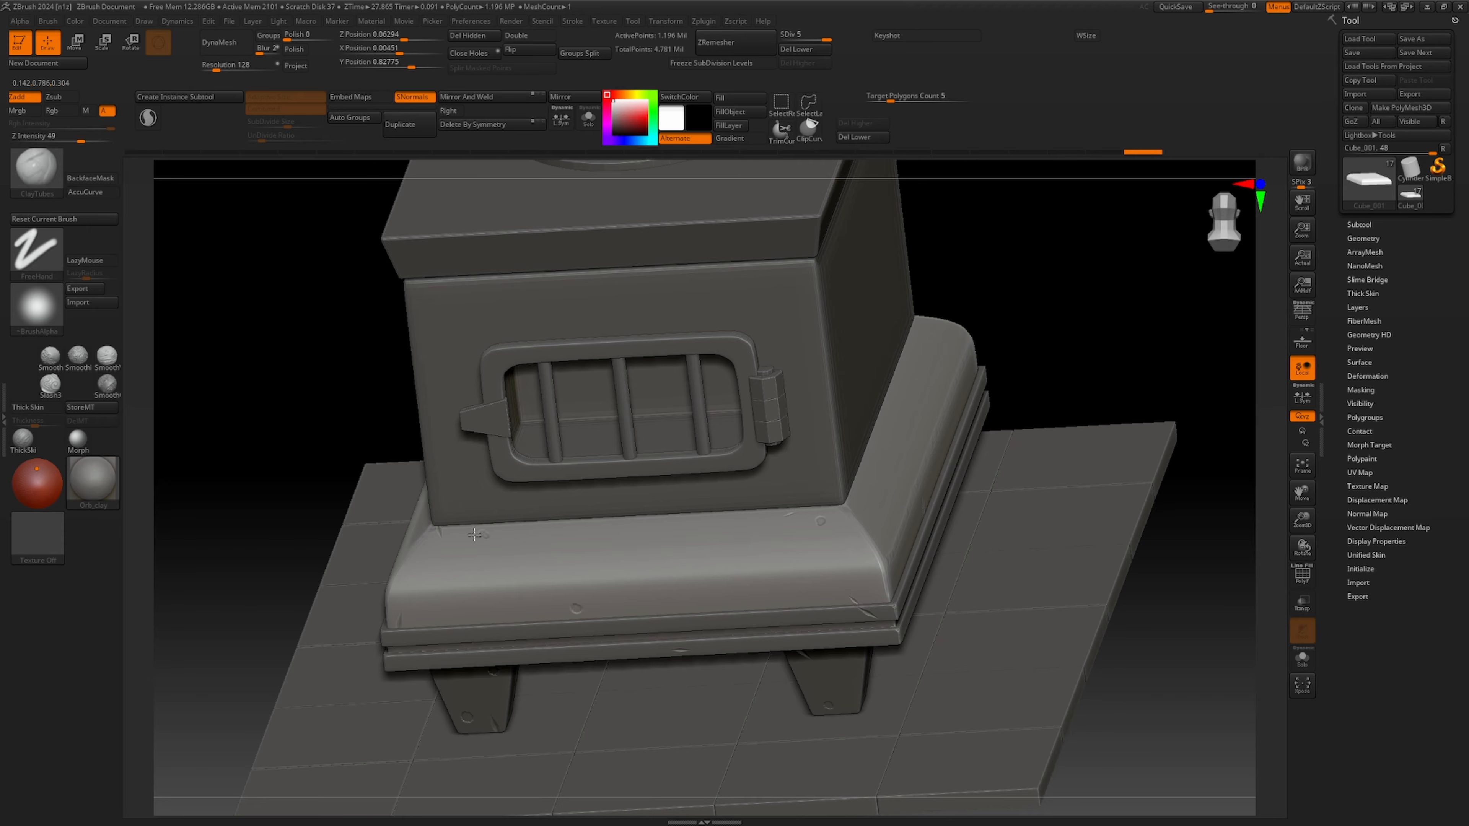
pyautogui.moveTo(474, 535); pyautogui.dragTo(487, 535)
pyautogui.hotkey('ctrl', 'z')
# Add small soft marks along the side of the flared part, including one near its rear upper corner.
pyautogui.moveTo(226, 434); pyautogui.dragTo(457, 474)
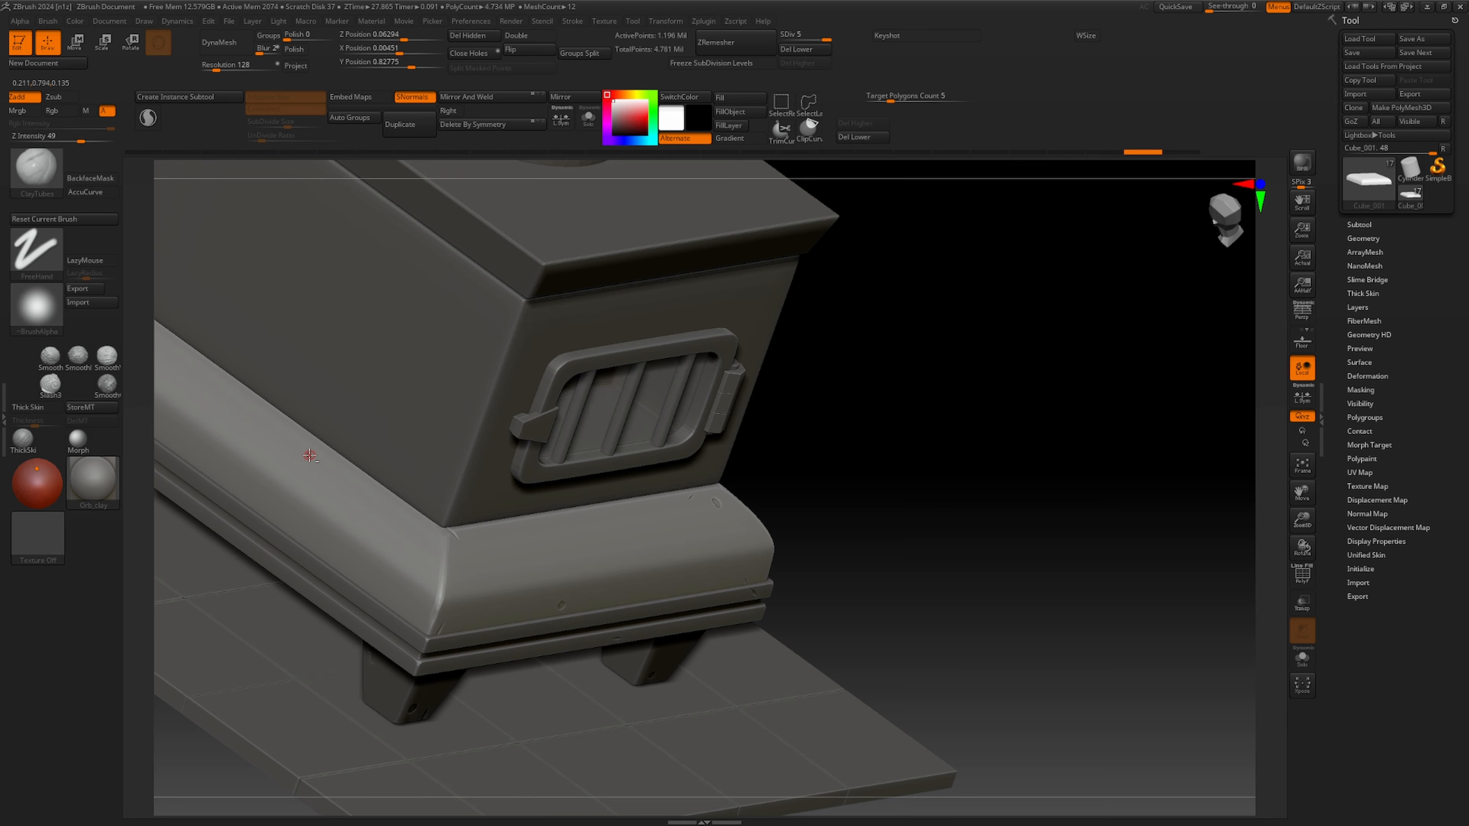
pyautogui.moveTo(793, 456); pyautogui.dragTo(337, 427)
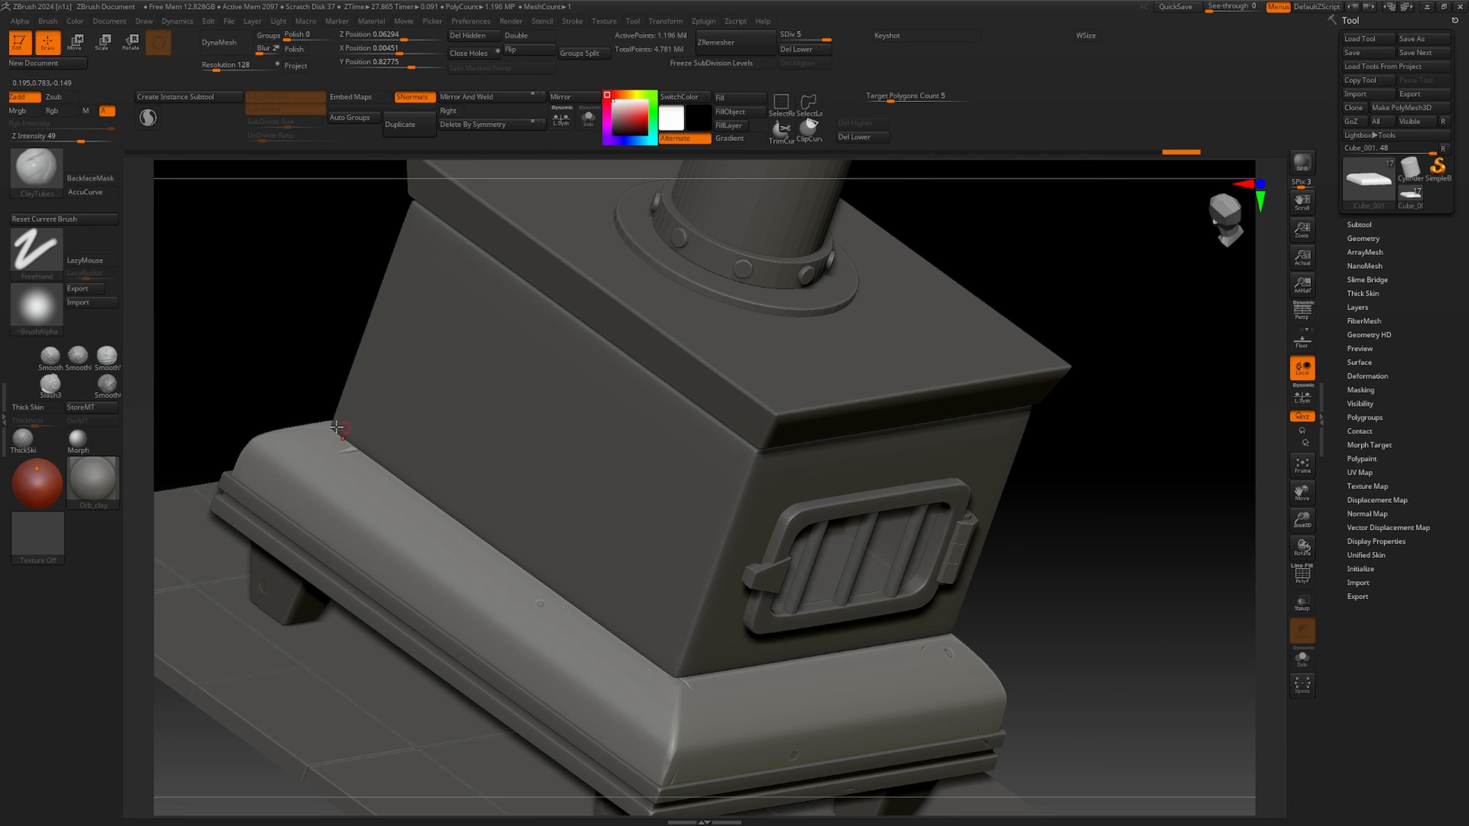
pyautogui.click(246, 481)
pyautogui.moveTo(669, 430)
pyautogui.keyDown('ctrl'); pyautogui.mouseDown(button='right')
pyautogui.moveTo(1062, 580)
pyautogui.moveTo(839, 463)
pyautogui.mouseUp(button='right'); pyautogui.keyUp('ctrl')
pyautogui.keyDown('ctrl'); pyautogui.moveTo(829, 529); pyautogui.dragTo(854, 555, button='right'); pyautogui.keyUp('ctrl')
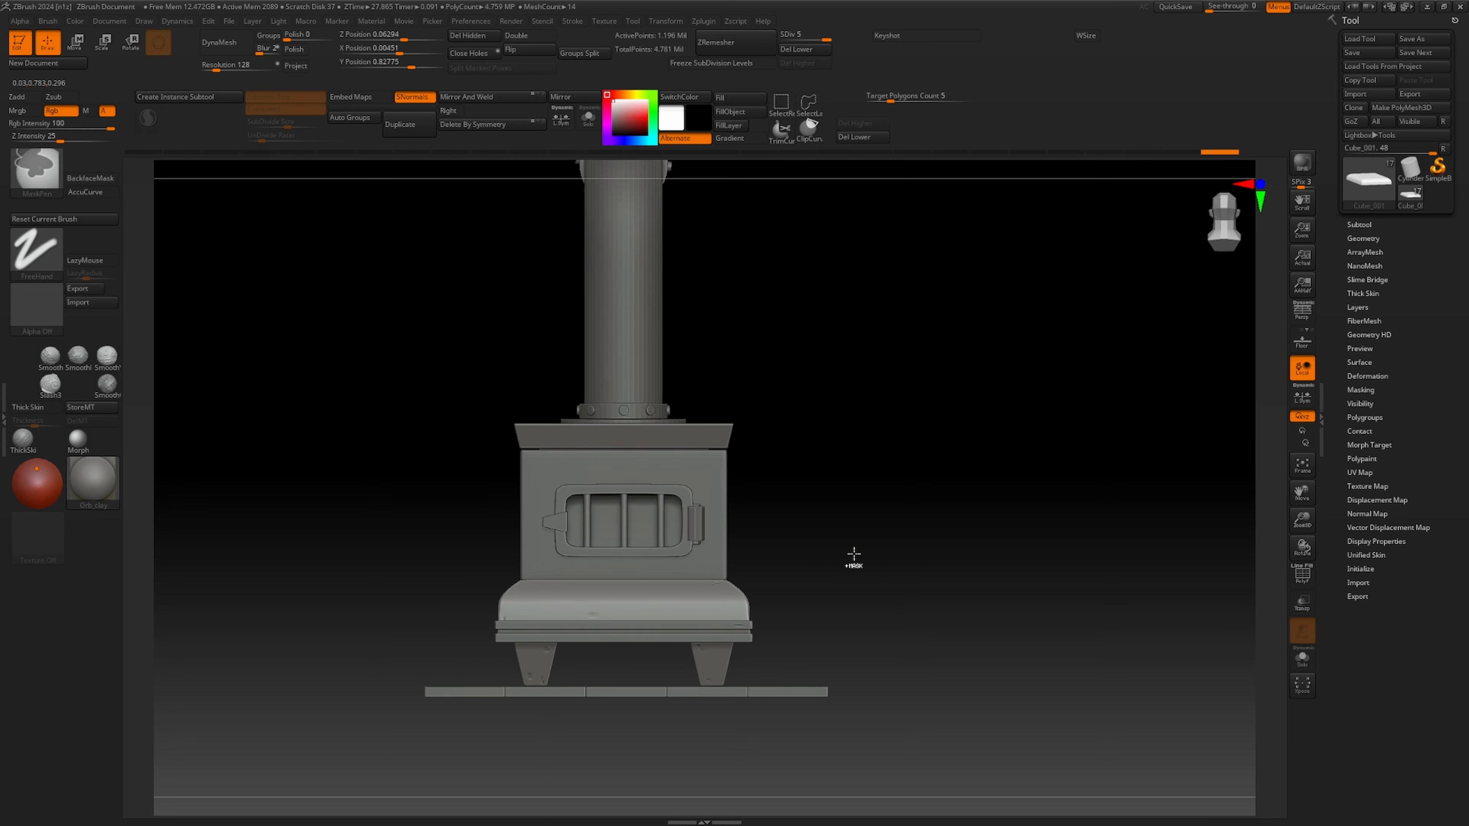
pyautogui.moveTo(853, 554); pyautogui.dragTo(860, 554)
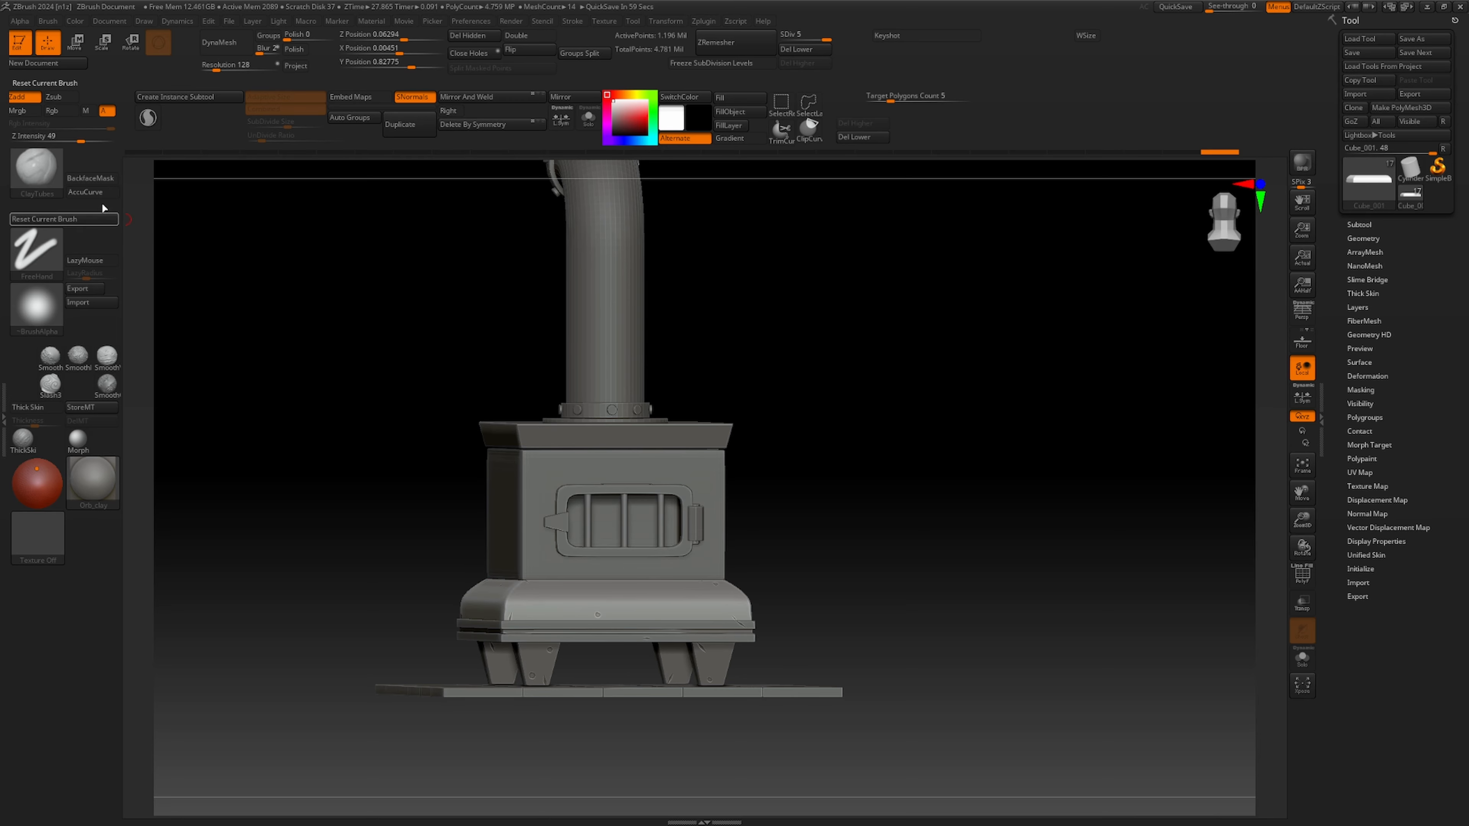
# Load the Orb_Slash02 brush and cut a slash across the mark at the lower middle of the flared part's front.
pyautogui.moveTo(111, 21)
pyautogui.click(144, 72)
pyautogui.click(261, 167)
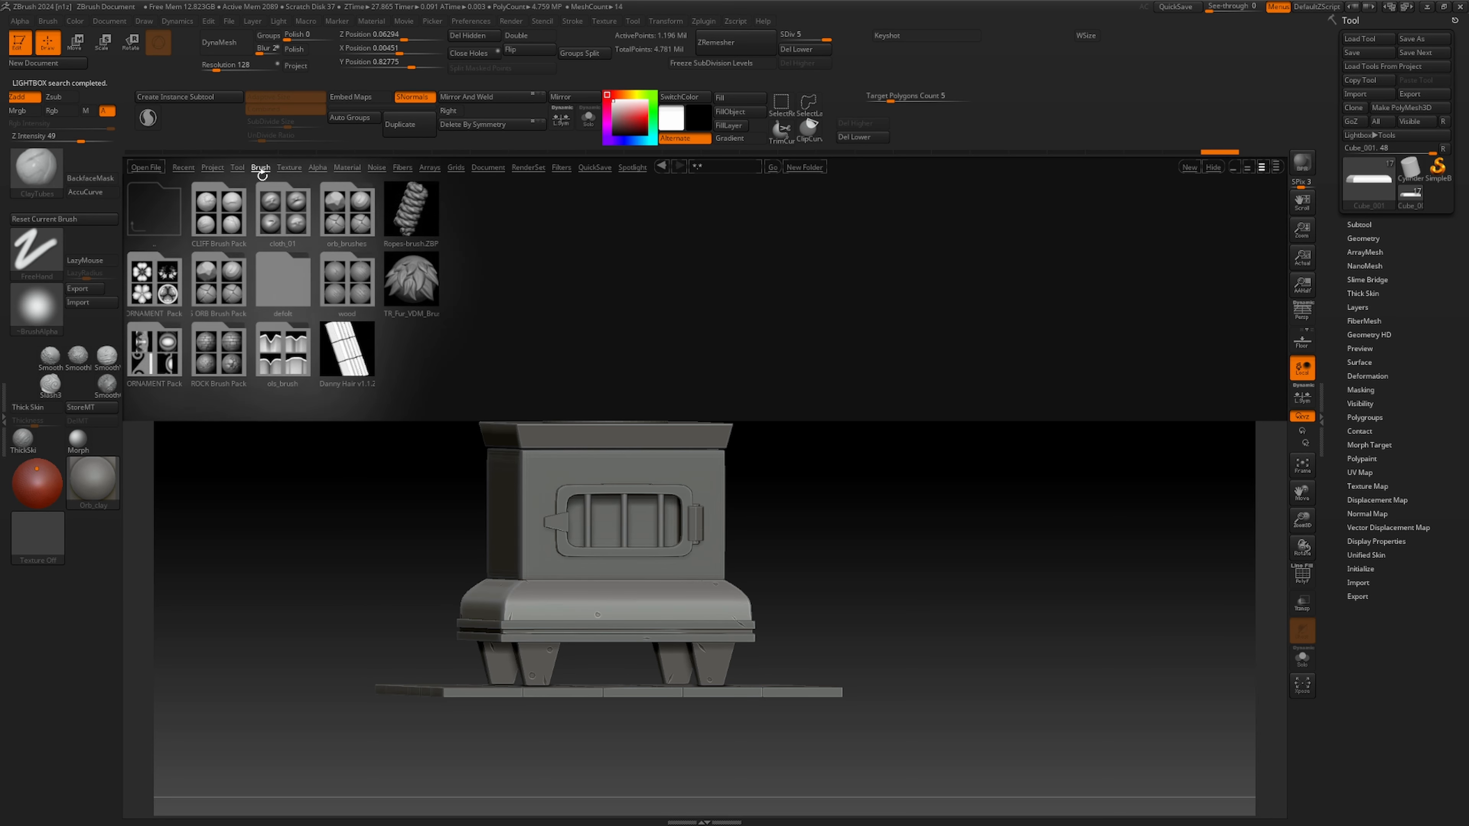
pyautogui.doubleClick(605, 216)
pyautogui.click(97, 180)
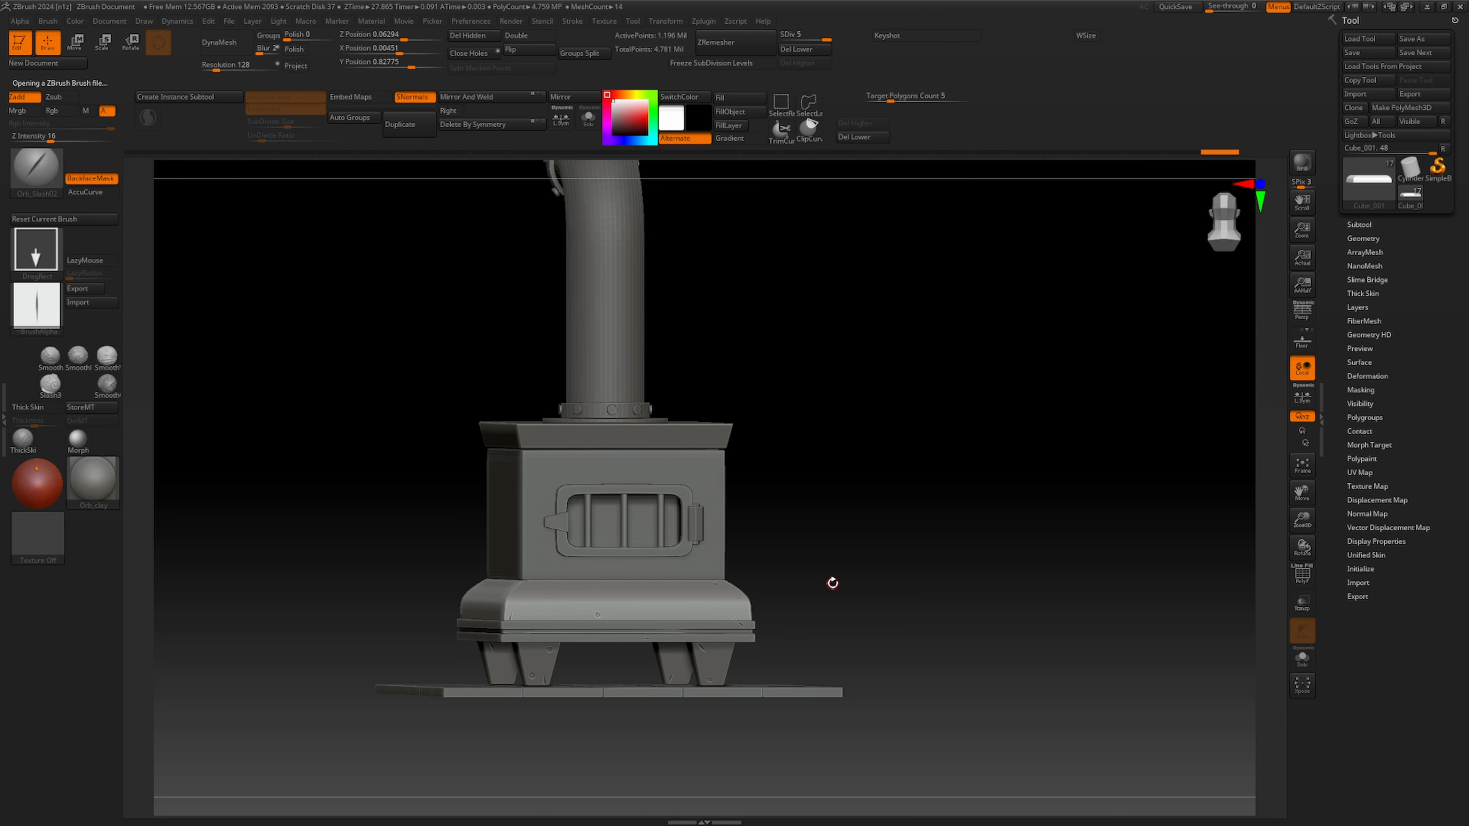
pyautogui.moveTo(832, 584); pyautogui.dragTo(874, 615)
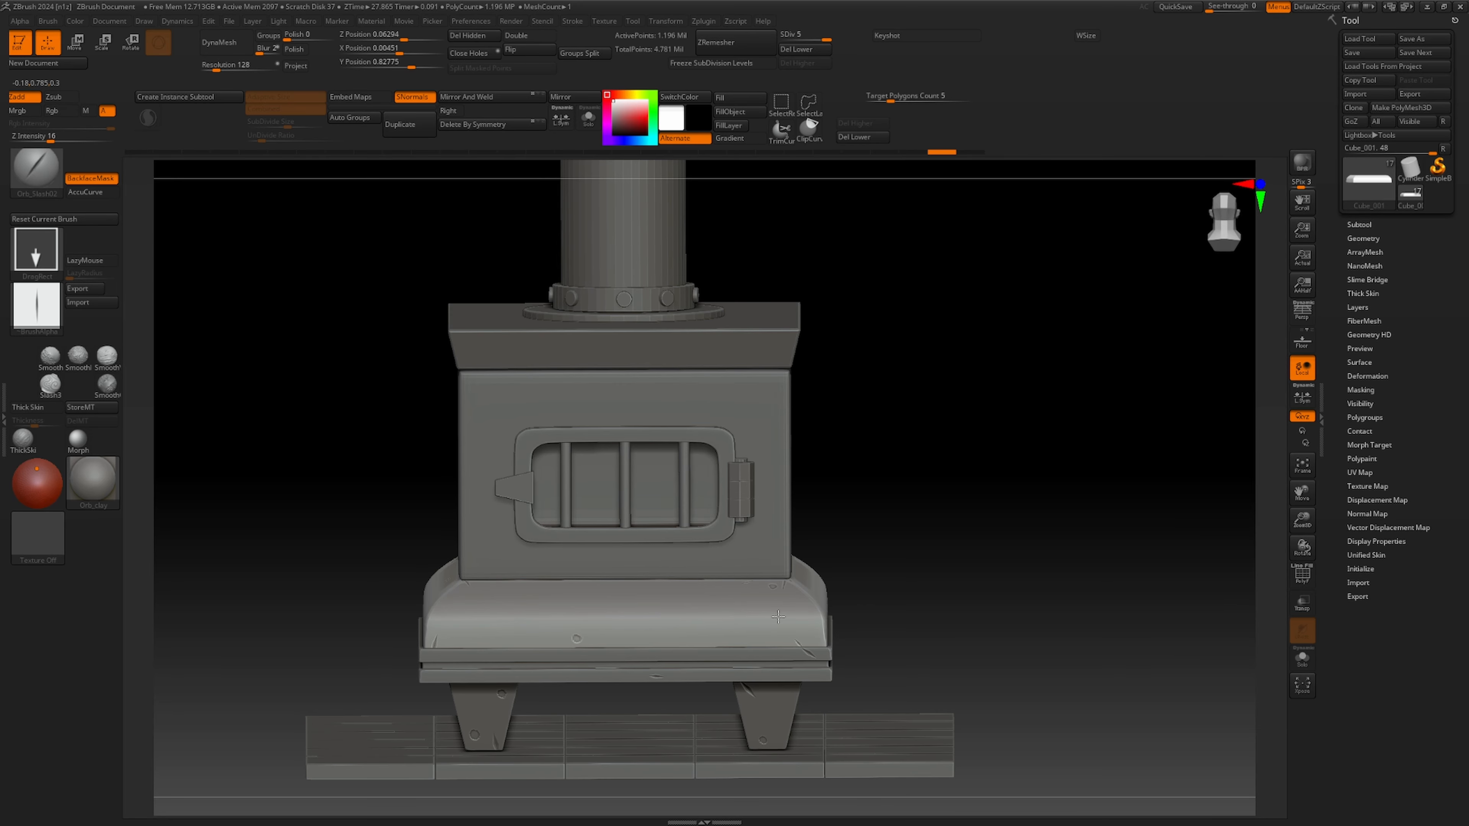
pyautogui.hotkey('ctrl', 'z')
pyautogui.moveTo(712, 548); pyautogui.dragTo(679, 576, button='right')
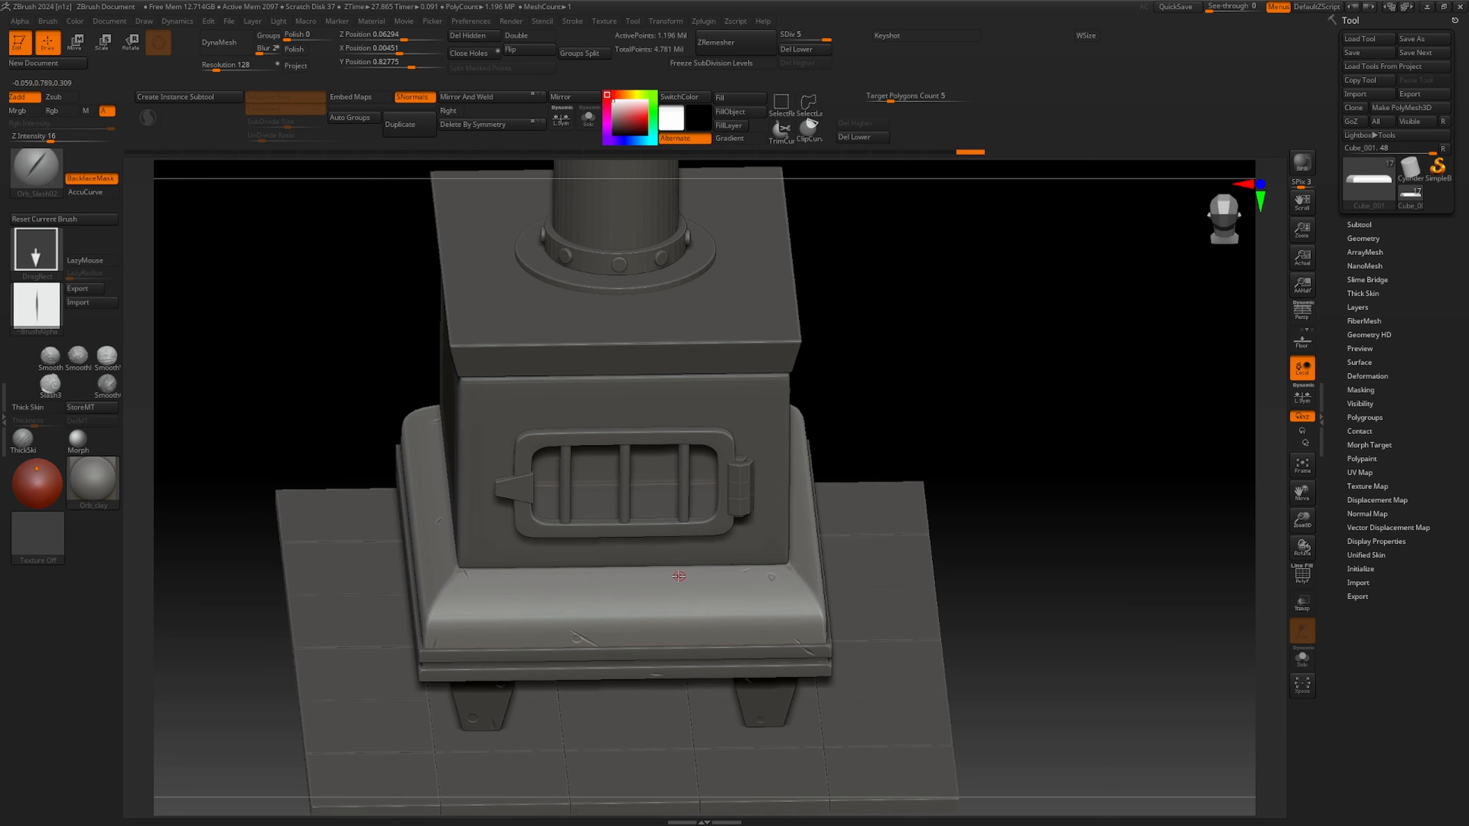
pyautogui.moveTo(920, 521)
pyautogui.mouseDown()
pyautogui.moveTo(954, 440)
pyautogui.moveTo(965, 459)
pyautogui.moveTo(907, 441)
pyautogui.moveTo(906, 399)
pyautogui.moveTo(937, 454)
pyautogui.mouseUp()
# Select the stove's middle body, subdivide it to SDiv level 6 and choose the TrimDynamic brush.
pyautogui.keyDown('alt'); pyautogui.click(746, 428); pyautogui.keyUp('alt')
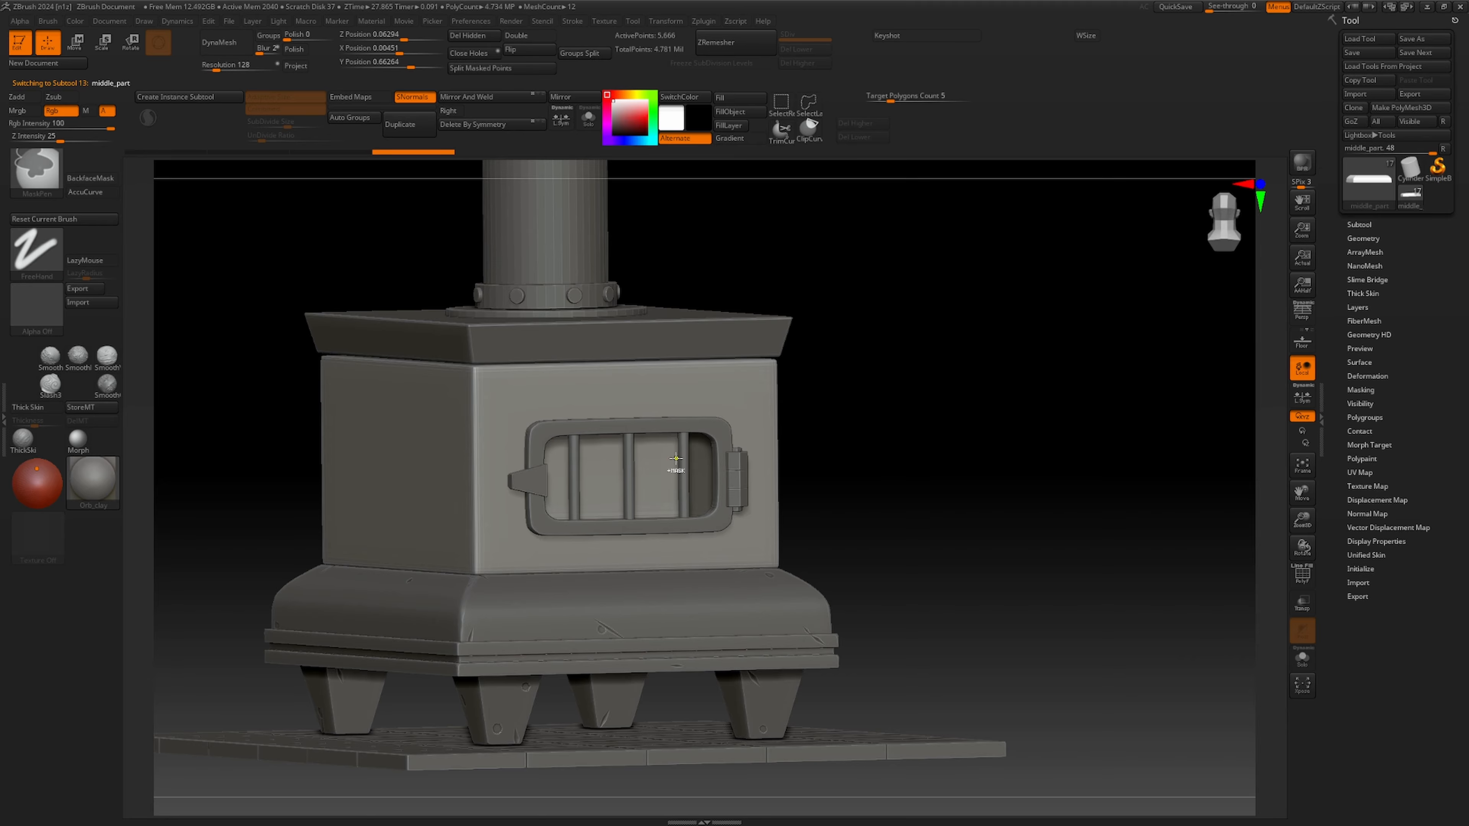
pyautogui.hotkey('ctrl', 'd')
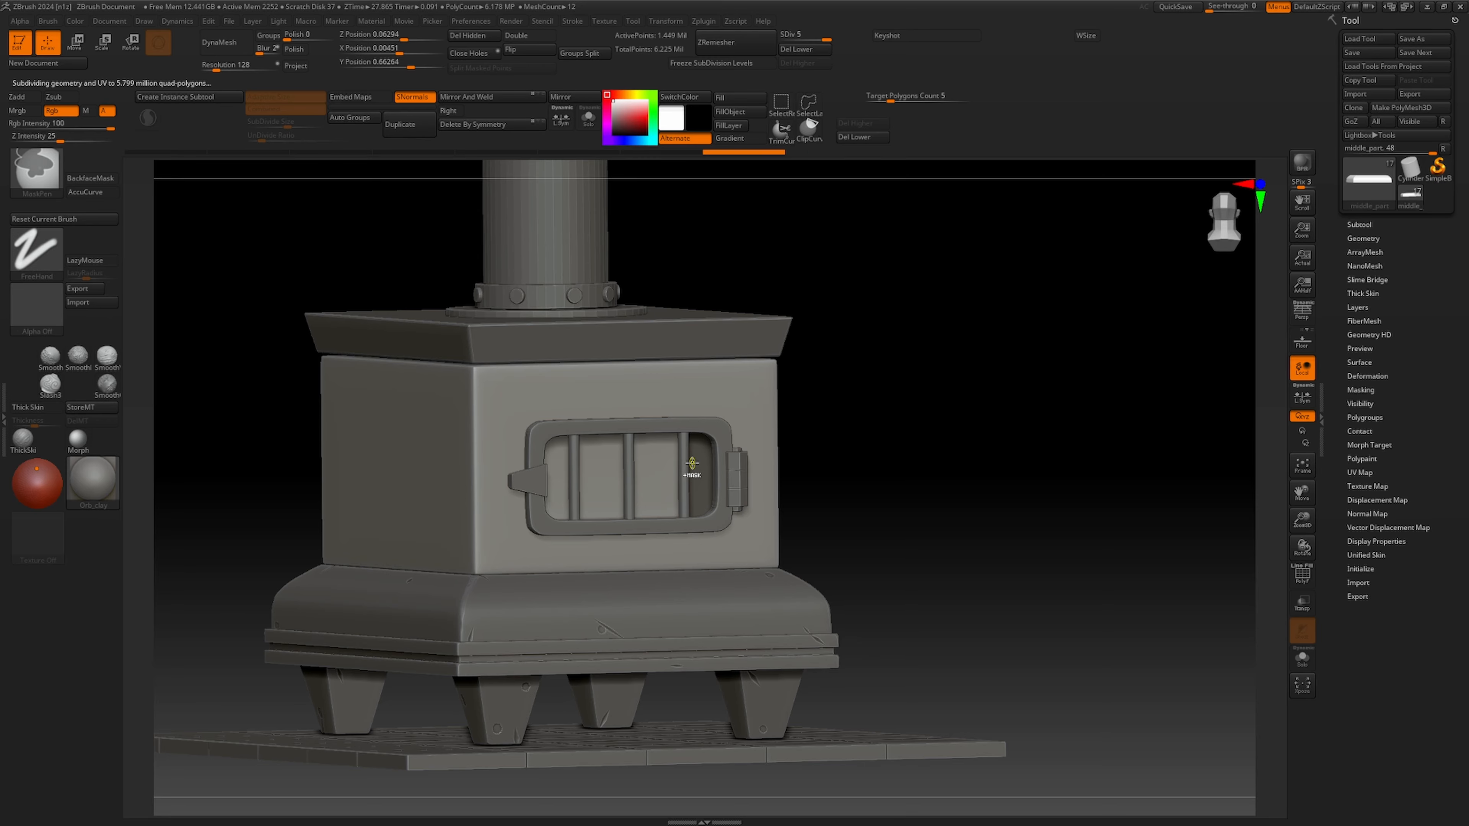
pyautogui.press('b')
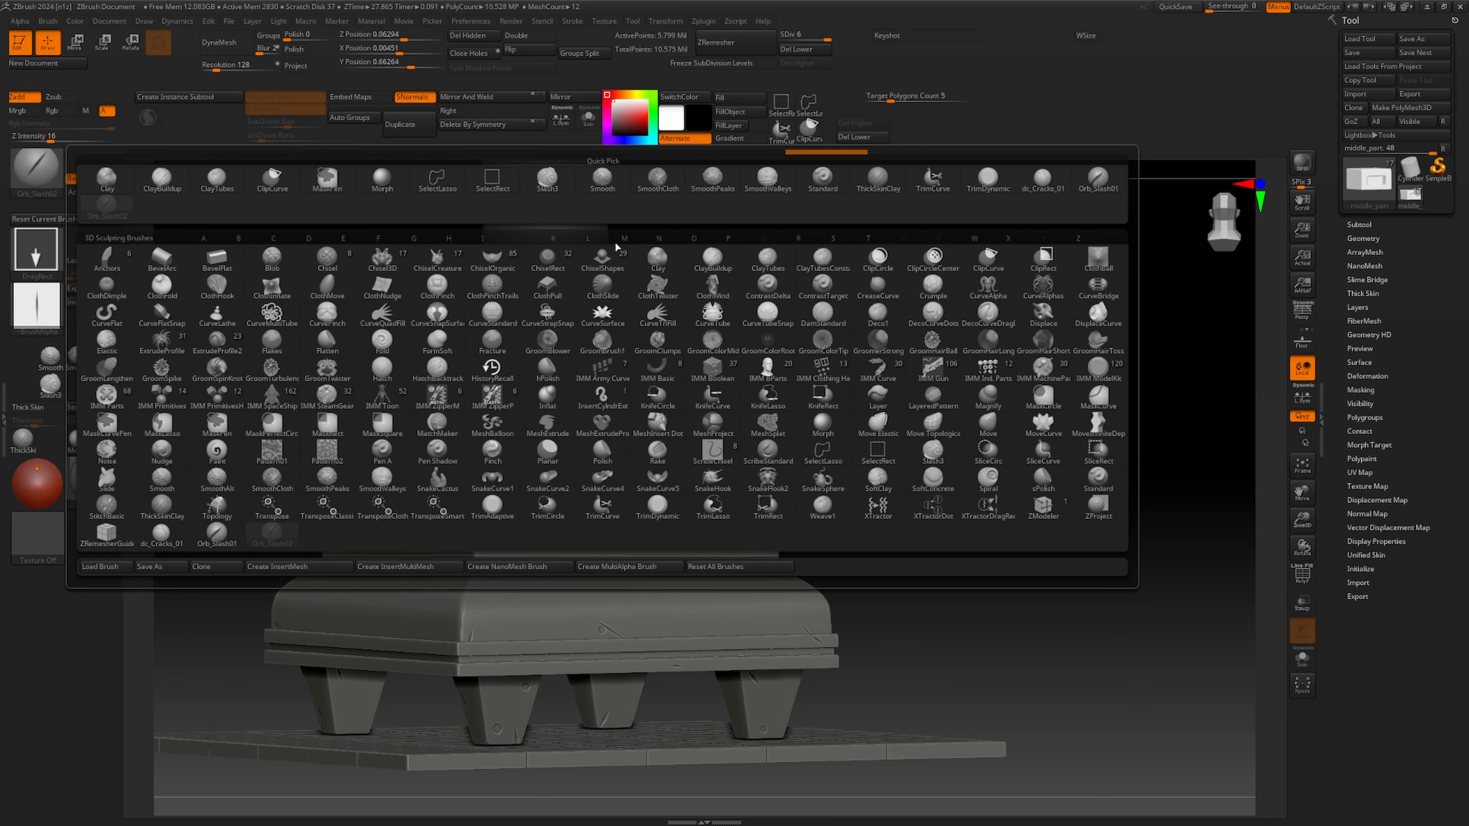
pyautogui.click(964, 197)
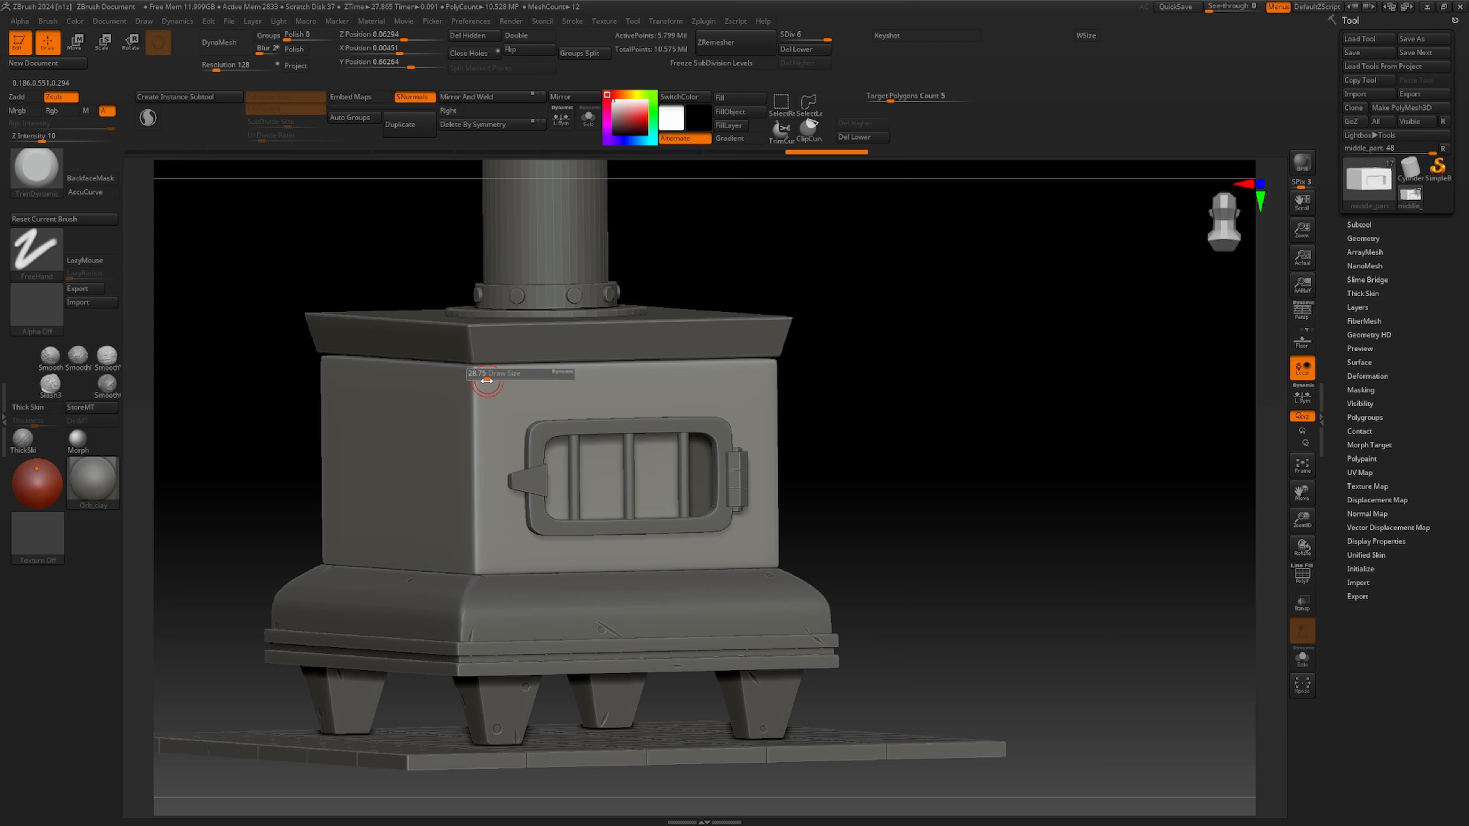
# Trim the vertical front corner edges of the middle body, isolating it to reach the covered corner and showing the whole stove again.
pyautogui.moveTo(301, 392); pyautogui.dragTo(360, 413)
pyautogui.click(589, 118)
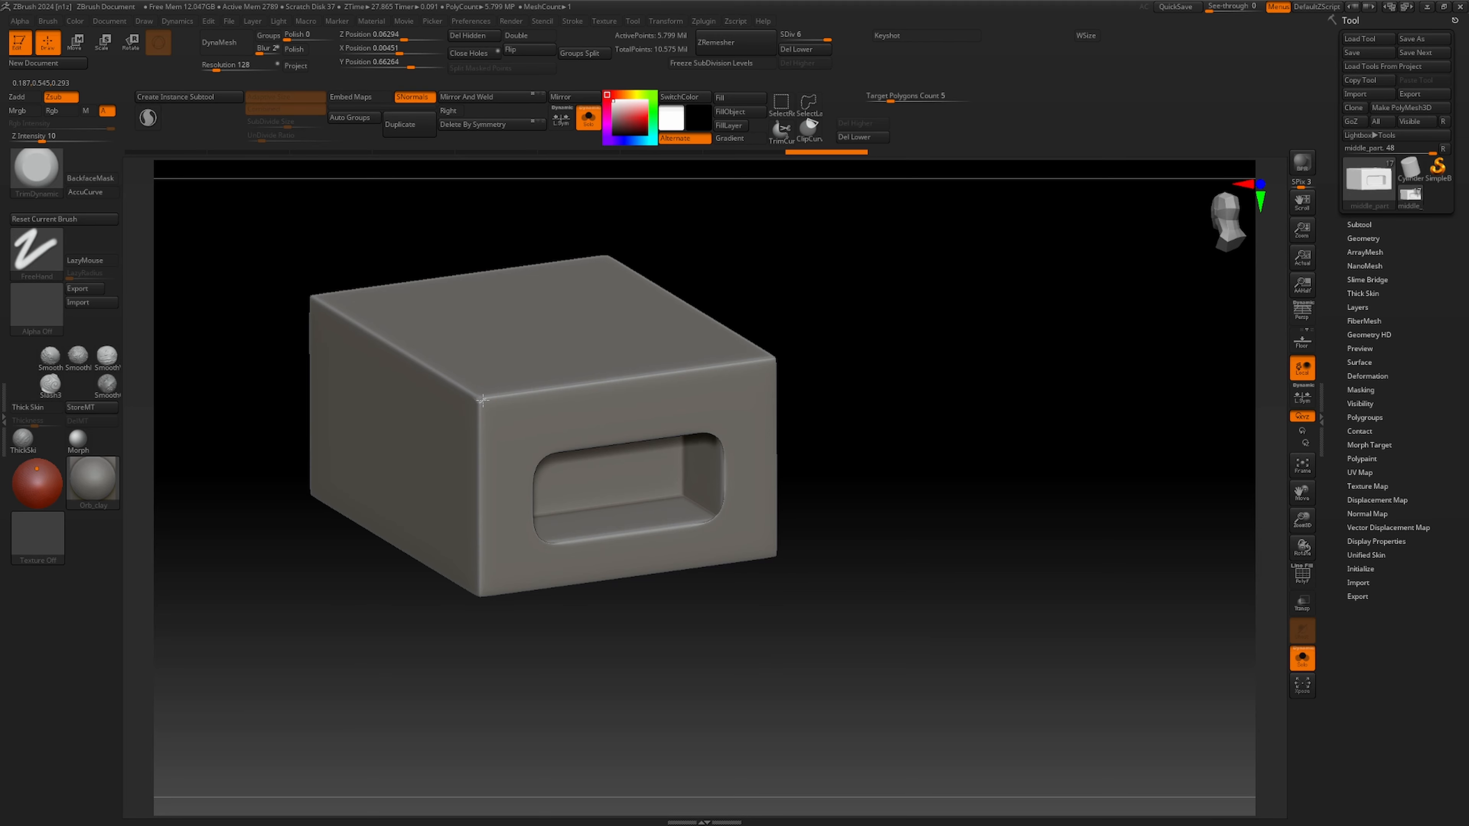
pyautogui.moveTo(485, 397); pyautogui.dragTo(590, 240)
pyautogui.click(588, 118)
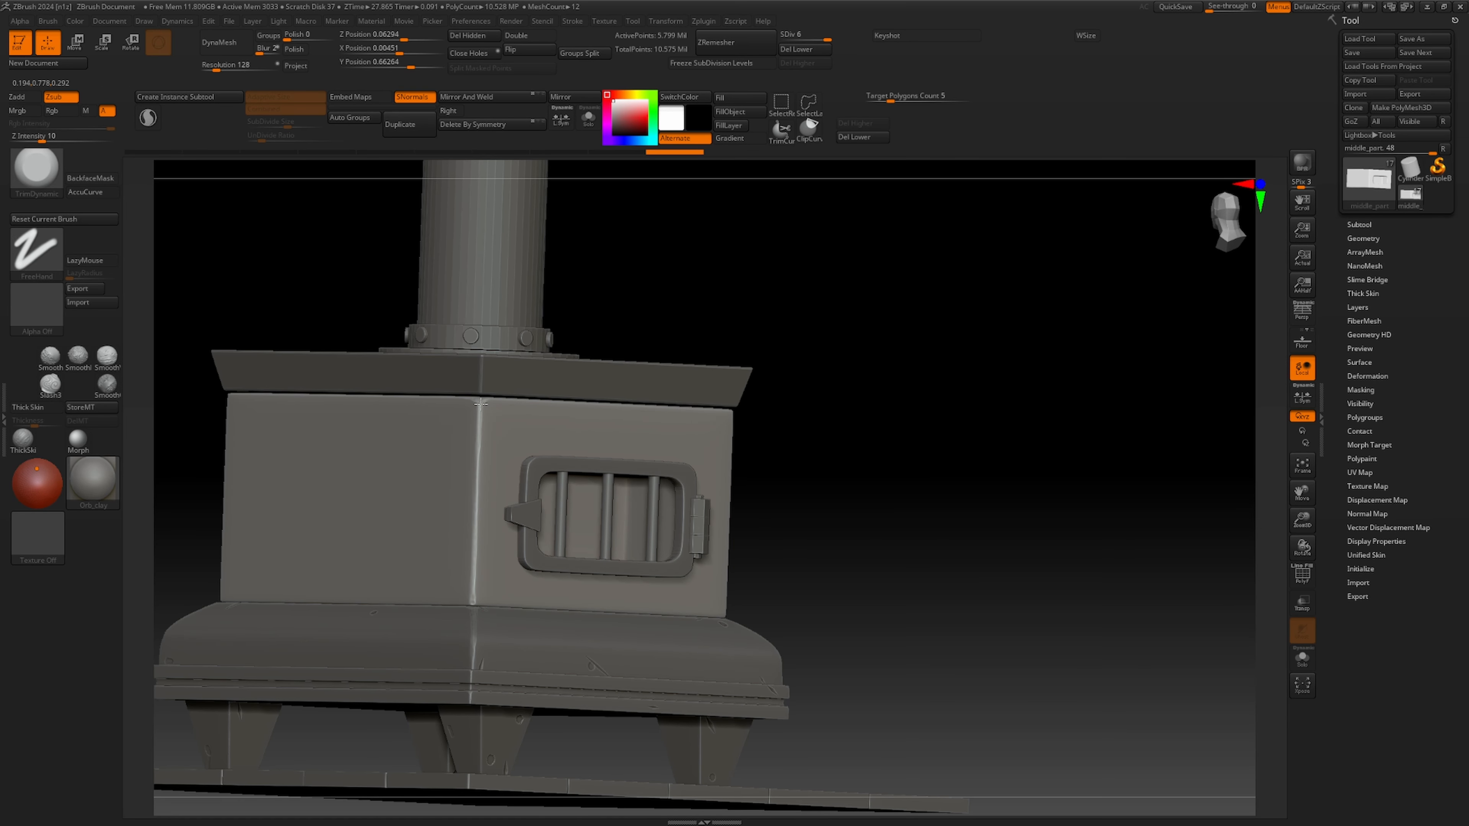
pyautogui.moveTo(480, 404); pyautogui.dragTo(484, 466)
pyautogui.moveTo(977, 430); pyautogui.dragTo(796, 461)
pyautogui.moveTo(720, 410); pyautogui.dragTo(724, 415)
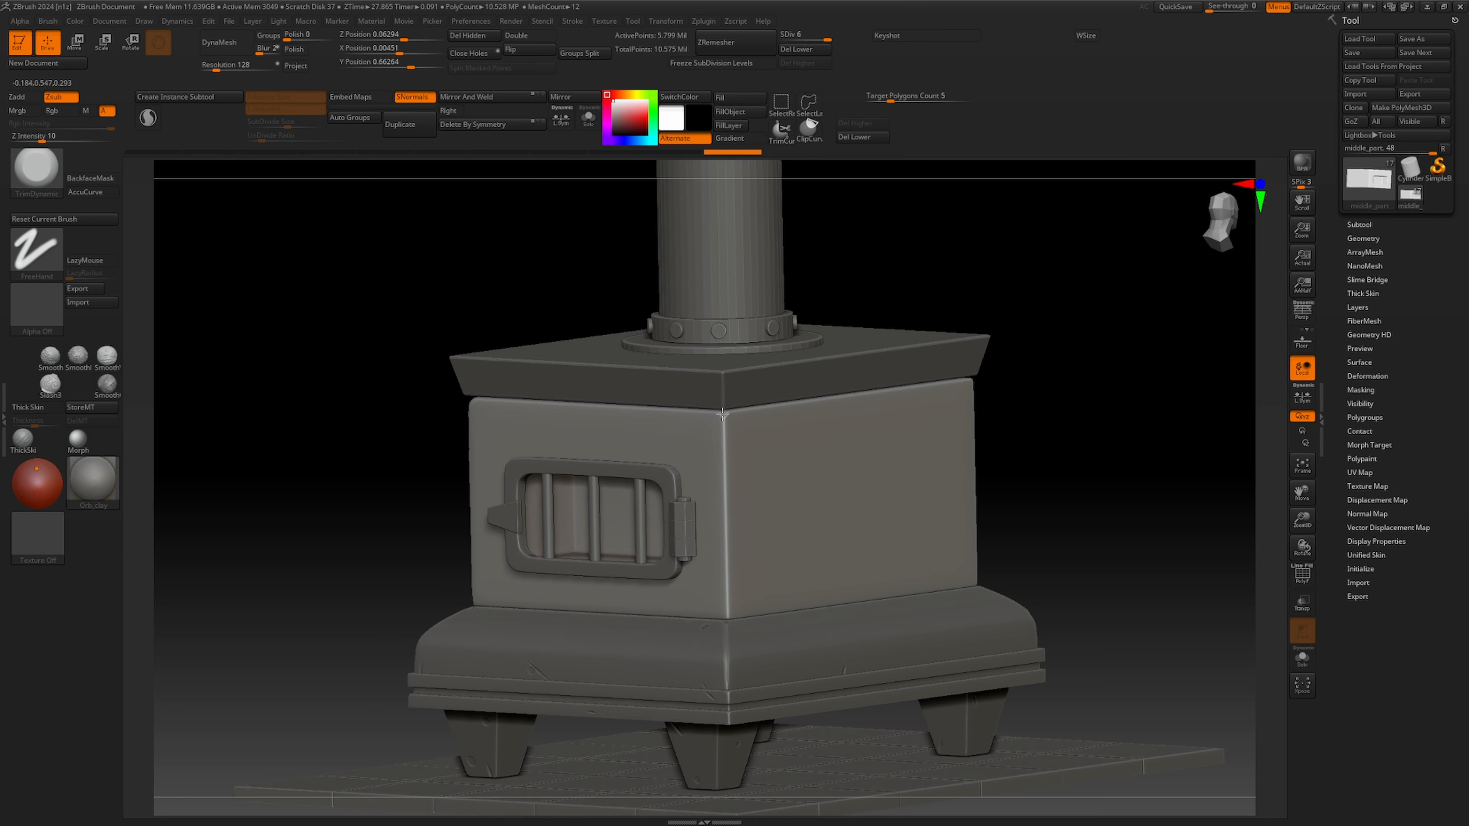
pyautogui.moveTo(728, 616); pyautogui.dragTo(730, 611)
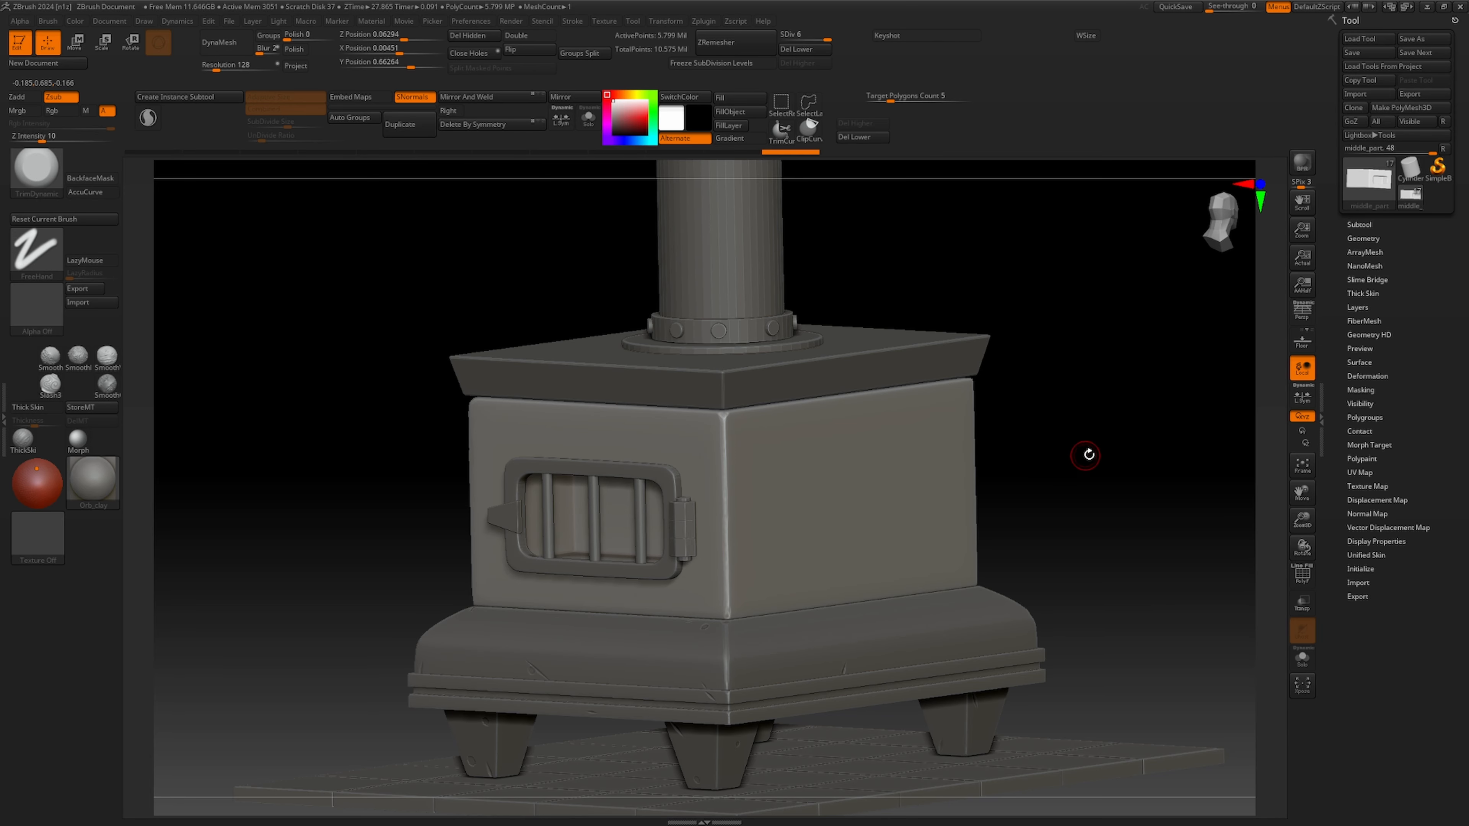
# Trim the middle body's upper side edge and its remaining vertical corner edges.
pyautogui.moveTo(1088, 456); pyautogui.dragTo(1022, 473)
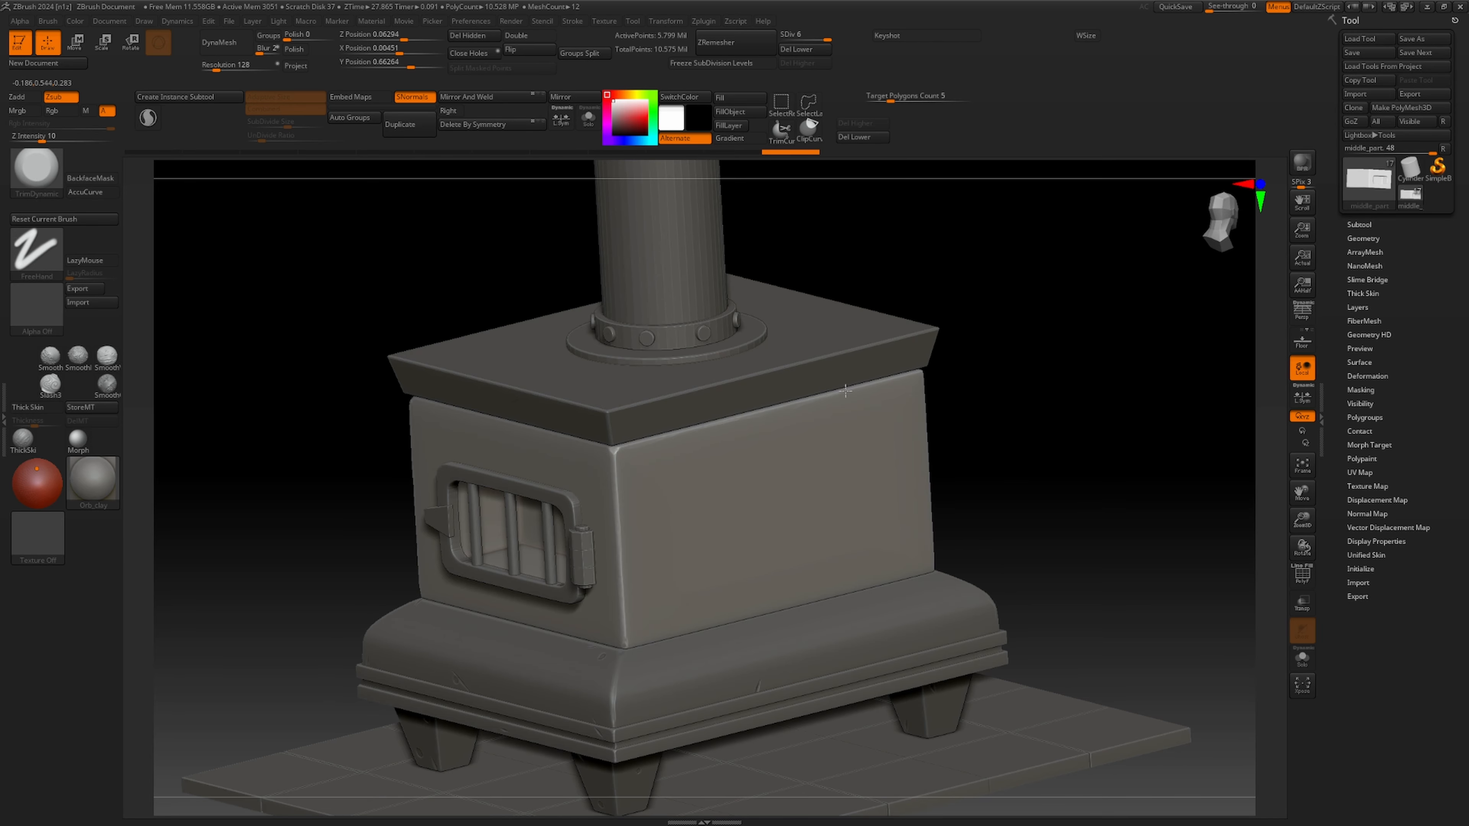
pyautogui.moveTo(845, 391); pyautogui.dragTo(913, 375)
pyautogui.moveTo(1044, 438)
pyautogui.mouseDown()
pyautogui.moveTo(938, 495)
pyautogui.moveTo(911, 544)
pyautogui.mouseUp()
pyautogui.moveTo(1043, 348)
pyautogui.mouseDown()
pyautogui.moveTo(928, 373)
pyautogui.moveTo(783, 641)
pyautogui.mouseUp()
pyautogui.moveTo(1029, 400); pyautogui.dragTo(885, 405)
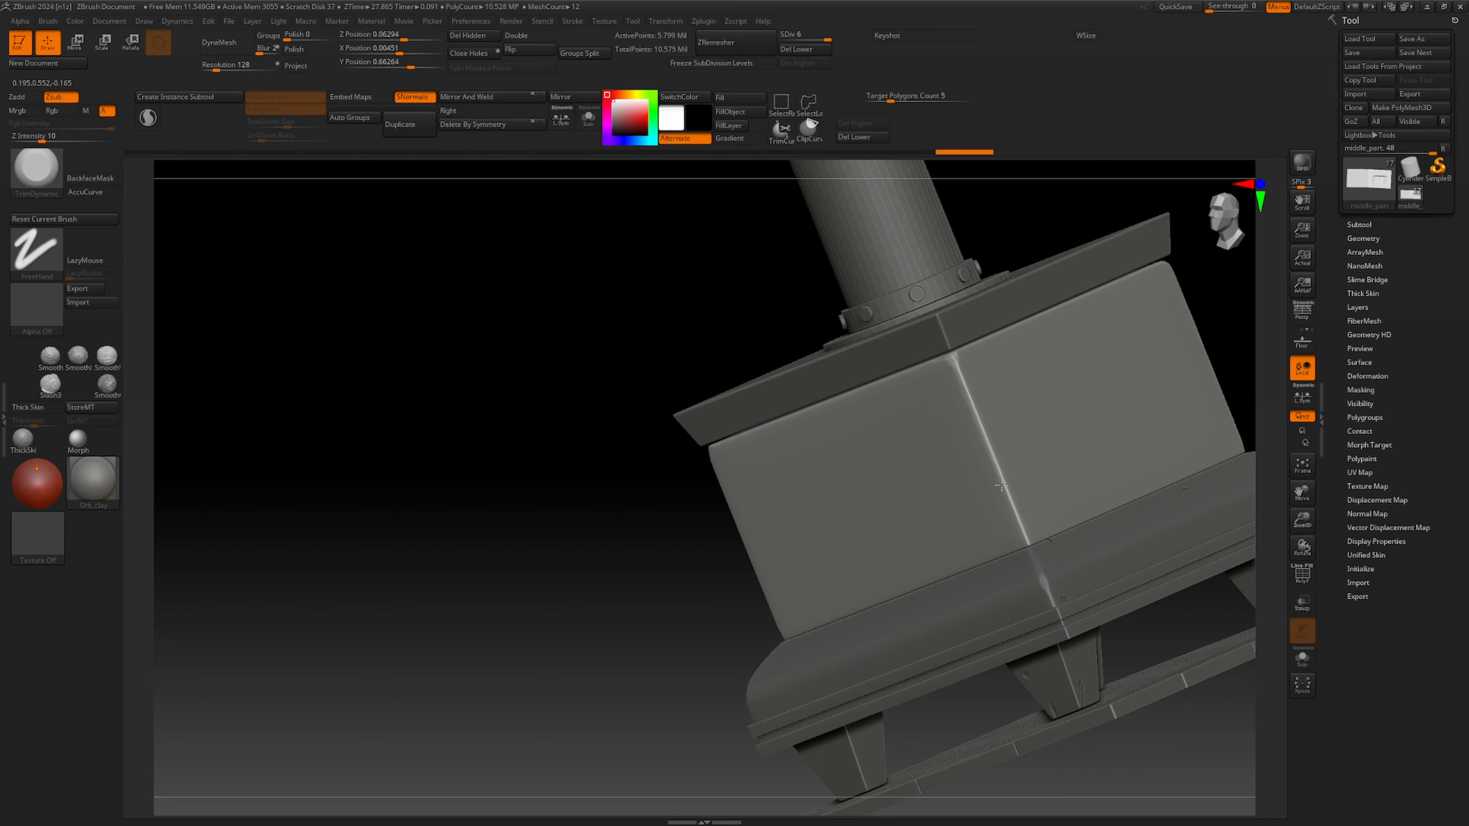
pyautogui.moveTo(535, 564)
pyautogui.keyDown('alt'); pyautogui.mouseDown()
pyautogui.moveTo(341, 551)
pyautogui.moveTo(1065, 324)
pyautogui.moveTo(1098, 361)
pyautogui.moveTo(1016, 449)
pyautogui.moveTo(1105, 463)
pyautogui.moveTo(1065, 461)
pyautogui.moveTo(1035, 492)
pyautogui.mouseUp(); pyautogui.keyUp('alt')
# Switch to Orb_Slash01 and cut a small slash near the lower corner of the middle body's front.
pyautogui.click(39, 174)
pyautogui.click(1097, 180)
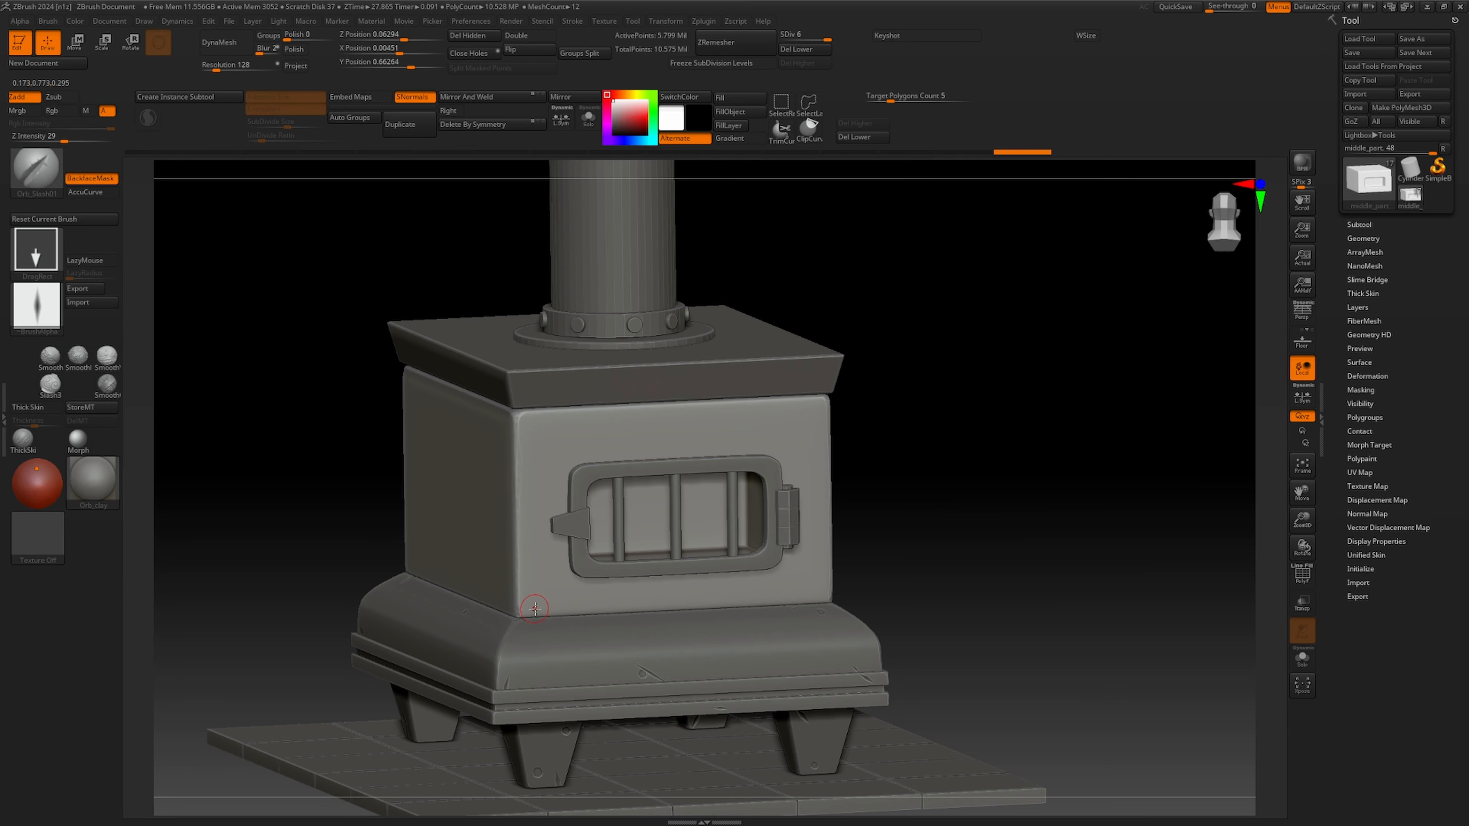
pyautogui.moveTo(540, 591); pyautogui.dragTo(542, 593)
pyautogui.moveTo(1009, 420)
pyautogui.mouseDown()
pyautogui.moveTo(902, 432)
pyautogui.moveTo(961, 450)
pyautogui.moveTo(918, 476)
pyautogui.moveTo(767, 453)
pyautogui.mouseUp()
pyautogui.press('ctrl')
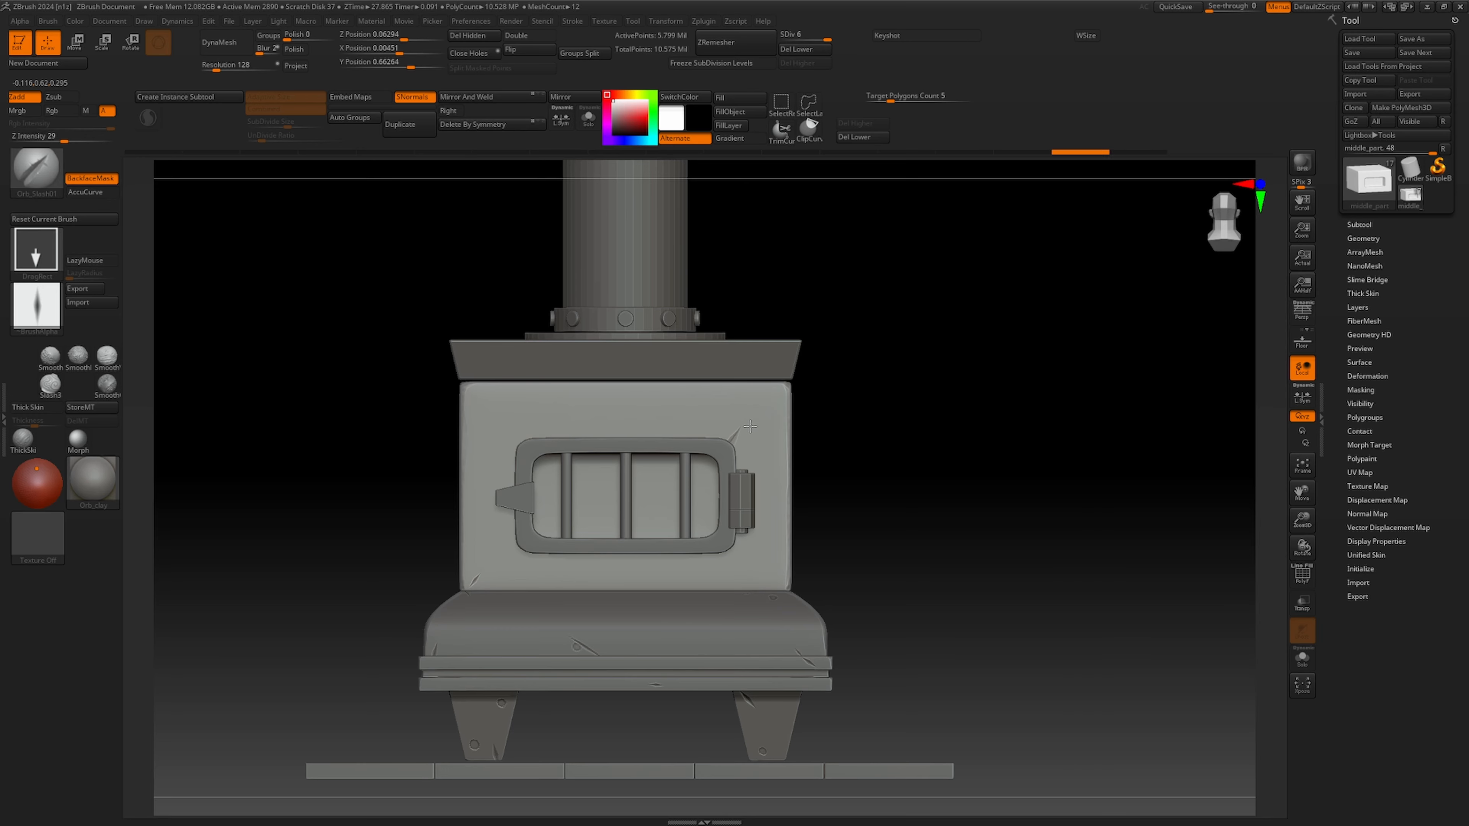
# Cut small slashes above the door's upper corner and at the front's upper edge, undoing unwanted attempts including one on the side.
pyautogui.hotkey('ctrl', 'z')
pyautogui.moveTo(744, 417); pyautogui.dragTo(750, 415)
pyautogui.hotkey('ctrl', 'z')
pyautogui.moveTo(574, 377); pyautogui.dragTo(575, 377)
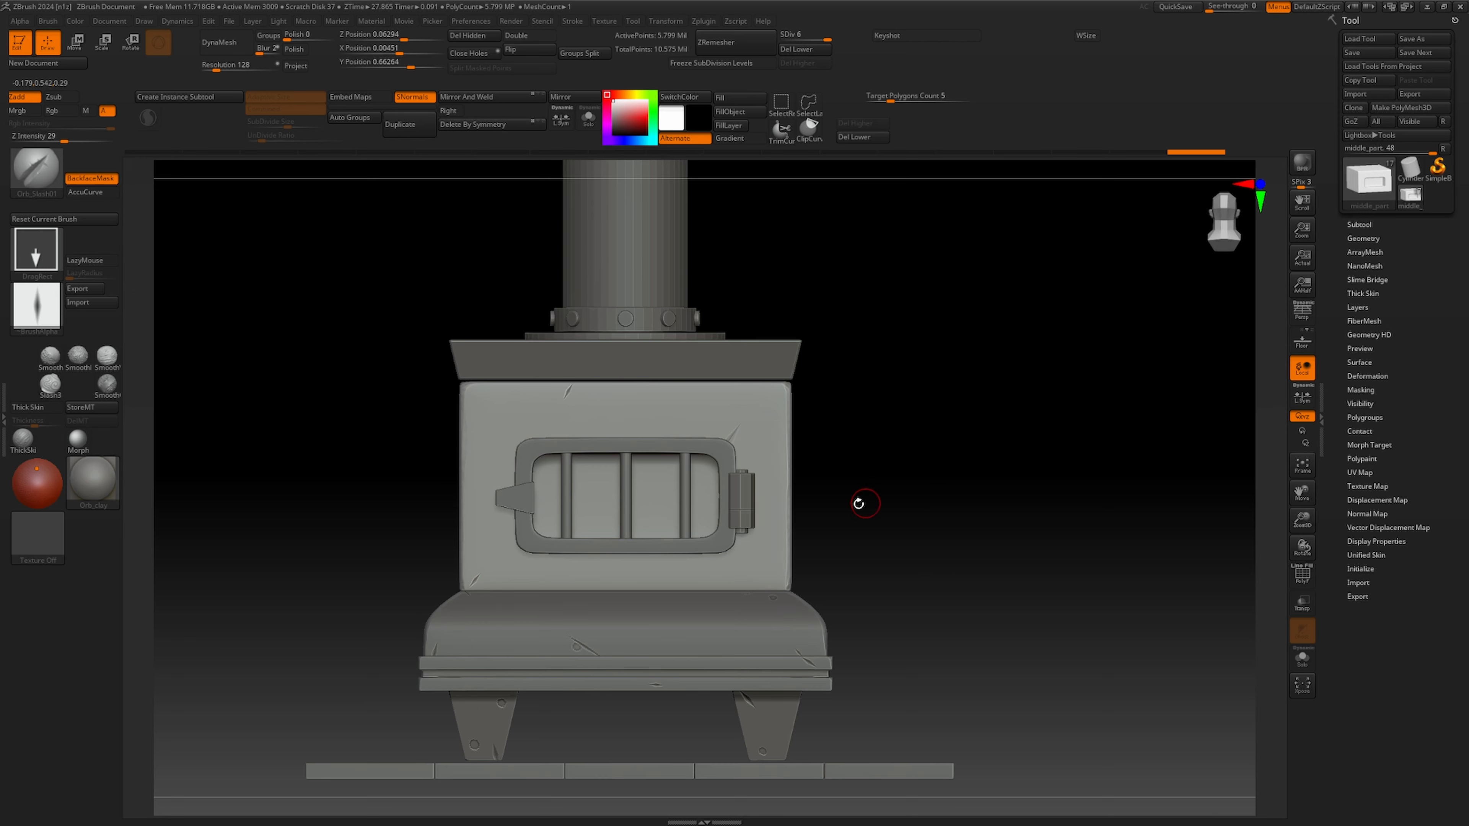
pyautogui.moveTo(398, 428); pyautogui.dragTo(474, 437)
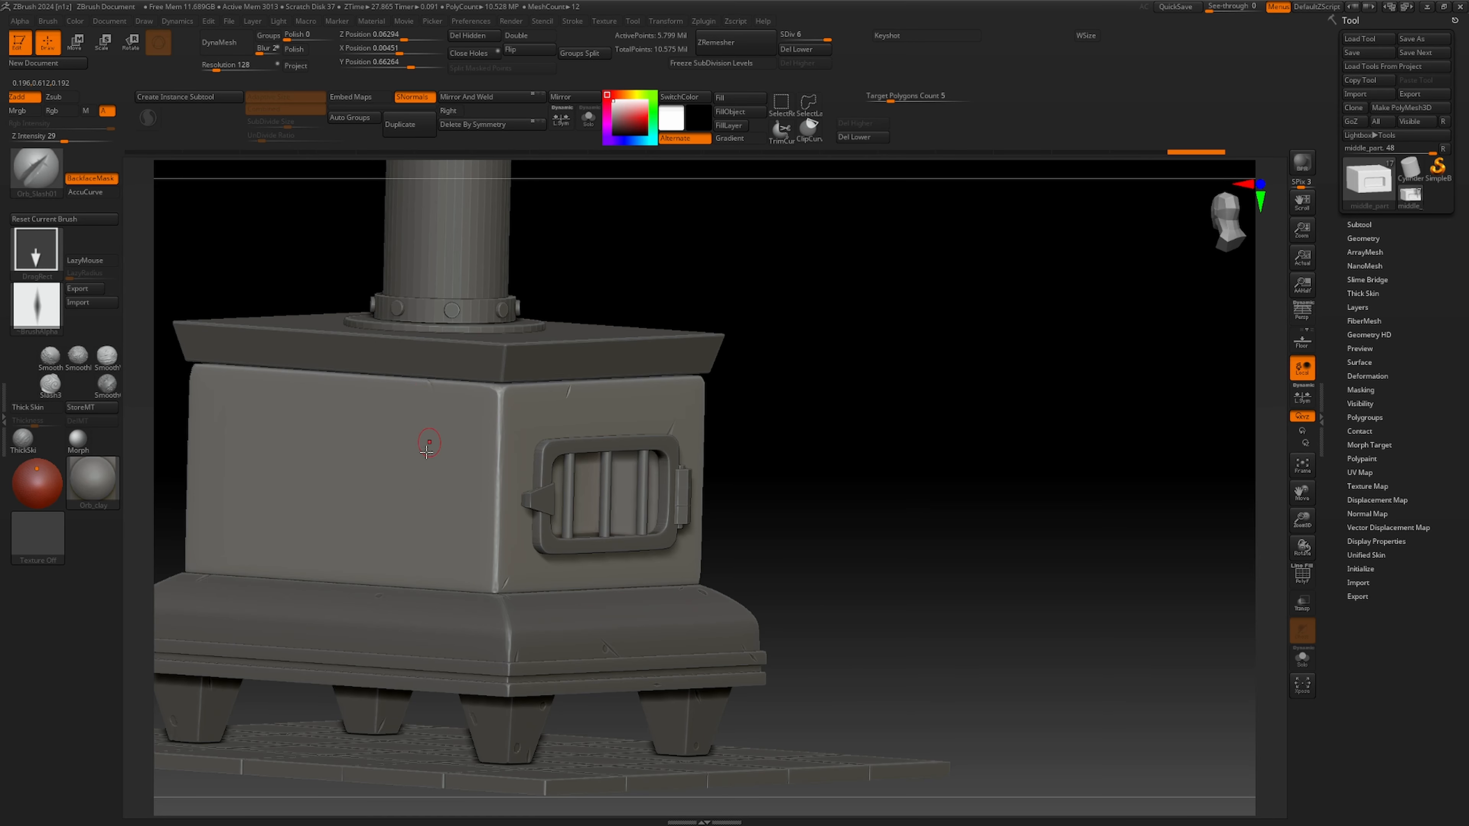
pyautogui.hotkey('ctrl', 'z')
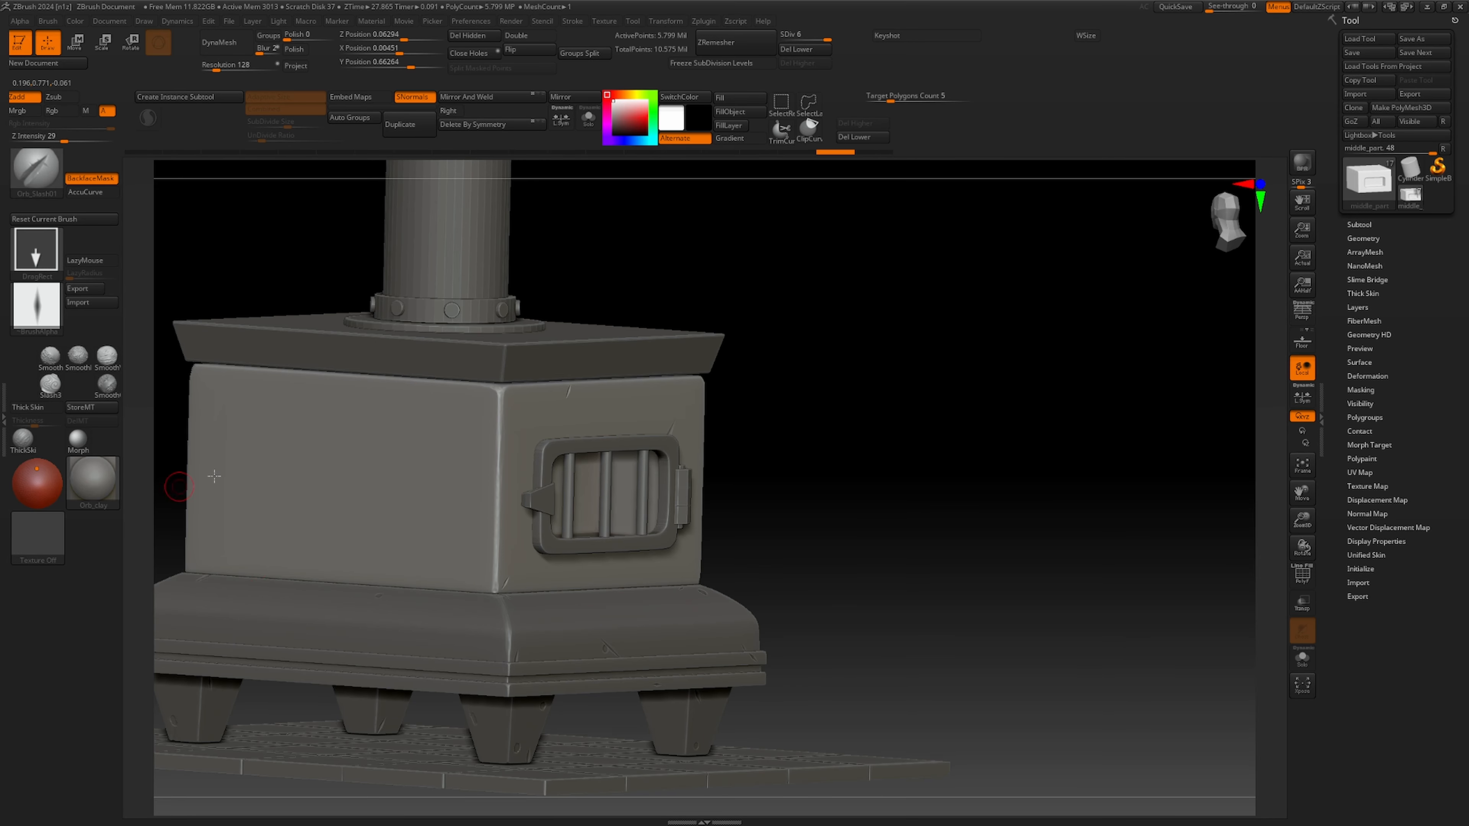
pyautogui.moveTo(170, 486); pyautogui.dragTo(933, 475)
# Switch to the ClayTubes brush, adjust its draw size and give it the hard round Alpha 58.
pyautogui.press('b')
pyautogui.press('c')
pyautogui.press('t')
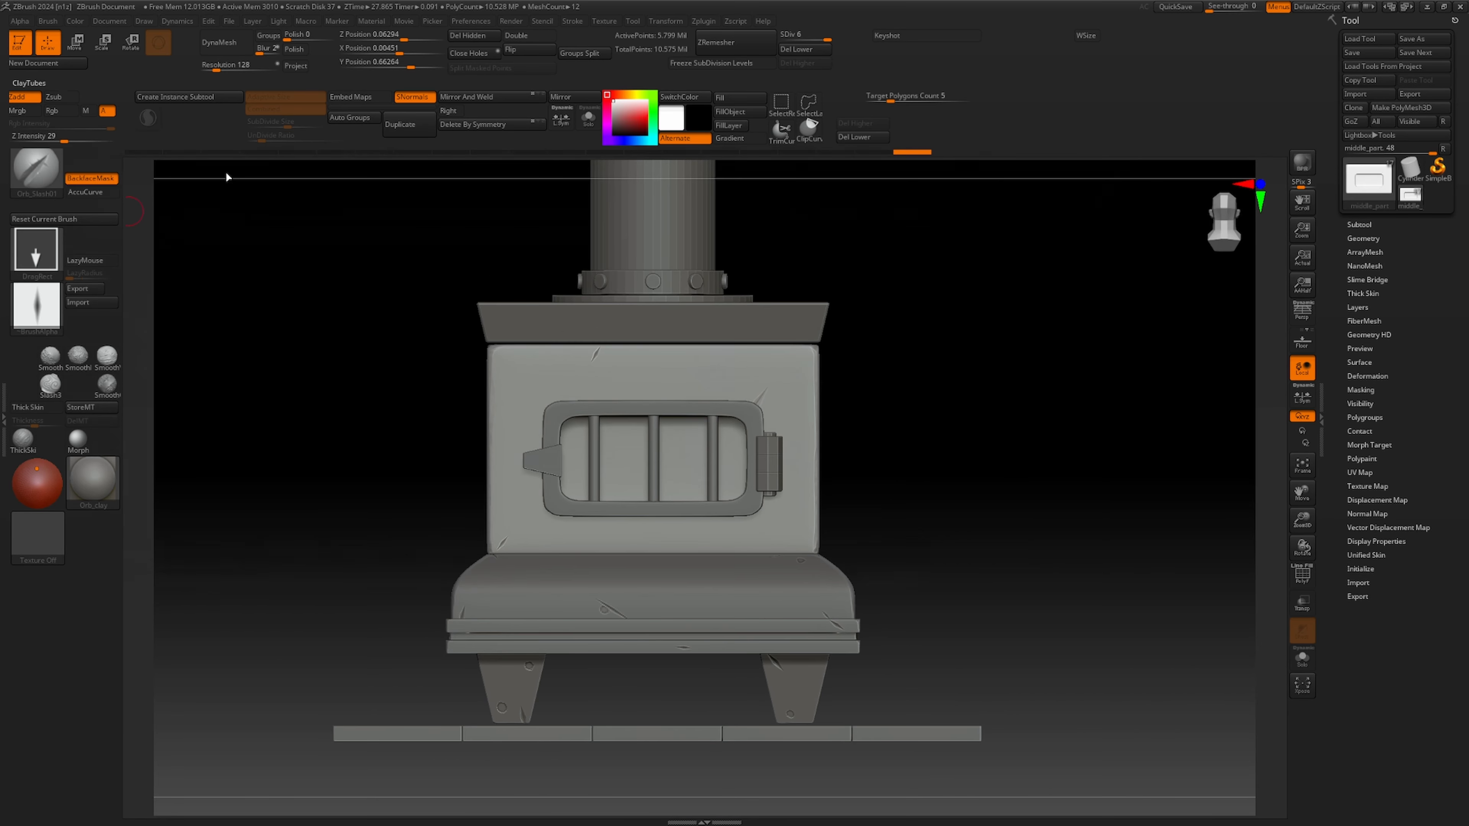
pyautogui.press('s')
pyautogui.moveTo(778, 409)
pyautogui.mouseDown()
pyautogui.moveTo(798, 413)
pyautogui.moveTo(762, 413)
pyautogui.mouseUp()
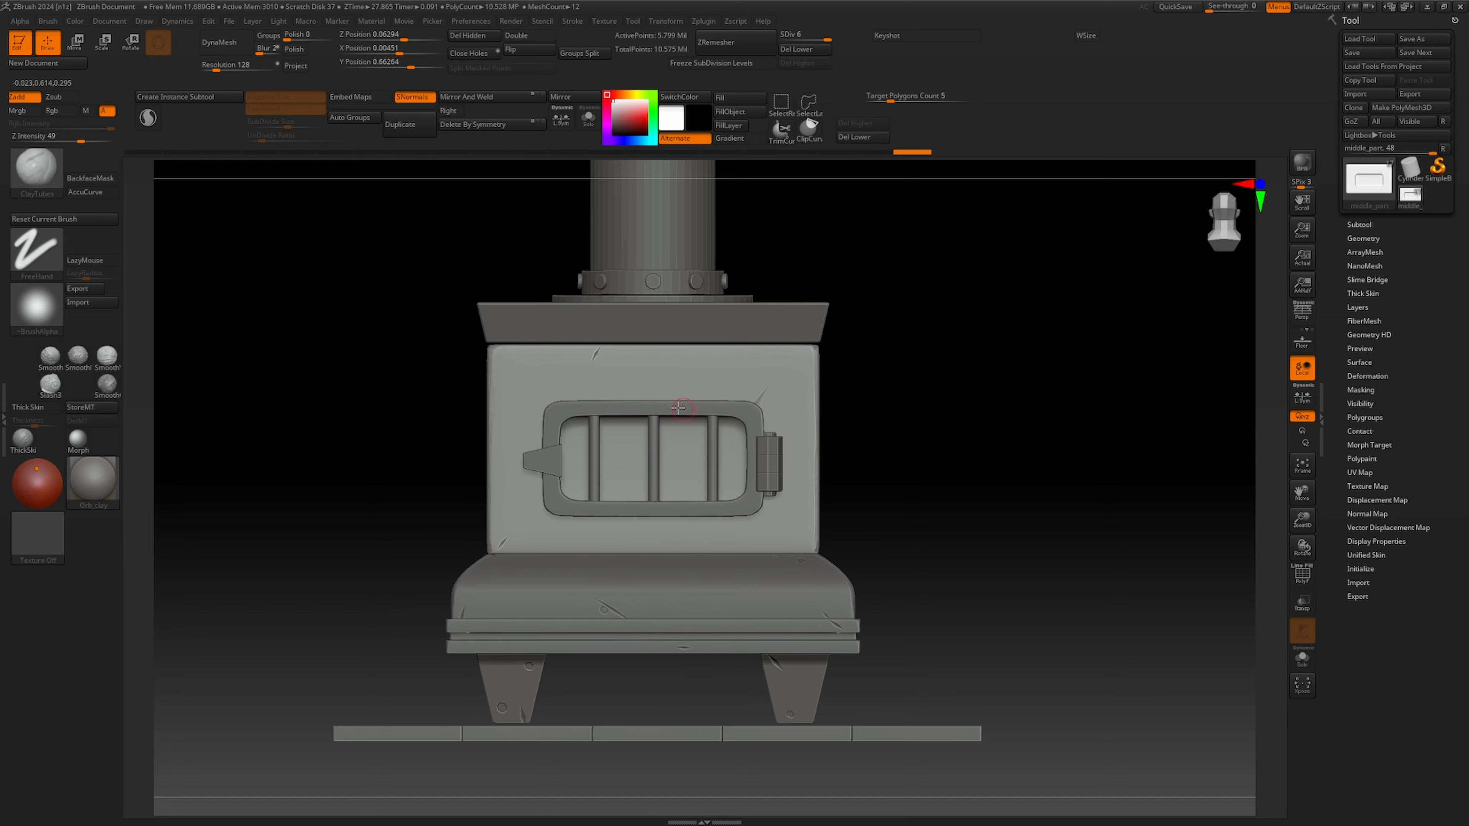
pyautogui.click(36, 304)
pyautogui.click(383, 466)
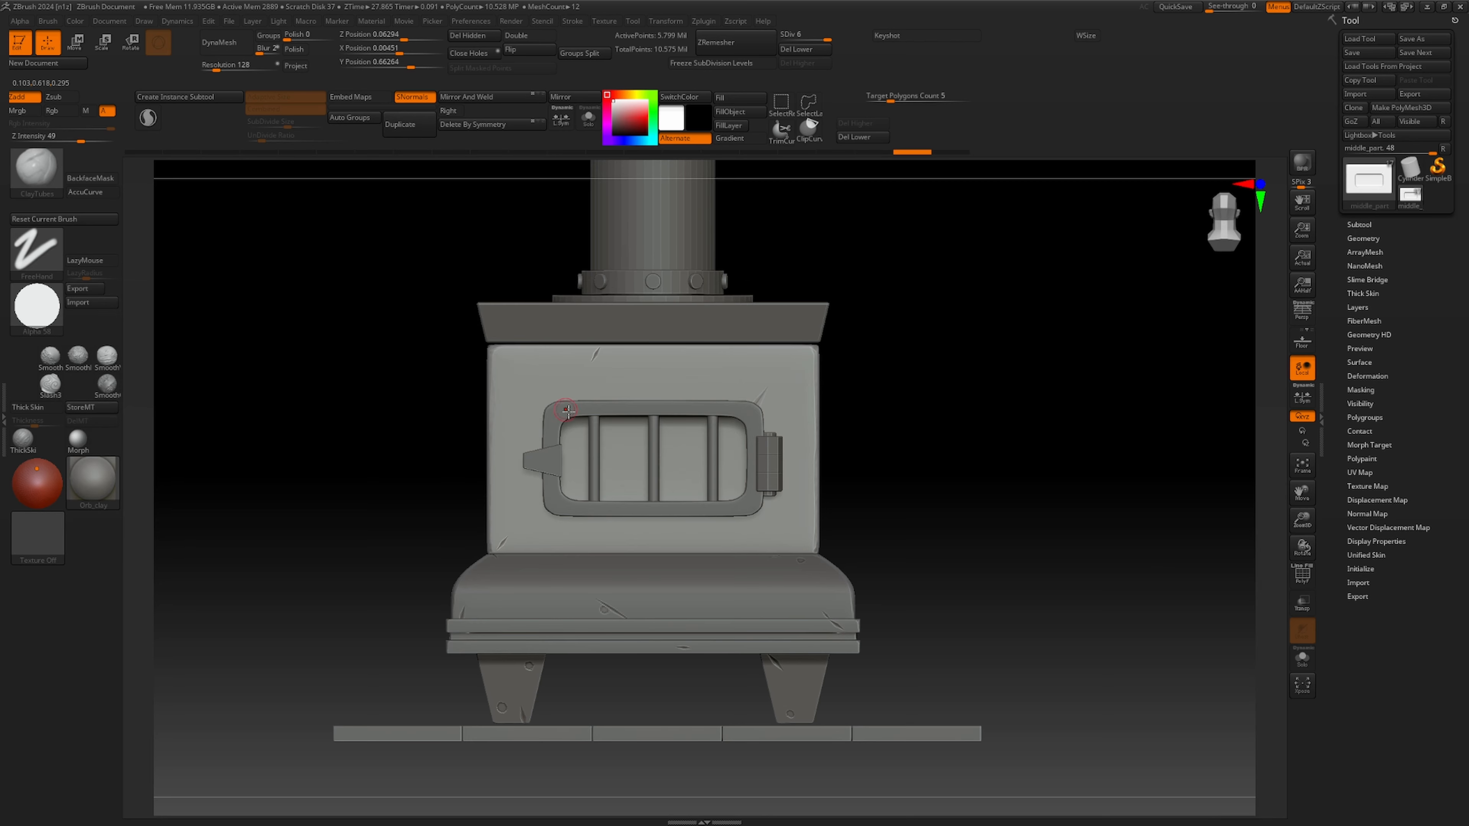
# Test clay strokes around the door's upper corner, undo them, and lower the brush's Z Intensity to 7.
pyautogui.hotkey('ctrl', 'z')
pyautogui.moveTo(676, 397); pyautogui.dragTo(592, 405)
pyautogui.hotkey('ctrl', 'z')
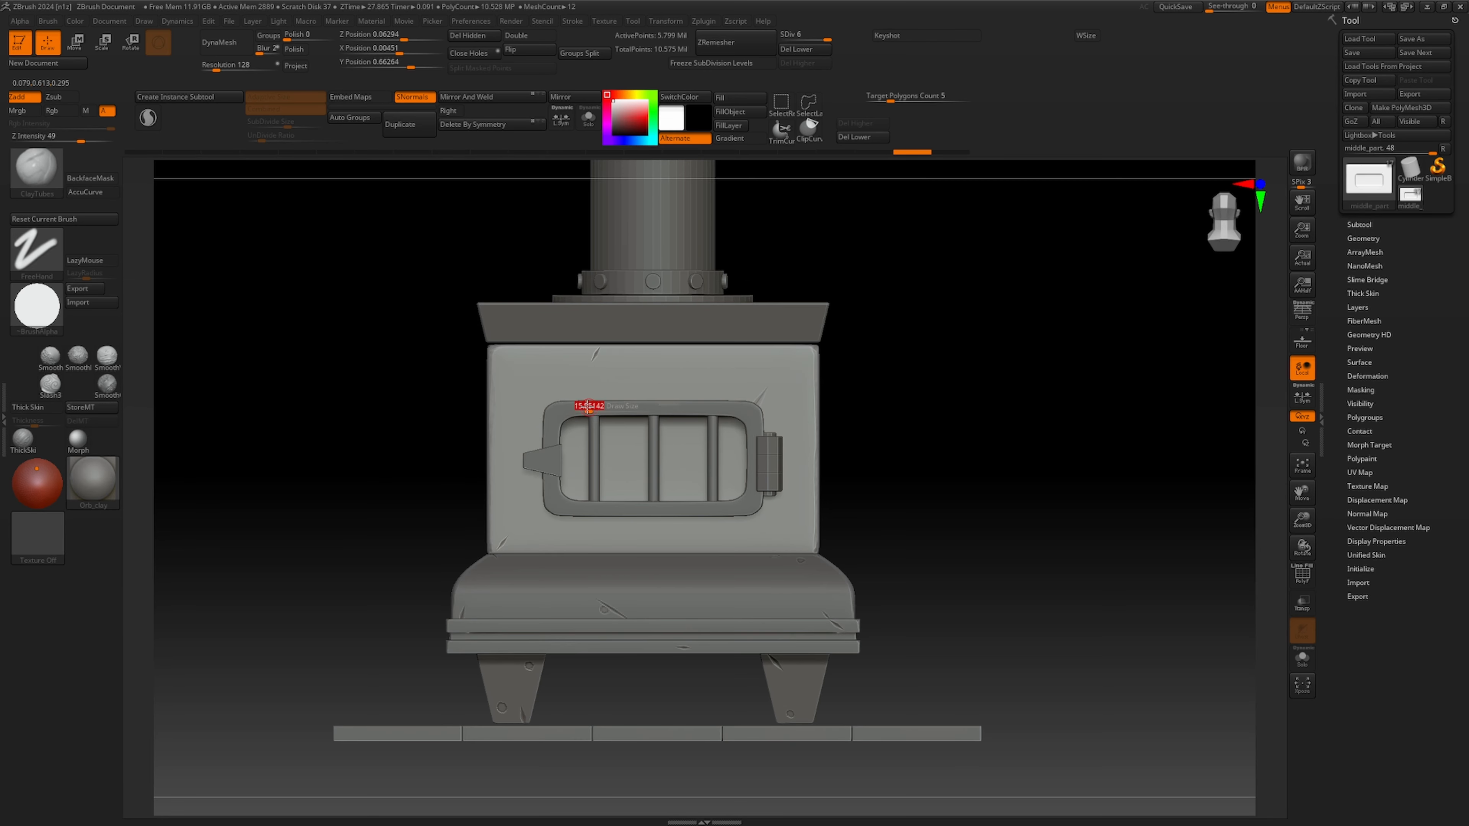
pyautogui.moveTo(80, 139); pyautogui.dragTo(58, 139)
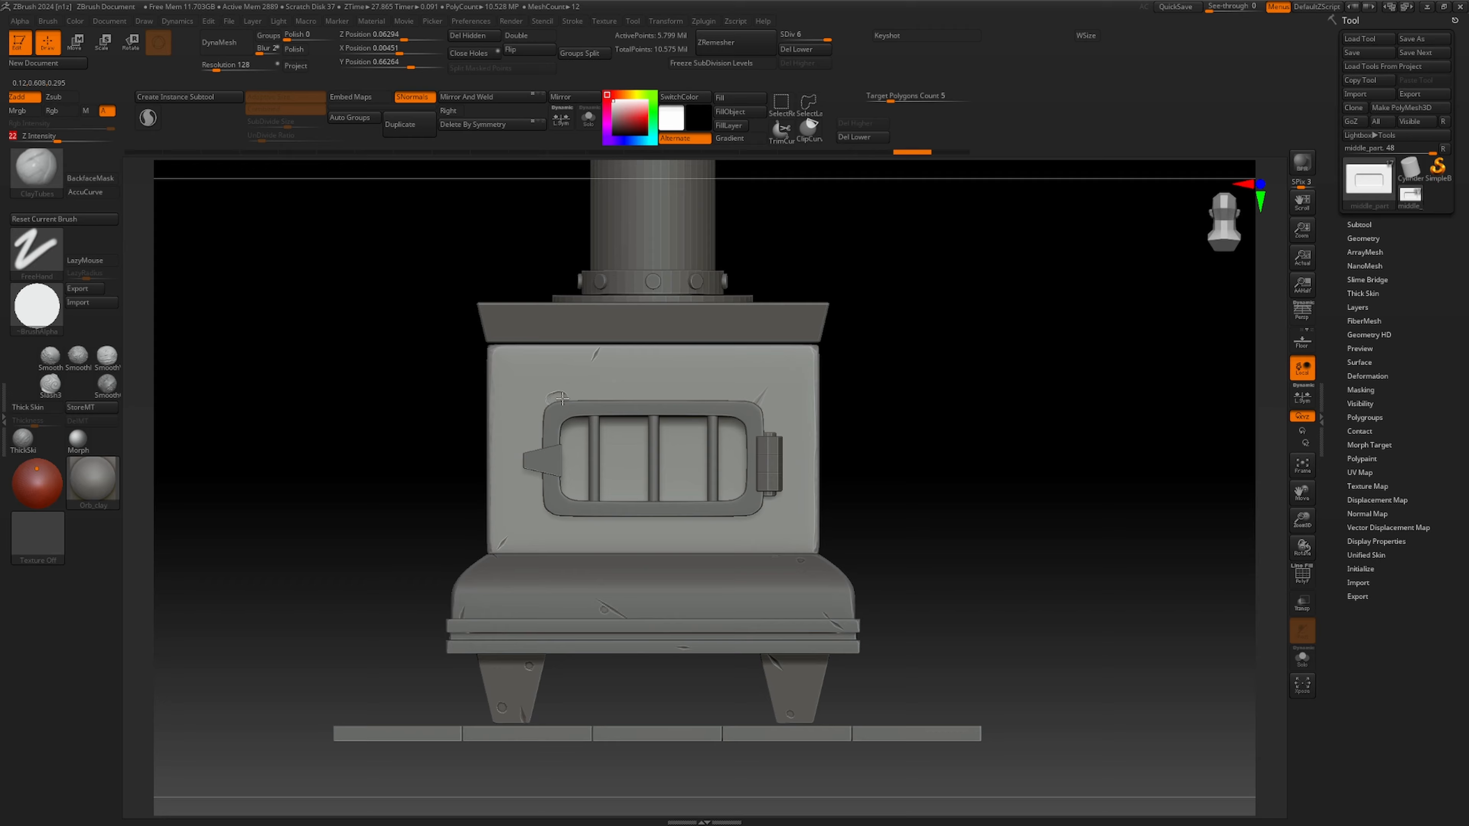
pyautogui.hotkey('ctrl', 'z')
pyautogui.press('s')
pyautogui.moveTo(571, 412); pyautogui.dragTo(579, 406)
pyautogui.moveTo(55, 140); pyautogui.dragTo(37, 139)
pyautogui.moveTo(569, 412)
pyautogui.mouseDown()
pyautogui.moveTo(626, 413)
pyautogui.moveTo(591, 417)
pyautogui.mouseUp()
pyautogui.hotkey('ctrl', 'z')
pyautogui.press('s')
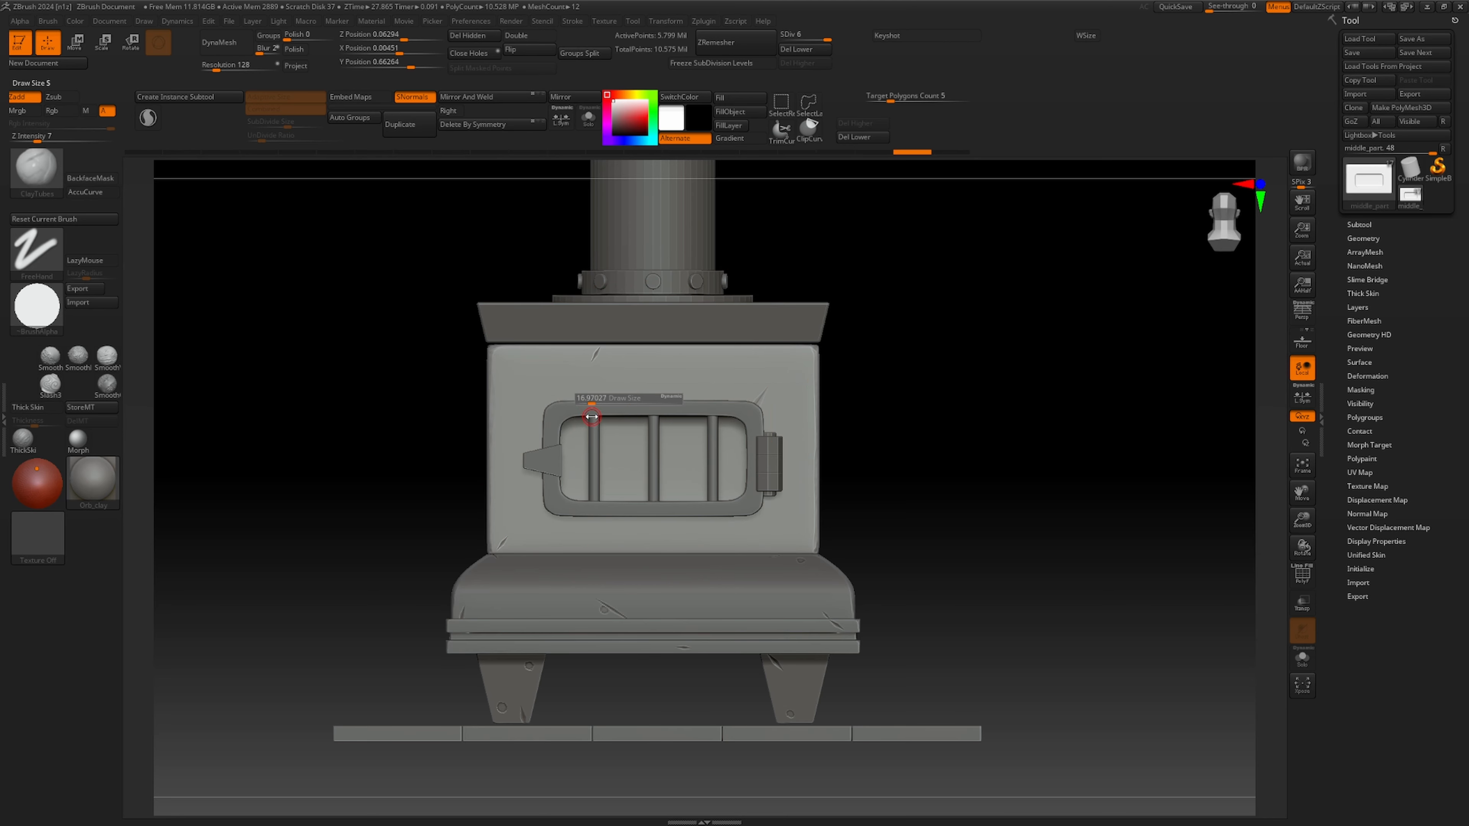
# Mask a small irregular patch above the door frame's upper corner, invert the mask for shaping the patch, and clear the mask.
pyautogui.press('s')
pyautogui.click(590, 418)
pyautogui.press('ctrl')
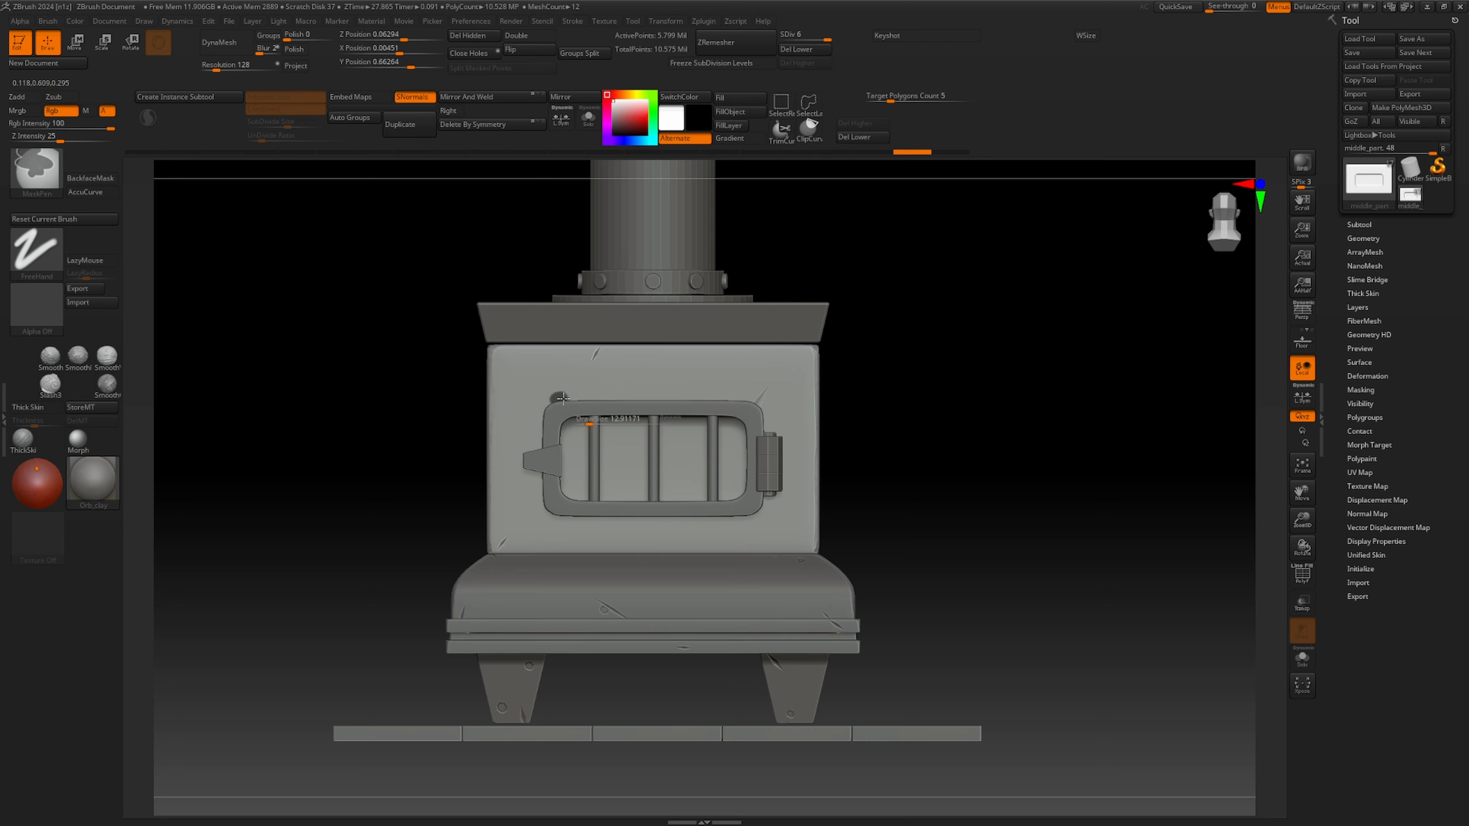
pyautogui.keyDown('ctrl'); pyautogui.moveTo(592, 399); pyautogui.dragTo(564, 397); pyautogui.keyUp('ctrl')
pyautogui.hotkey('ctrl', 'z')
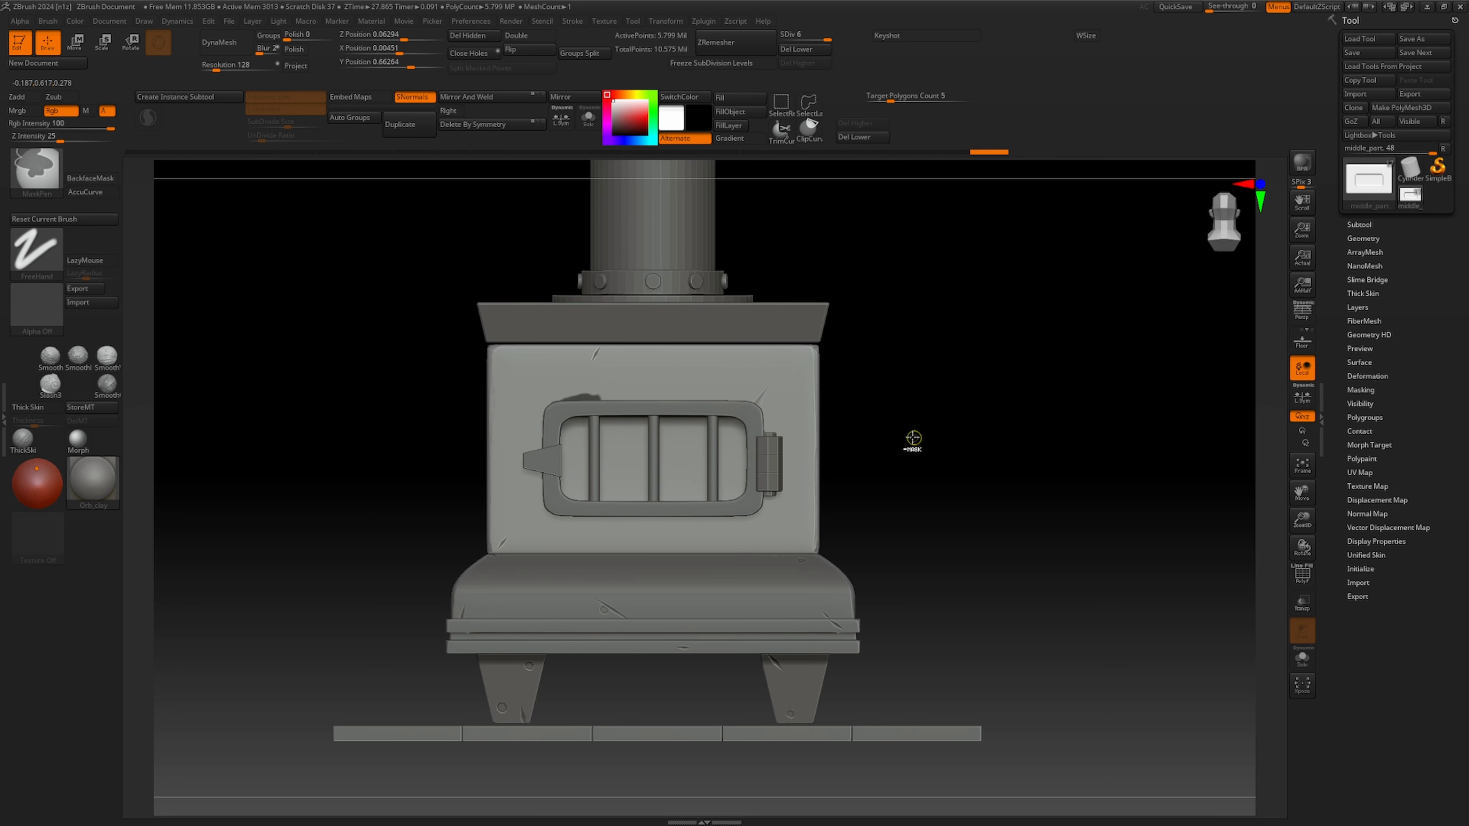
pyautogui.hotkey('ctrl', 'i')
pyautogui.moveTo(978, 473)
pyautogui.keyDown('ctrl'); pyautogui.mouseDown()
pyautogui.moveTo(958, 429)
pyautogui.moveTo(1009, 444)
pyautogui.moveTo(658, 518)
pyautogui.mouseUp(); pyautogui.keyUp('ctrl')
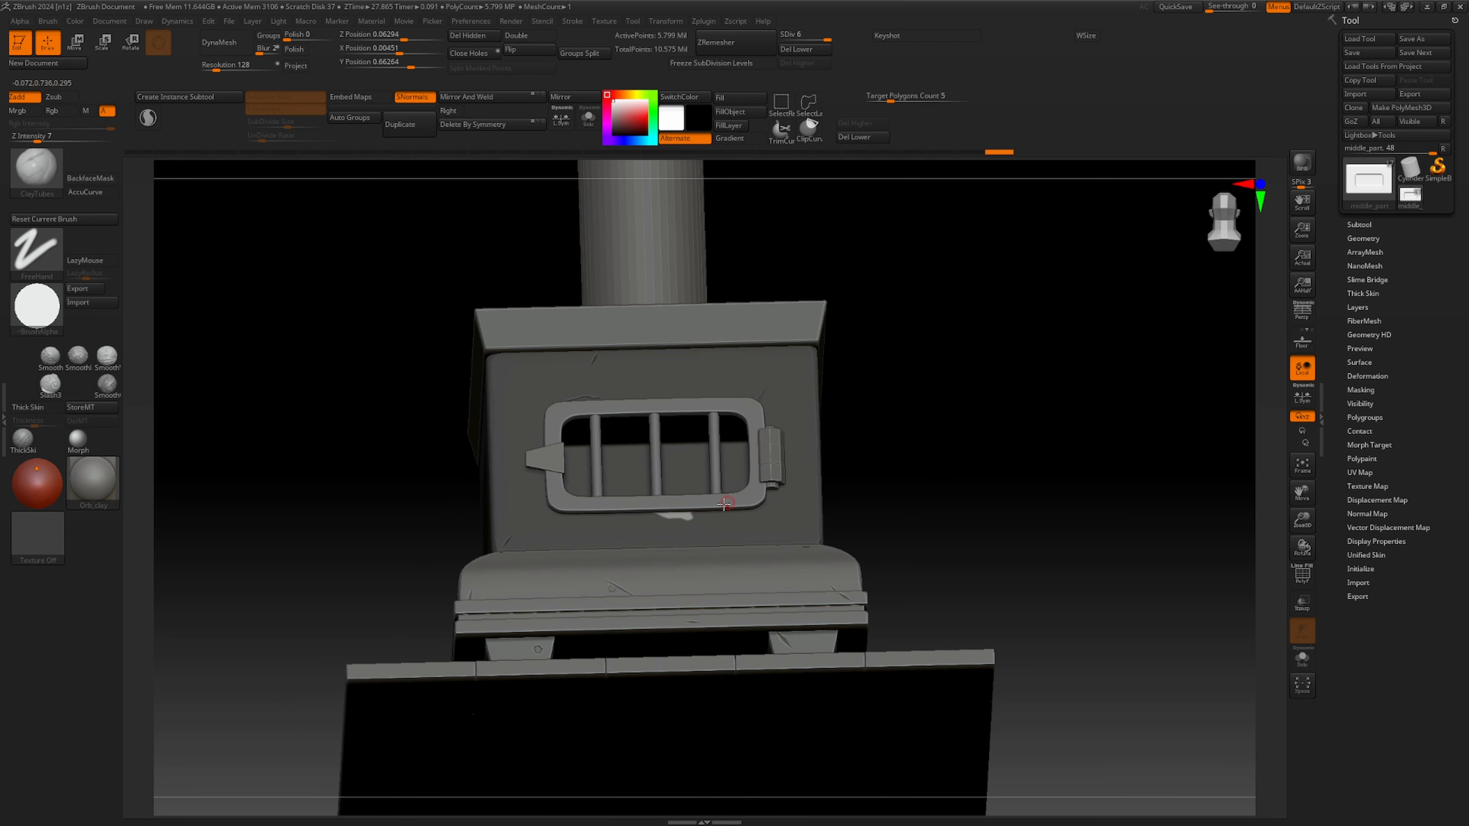
# Refine the small irregular chip just below the door frame's lower edge with ClayTubes strokes.
pyautogui.click(696, 516)
pyautogui.moveTo(693, 515); pyautogui.dragTo(695, 513)
pyautogui.moveTo(990, 434)
pyautogui.mouseDown()
pyautogui.moveTo(1015, 470)
pyautogui.moveTo(1003, 457)
pyautogui.mouseUp()
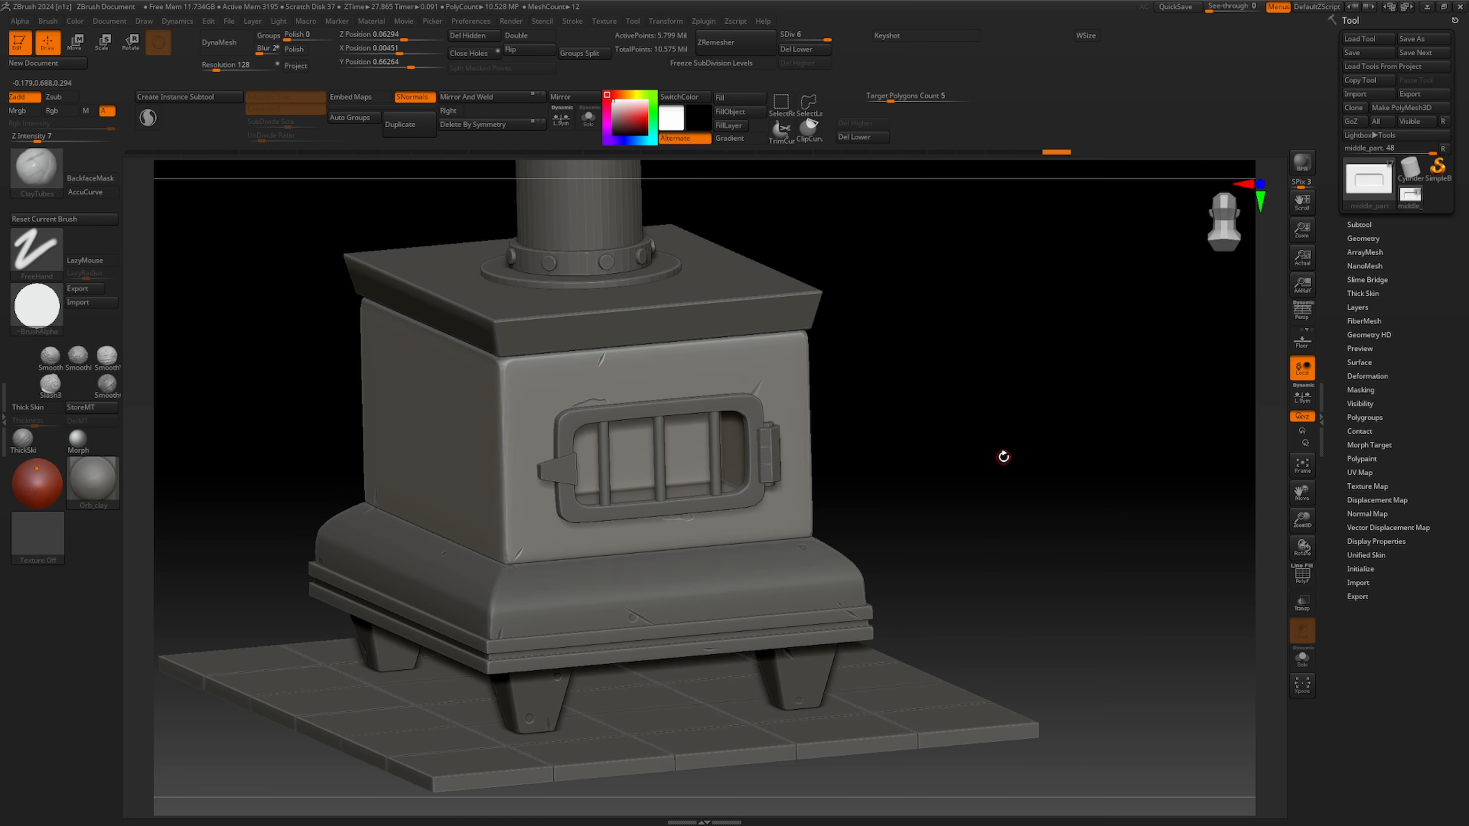
# Switch to the Orb_Slash02 brush and add small slashes to the faces of the stove body.
pyautogui.click(40, 171)
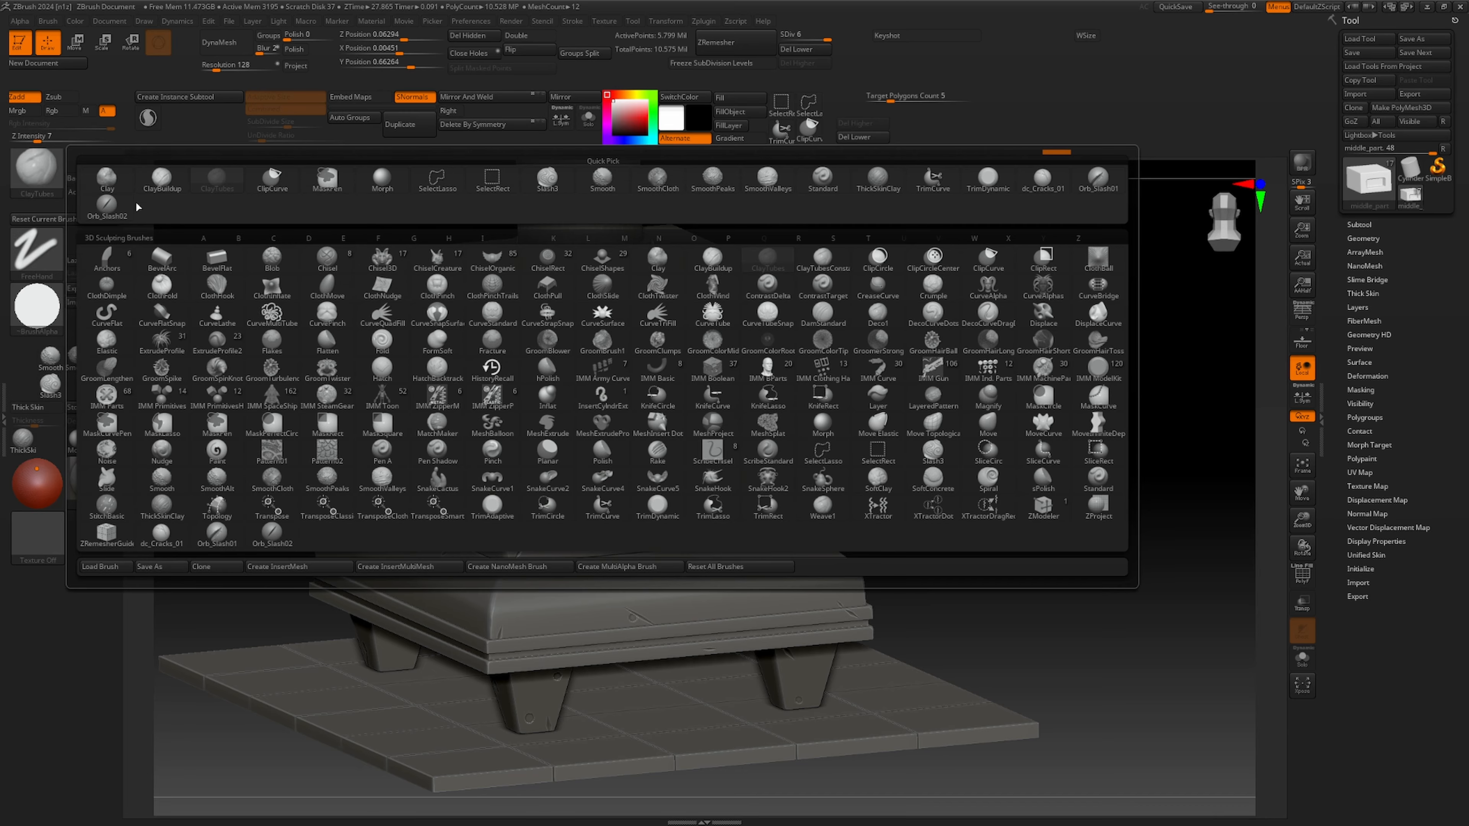
pyautogui.click(106, 206)
pyautogui.moveTo(569, 518); pyautogui.dragTo(569, 519)
pyautogui.hotkey('ctrl', 'z')
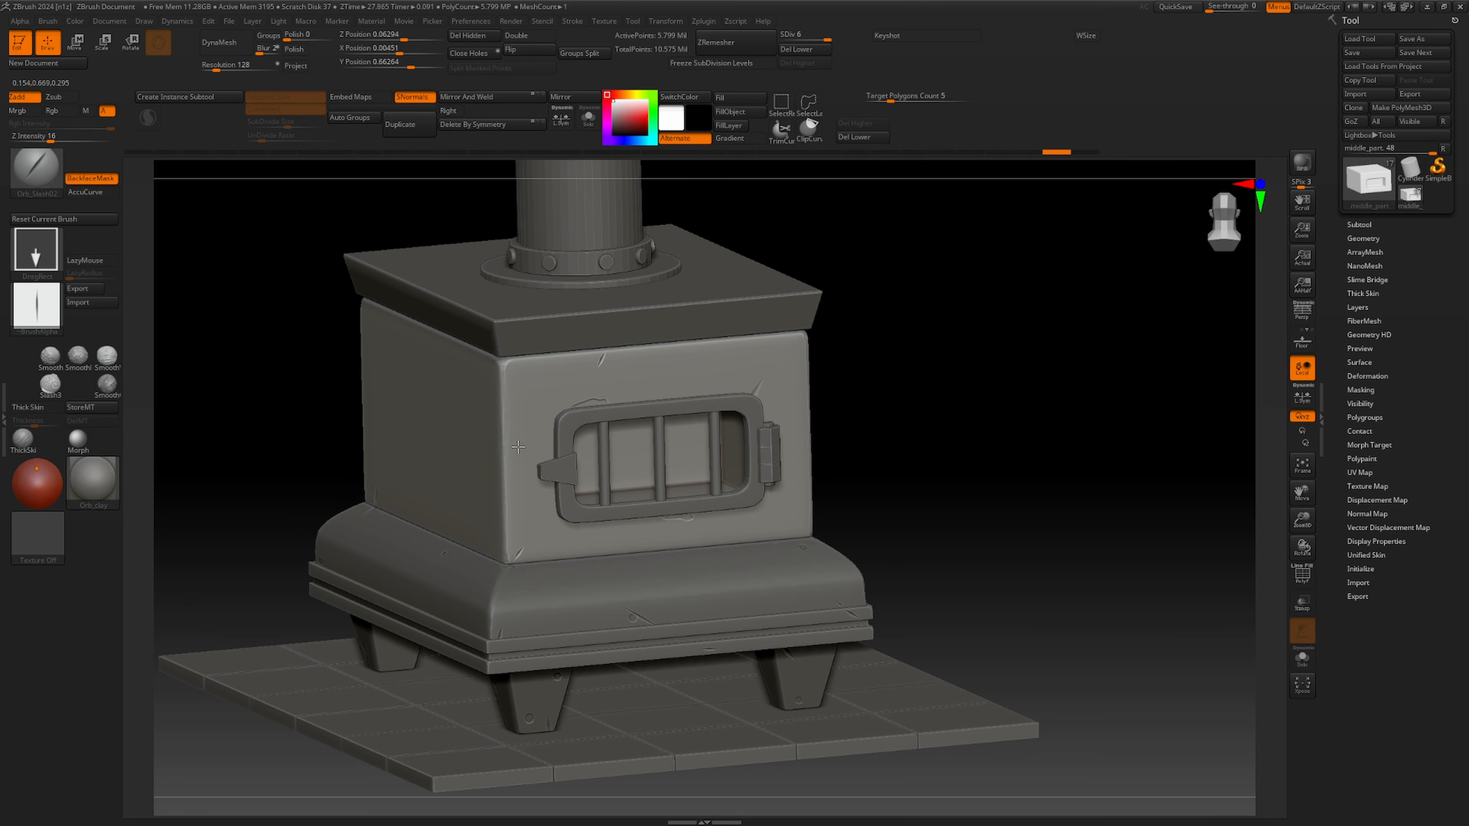
pyautogui.moveTo(525, 444)
pyautogui.mouseDown()
pyautogui.moveTo(547, 478)
pyautogui.moveTo(530, 455)
pyautogui.mouseUp()
pyautogui.moveTo(1075, 426); pyautogui.dragTo(952, 412)
pyautogui.moveTo(557, 506); pyautogui.dragTo(558, 506)
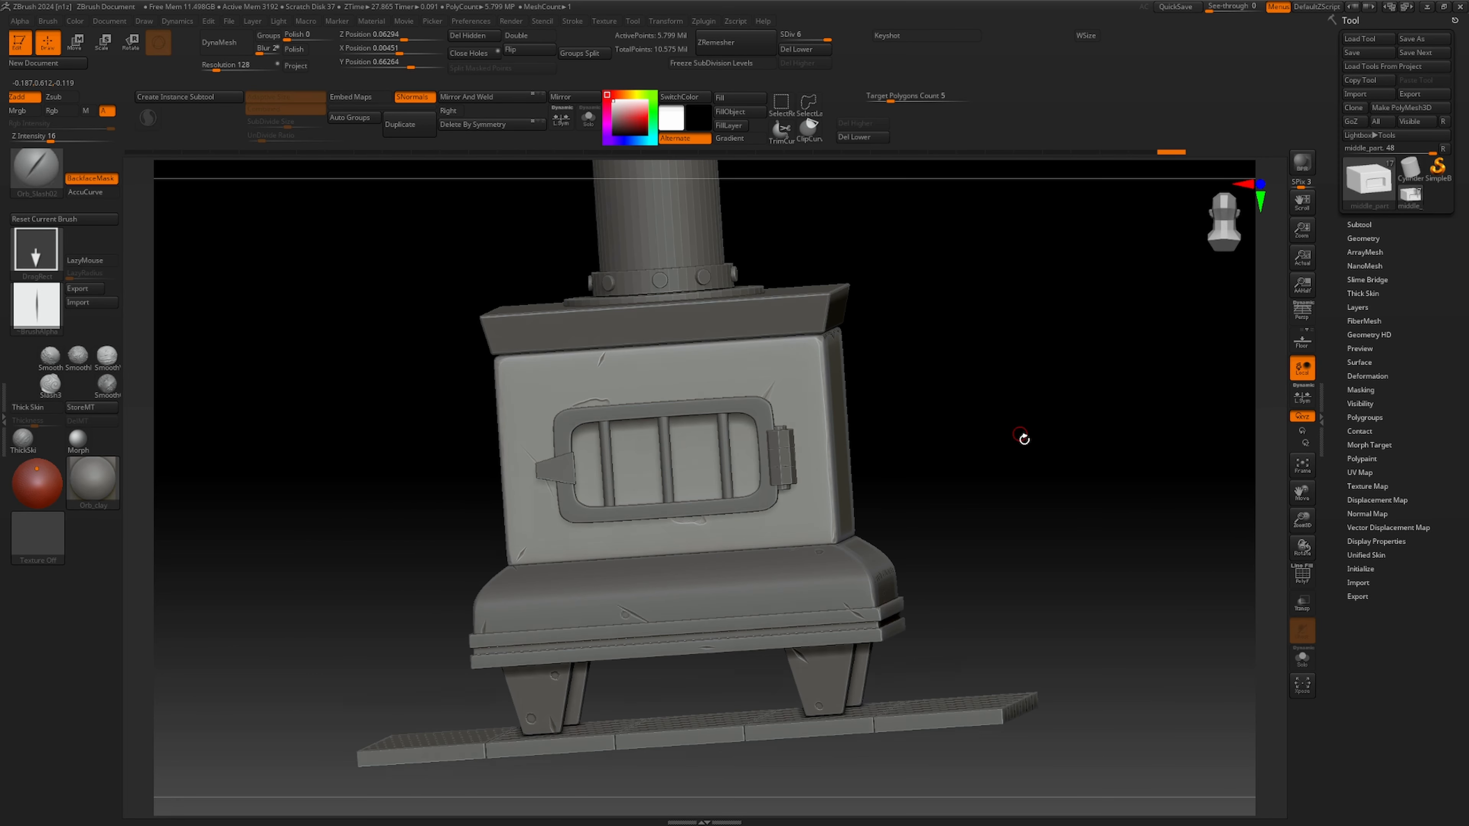
pyautogui.moveTo(1023, 439)
pyautogui.mouseDown()
pyautogui.moveTo(1004, 430)
pyautogui.moveTo(1010, 500)
pyautogui.moveTo(954, 479)
pyautogui.mouseUp()
# Select the top slab of the stove and subdivide it up to level 8.
pyautogui.keyDown('alt'); pyautogui.click(801, 399); pyautogui.keyUp('alt')
pyautogui.press('ctrl')
pyautogui.hotkey('ctrl', 'd')
pyautogui.hotkey('ctrl', 'd')
pyautogui.hotkey('ctrl', 'd')
pyautogui.hotkey('ctrl', 'd')
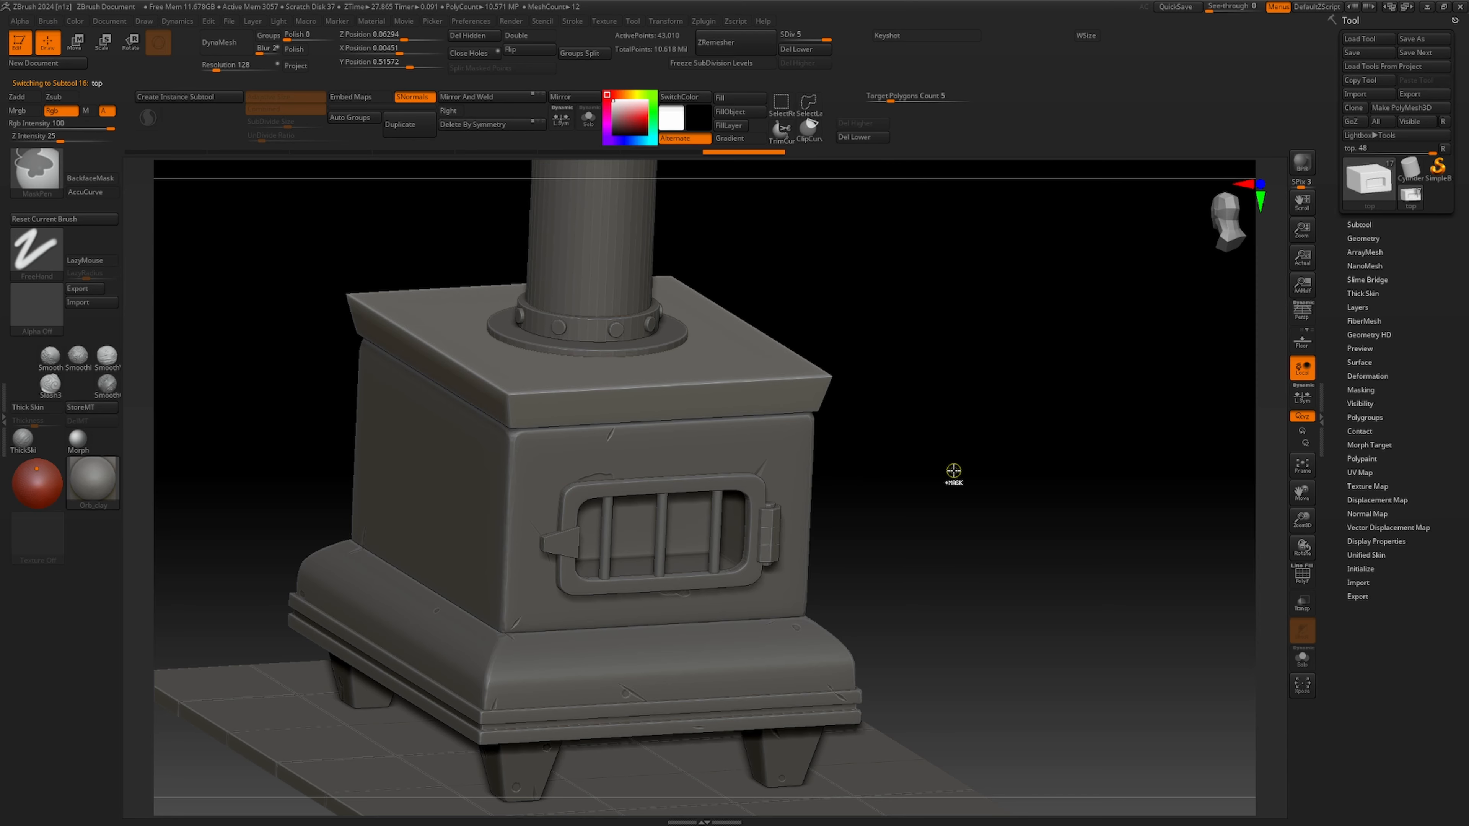
# Choose the TrimDynamic brush, adjust its draw size, and trim the top slab's front corners and upper front edge.
pyautogui.moveTo(963, 461); pyautogui.dragTo(873, 442, button='right')
pyautogui.keyDown('shift'); pyautogui.moveTo(873, 442); pyautogui.dragTo(919, 452, button='right'); pyautogui.keyUp('shift')
pyautogui.moveTo(919, 451)
pyautogui.keyDown('alt'); pyautogui.mouseDown(button='right')
pyautogui.moveTo(823, 546)
pyautogui.moveTo(752, 505)
pyautogui.moveTo(823, 551)
pyautogui.moveTo(829, 482)
pyautogui.moveTo(848, 488)
pyautogui.mouseUp(button='right'); pyautogui.keyUp('alt')
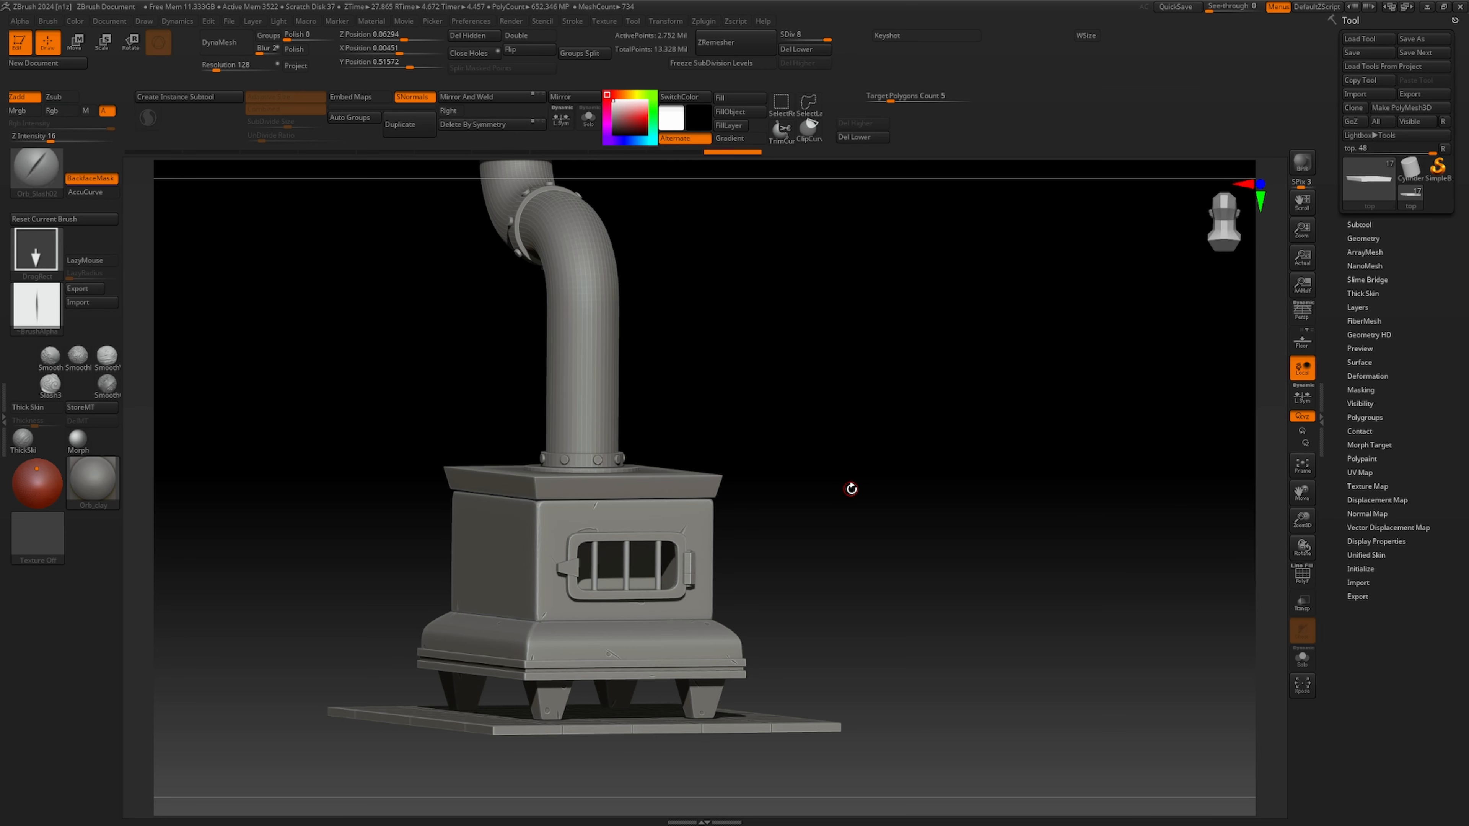
pyautogui.moveTo(779, 509)
pyautogui.mouseDown(button='right')
pyautogui.moveTo(859, 514)
pyautogui.moveTo(971, 568)
pyautogui.moveTo(893, 572)
pyautogui.moveTo(1039, 529)
pyautogui.moveTo(1050, 553)
pyautogui.mouseUp(button='right')
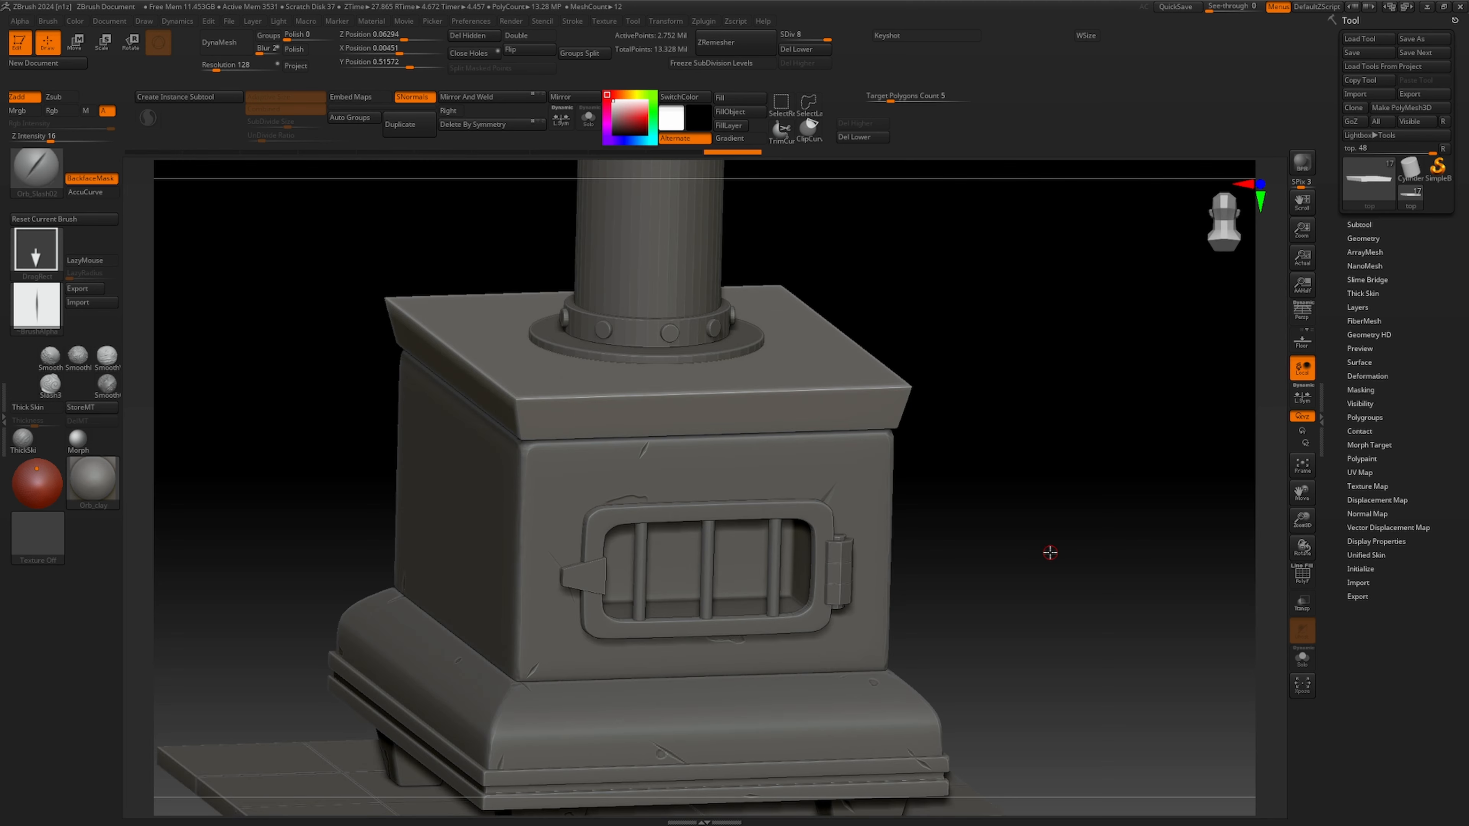
pyautogui.press('b')
pyautogui.click(978, 181)
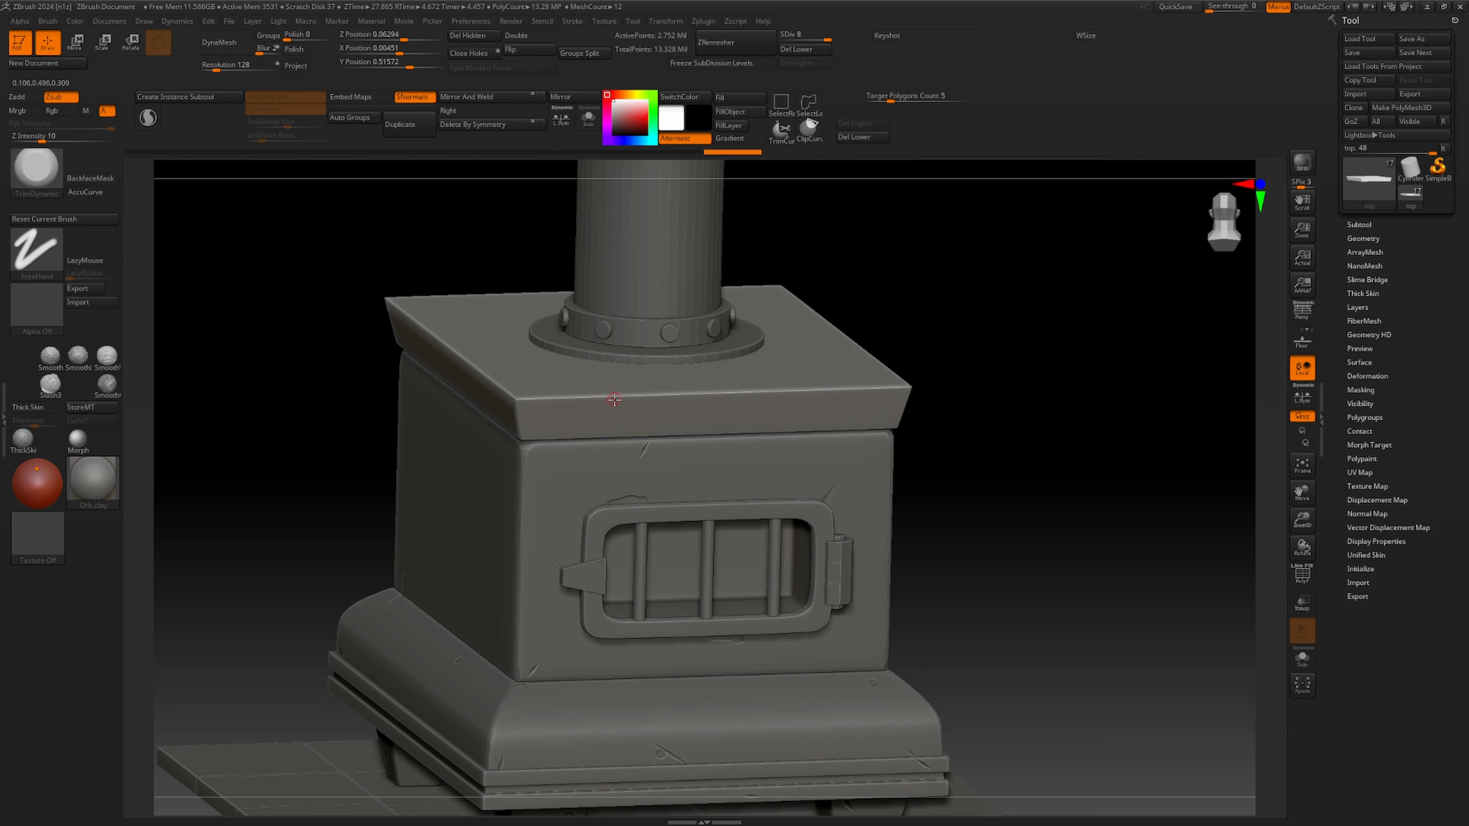
pyautogui.press('s')
pyautogui.moveTo(628, 409); pyautogui.dragTo(624, 409)
pyautogui.moveTo(353, 395); pyautogui.dragTo(379, 387, button='right')
pyautogui.moveTo(566, 391); pyautogui.dragTo(566, 380)
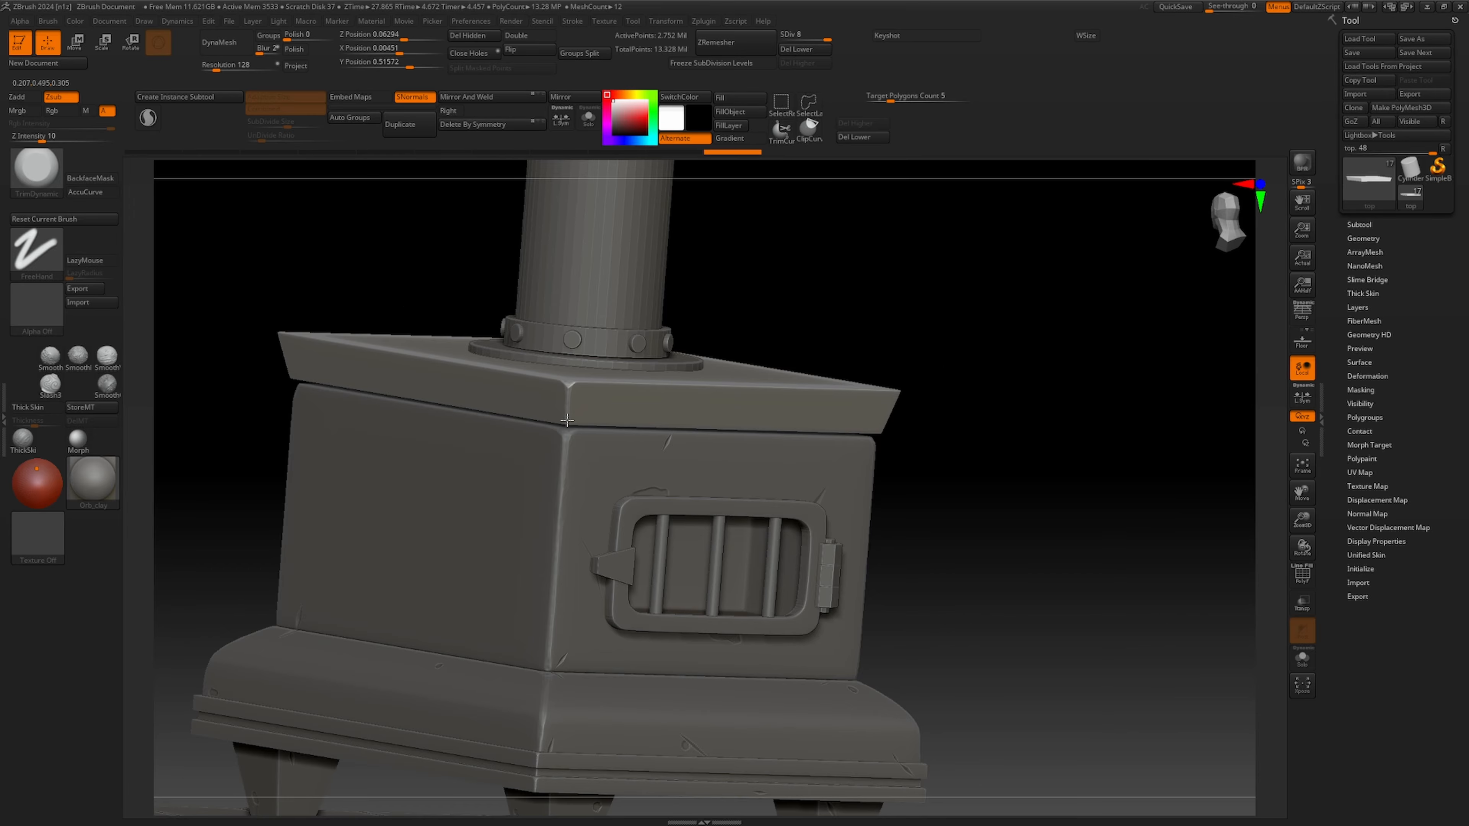
pyautogui.moveTo(567, 420); pyautogui.dragTo(502, 335, button='right')
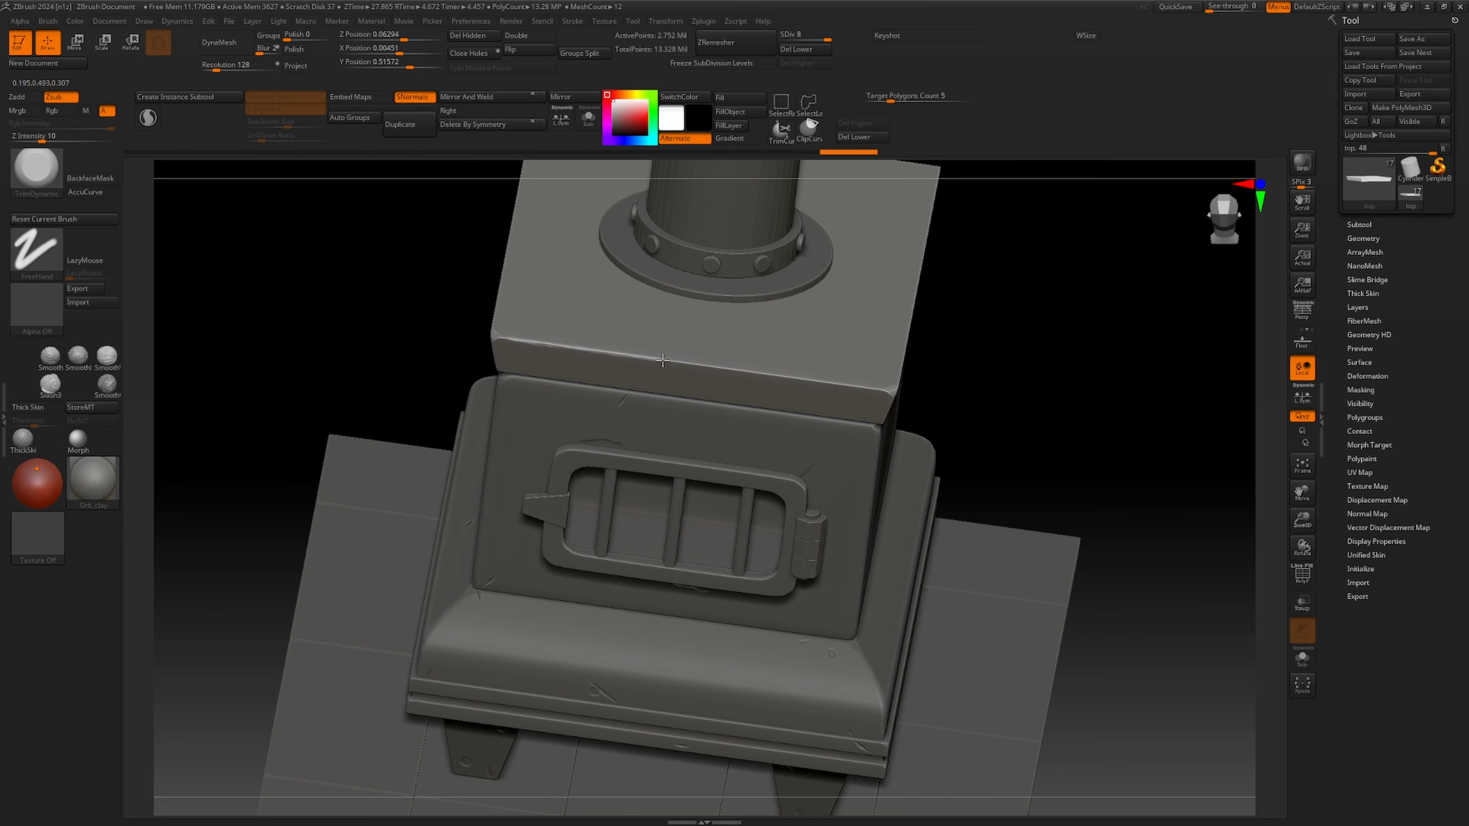
pyautogui.moveTo(951, 401); pyautogui.dragTo(886, 325, button='right')
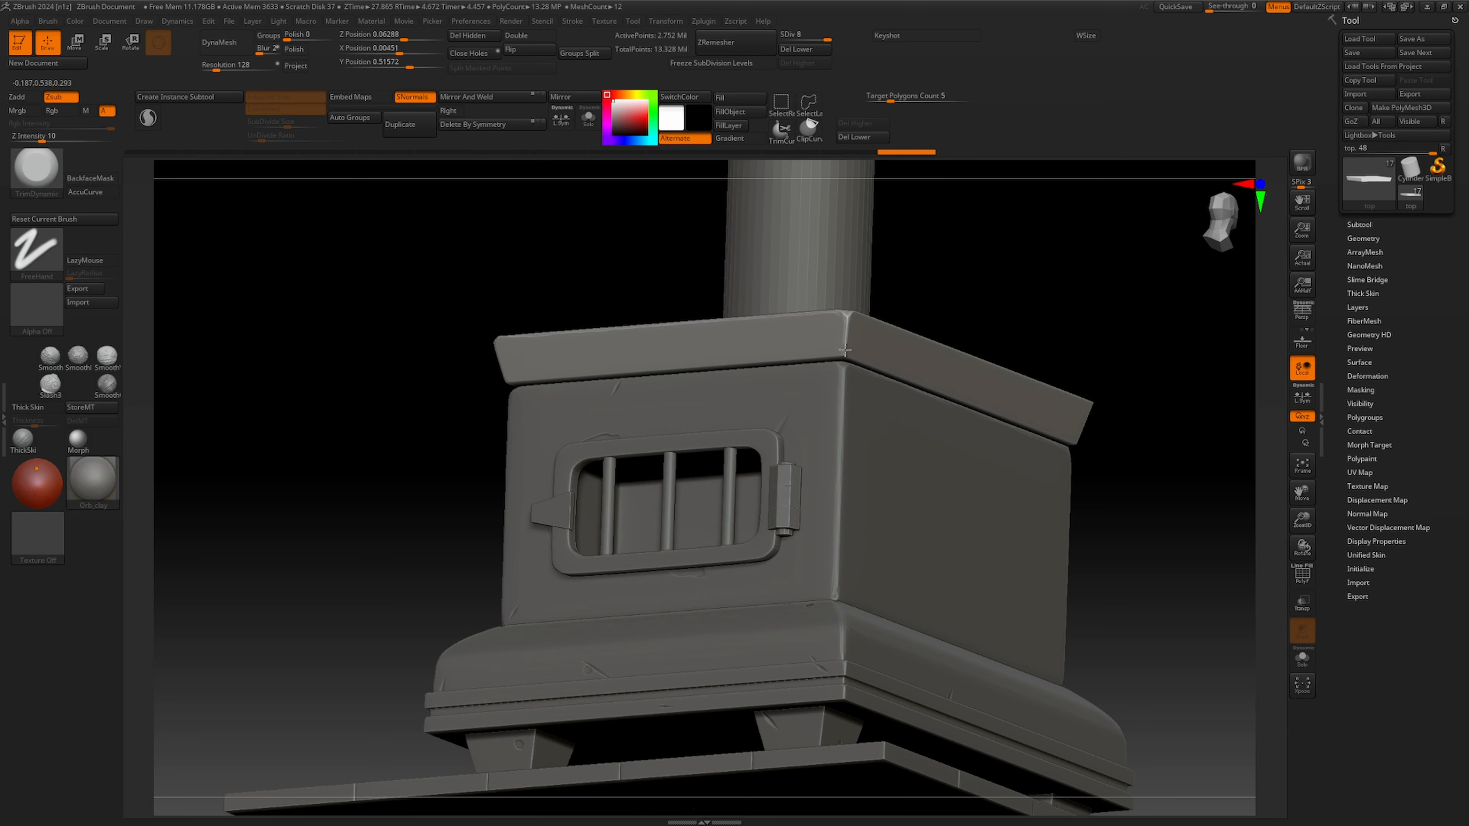
pyautogui.moveTo(845, 350); pyautogui.dragTo(845, 355)
# Isolate the top slab and trim its lower corner and the adjoining edge on the underside.
pyautogui.click(589, 117)
pyautogui.moveTo(909, 226); pyautogui.dragTo(908, 174, button='right')
pyautogui.moveTo(844, 346); pyautogui.dragTo(838, 356)
pyautogui.moveTo(877, 296); pyautogui.dragTo(780, 298, button='right')
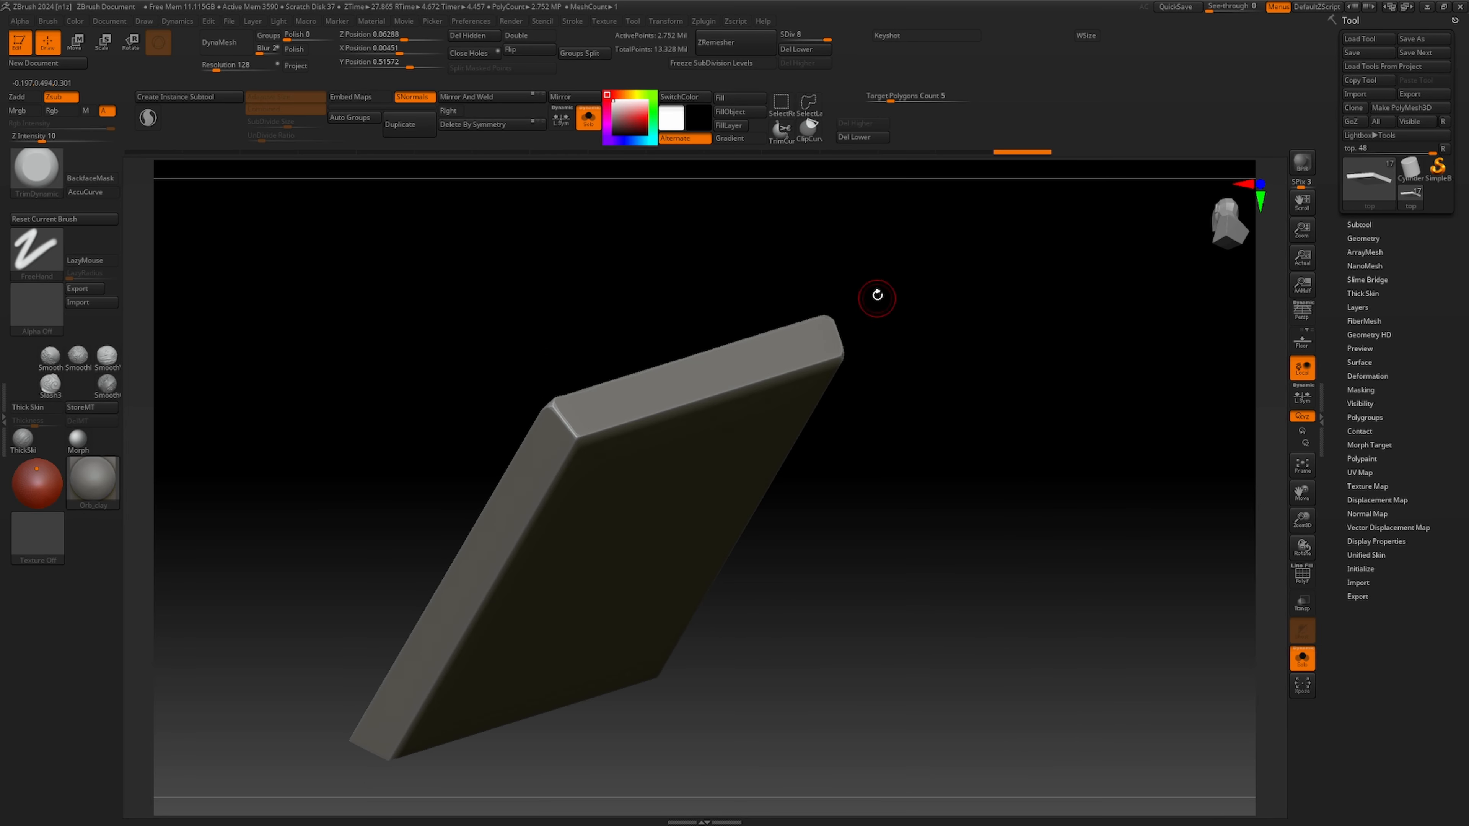
pyautogui.moveTo(646, 440); pyautogui.dragTo(644, 434, button='right')
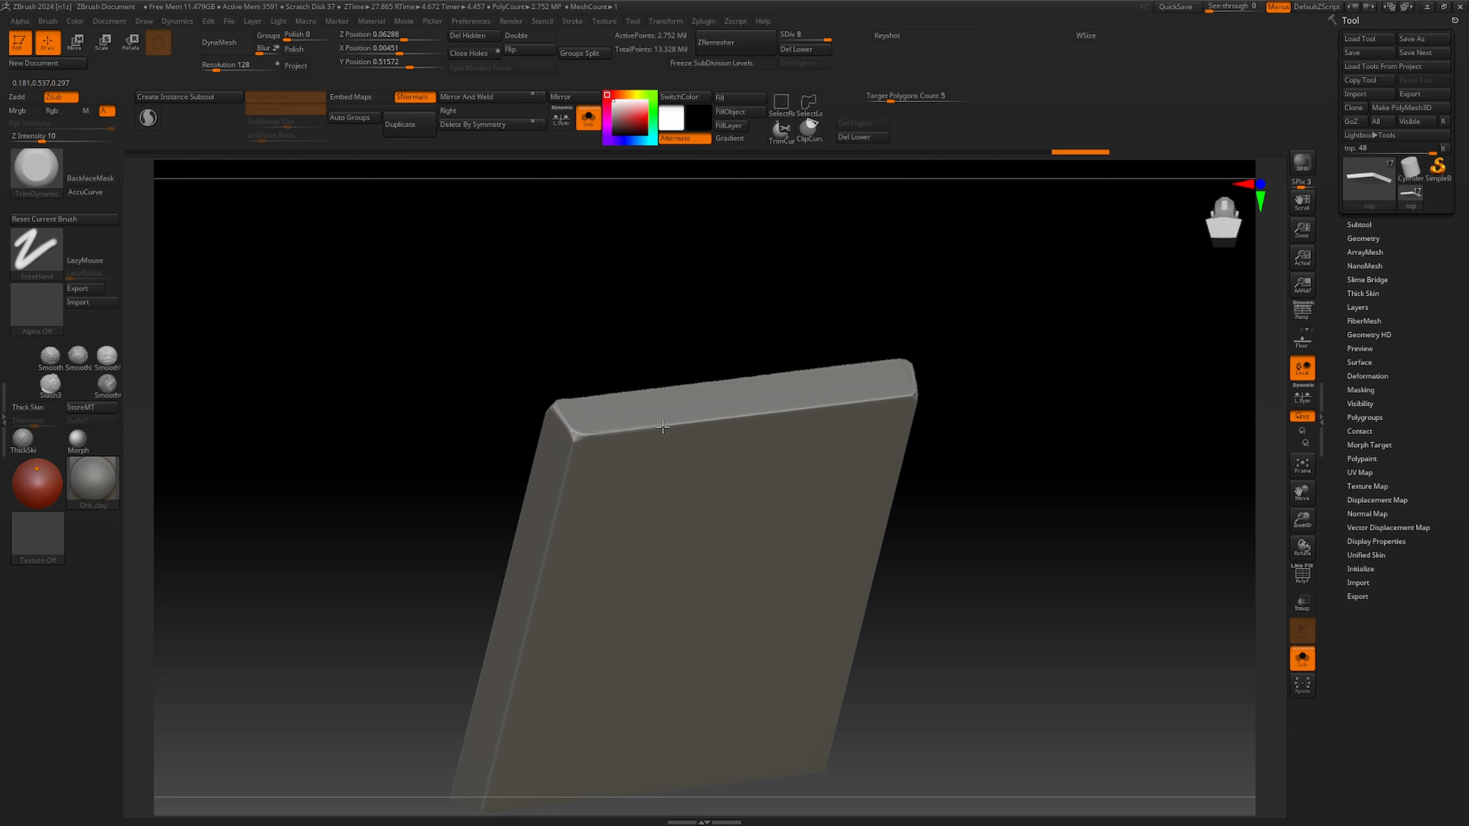
pyautogui.moveTo(832, 407); pyautogui.dragTo(913, 398)
pyautogui.keyDown('alt'); pyautogui.moveTo(1014, 437); pyautogui.dragTo(1071, 378, button='right'); pyautogui.keyUp('alt')
pyautogui.moveTo(647, 366); pyautogui.dragTo(629, 392)
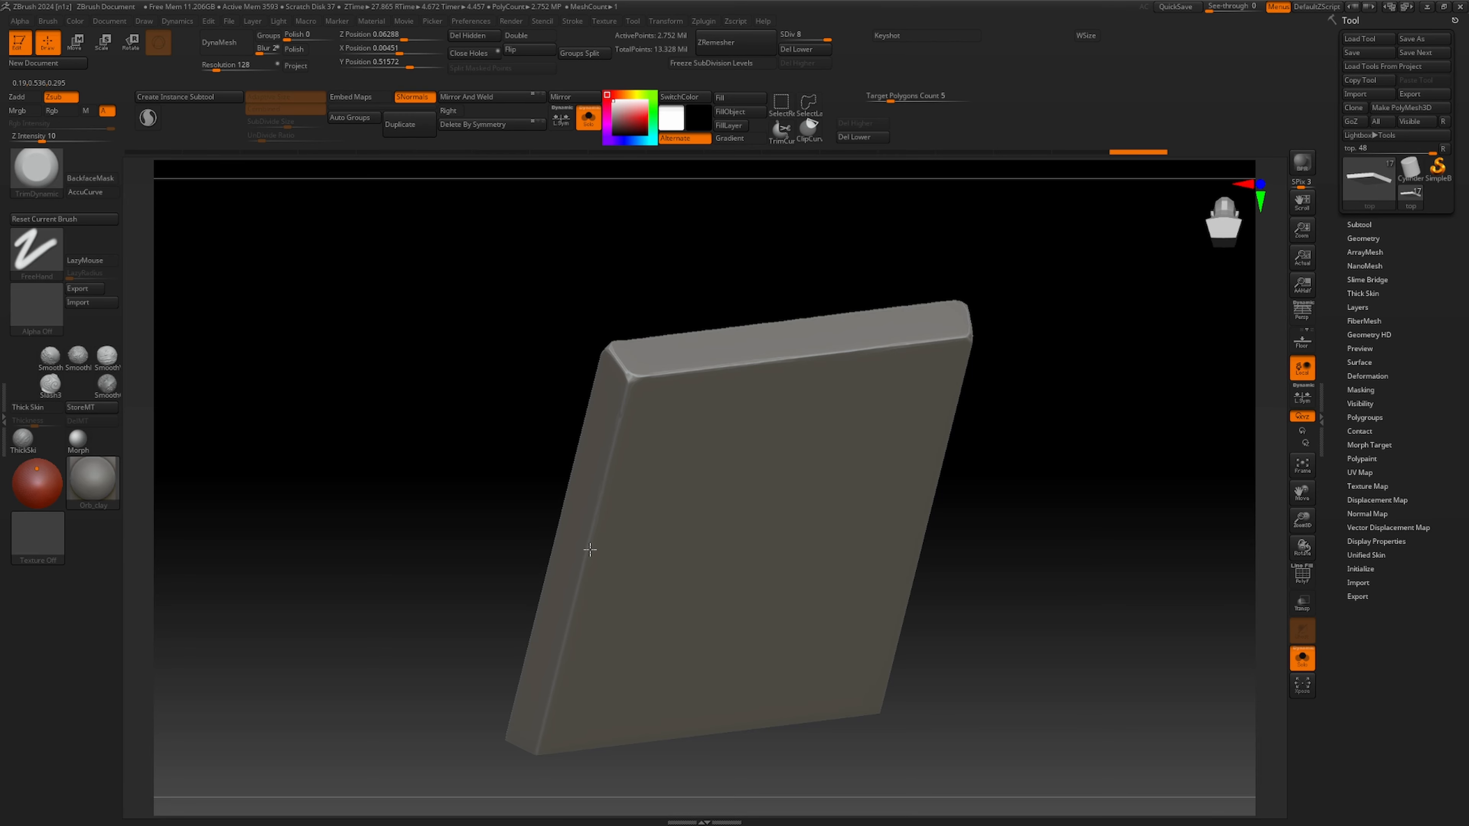
# Trim the remaining underside edges and corners of the top slab, and show the whole stove again.
pyautogui.moveTo(590, 549); pyautogui.dragTo(540, 742)
pyautogui.moveTo(607, 801)
pyautogui.keyDown('alt'); pyautogui.mouseDown(button='right')
pyautogui.moveTo(584, 676)
pyautogui.moveTo(636, 598)
pyautogui.moveTo(885, 482)
pyautogui.moveTo(661, 736)
pyautogui.mouseUp(button='right'); pyautogui.keyUp('alt')
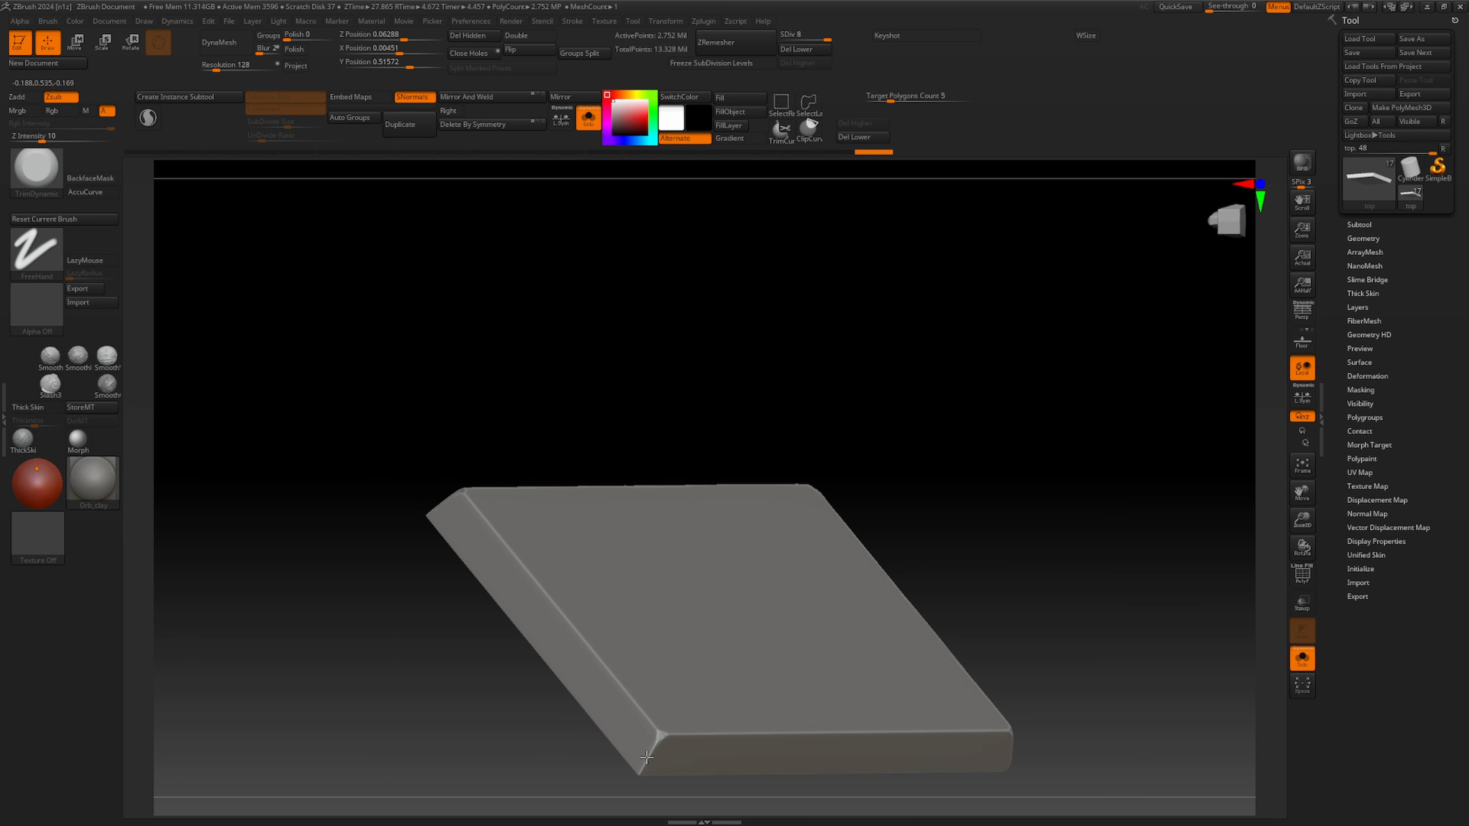
pyautogui.moveTo(563, 616); pyautogui.dragTo(651, 722)
pyautogui.keyDown('alt'); pyautogui.moveTo(600, 365); pyautogui.dragTo(500, 295, button='right'); pyautogui.keyUp('alt')
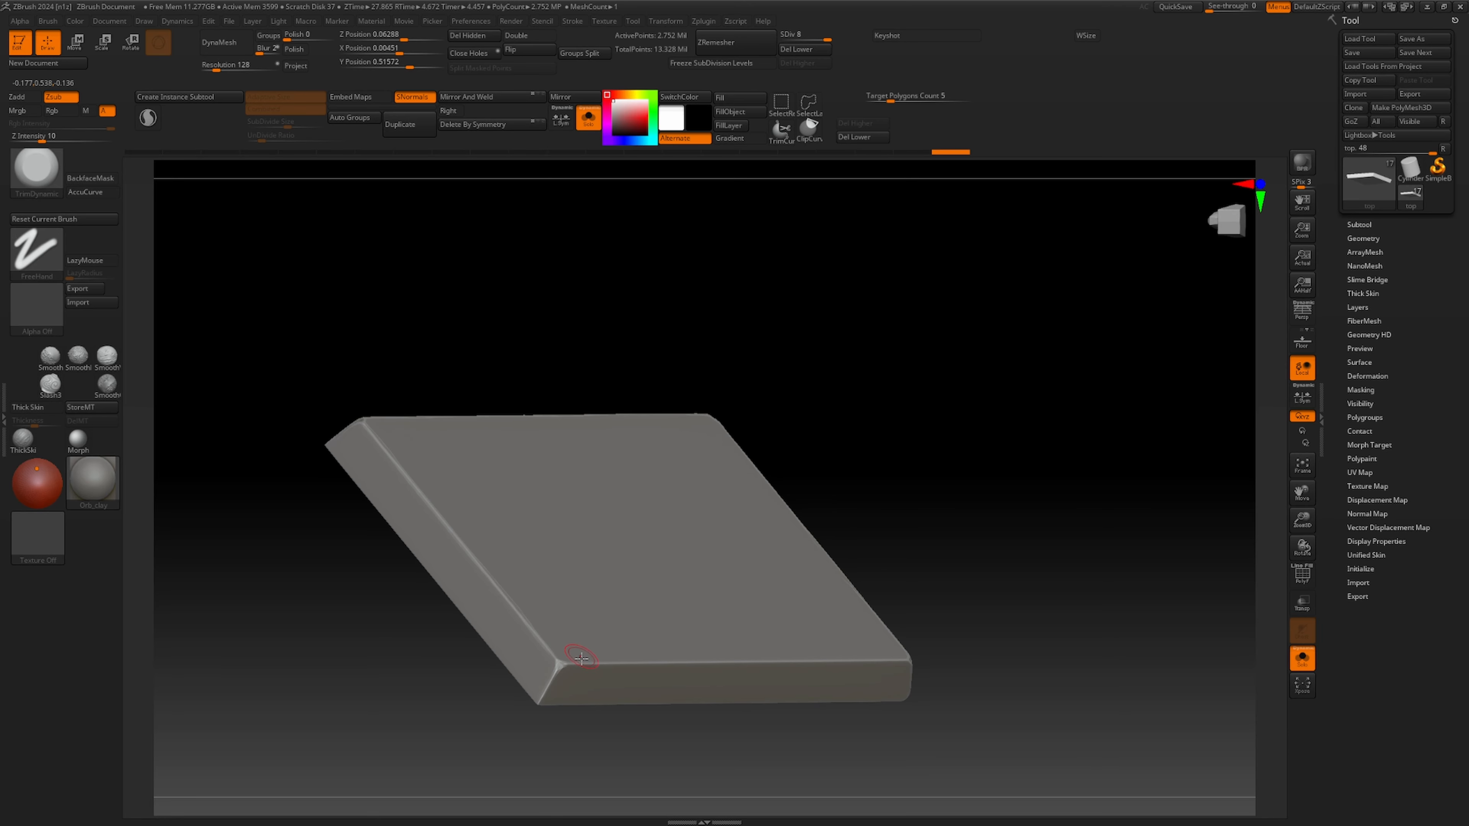
pyautogui.moveTo(845, 664); pyautogui.dragTo(885, 663)
pyautogui.moveTo(1004, 538)
pyautogui.mouseDown(button='right')
pyautogui.moveTo(990, 751)
pyautogui.moveTo(868, 805)
pyautogui.mouseUp(button='right')
pyautogui.keyDown('alt'); pyautogui.moveTo(867, 804); pyautogui.dragTo(1044, 788, button='right'); pyautogui.keyUp('alt')
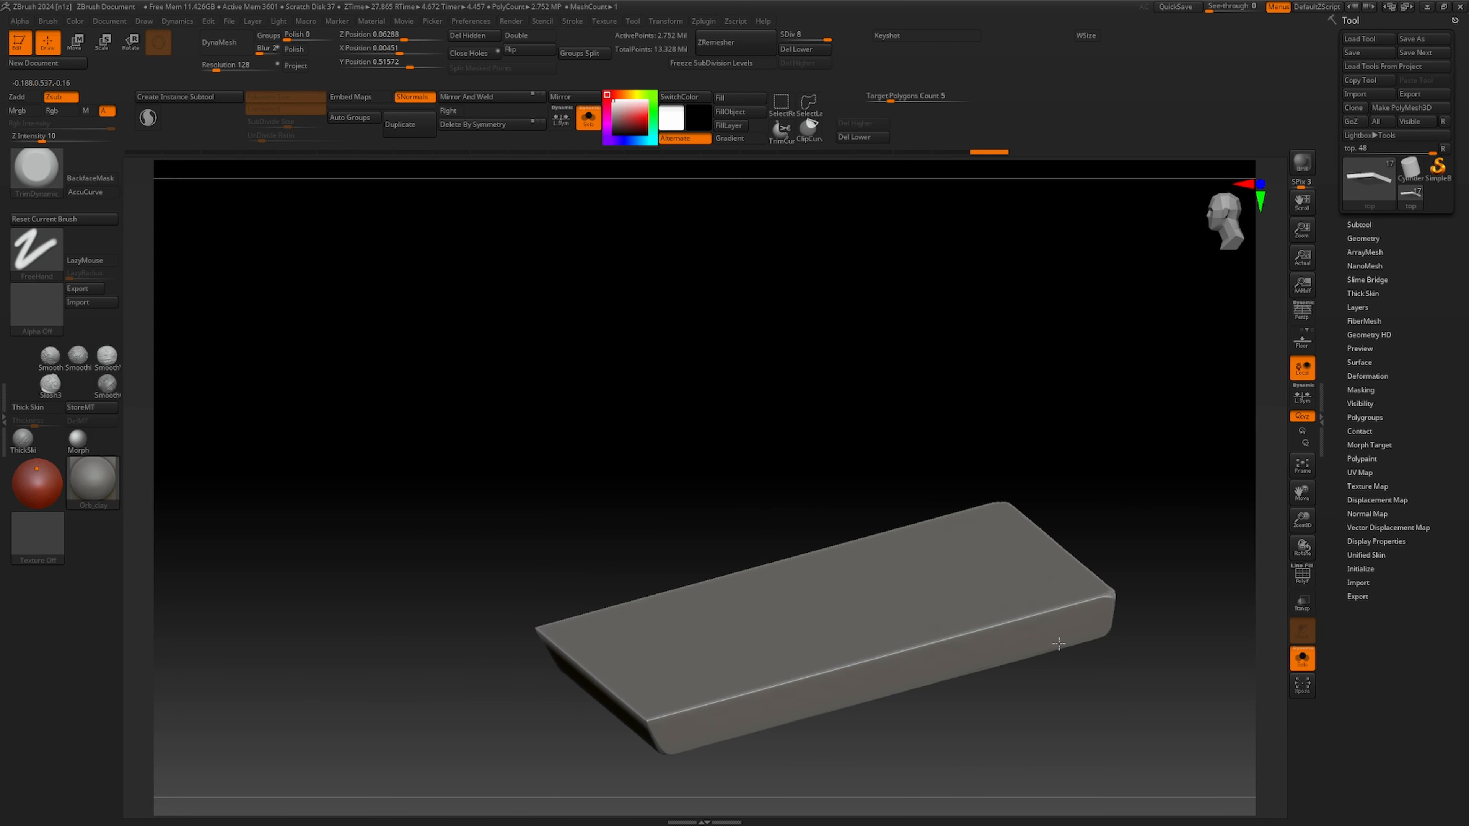
pyautogui.click(594, 121)
# Trim the back and side edges and the corners around the top slab's upper face.
pyautogui.moveTo(428, 514)
pyautogui.keyDown('alt'); pyautogui.mouseDown(button='right')
pyautogui.moveTo(361, 375)
pyautogui.moveTo(712, 470)
pyautogui.moveTo(529, 502)
pyautogui.moveTo(352, 505)
pyautogui.mouseUp(button='right'); pyautogui.keyUp('alt')
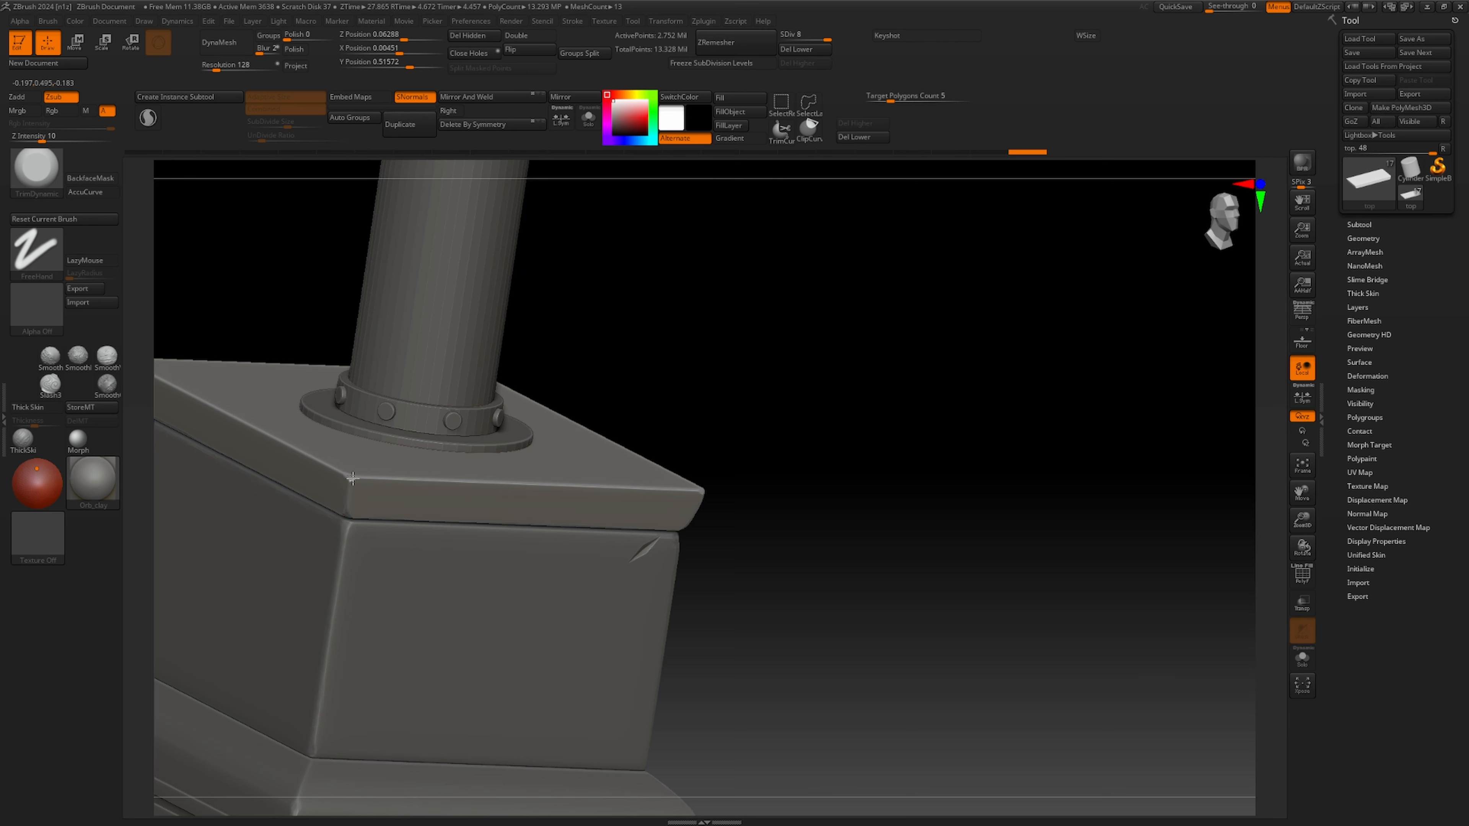
pyautogui.moveTo(352, 478); pyautogui.dragTo(377, 479)
pyautogui.moveTo(620, 488); pyautogui.dragTo(686, 492)
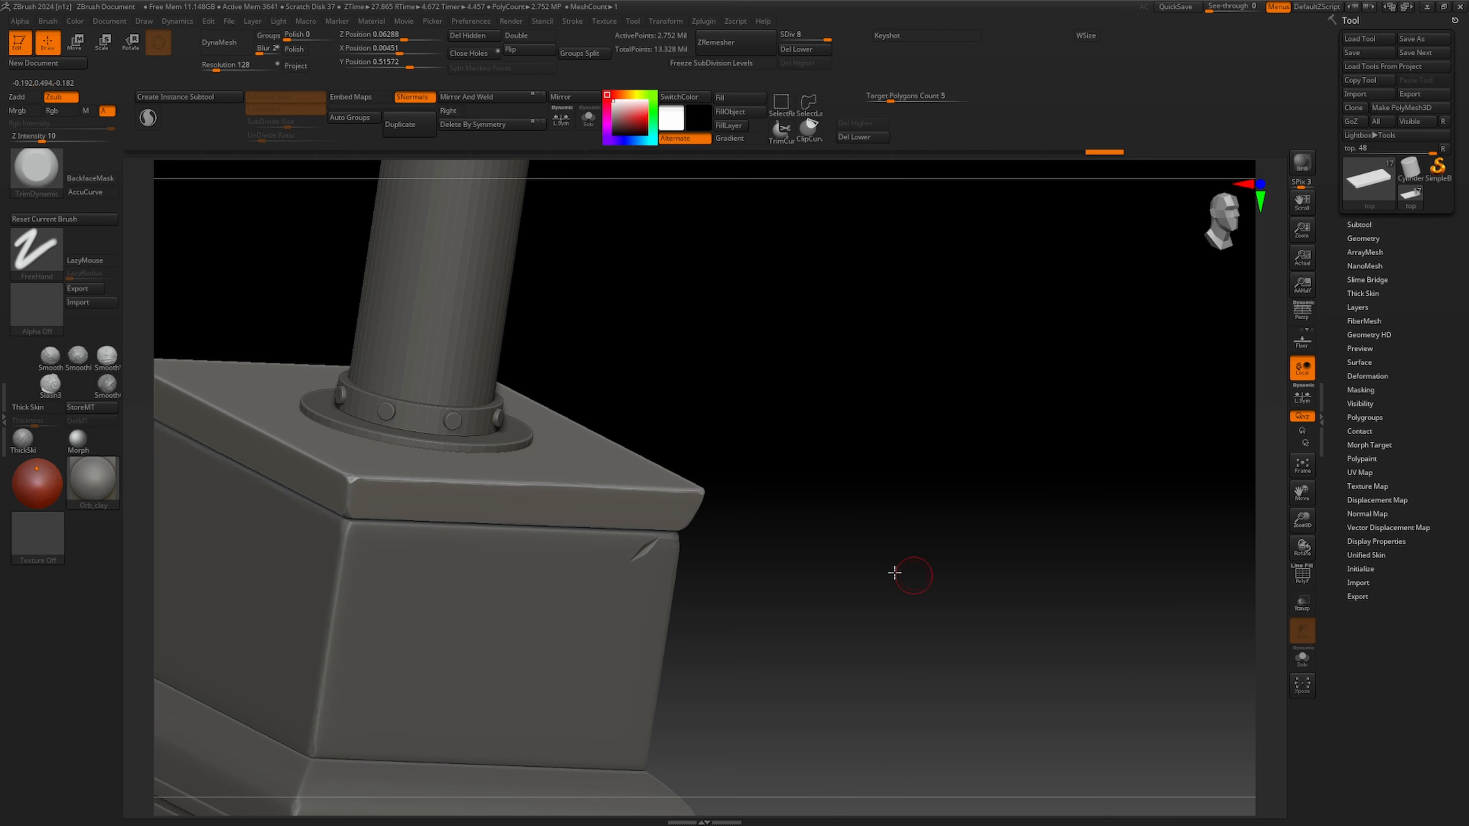
pyautogui.moveTo(1157, 475)
pyautogui.mouseDown(button='right')
pyautogui.moveTo(1073, 466)
pyautogui.moveTo(1029, 483)
pyautogui.mouseUp(button='right')
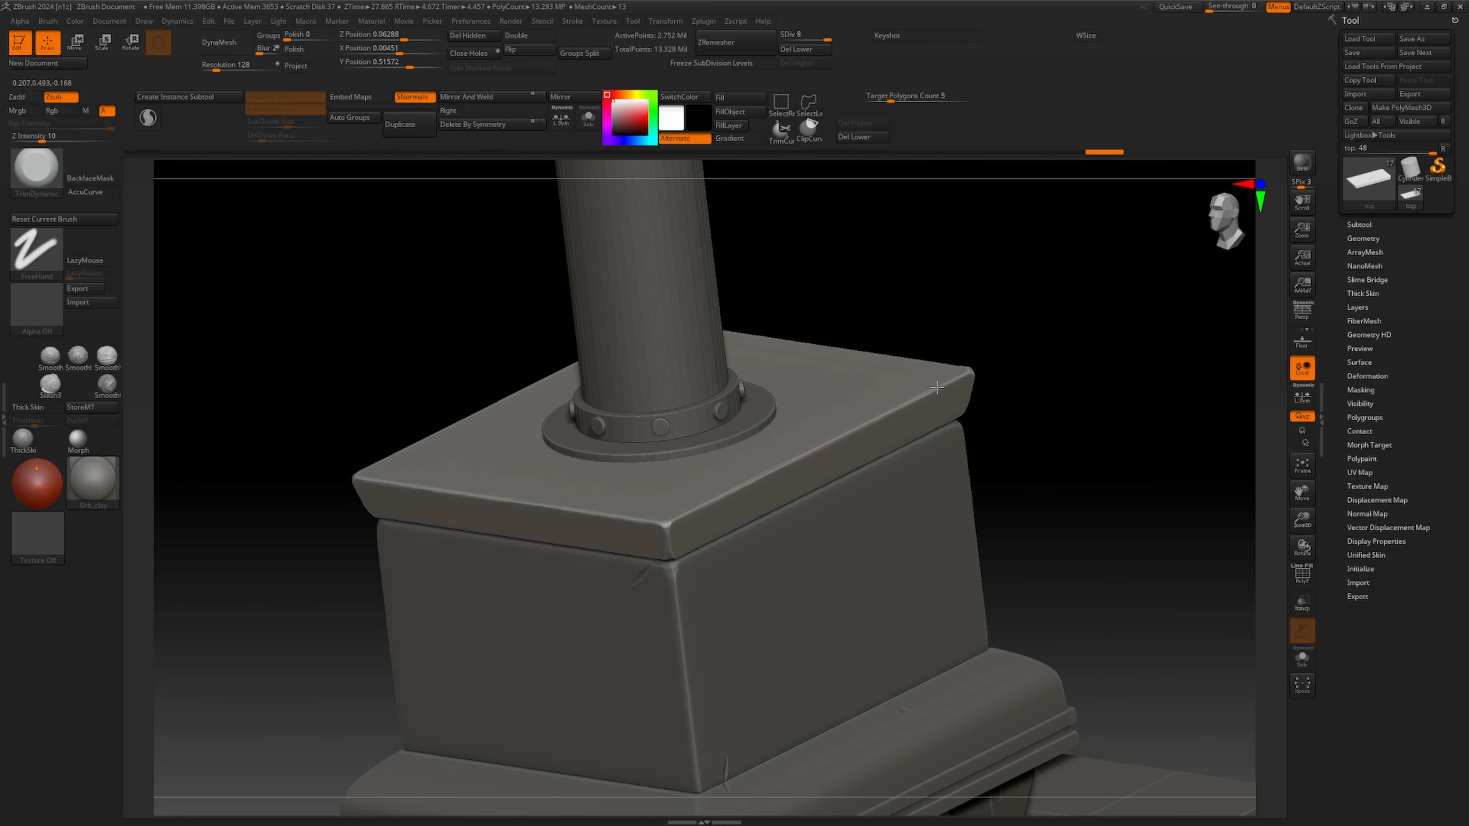
pyautogui.moveTo(936, 386); pyautogui.dragTo(972, 373)
pyautogui.moveTo(1091, 453); pyautogui.dragTo(764, 627, button='right')
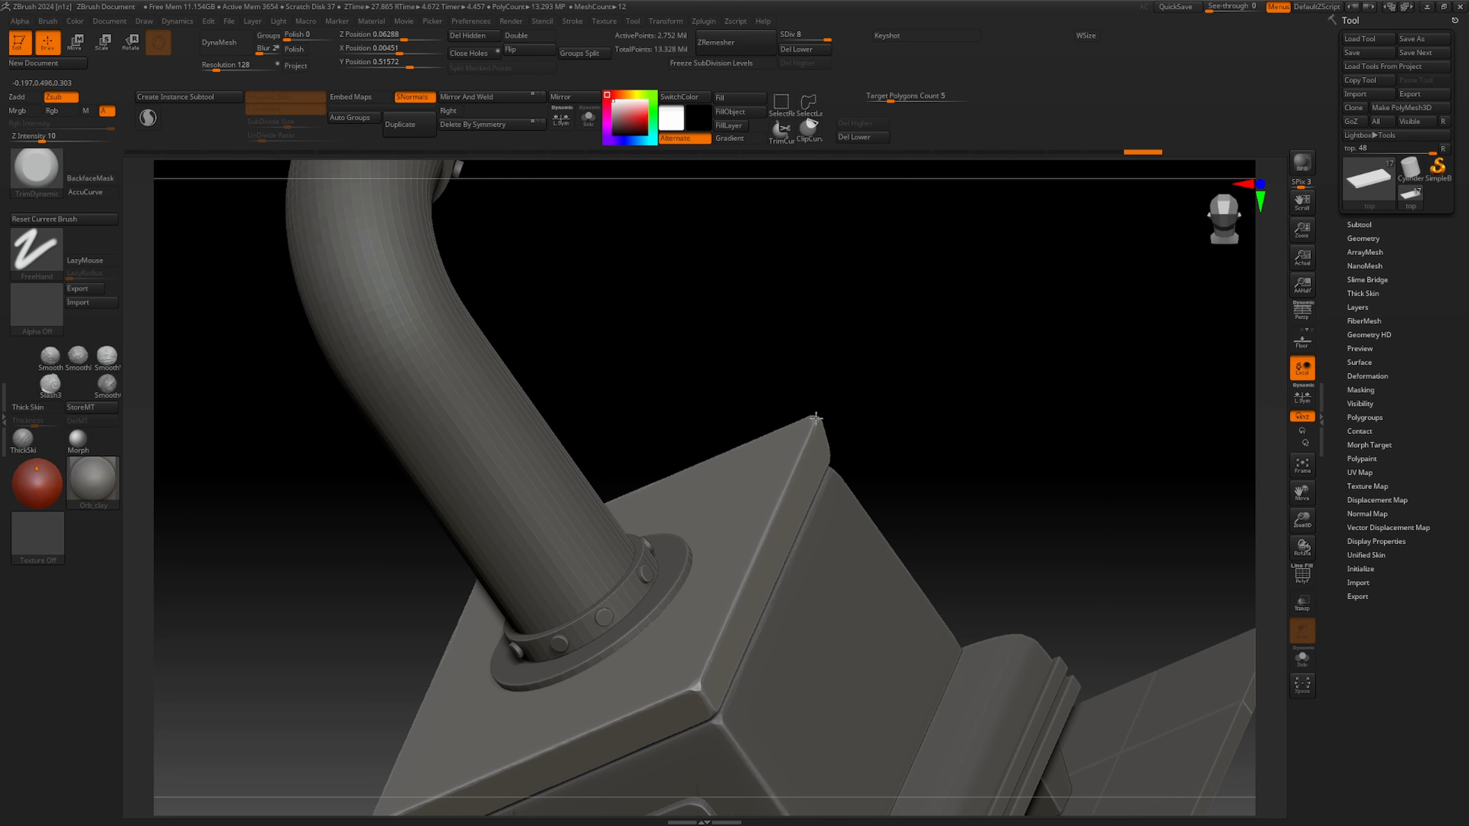
pyautogui.moveTo(816, 418); pyautogui.dragTo(833, 416)
pyautogui.moveTo(869, 410); pyautogui.dragTo(896, 366, button='right')
pyautogui.moveTo(896, 366)
pyautogui.keyDown('alt'); pyautogui.mouseDown(button='right')
pyautogui.moveTo(971, 302)
pyautogui.moveTo(1010, 237)
pyautogui.mouseUp(button='right'); pyautogui.keyUp('alt')
# Switch to the Orb_Slash01 brush and add small slashes at the top slab's front corner and on its upper face.
pyautogui.click(38, 174)
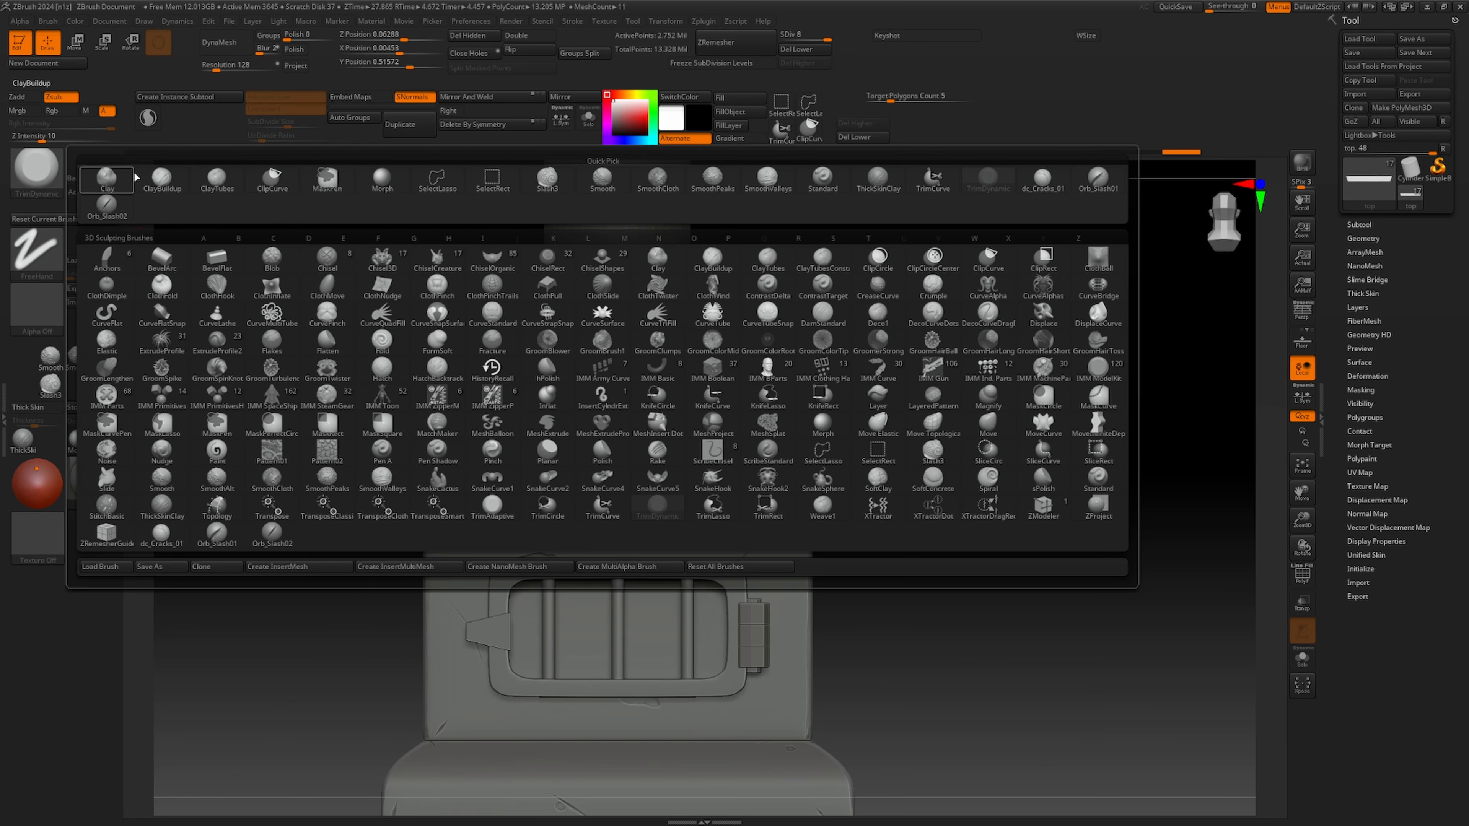
pyautogui.click(1093, 180)
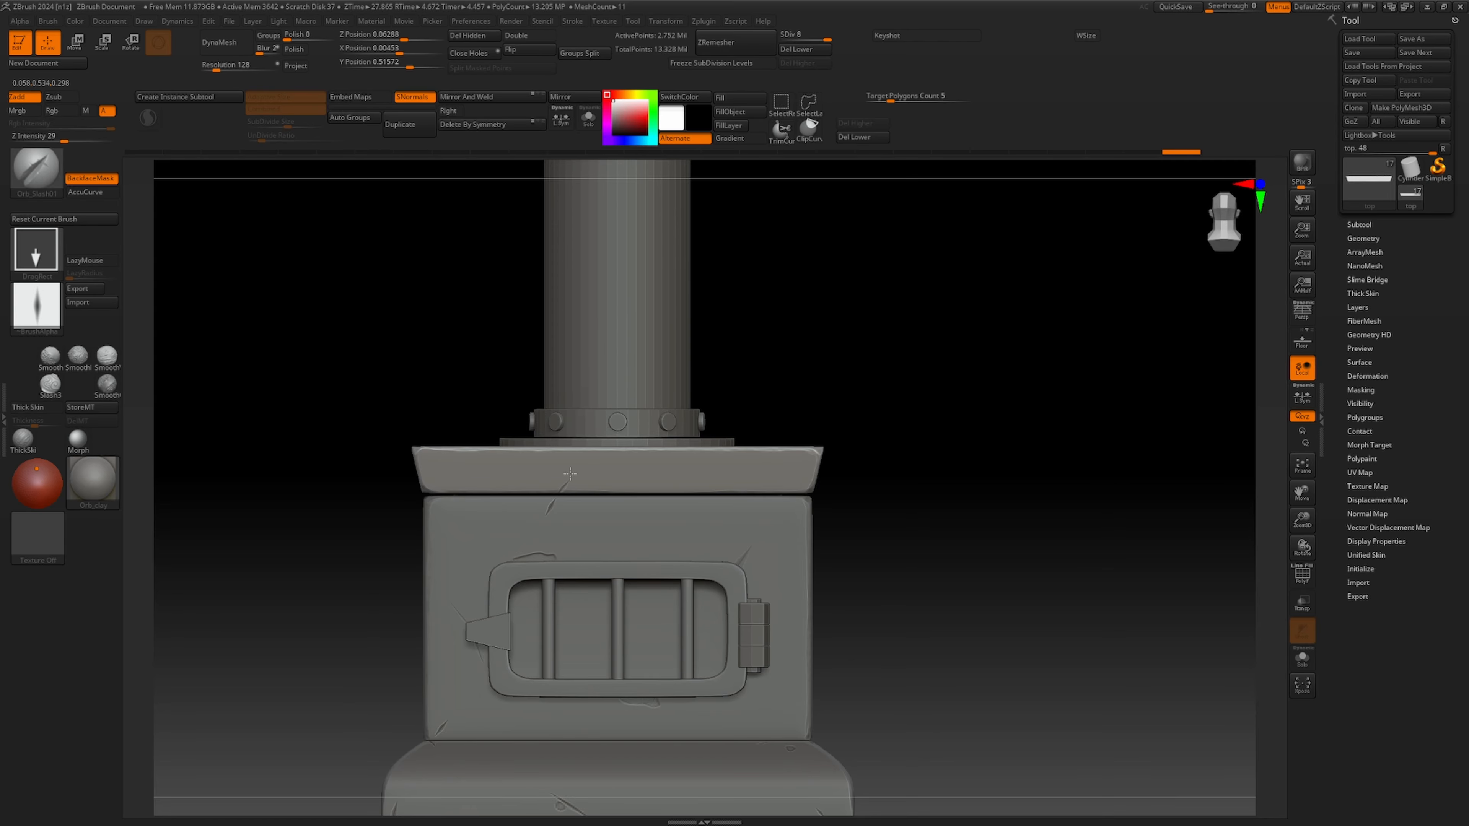
pyautogui.moveTo(945, 413); pyautogui.dragTo(803, 469, button='right')
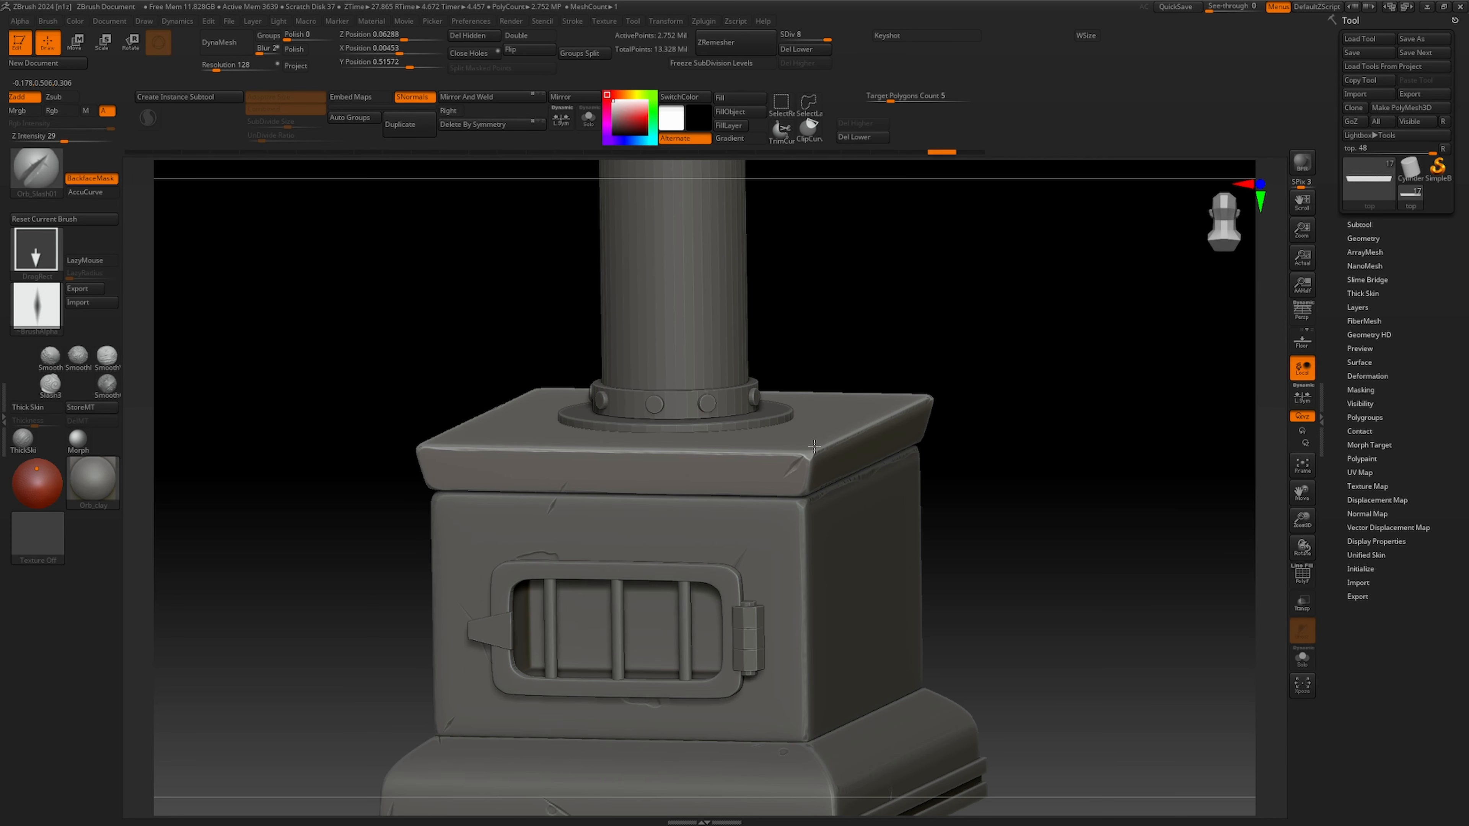
pyautogui.moveTo(819, 451); pyautogui.dragTo(816, 453)
pyautogui.moveTo(953, 424)
pyautogui.mouseDown(button='right')
pyautogui.moveTo(960, 410)
pyautogui.moveTo(981, 426)
pyautogui.mouseUp(button='right')
pyautogui.moveTo(434, 494)
pyautogui.mouseDown(button='right')
pyautogui.moveTo(777, 309)
pyautogui.moveTo(574, 418)
pyautogui.mouseUp(button='right')
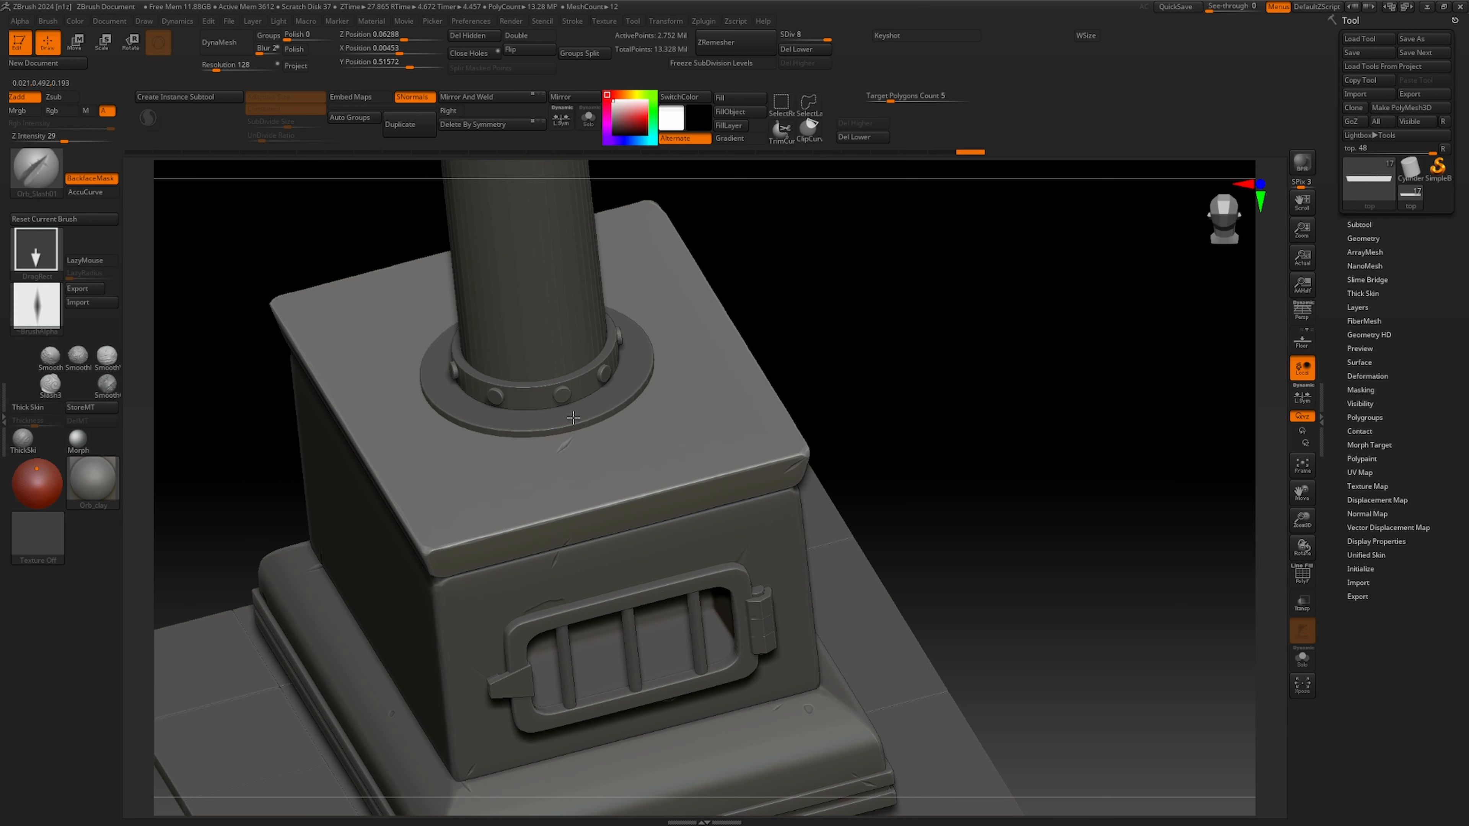
# Switch to the Orb_Slash02 brush and add slashes in front of the pipe flange and along the slab's side.
pyautogui.press('b')
pyautogui.click(107, 206)
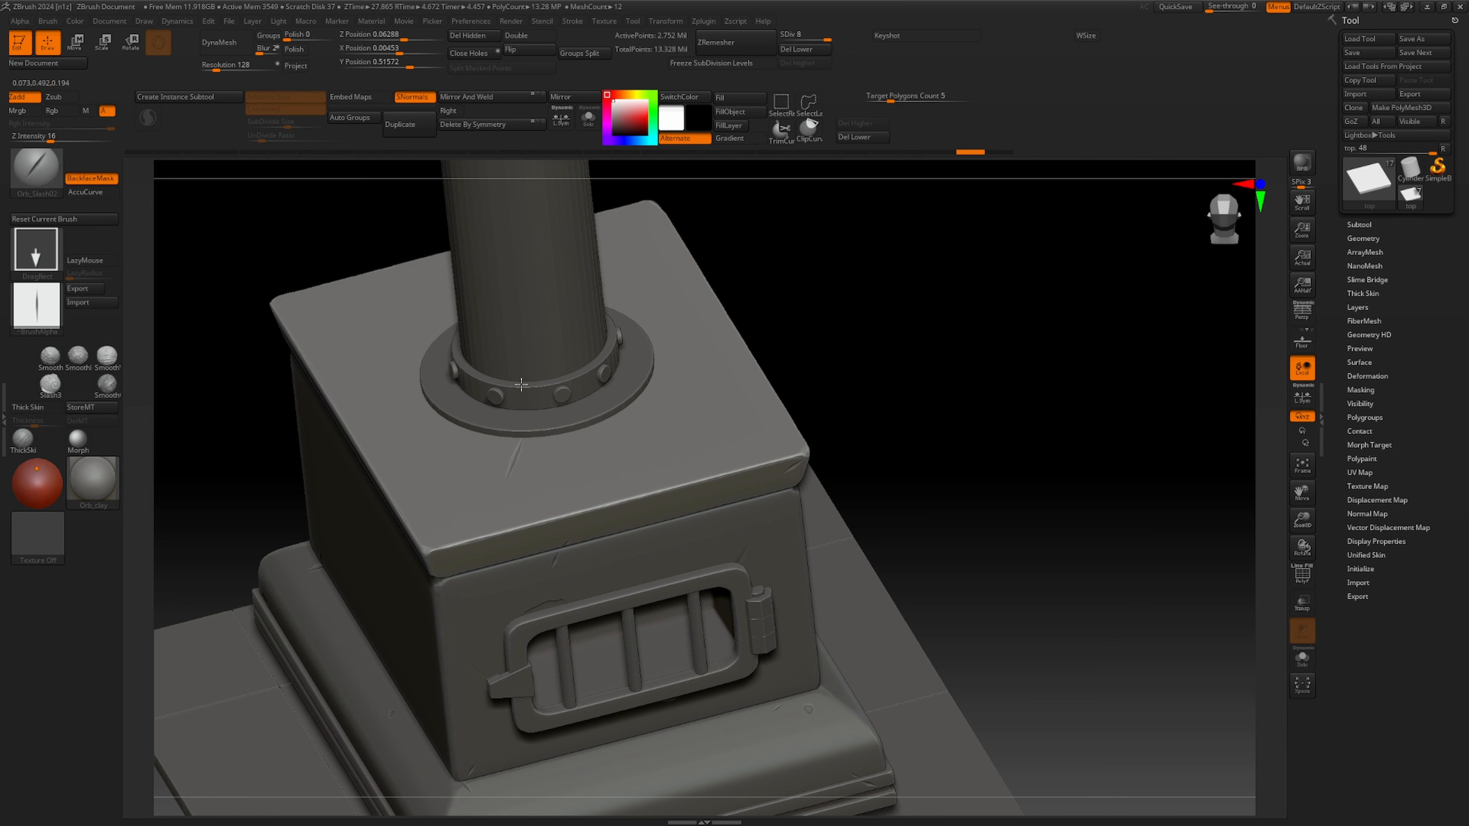
pyautogui.moveTo(948, 325); pyautogui.dragTo(462, 480, button='right')
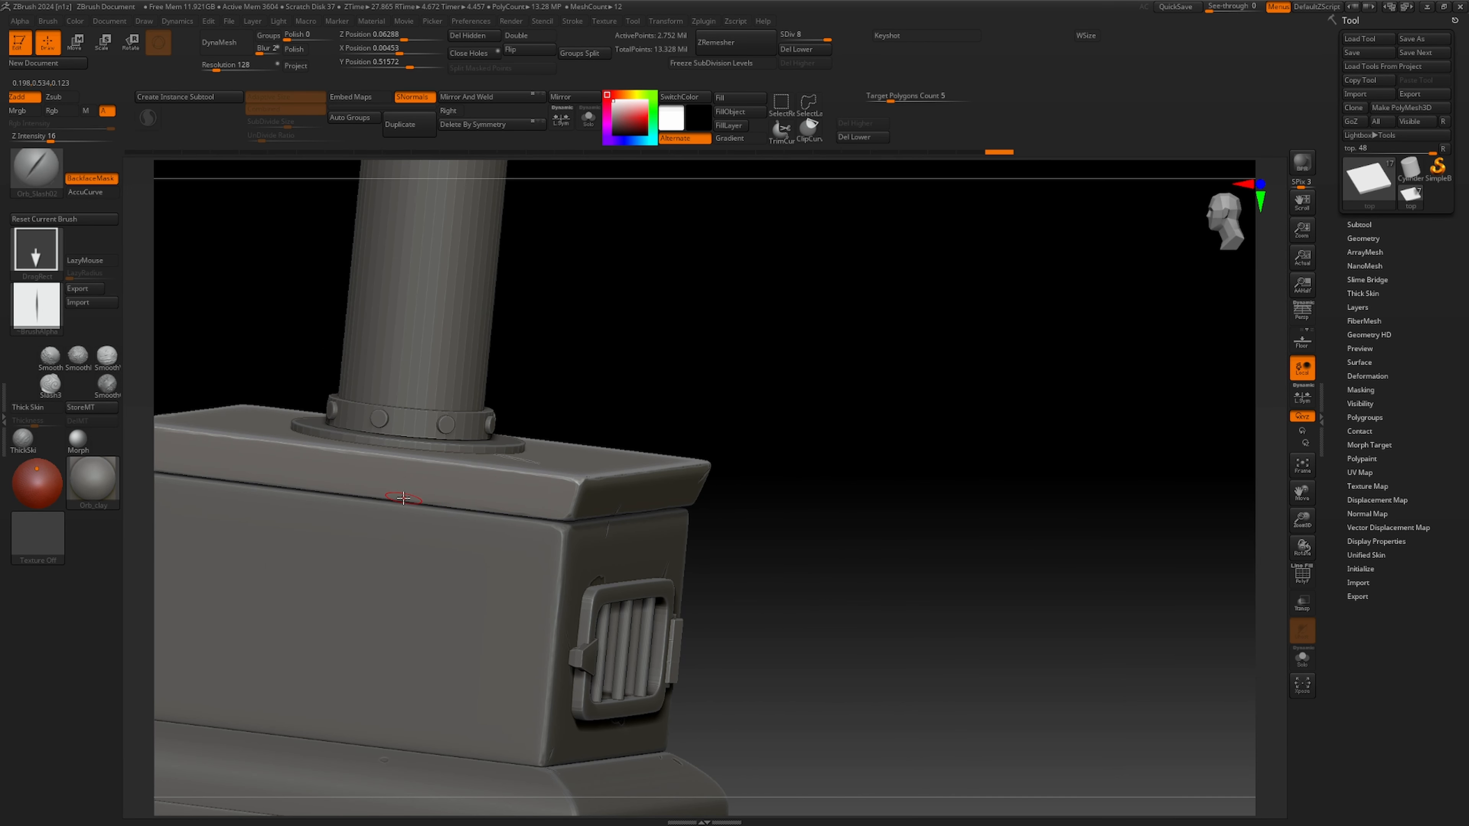
pyautogui.moveTo(879, 469); pyautogui.dragTo(1174, 446)
pyautogui.moveTo(373, 440); pyautogui.dragTo(384, 447)
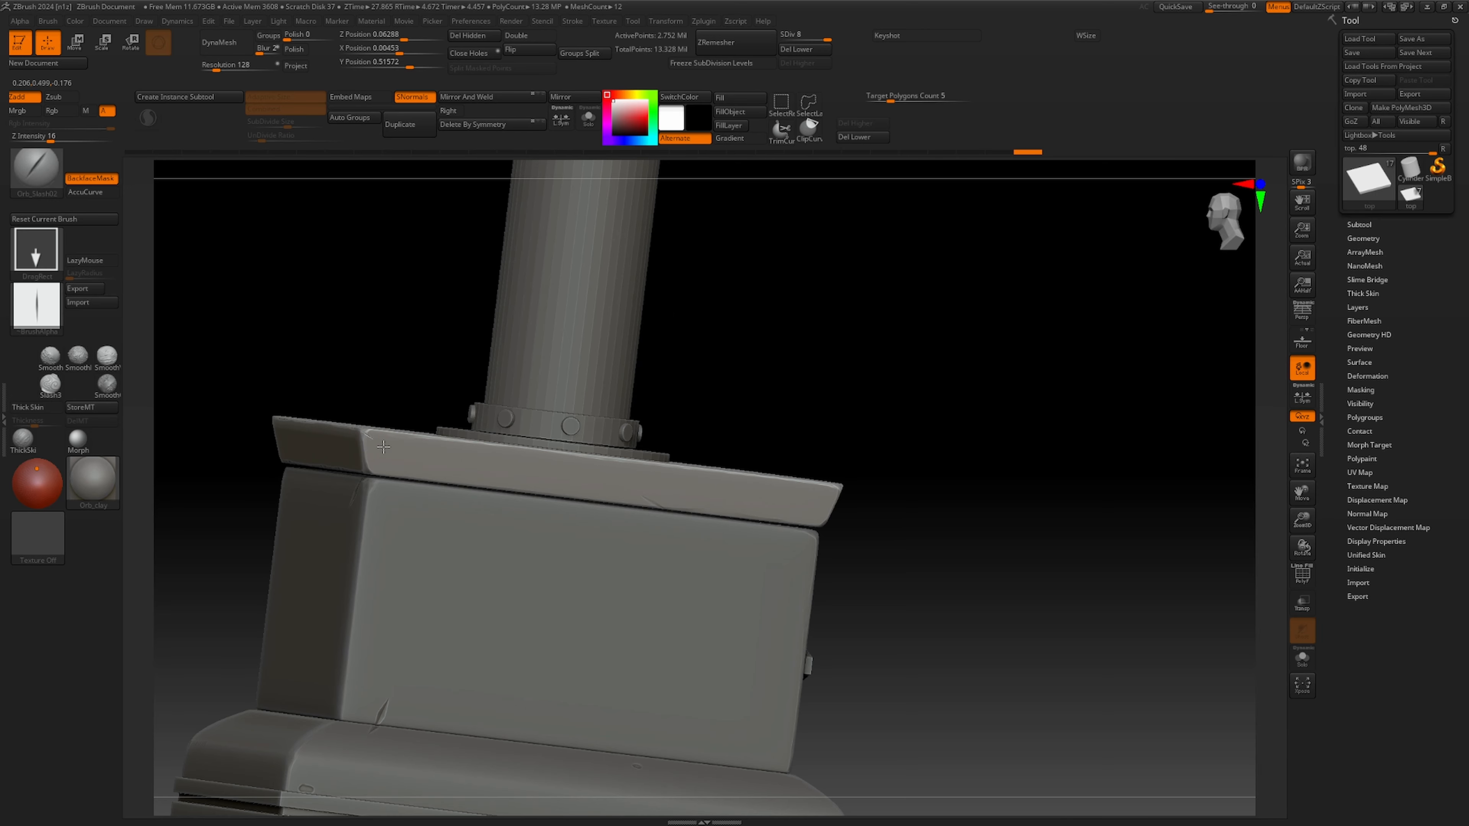
pyautogui.moveTo(987, 399); pyautogui.dragTo(878, 361)
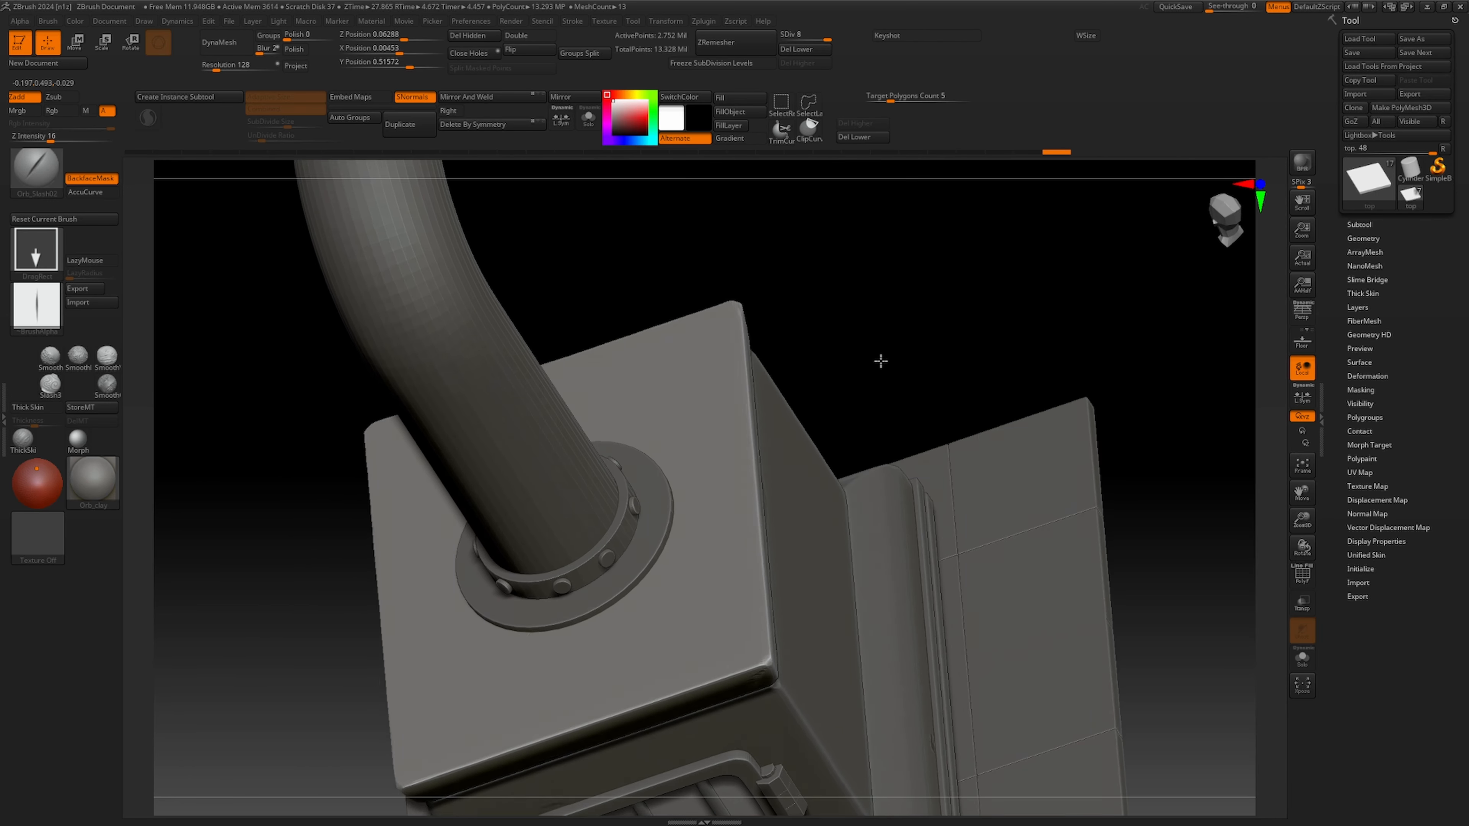
# Add slashes behind the pipe and near the corners of the slab's upper face, and switch to the ClayTubes brush.
pyautogui.moveTo(669, 389); pyautogui.dragTo(813, 269, button='right')
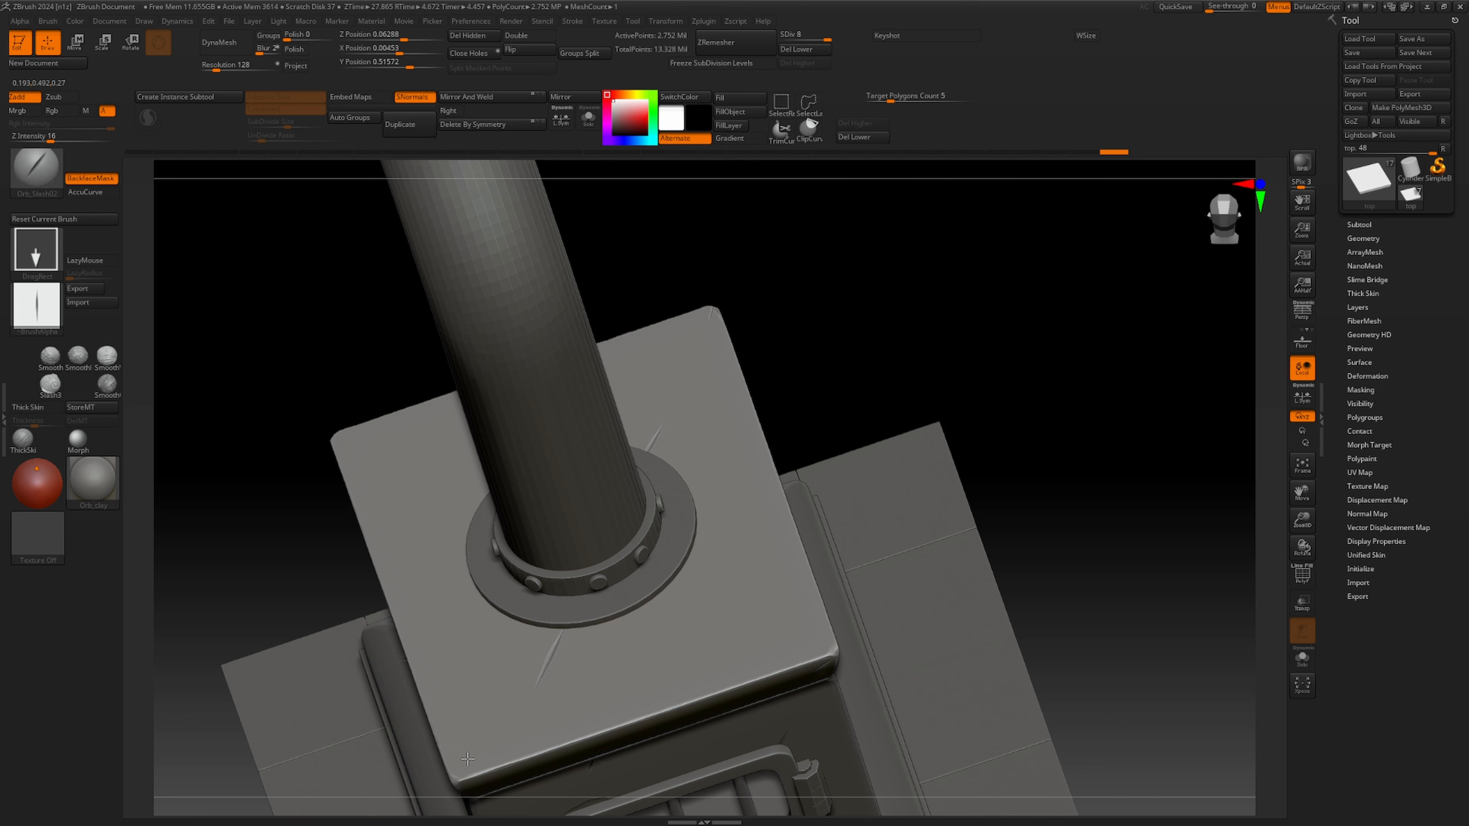
pyautogui.moveTo(819, 368)
pyautogui.mouseDown()
pyautogui.moveTo(820, 338)
pyautogui.moveTo(839, 362)
pyautogui.mouseUp()
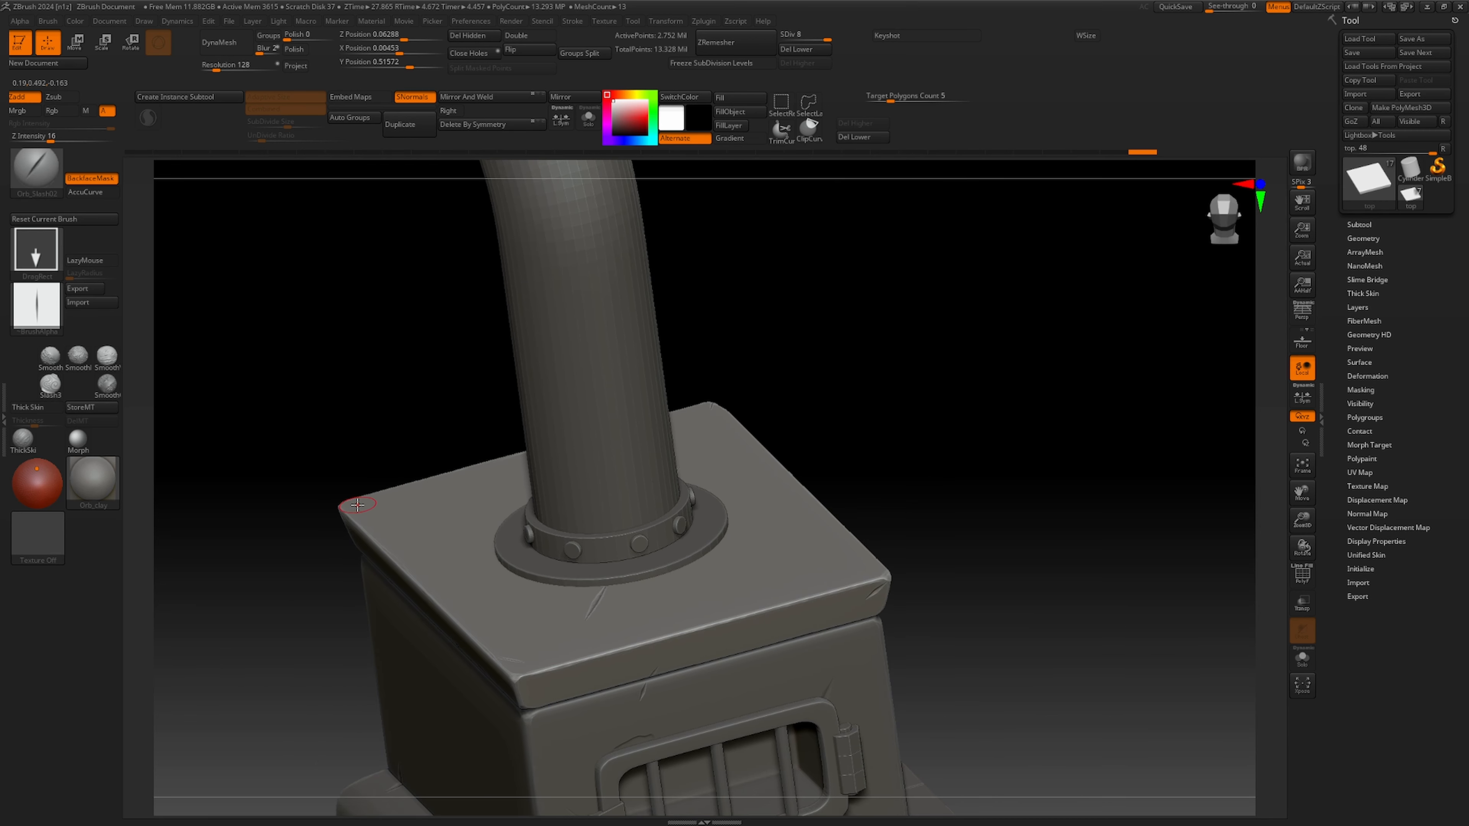
pyautogui.moveTo(371, 450)
pyautogui.mouseDown()
pyautogui.moveTo(345, 393)
pyautogui.moveTo(325, 413)
pyautogui.mouseUp()
pyautogui.press('b')
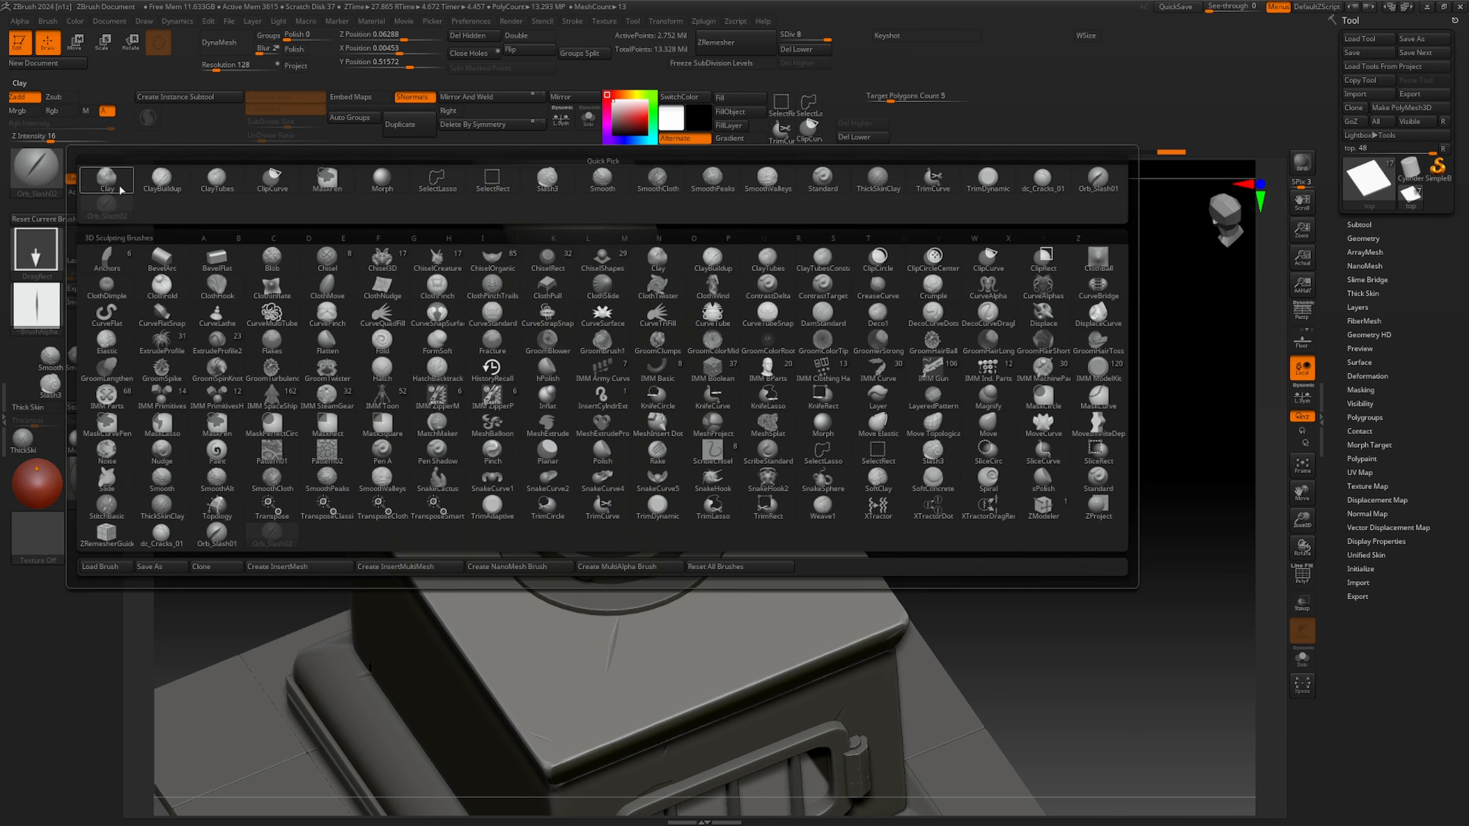
pyautogui.click(217, 179)
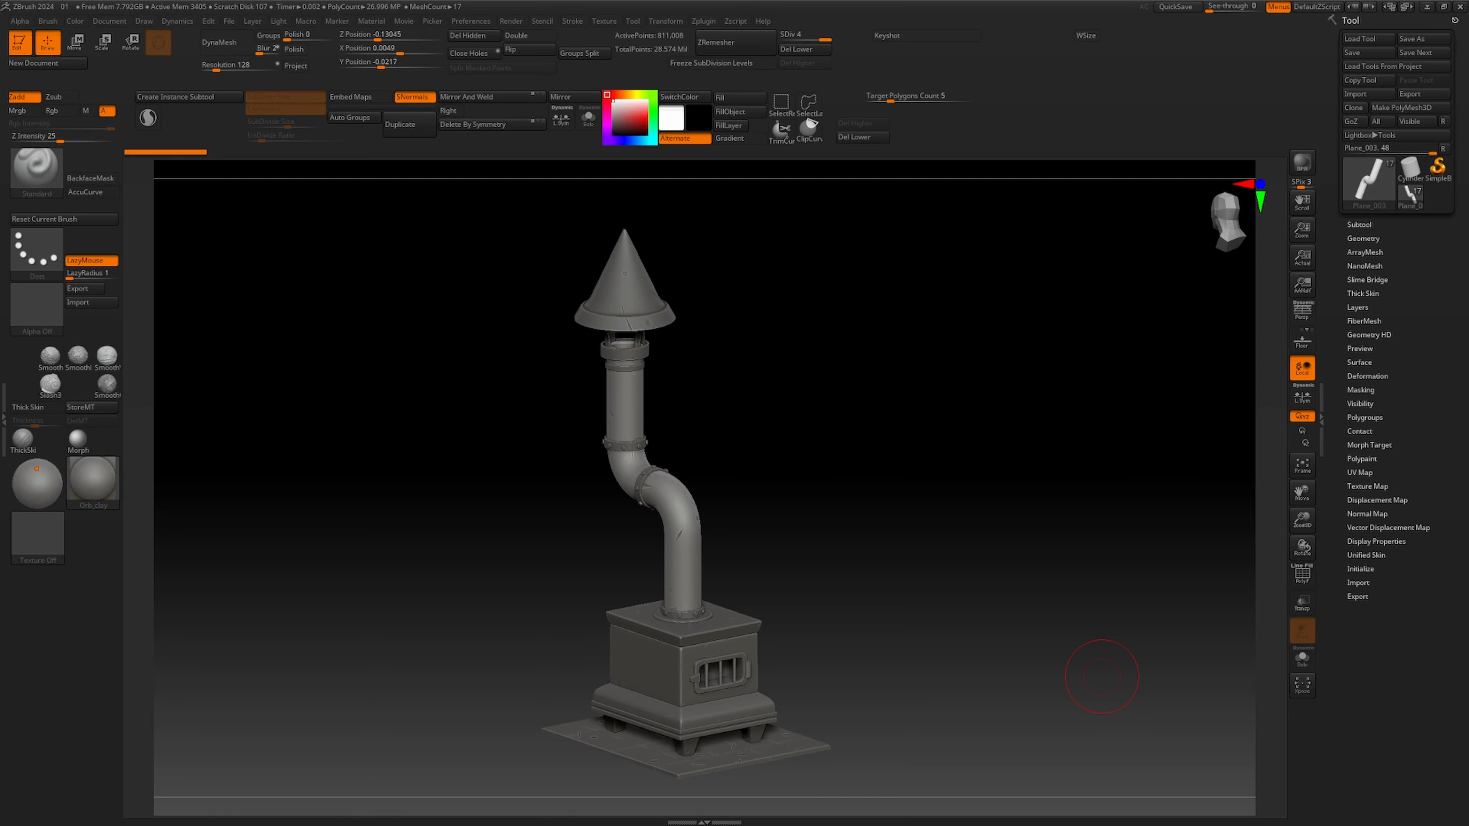
# Examine the whole sculpted stove, its chimney pipe and conical cap from several sides.
pyautogui.moveTo(1102, 675); pyautogui.dragTo(851, 663)
pyautogui.moveTo(845, 654); pyautogui.dragTo(921, 525)
pyautogui.moveTo(885, 578); pyautogui.dragTo(881, 617)
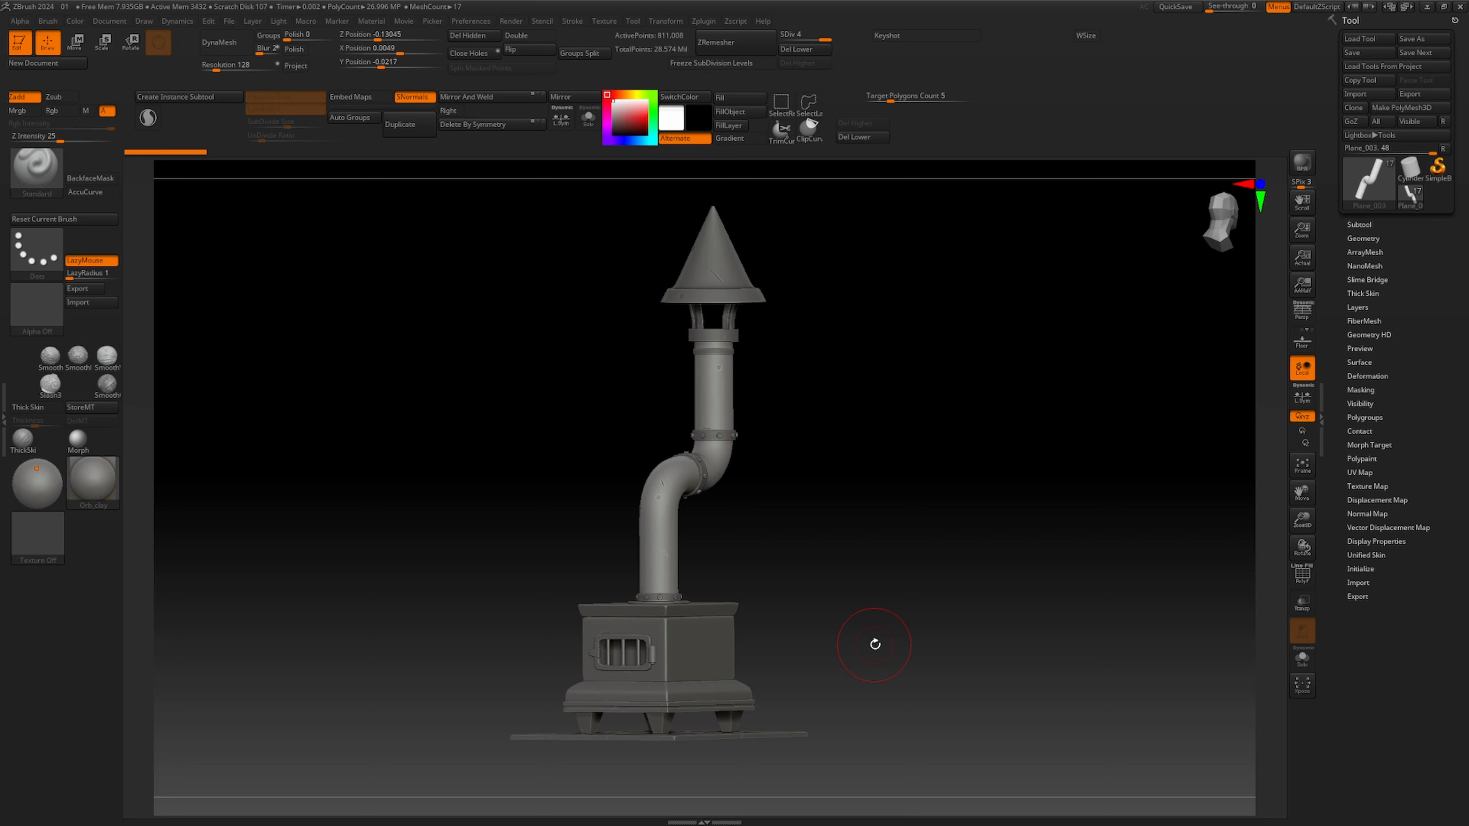
pyautogui.moveTo(896, 645); pyautogui.dragTo(935, 686)
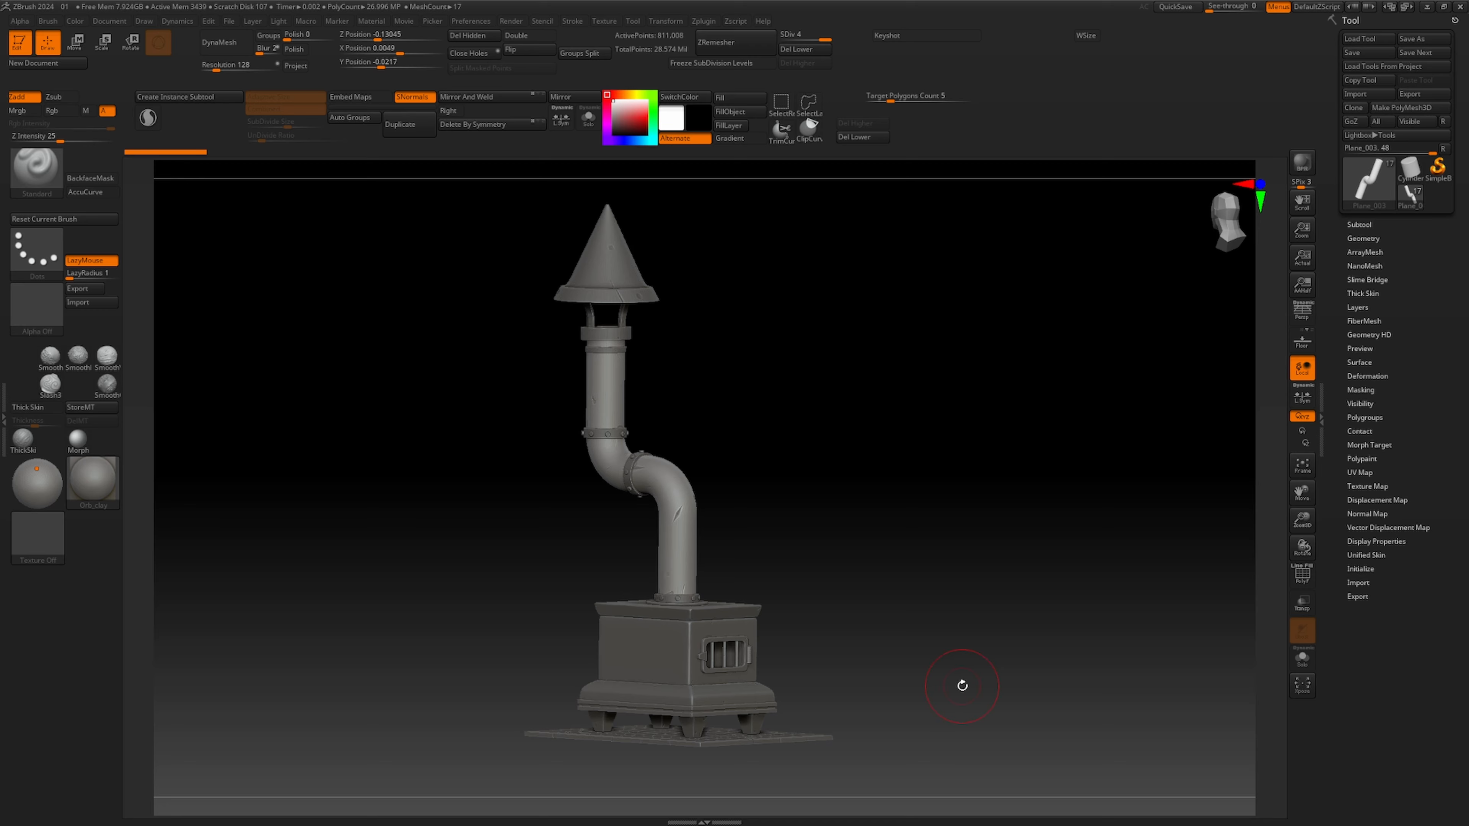